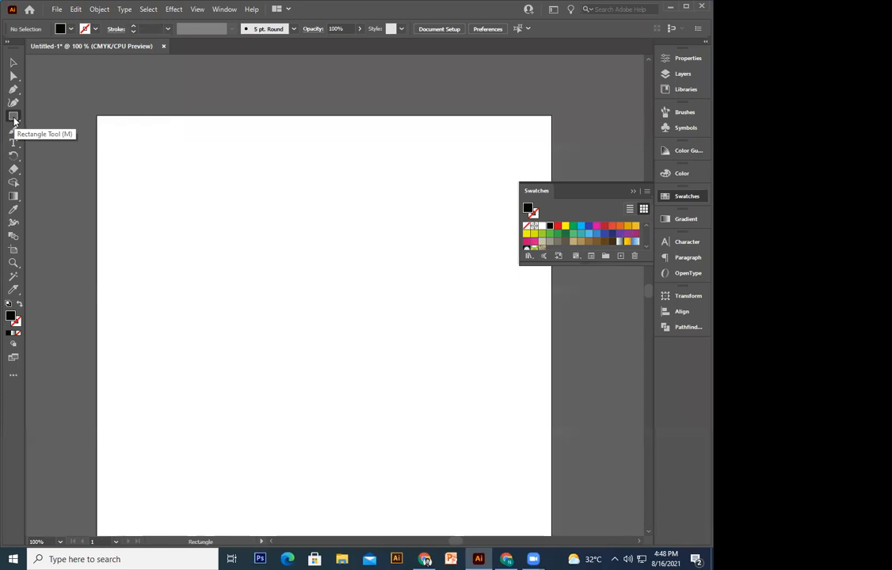
Step: Draw a tall black rectangle and check its width and height in the Transform values
left_click(234, 258)
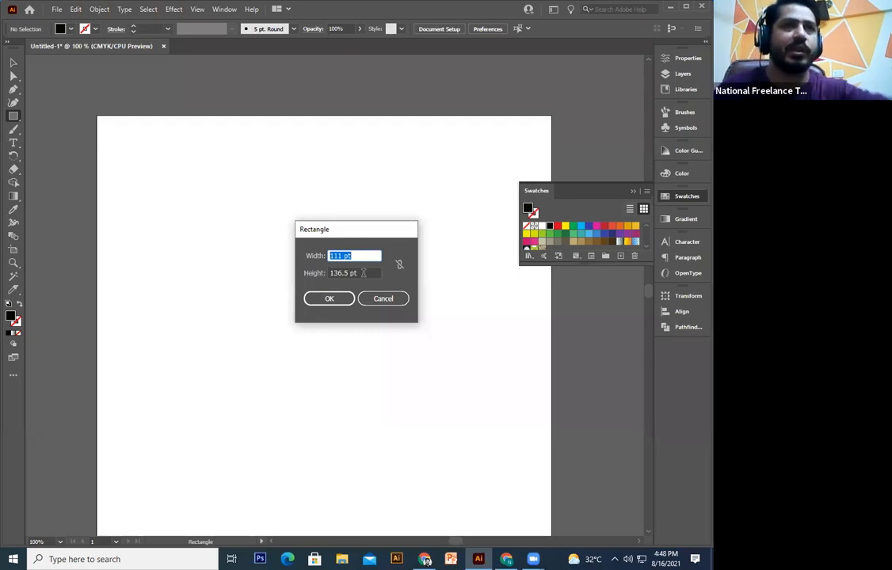
left_click(373, 298)
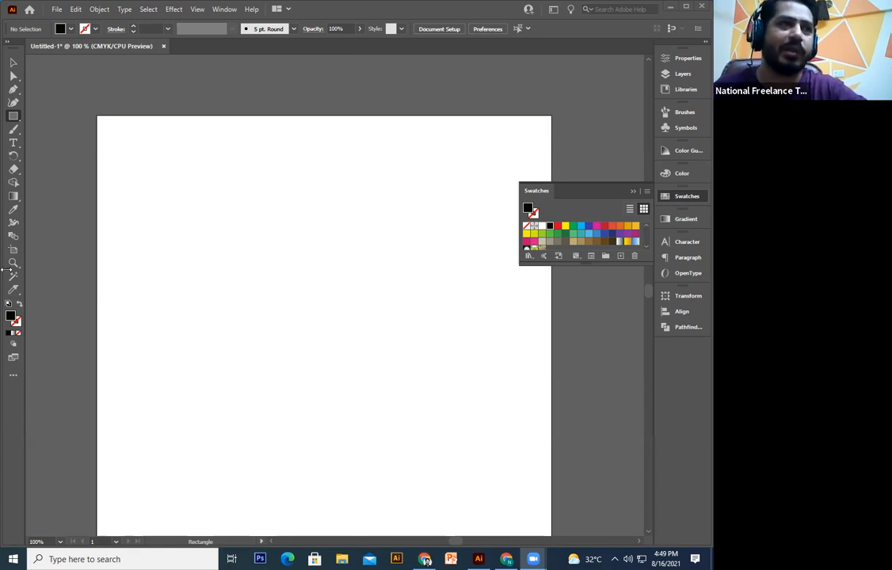
left_click(179, 213)
left_click_drag(161, 191, 313, 454)
left_click(12, 62)
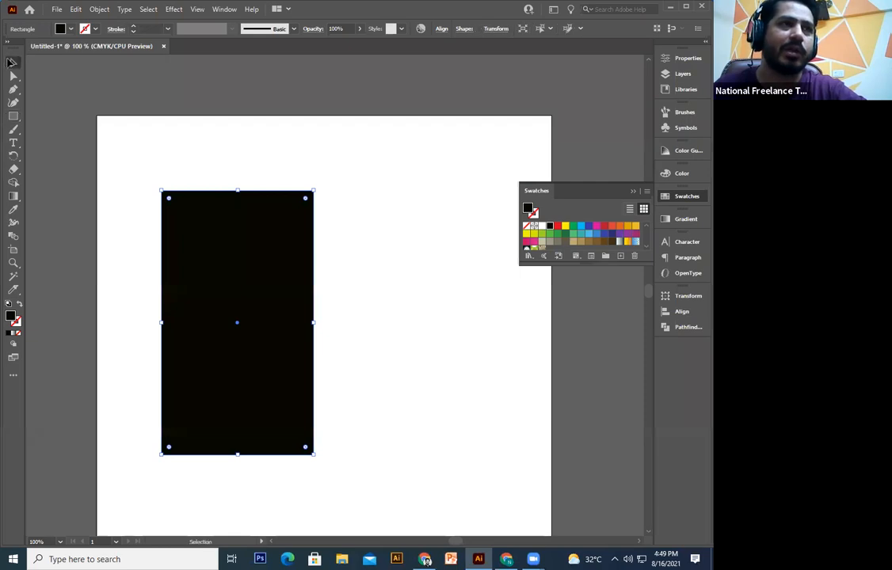
left_click(495, 30)
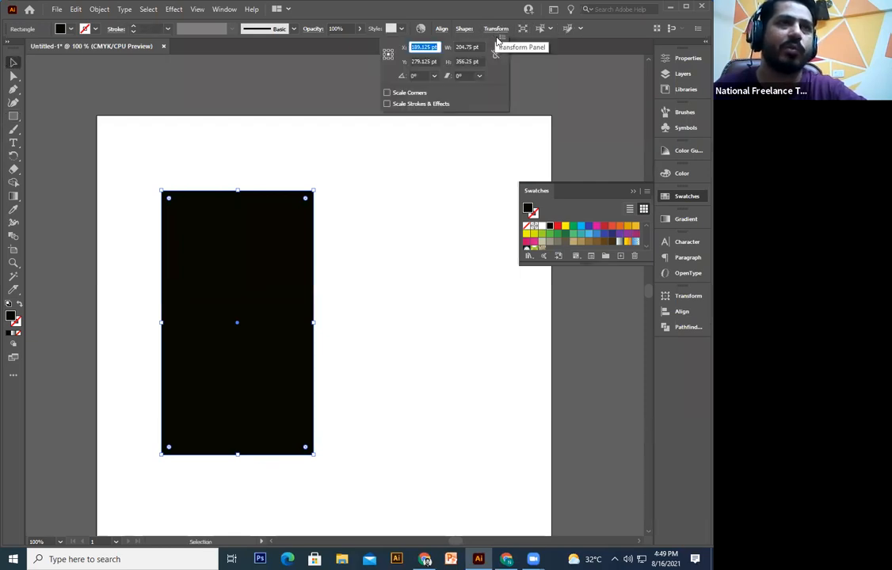
left_click(469, 48)
left_click(469, 61)
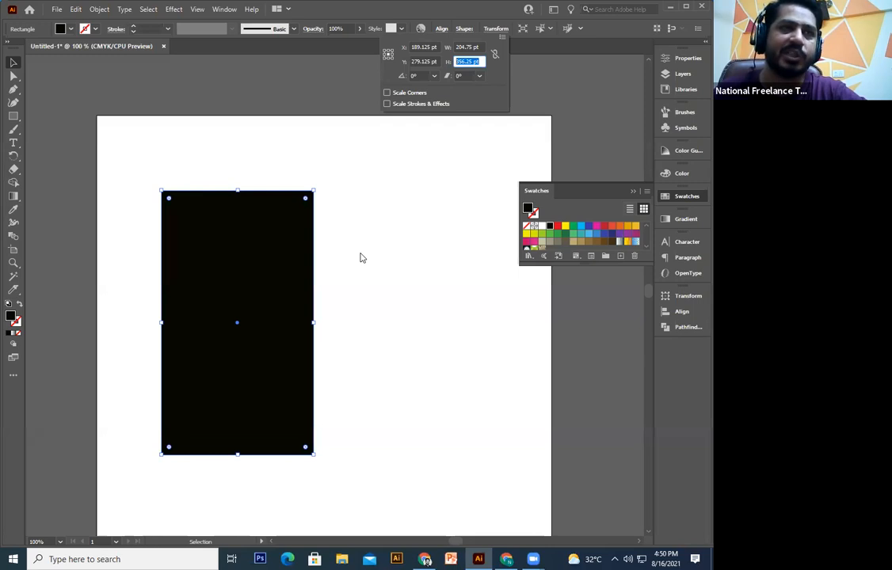
Step: Close the Transform values and delete the black rectangle
left_click(495, 29)
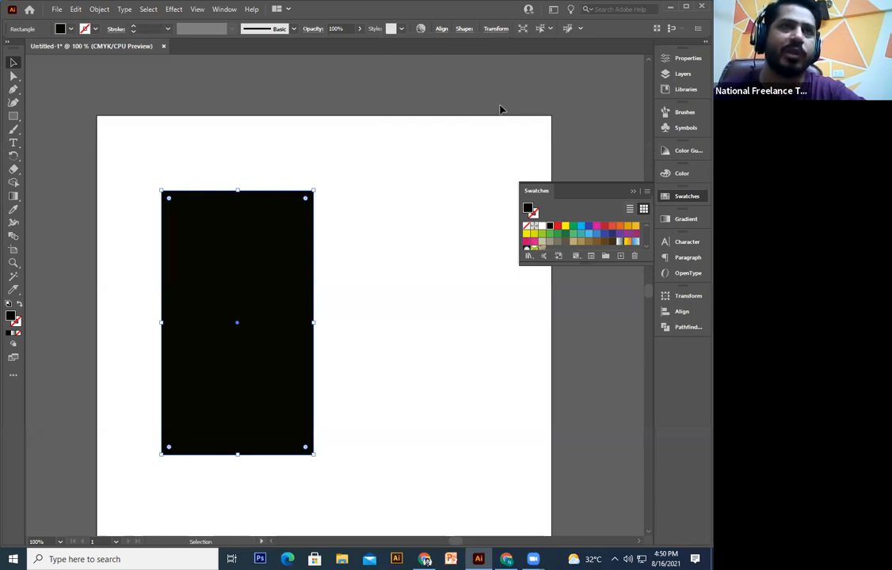
left_click(491, 31)
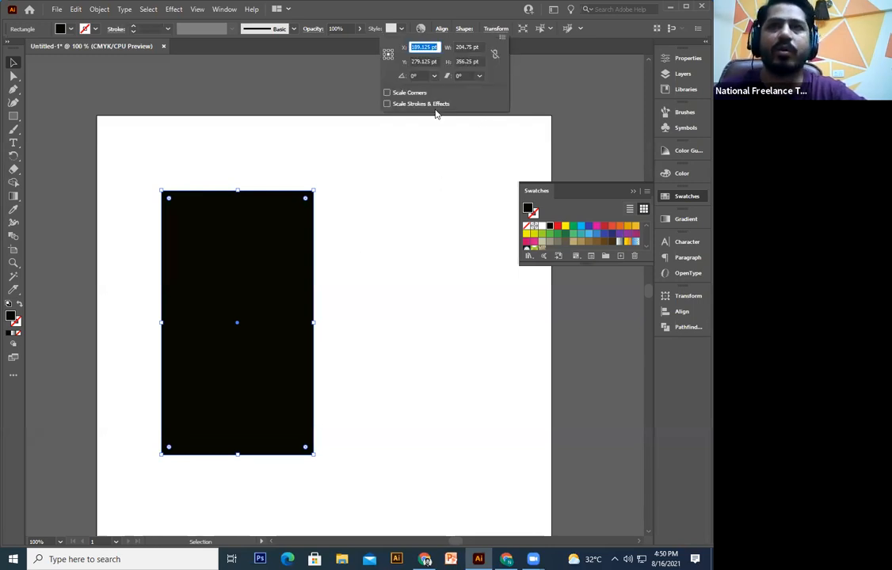
left_click(382, 88)
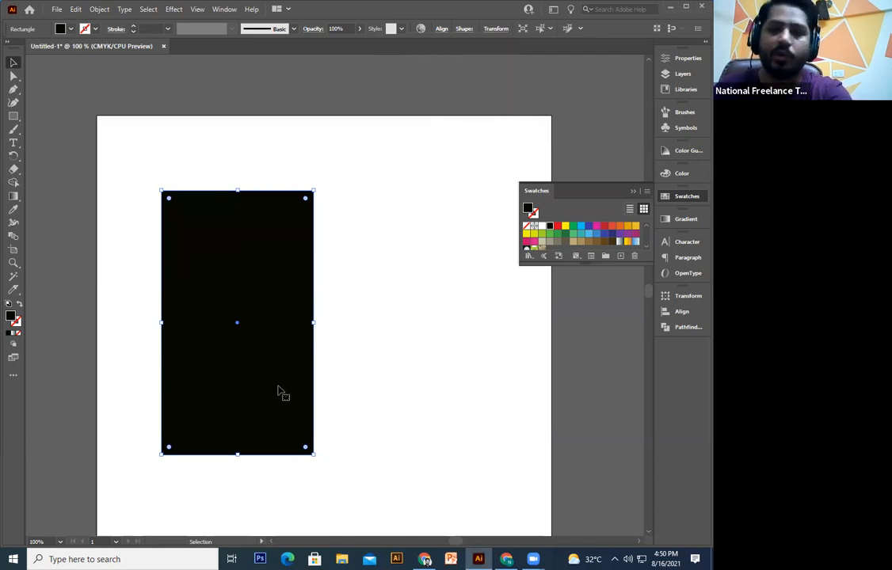
key("Delete")
Step: Draw and delete a black square, then show point-based rulers with Ctrl+R
left_click(12, 115)
left_click_drag(178, 175, 309, 390)
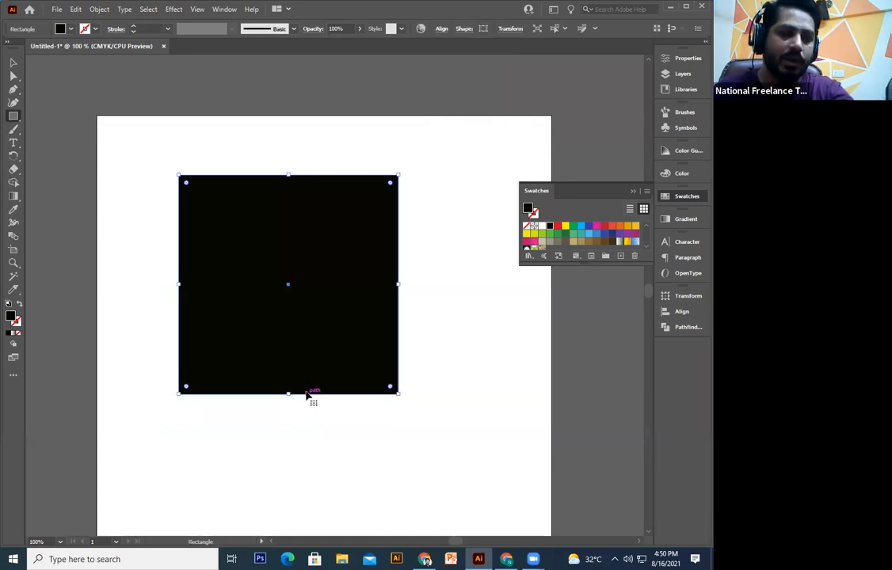
key("Delete")
key("v")
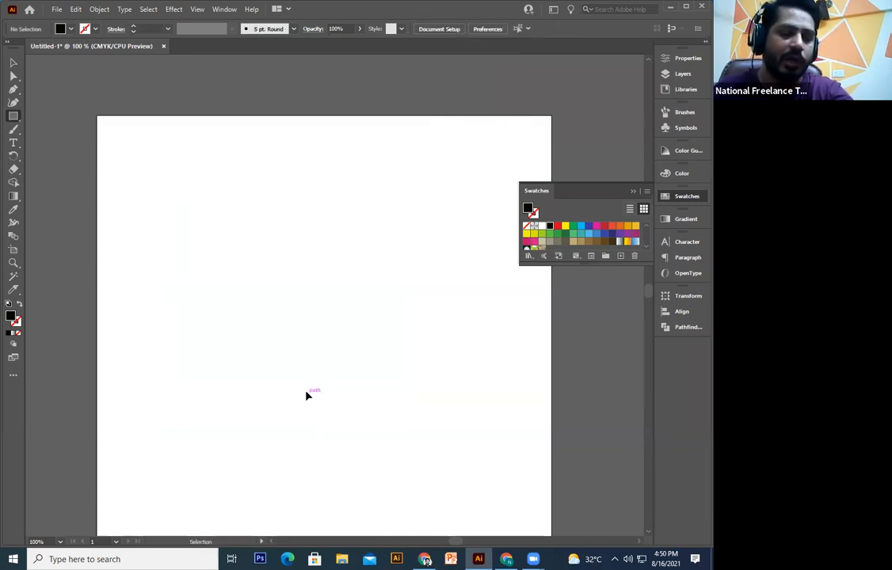
key("ctrl+r")
key("m")
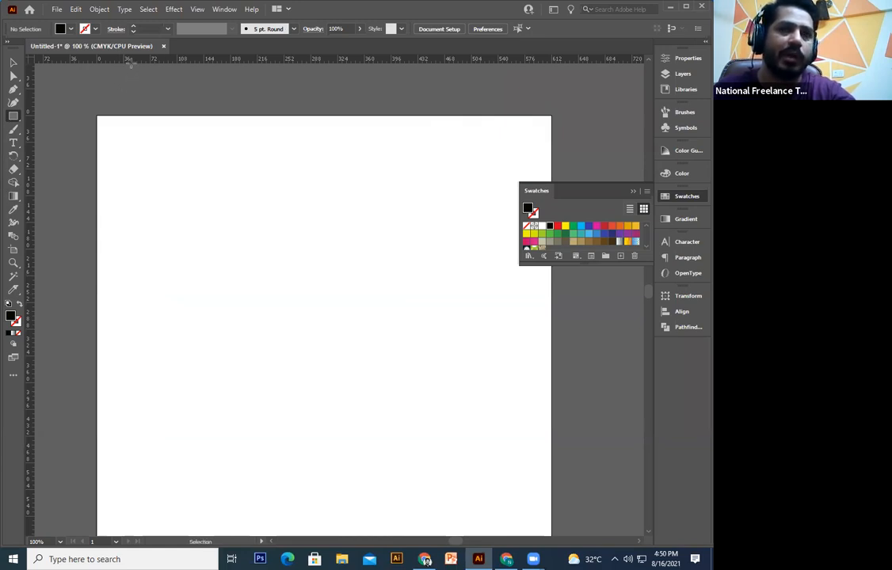
Step: Set the ruler units to Inches and check the rectangle size dialog in inches
right_click(186, 60)
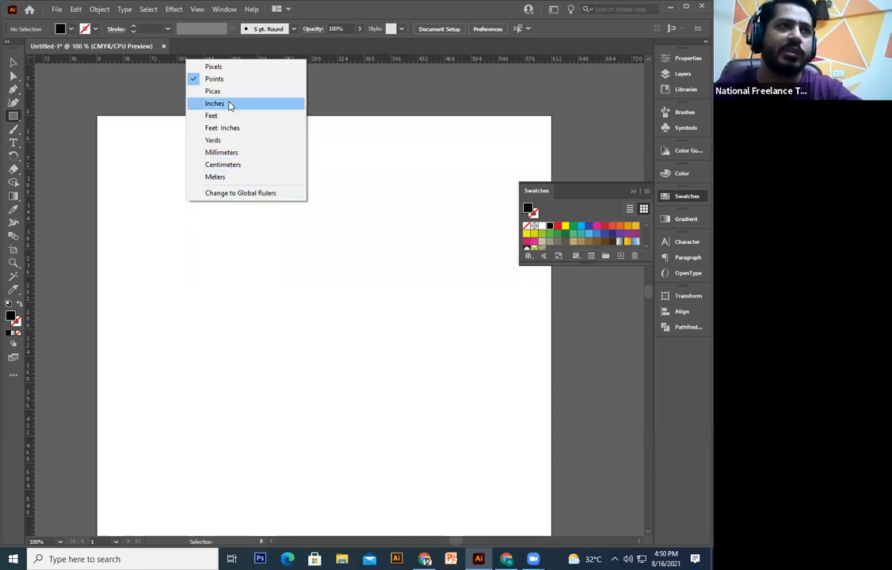
left_click(230, 105)
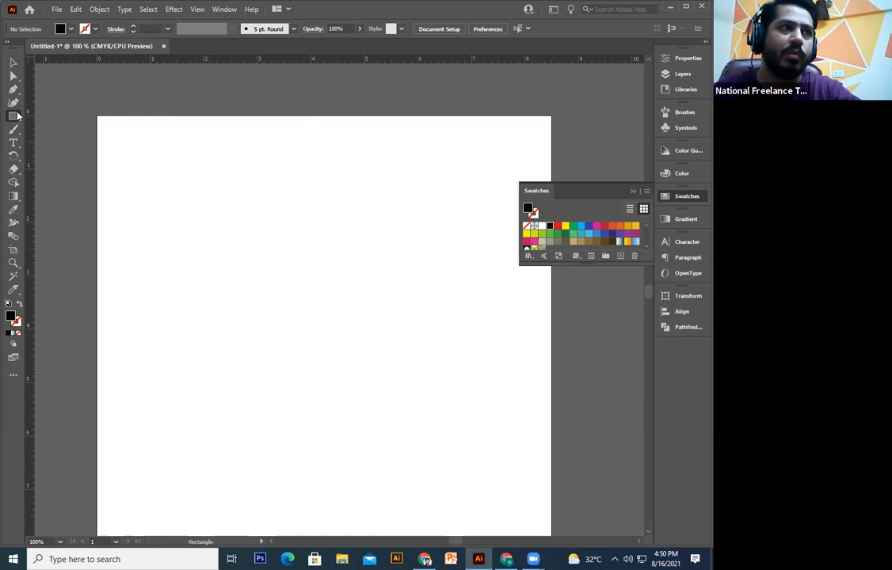
left_click(209, 223)
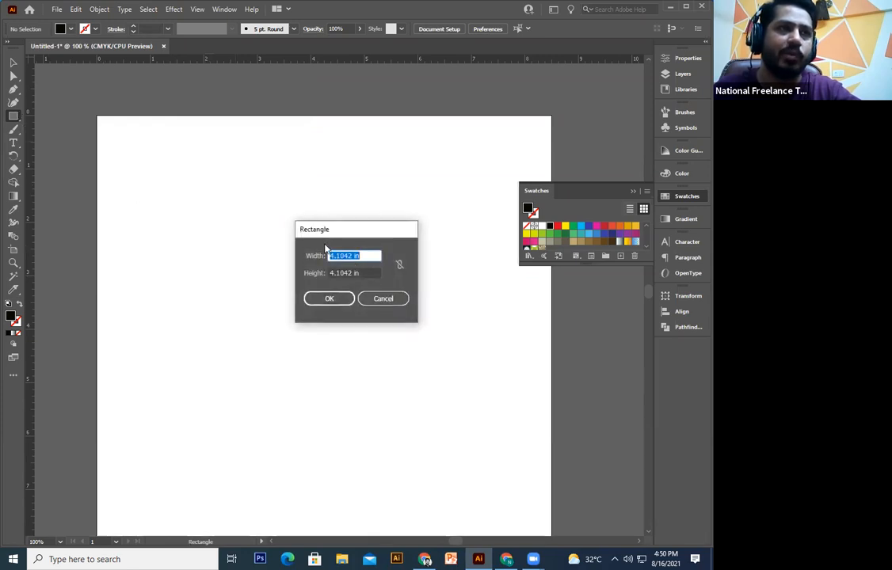
left_click(361, 254)
left_click(381, 299)
Step: Switch the ruler units to Millimeters and confirm the 104.246 mm rectangle width, then cancel
right_click(173, 59)
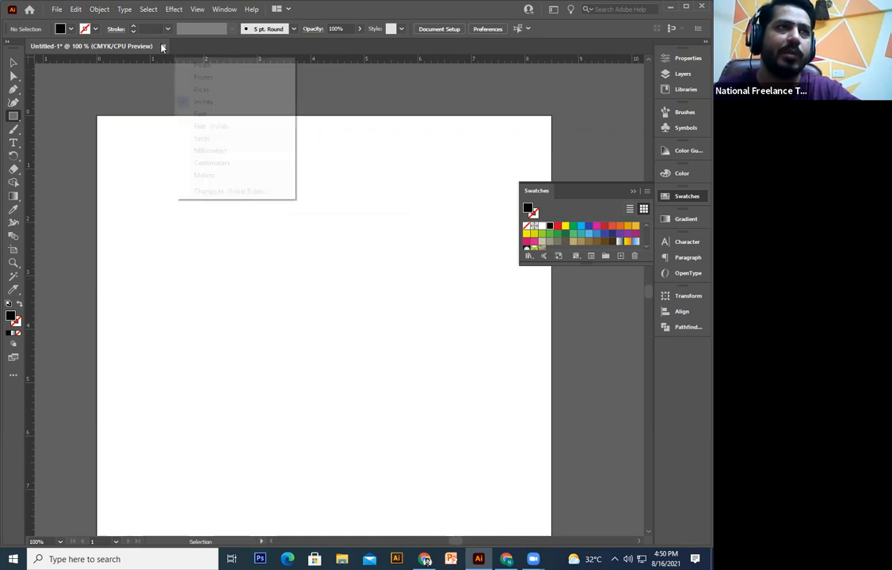
left_click(210, 151)
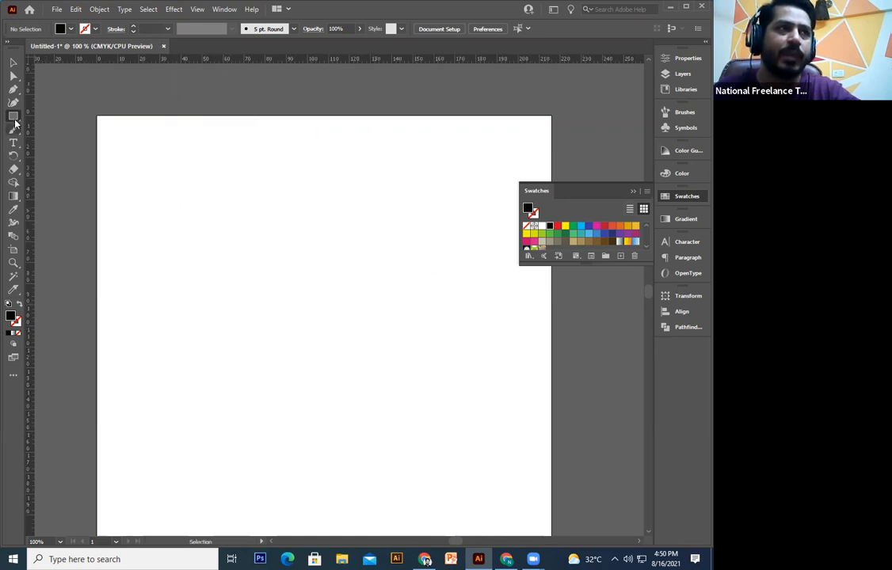
left_click(188, 221)
left_click(374, 256)
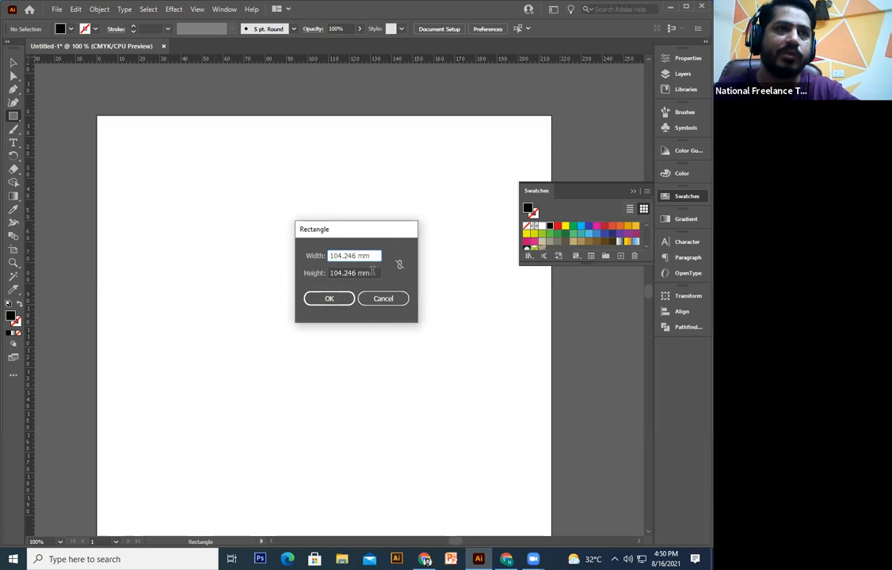
left_click_drag(377, 258, 329, 257)
key("Tab")
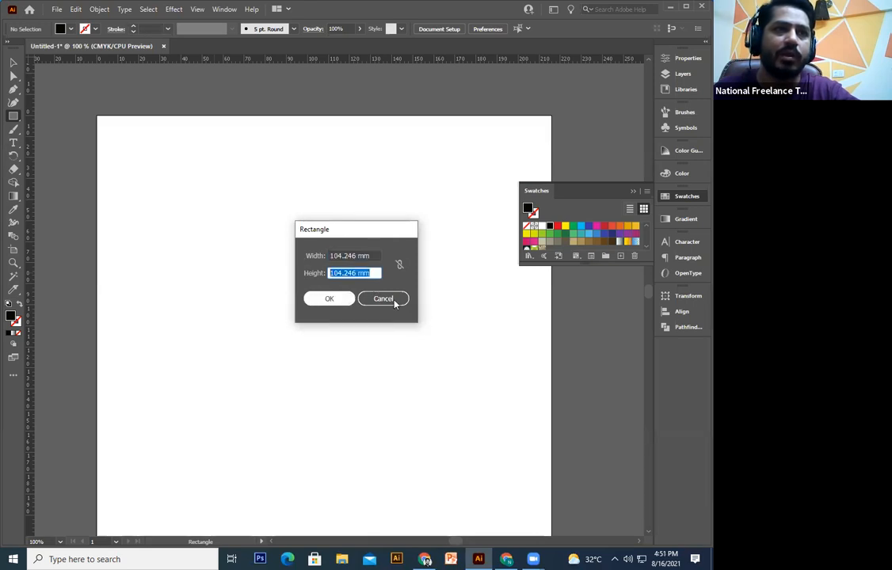
left_click(385, 297)
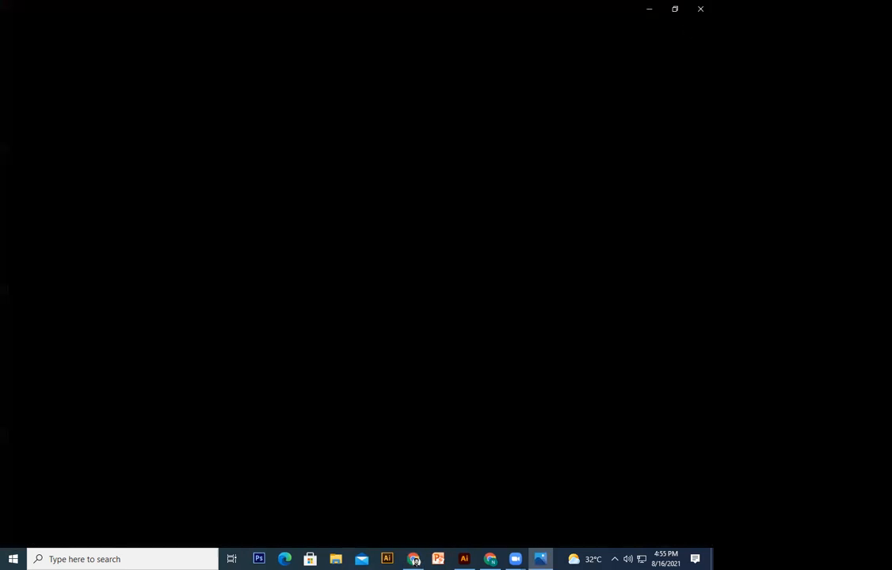
Step: Close the Photos viewer to get back to Illustrator
left_click(700, 9)
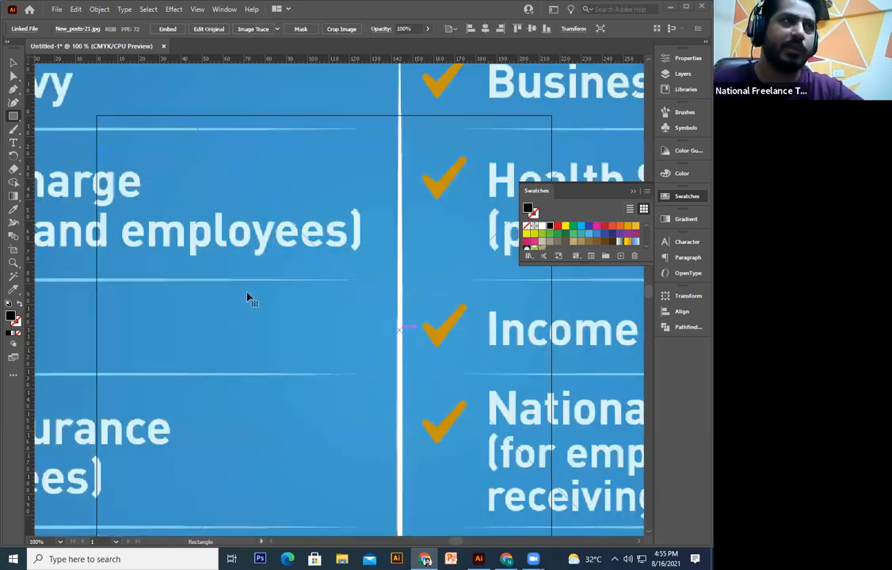
Step: Scale and move New_posts-21.jpg so it spans most of the upper artboard, then zoom to it
key("v")
key("ctrl+minus")
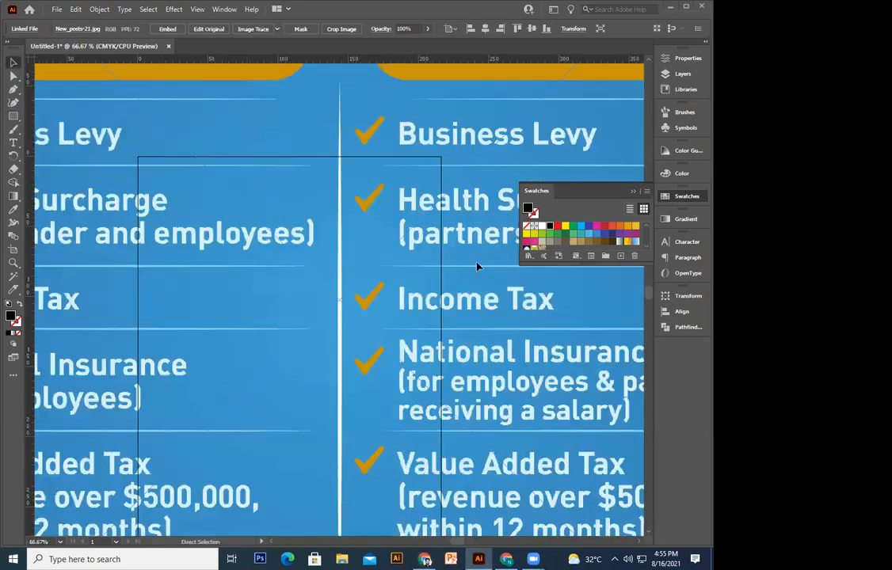
key("ctrl+minus")
key("ctrl+minus")
key("ctrl+minus")
key("ctrl+minus")
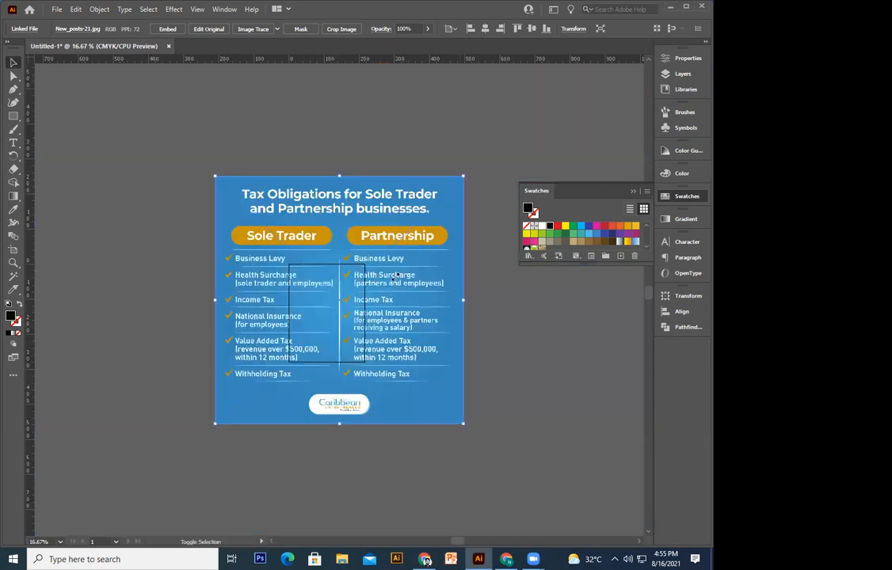
left_click_drag(464, 175, 388, 292)
key("ctrl+plus")
key("ctrl+plus")
key("ctrl+plus")
key("ctrl+plus")
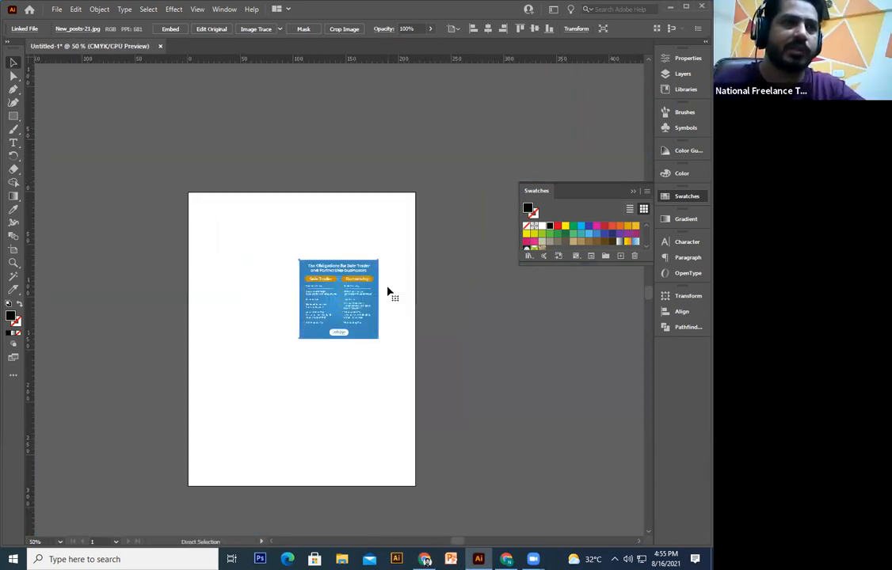
left_click_drag(295, 272, 311, 230)
mouse_move(404, 308)
left_mouse_down()
mouse_move(326, 310)
mouse_move(390, 394)
mouse_move(340, 386)
left_mouse_up()
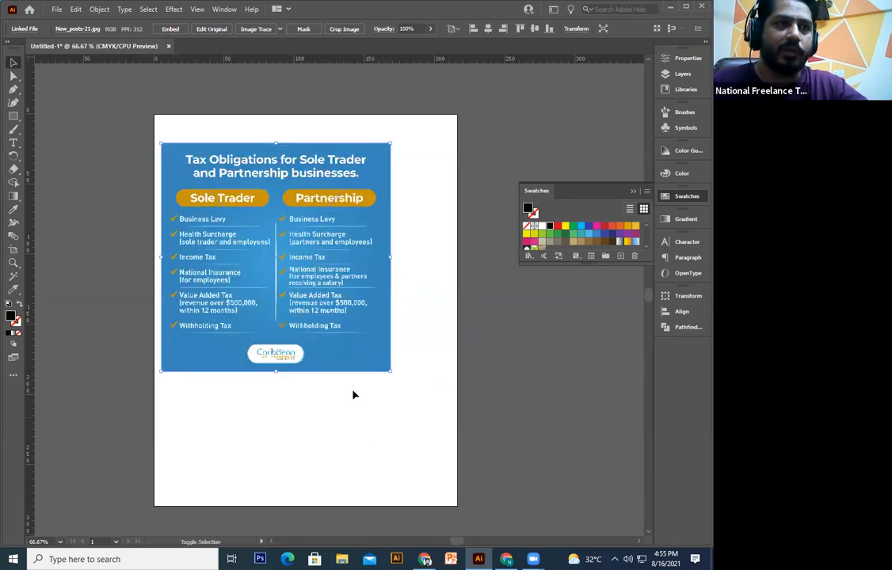
left_click_drag(237, 268, 287, 309)
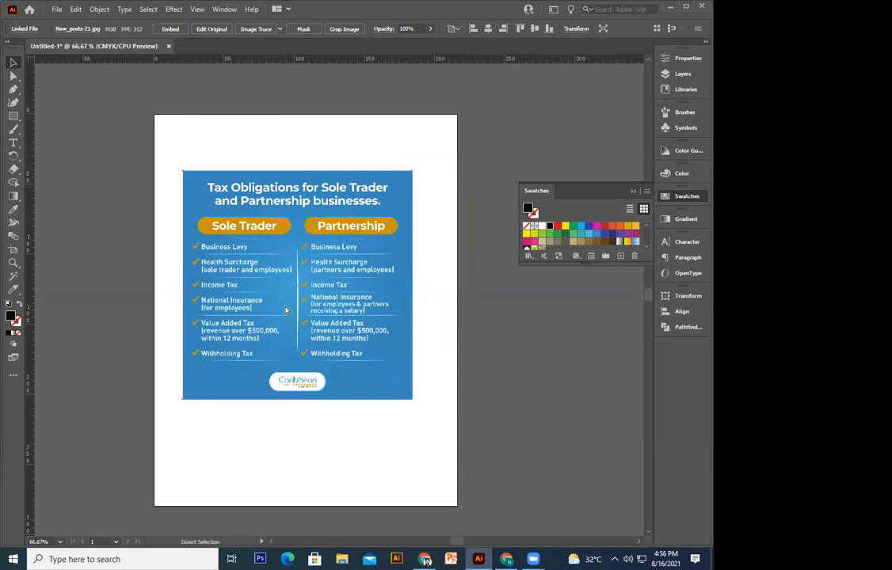
key("ctrl+plus")
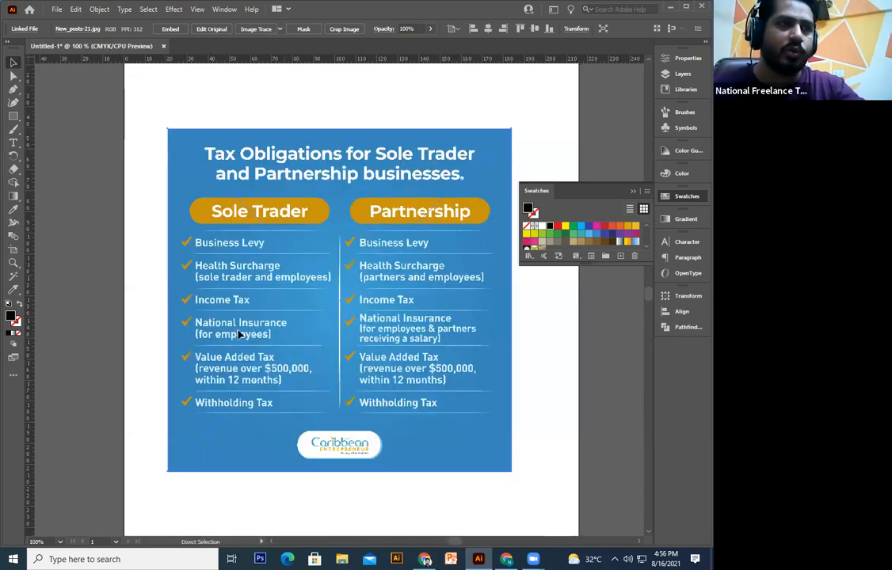
Step: Draw a closed black freeform shape with curved edges over the image using the Pen tool
left_click(13, 90)
left_click_drag(240, 269, 126, 236)
left_click(127, 236)
left_click(175, 356)
left_click_drag(269, 356, 293, 348)
left_click(319, 283)
left_click(323, 219)
left_click(221, 167)
left_click(164, 158)
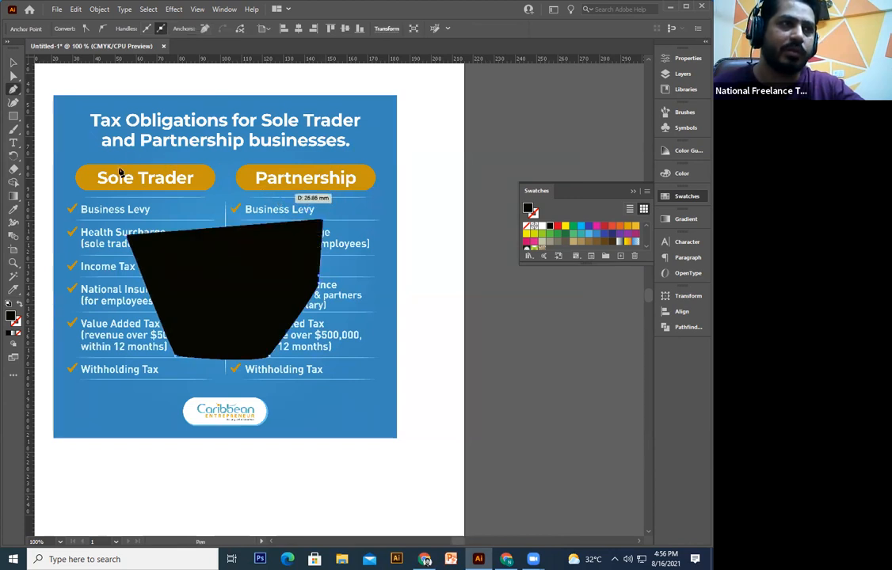
left_click(128, 237)
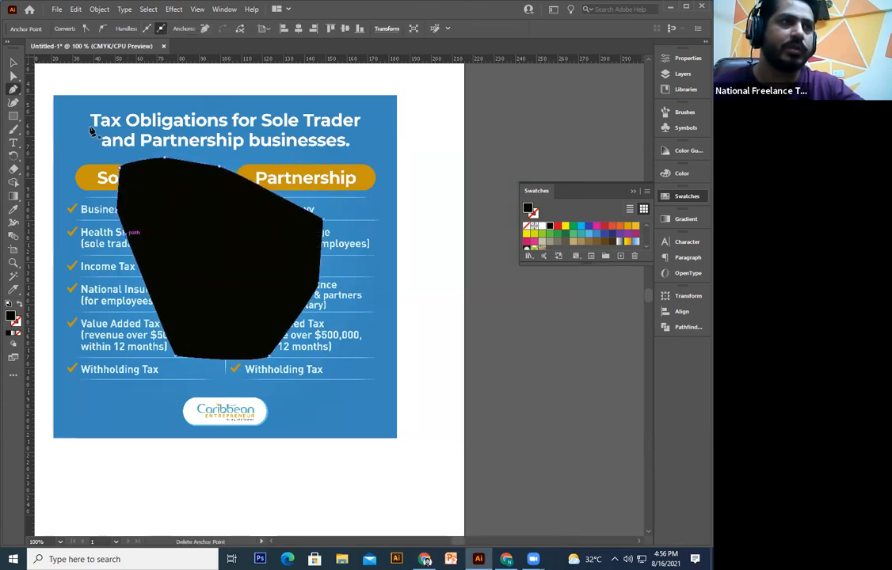
left_click(13, 62)
Step: Undo the black freeform shape and delete the tax-obligations infographic image
left_click_drag(319, 215, 358, 48)
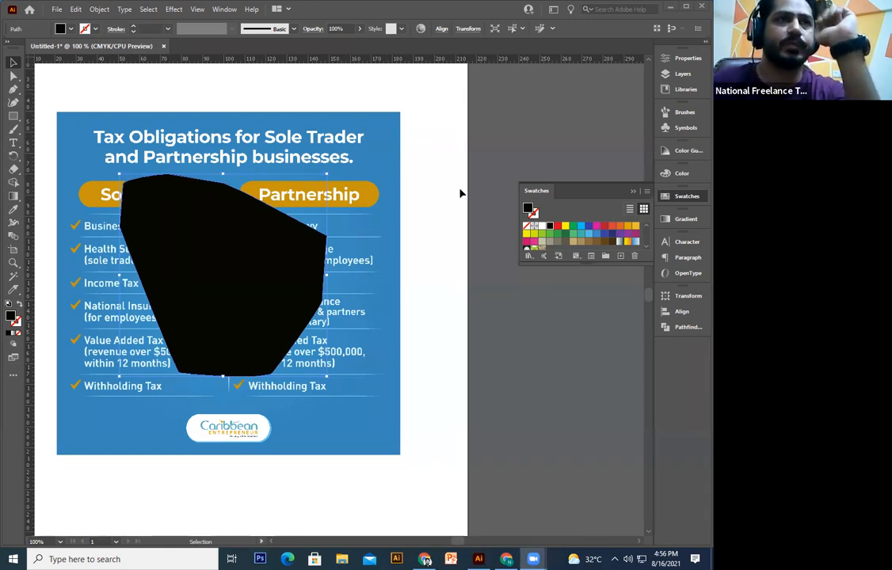
left_click(440, 168)
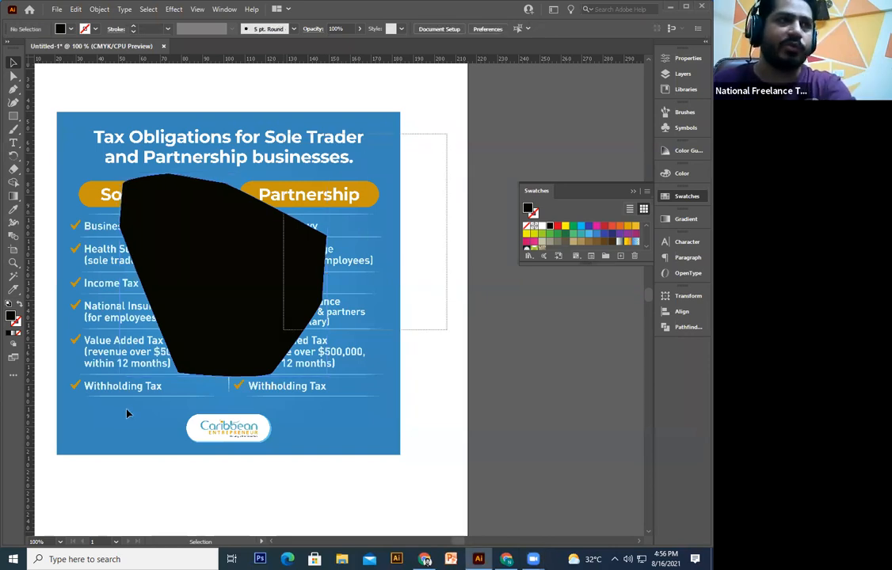
key("ctrl+z")
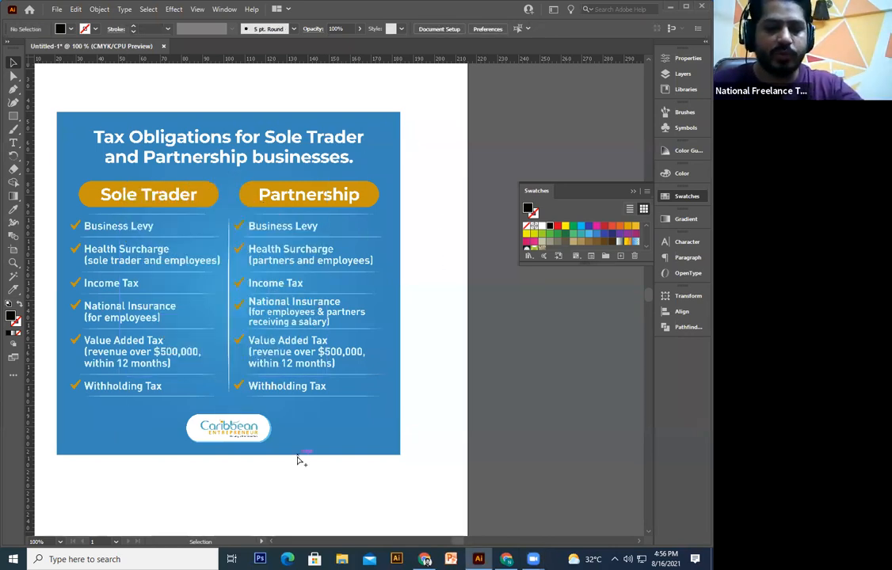
left_click(299, 457)
left_click(541, 410)
left_click(360, 386)
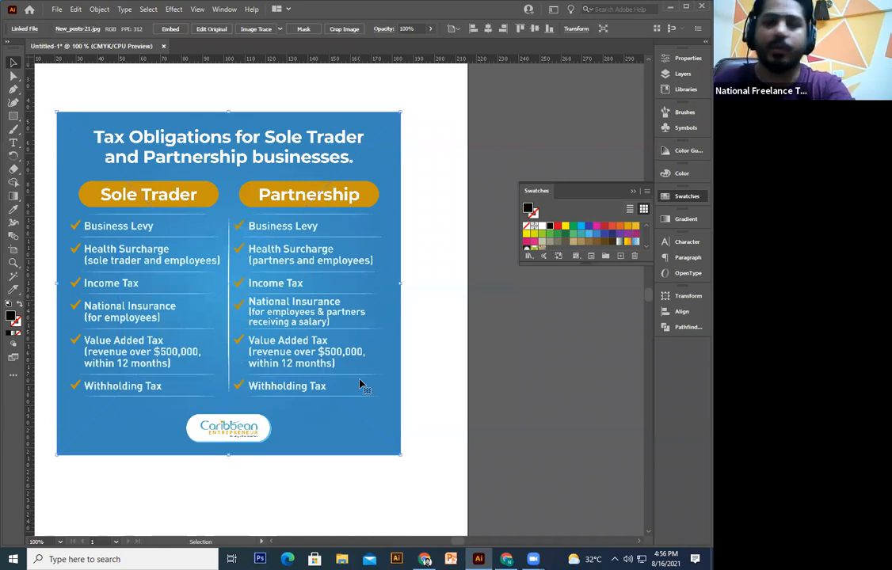
key("Delete")
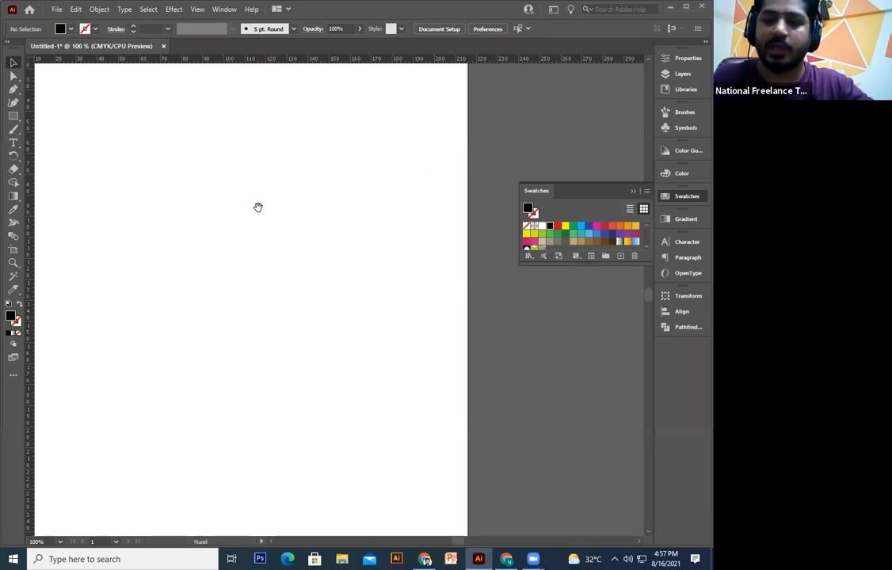
Step: Pan and zoom out to view the whole empty artboard
left_click_drag(258, 209, 283, 249)
key("ctrl+minus")
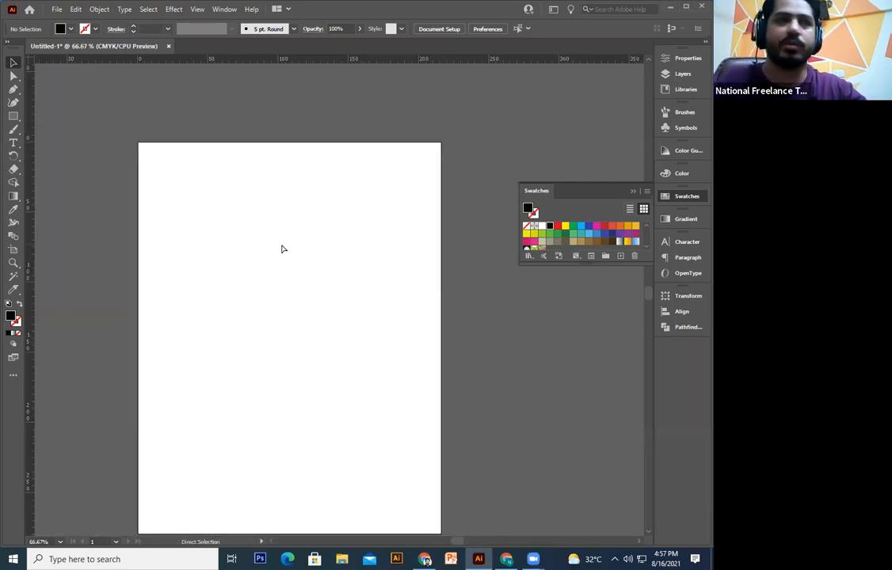
key("ctrl+plus")
key("ctrl+minus")
key("ctrl+plus")
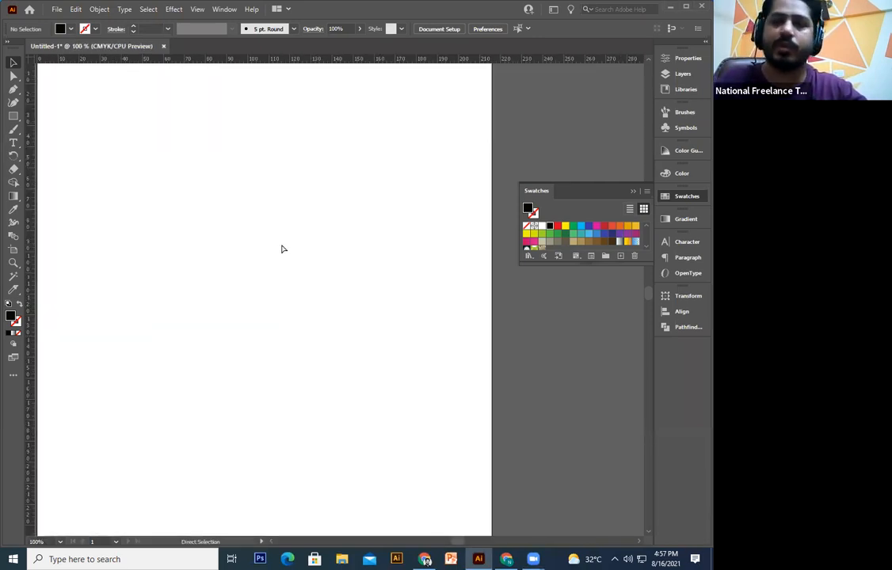
key("ctrl+minus")
left_click_drag(223, 301, 246, 339)
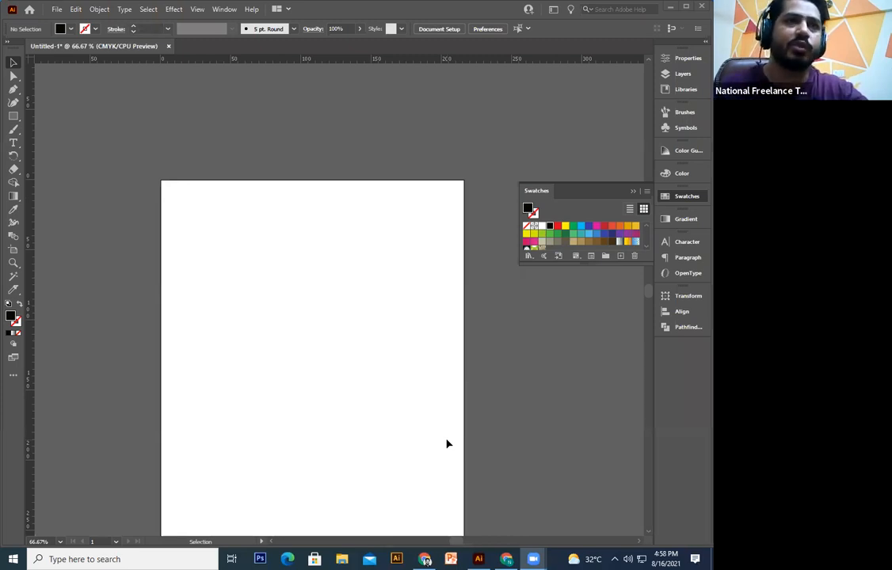
Step: Glance at the desktop, then open class.ai from Open Recent Files and pick the left blue 8
left_click(668, 32)
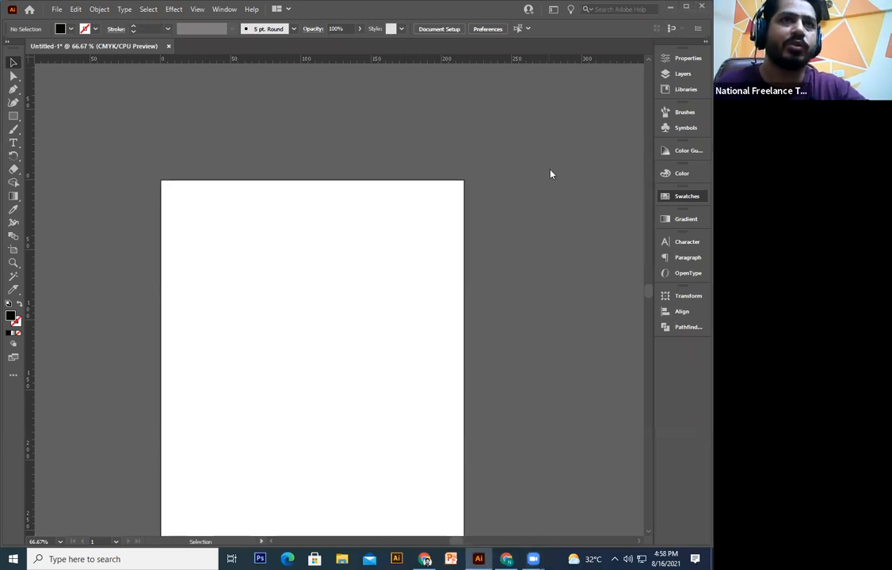
key("super+d")
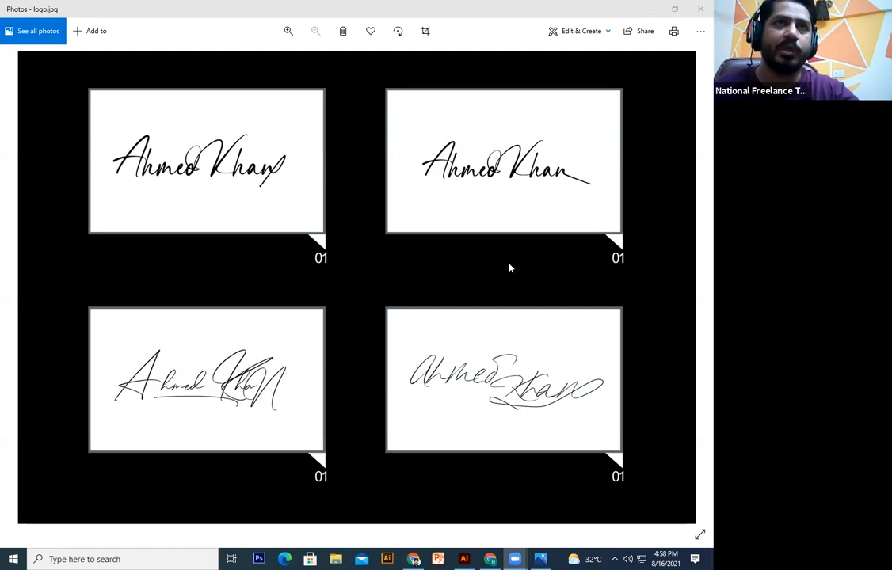
left_click(483, 558)
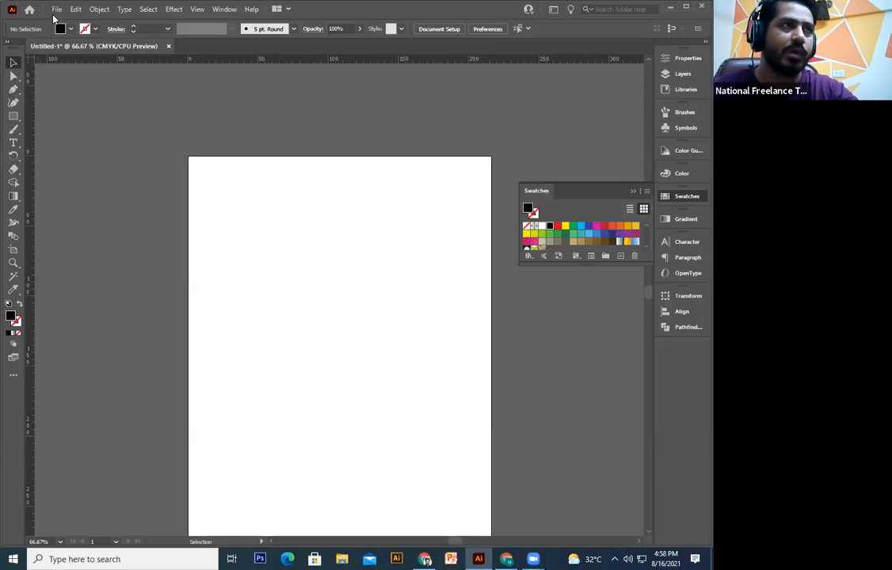
left_click(56, 10)
mouse_move(143, 61)
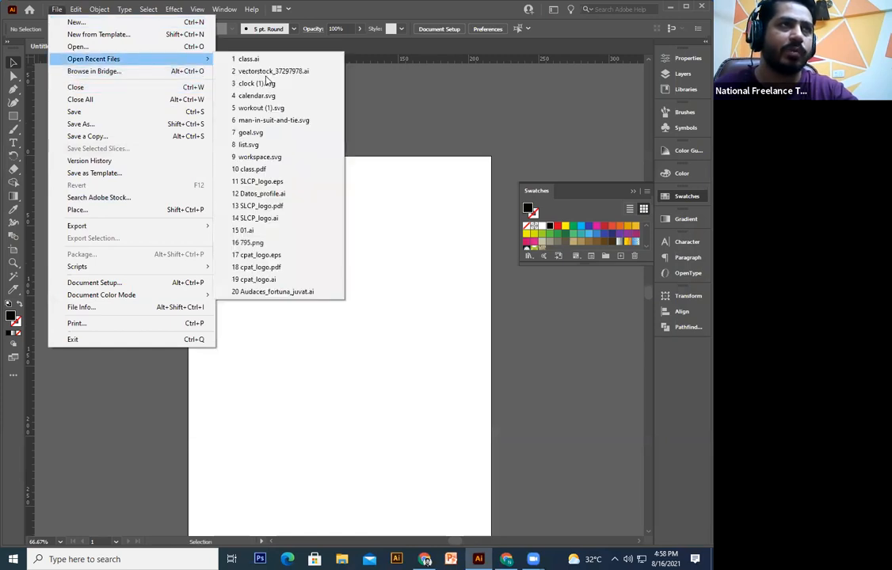
left_click(250, 60)
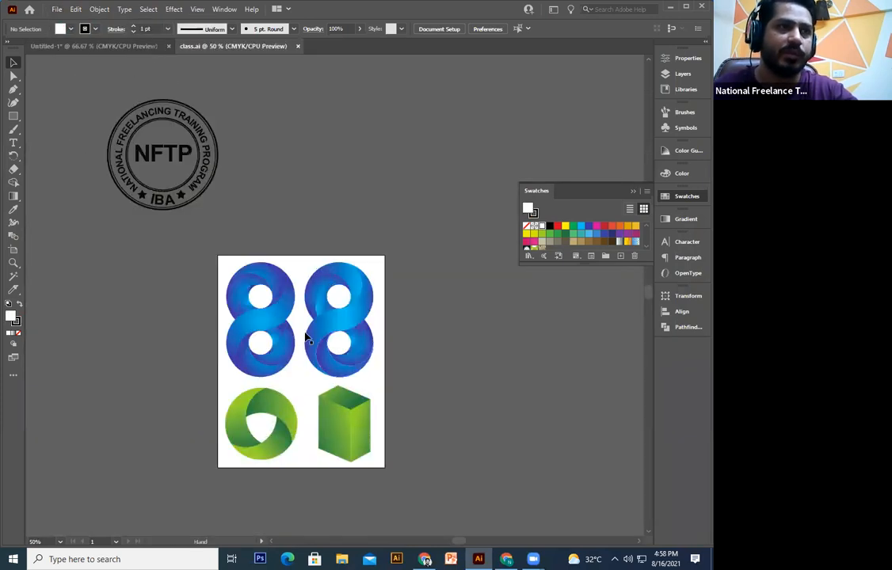
left_click(282, 294)
Step: Group the left blue 8 in class.ai, copy it, and paste it lower into Untitled-1
key("a")
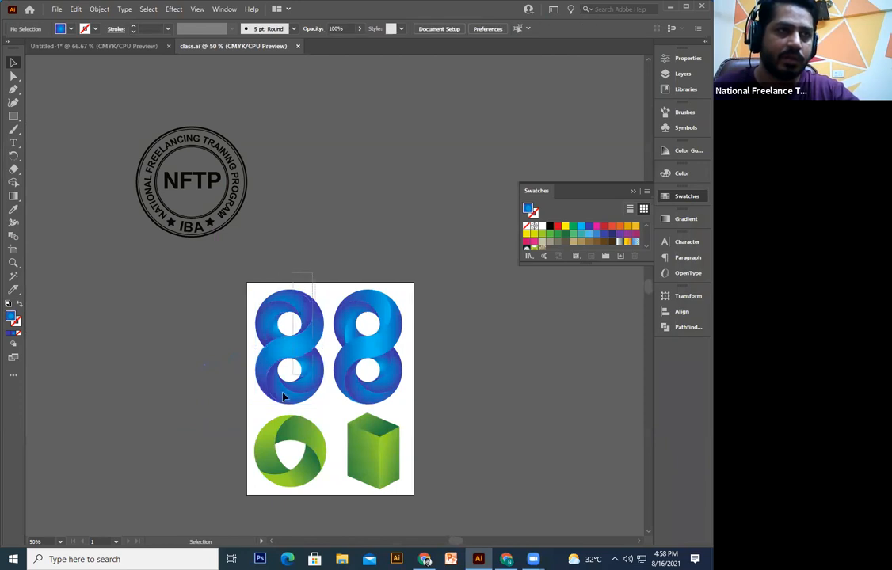
key("ctrl+g")
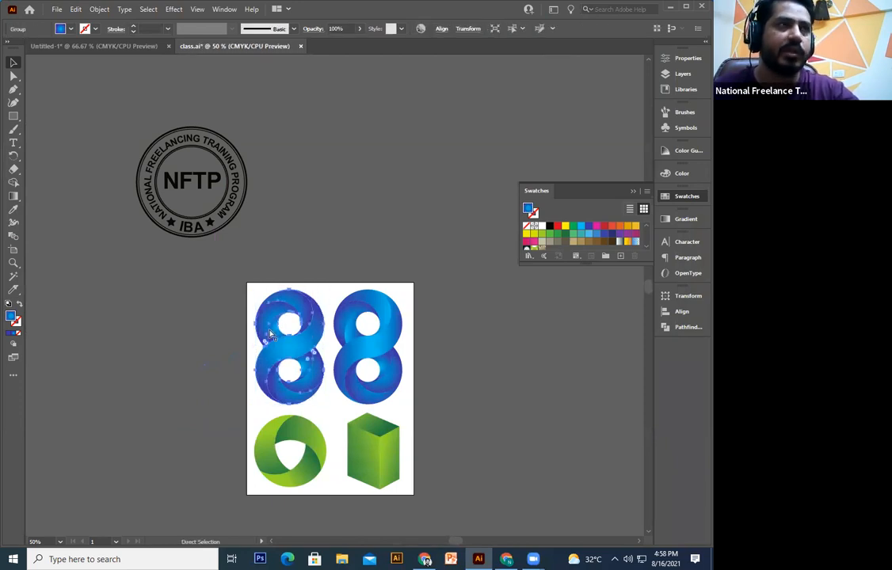
key("ctrl+c")
key("ctrl+Tab")
key("ctrl+v")
left_click_drag(352, 340, 344, 387)
Step: Zoom to 100% and draw a rectangle enclosing the pasted 8 logo
left_click(414, 398)
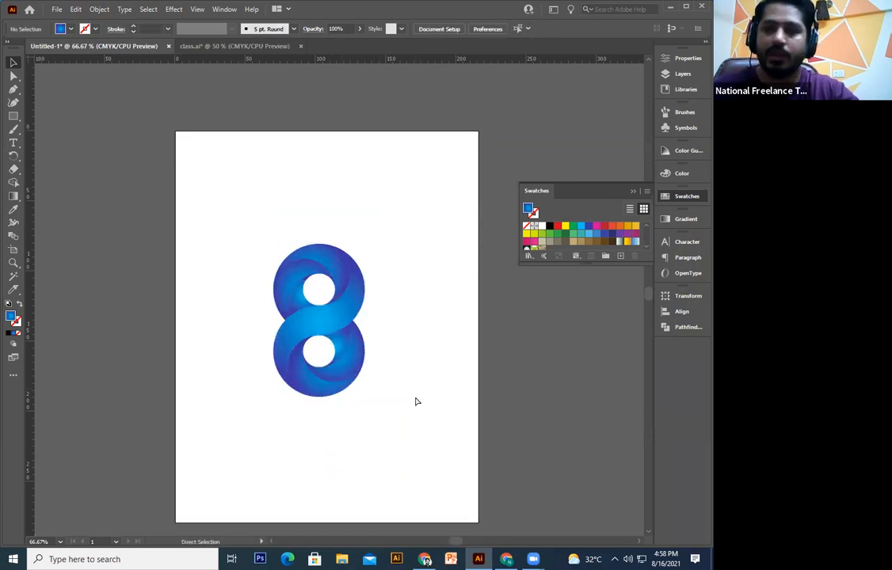
key("ctrl+plus")
left_click_drag(415, 396, 341, 353)
left_click(13, 115)
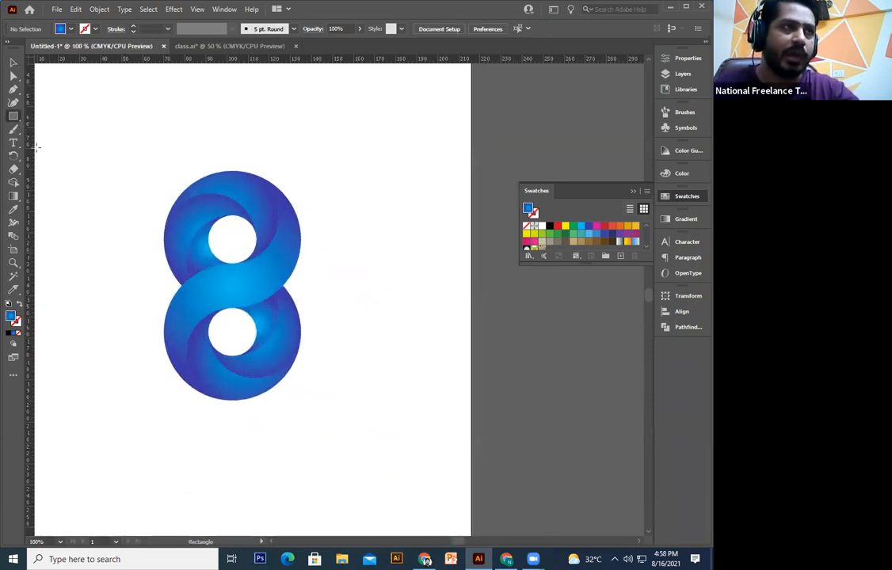
left_click_drag(137, 149, 320, 425)
left_click(13, 62)
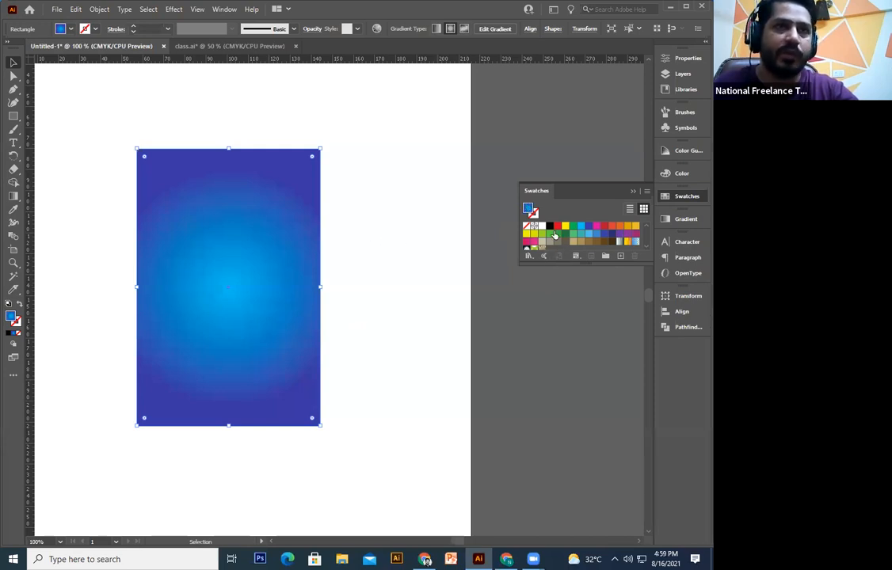
Step: Give the rectangle no fill and a black stroke
left_click(18, 334)
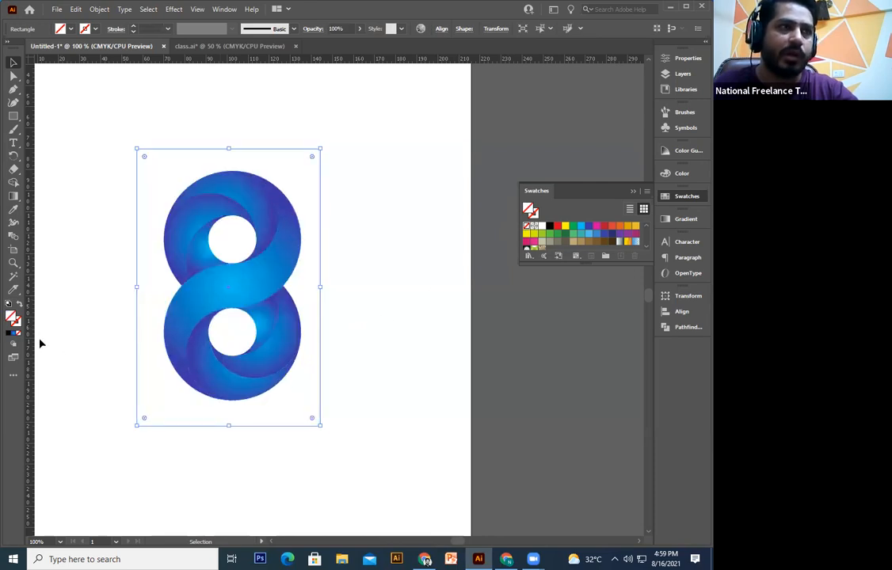
left_click(18, 323)
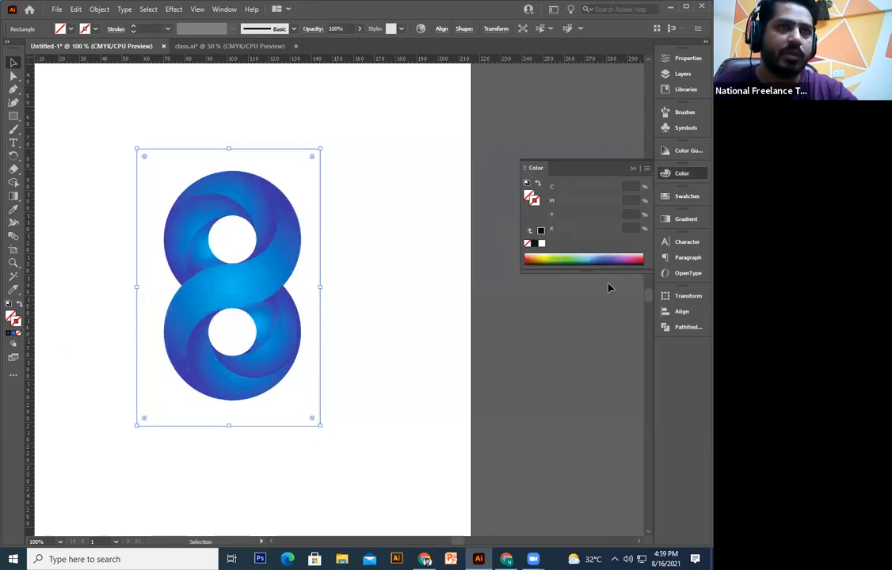
left_click(534, 244)
left_click(434, 321)
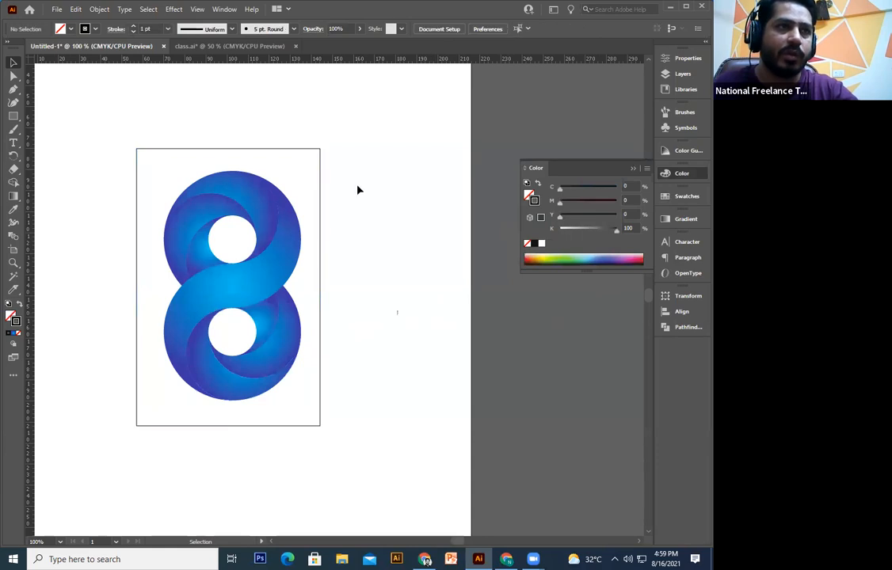
Step: Select the rectangle and 8 together and align them horizontally and vertically centred, then zoom to 66.67%
left_click(258, 309)
left_click_drag(392, 137, 20, 498)
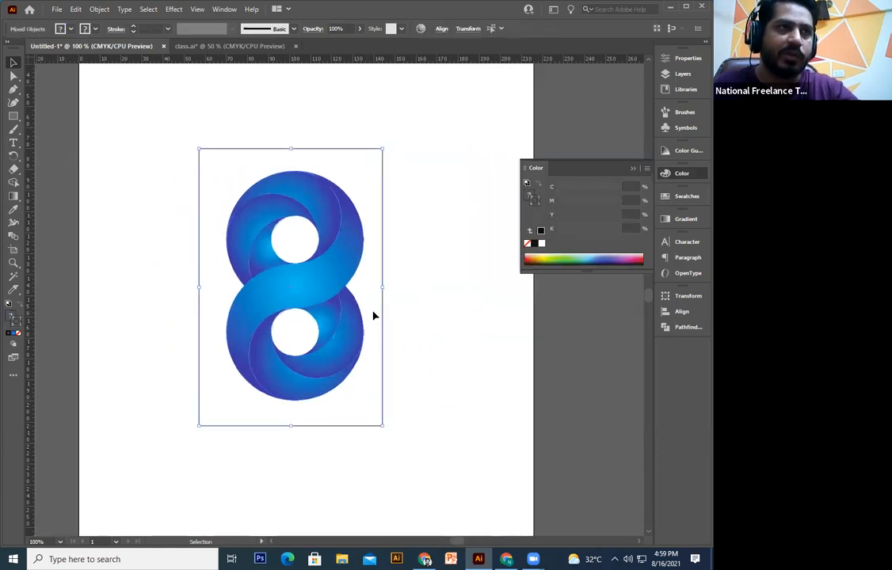
left_click(442, 30)
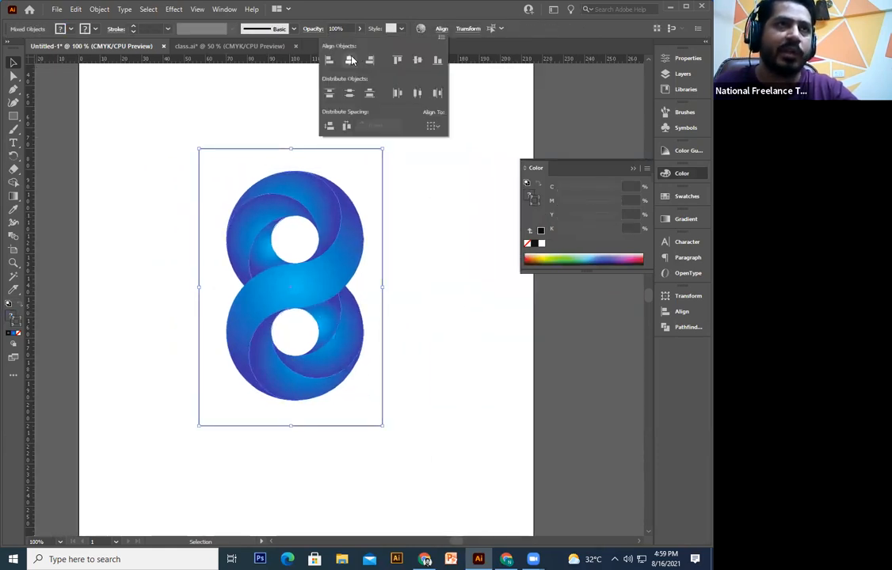
left_click(350, 60)
left_click(417, 61)
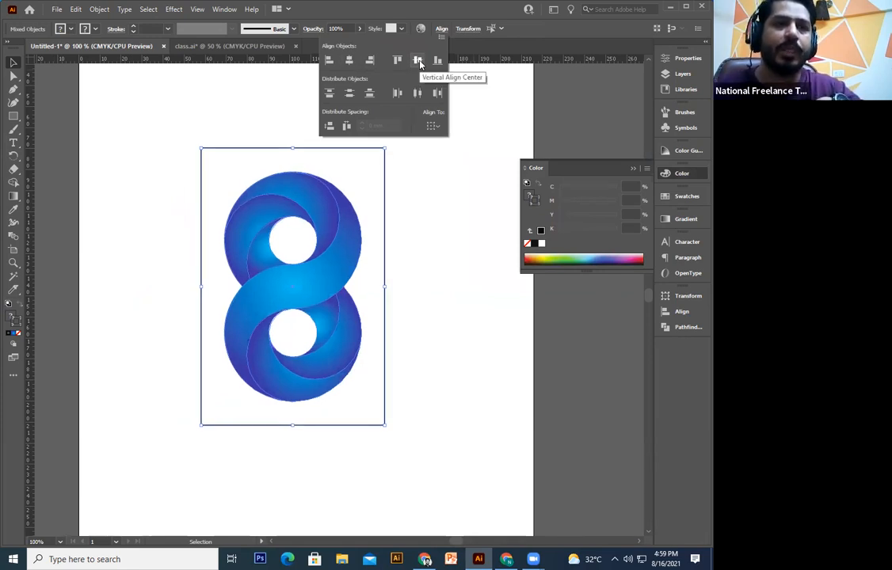
left_click(420, 229)
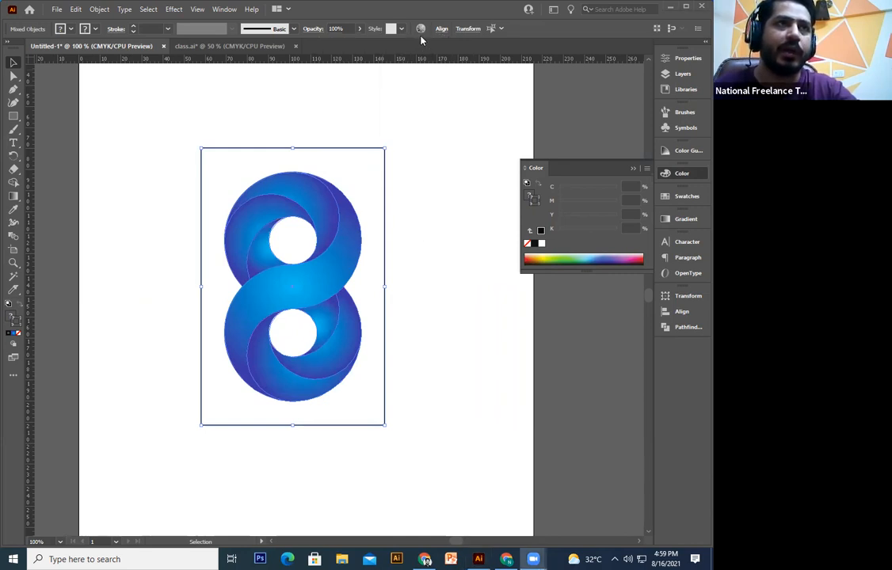
left_click(442, 29)
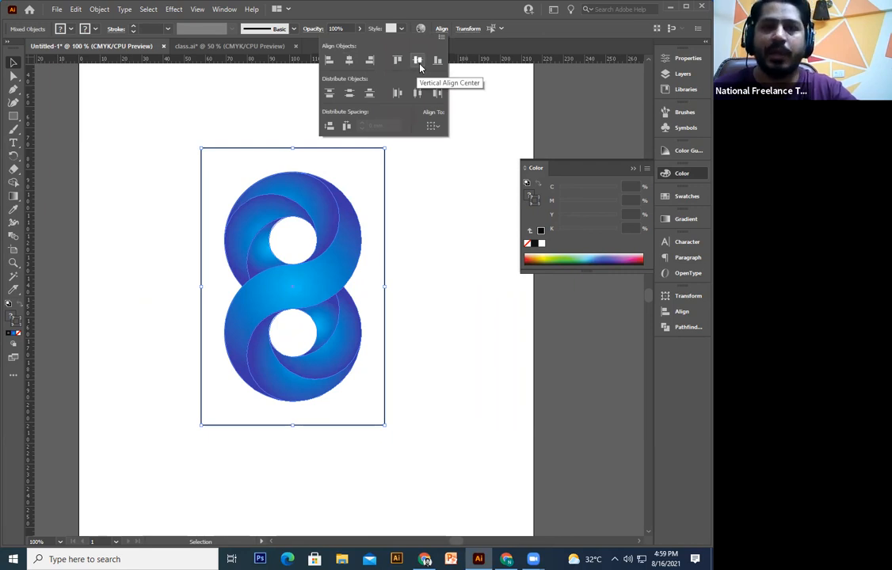
left_click(438, 277)
key("ctrl+minus")
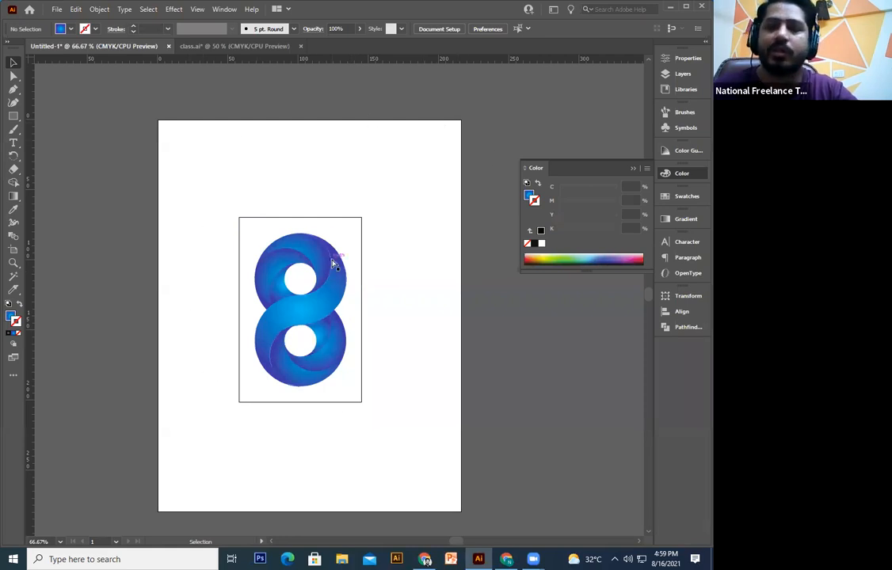
Step: Create a new 87.401 × 132.115 mm artboard fitted around the blue 8 logo
left_click_drag(328, 267, 313, 299)
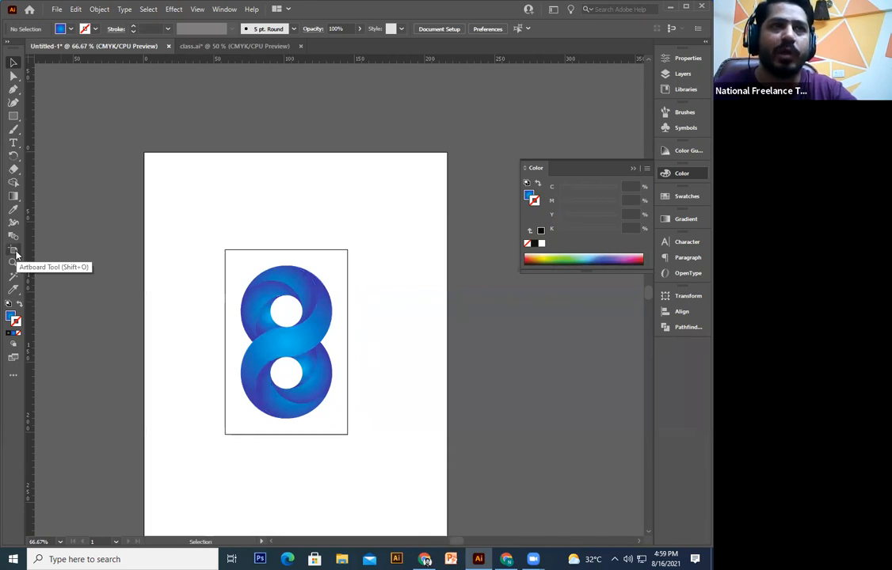
left_click(15, 252)
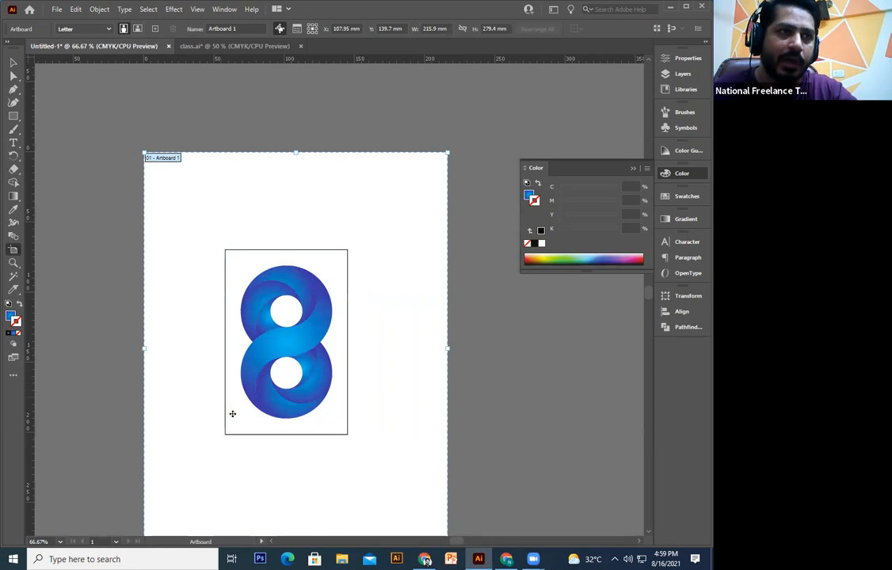
left_click(302, 249)
key("ctrl+plus")
key("ctrl+plus")
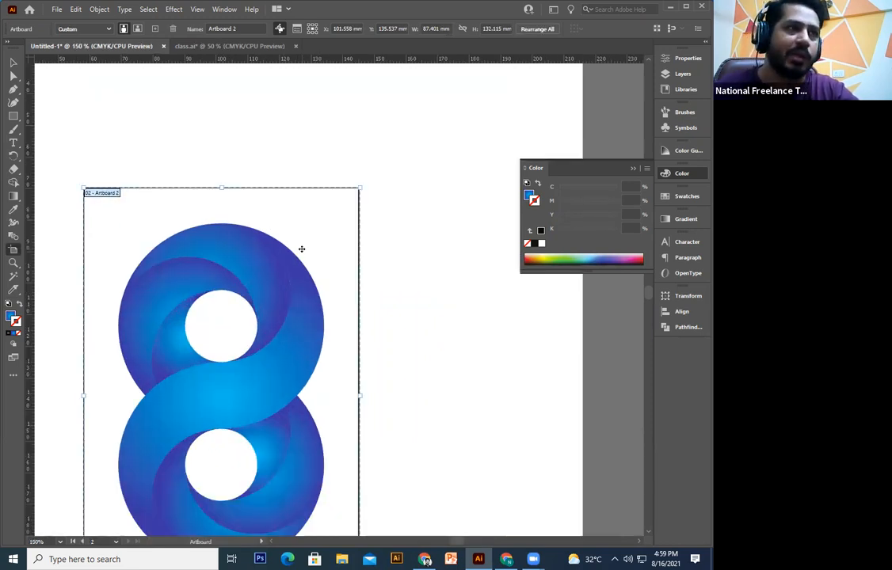
Step: Delete the large Letter-size Artboard 1 and zoom to 100% on the logo artboard
left_click_drag(141, 156, 298, 288)
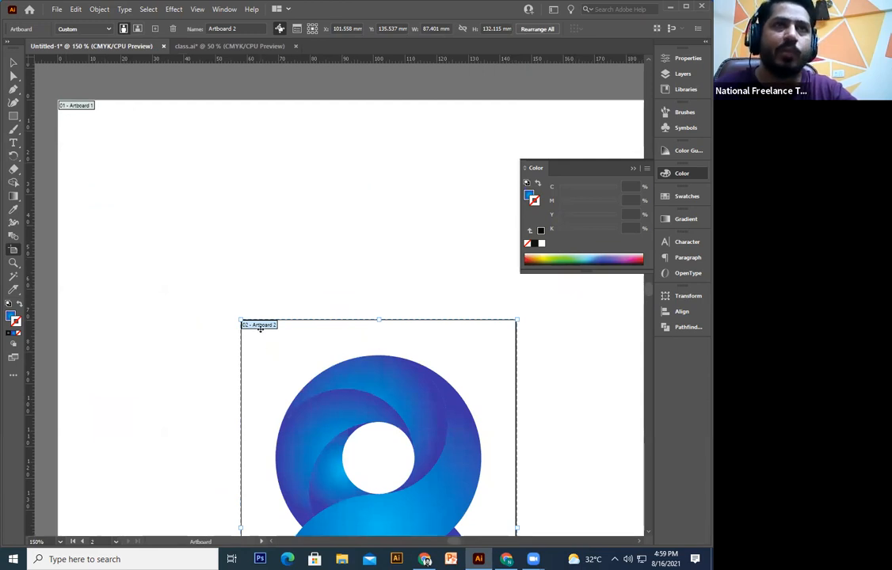
key("ctrl+minus")
key("ctrl+minus")
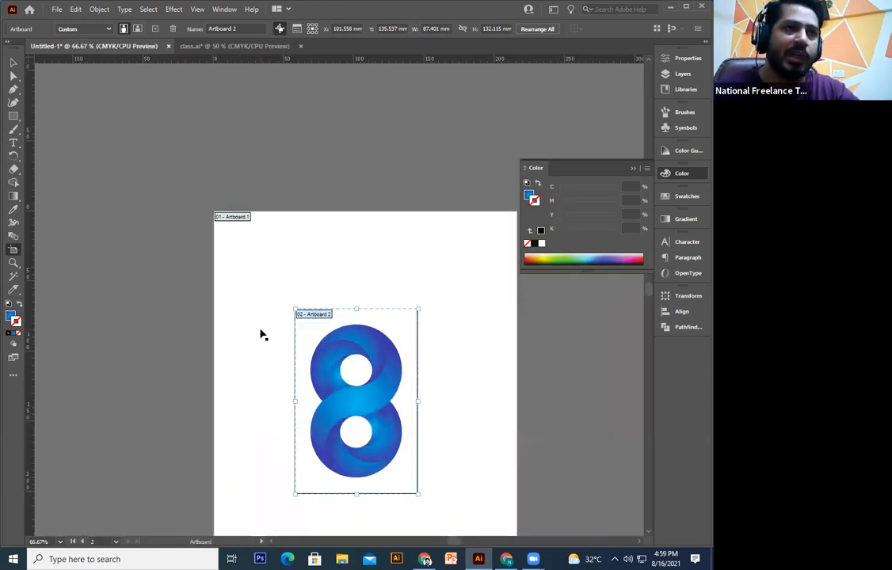
left_click_drag(304, 252, 283, 249)
left_click(316, 205)
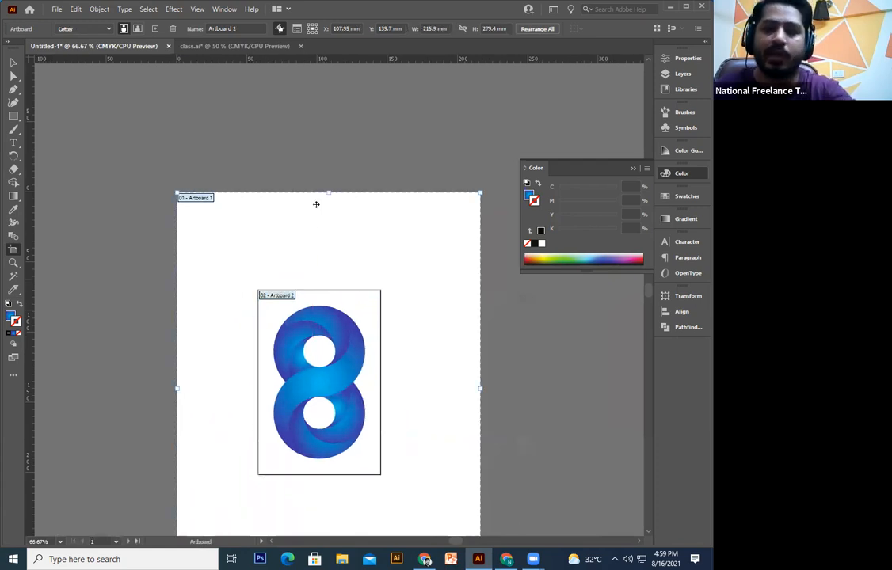
key("Delete")
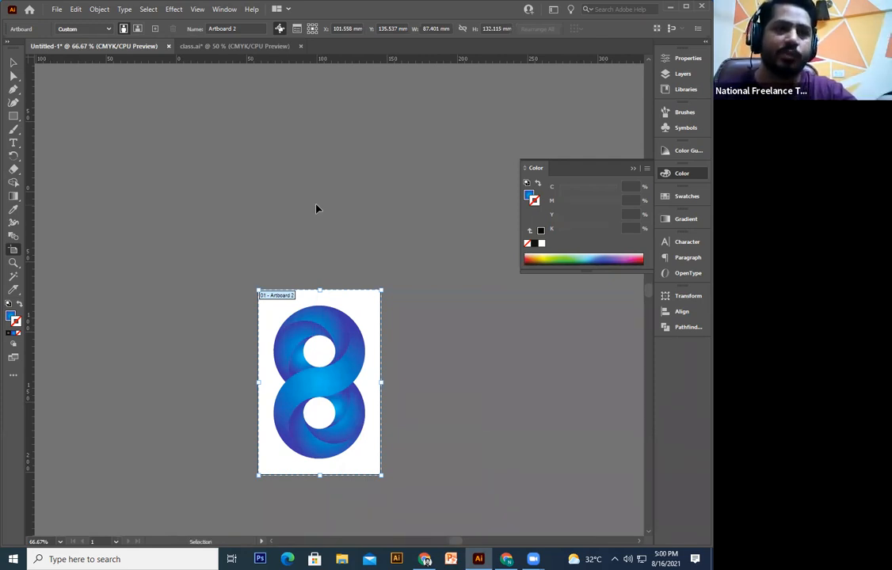
key("ctrl+1")
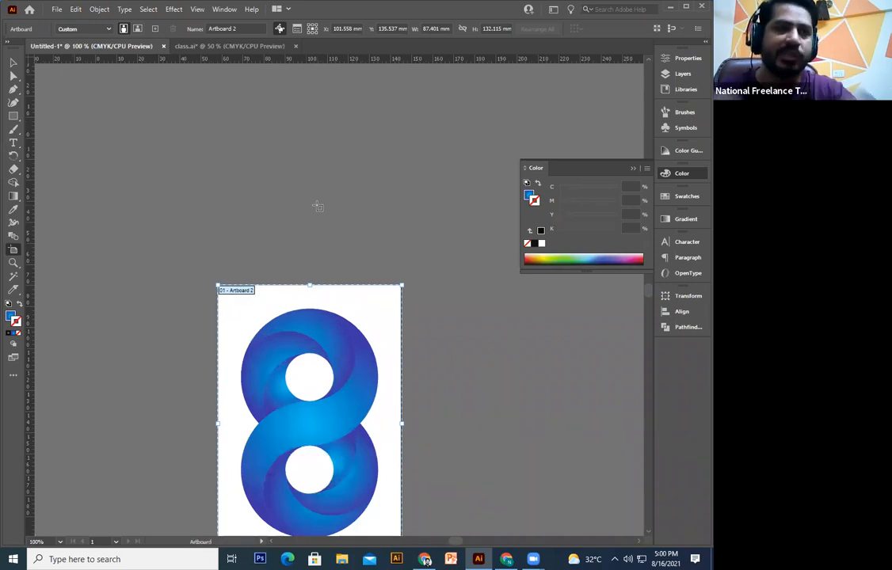
scroll(317, 206, "down", 3)
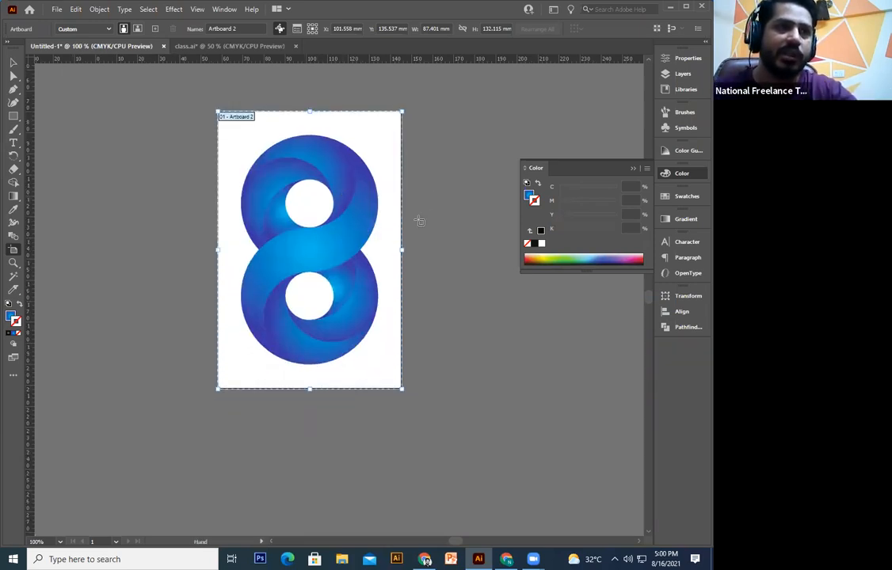
scroll(419, 221, "up", 1)
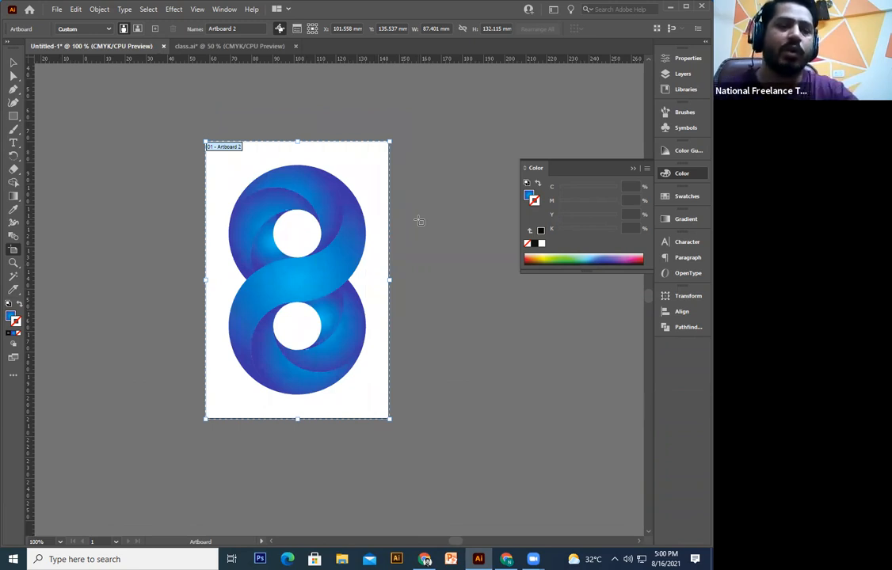
Step: Set the white background rectangle's stroke to None, then open Save for Web with Alt+Shift+Ctrl+S
left_click(14, 62)
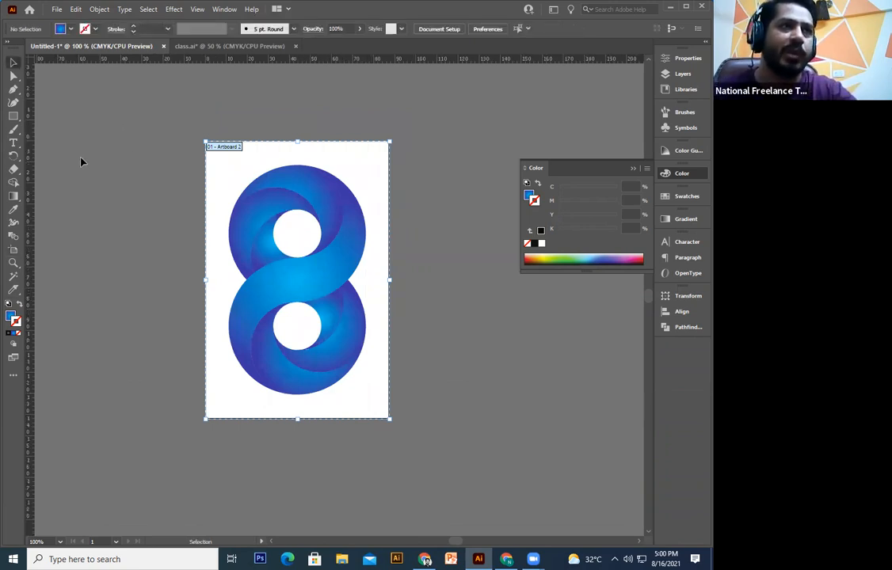
left_click(212, 183)
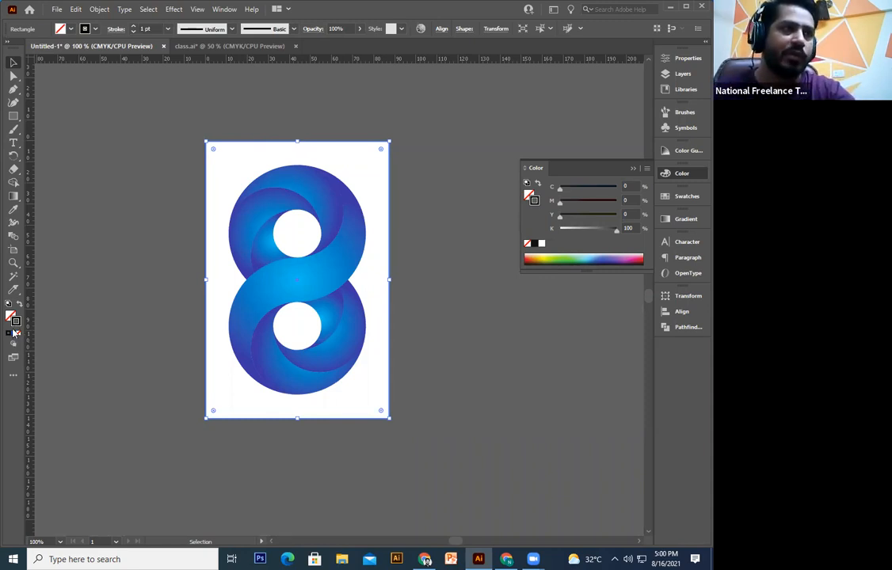
left_click(18, 333)
left_click(110, 300)
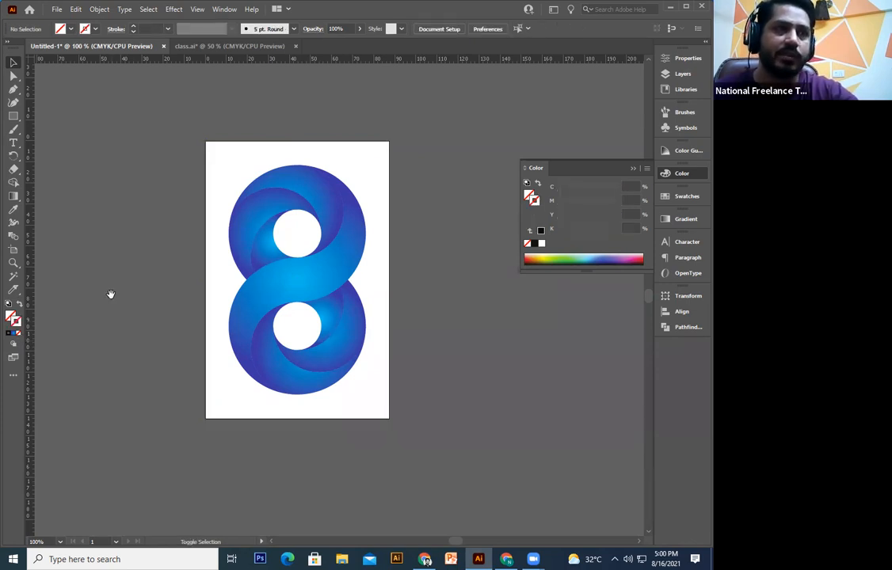
key("ctrl+alt+shift+s")
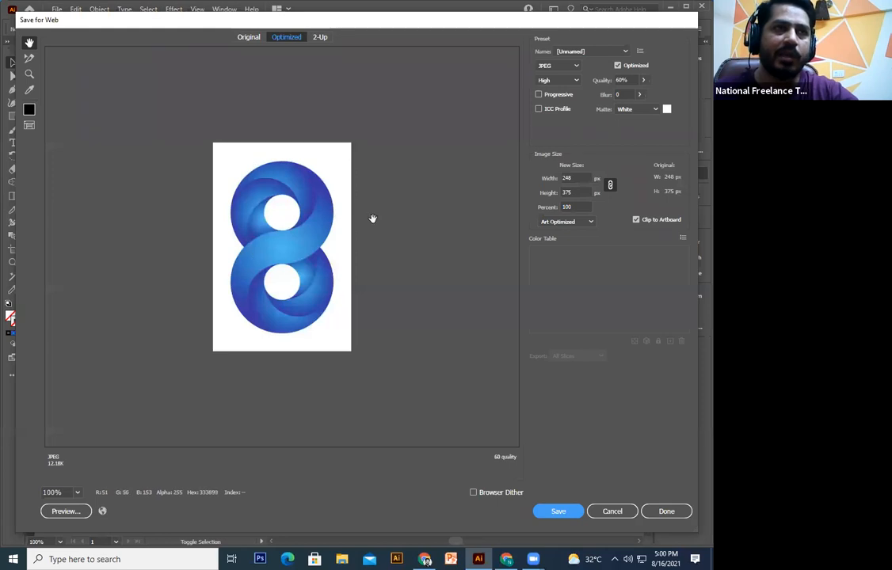
Step: Export the artboard from Save for Web as a 1500 px wide JPEG named 'class'
type("1500")
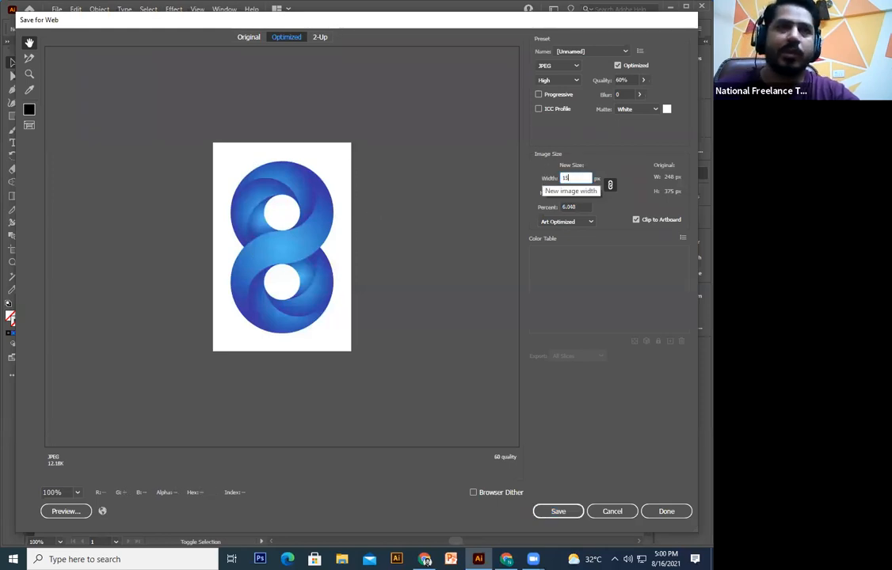
double_click(581, 178)
type("1")
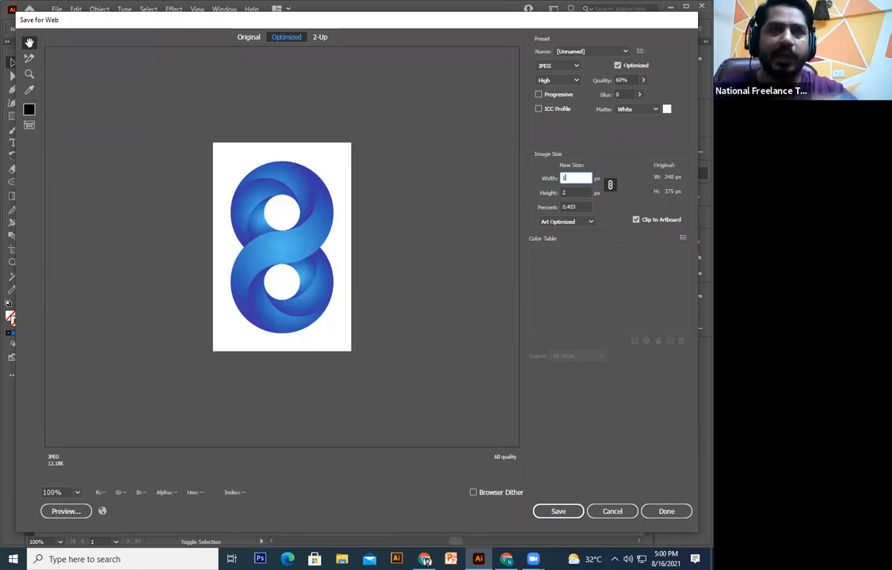
key("BackSpace")
type("1500")
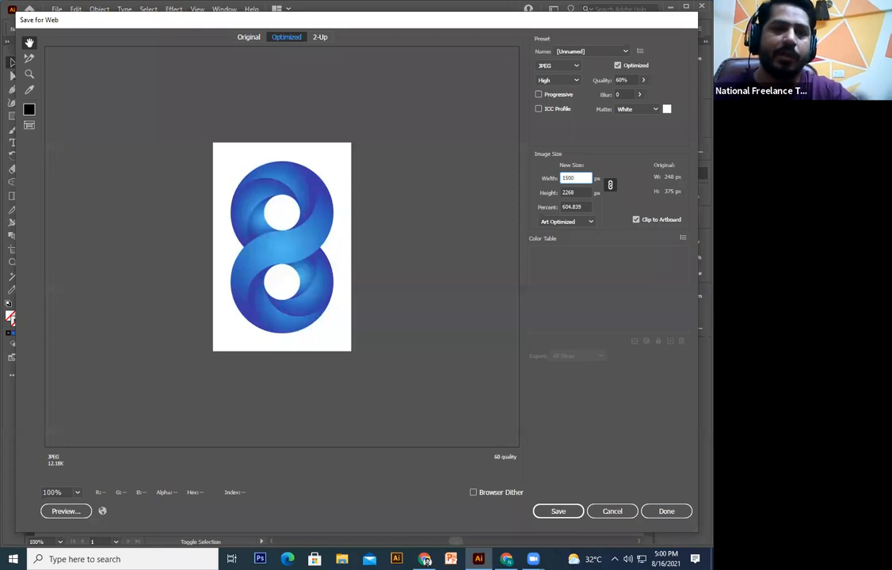
left_click(558, 65)
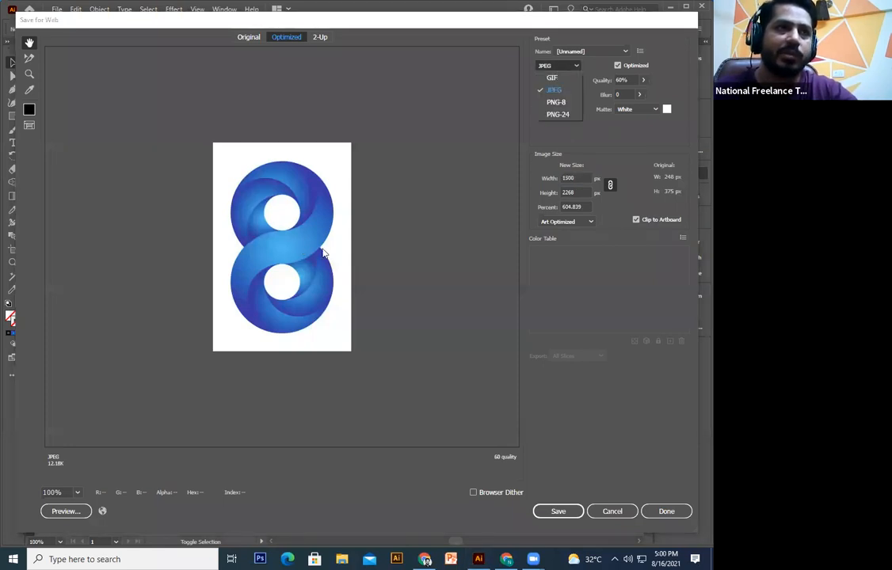
left_click(572, 511)
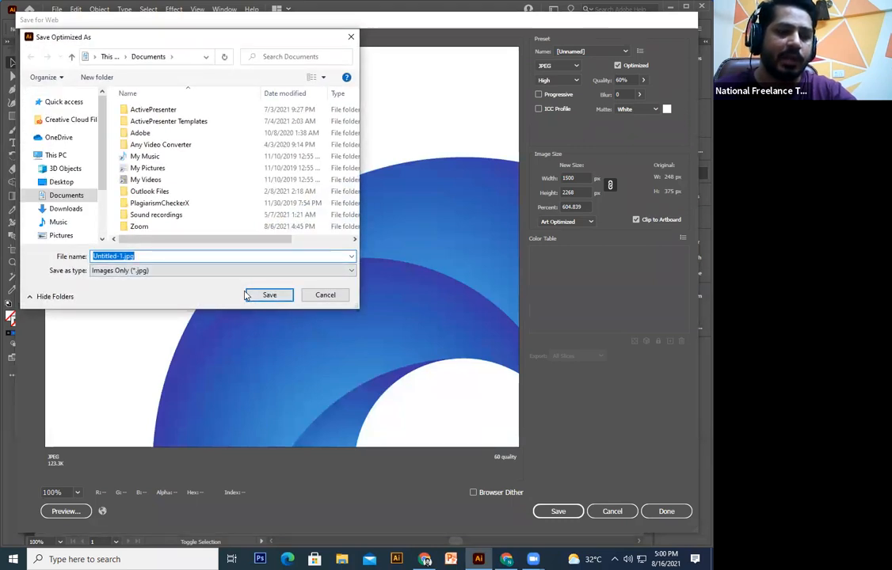
type("class")
key("Return")
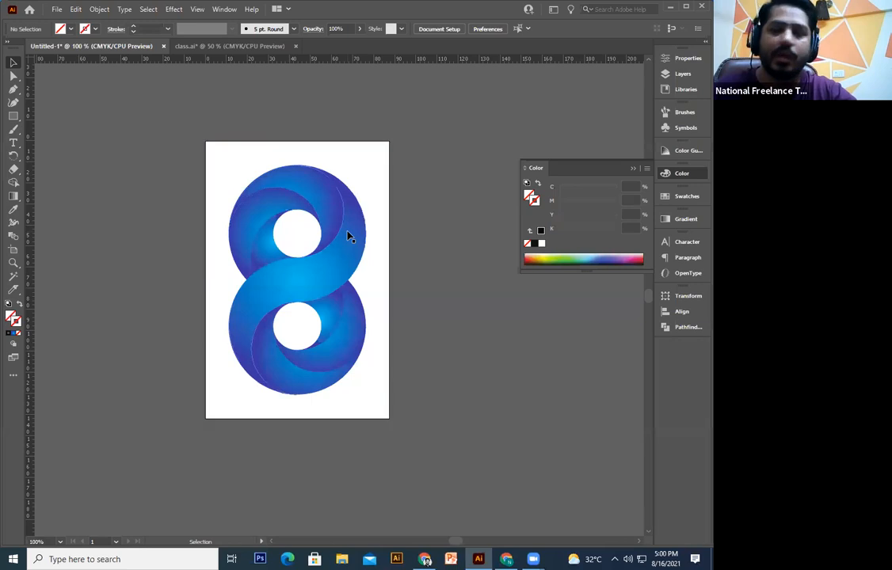
Step: Undo back to the original artboard holding the plain blue gradient rectangle
key("ctrl+minus")
key("ctrl+z")
key("ctrl+z")
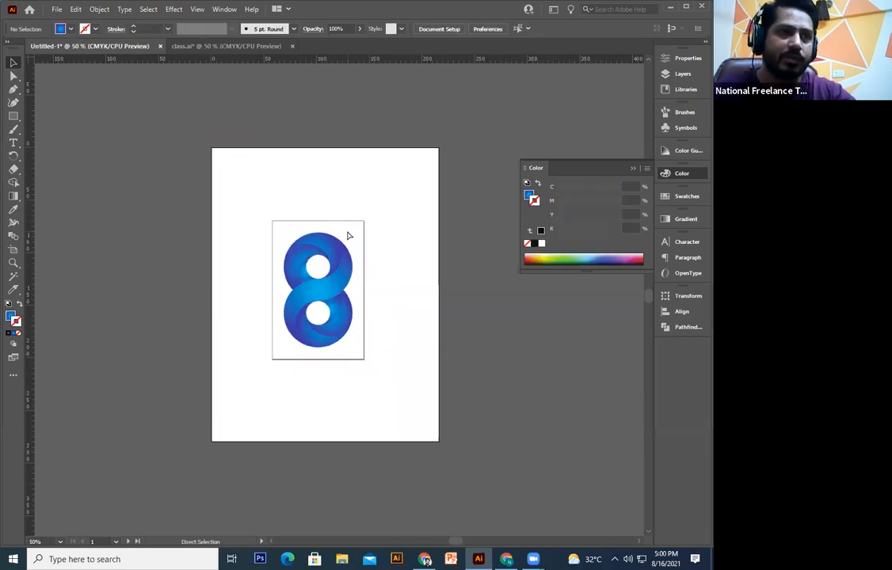
left_click_drag(470, 192, 124, 443)
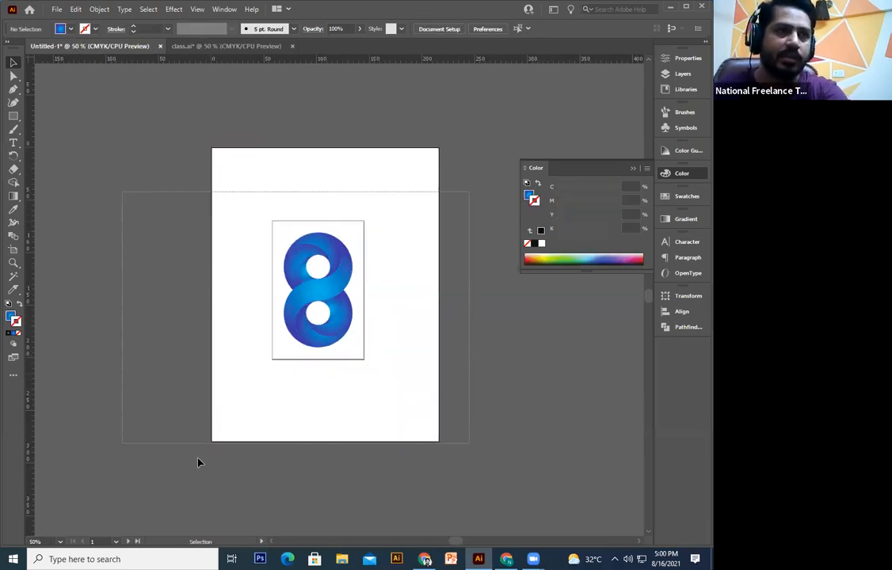
key("Delete")
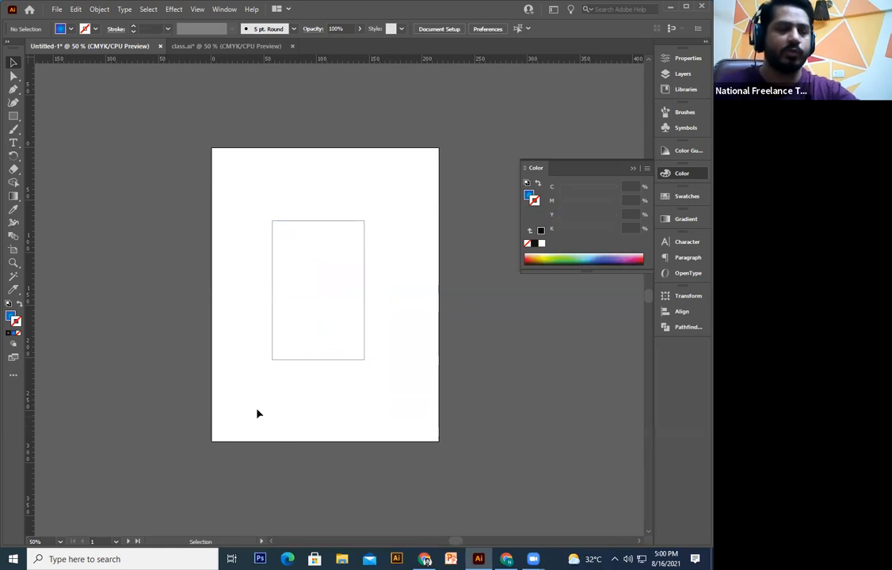
left_click(14, 249)
key("ctrl+z")
key("v")
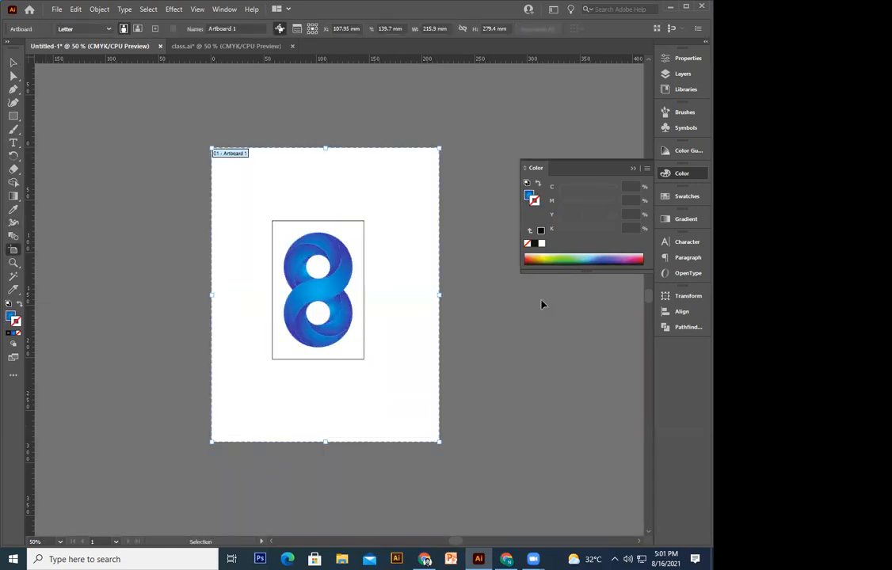
key("ctrl+z")
key("ctrl+z")
key("ctrl+z")
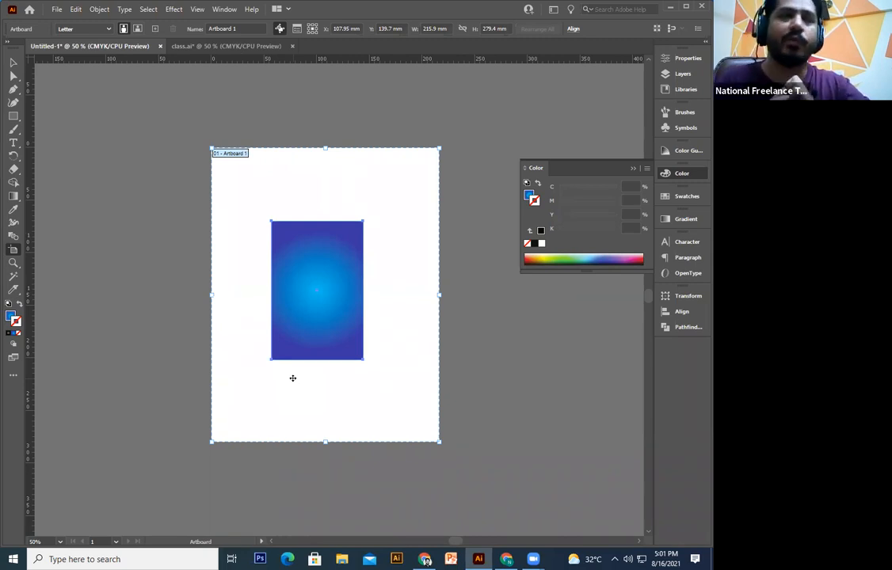
Step: Rotate the gradient rectangle 90° to landscape and delete the leftover figure-8 group
left_click(13, 61)
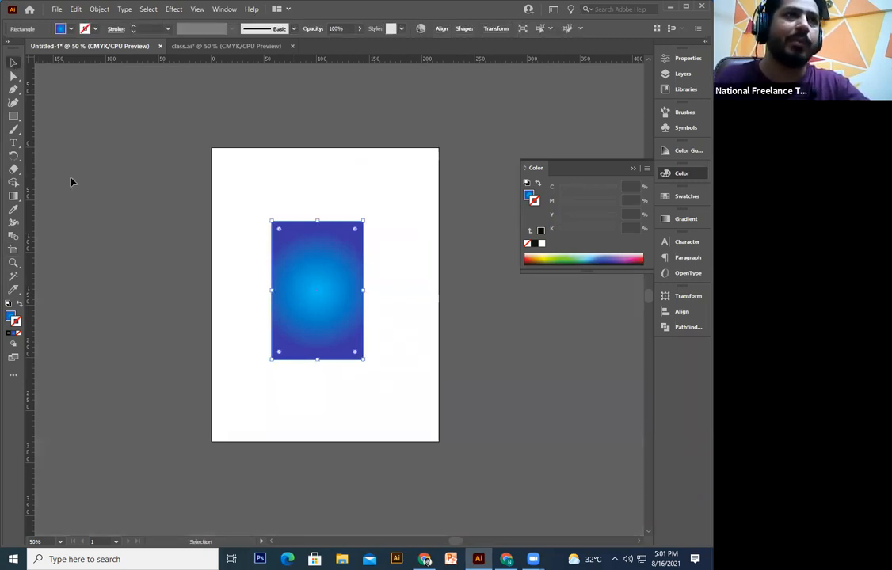
left_click(71, 182)
left_click_drag(342, 298, 214, 348)
left_click(215, 349)
left_click_drag(244, 294, 261, 338)
left_click(208, 384)
key("Delete")
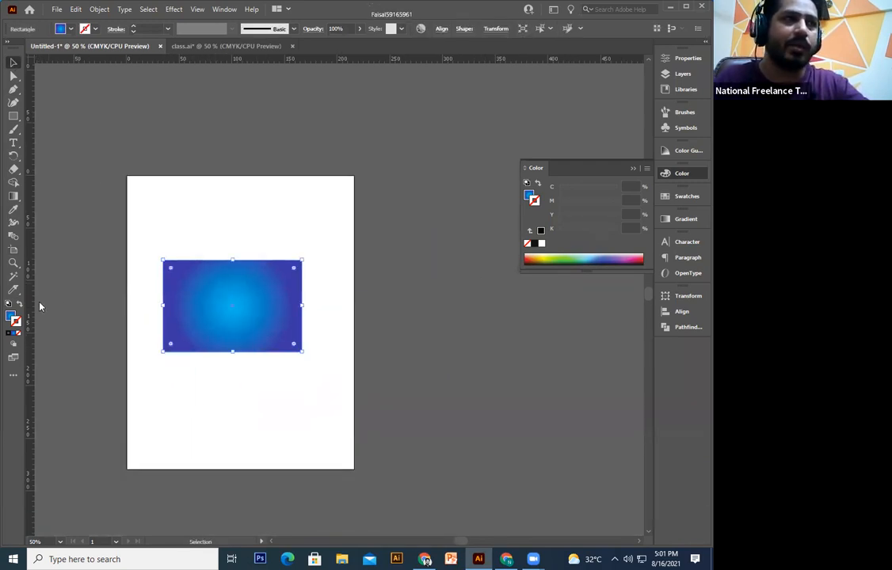
left_click(11, 315)
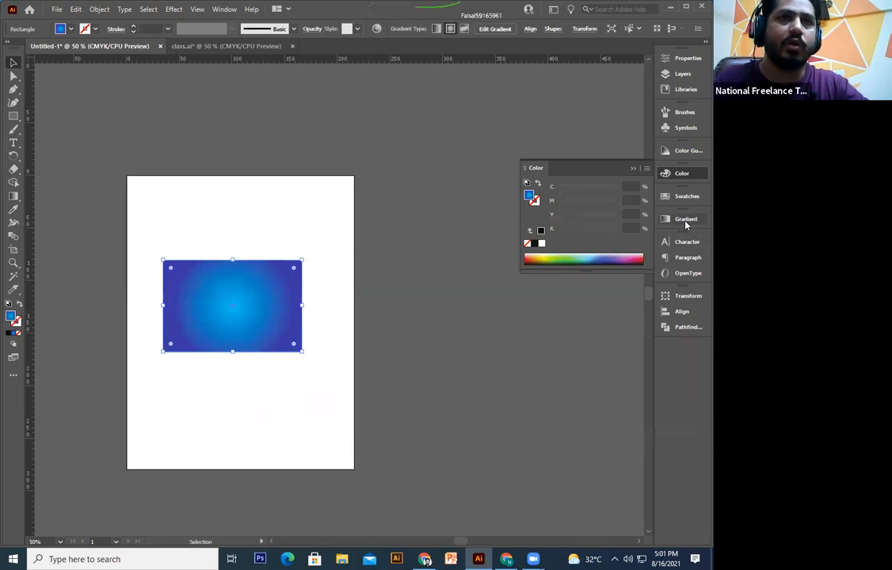
Step: Fill the rectangle with light gray from the Swatches and zoom to 100%
left_click(686, 196)
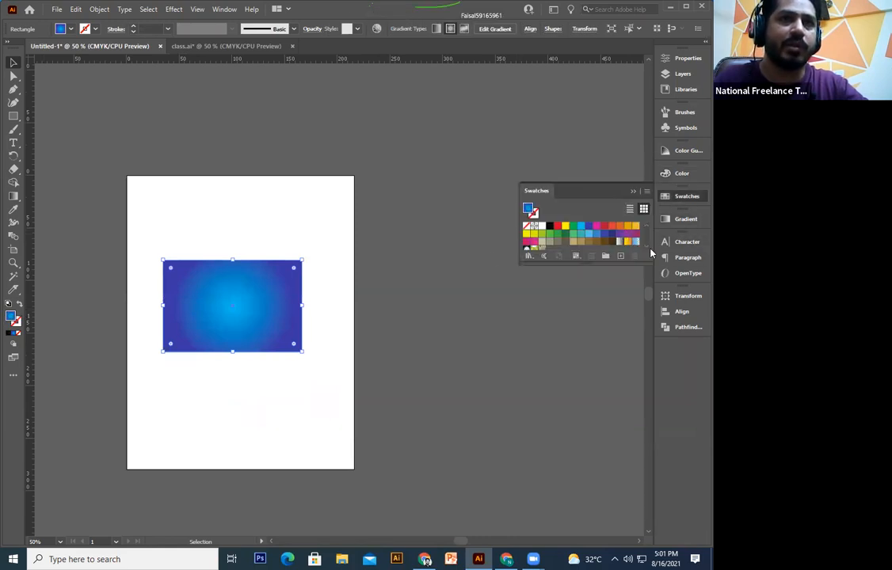
left_click(647, 246)
left_click(647, 246)
left_click(605, 235)
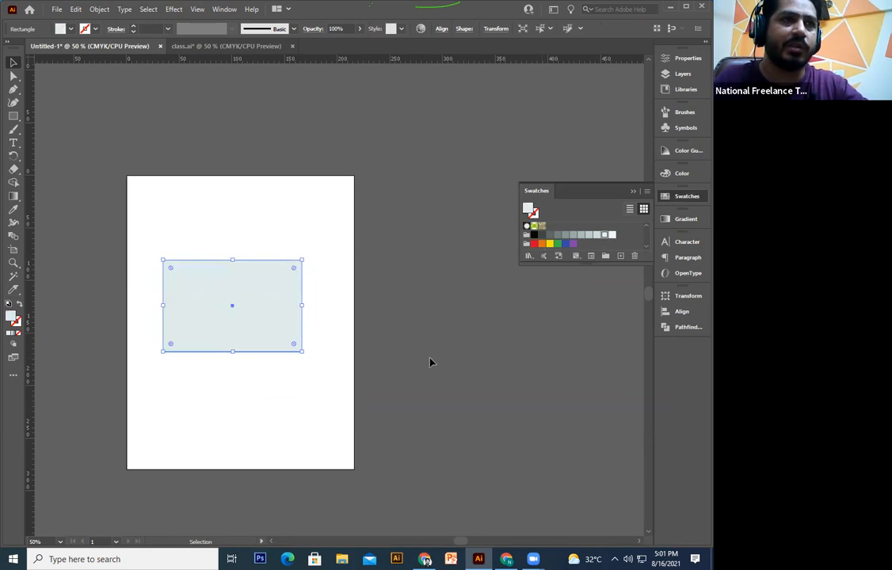
left_click(376, 427)
left_click_drag(377, 428, 434, 414)
left_click(268, 300)
left_click(431, 345, "ctrl")
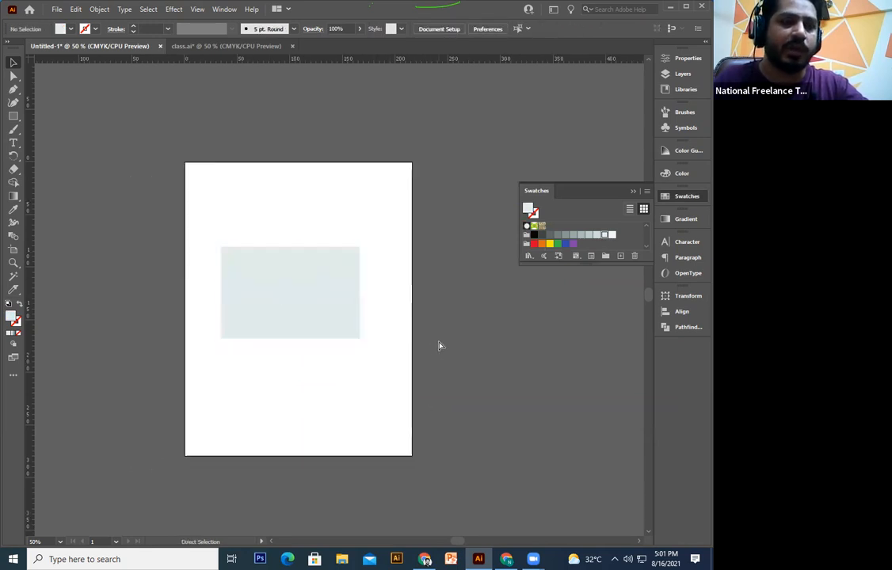
left_click(317, 257)
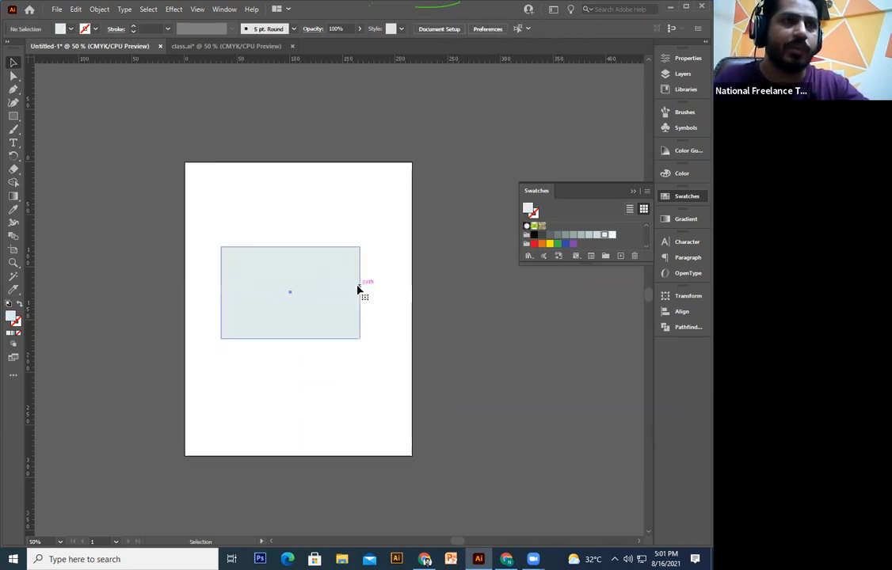
key("ctrl+1")
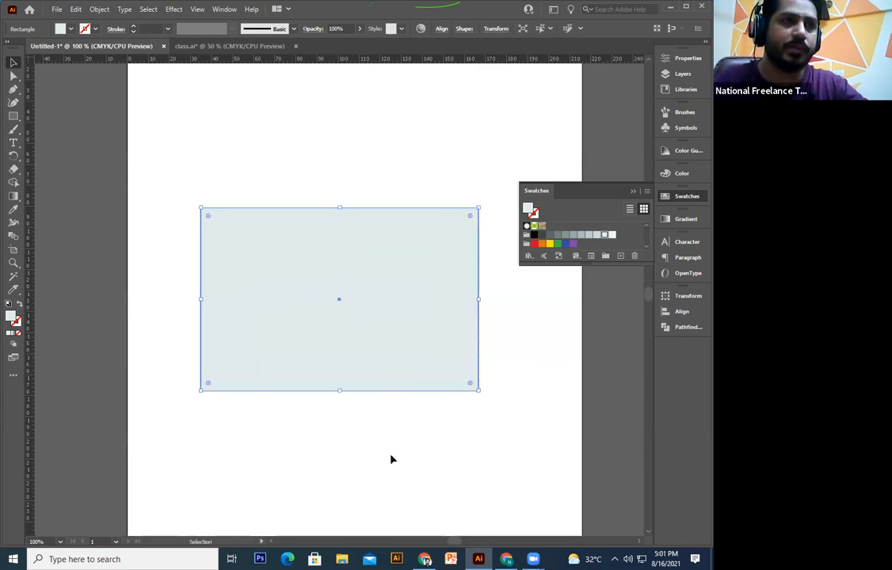
left_click(390, 459)
Step: Shrink a black rectangle toward the top-left and Alt+Shift-drag a copy to its right
left_click(458, 212)
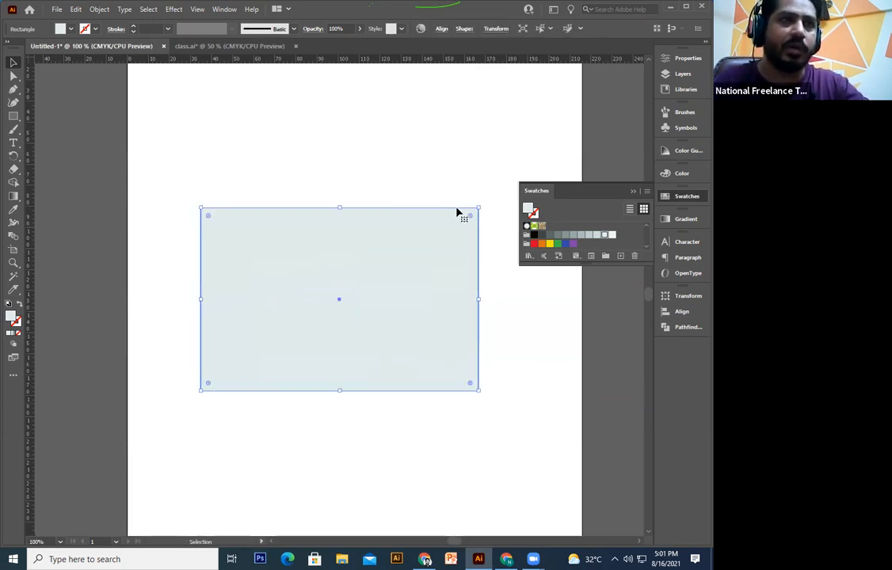
left_click_drag(481, 207, 384, 269)
left_click_drag(350, 300, 274, 259)
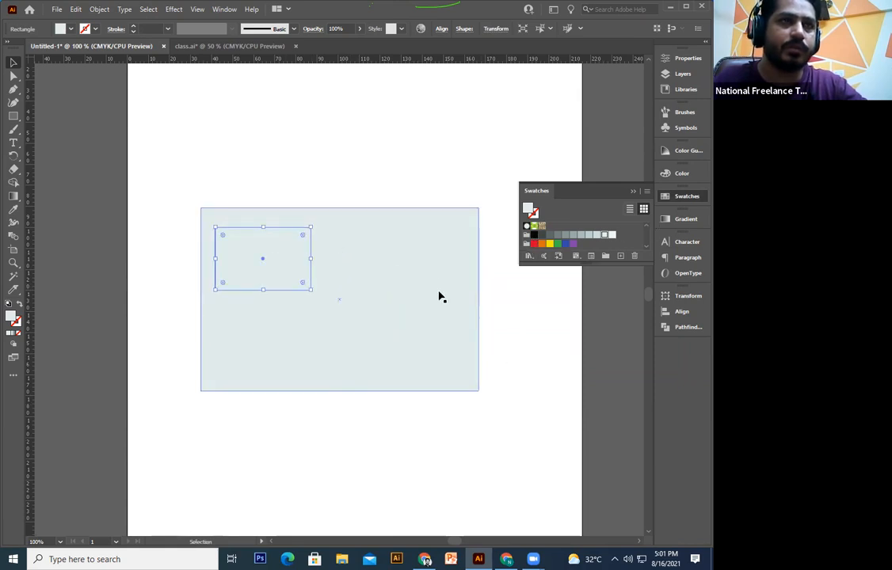
left_click(534, 234)
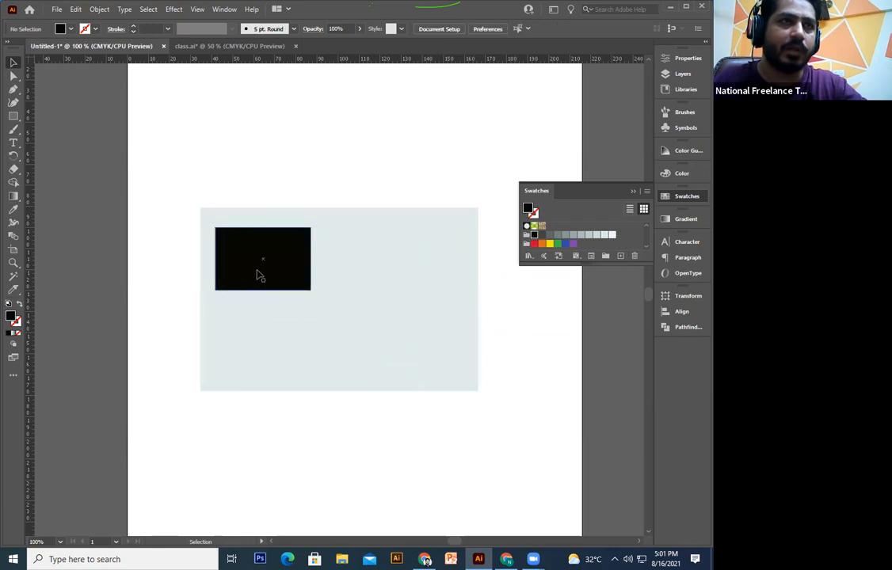
left_click_drag(264, 255, 423, 293)
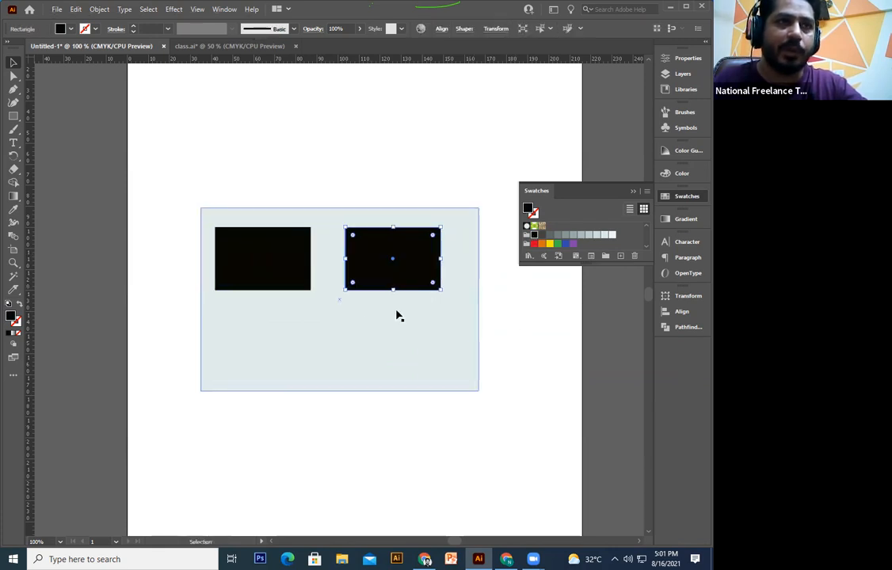
left_click(294, 277, "shift")
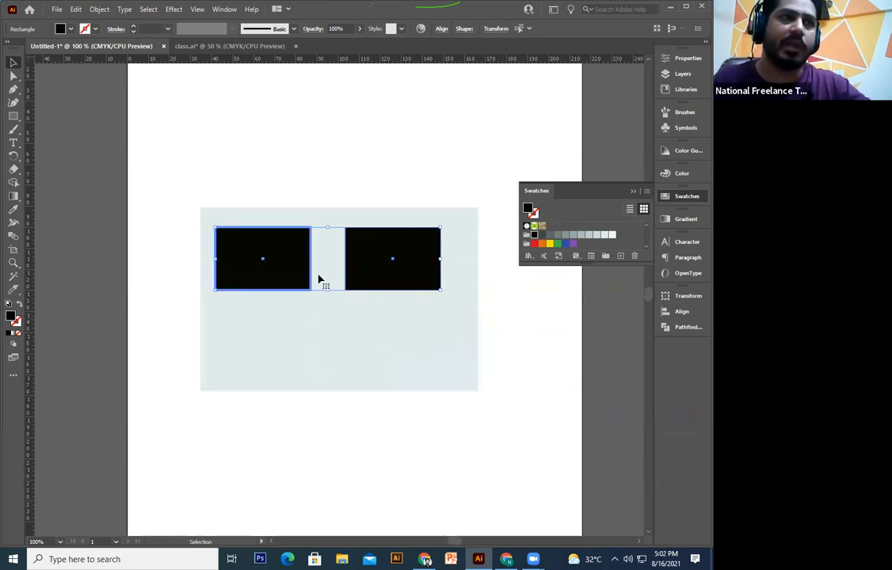
left_click(381, 280)
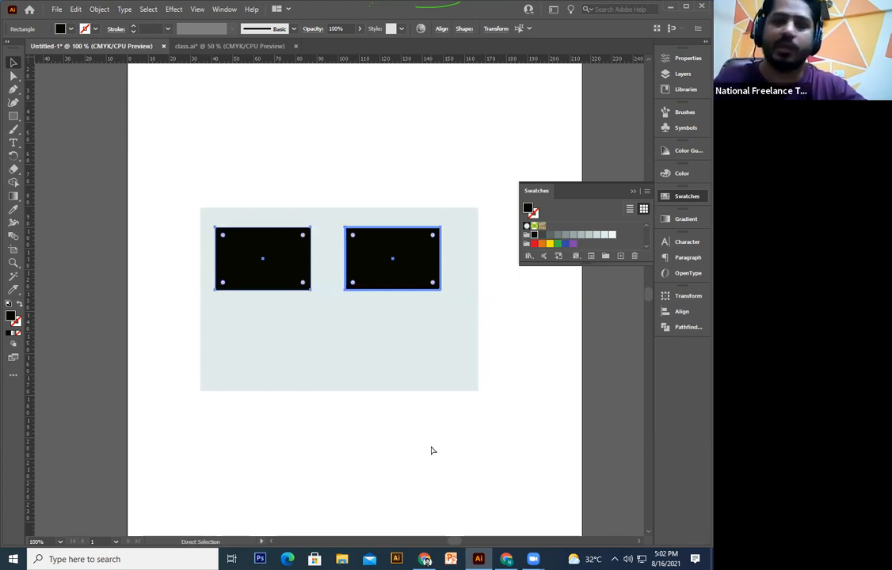
Step: Marquee-select all three rectangles and delete them
key("ctrl+minus")
key("ctrl+plus")
left_click_drag(430, 454, 393, 437)
left_click(396, 521)
left_click_drag(476, 200, 103, 524)
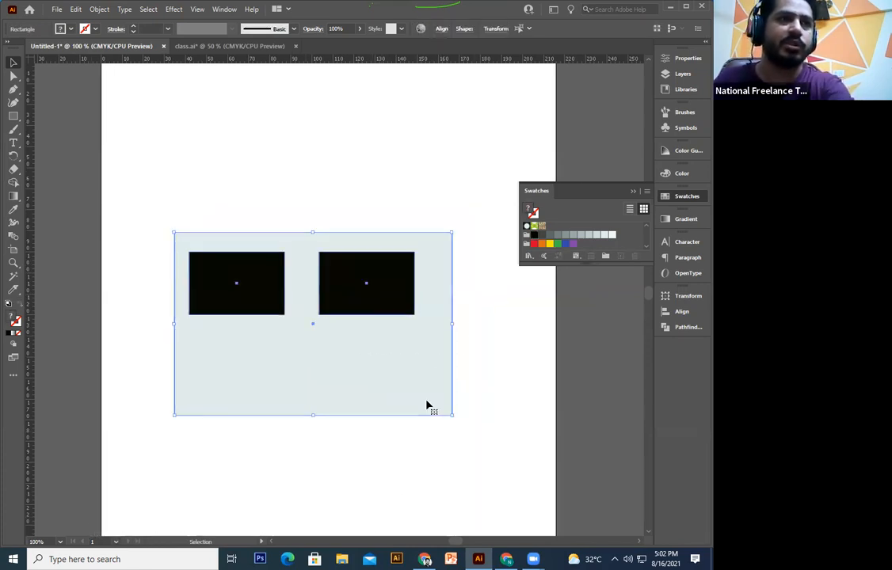
key("Delete")
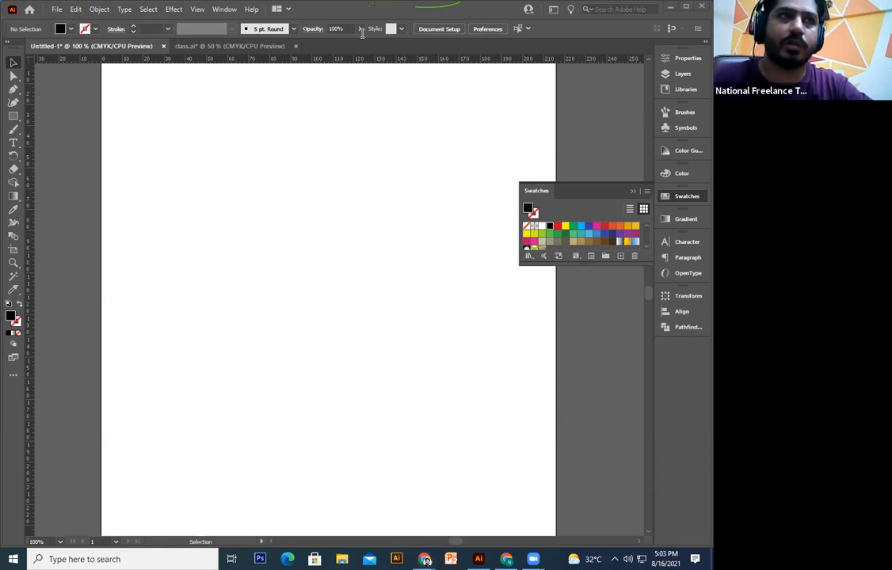
Step: Bring the Facebook photo post window to the front
left_click(425, 560)
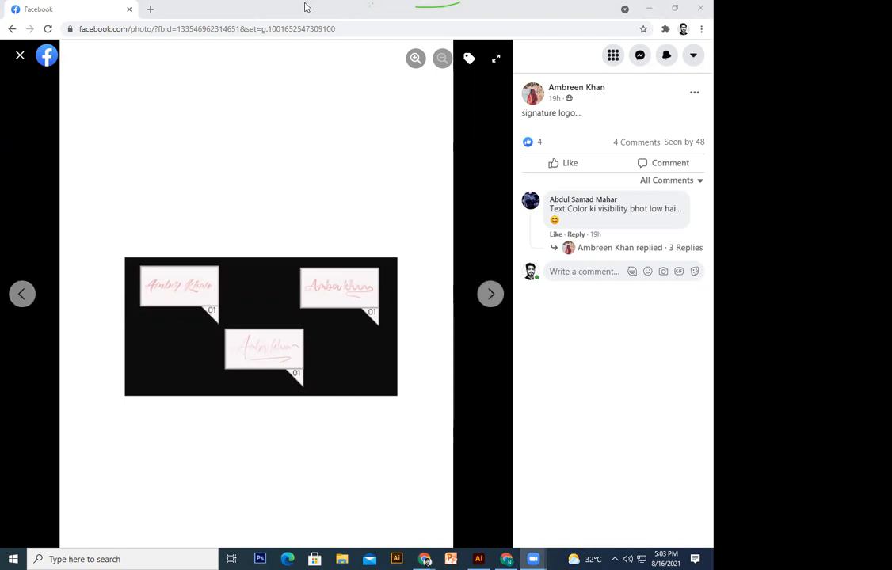
left_click(426, 560)
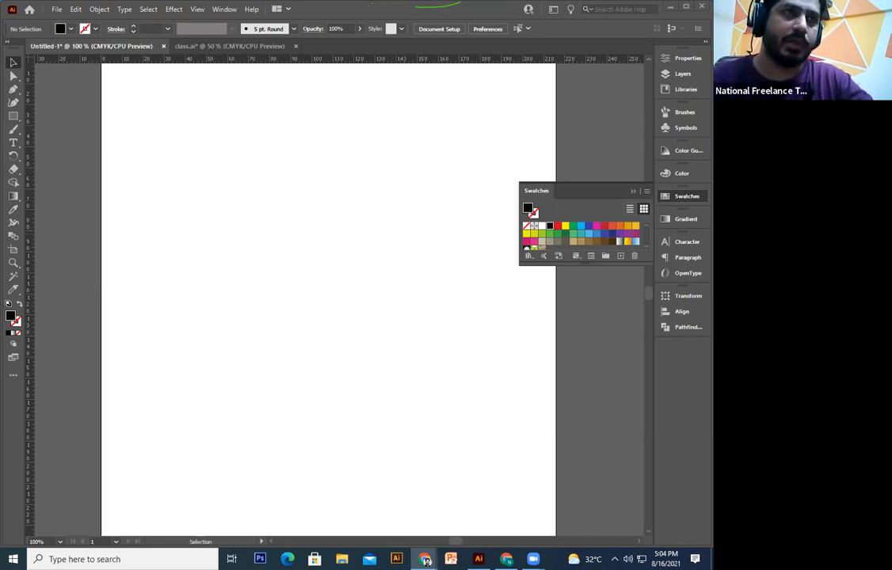
Step: Draw a circle with the Ellipse tool and fill it light blue
left_click(406, 285)
left_click_drag(367, 236, 347, 244)
mouse_move(11, 119)
left_mouse_down()
mouse_move(88, 163)
mouse_move(74, 129)
mouse_move(236, 241)
left_mouse_up()
key("v")
left_click(288, 229)
left_click(159, 184)
left_click(239, 193)
left_click(232, 191)
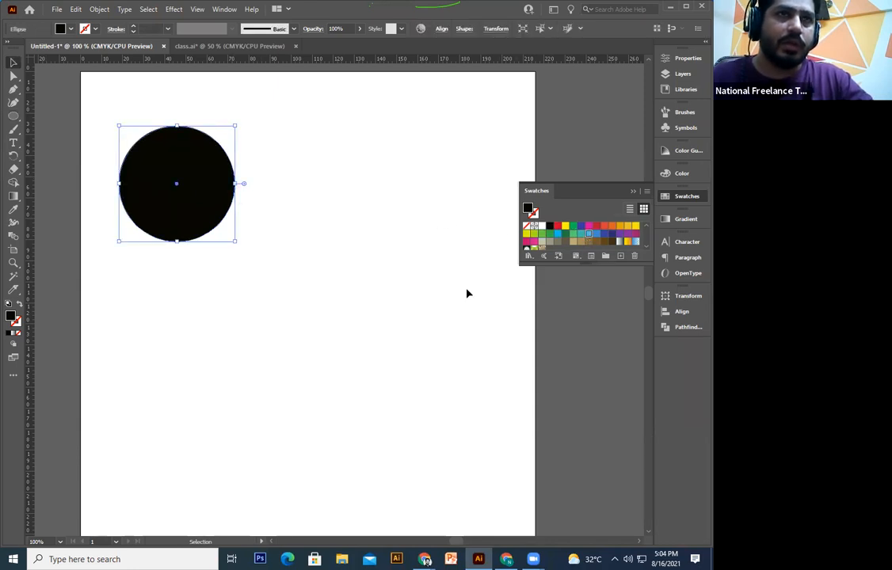
left_click(297, 353)
Step: Alt-drag an overlapping copy to the right, colour it dark blue, and open Pathfinder
left_click(201, 205)
left_click(315, 305)
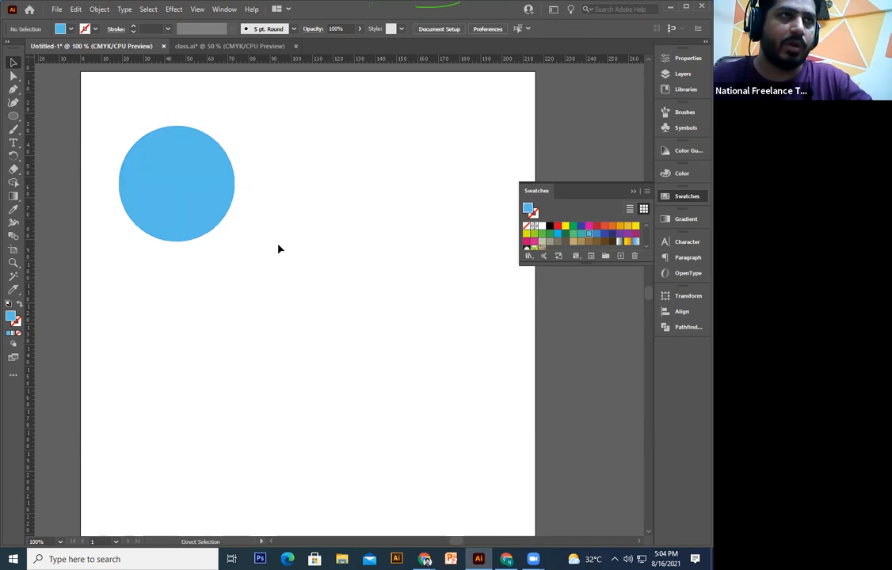
left_click_drag(194, 216, 271, 216)
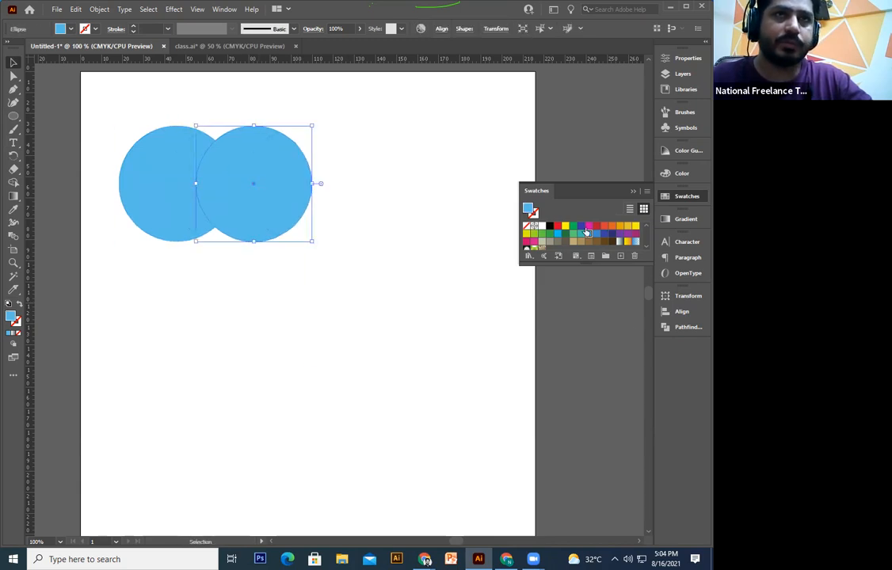
left_click(581, 226)
left_click(389, 371)
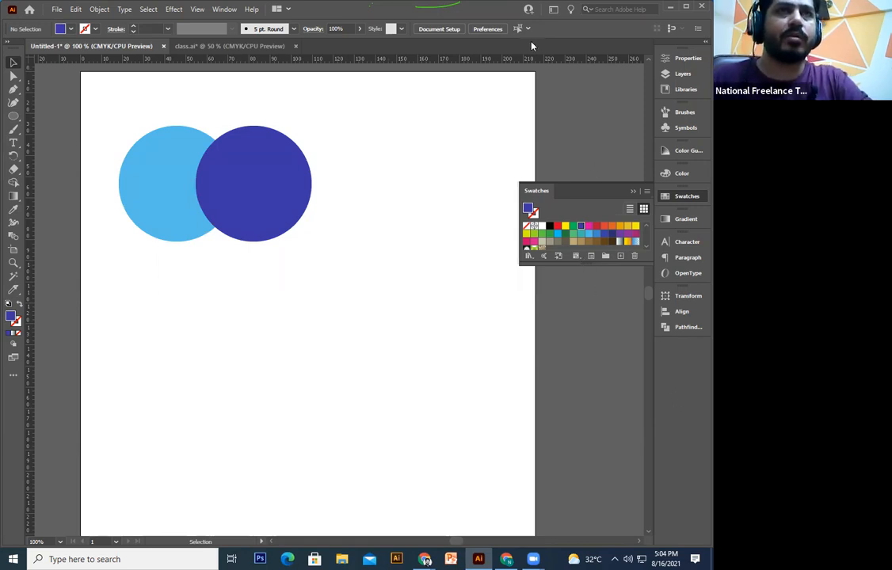
left_click(691, 329)
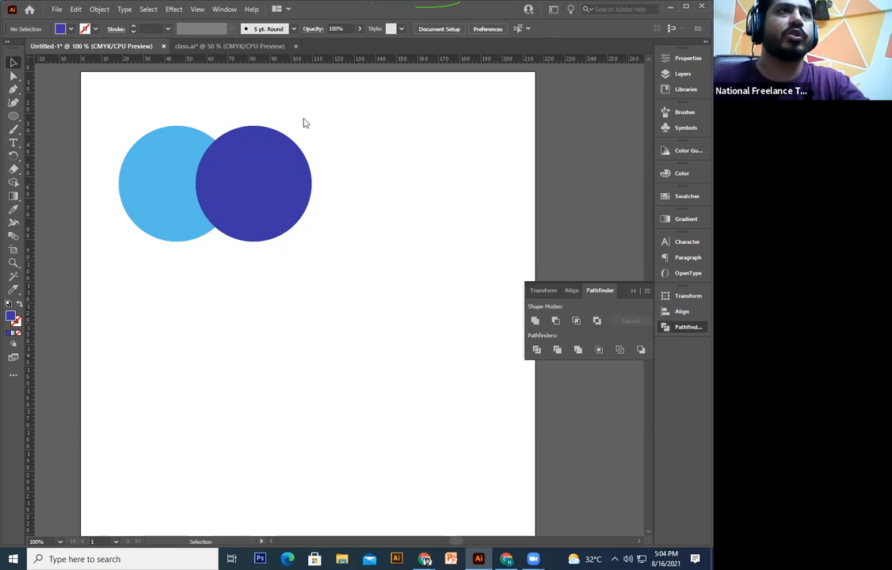
left_click(224, 9)
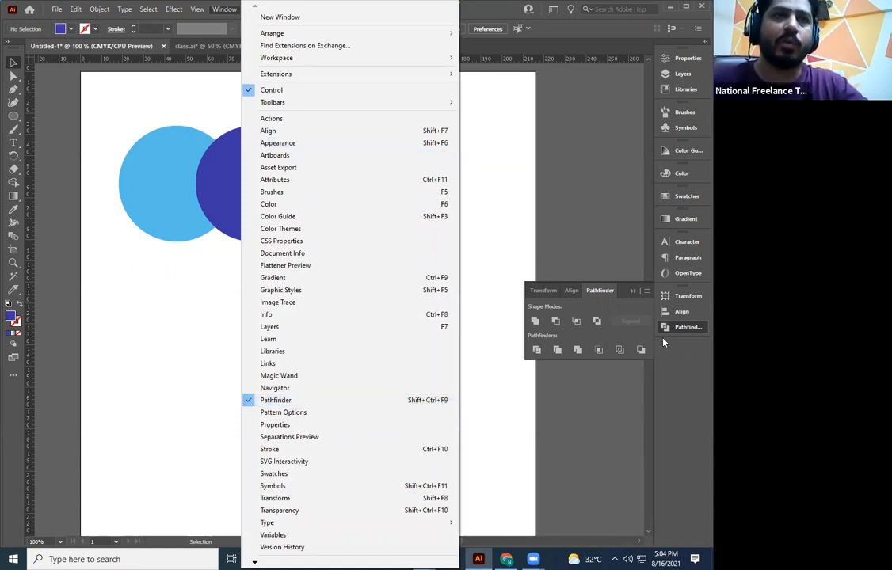
left_click(576, 205)
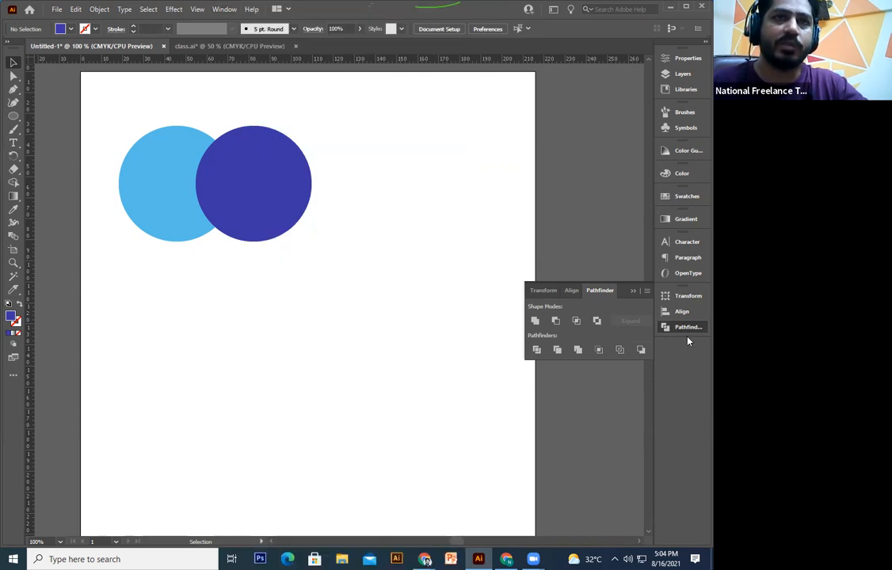
left_click_drag(691, 333, 536, 301)
left_click(609, 320)
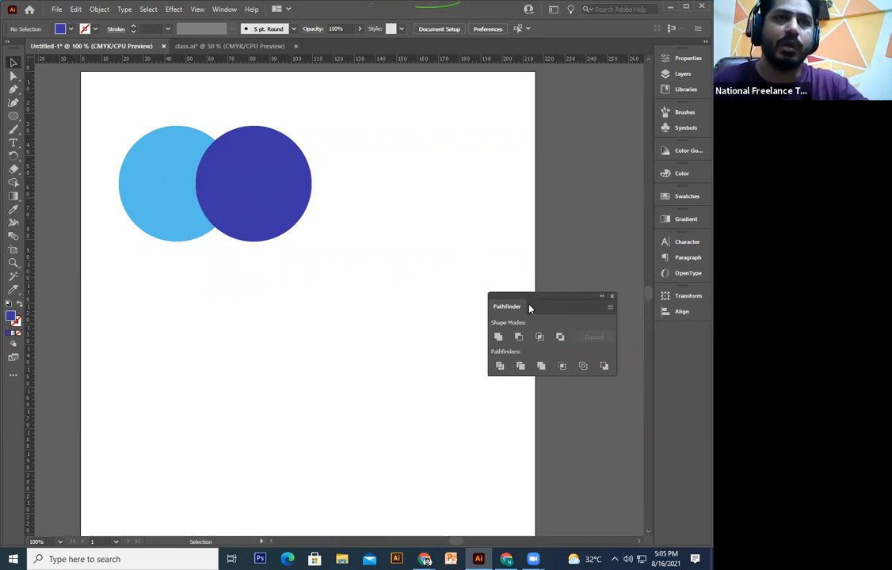
left_click_drag(540, 305, 667, 334)
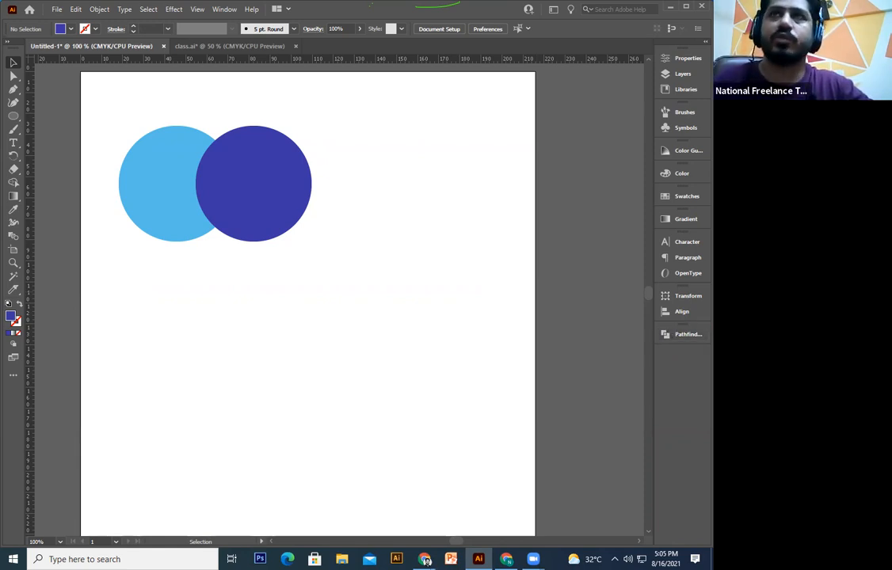
left_click(425, 559)
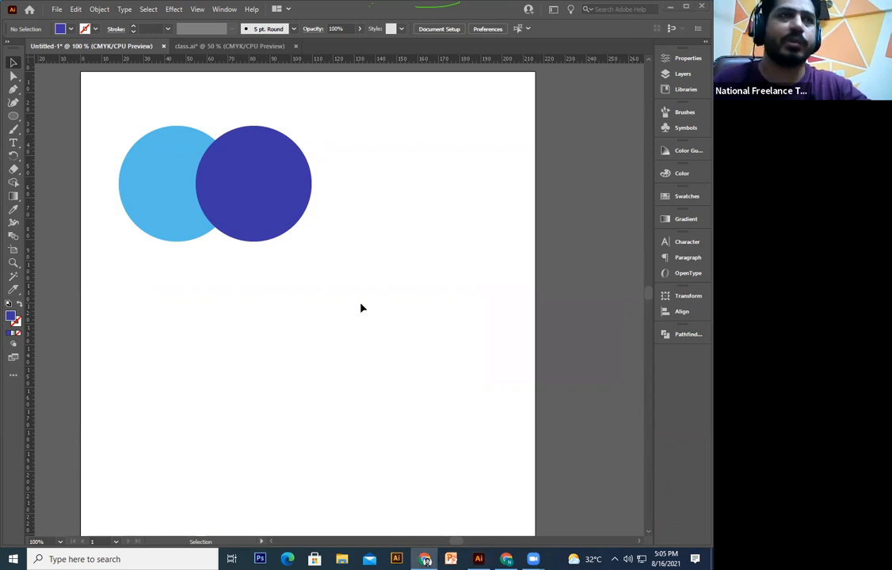
left_click(282, 371)
scroll(282, 371, "up", 1)
left_click(678, 337)
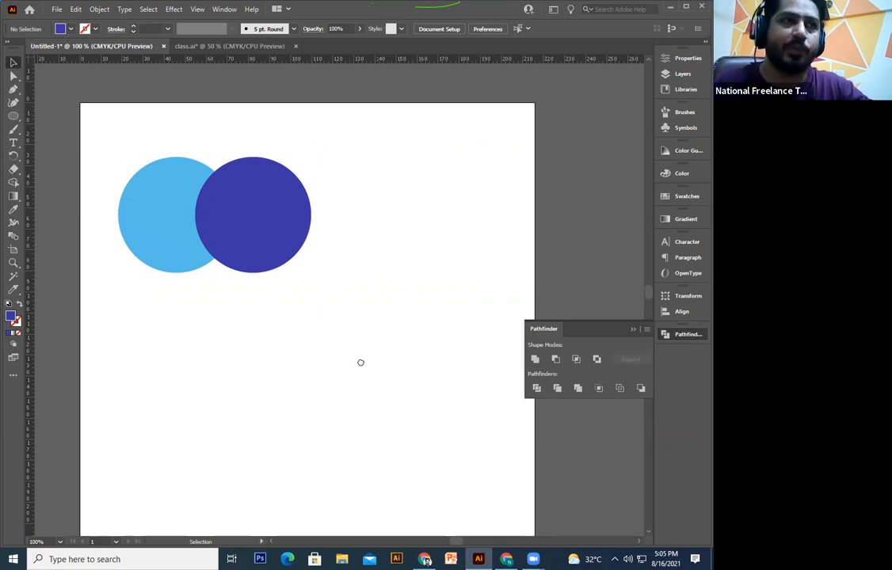
Step: Select both circles, try the Shape Builder tool, then undo back to two circles
scroll(359, 156, "up", 1)
left_click_drag(358, 157, 138, 362)
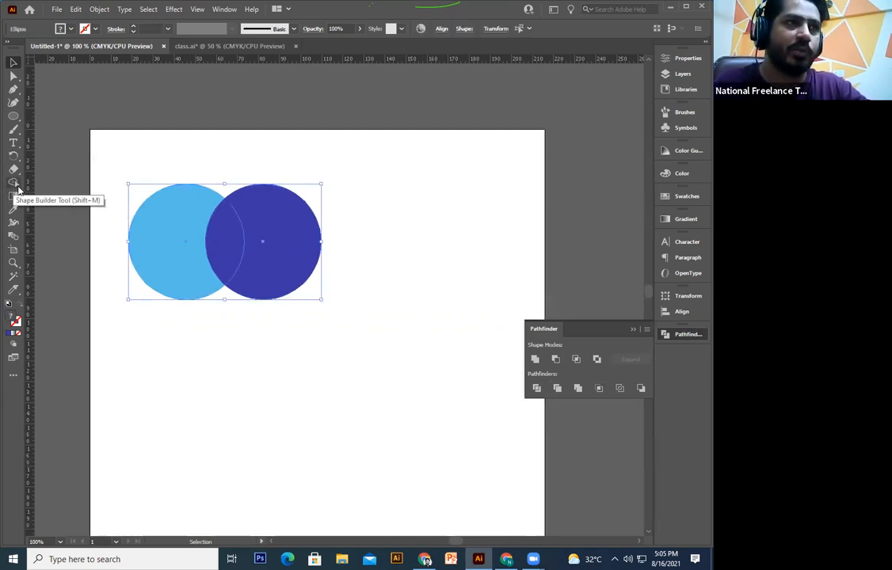
key("shift+m")
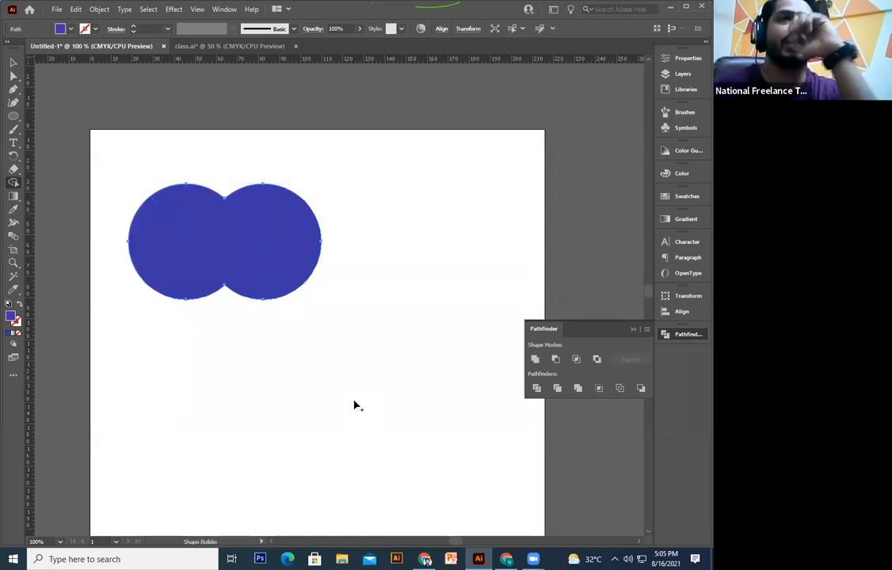
key("v")
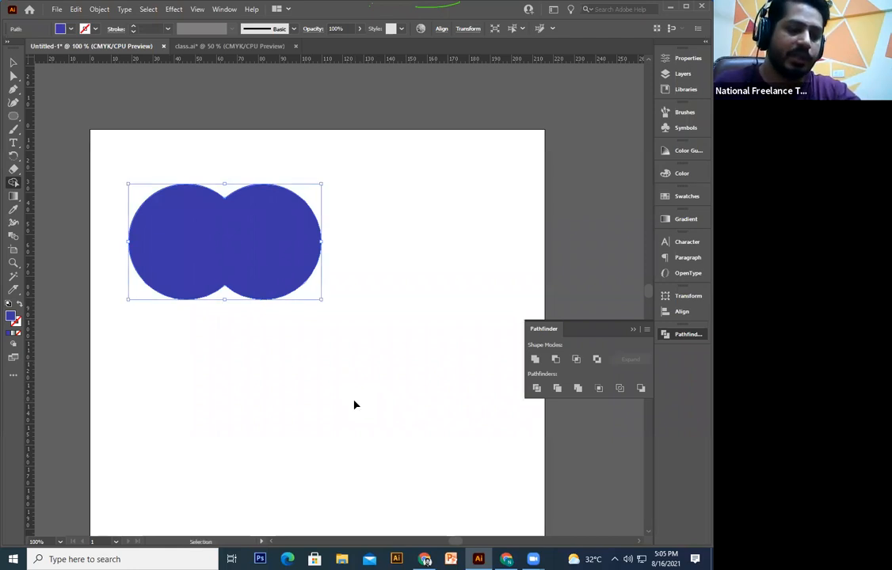
key("ctrl+z")
key("v")
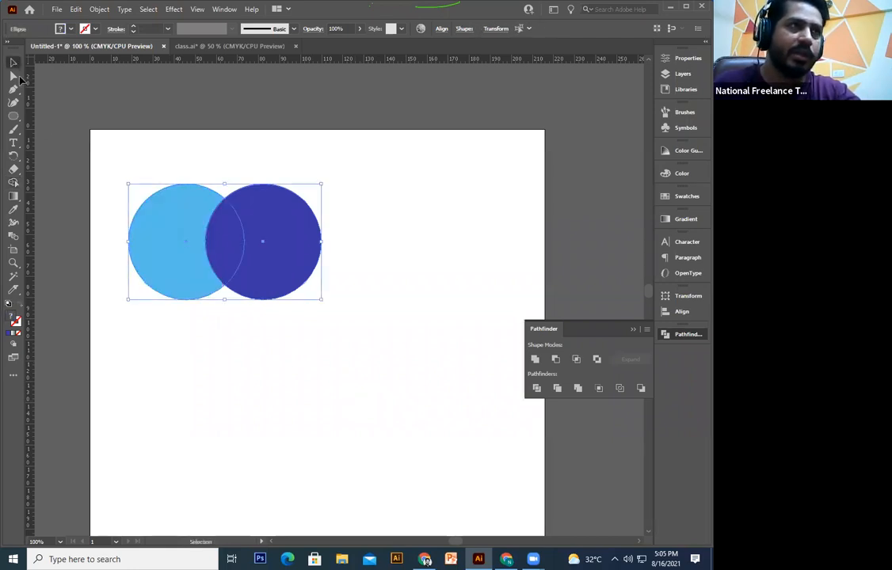
Step: Reselect both circles and merge them with Pathfinder Unite
left_click(288, 350)
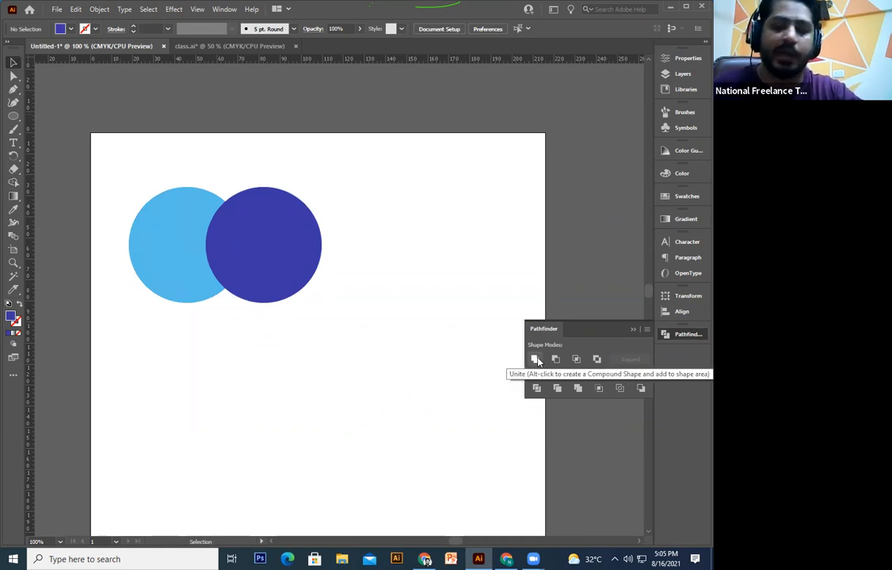
left_click_drag(400, 213, 174, 356)
left_click(535, 360)
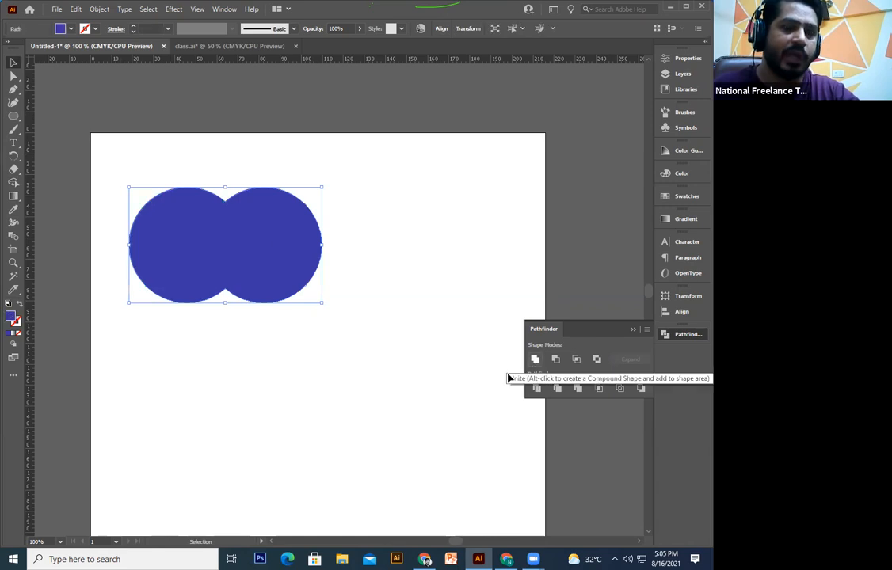
left_click(307, 401)
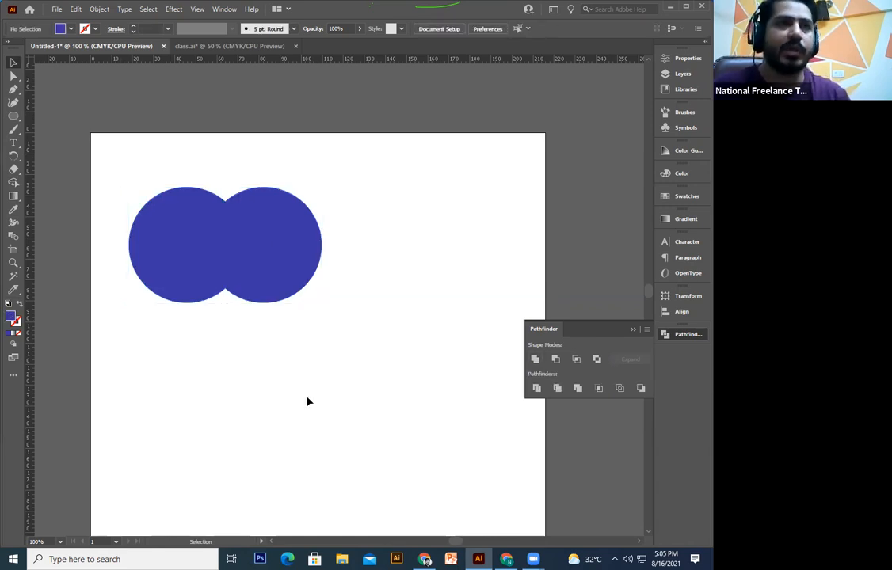
Step: Undo the Unite, try moving both circles, then undo the moves
key("a")
key("ctrl+z")
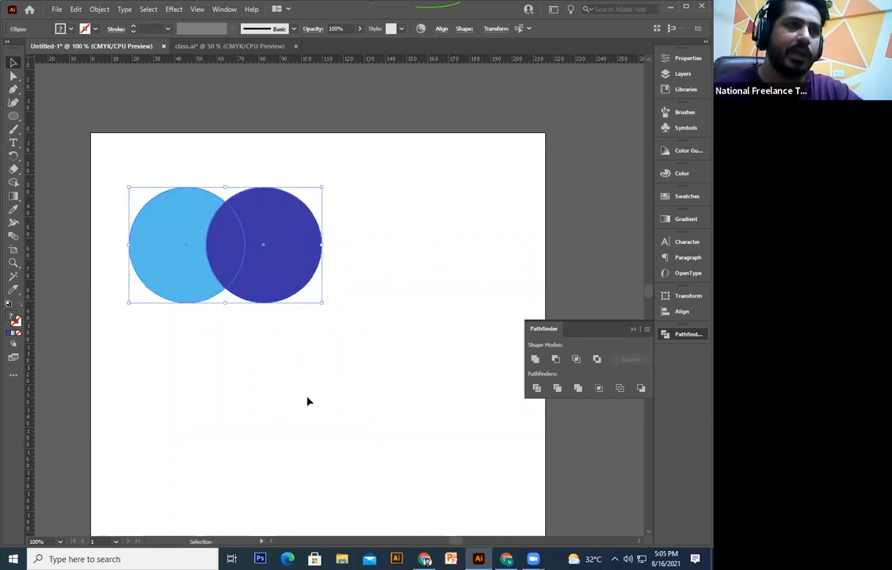
left_click(308, 401)
left_click_drag(294, 282, 345, 337)
left_click_drag(190, 247, 164, 389)
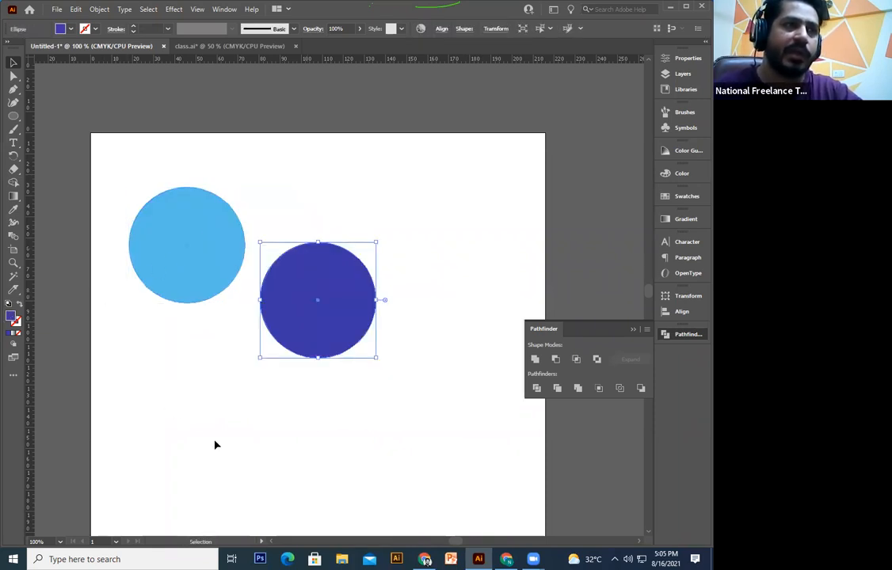
key("ctrl+z")
key("ctrl+z")
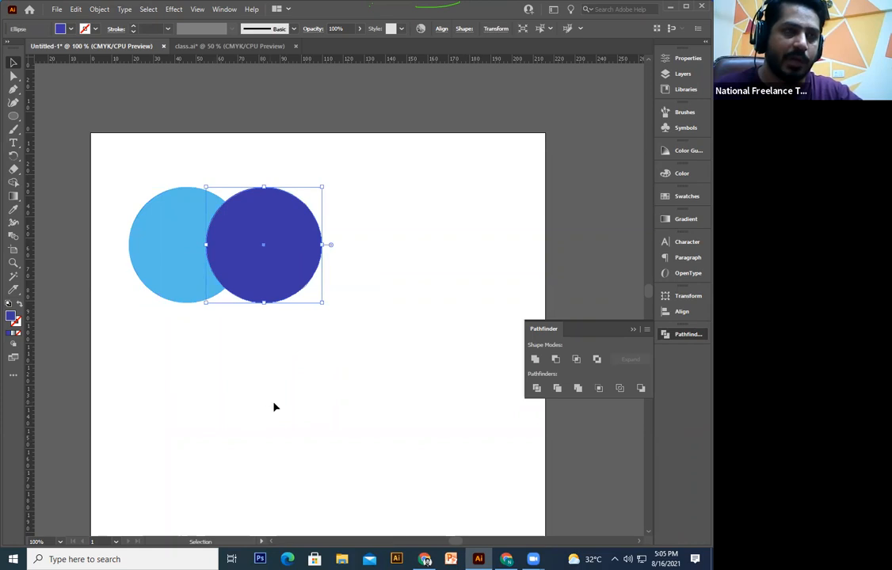
left_click(273, 407)
Step: Unite the circles again, briefly recolour them yellow then orange, and undo
left_click_drag(214, 317, 182, 262)
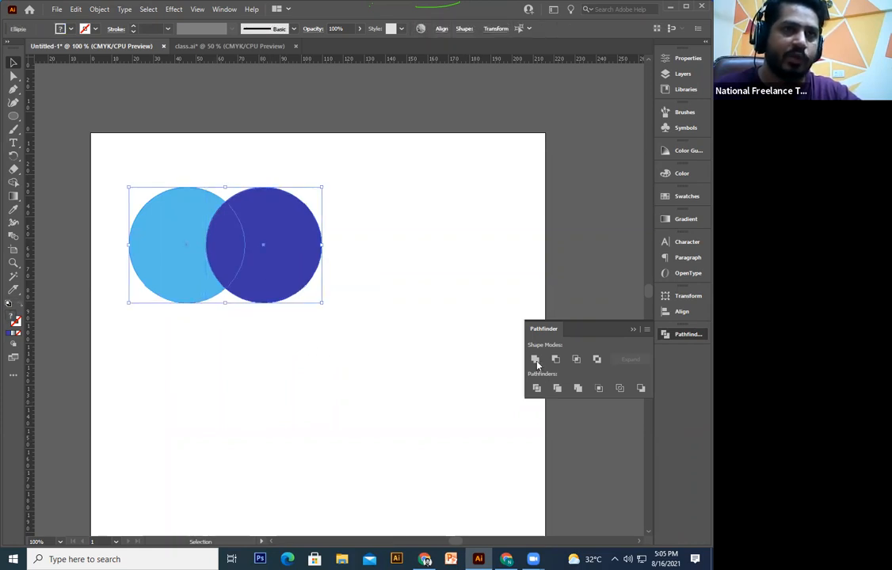
left_click(535, 358)
left_click(411, 420)
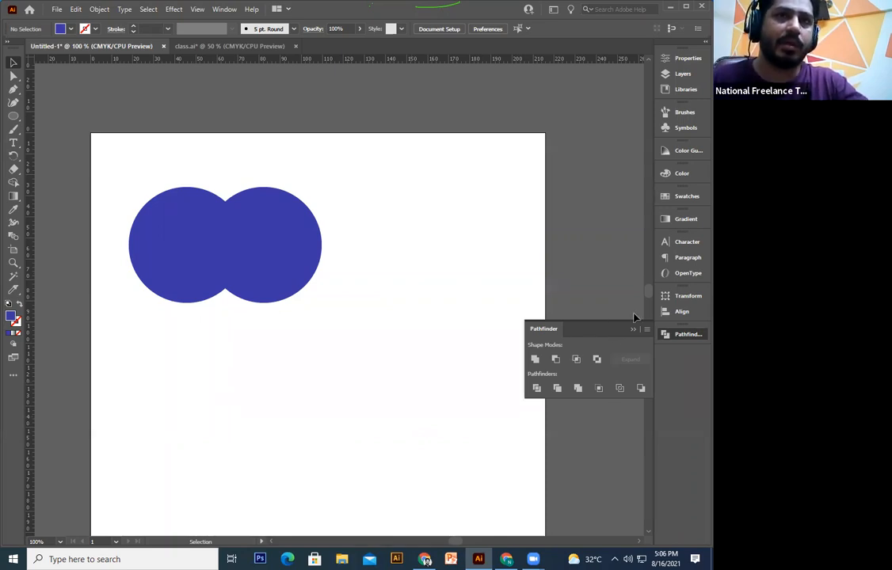
key("ctrl+a")
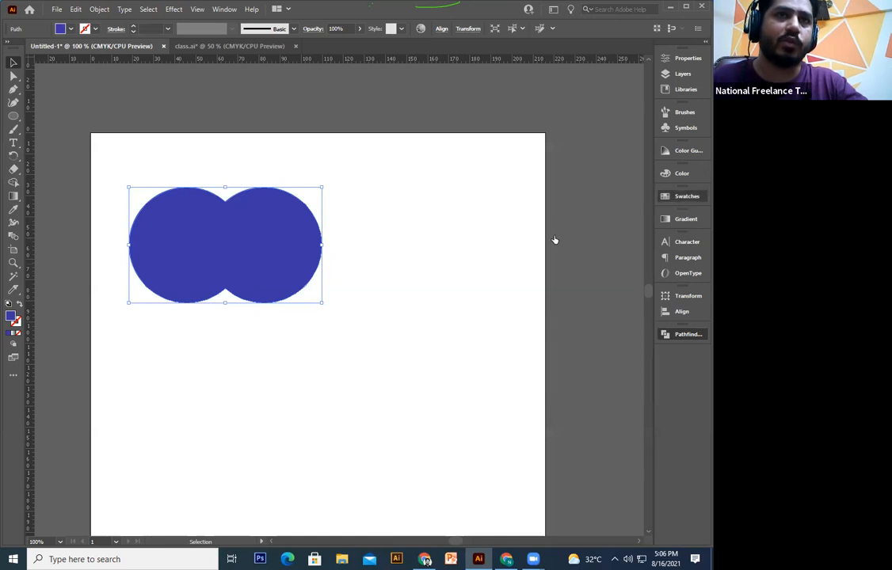
left_click(566, 226)
left_click(612, 226)
left_click(450, 296)
key("ctrl+z")
key("ctrl+z")
key("ctrl+z")
key("ctrl+z")
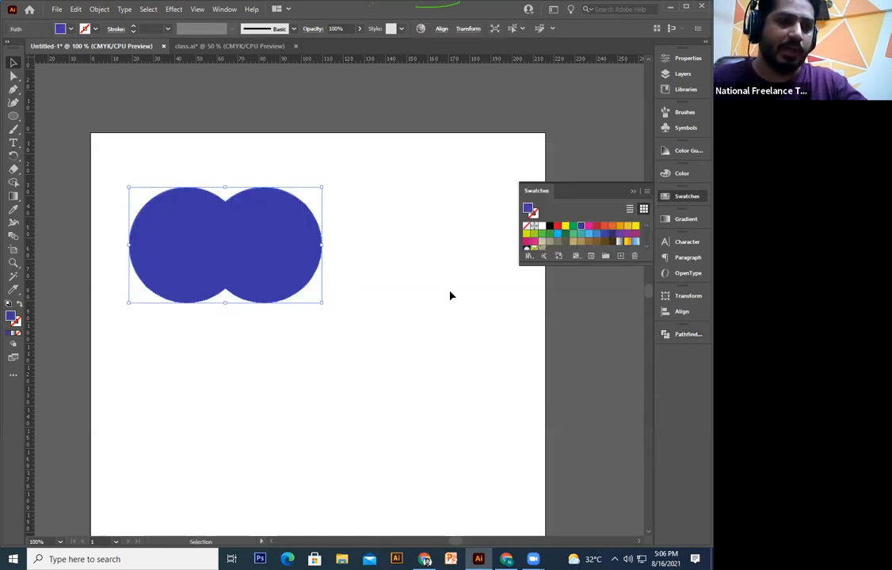
Step: Duplicate the circle pair below the original
left_click(545, 272)
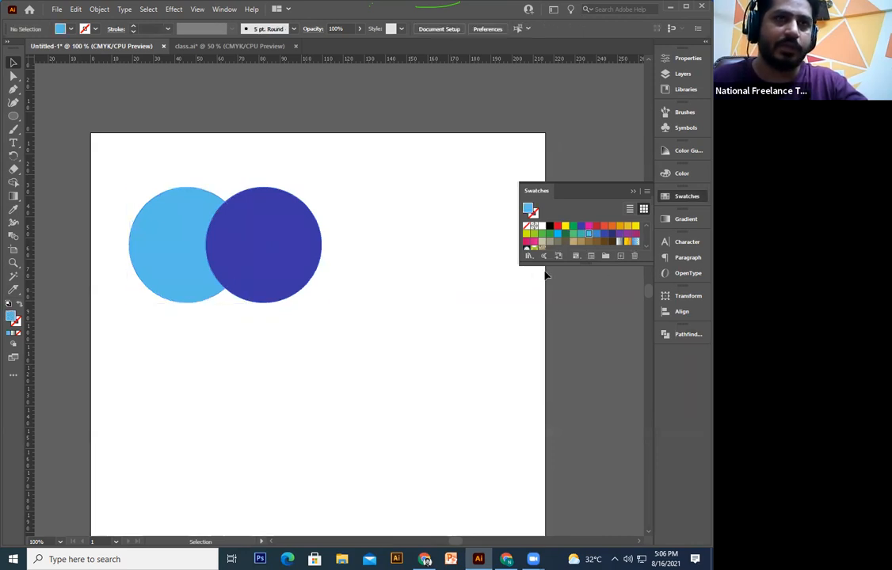
left_click_drag(358, 213, 100, 398)
key("space")
left_click_drag(337, 387, 350, 369)
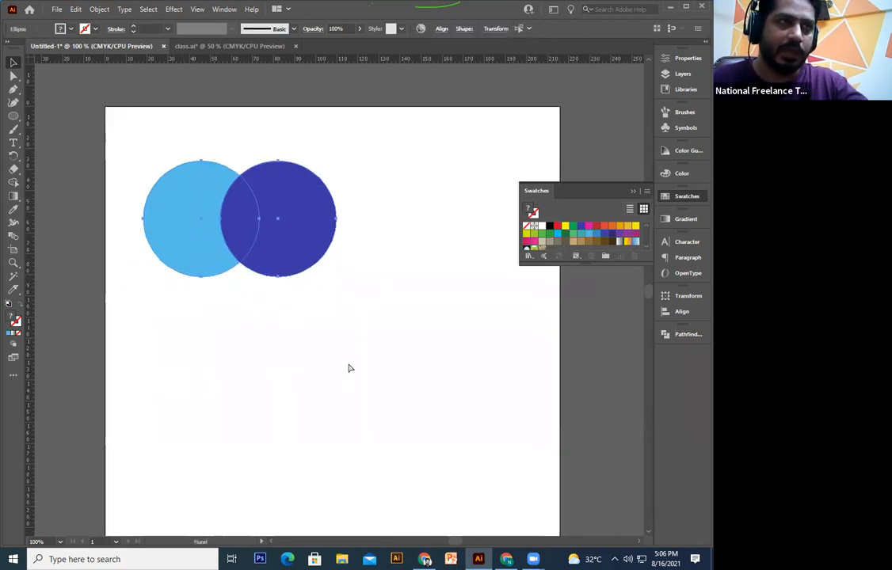
key("ctrl+z")
left_click(154, 337)
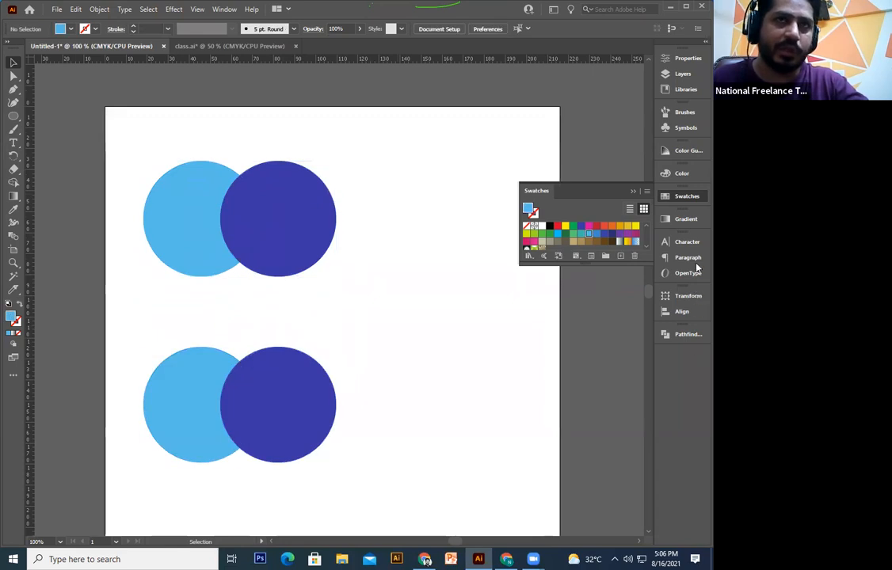
Step: Unite the top circle pair in Pathfinder and move the lower pair up and left
key("ctrl+z")
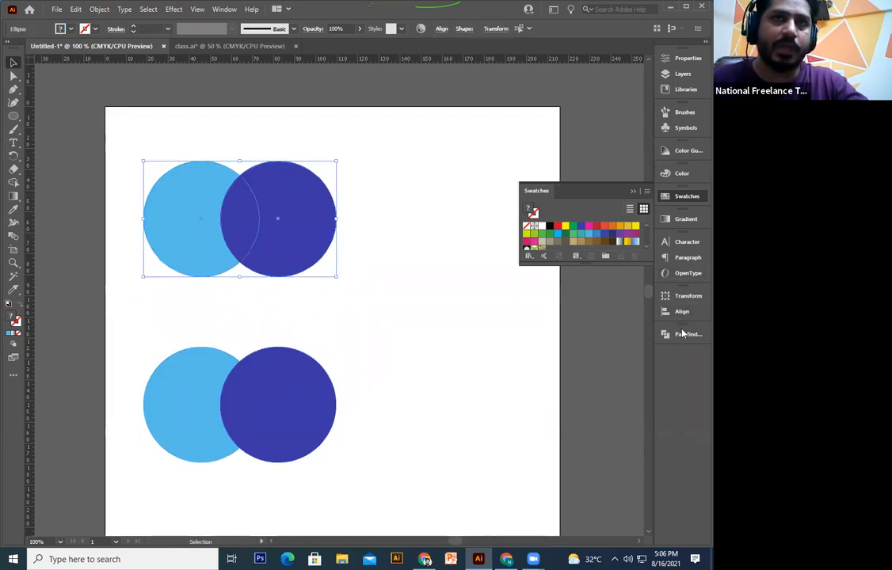
left_click(687, 334)
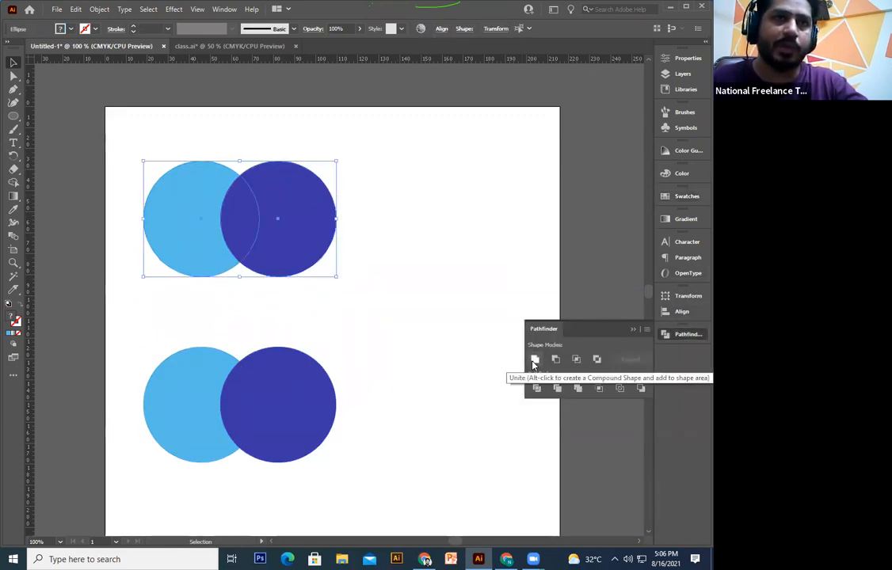
left_click(534, 361)
left_click(379, 414)
left_click_drag(408, 327, 163, 475)
left_click_drag(275, 361, 306, 324)
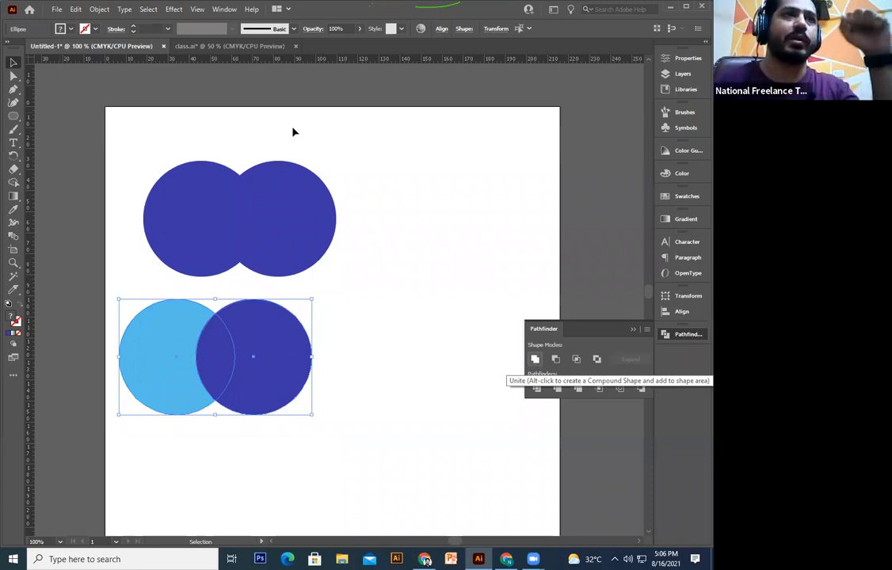
Step: Shrink the lower dark circle from 55 to 35 mm using its bounding box
left_click(344, 434)
left_click_drag(183, 297, 191, 301)
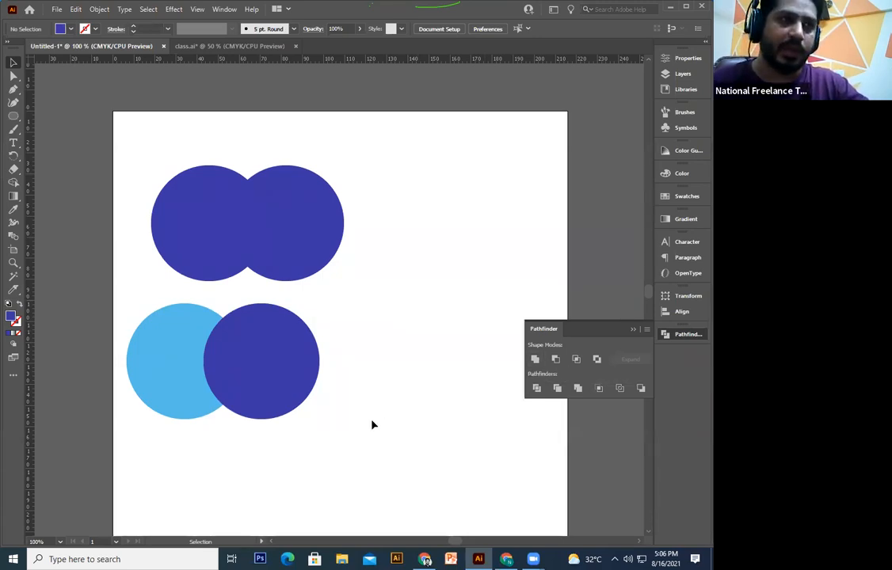
left_click(275, 394)
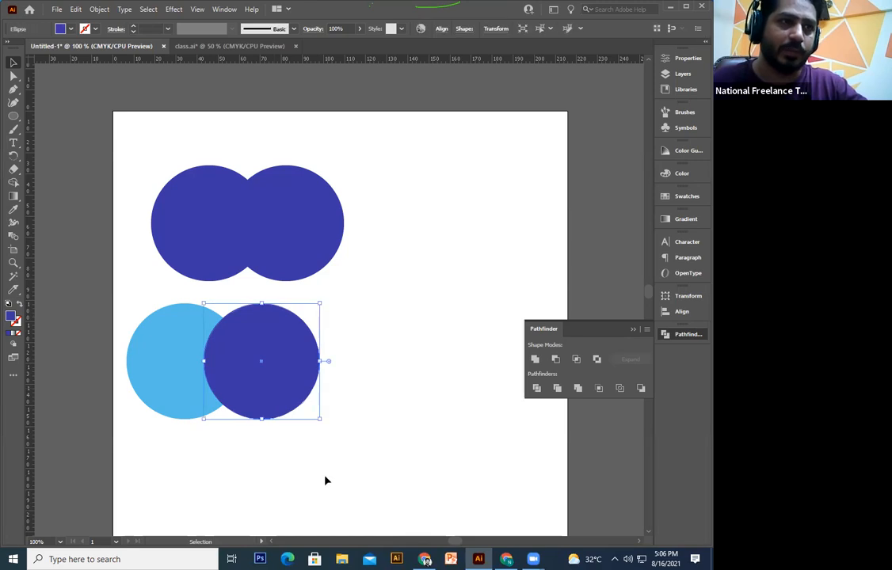
left_click(353, 356)
left_click_drag(373, 325, 149, 466)
left_click(296, 420)
left_click(300, 410)
left_click_drag(319, 419, 253, 358)
Step: Marquee both lower circles and combine them with Pathfinder Unite
left_click(237, 340, "shift")
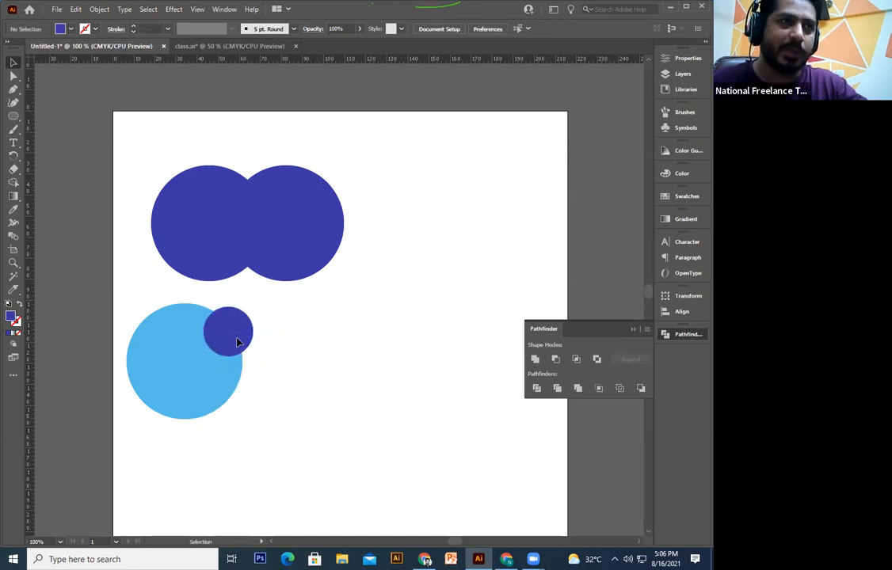
left_click_drag(290, 329, 165, 466)
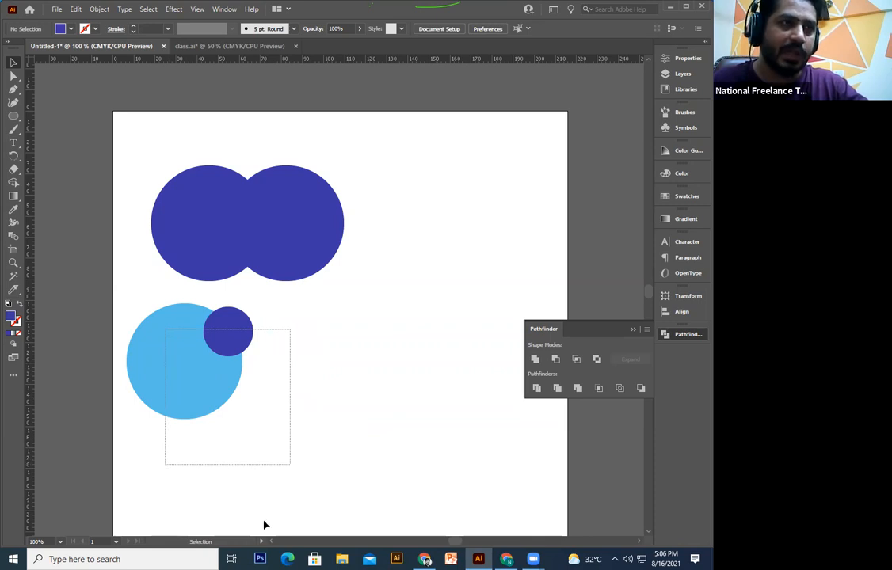
left_click_drag(266, 525, 260, 509)
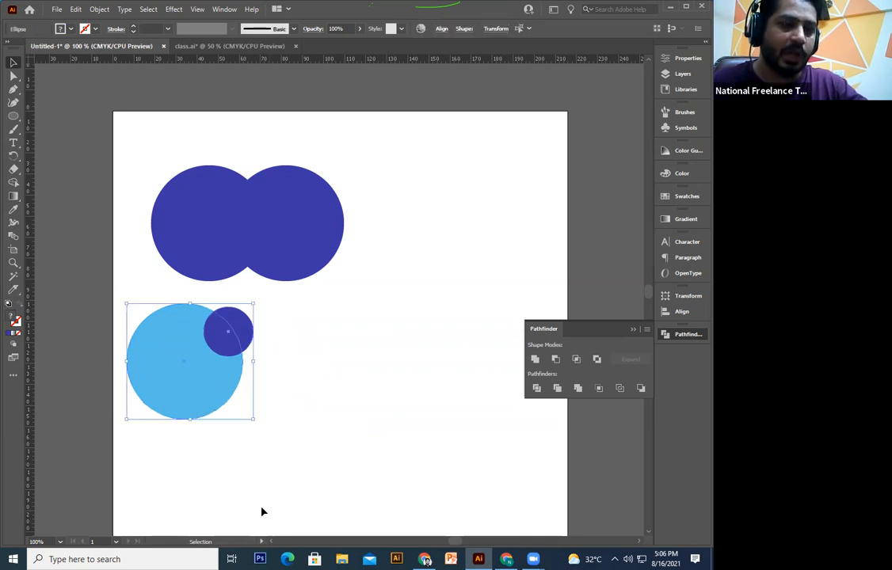
left_click(535, 359, "alt")
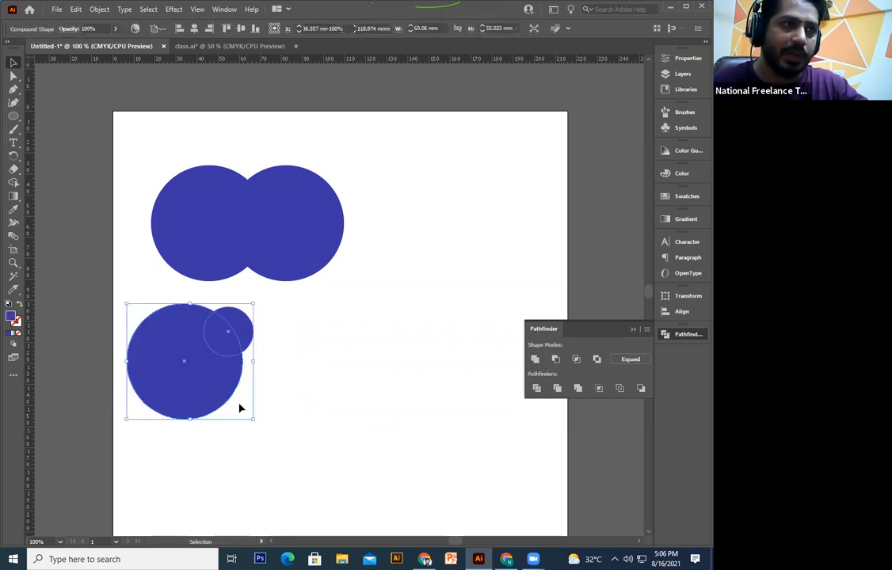
Step: Zoom to 150% and centre the view on the compound shape
key("space")
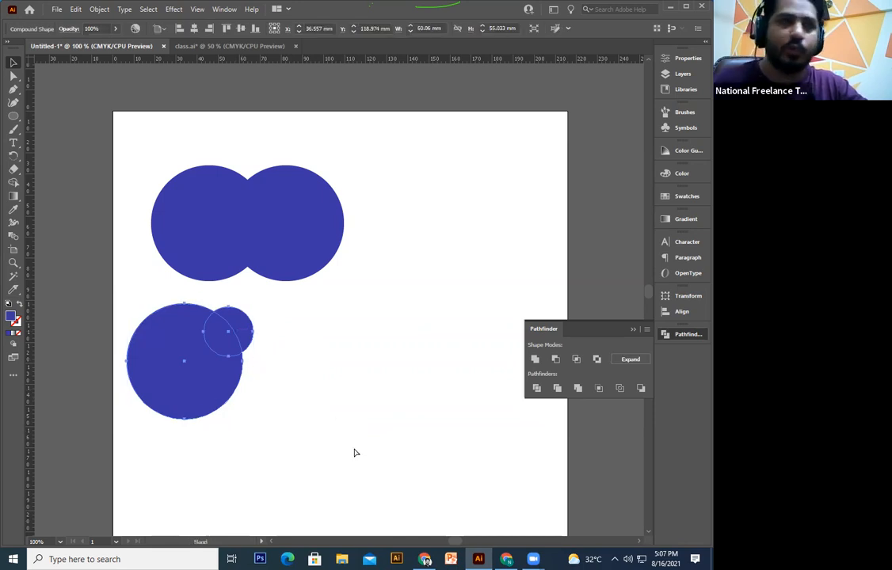
left_click_drag(354, 449, 356, 450)
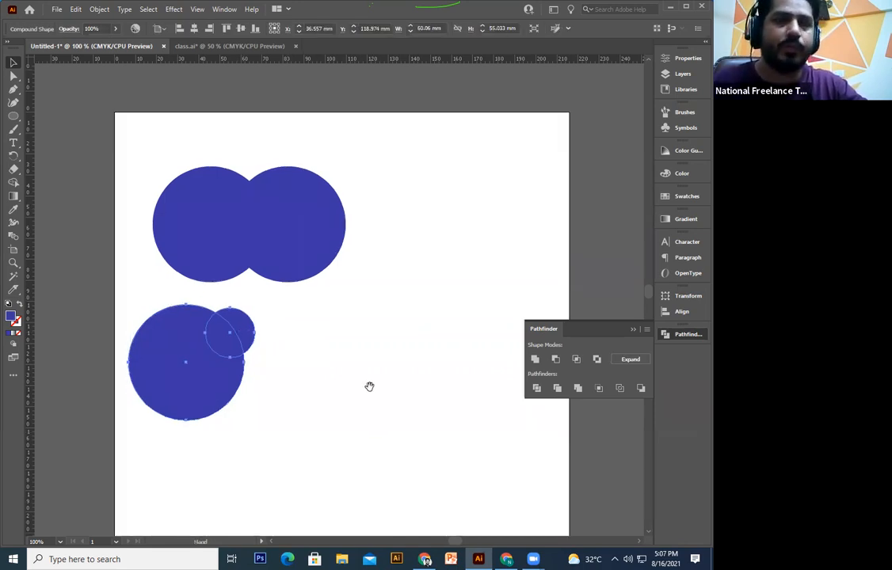
key("ctrl+plus")
key("ctrl+plus")
left_click_drag(584, 319, 514, 375)
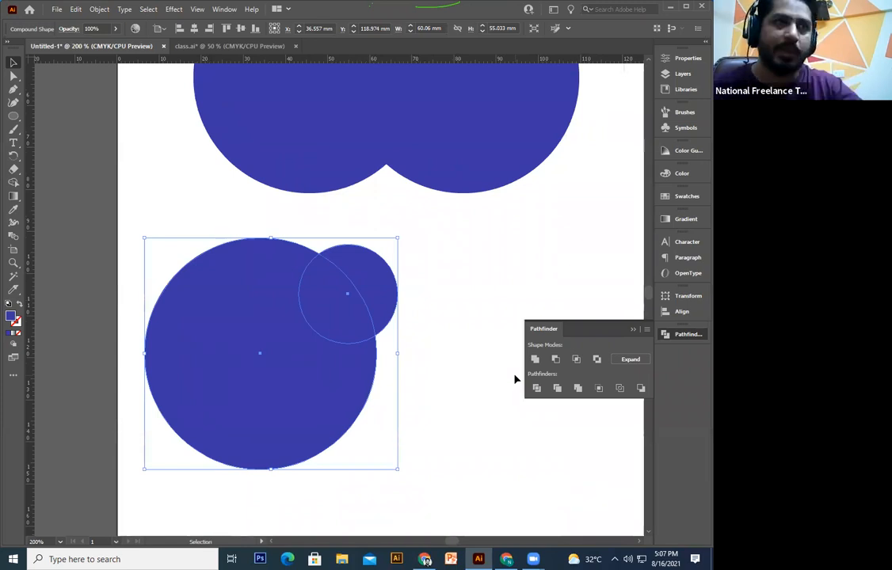
left_click_drag(355, 323, 343, 341)
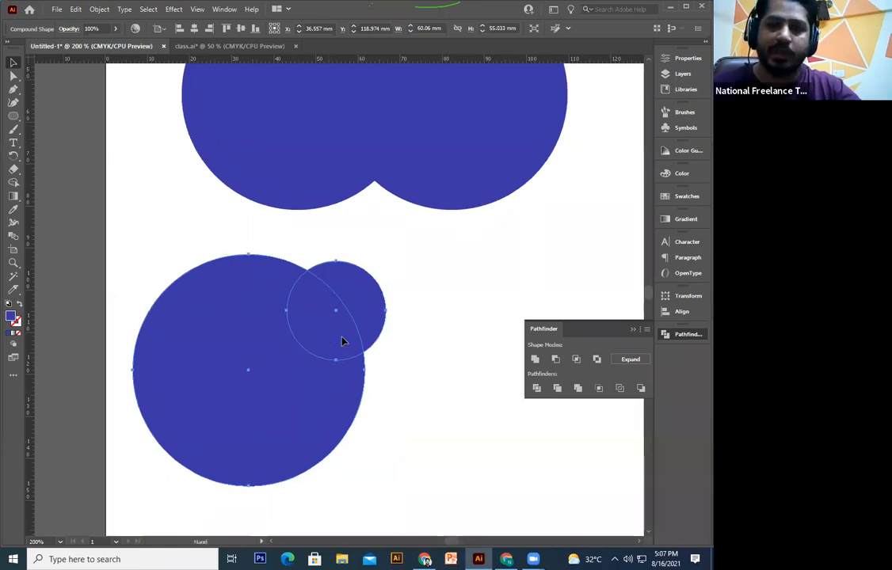
key("ctrl+minus")
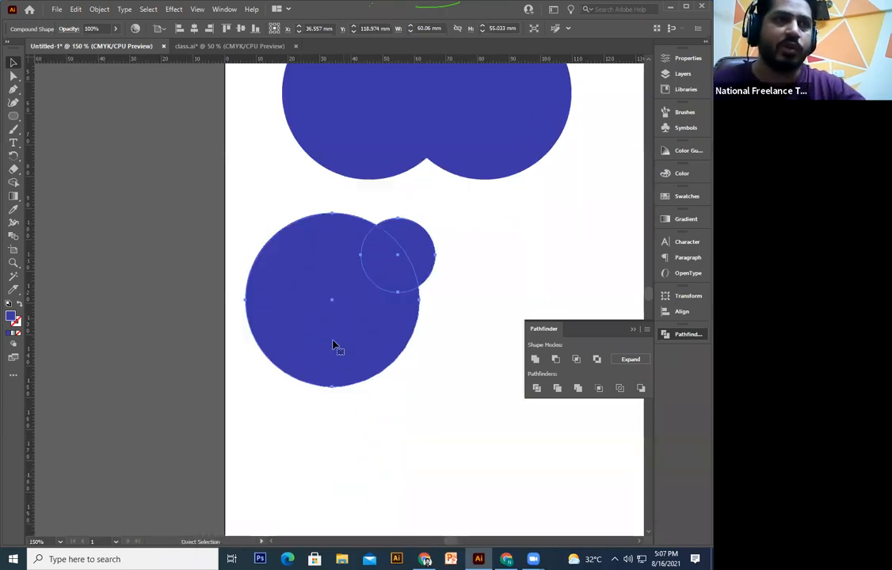
left_click_drag(380, 366, 349, 407)
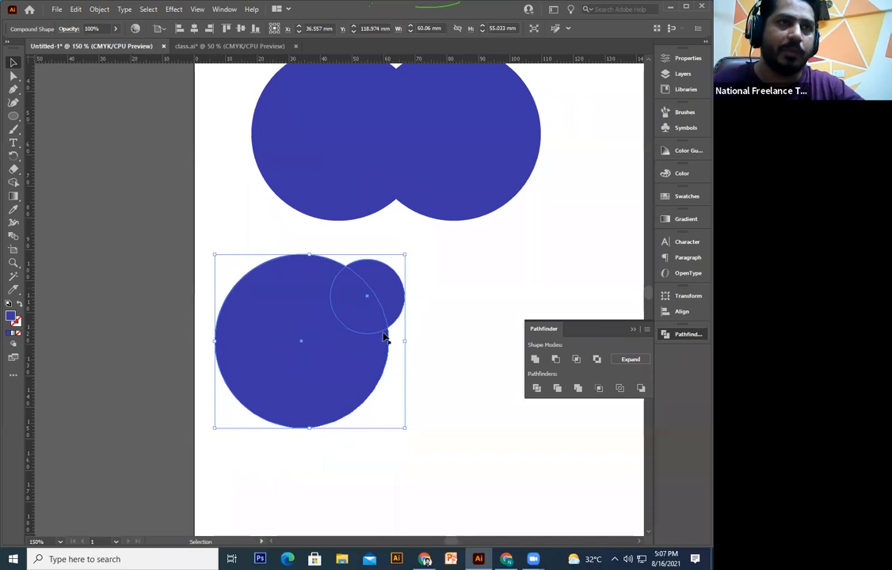
Step: Enter isolation mode on the compound shape, drag the small circle around, then undo
double_click(388, 301)
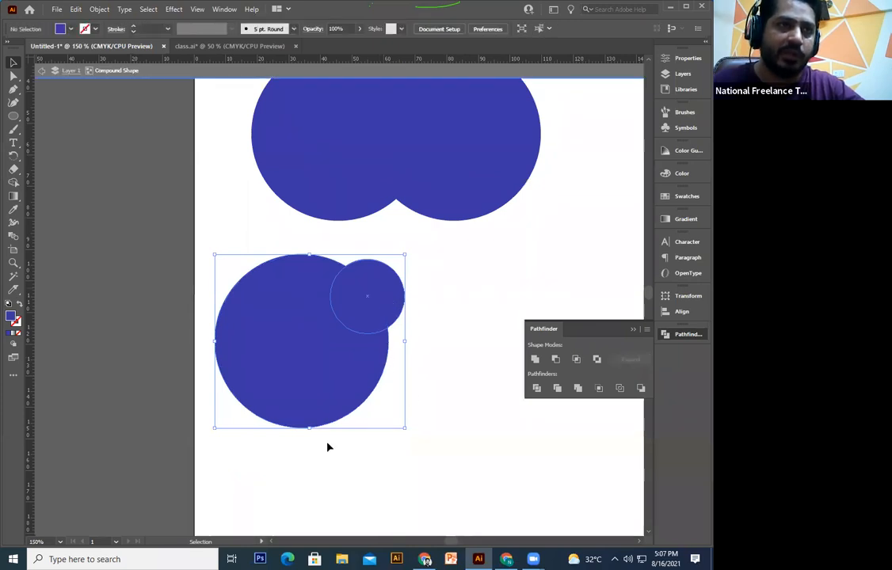
left_click_drag(378, 306, 322, 283)
left_click_drag(374, 331, 397, 414)
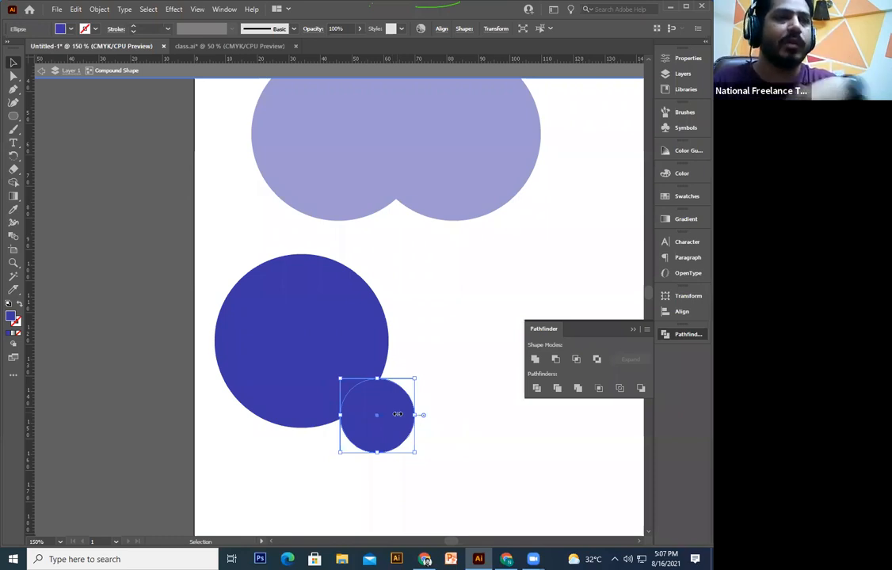
left_click_drag(398, 417, 382, 377)
key("ctrl+z")
key("ctrl+z")
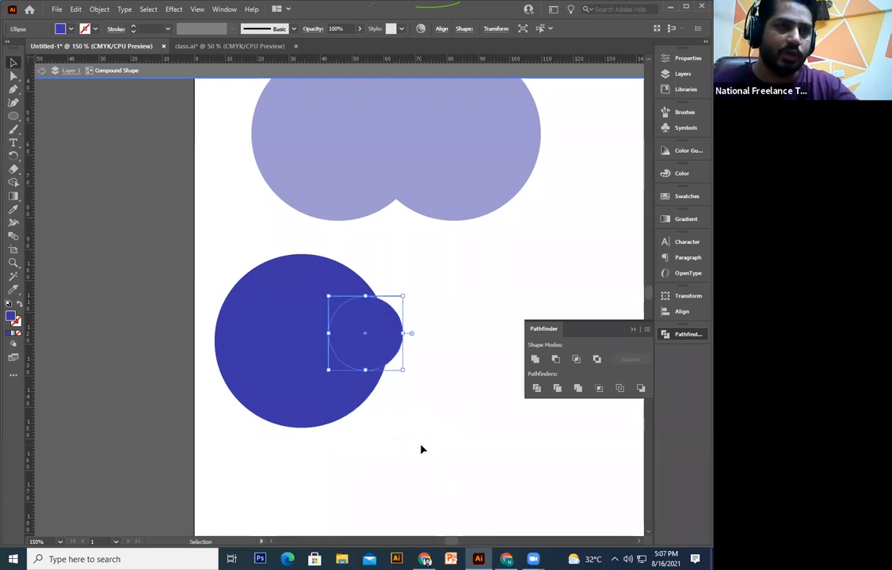
key("ctrl+z")
key("ctrl+z")
key("ctrl+z")
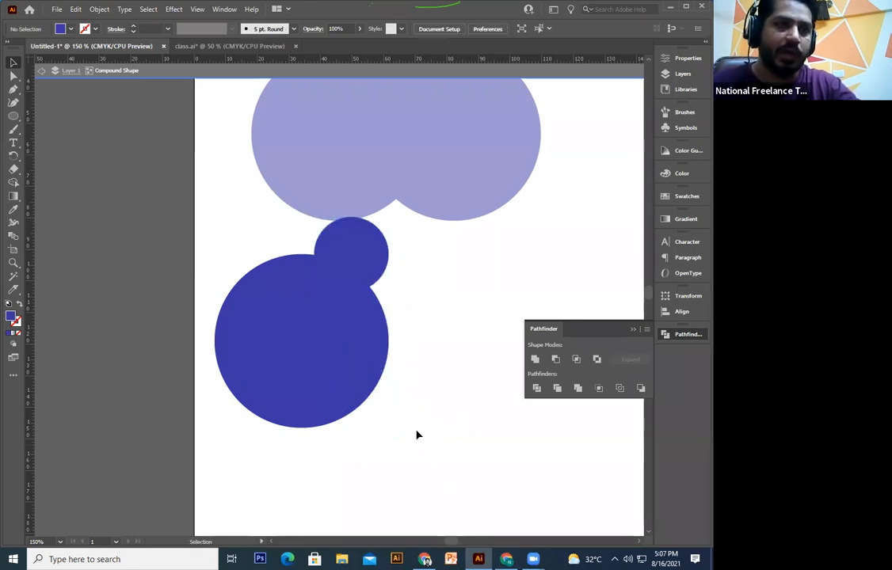
Step: Move the merged double-circle shape lower on the artboard, undoing an accidental move
left_click_drag(438, 282, 370, 482)
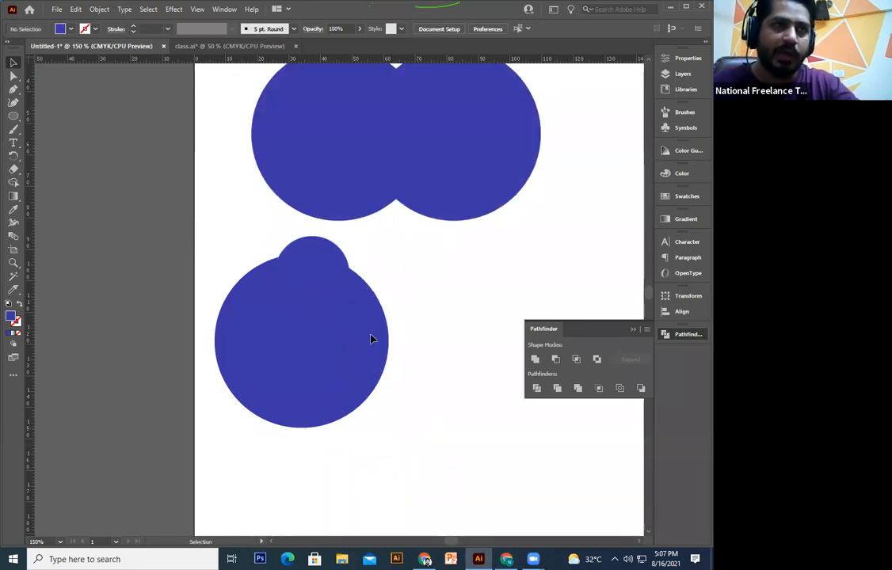
left_click(372, 340)
key("ctrl+minus")
key("ctrl+minus")
left_click(364, 361)
left_click_drag(364, 363, 354, 389)
left_click(372, 321)
key("ctrl+z")
left_click_drag(391, 271, 410, 281)
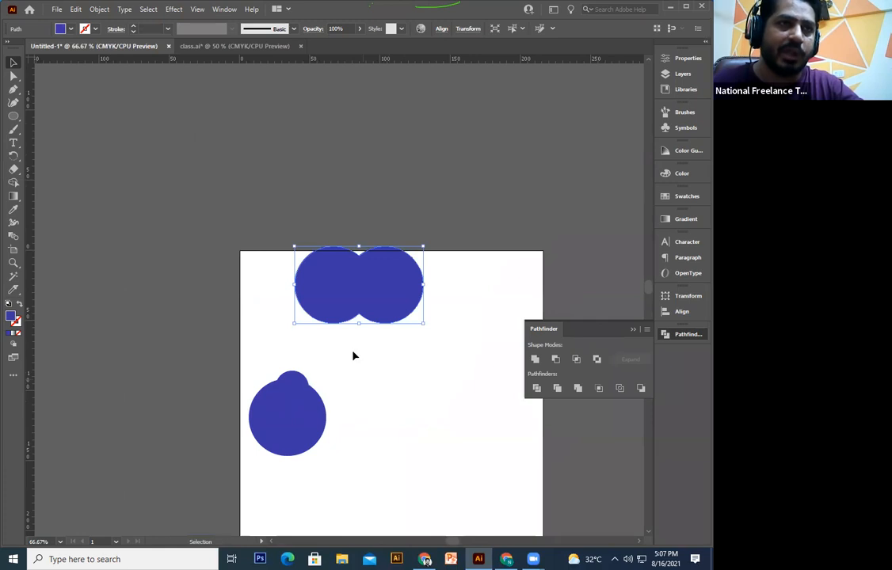
Step: Try further positions for the double-circle shape, undo the stray moves, and exit isolation mode
left_click(347, 366)
left_click_drag(480, 388, 469, 415)
key("ctrl+z")
key("ctrl+z")
key("ctrl+z")
left_click_drag(302, 338, 362, 385)
key("ctrl+z")
key("ctrl+z")
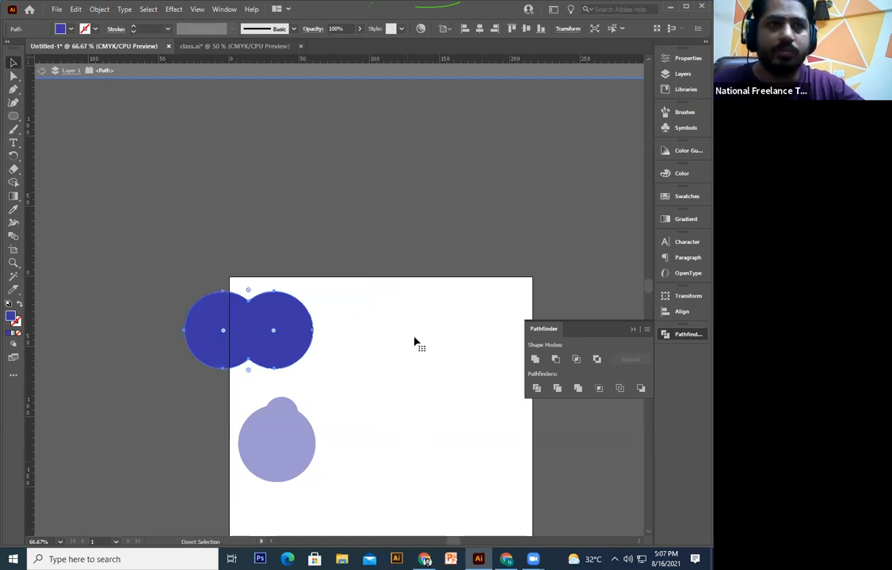
key("ctrl+z")
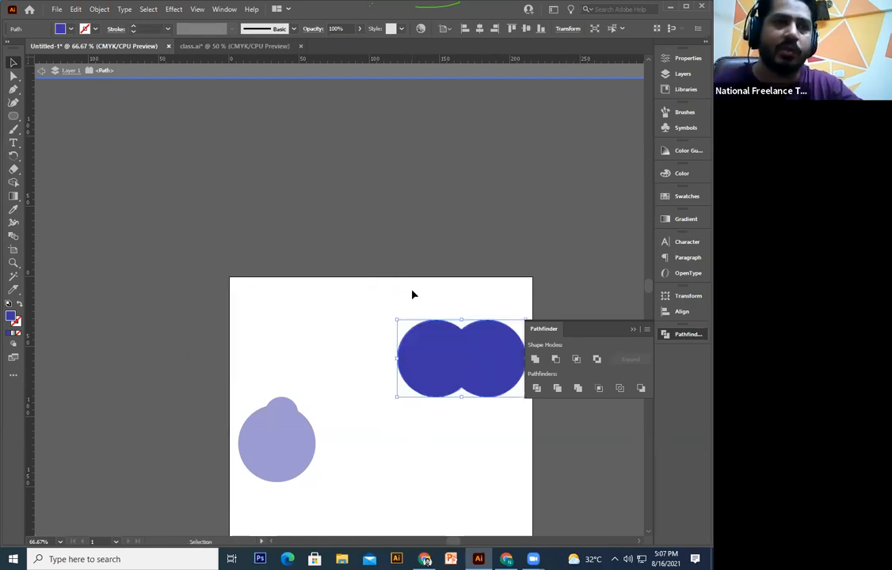
left_click(420, 412)
left_click_drag(440, 377, 271, 385)
left_click_drag(319, 367, 378, 409)
key("ctrl+z")
key("ctrl+z")
key("ctrl+z")
key("ctrl+z")
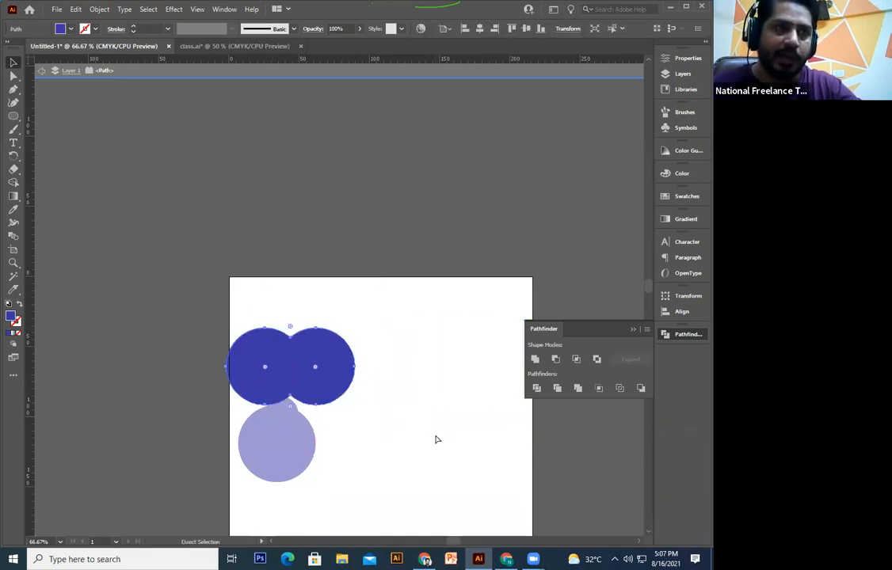
double_click(436, 436)
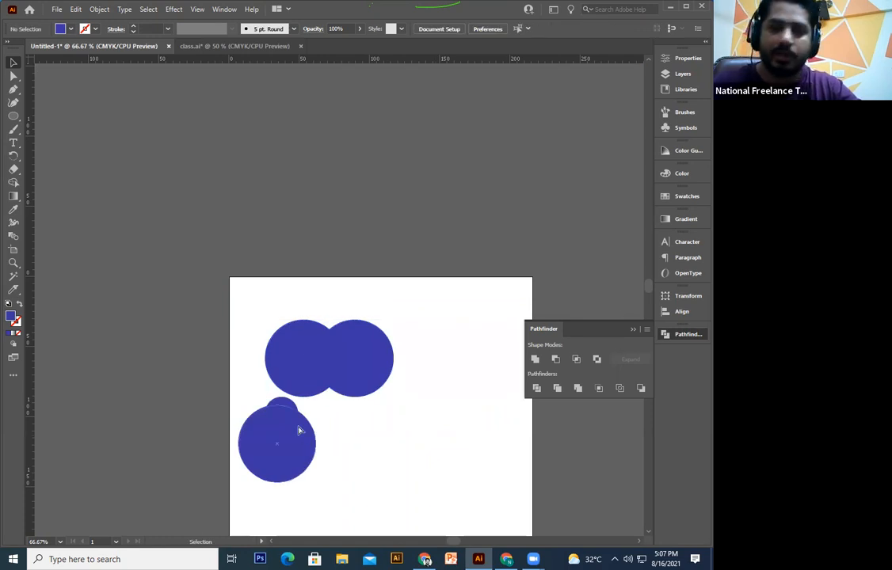
Step: Zoom in on the lower compound shape and drag its small circle around the big circle's lower edge
left_click(300, 430)
key("a")
key("ctrl+1")
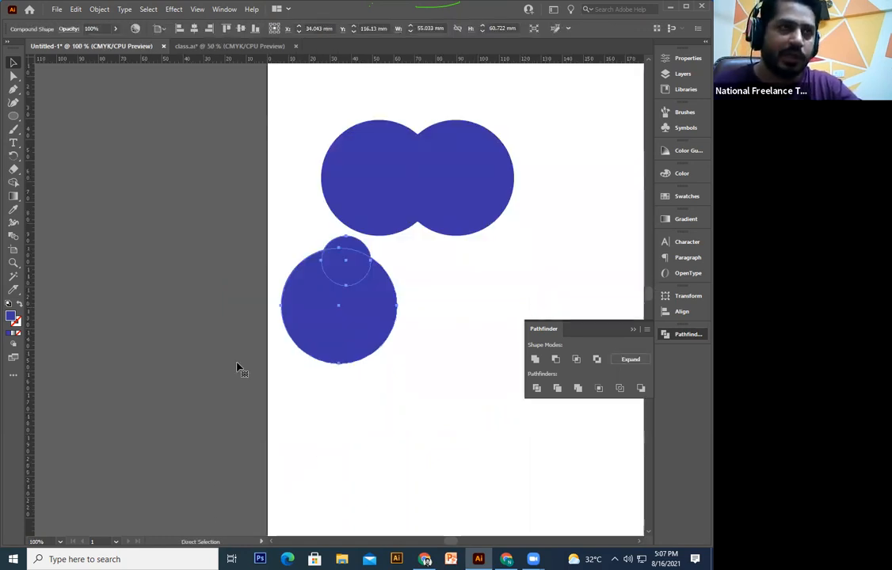
key("ctrl+plus")
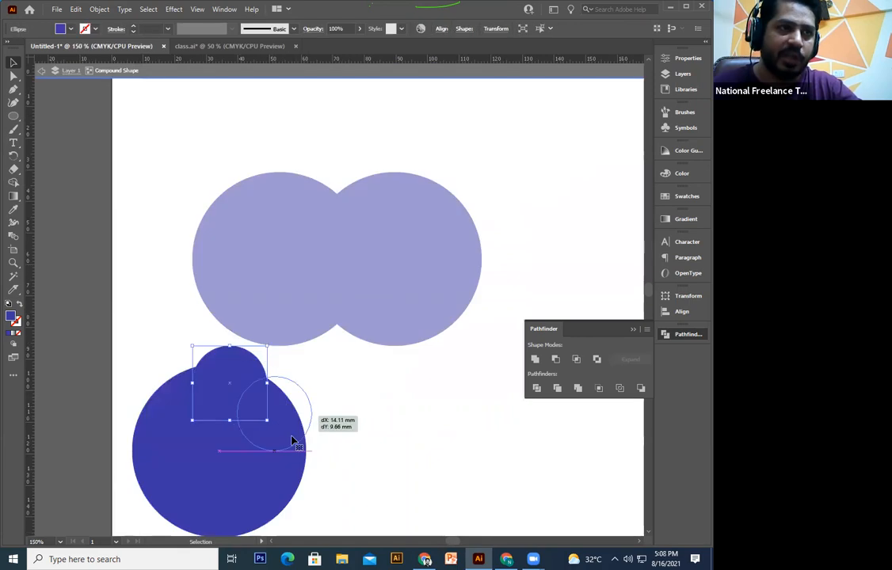
left_click_drag(279, 408, 349, 408)
left_click_drag(348, 408, 294, 488)
left_click_drag(247, 367, 424, 459)
Step: Undo the small circle's moves until the two circles are separate again, then zoom out
key("a")
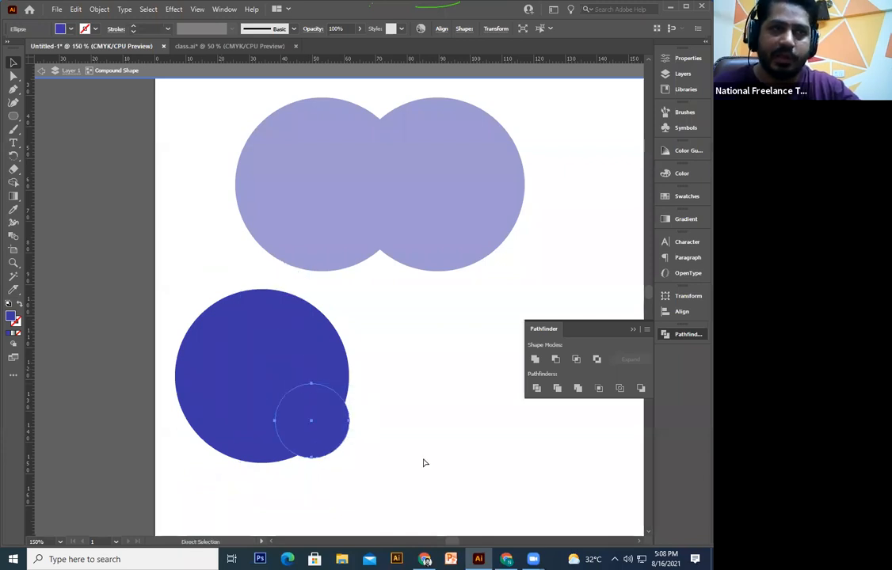
key("ctrl+z")
key("ctrl+z")
key("ctrl+z")
key("ctrl+z")
key("ctrl+z")
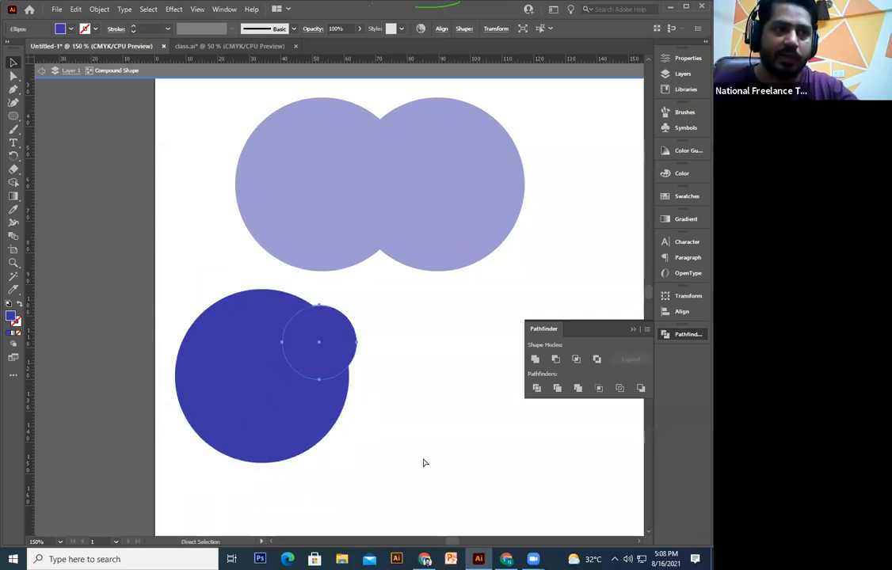
key("ctrl+z")
key("ctrl+z")
key("ctrl+z")
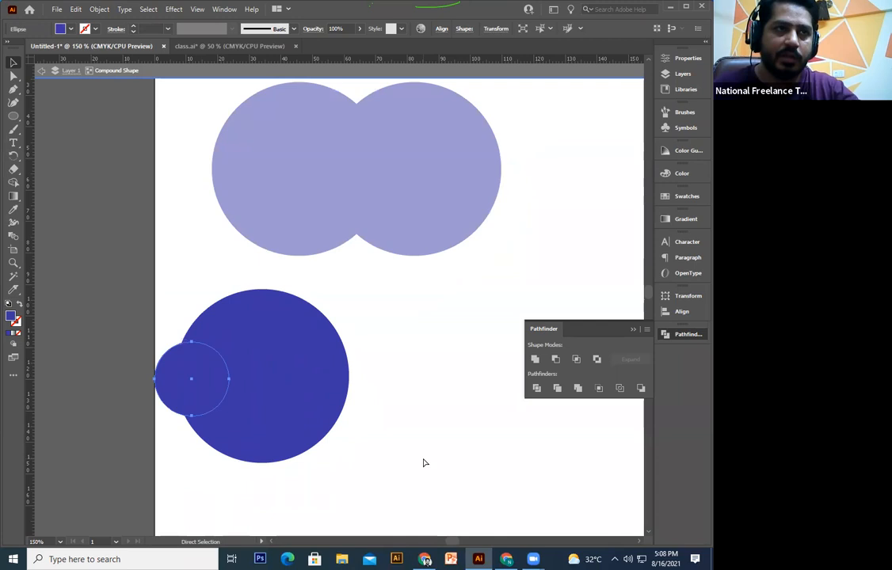
key("ctrl+z")
key("ctrl+z")
key("ctrl+z")
key("ctrl+z")
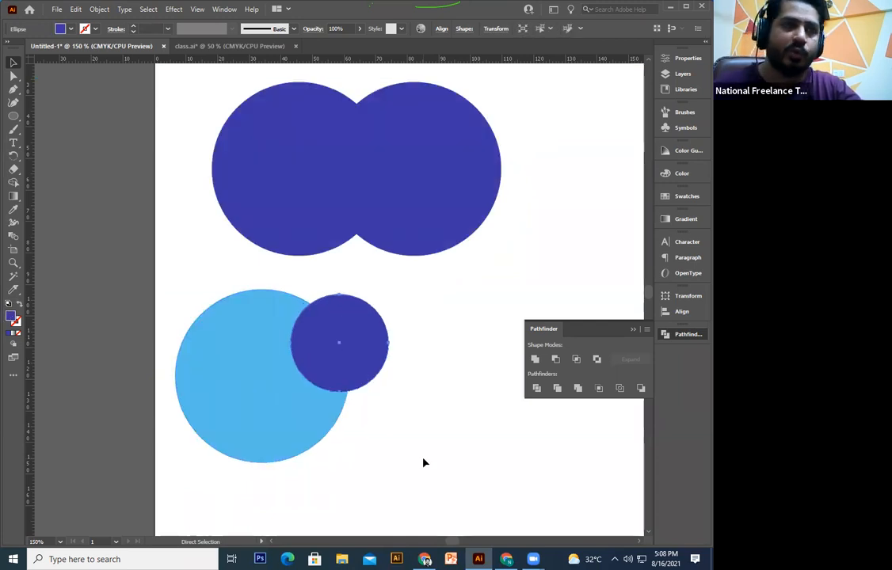
key("ctrl+minus")
key("ctrl+minus")
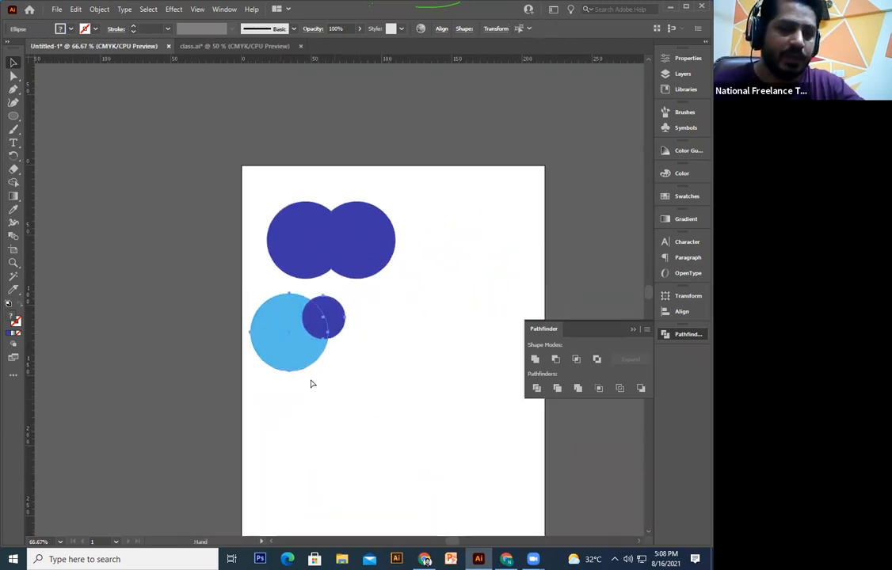
Step: Alt-drag a copy of the circle pair lower and nudge its enlarged dark circle left and down
mouse_move(312, 383)
left_mouse_down()
mouse_move(299, 321)
mouse_move(253, 278)
mouse_move(310, 386)
left_mouse_up()
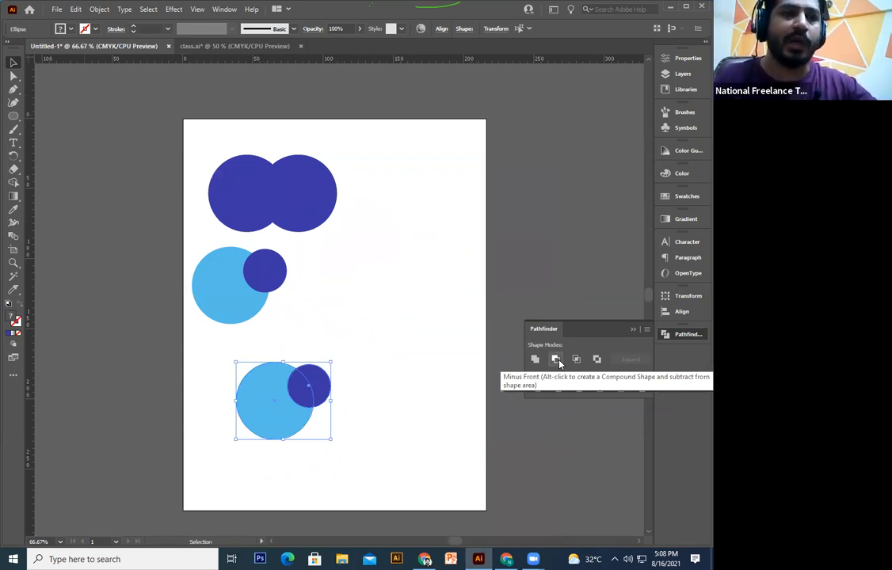
left_click(396, 429)
left_click_drag(338, 415, 384, 401)
left_click(345, 362)
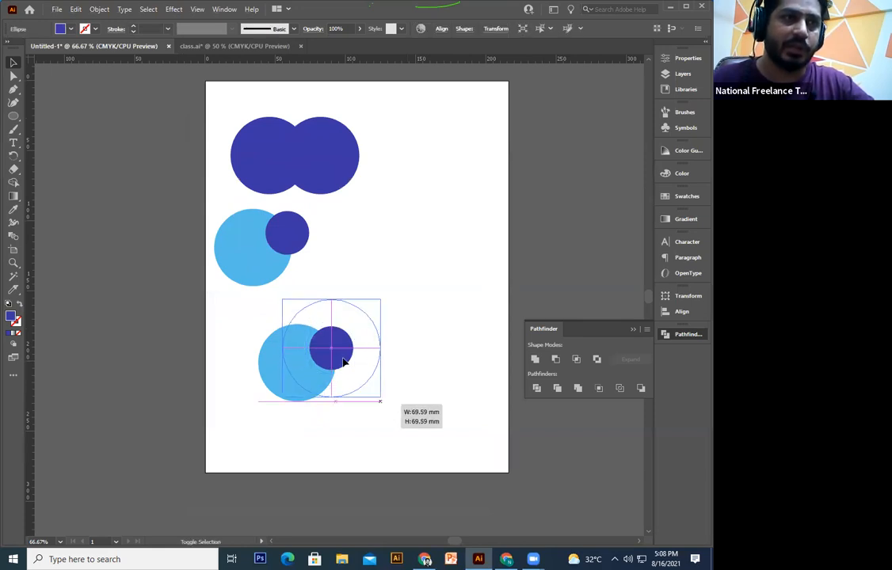
left_click_drag(338, 368, 331, 372)
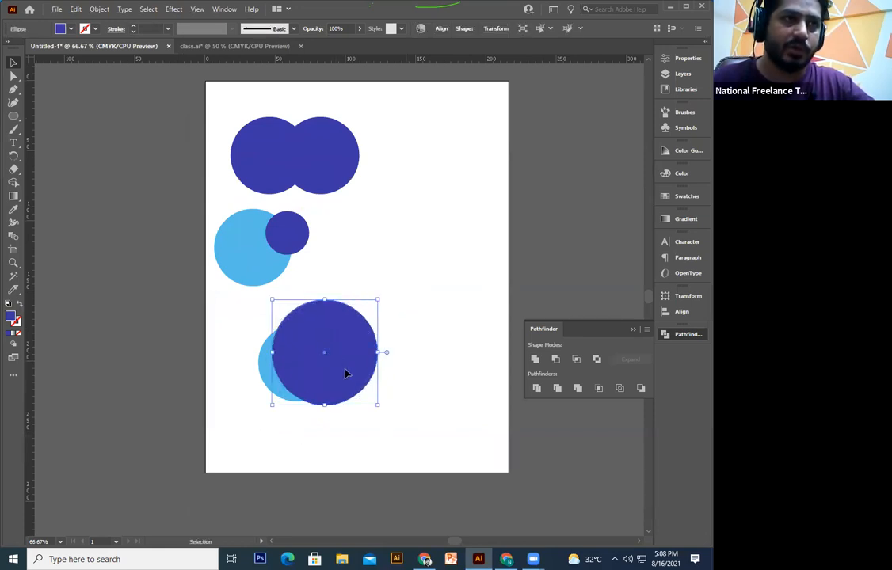
Step: Try Minus Front on the lower pair, undo it, and try another dark-circle position
left_click_drag(249, 316, 358, 373)
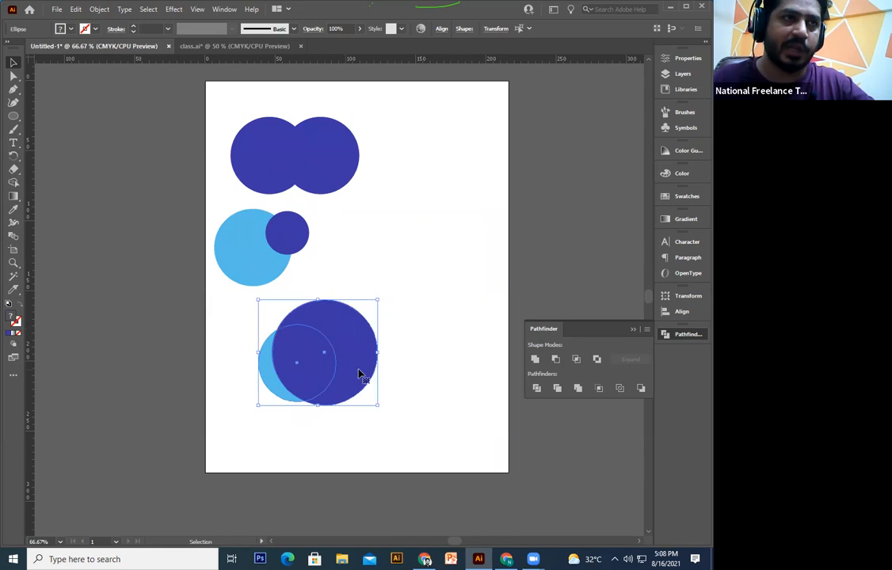
left_click(556, 364)
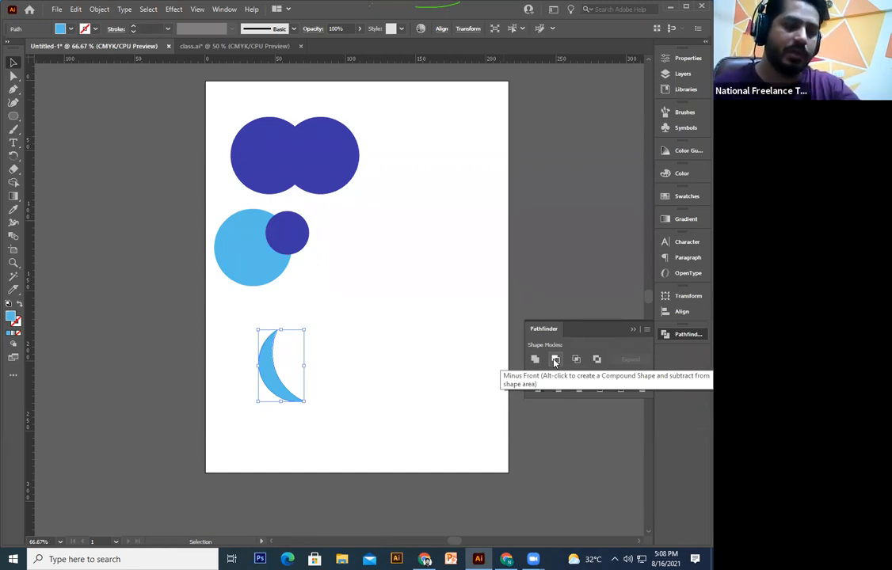
key("ctrl+z")
left_click_drag(348, 359, 358, 409)
left_click_drag(261, 326, 393, 446)
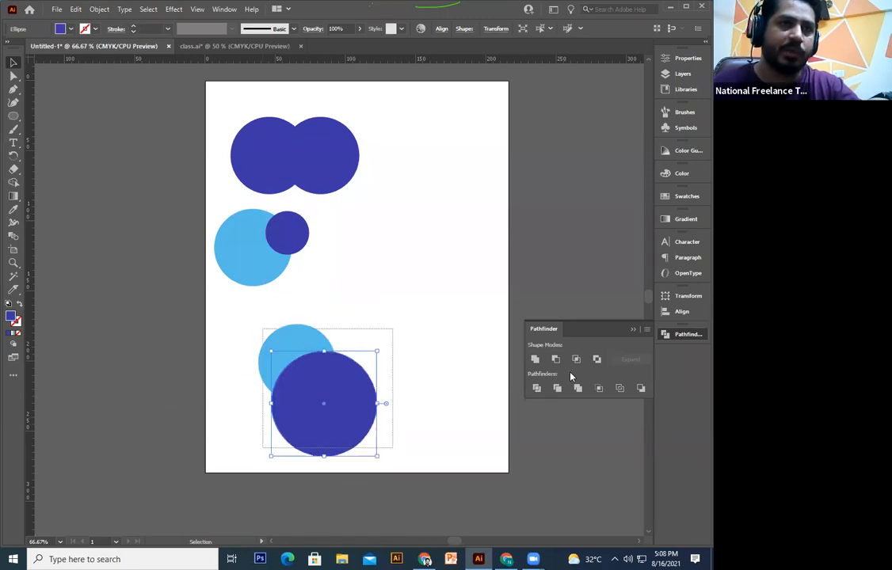
key("ctrl+z")
Step: Use the Shape Builder to delete the dark circle's non-overlapping region, then undo it
left_click(421, 407)
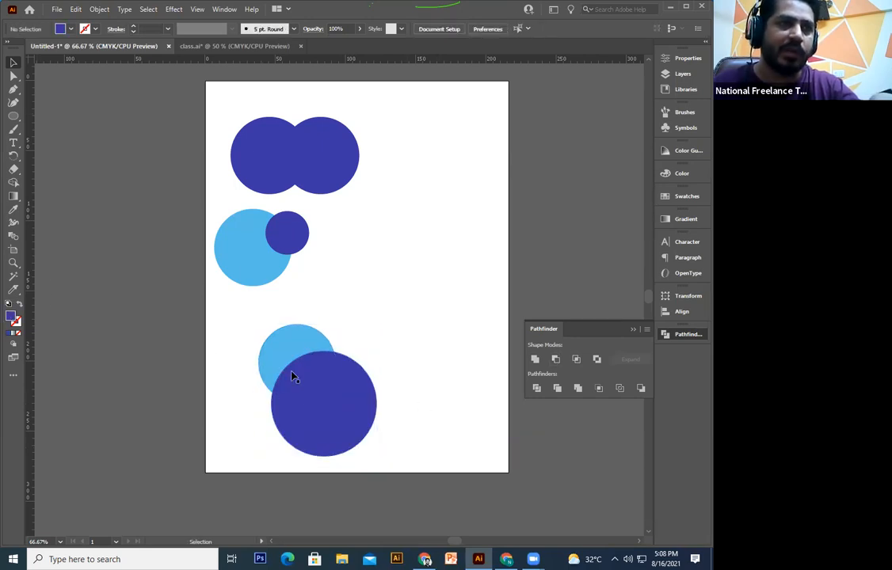
left_click(347, 423)
left_click(356, 309)
left_click_drag(357, 291, 255, 455)
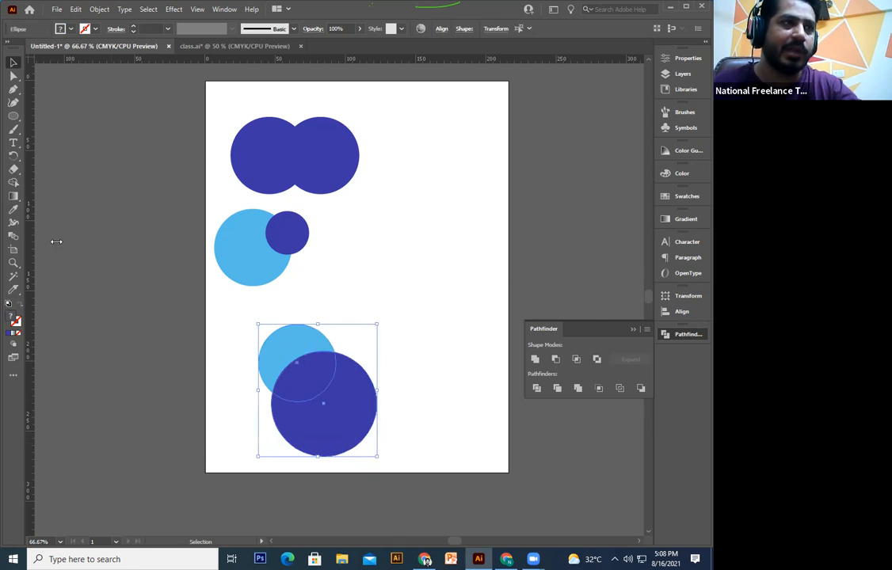
left_click(13, 182)
left_click(358, 425, "alt")
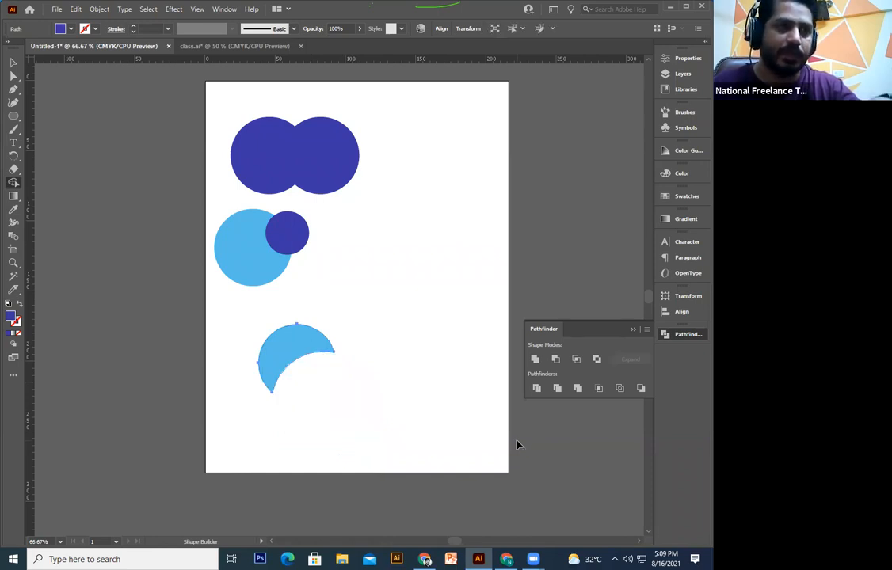
key("ctrl+z")
key("ctrl+z")
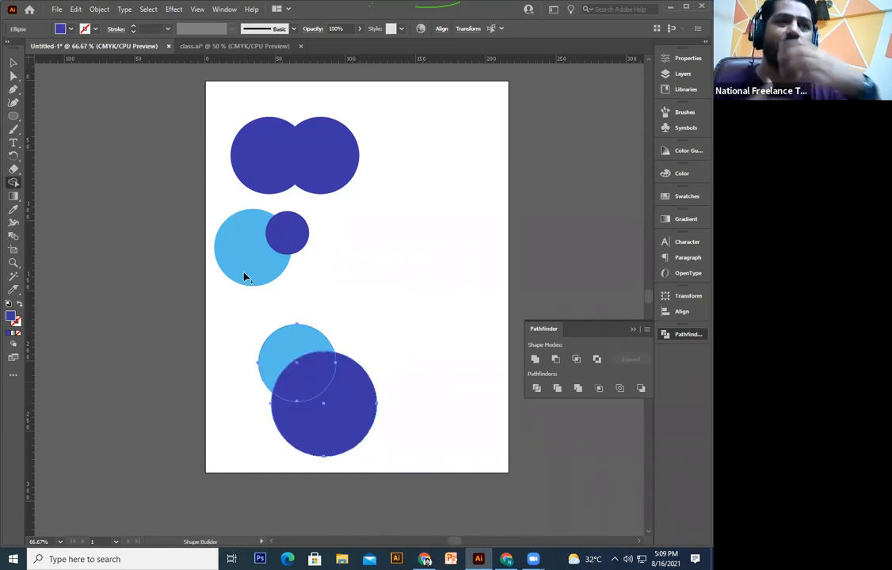
Step: Try Intersect on the lower circles, then undo back and remove the large dark circle
key("v")
left_click(370, 470)
left_click_drag(364, 398, 452, 361)
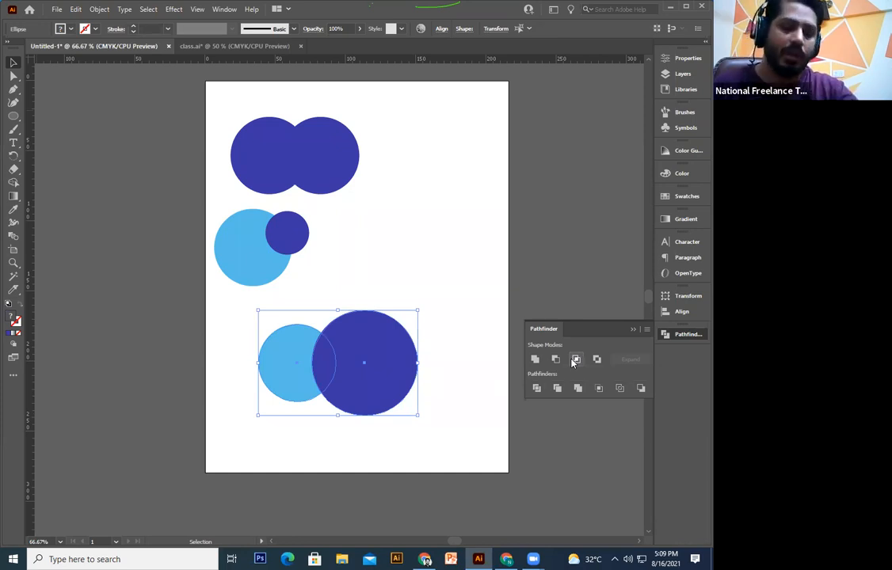
left_click(576, 360)
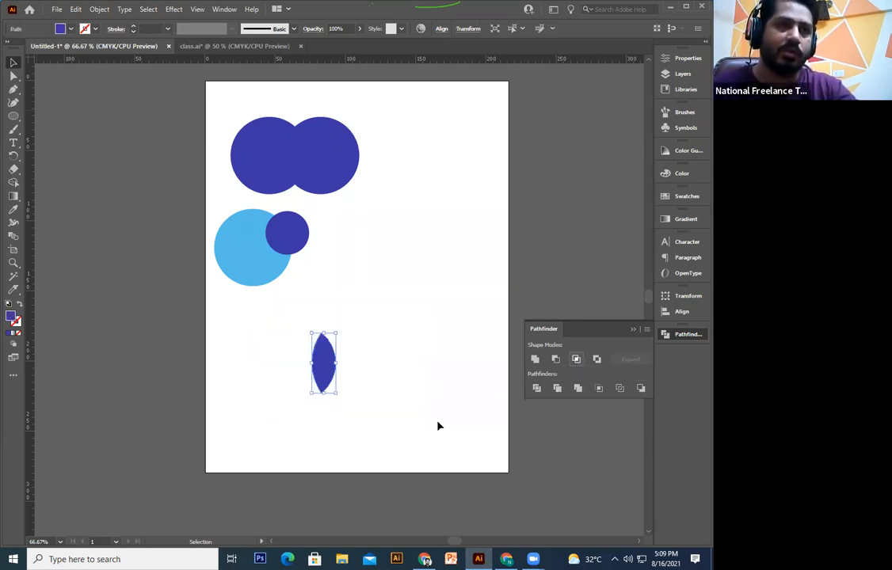
left_click_drag(322, 372, 389, 358)
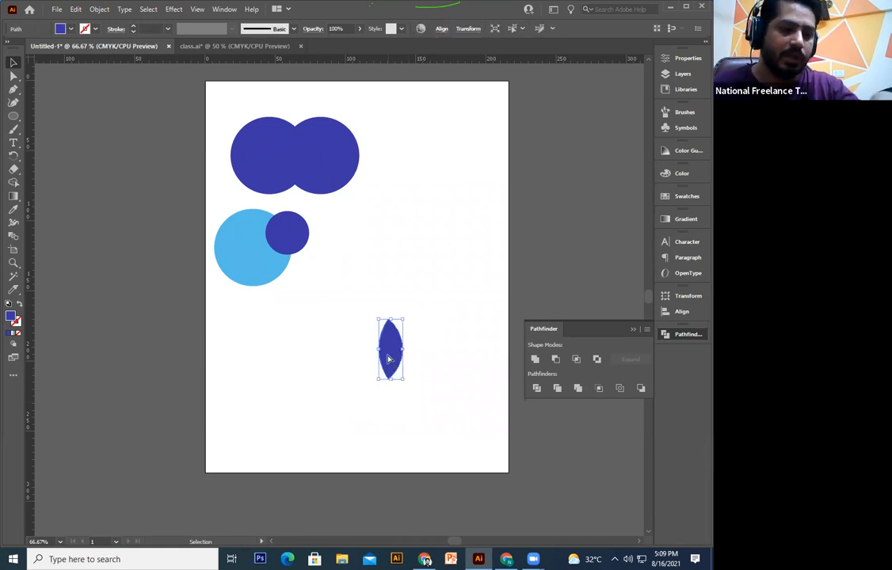
key("ctrl+z")
key("ctrl+z")
key("v")
left_click(396, 363)
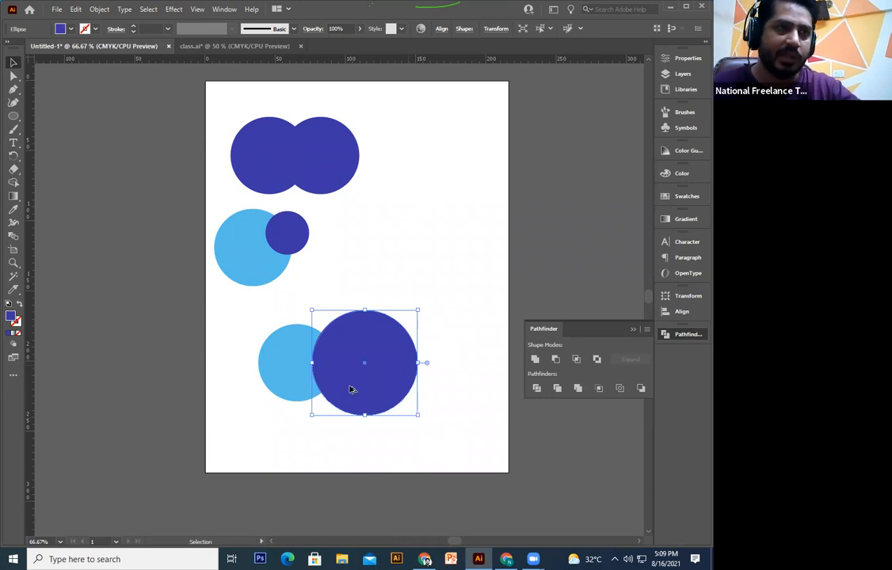
key("ctrl+z")
key("ctrl+z")
Step: Duplicate the light-blue circle to the right and fill the copy with the dark blue swatch
left_click_drag(329, 386, 375, 385)
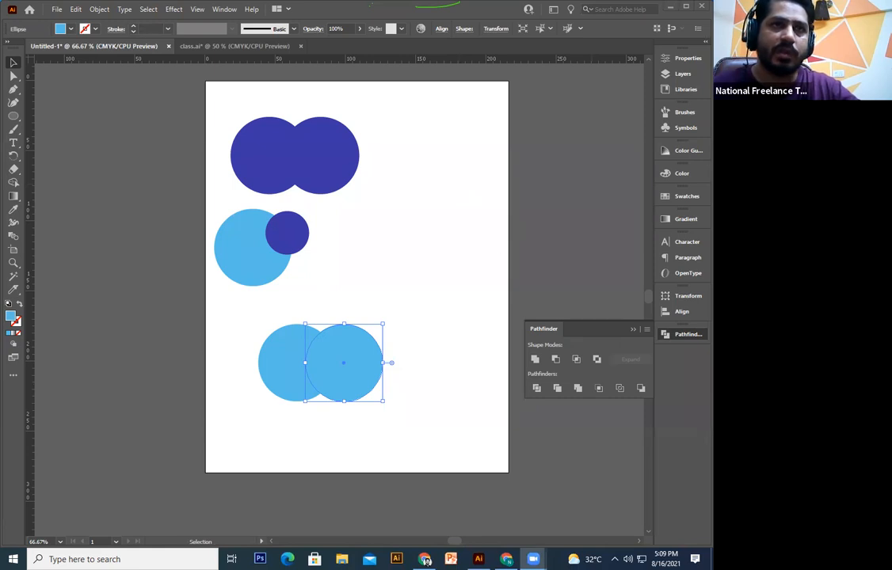
left_click(684, 196)
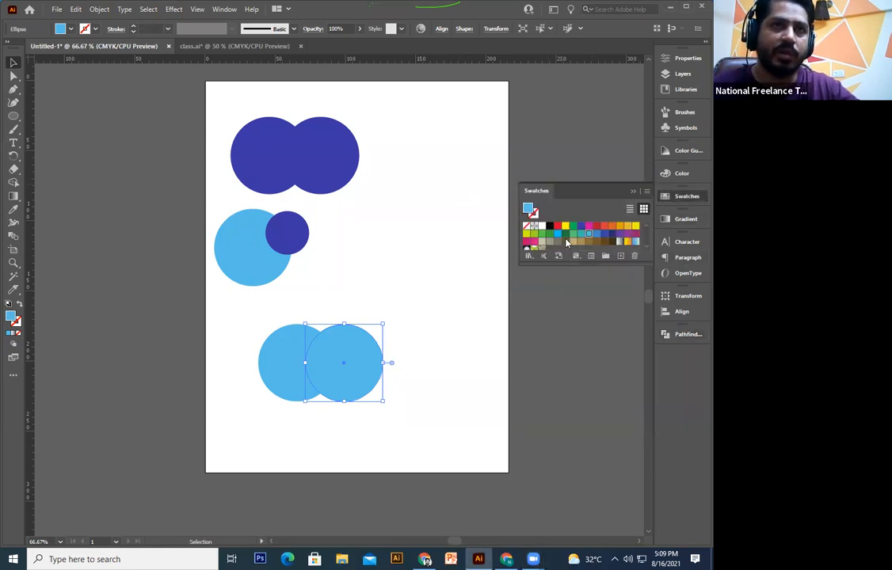
left_click(581, 226)
left_click(426, 353)
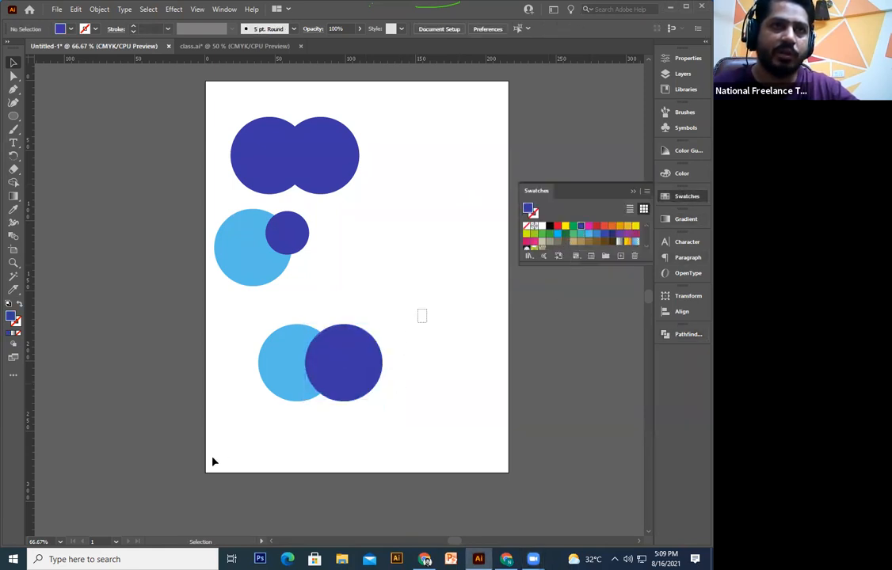
Step: Intersect both circles into a lens, enlarge and move it, then undo back to the circles
left_click_drag(212, 462, 496, 364)
left_click(688, 336)
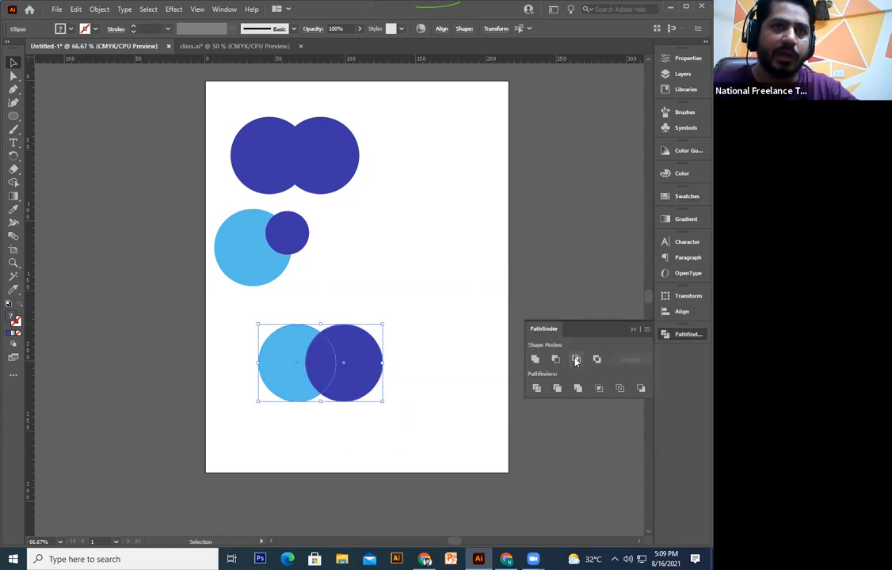
left_click(576, 360)
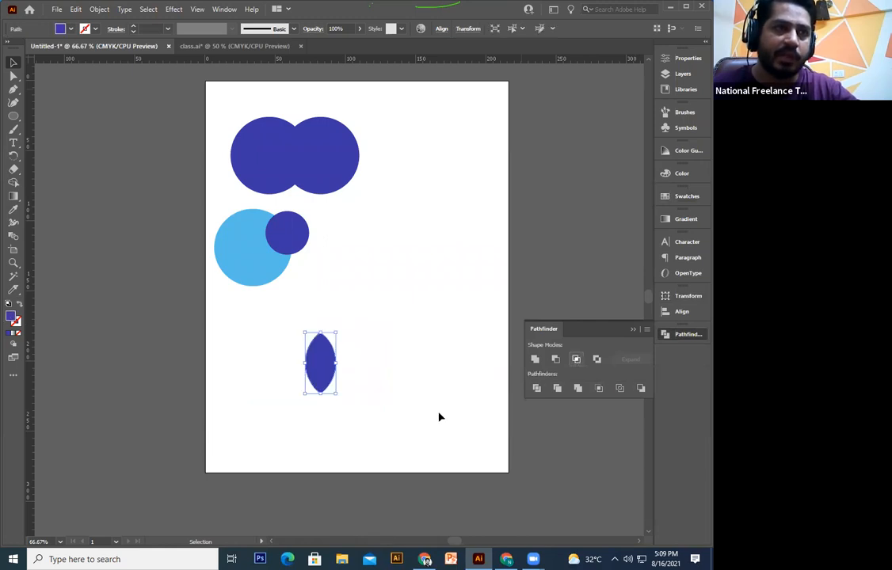
left_click(364, 389)
left_click(333, 369)
left_click_drag(343, 394, 364, 438)
left_click_drag(459, 296, 436, 325)
key("ctrl+z")
key("ctrl+z")
key("ctrl+z")
key("ctrl+z")
key("ctrl+z")
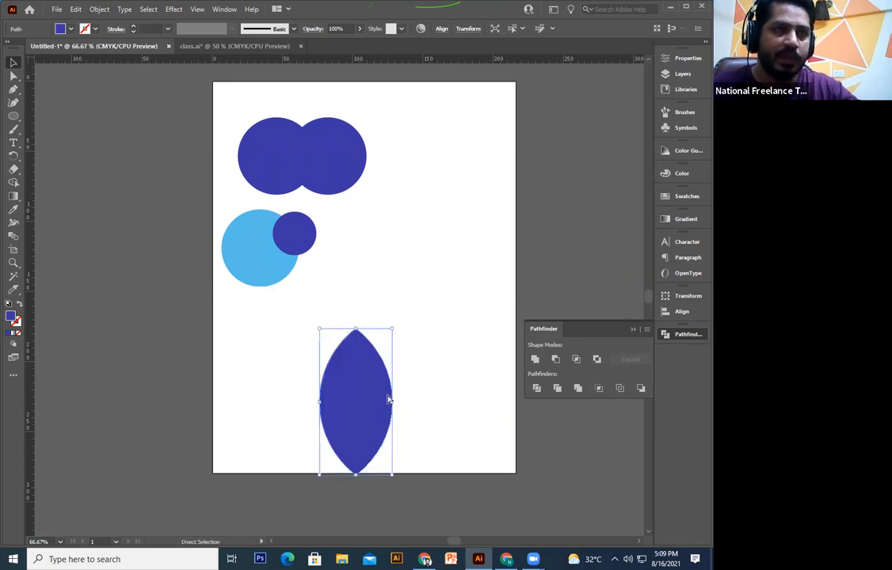
left_click(487, 397)
left_click_drag(418, 324, 261, 428)
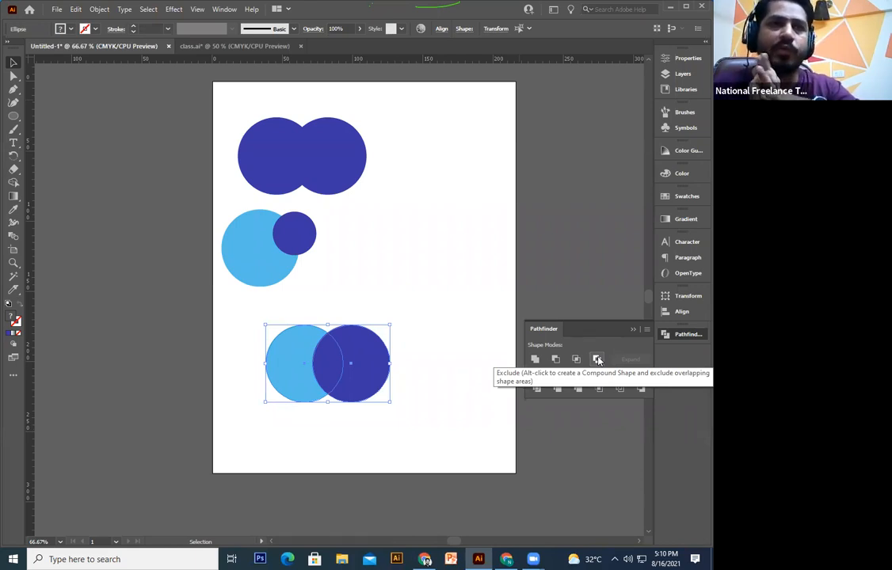
left_click_drag(394, 369, 433, 343)
left_click_drag(230, 426, 434, 341)
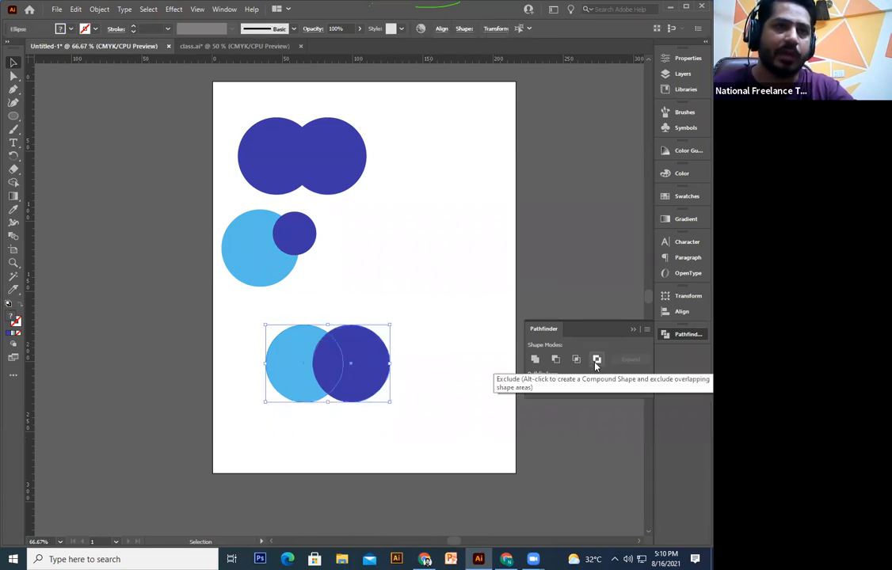
left_click(596, 360)
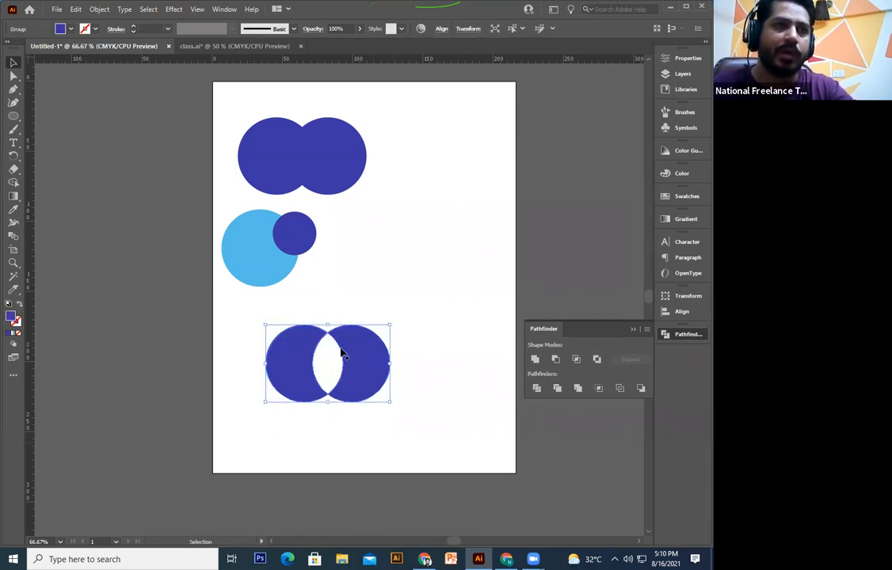
left_click(323, 390)
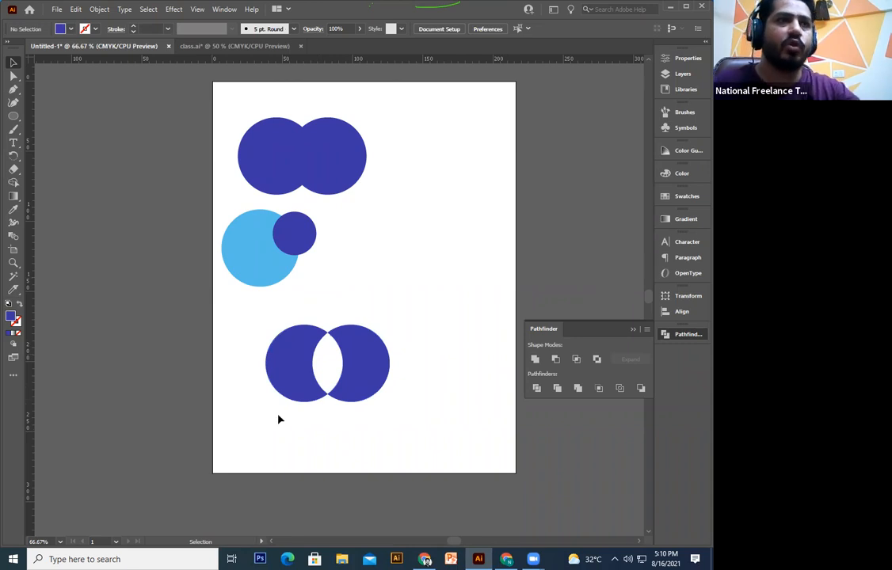
key("space")
left_click_drag(405, 395, 400, 368)
key("ctrl+z")
key("ctrl+z")
left_click(284, 437)
left_click_drag(284, 436, 430, 328)
left_click(454, 418)
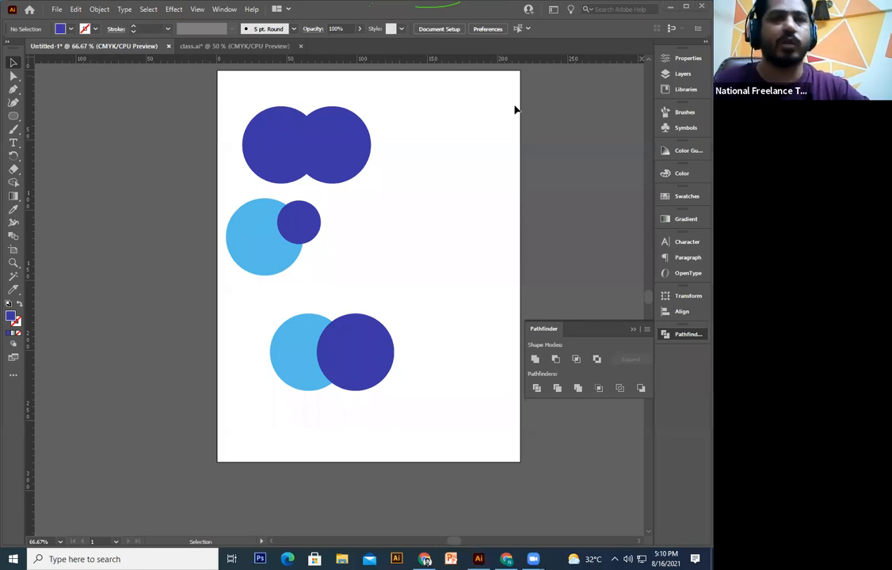
Step: Divide the two lower circles with Pathfinder and ungroup the resulting pieces
left_click_drag(408, 339, 274, 440)
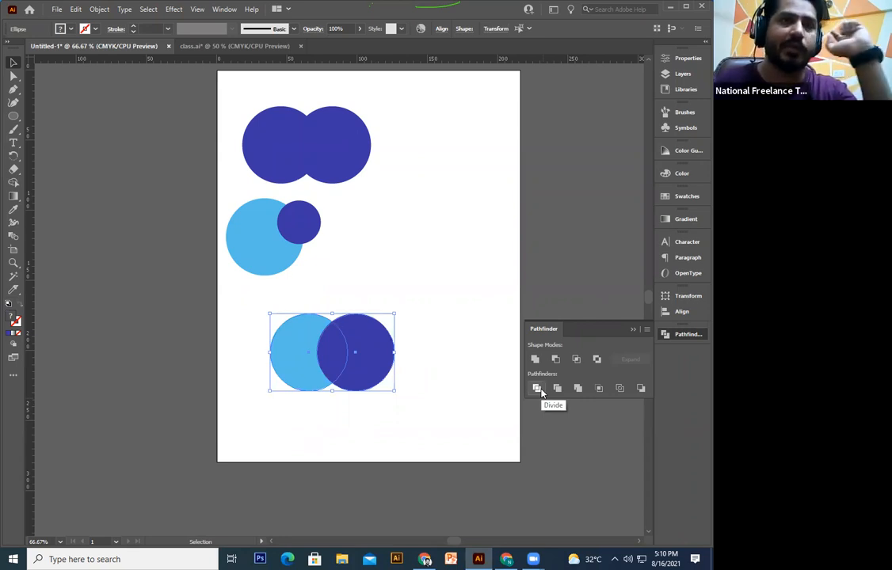
left_click(537, 391)
left_click(416, 443)
left_click_drag(372, 365, 445, 330)
left_click_drag(401, 353, 329, 389)
right_click(329, 388)
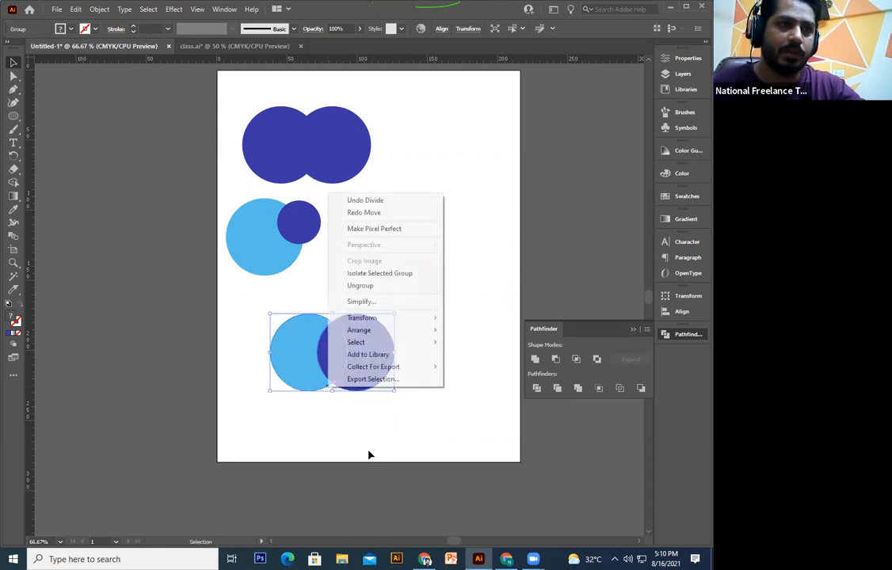
right_click(359, 379)
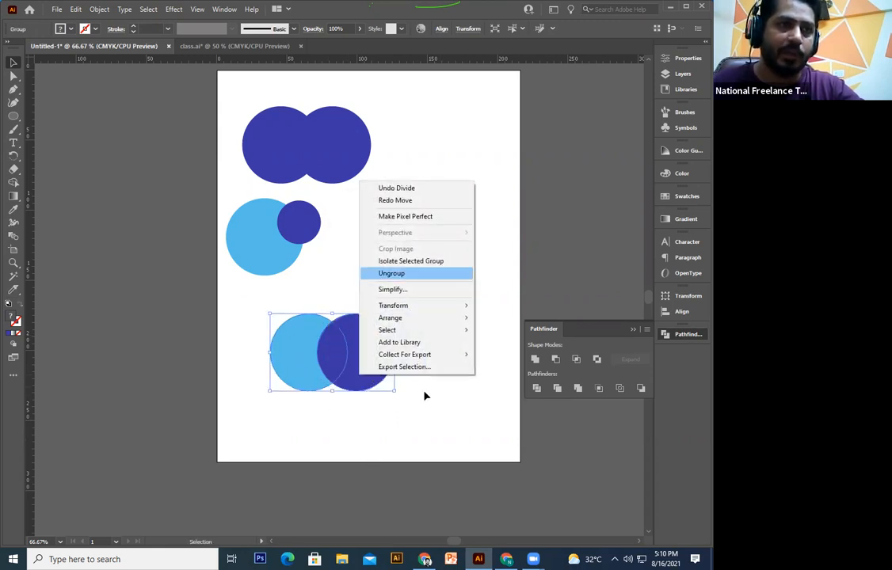
left_click(396, 273)
Step: Drag the divided pieces apart, then undo the moves until the pair looks whole again
left_click_drag(344, 384, 438, 323)
left_click_drag(419, 285, 315, 440)
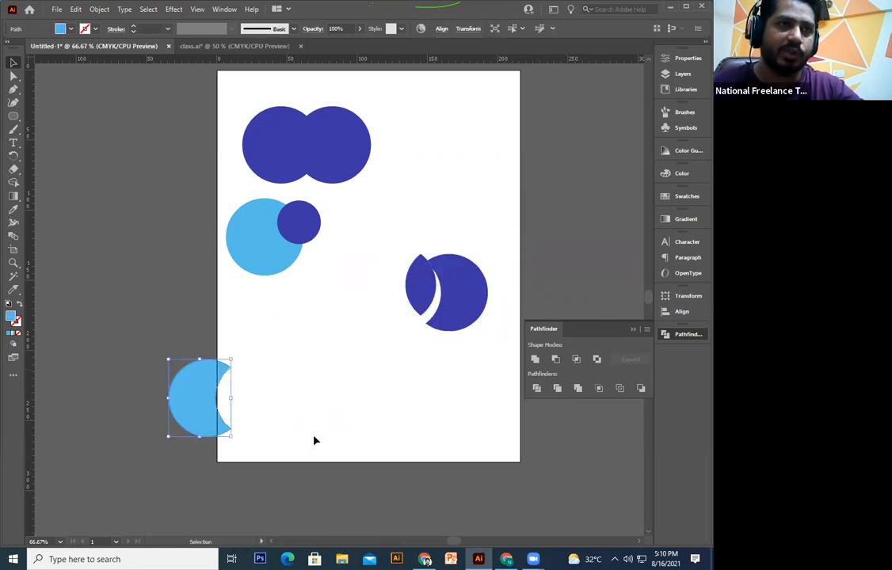
left_click_drag(465, 297, 396, 414)
left_click_drag(191, 406, 336, 310)
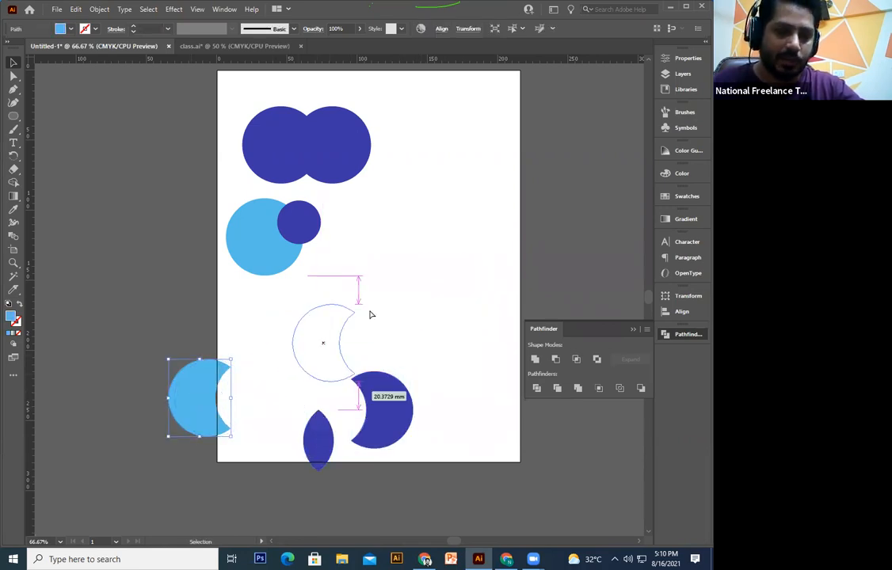
key("ctrl+z")
key("ctrl+z")
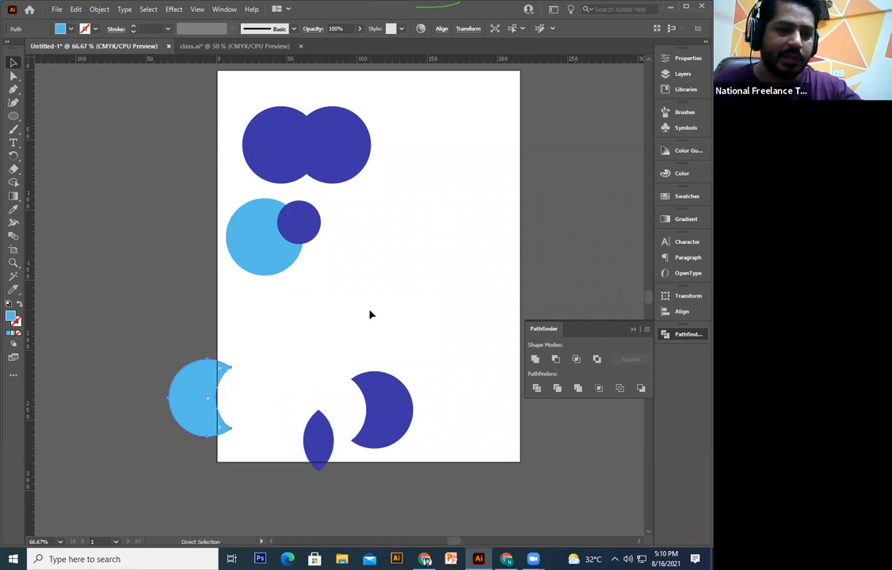
key("ctrl+z")
key("ctrl+z")
key("ctrl+z")
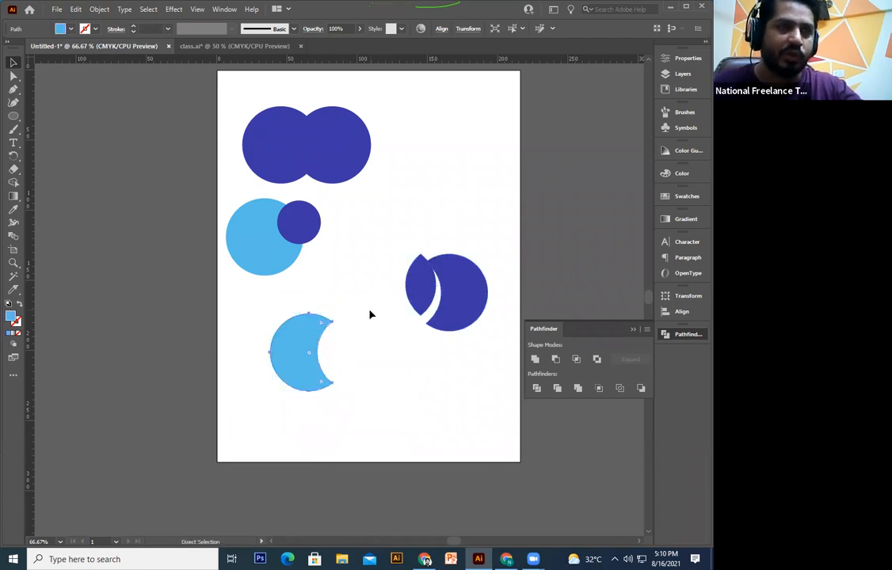
key("ctrl+z")
key("ctrl+z")
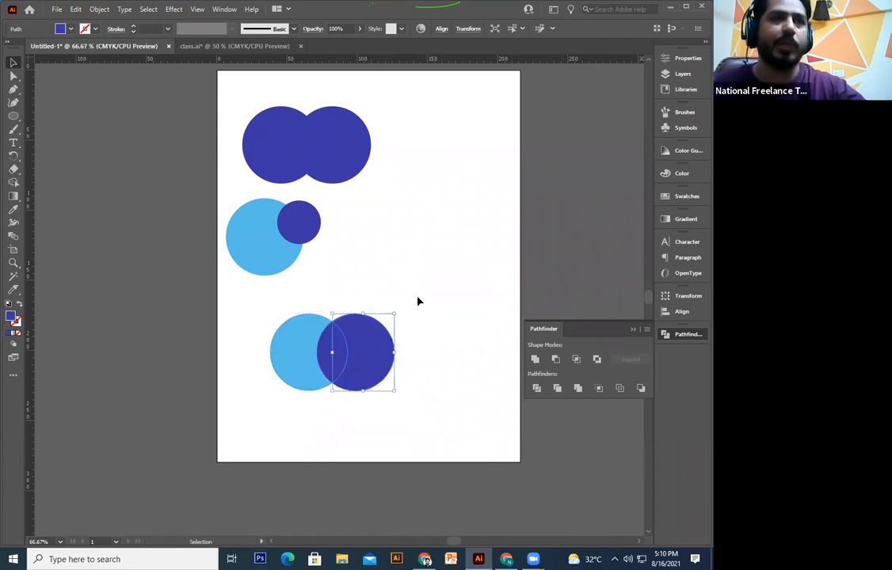
left_click(419, 301)
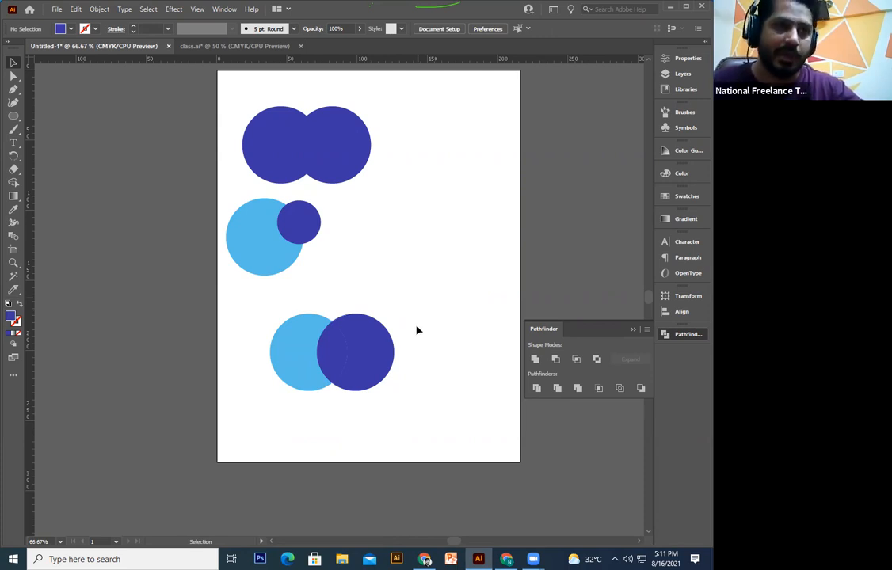
key("ctrl+z")
key("ctrl+z")
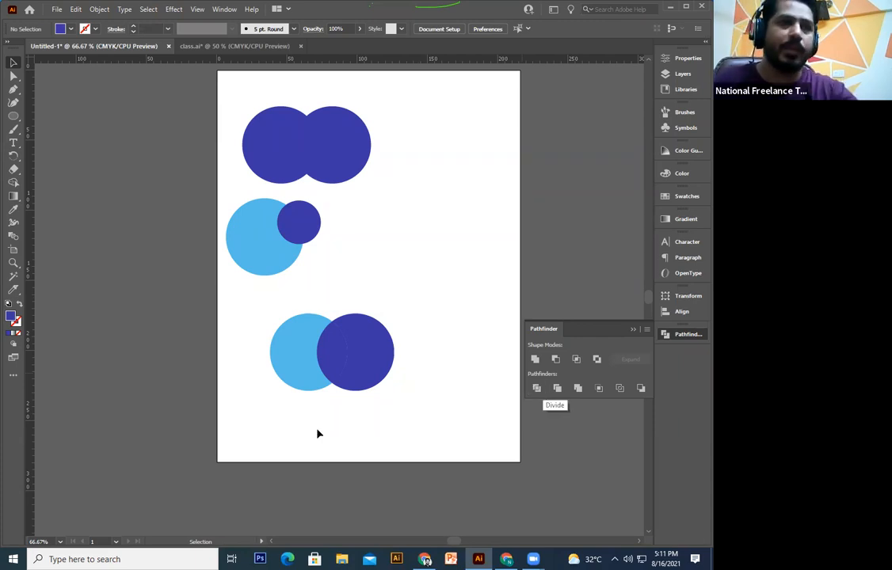
key("ctrl+z")
left_click_drag(454, 314, 245, 465)
left_click(537, 389)
left_click(400, 383)
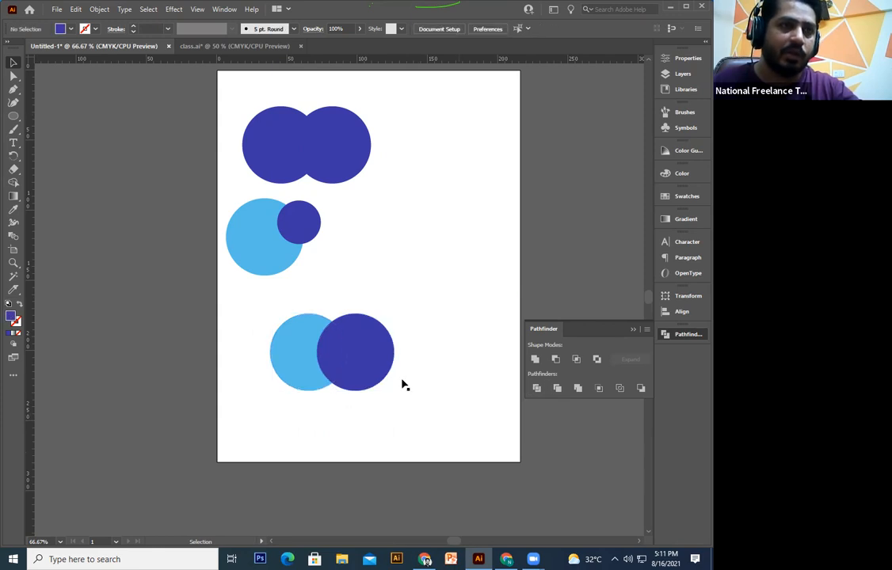
left_click(335, 372)
right_click(335, 372)
left_click(373, 266)
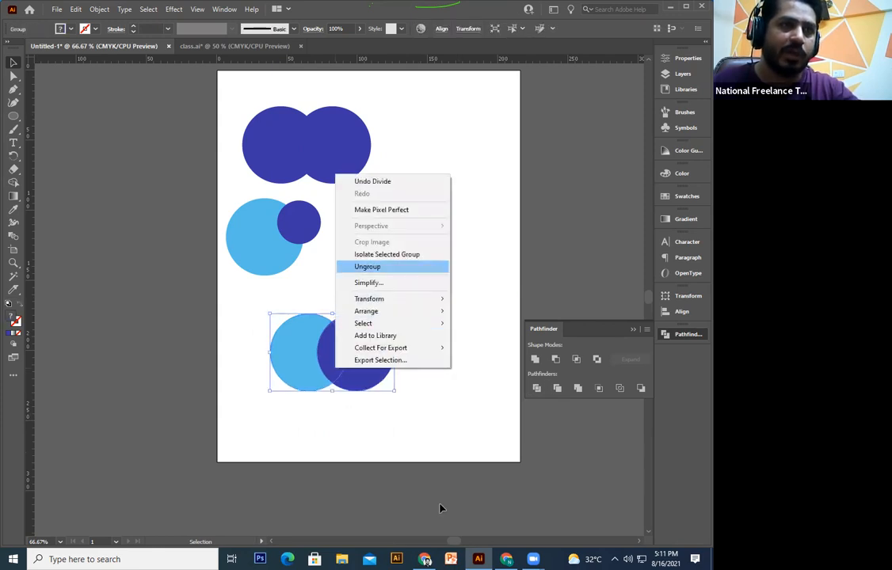
left_click(457, 295)
left_click_drag(370, 355, 468, 251)
left_click_drag(330, 354, 418, 255)
left_click_drag(313, 373, 206, 327)
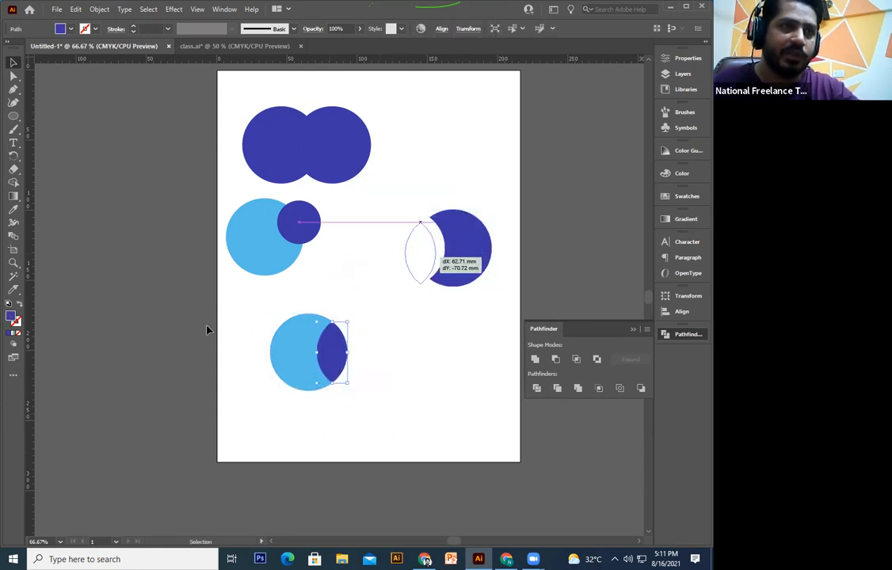
key("ctrl+z")
key("ctrl+z")
key("ctrl+z")
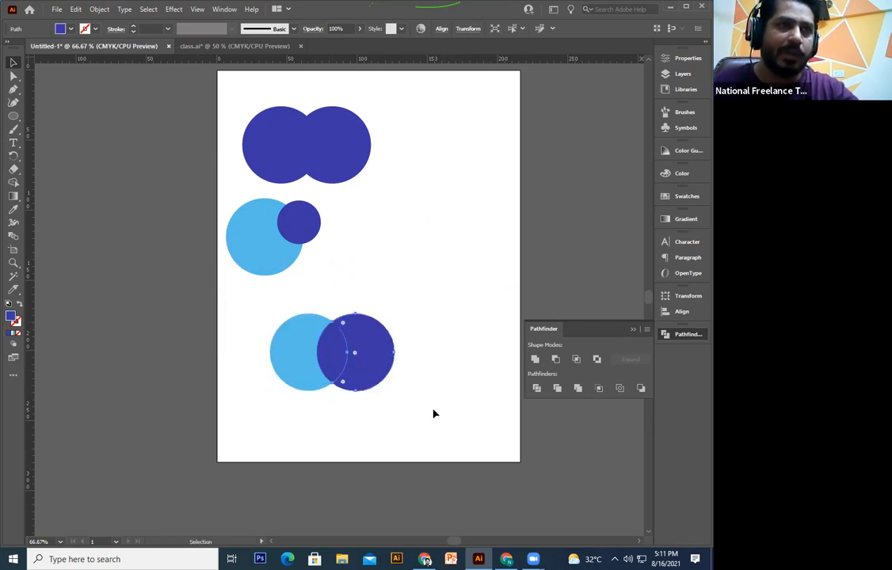
key("Delete")
left_click(325, 360)
left_click(446, 381)
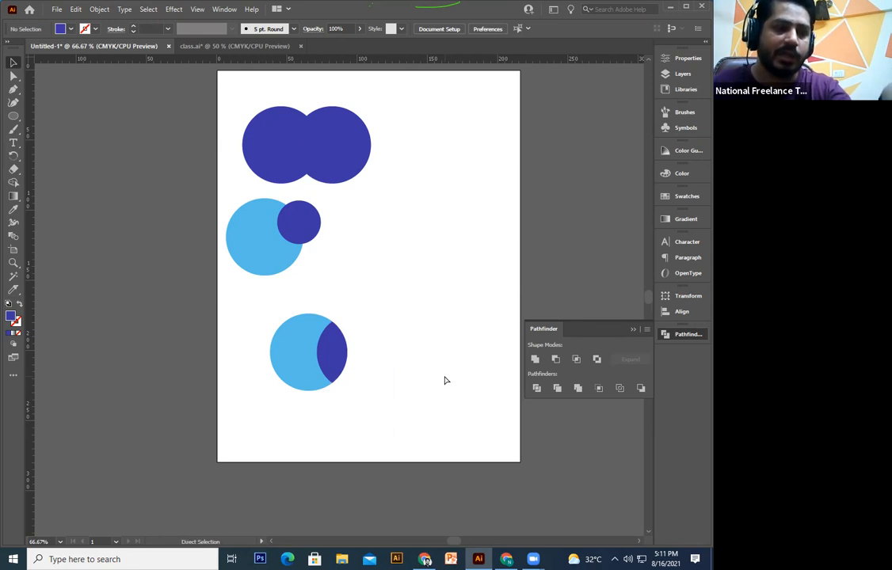
key("ctrl+z")
left_click(446, 383)
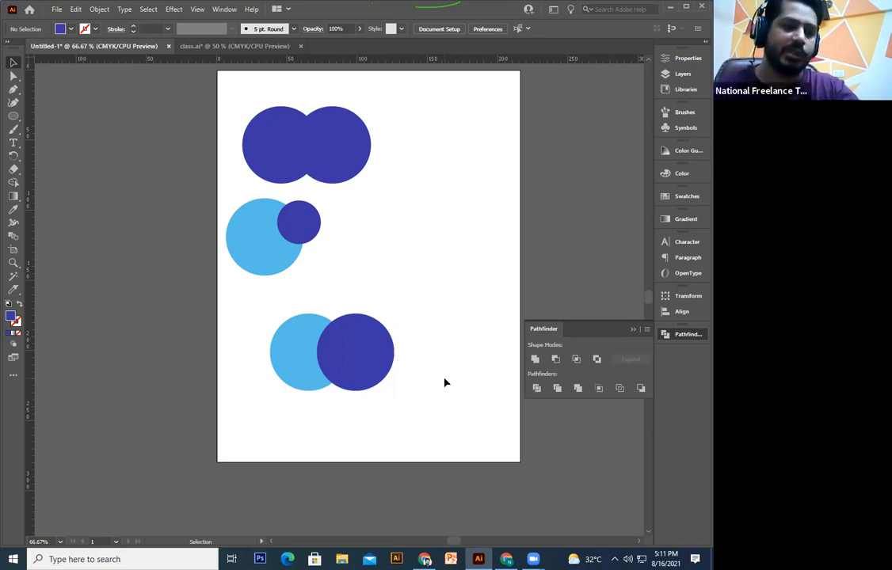
left_click_drag(468, 354, 115, 538)
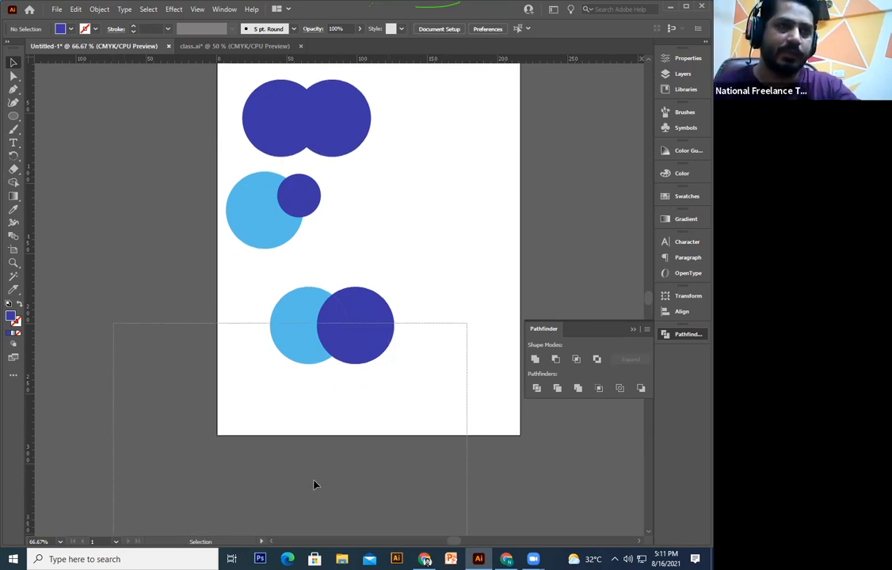
left_click(354, 413)
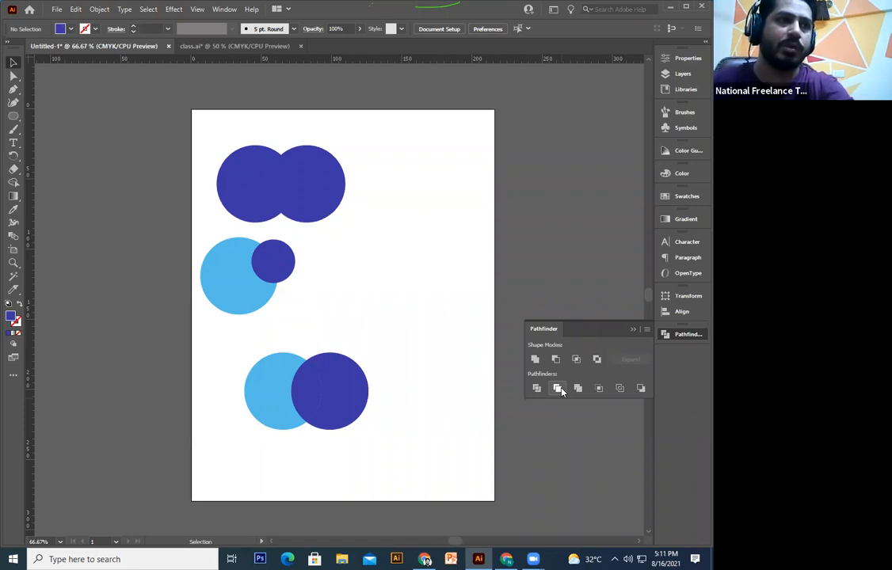
Step: Delete the lower circle pair and duplicate the light-blue circle down and to the left
left_click_drag(400, 347, 292, 434)
key("Delete")
left_click_drag(301, 298, 319, 305)
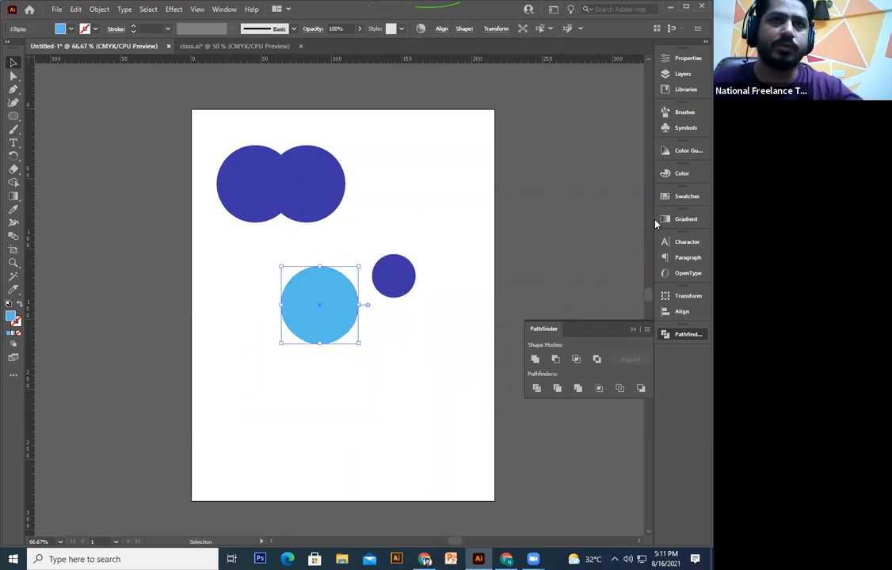
left_click(392, 361)
key("a")
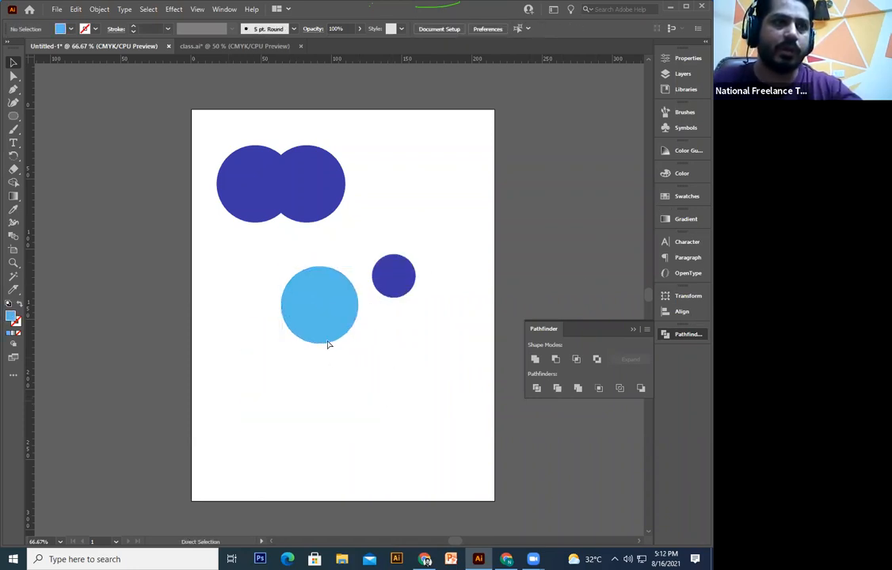
left_click_drag(328, 311, 280, 350)
left_click(335, 405)
key("v")
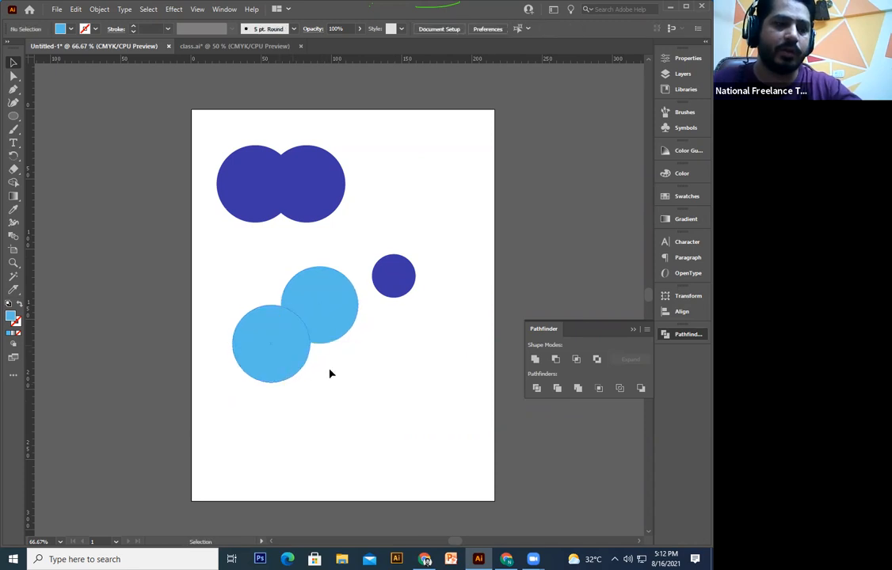
Step: Position the duplicated light-blue circle further right, undoing trial moves
left_click_drag(355, 385, 357, 386)
key("ctrl+z")
left_click(280, 383)
left_click_drag(297, 365, 357, 400)
key("ctrl+z")
left_click_drag(299, 374, 393, 330)
Step: Move the dark circle into the light-blue cluster, enlarge it, and bring it to front
left_click_drag(394, 282, 365, 460)
left_click(341, 439, "shift")
left_click(342, 443)
left_click(331, 434)
right_click(344, 432)
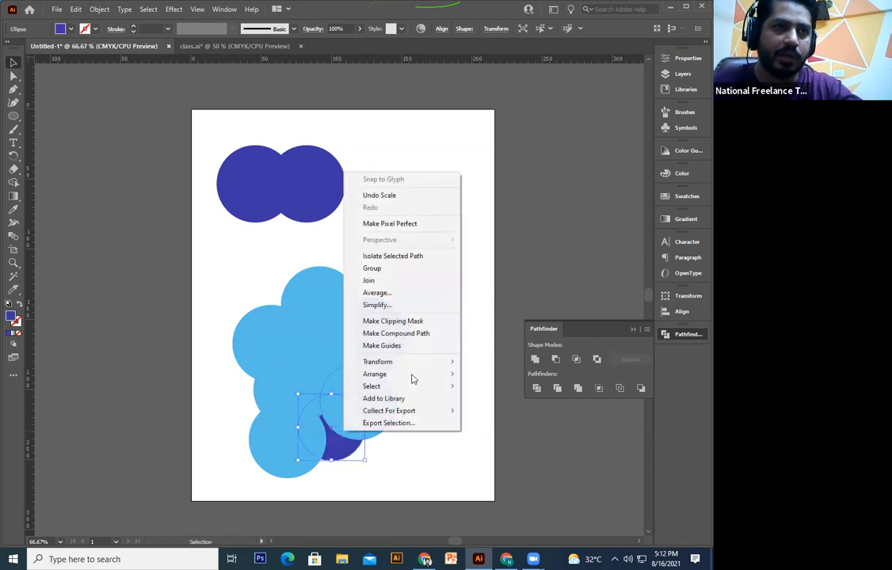
left_click(333, 111)
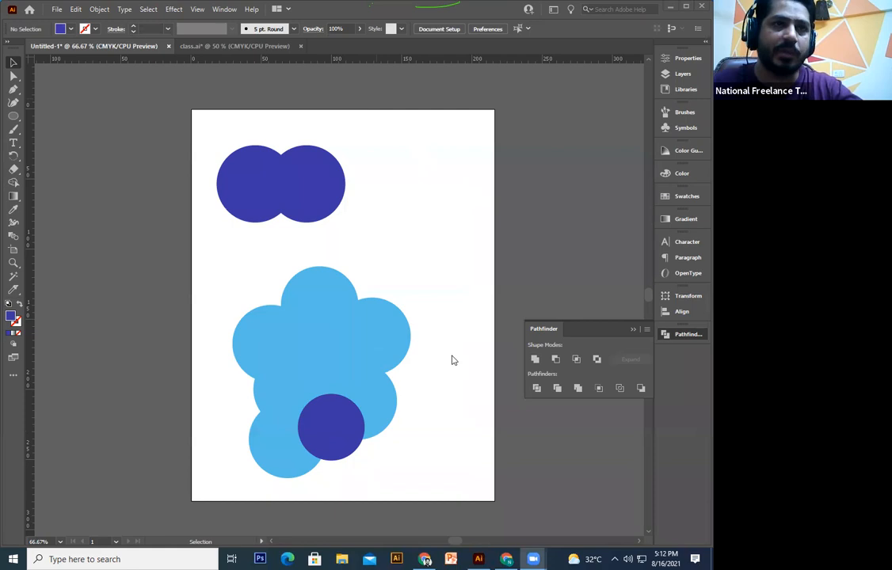
left_click(400, 317)
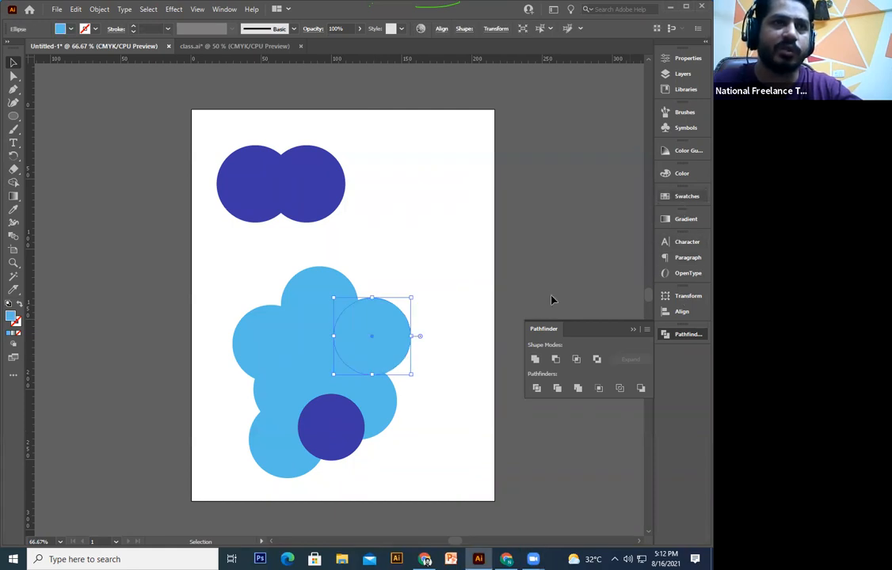
Step: Recolour the right circle red, the top dark green, the left dark blue, the middle purple
left_click(684, 197)
left_click(557, 226)
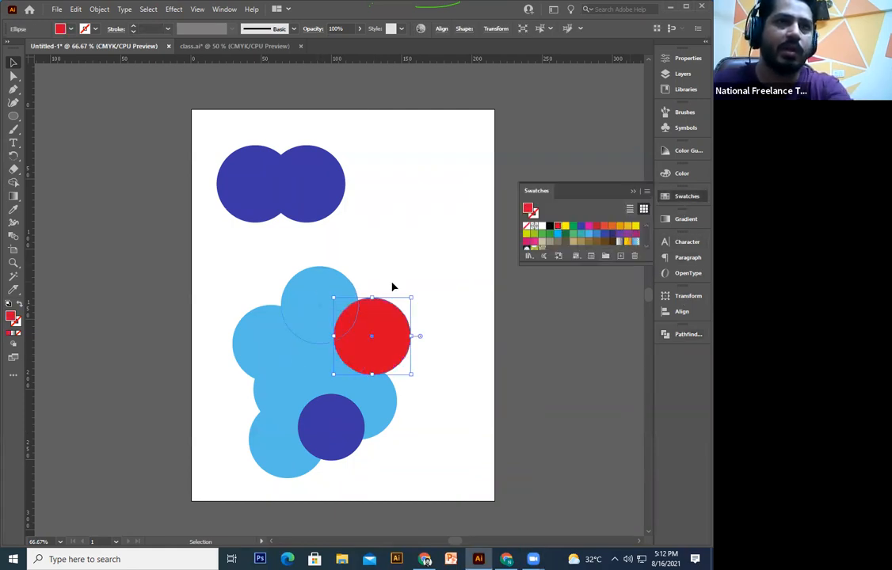
left_click(319, 289)
left_click(605, 226)
left_click(542, 233)
left_click(269, 345)
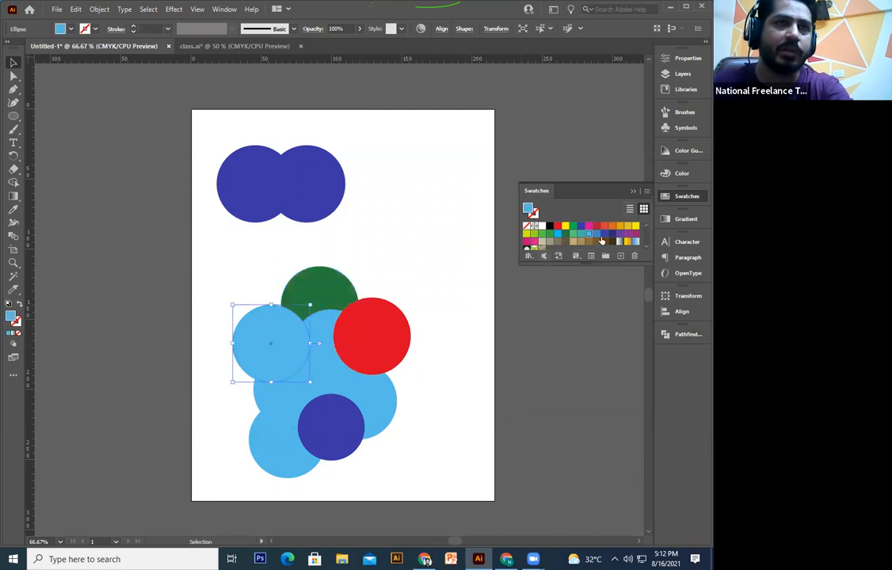
left_click(605, 234)
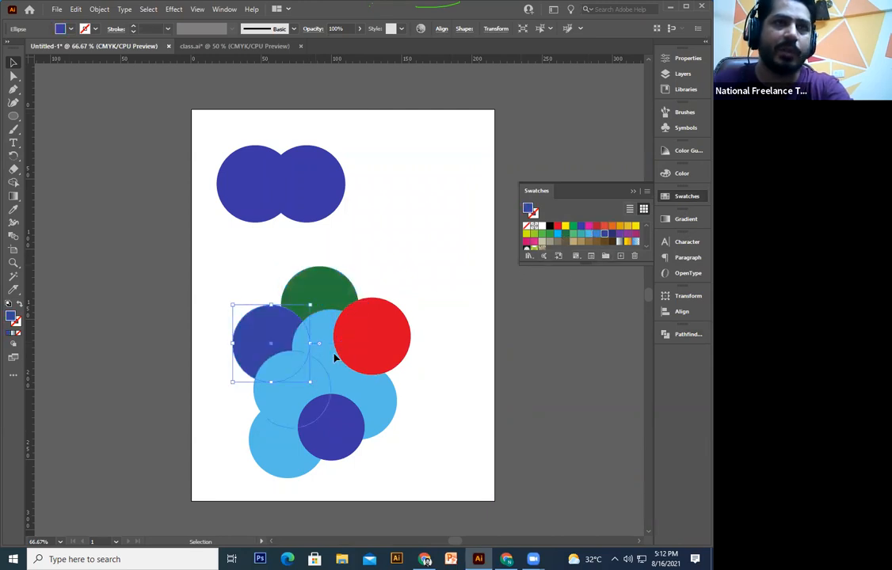
left_click(336, 358)
left_click(625, 234)
Step: Fill the lower-left circle purple, right dark brown, bottom-left orange, and its neighbour pink
left_click(293, 389)
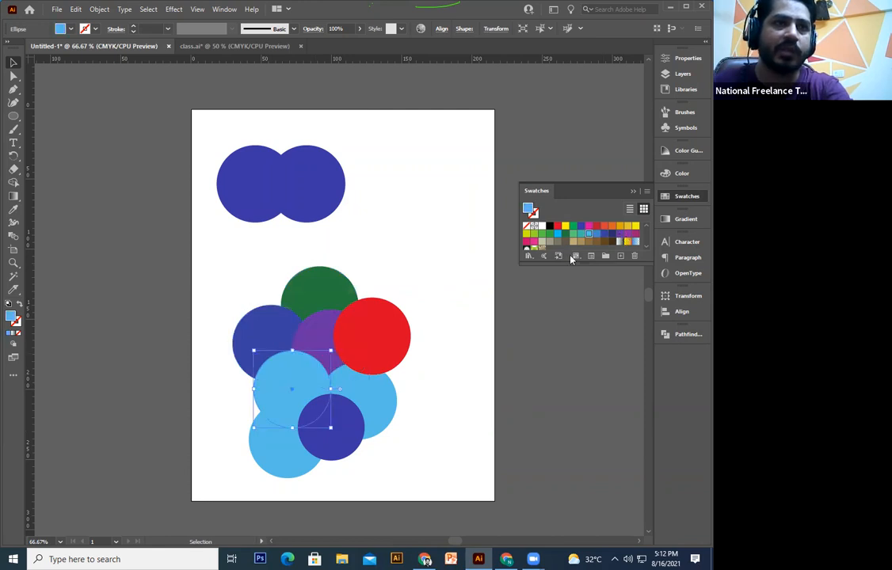
left_click(624, 235)
left_click(378, 404)
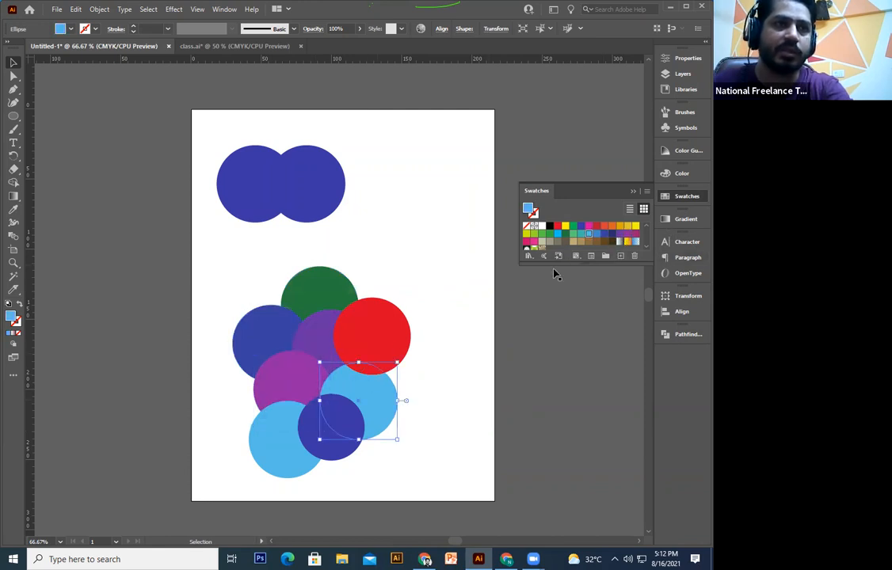
left_click(611, 241)
left_click(291, 454)
left_click(574, 228)
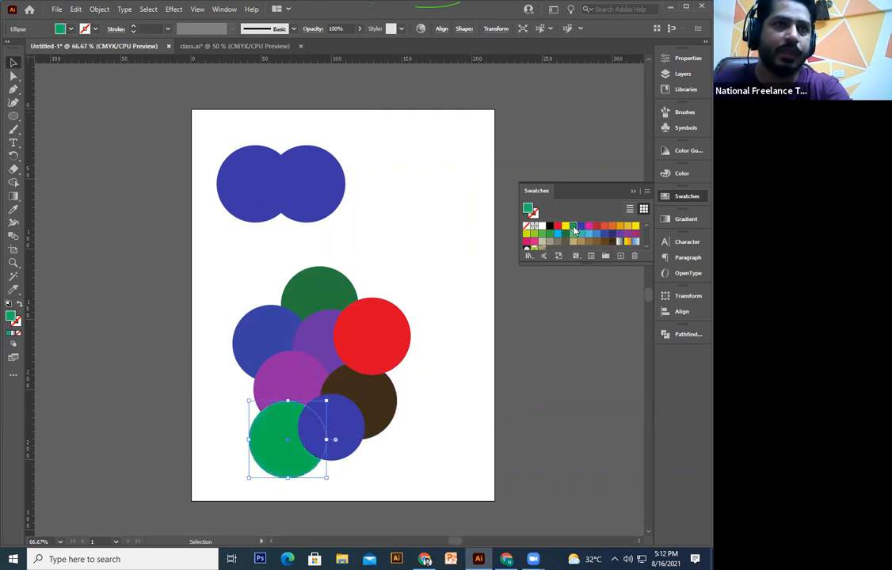
left_click(612, 227)
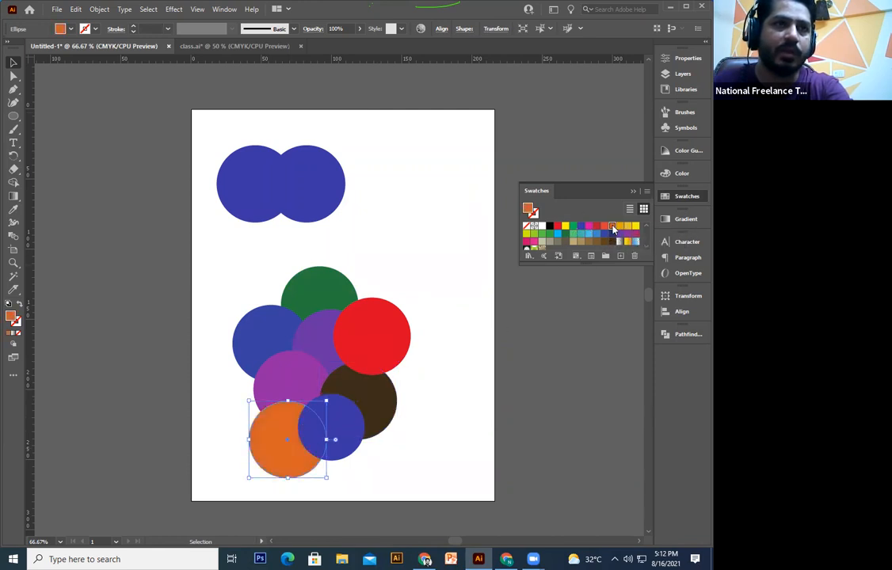
left_click(438, 408)
left_click(329, 442)
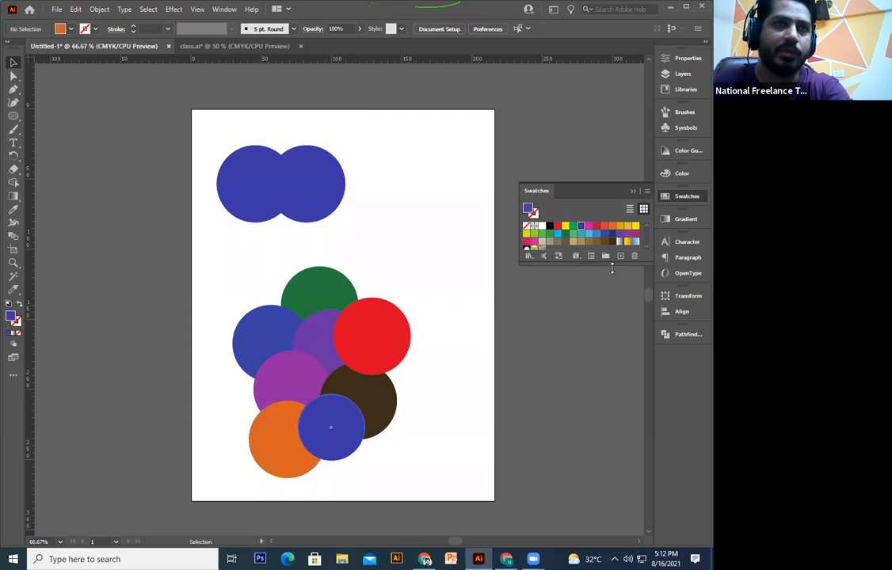
left_click(535, 241)
left_click(471, 373)
key("space")
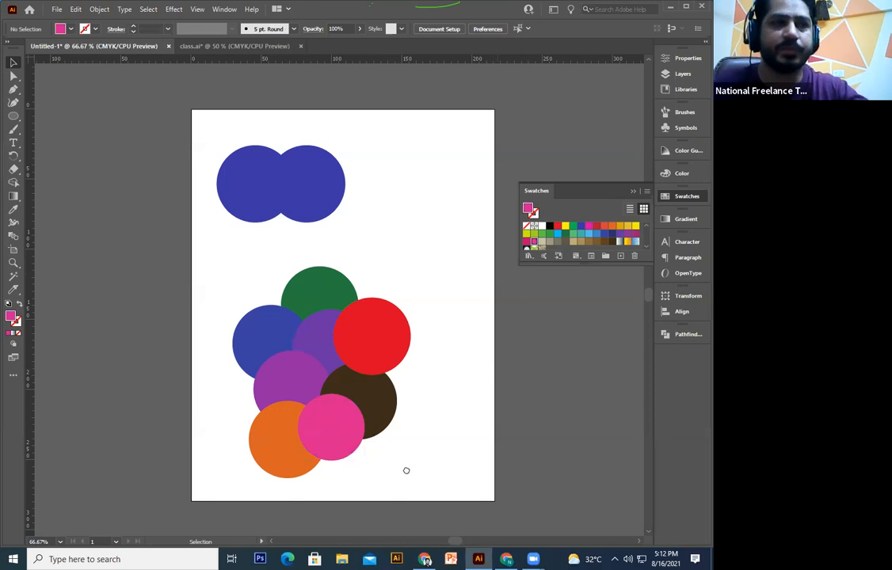
left_click_drag(450, 410, 494, 354)
mouse_move(448, 245)
left_mouse_down()
mouse_move(405, 318)
mouse_move(333, 401)
mouse_move(247, 485)
mouse_move(219, 494)
mouse_move(215, 484)
left_mouse_up()
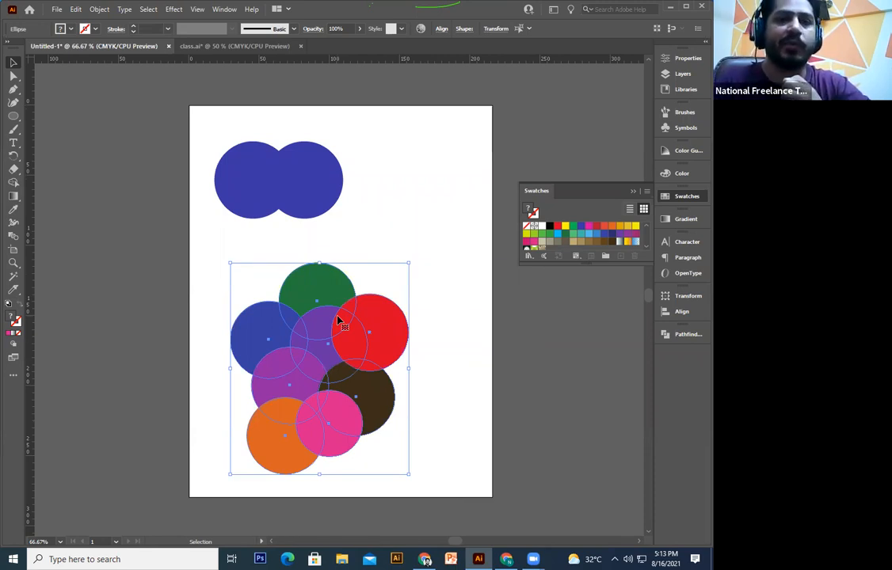
left_click(468, 348)
left_click_drag(461, 286, 224, 477)
left_click(457, 356)
left_click_drag(446, 268, 239, 491)
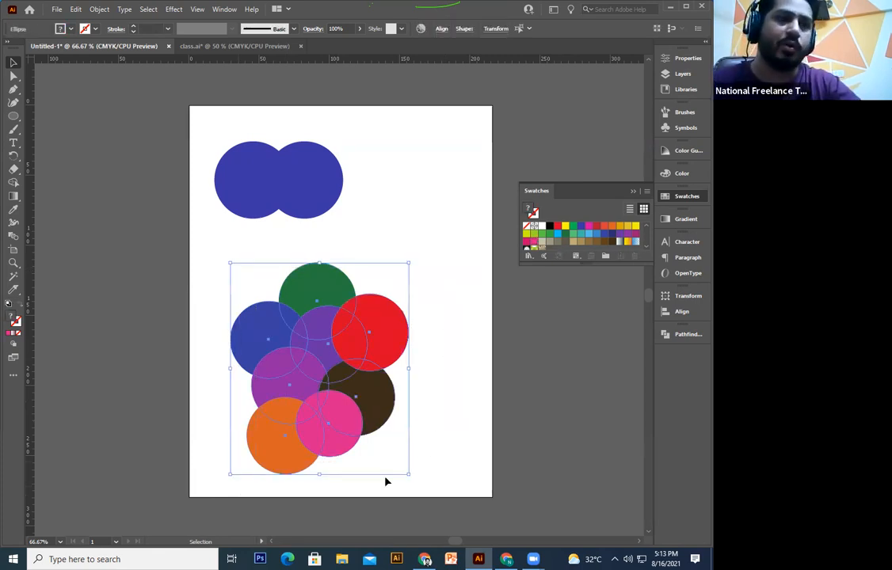
left_click(428, 461)
left_click(400, 338)
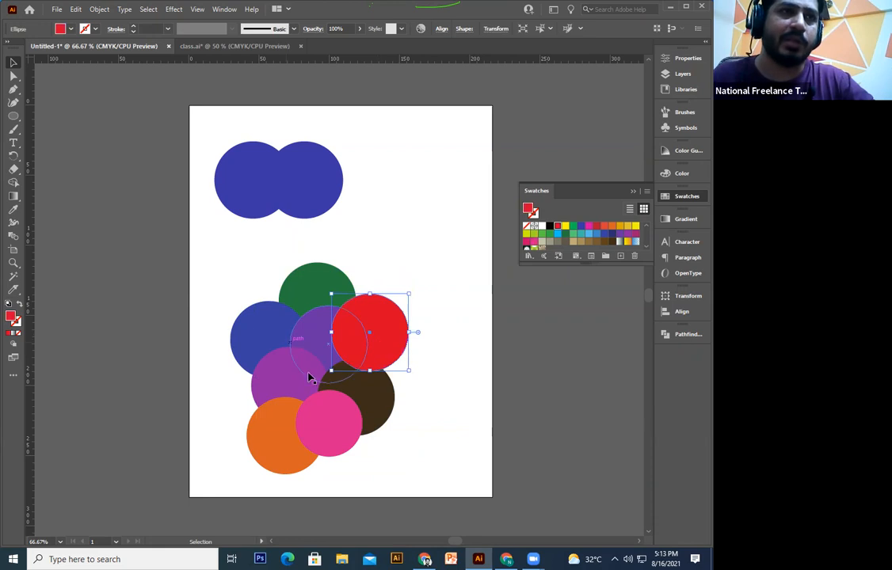
left_click(296, 278)
left_click(284, 398)
left_click(318, 290)
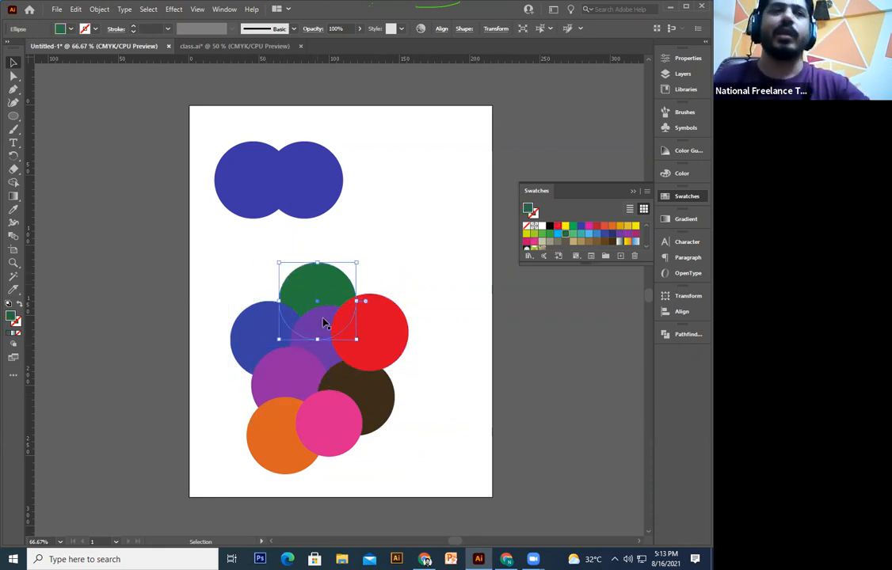
left_click_drag(328, 288, 316, 332)
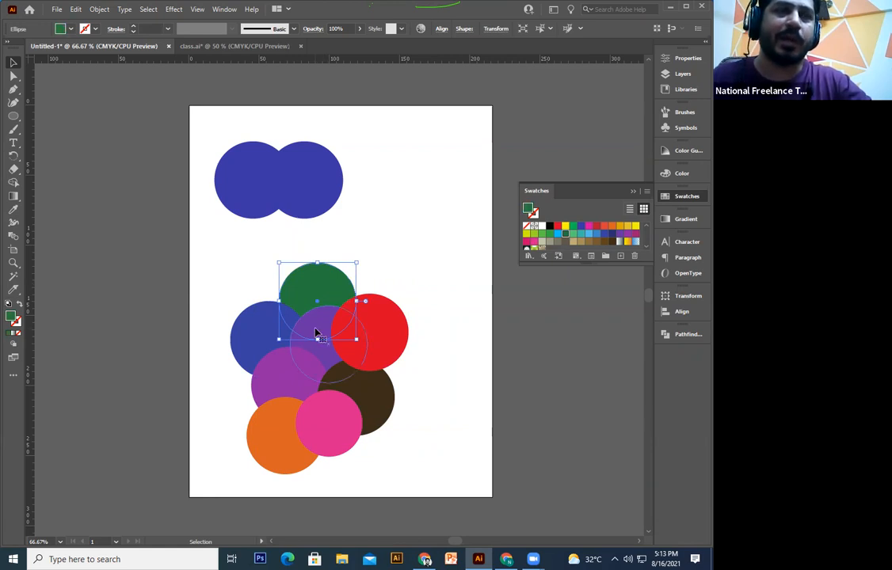
left_click(315, 332)
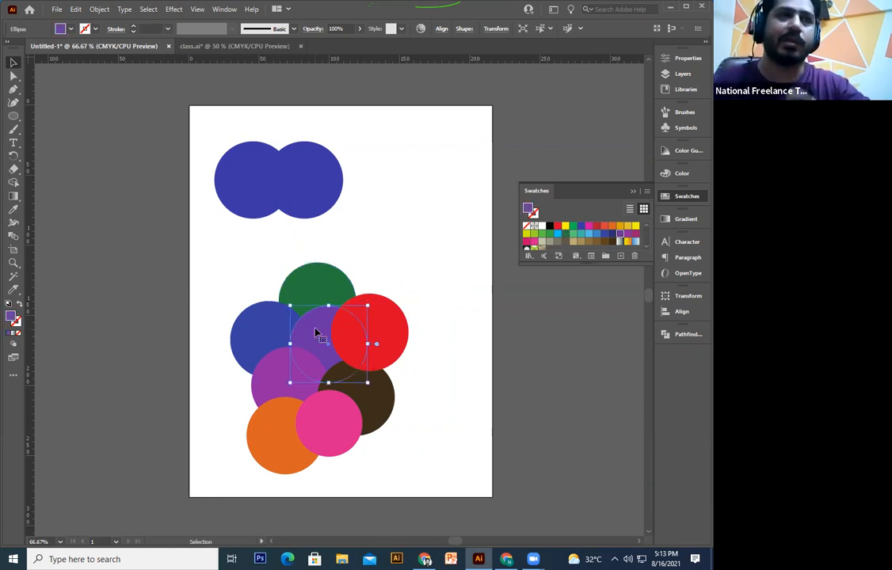
left_click(234, 343)
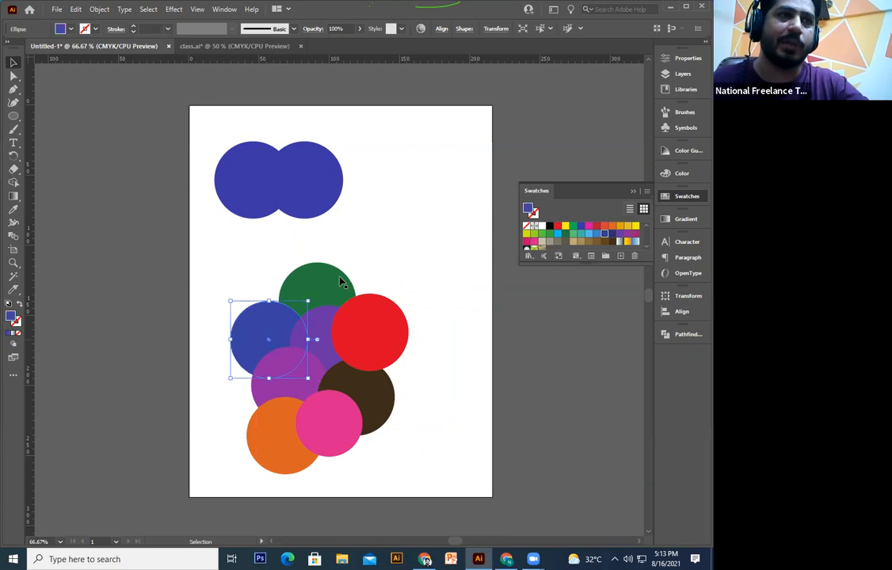
left_click(341, 282)
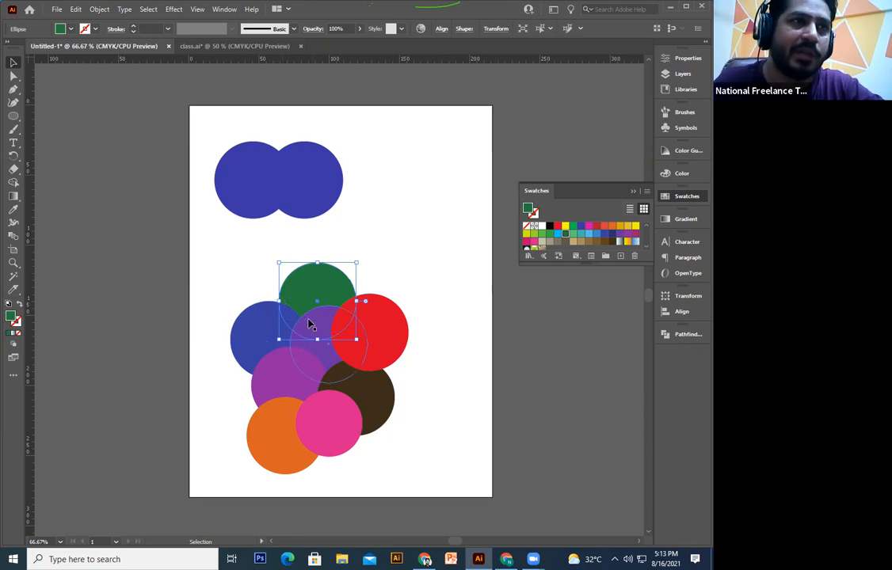
left_click(418, 328)
left_click_drag(448, 260, 215, 493)
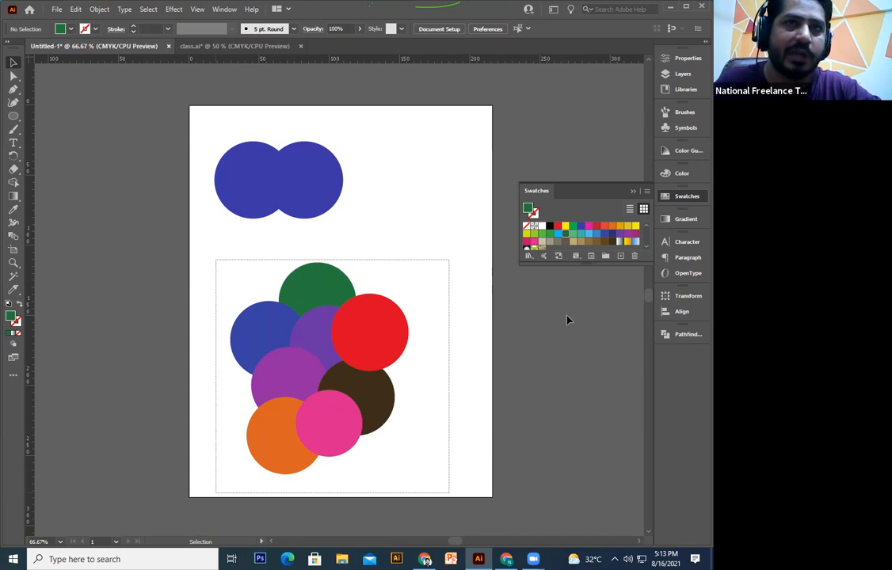
Step: Undo the Trim, then reselect the circle cluster, shift it left and shrink it
left_click(556, 389)
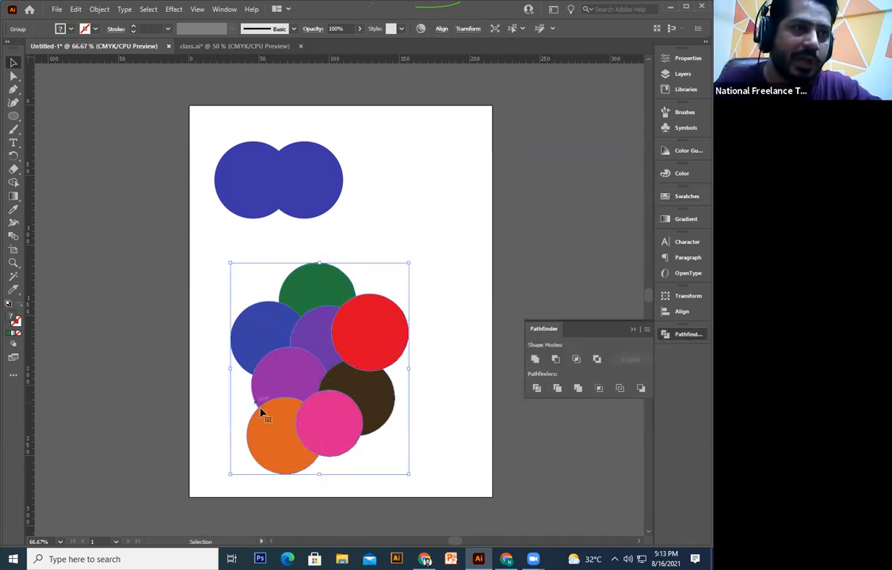
key("a")
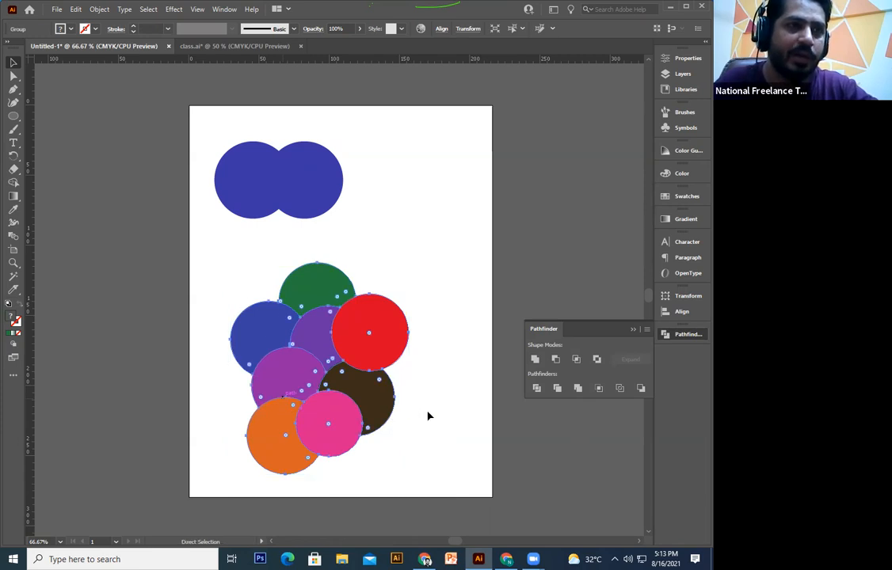
key("ctrl+z")
left_click_drag(209, 282, 447, 508)
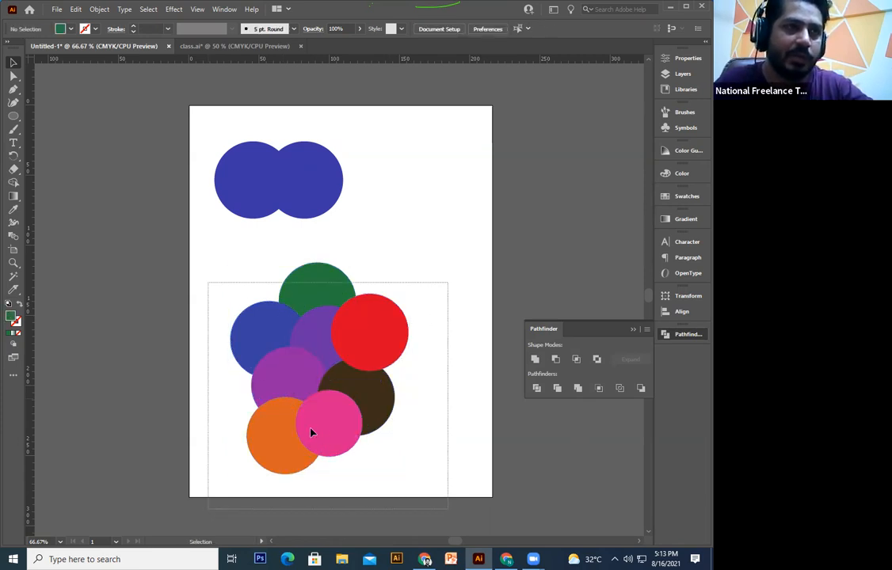
left_click_drag(331, 429, 305, 430)
left_click_drag(381, 263, 342, 309)
Step: Duplicate the cluster to the right and turn the copy into a Pathfinder group
left_click_drag(298, 392, 414, 364)
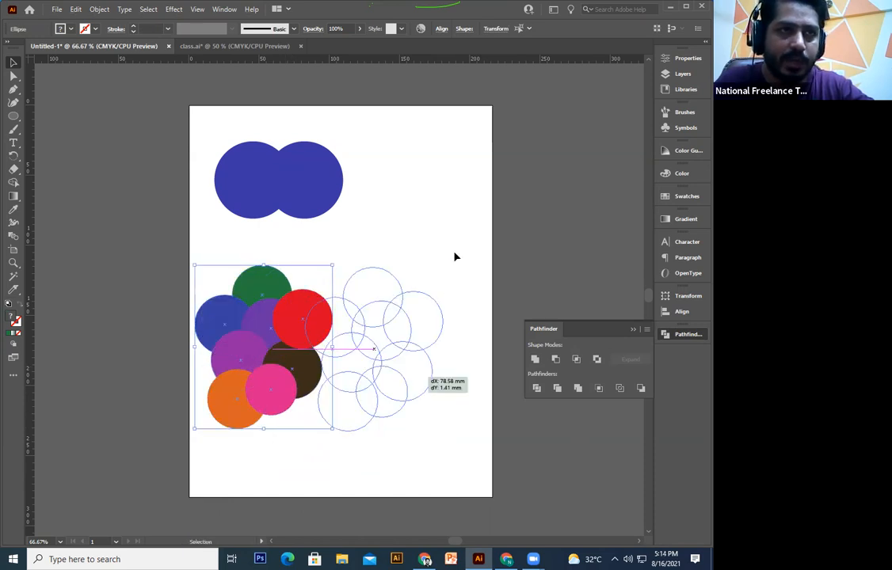
left_click_drag(455, 256, 480, 255)
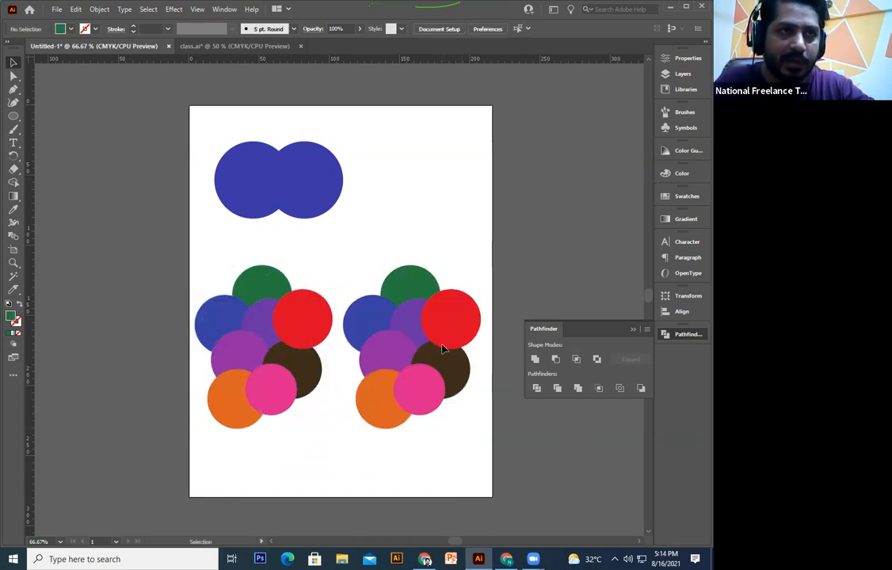
left_click(535, 389)
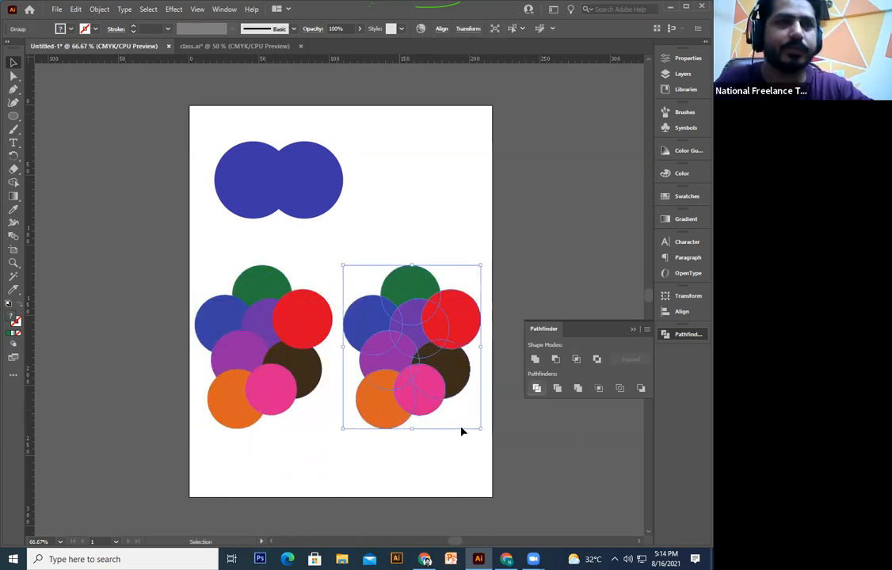
left_click(396, 459)
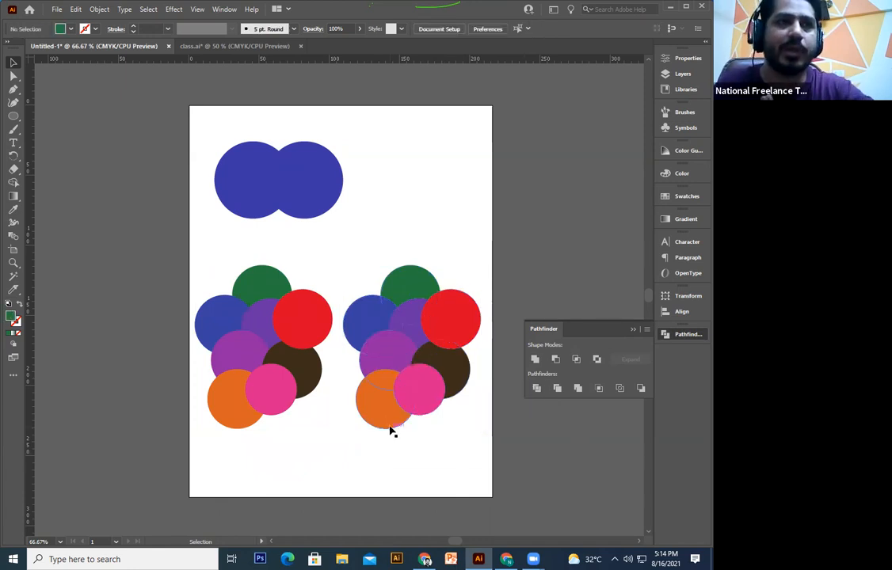
key("ctrl+z")
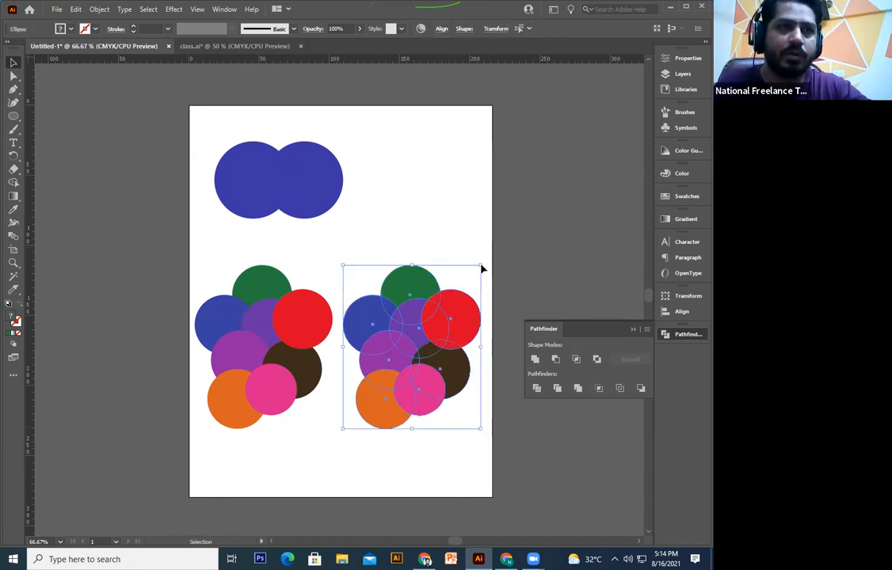
left_click(557, 388)
left_click(498, 467)
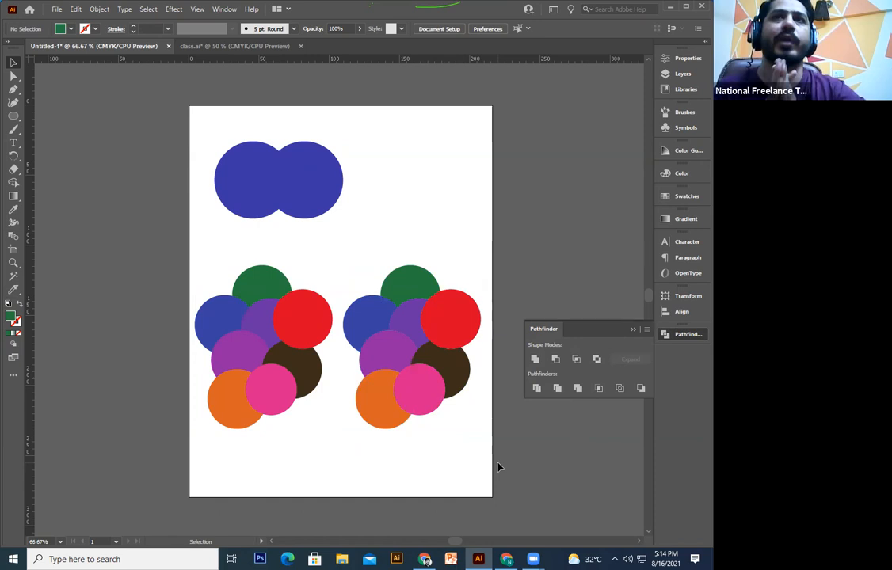
left_click(310, 339)
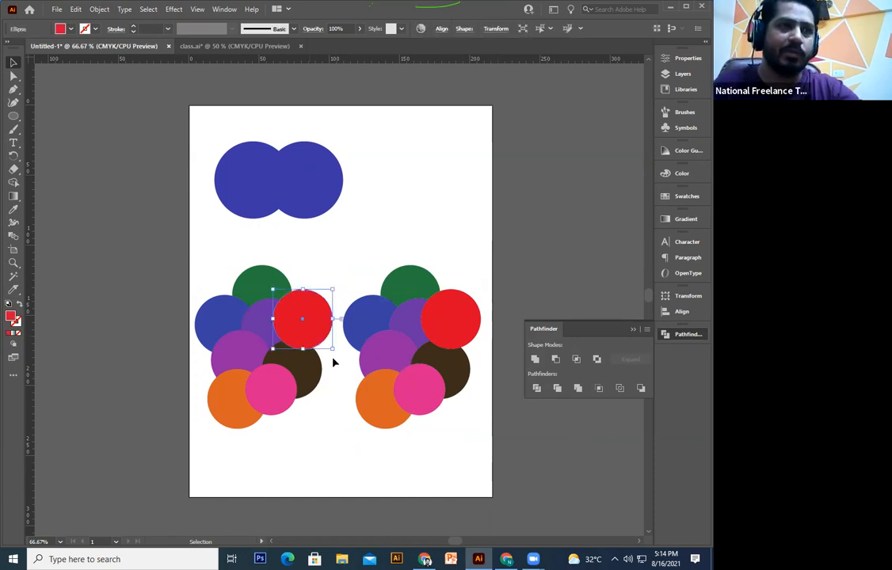
left_click(260, 313)
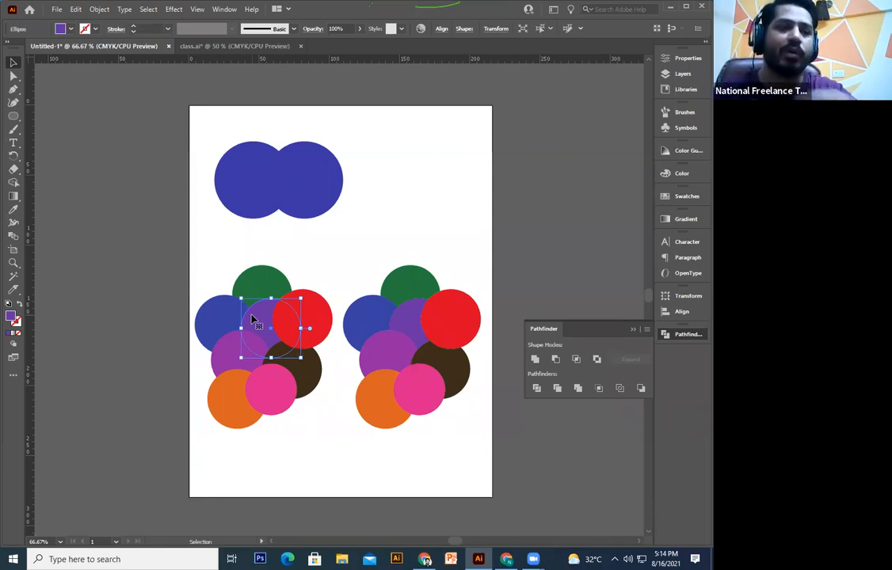
right_click(418, 337)
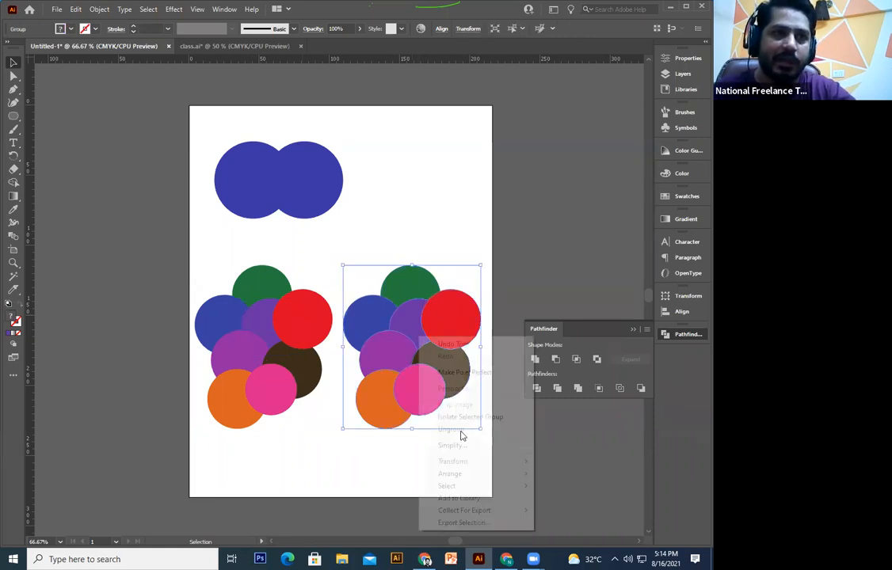
left_click(460, 430)
left_click(412, 332)
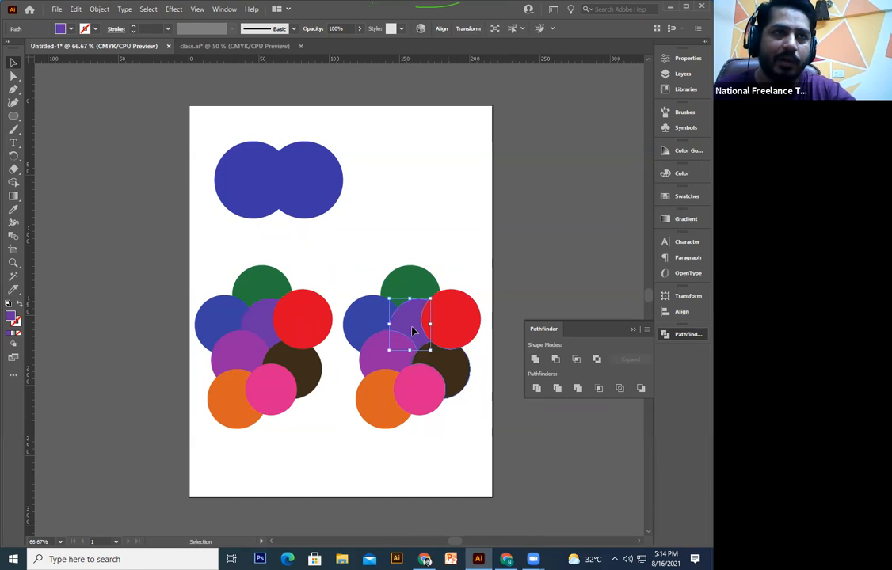
left_click_drag(412, 331, 414, 199)
left_click_drag(265, 333, 266, 212)
left_click(400, 205)
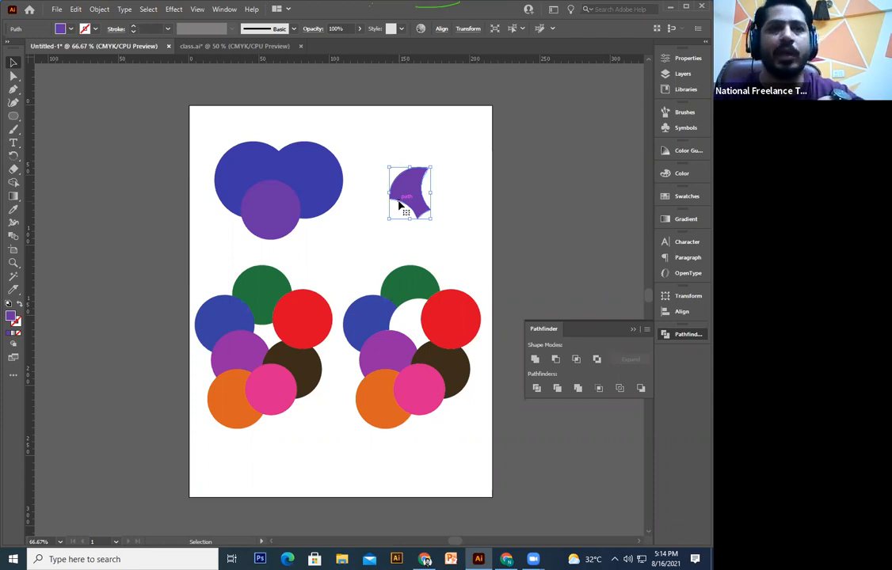
key("ctrl+z")
key("ctrl+z")
key("ctrl+z")
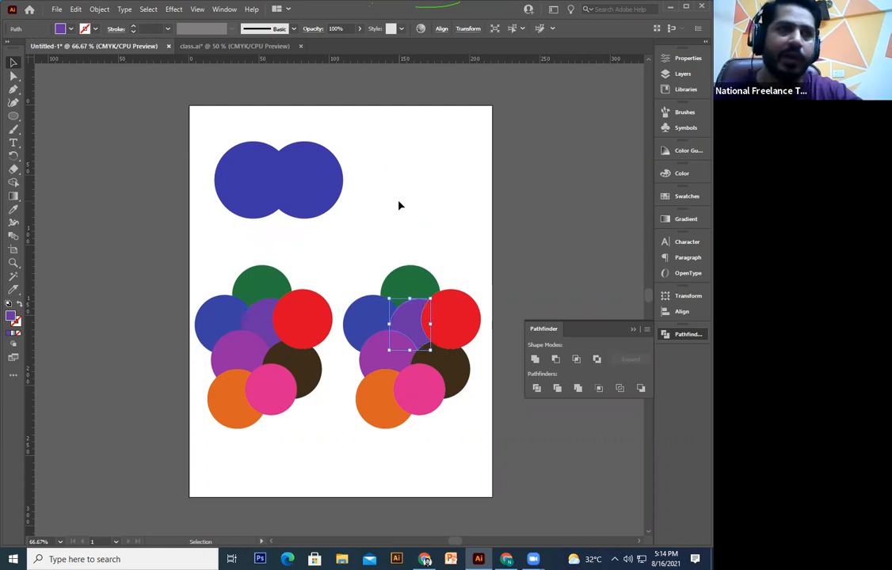
left_click(399, 206)
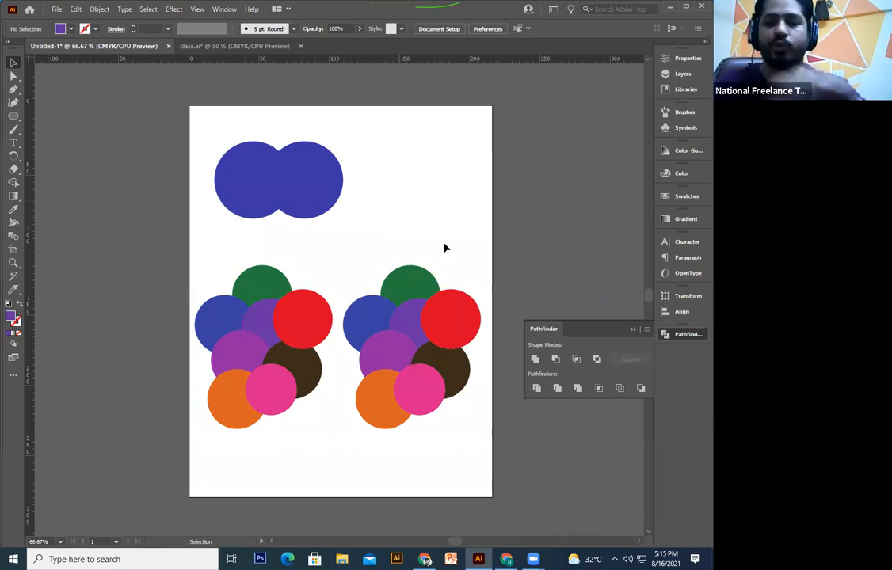
Step: Delete the right circle cluster
key("space")
left_click_drag(376, 282, 359, 288)
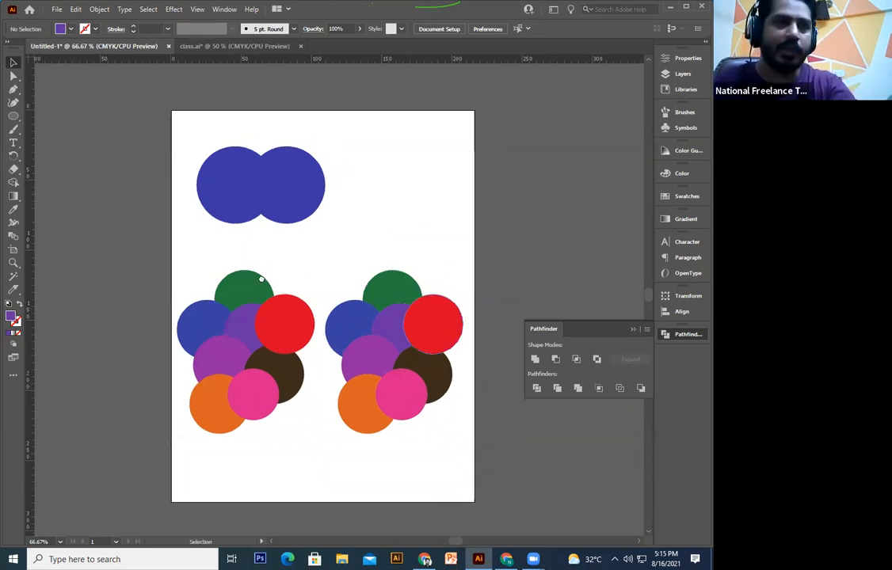
left_click_drag(261, 279, 244, 306)
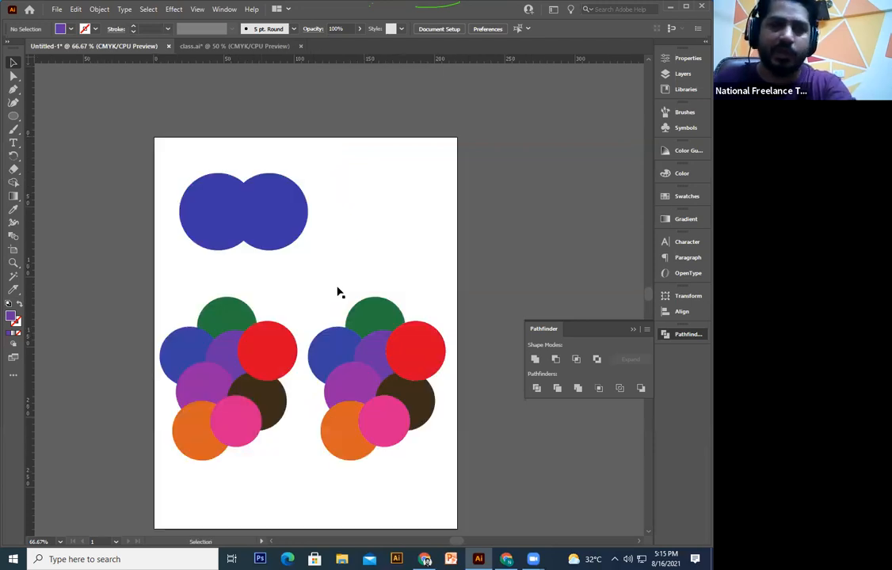
left_click_drag(381, 258, 236, 484)
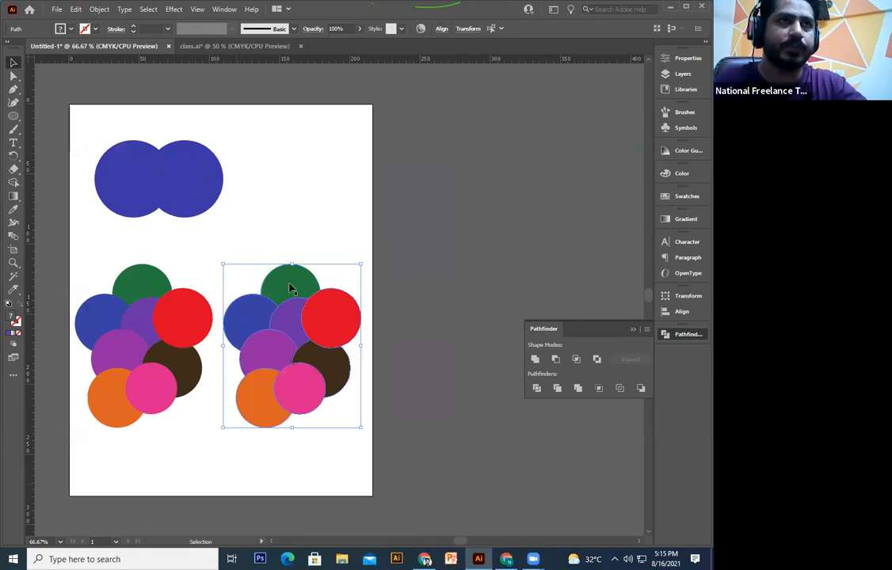
key("Delete")
Step: Select the remaining circle cluster and move it lower on the artboard
scroll(582, 399, "up", 2)
scroll(581, 398, "left", 3)
scroll(583, 393, "down", 2)
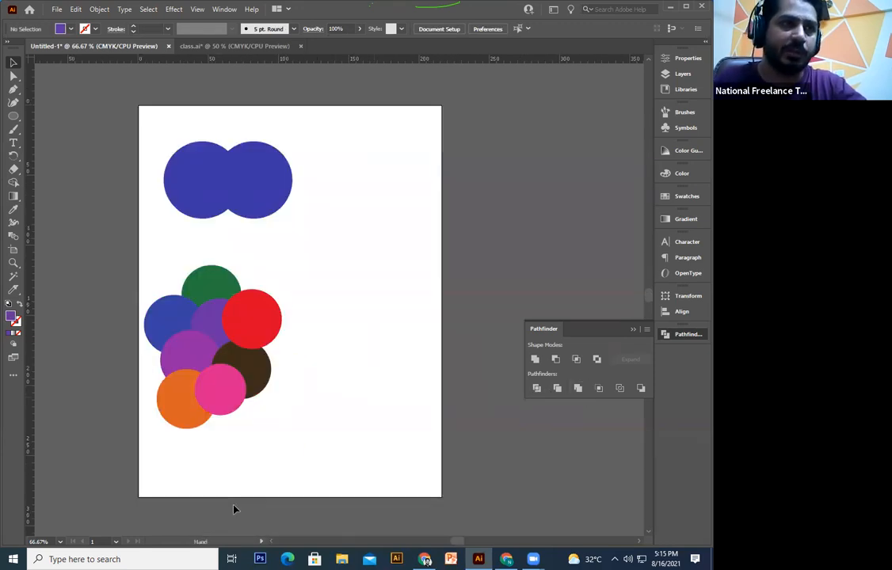
scroll(235, 508, "up", 2)
scroll(214, 513, "left", 1)
left_click_drag(190, 520, 321, 350)
scroll(435, 165, "down", 2)
scroll(434, 166, "right", 1)
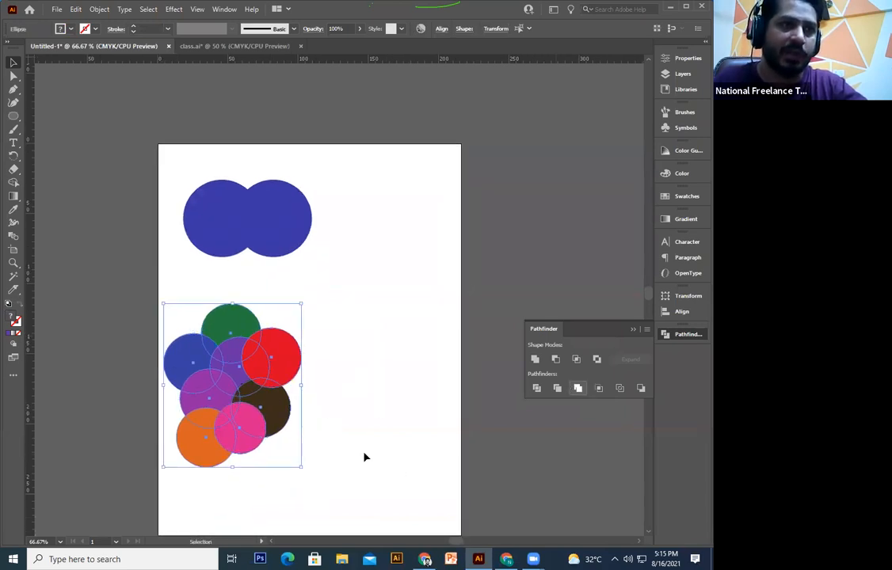
left_click_drag(418, 452, 479, 394)
left_click_drag(317, 389, 350, 463)
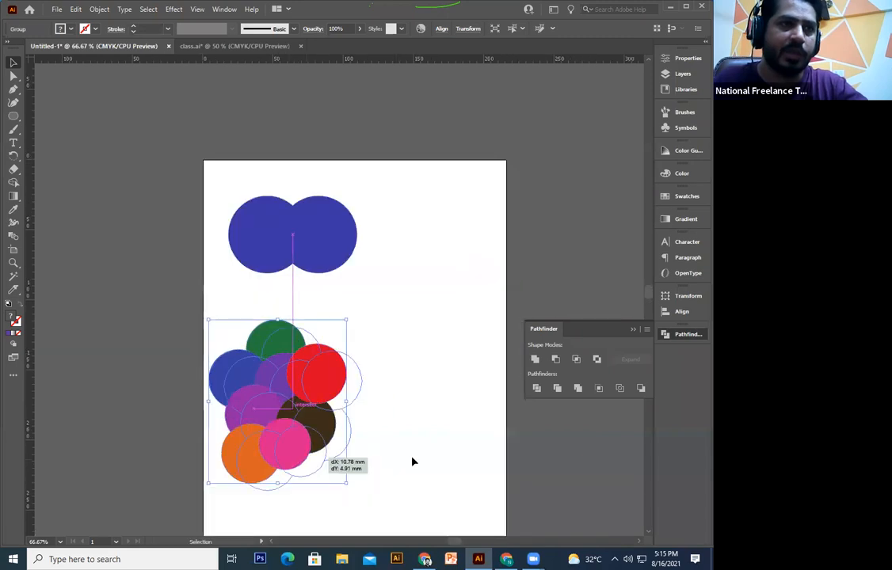
left_click_drag(326, 455, 366, 475)
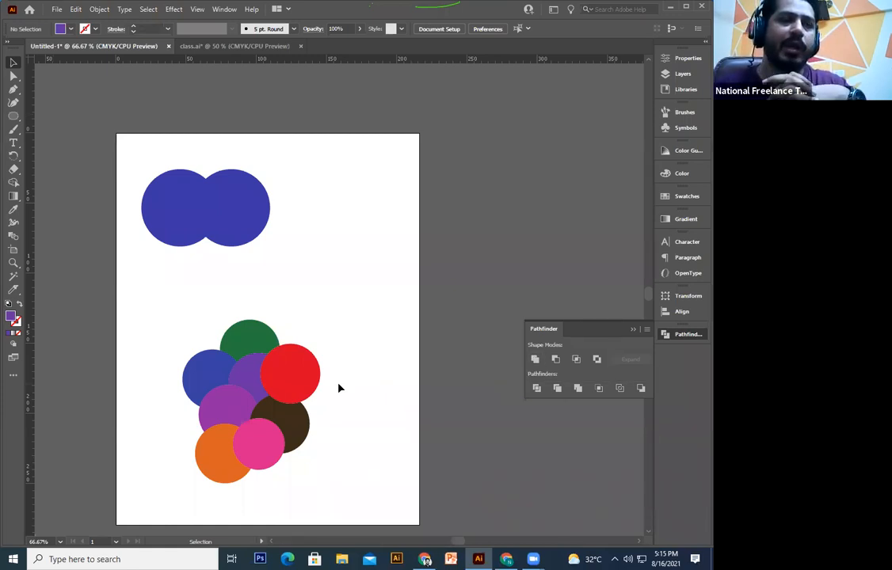
Step: Undo the group's changes back to the separate live circles
left_click_drag(310, 382, 333, 306)
left_click(334, 311)
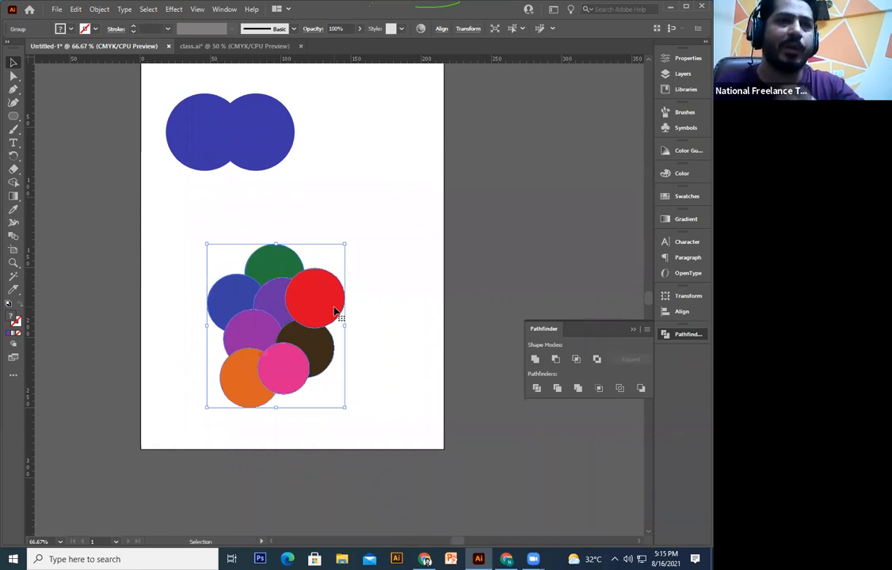
left_click(373, 331)
key("ctrl+z")
key("ctrl+z")
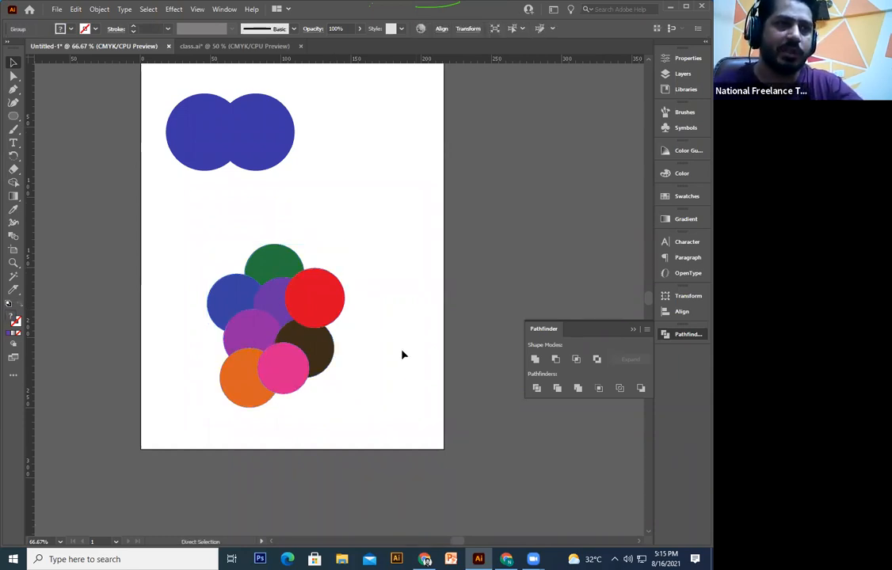
scroll(281, 338, "up", 1)
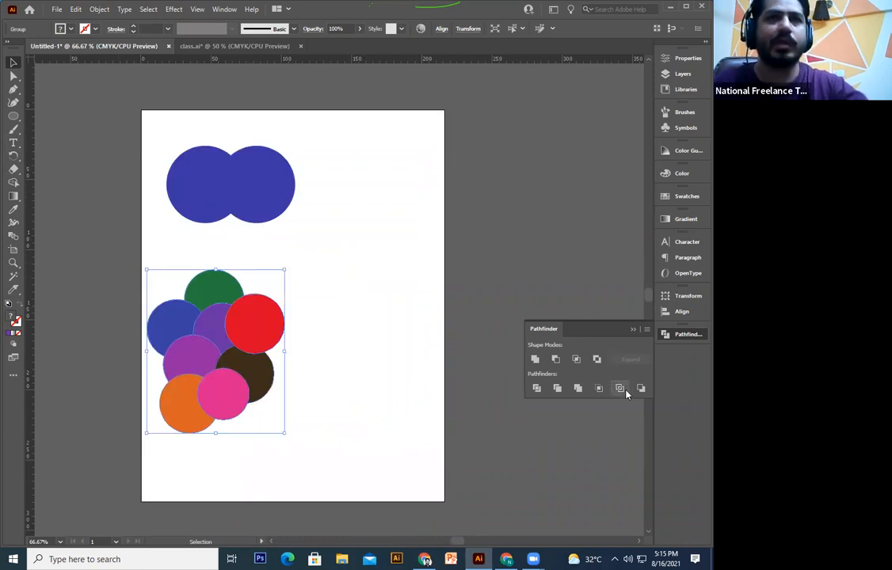
left_click(314, 408)
left_click(274, 378)
key("ctrl+z")
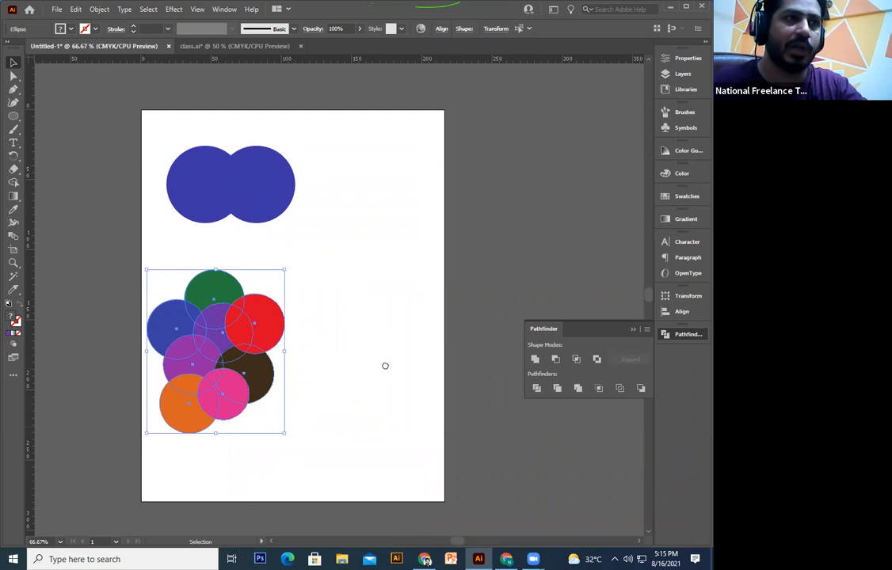
left_click(385, 364)
left_click_drag(384, 364, 382, 390)
Step: Pull the red circle out of the cluster and move the cluster off the artboard's top-left
left_click(202, 241)
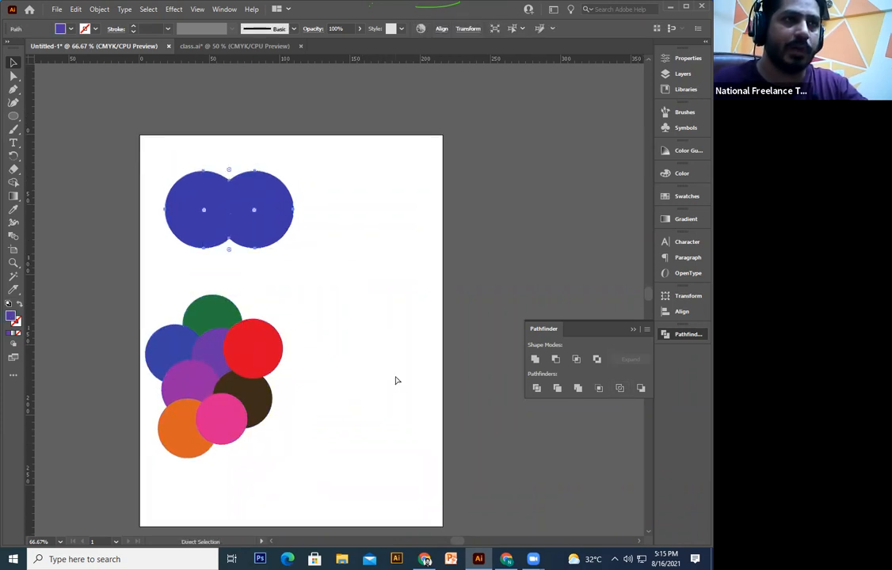
key("ctrl+z")
key("ctrl+z")
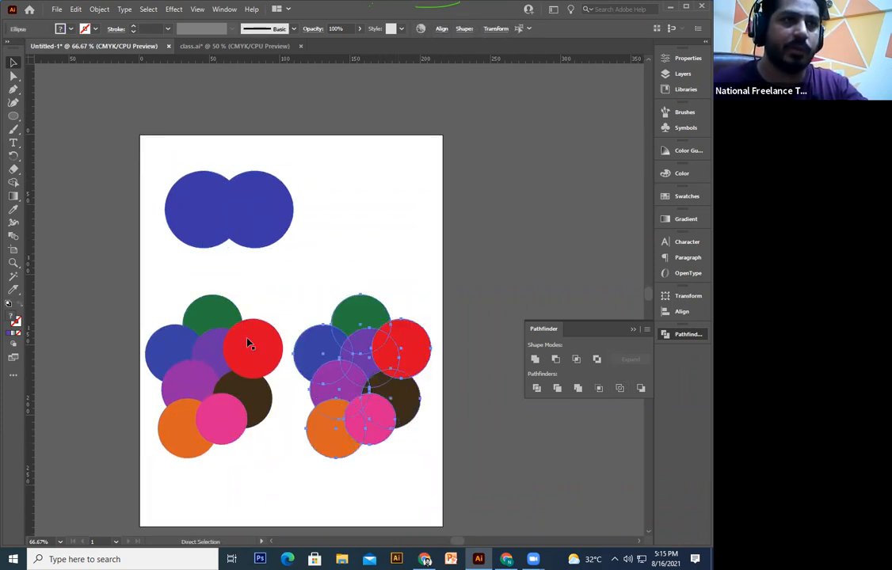
key("ctrl+z")
left_click_drag(259, 348, 356, 289)
left_click_drag(296, 280, 157, 474)
left_click_drag(223, 427, 49, 82)
Step: Enlarge the red circle and recolour the right circle blue with the Eyedropper
left_click(366, 306)
left_click_drag(381, 318, 294, 357)
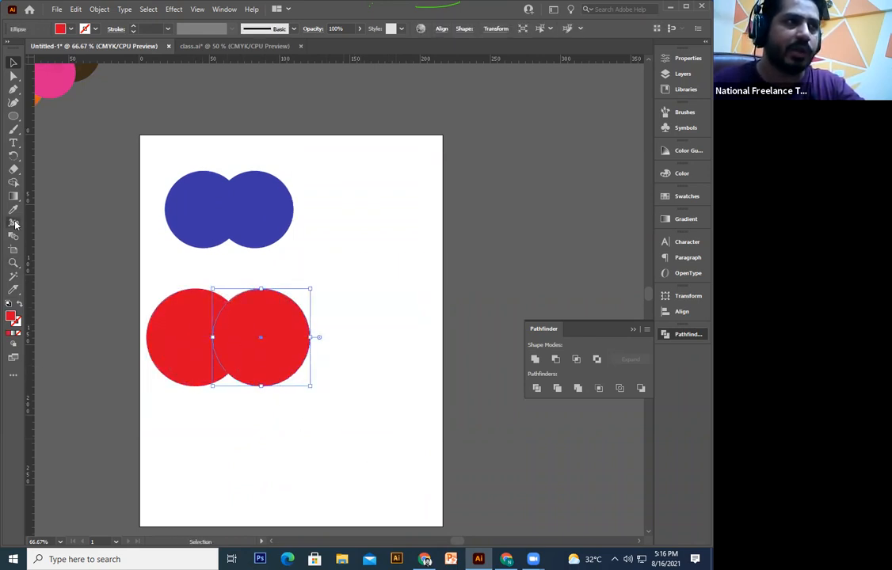
key("i")
left_click(225, 219)
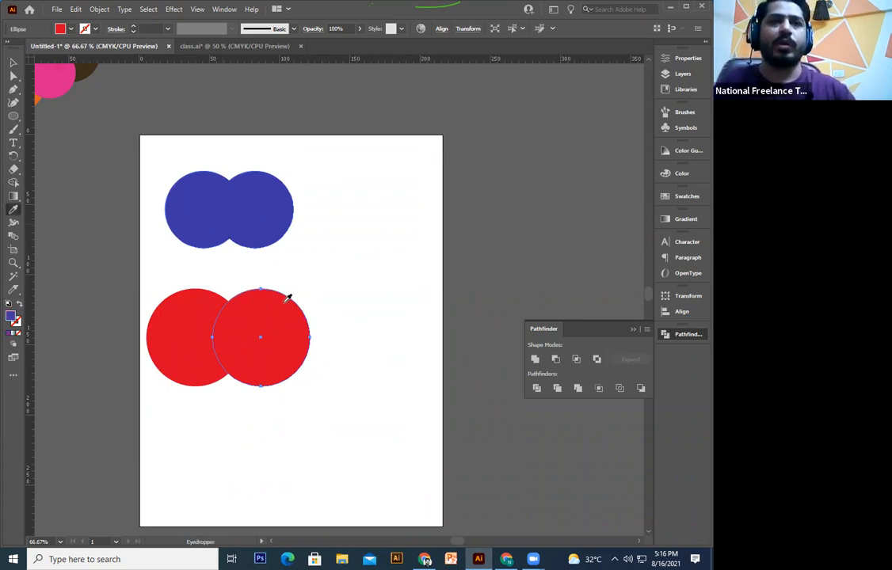
left_click(204, 205)
left_click(12, 61)
Step: Apply Pathfinder Outline to the overlapping red and blue circles
left_click_drag(368, 284, 173, 418)
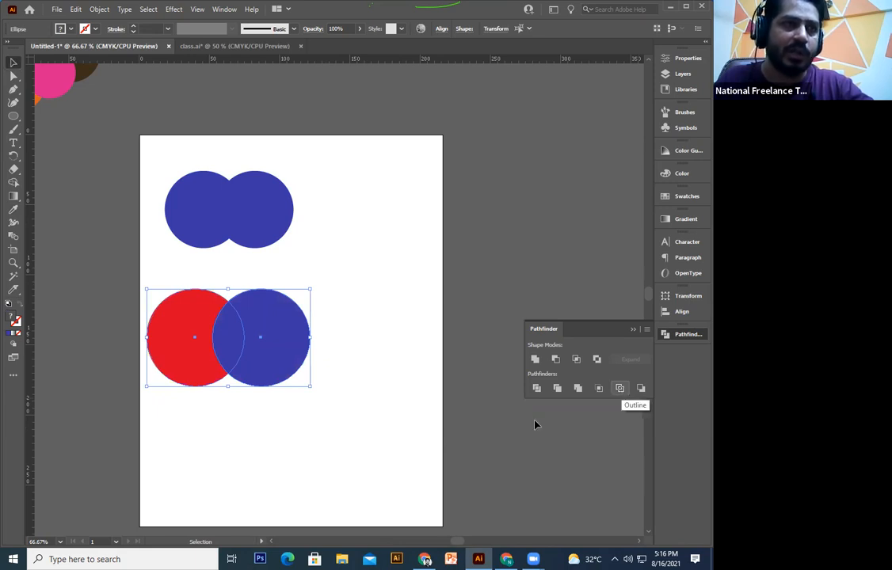
left_click(331, 406)
left_click_drag(284, 380, 358, 388)
left_click_drag(299, 426, 289, 381)
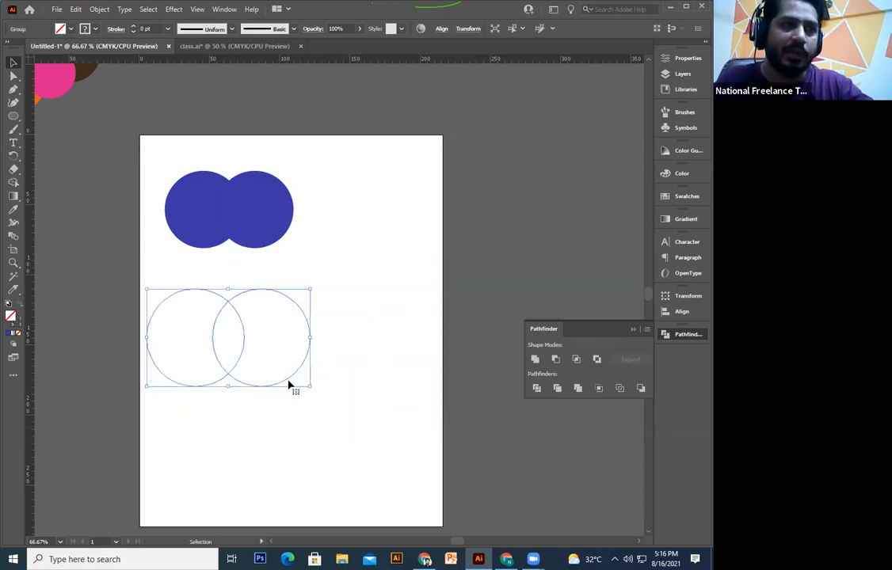
Step: Ungroup the outline result and pull its lens, arc and C-shaped pieces apart
right_click(344, 286)
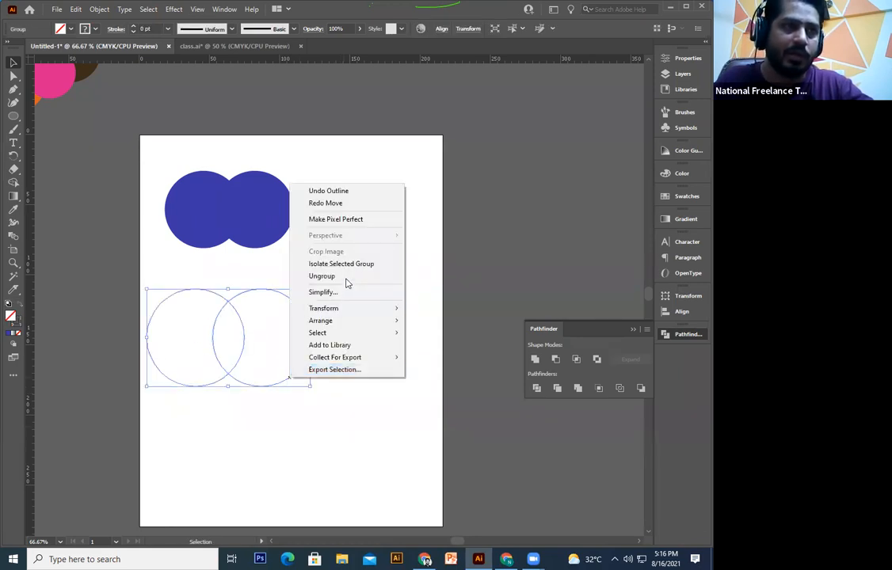
left_click(333, 276)
left_click_drag(222, 339, 281, 338)
left_click(234, 373)
left_click_drag(233, 372, 147, 415)
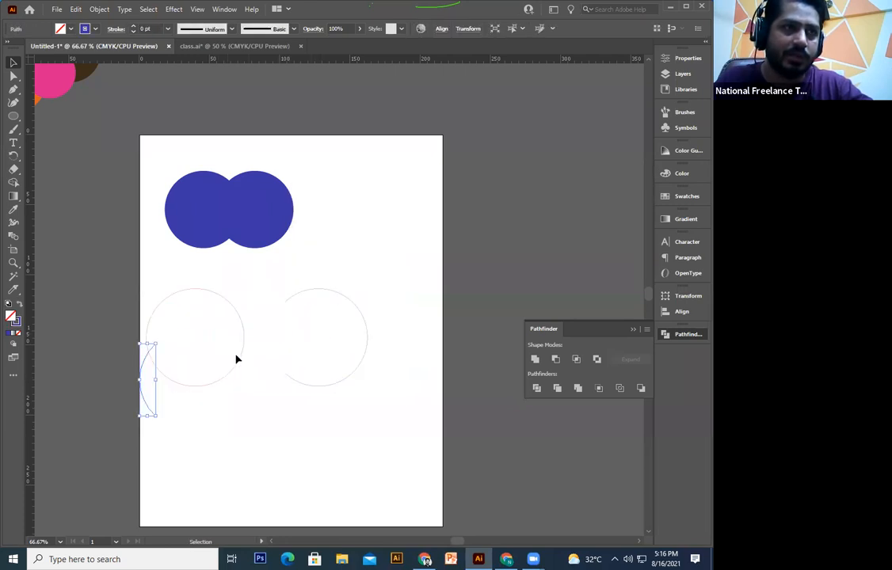
left_click_drag(242, 353, 305, 456)
left_click_drag(209, 384, 280, 452)
Step: Undo the piece moves and select the unfilled circle pair with Direct Selection
key("ctrl+z")
key("ctrl+z")
key("ctrl+z")
key("ctrl+z")
key("ctrl+z")
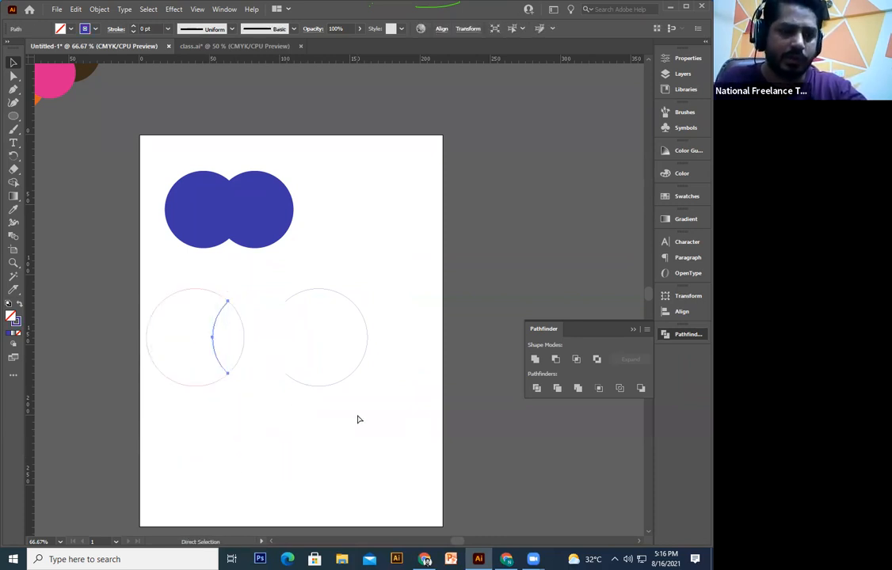
key("ctrl+z")
key("ctrl+z")
key("ctrl+z")
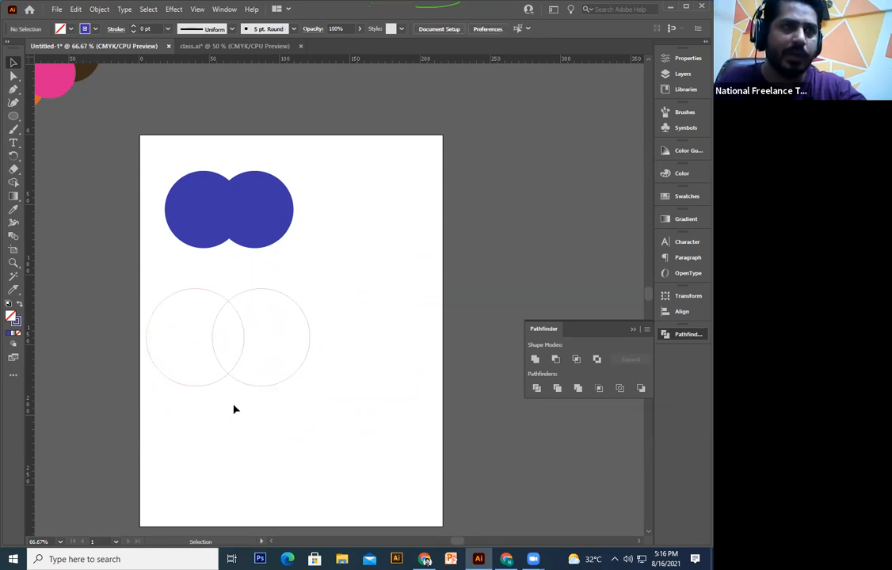
key("ctrl+z")
key("ctrl+z")
key("ctrl+z")
key("ctrl+z")
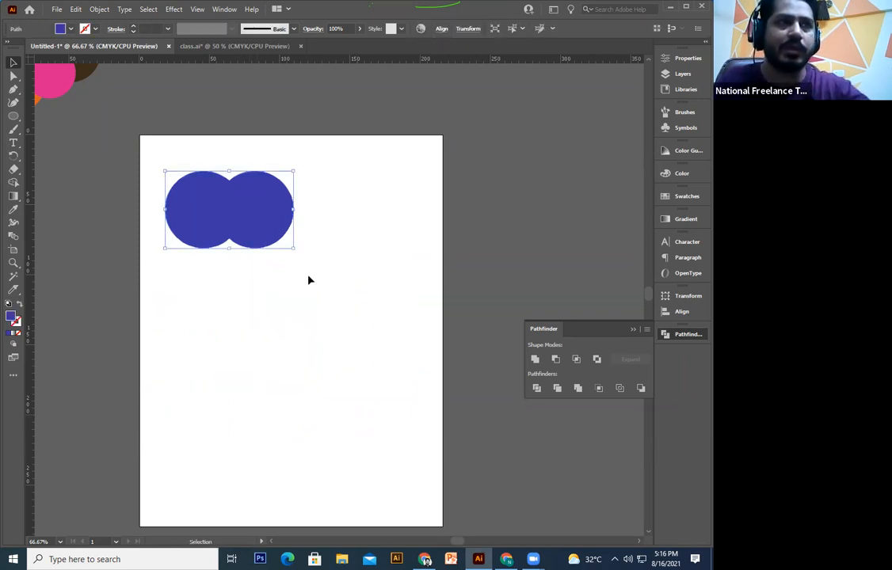
key("a")
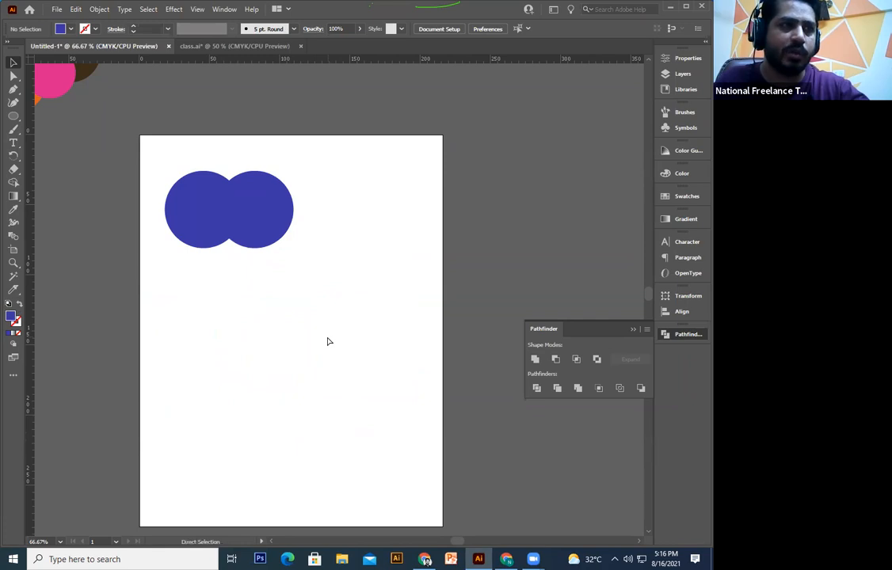
left_click(310, 349)
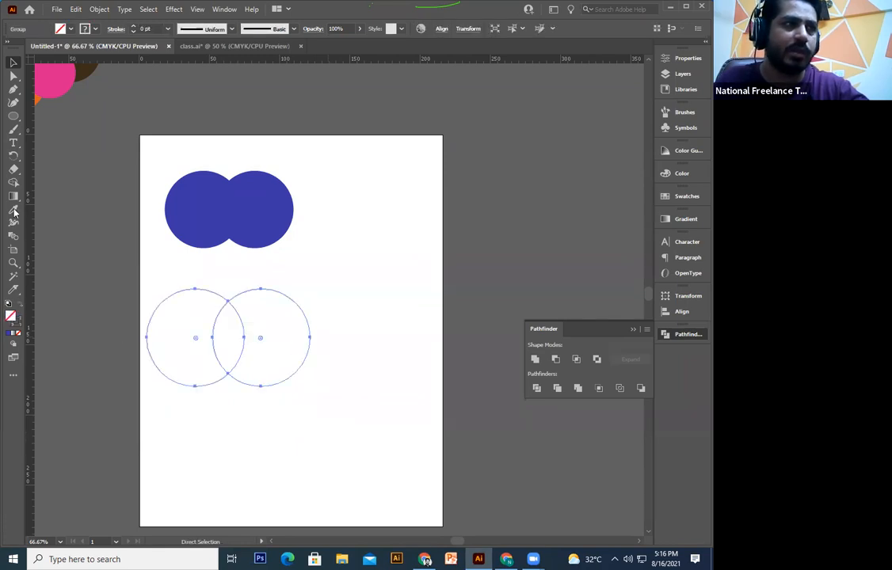
Step: Restore the circles' red and blue fills and move the pair lower
key("ctrl+z")
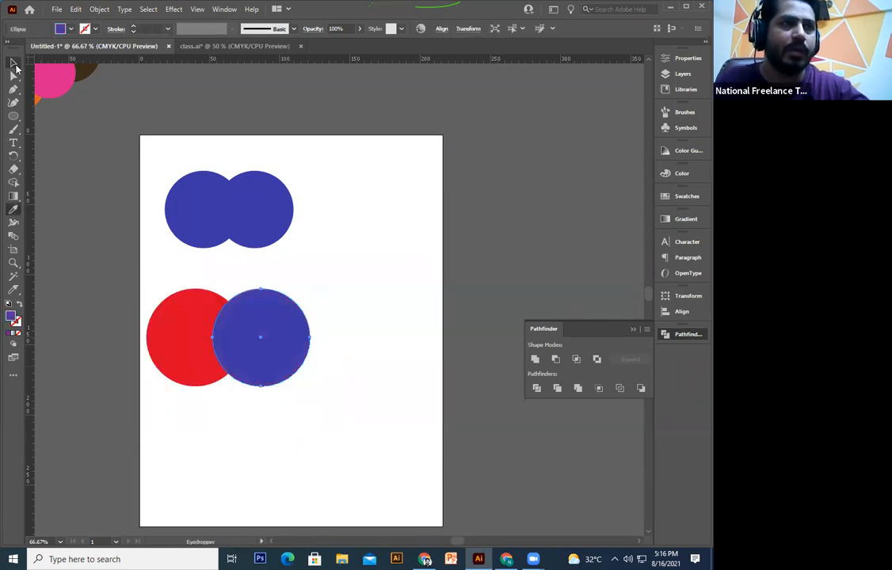
key("v")
left_click_drag(262, 322, 302, 349)
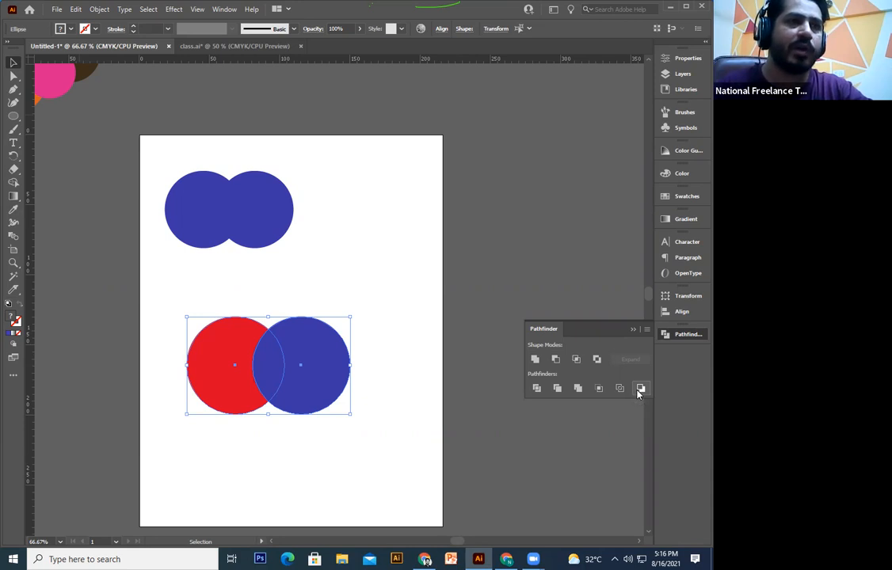
Step: Shift the blue circle over the red one and apply Minus Back to both
left_click_drag(387, 311, 199, 440)
left_click(381, 380)
left_click_drag(317, 375, 283, 370)
left_click_drag(348, 450, 239, 306)
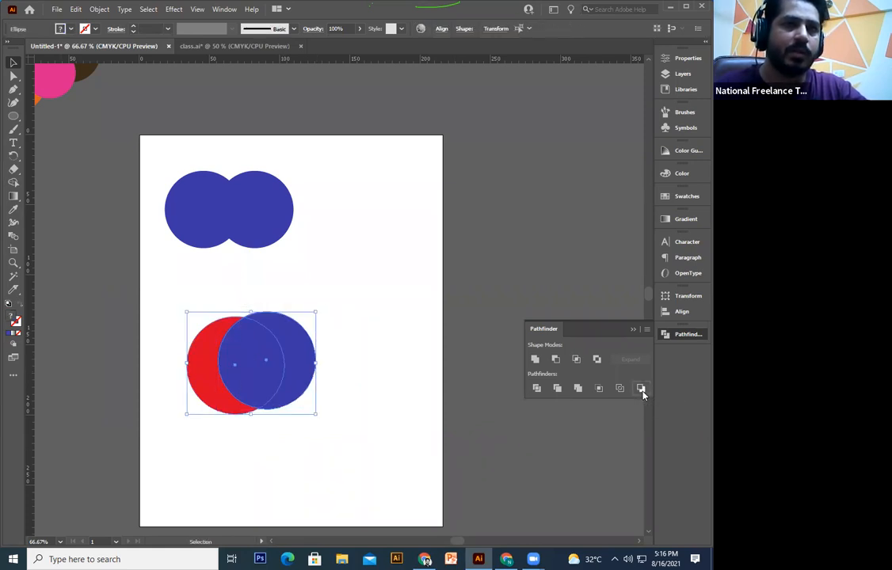
left_click(641, 389)
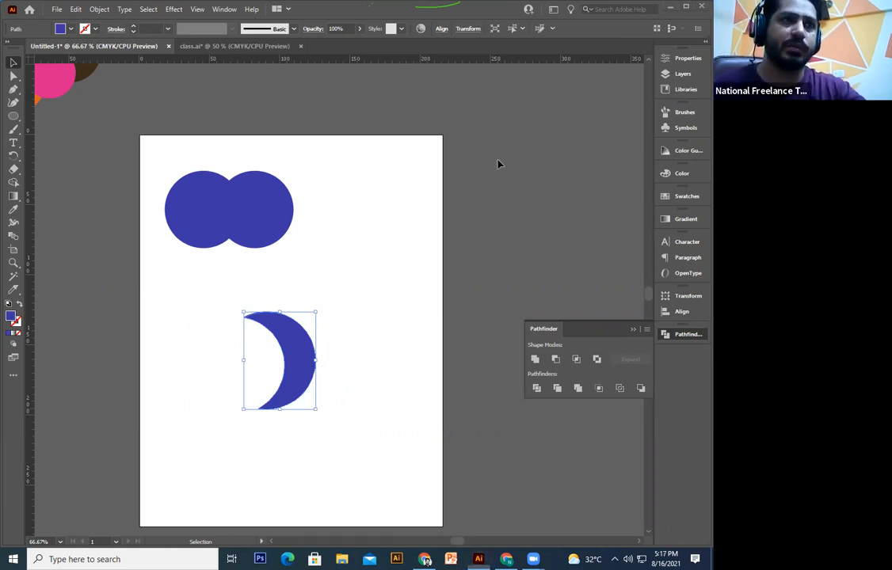
Step: Delete the blue shapes and draw a blue rectangle on the artboard
key("ctrl+a")
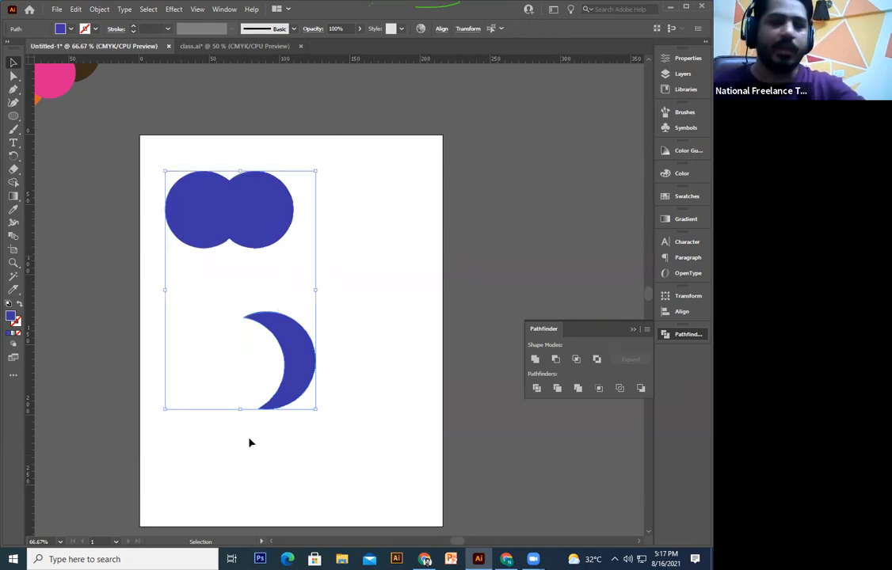
key("Delete")
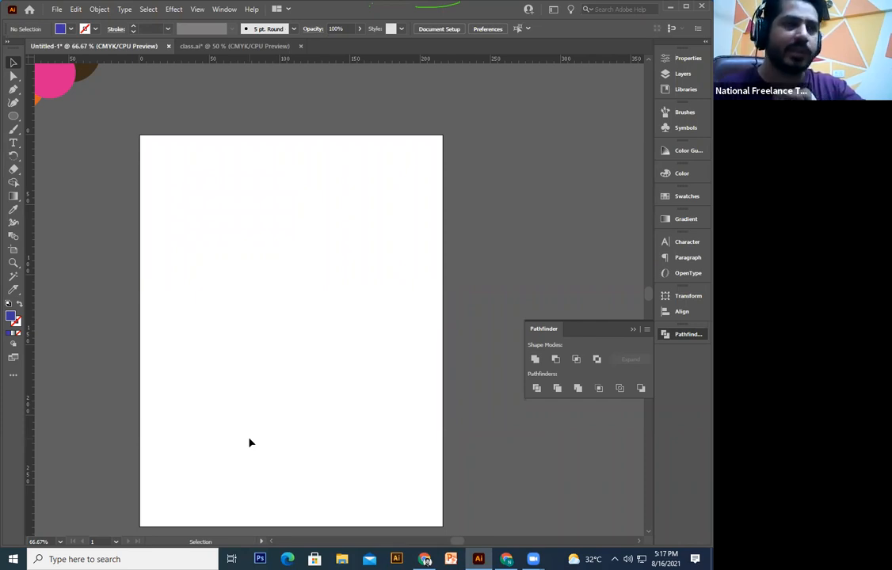
left_click_drag(19, 116, 48, 116)
left_click_drag(173, 188, 404, 356)
left_click(13, 62)
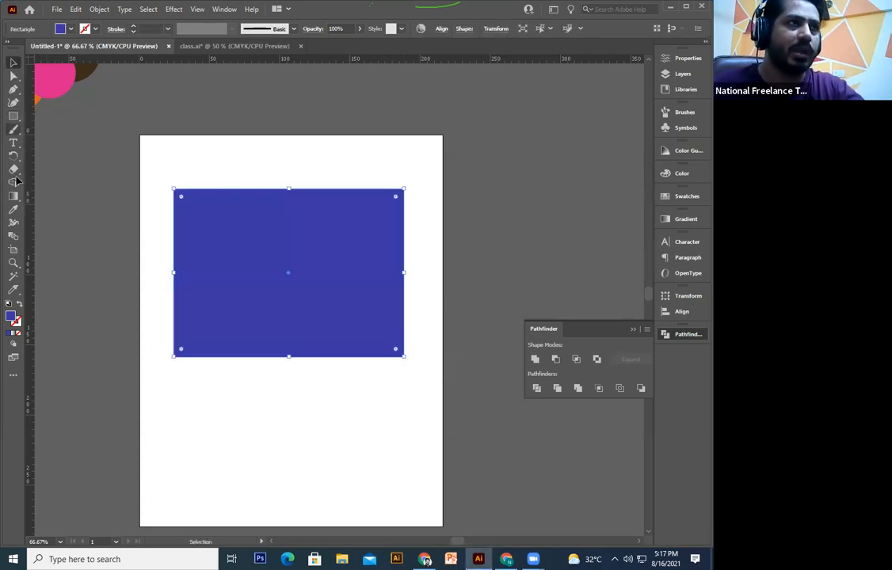
Step: Place an enlarged pink circle on the rectangle's top-left corner and bring it to front
left_click_drag(51, 86, 164, 205)
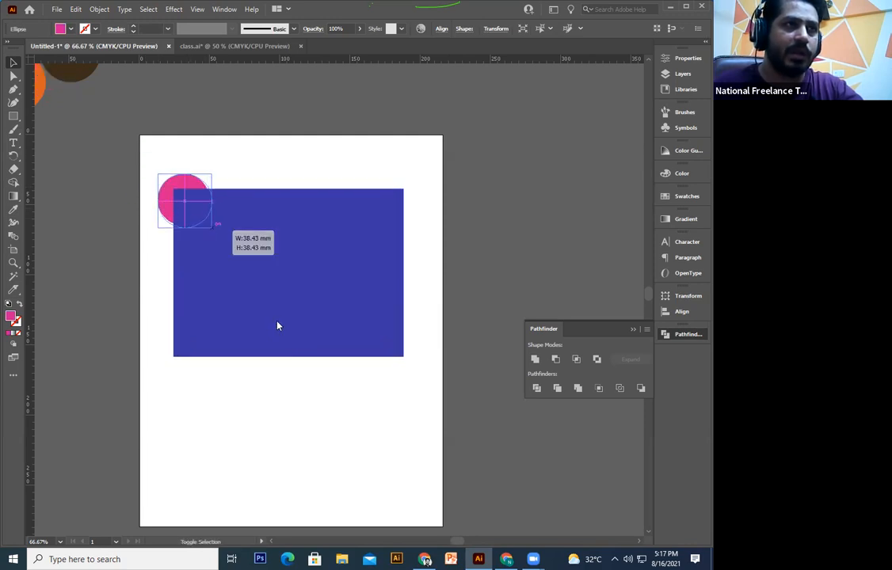
left_click_drag(212, 227, 264, 307)
right_click(164, 201)
mouse_move(275, 404)
left_click(317, 403)
Step: Add resized pink circle copies at the top, top-right and lower-right of the rectangle
left_click_drag(349, 231, 298, 231)
left_click_drag(392, 282, 420, 277)
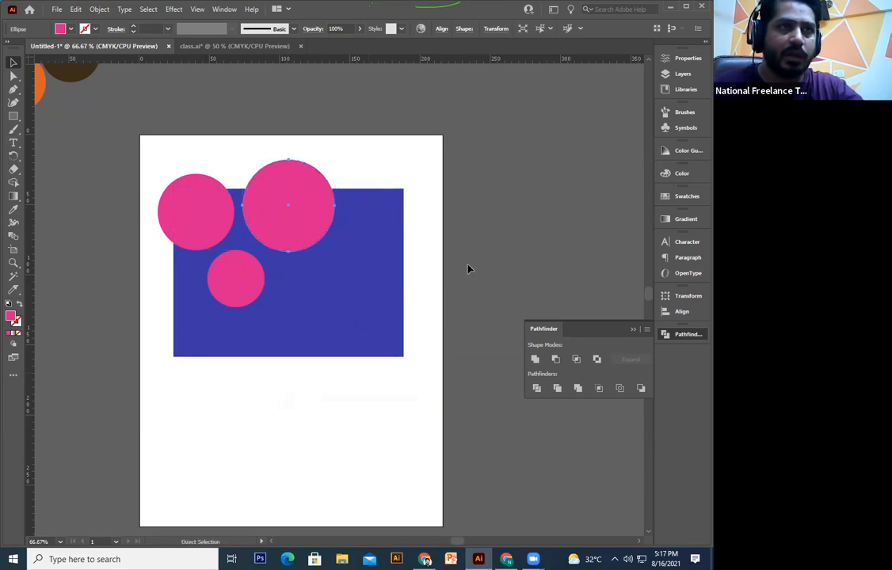
left_click_drag(441, 218, 429, 237)
left_click_drag(382, 278, 337, 338)
left_click_drag(386, 356, 432, 402)
left_click_drag(358, 348, 319, 335)
left_click_drag(393, 391, 418, 415)
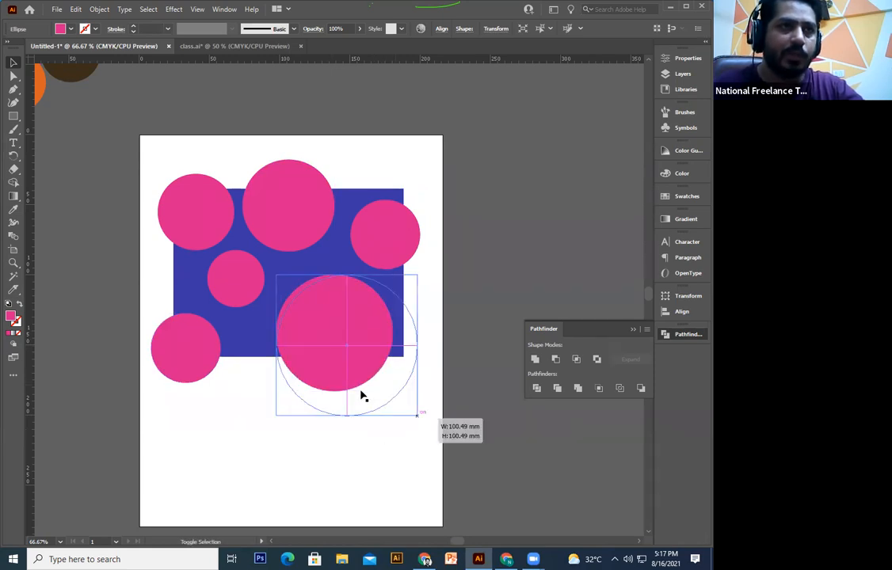
left_click(400, 446)
left_click(303, 380)
left_click_drag(277, 416, 339, 371)
left_click_drag(382, 310, 381, 323)
left_click(309, 408)
Step: Add a small circle copy at lower right, then select the rectangle and all seven circles
key("ctrl+z")
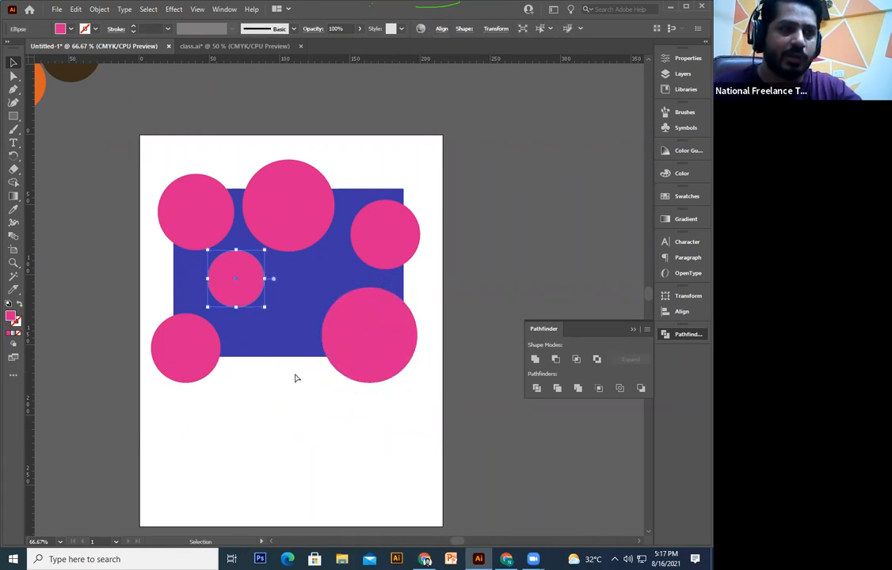
left_click_drag(238, 286, 302, 305)
left_click(308, 420)
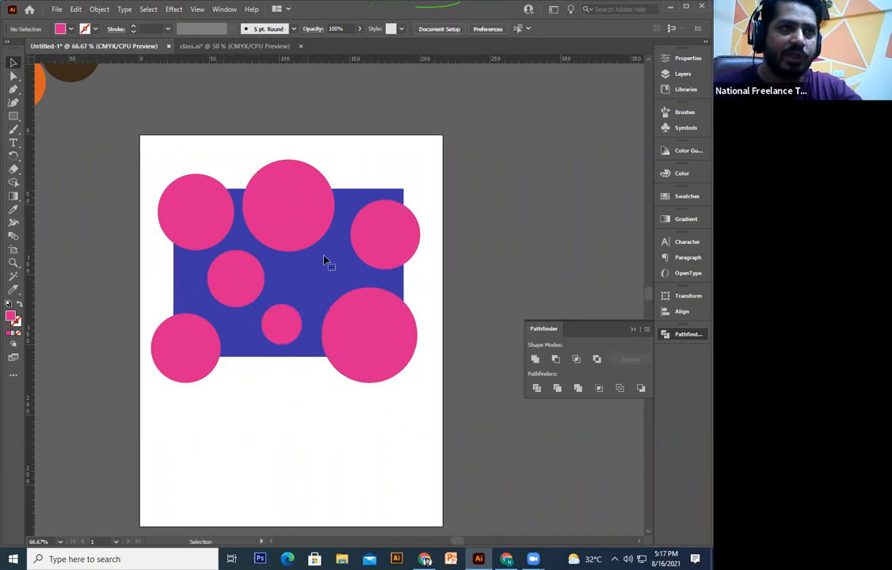
left_click(324, 262)
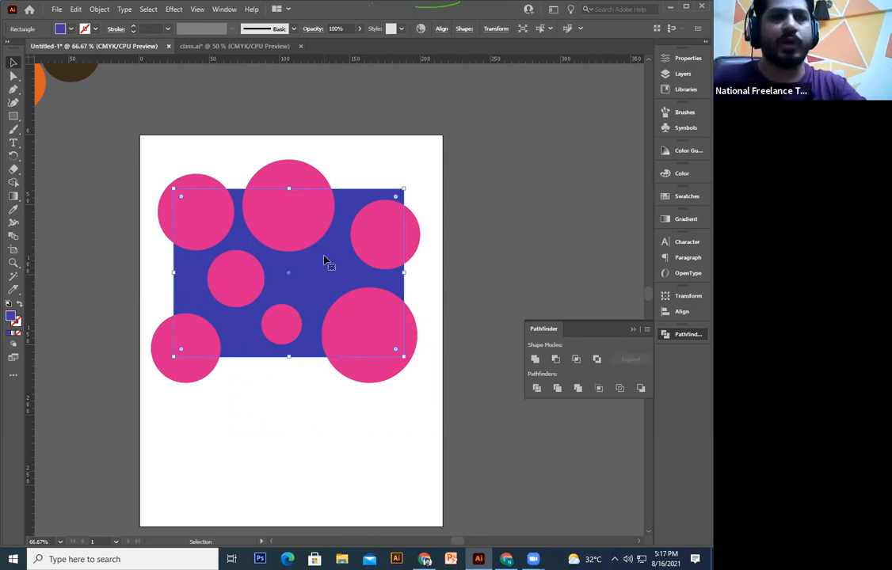
left_click(379, 458)
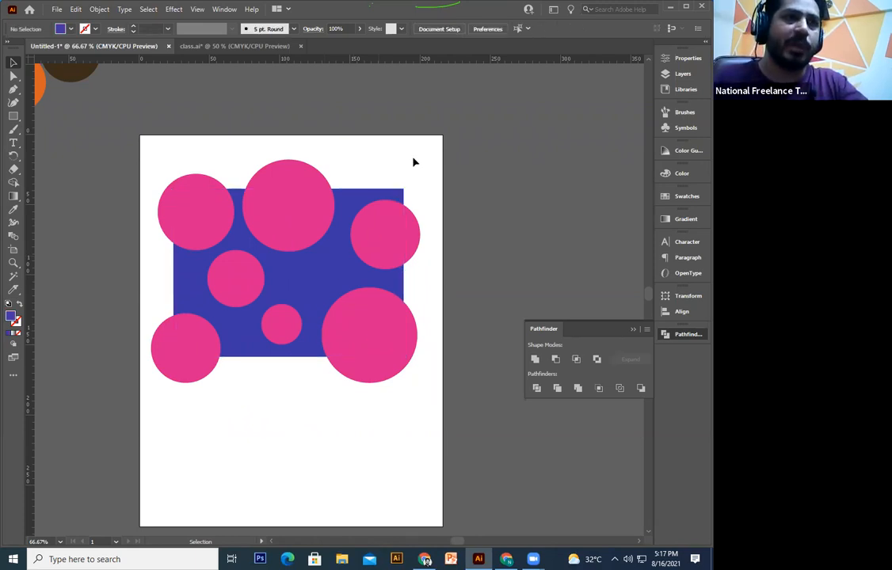
left_click_drag(431, 148, 171, 413)
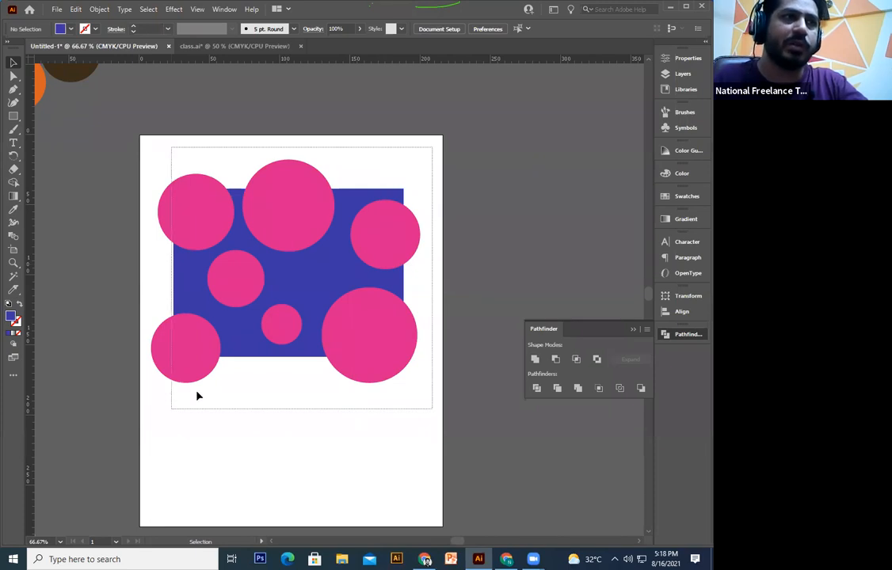
Step: Remove all seven pink circle regions from the rectangle with the Shape Builder
left_click(13, 183)
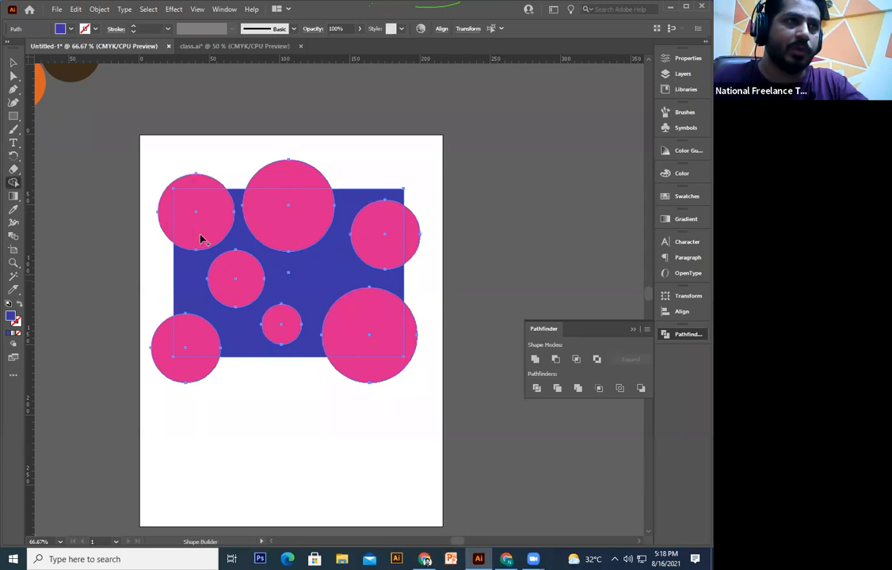
left_click(200, 236, "alt")
left_click(191, 185, "alt")
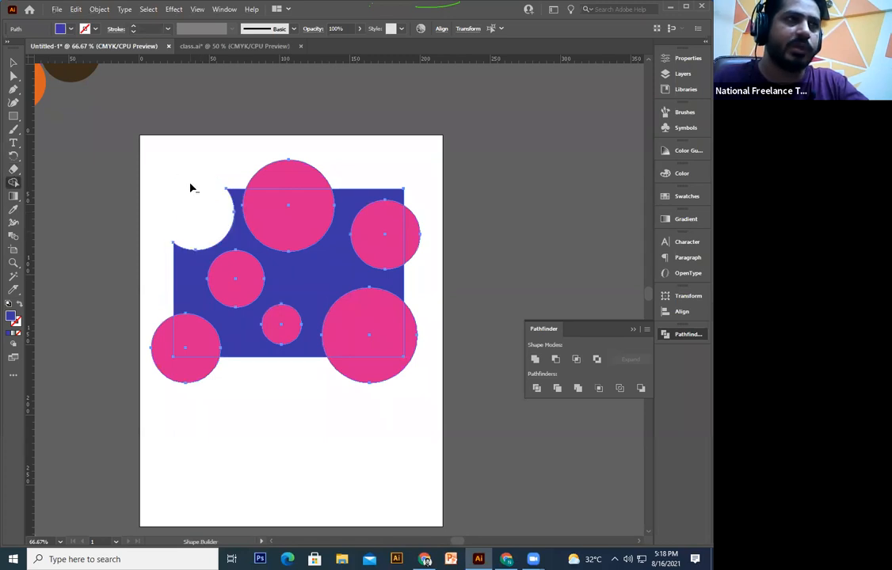
left_click(301, 227, "alt")
left_click(305, 180, "alt")
left_click(409, 257, "alt")
left_click(364, 251, "alt")
left_click(235, 279, "alt")
left_click(279, 326, "alt")
left_click(372, 348, "alt")
left_click(413, 339, "alt")
left_click(163, 371, "alt")
left_click(198, 343, "alt")
Step: Undo the Shape Builder edits, then apply Minus Front to the rectangle and all circles
key("ctrl+z")
key("ctrl+z")
key("ctrl+z")
key("ctrl+z")
key("ctrl+z")
key("ctrl+z")
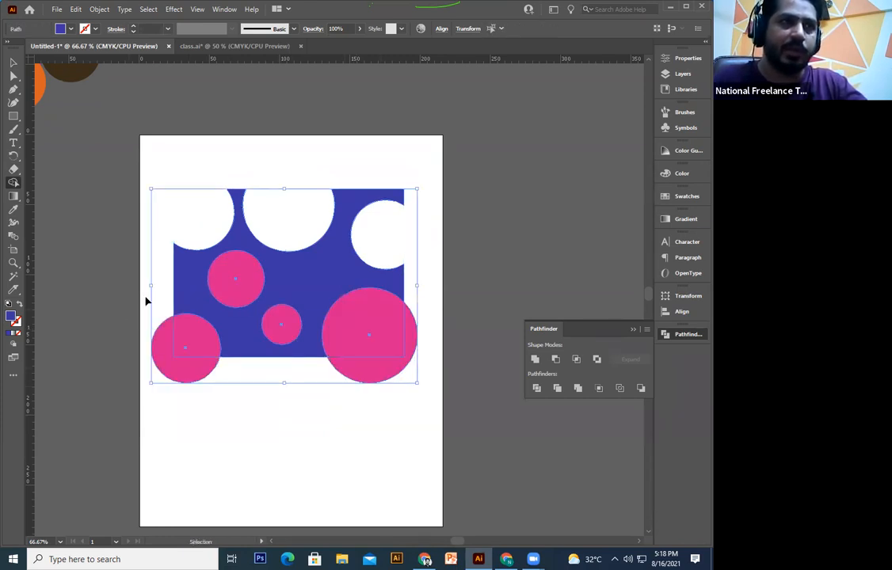
key("ctrl+z")
key("ctrl+z")
key("ctrl+z")
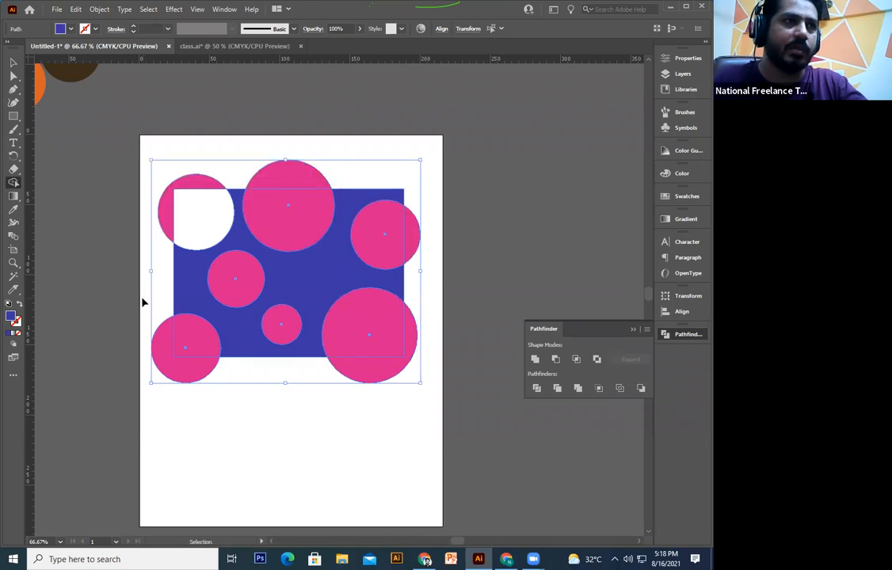
key("ctrl+z")
key("v")
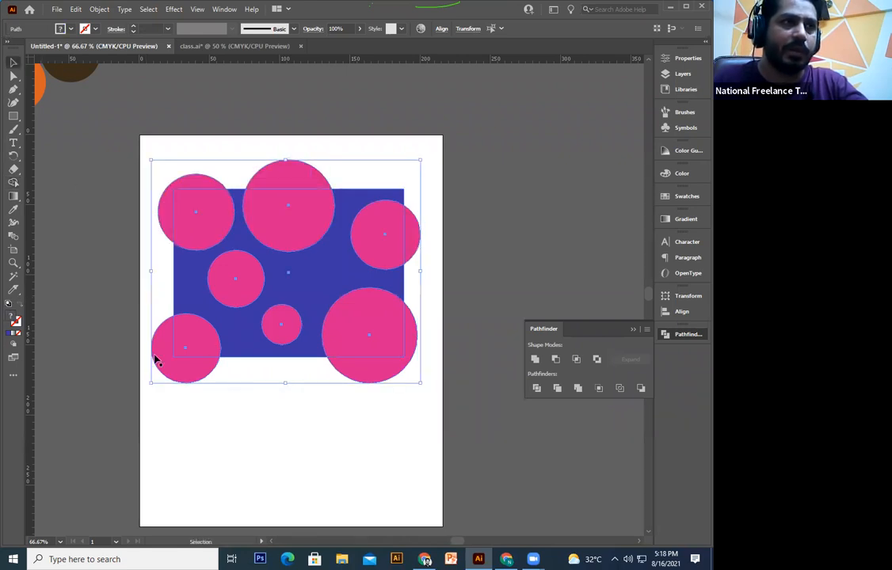
left_click(460, 150)
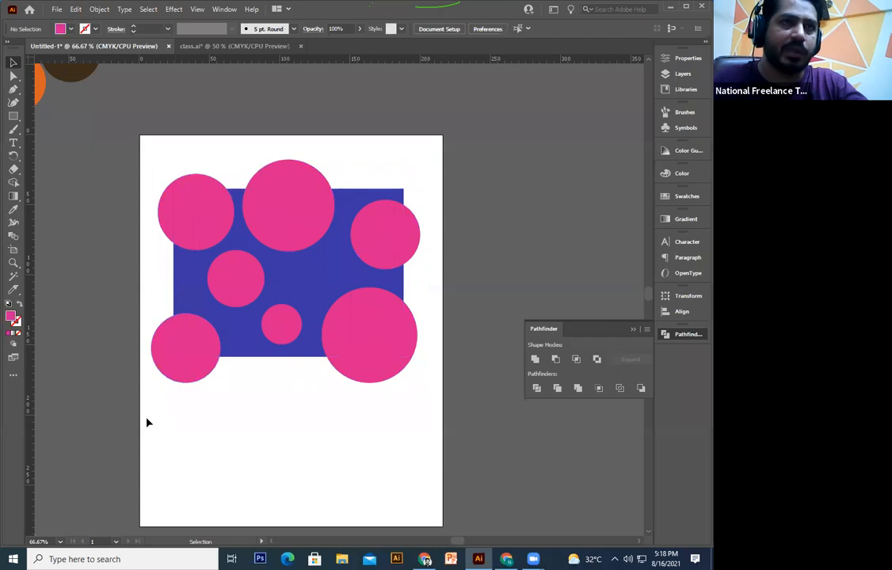
left_click_drag(147, 422, 535, 342)
left_click(560, 364)
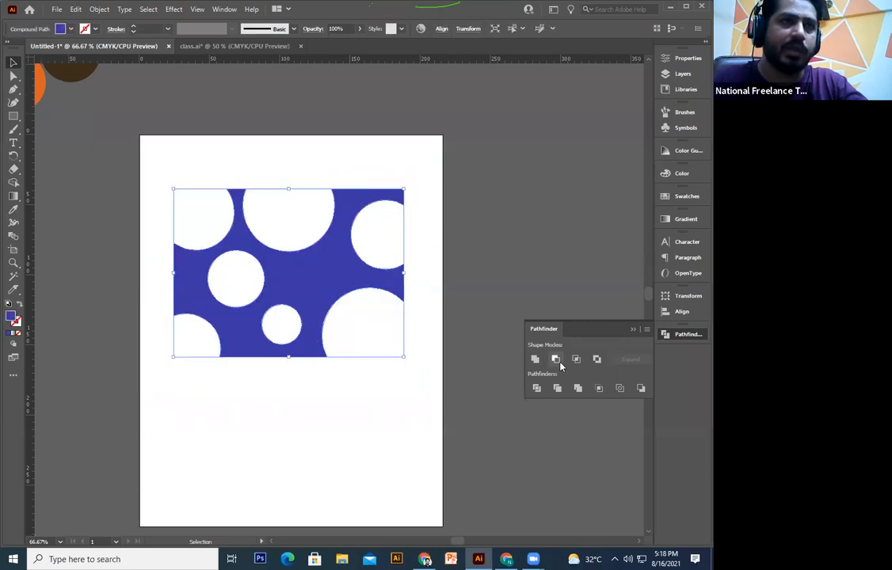
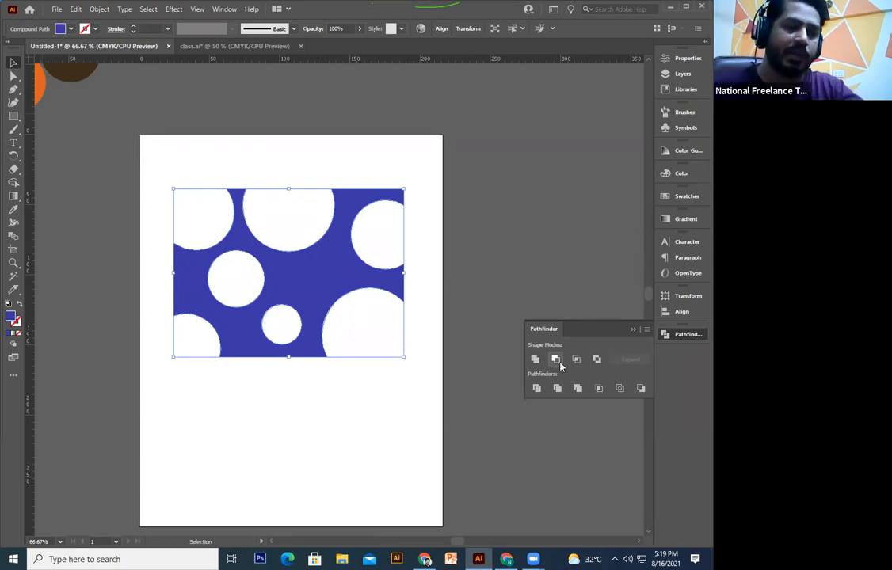
Step: Undo Minus Front and Divide the rectangle and all circles into separate pieces
left_click(359, 446)
key("ctrl+z")
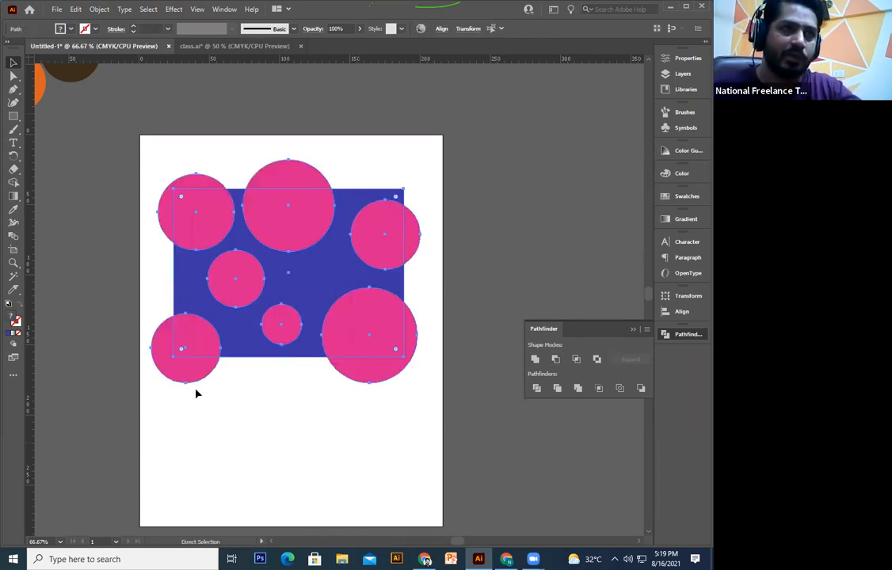
left_click(537, 412)
key("ctrl+a")
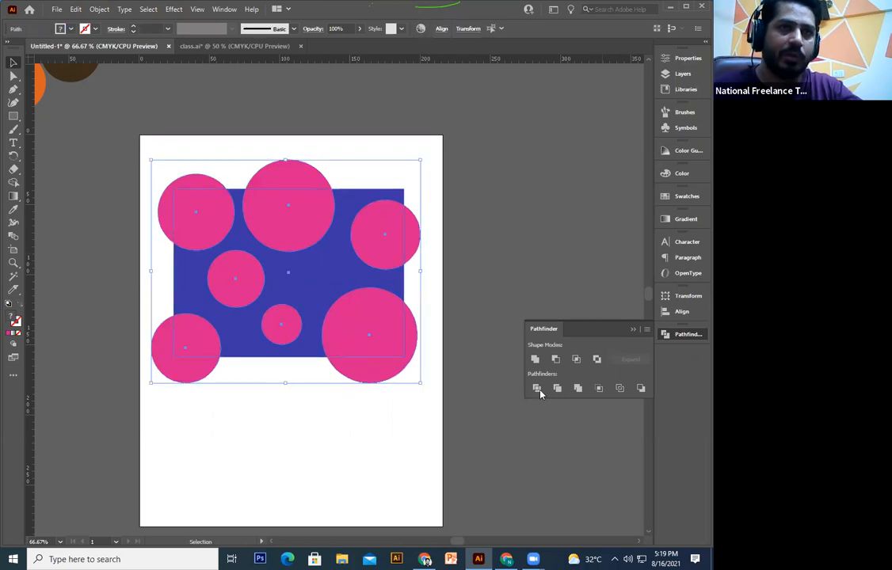
left_click(538, 389)
Step: Ungroup the divided pieces so each can be selected individually
left_click(309, 481)
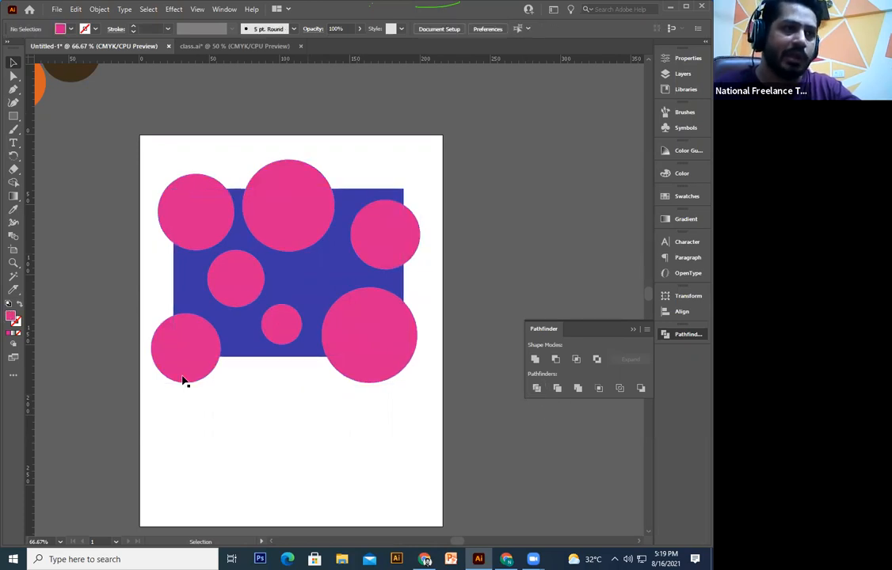
left_click(194, 340)
right_click(343, 352)
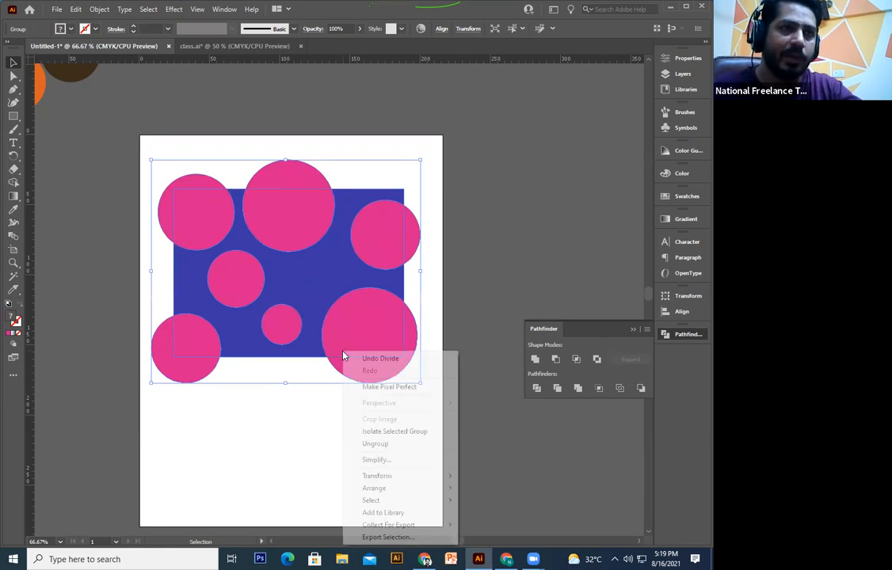
key("Return")
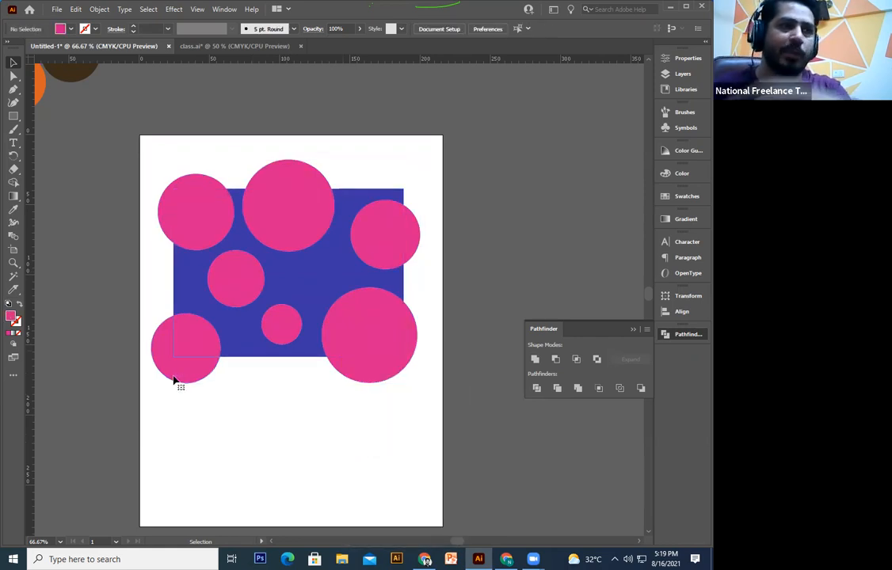
Step: Delete the five circle pieces sticking out beyond the rectangle's edges
left_click(173, 382)
key("Delete")
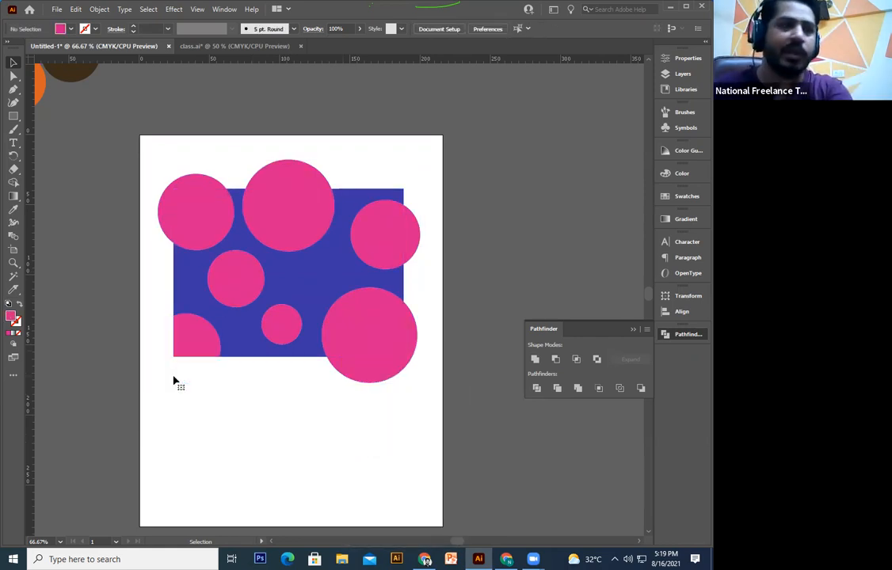
left_click(193, 182)
key("Delete")
left_click(311, 171)
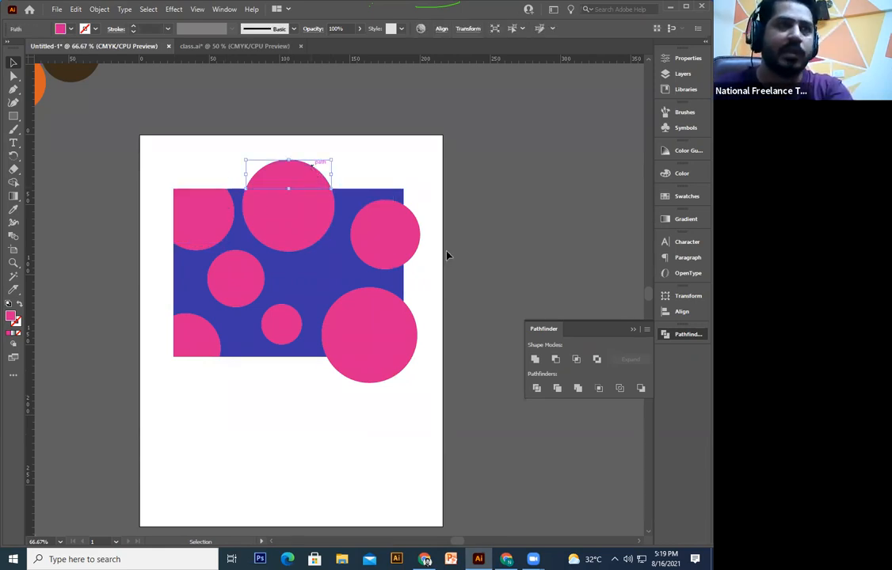
key("Delete")
left_click(406, 238)
key("Delete")
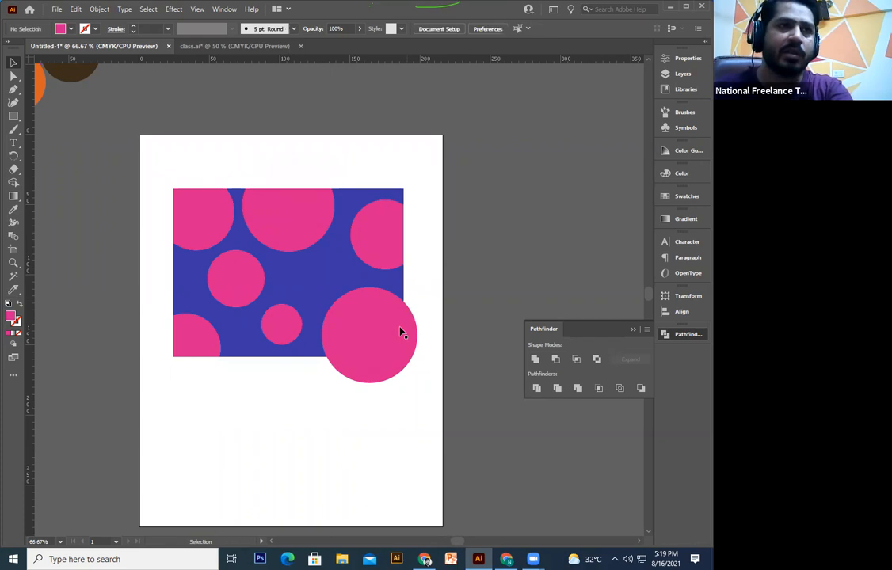
left_click(413, 346)
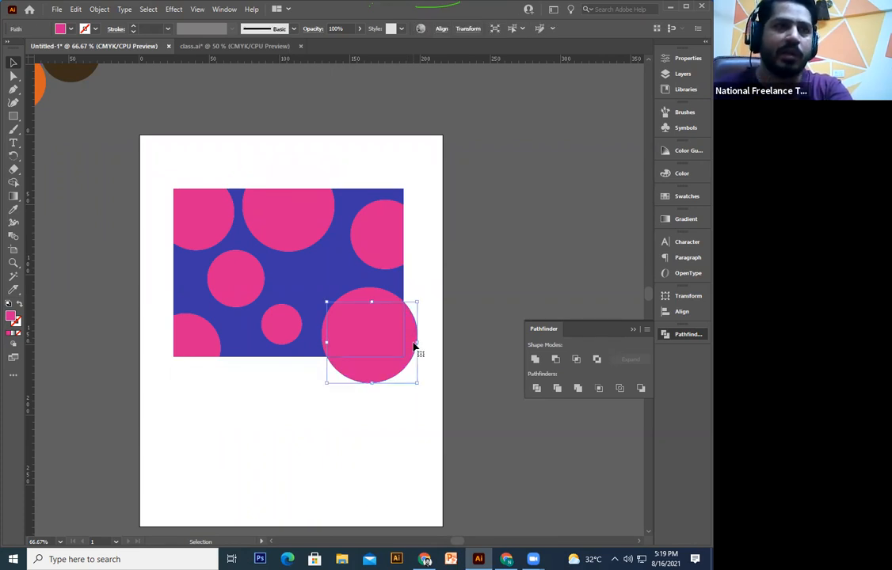
key("Delete")
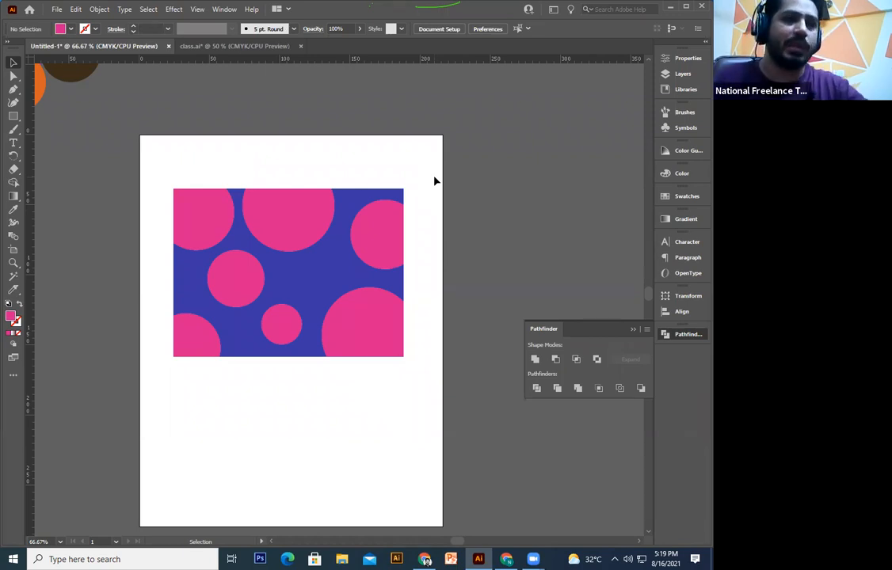
left_click_drag(427, 215, 426, 225)
Step: Pan around the canvas to check the trimmed artwork and the coloured circles beside the page
left_click_drag(440, 186, 154, 425)
left_click(100, 174)
left_click_drag(101, 174, 382, 450)
left_click_drag(412, 187, 213, 415)
left_click_drag(372, 198, 179, 438)
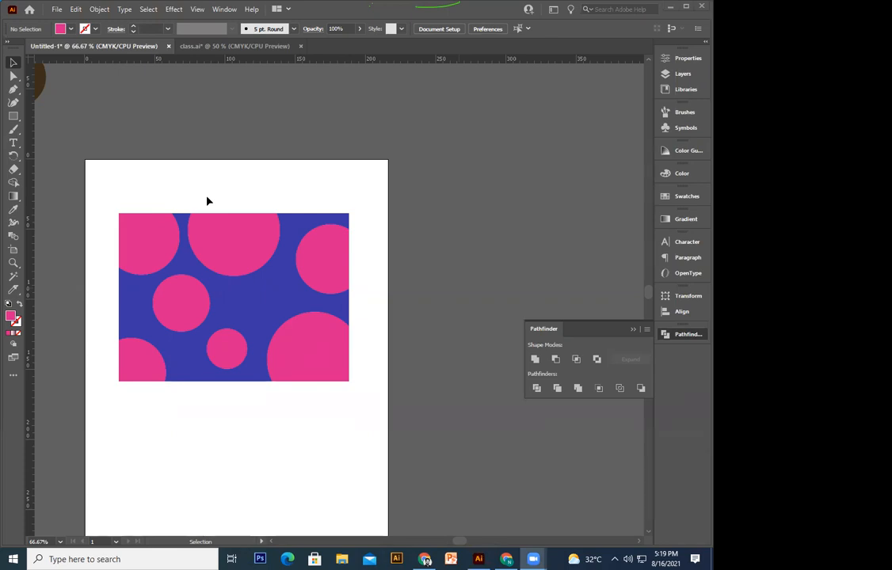
left_click(438, 218)
left_click_drag(417, 240, 450, 242)
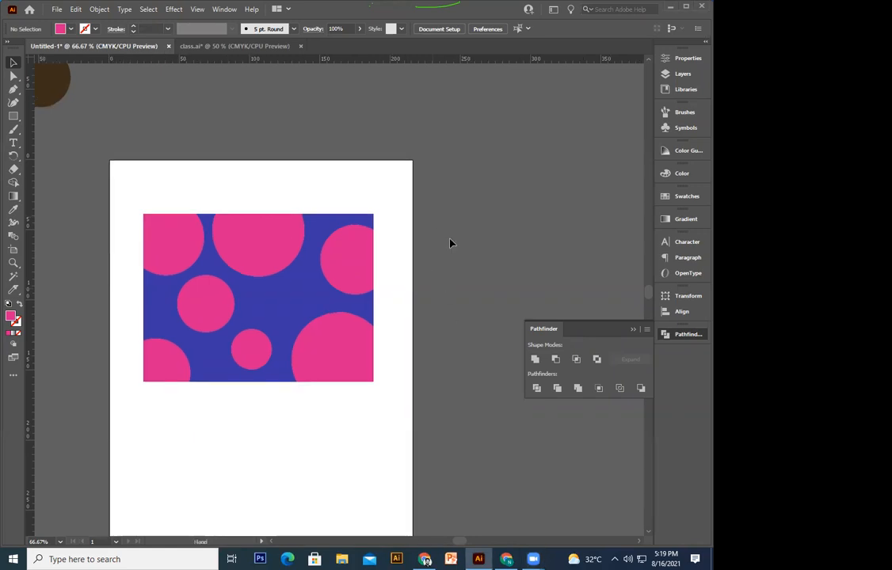
left_click_drag(124, 252, 207, 414)
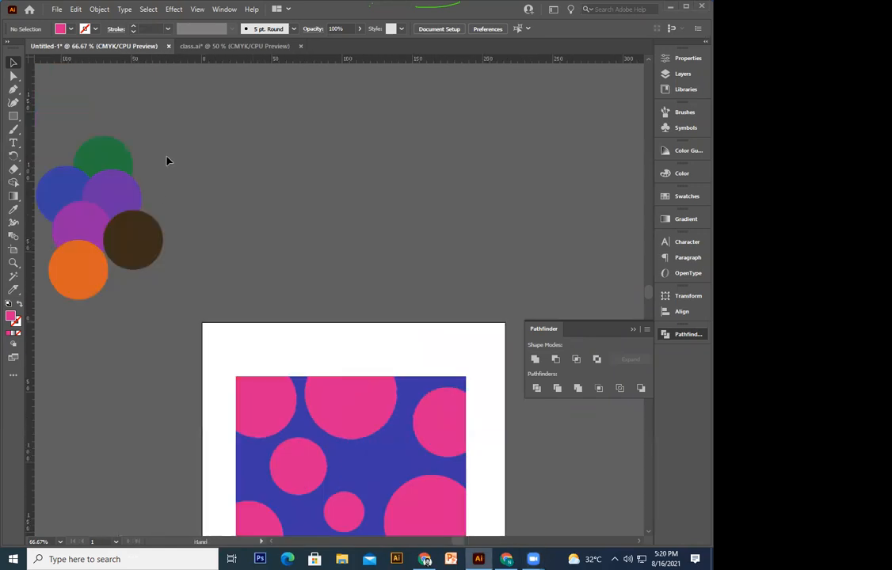
Step: Select all the artwork on the page and delete it, leaving an empty artboard
left_click(134, 262)
left_click(231, 277)
key("ctrl+a")
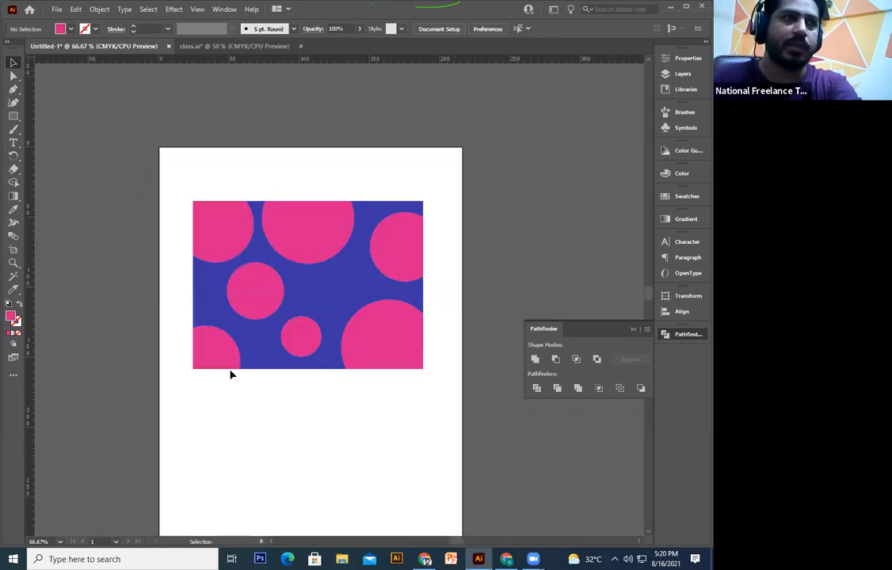
scroll(419, 113, "down", 1)
key("ctrl+a")
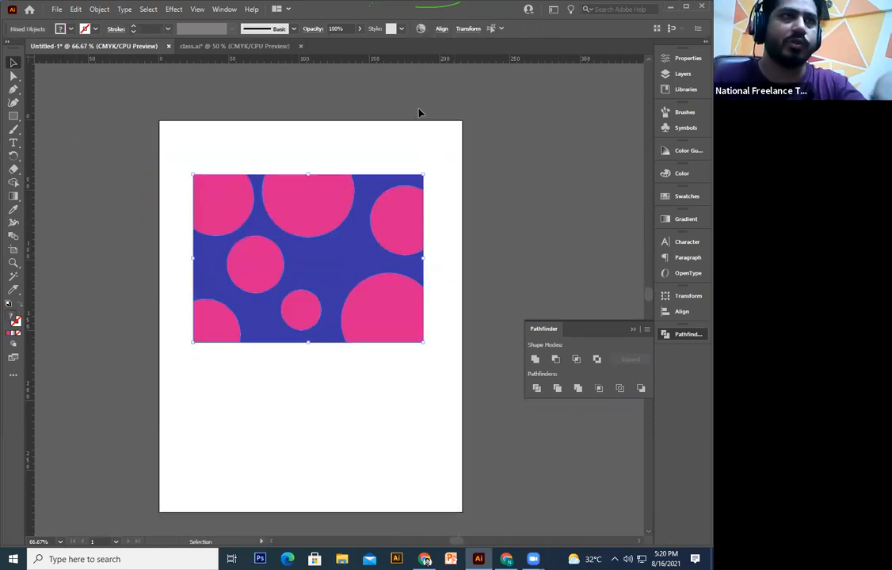
key("Delete")
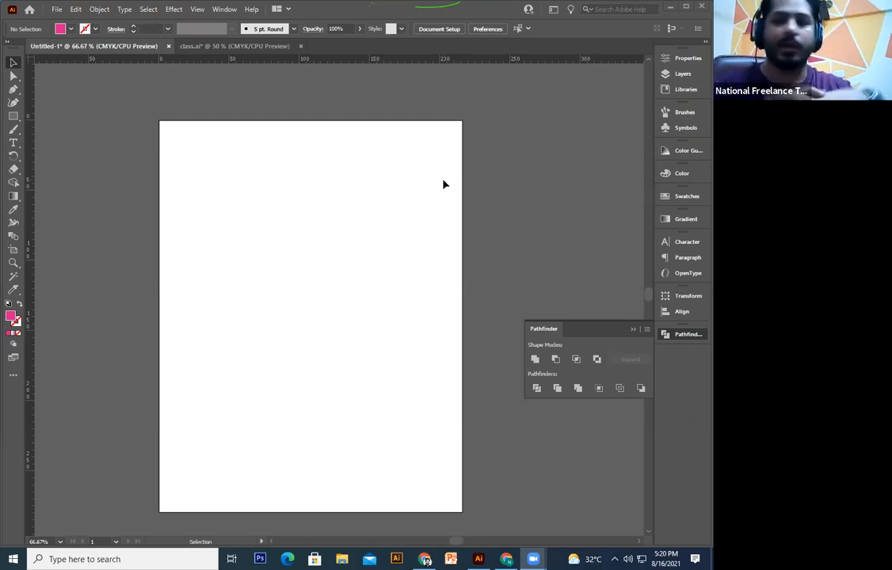
left_click(445, 267)
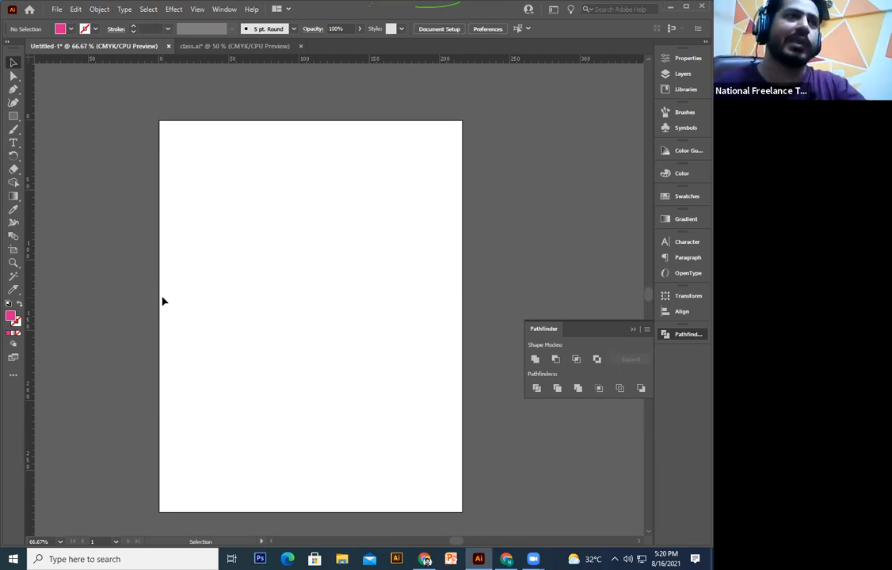
scroll(162, 301, "down", 3)
left_click_drag(218, 182, 195, 386)
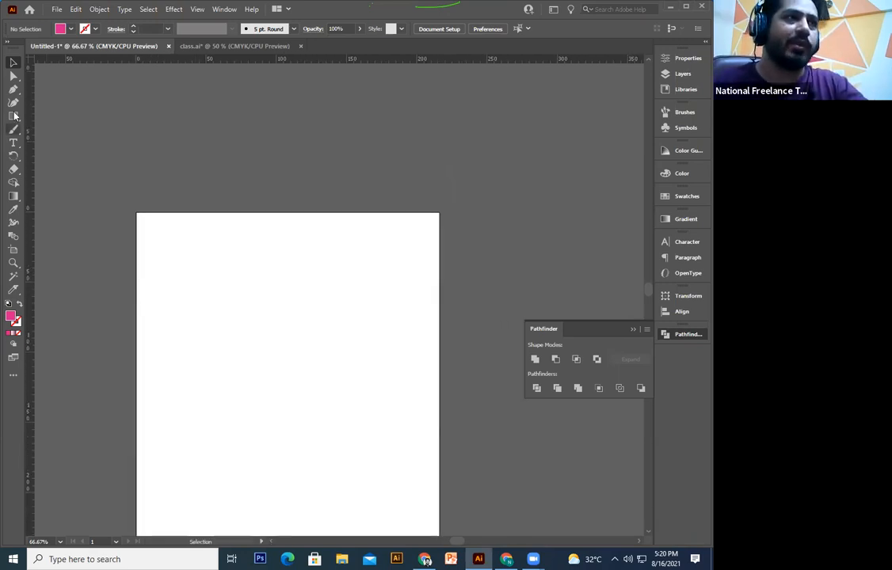
Step: Type AHMED near the top-left, set its tracking to 0, and scale it up
left_click(12, 142)
left_click(173, 269)
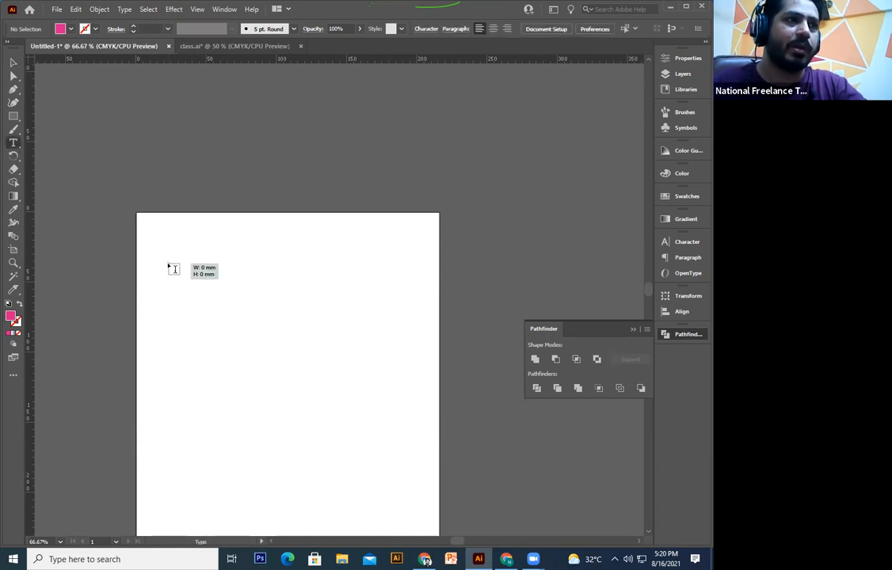
type("AHMED")
key("ctrl+a")
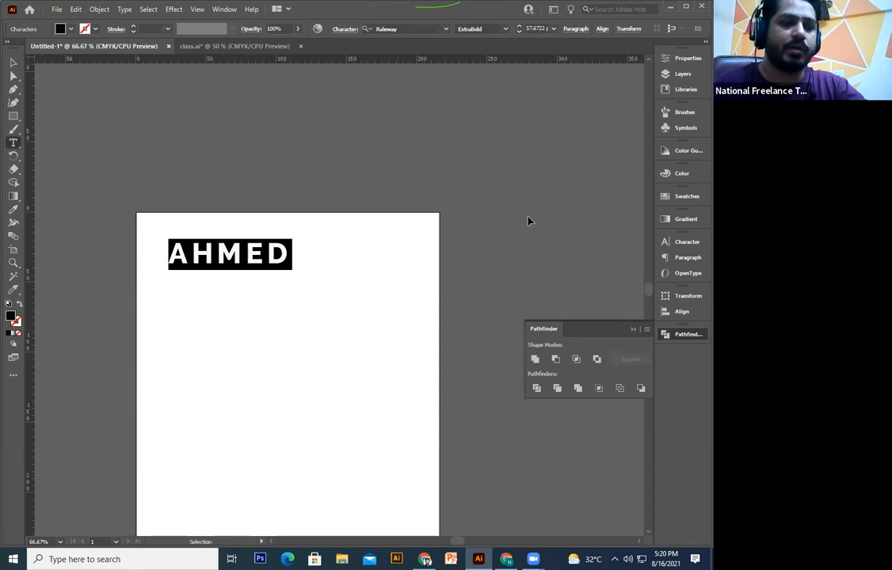
key("ctrl+t")
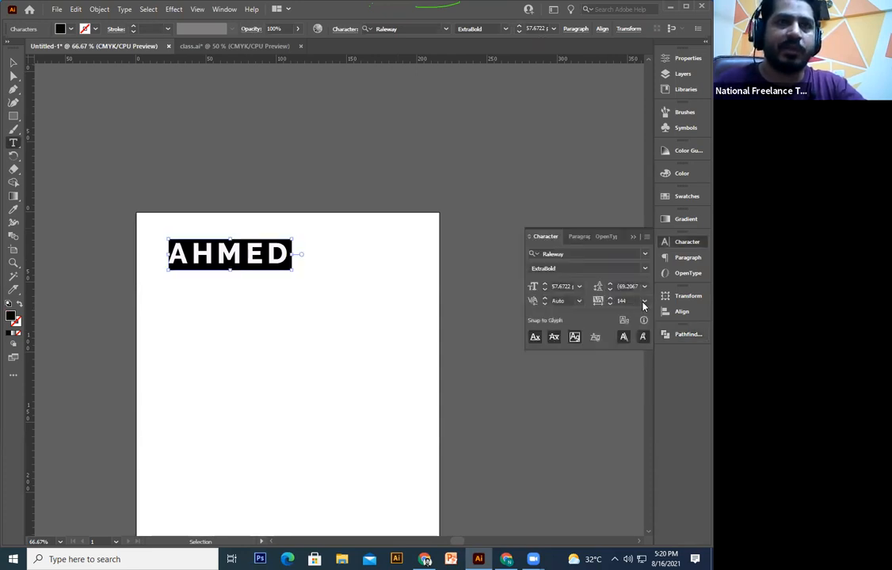
left_click(643, 303)
left_click(655, 388)
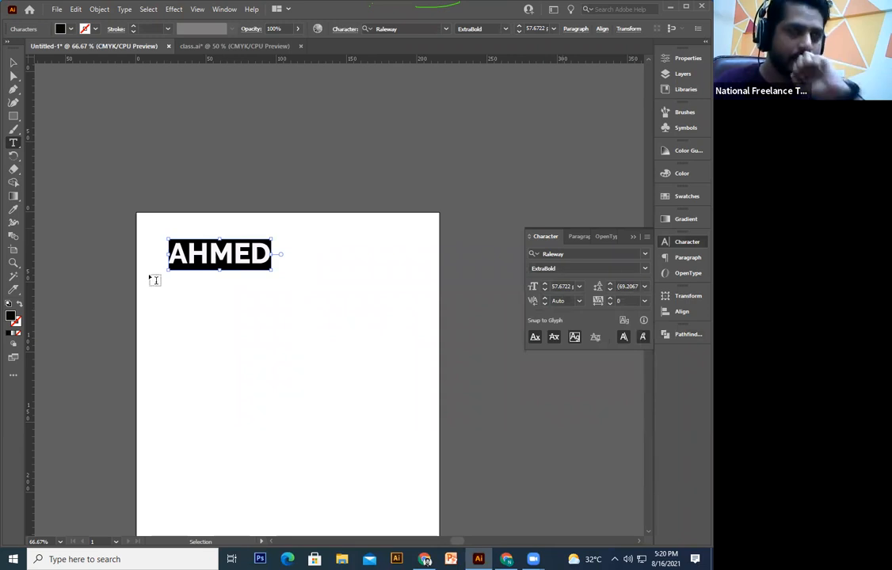
left_click(14, 61)
left_click_drag(270, 270, 292, 309)
left_click(292, 309)
Step: Draw a hexagon around AHMED, then undo it
scroll(292, 309, "down", 2)
left_click_drag(15, 121, 59, 143)
left_click_drag(223, 234, 286, 322)
key("ctrl+z")
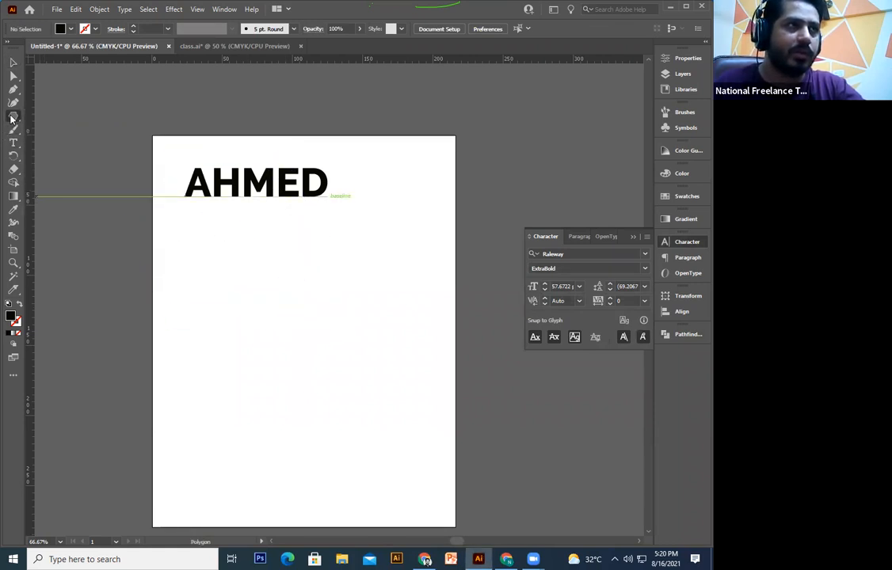
Step: Draw an outline-only circle and move it up to overlap AHMED
key("l")
left_click_drag(226, 267, 354, 393)
left_click(12, 63)
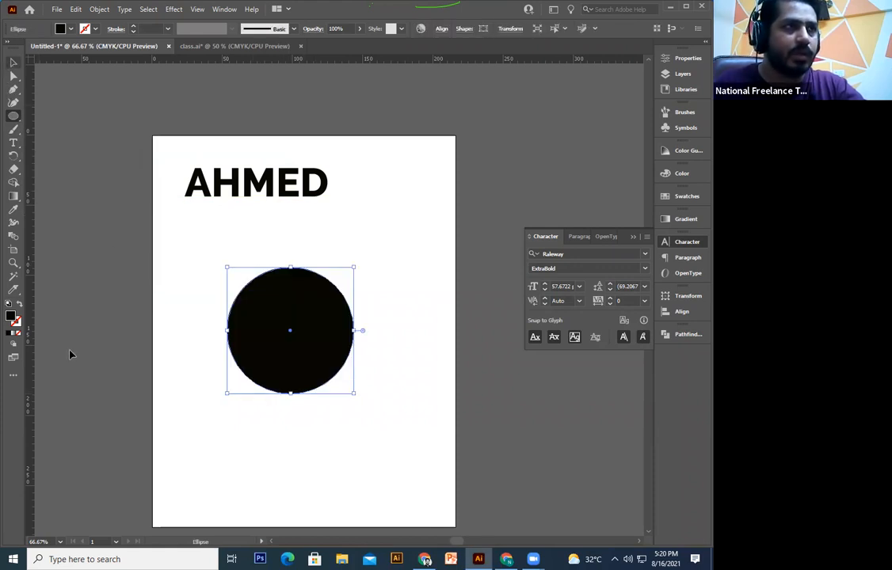
left_click(19, 305)
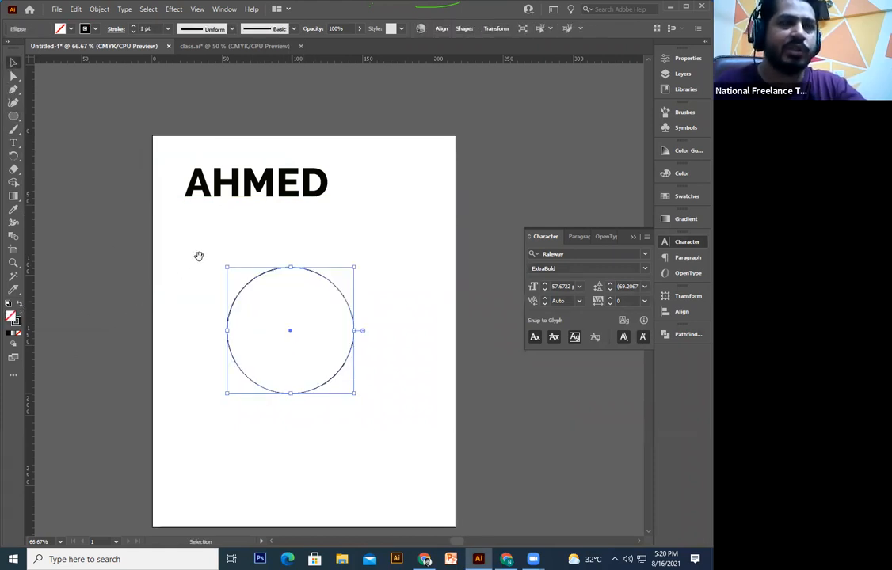
left_click(295, 357)
left_click_drag(298, 303, 311, 286)
left_click_drag(312, 389, 313, 354)
left_click(313, 361)
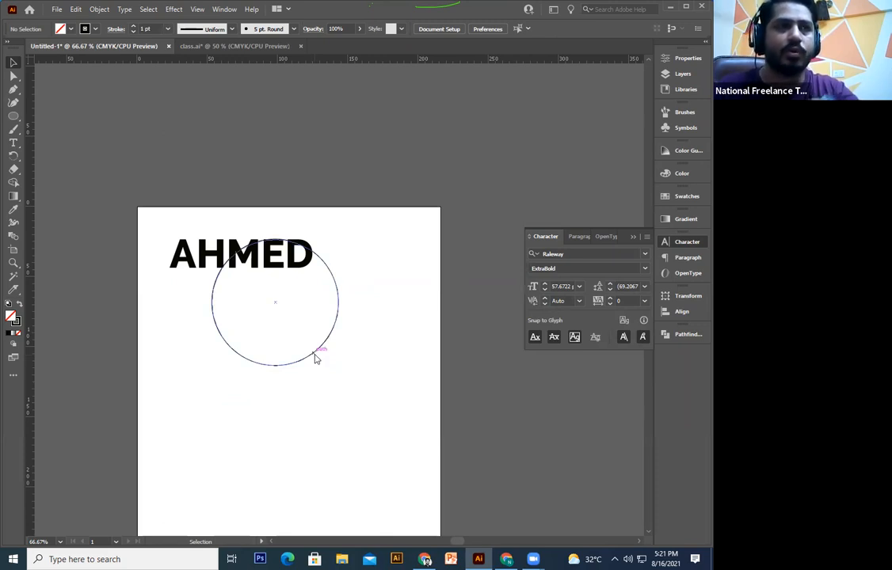
Step: Warp AHMED into the circle with Envelope Distort > Make with Top Object, then undo it
right_click(314, 359)
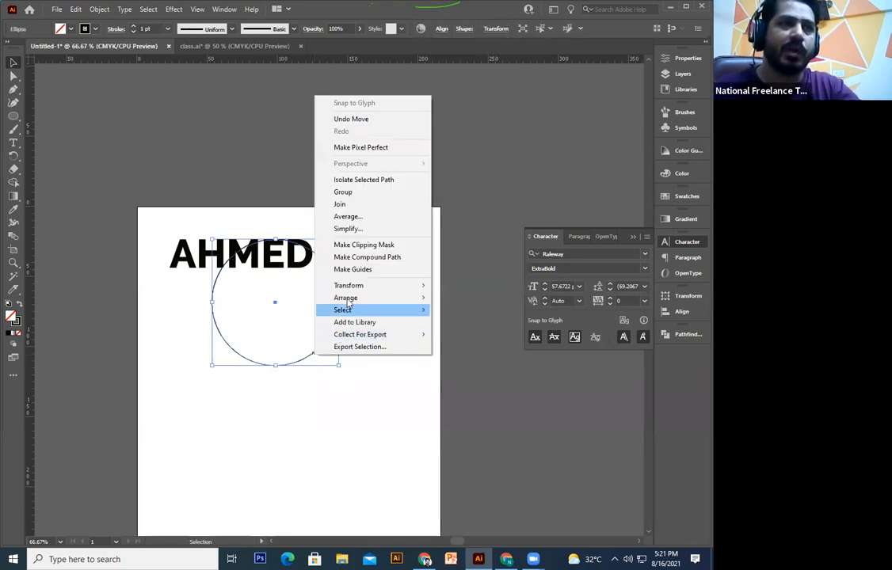
mouse_move(348, 301)
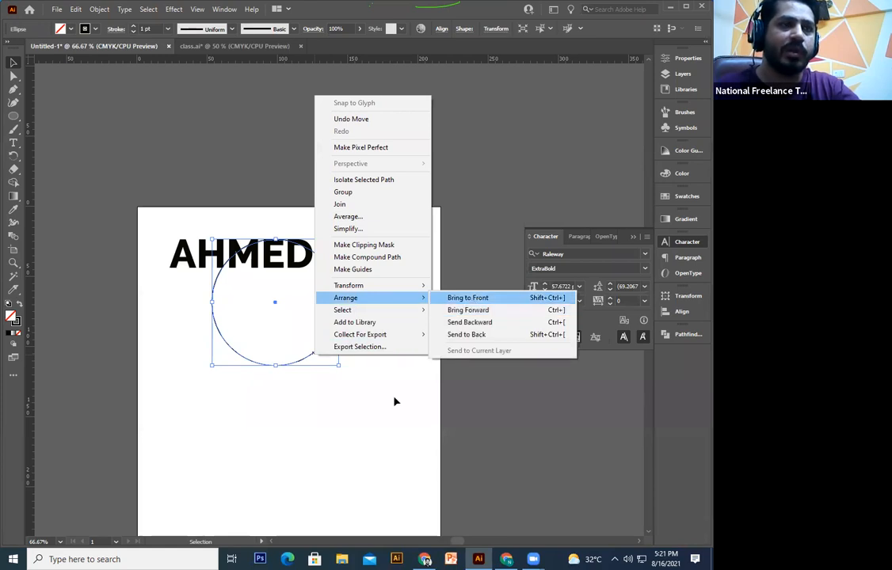
left_click(396, 403)
left_click_drag(361, 208, 158, 484)
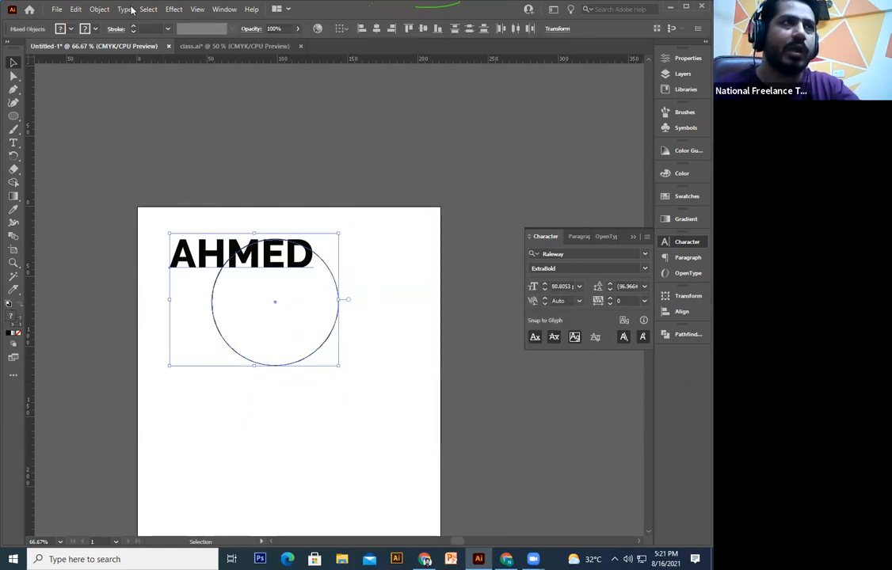
left_click(99, 9)
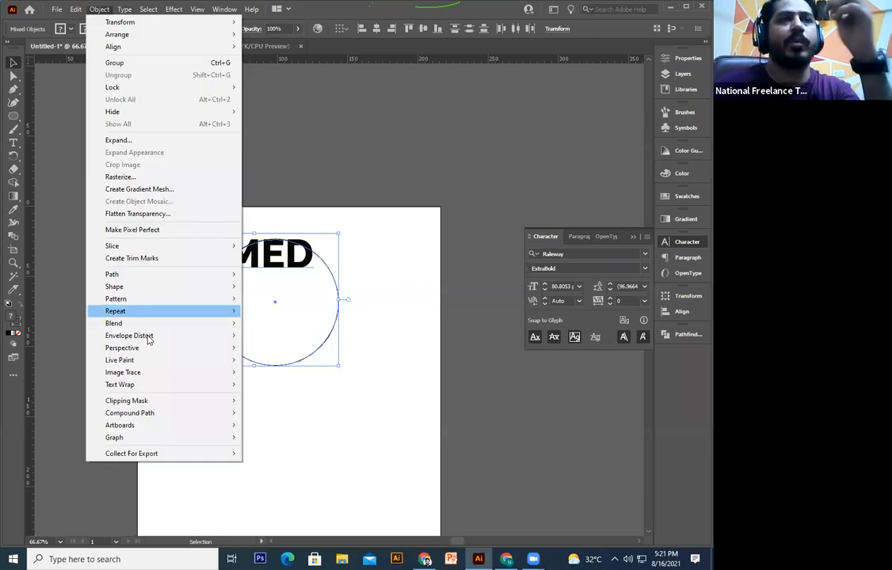
mouse_move(148, 339)
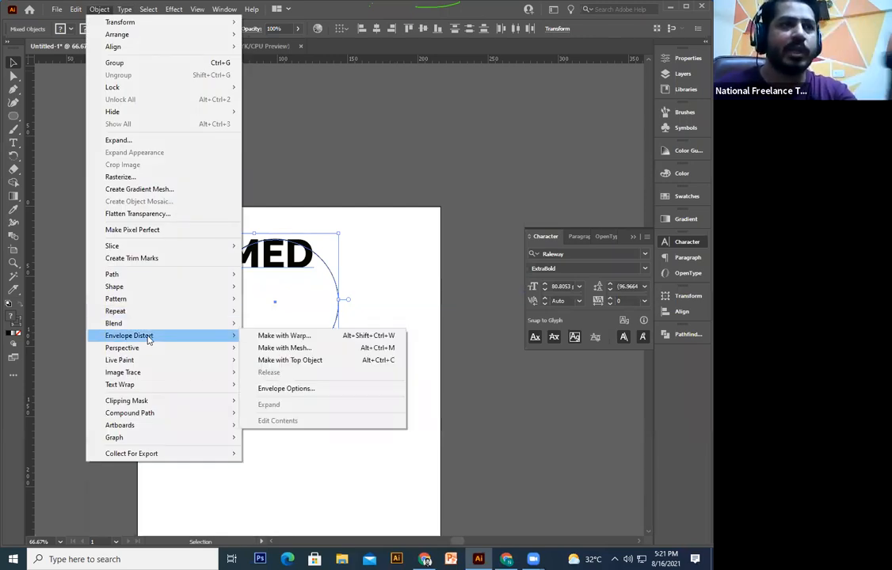
left_click(306, 362)
left_click(361, 397)
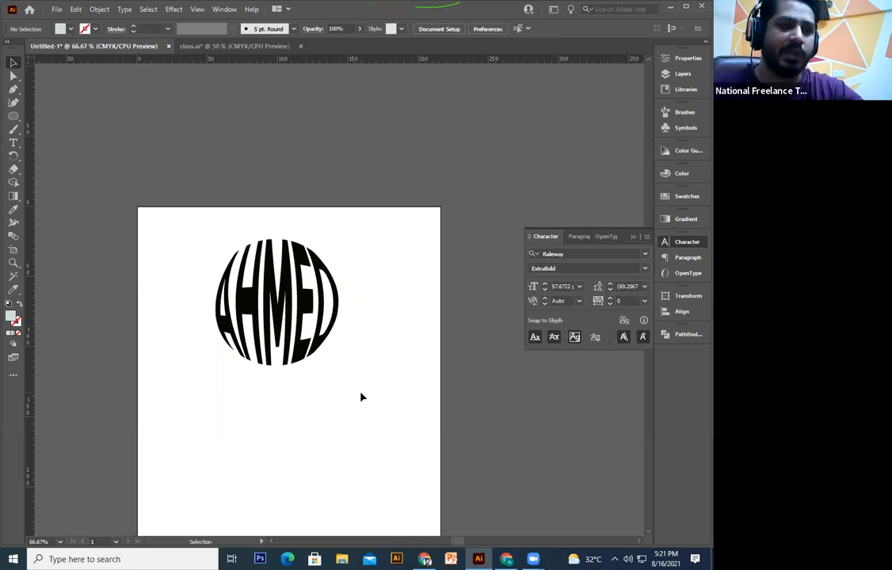
key("ctrl+z")
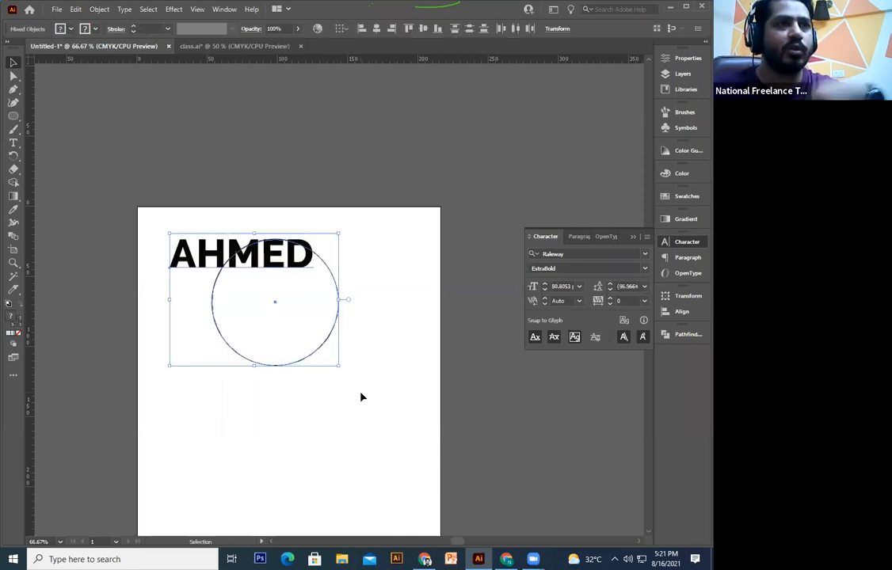
Step: Place the circle just below AHMED and bring it to the front
left_click_drag(309, 358, 333, 425)
left_click(333, 426)
left_click_drag(338, 360, 345, 326)
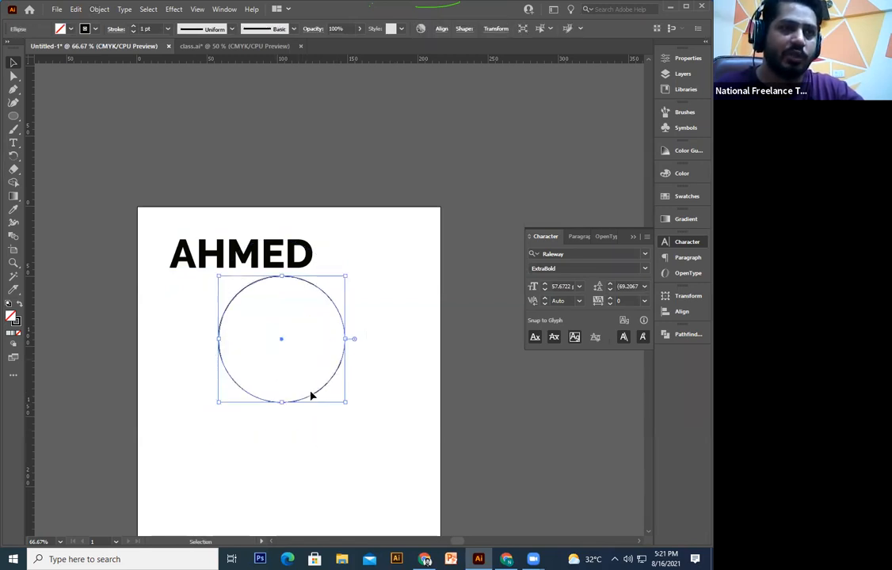
right_click(244, 393)
mouse_move(319, 331)
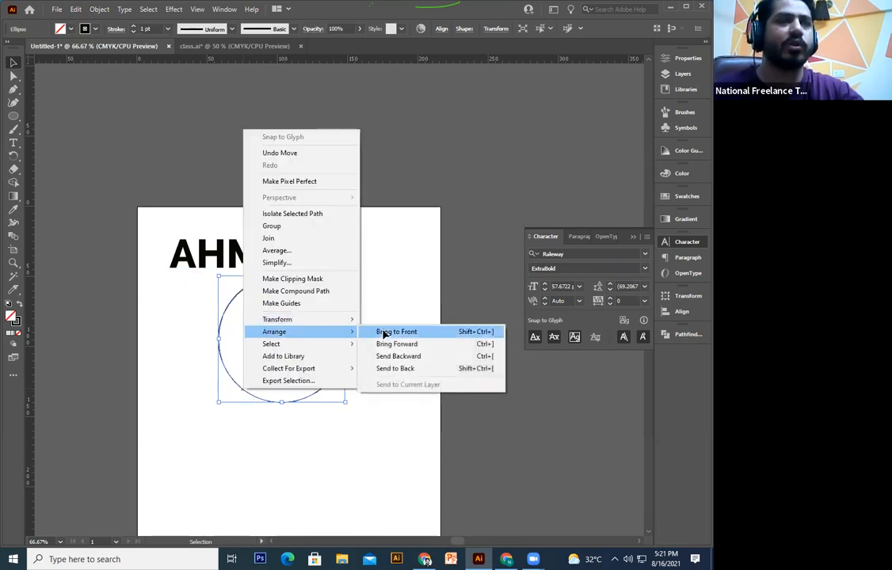
left_click(383, 334)
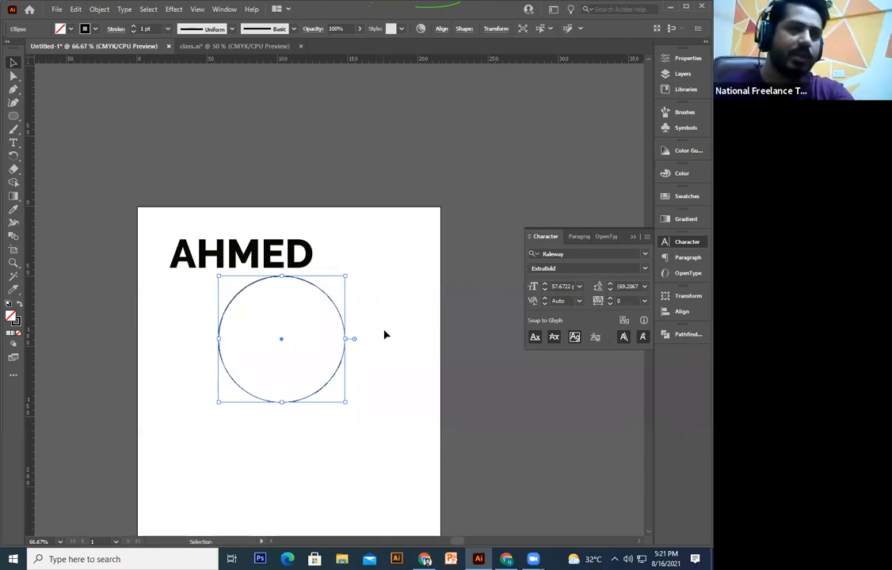
Step: Select AHMED and the circle and apply Envelope Distort > Make with Top Object
left_click(367, 197)
left_click_drag(219, 410, 148, 477)
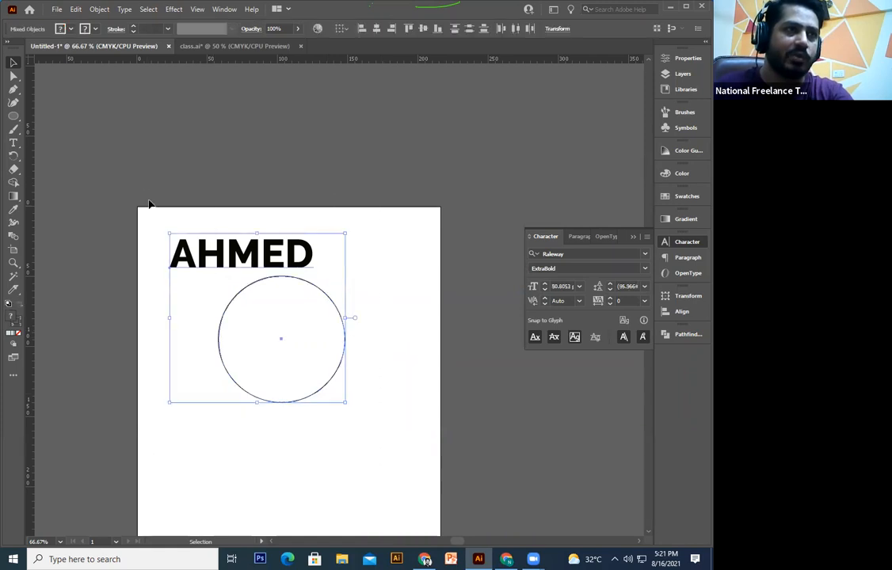
left_click_drag(153, 196, 401, 486)
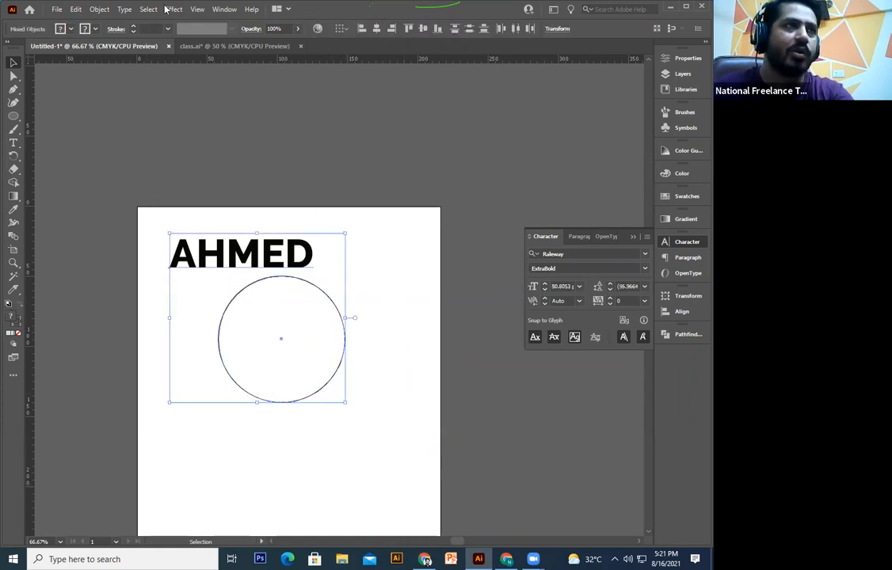
left_click(92, 11)
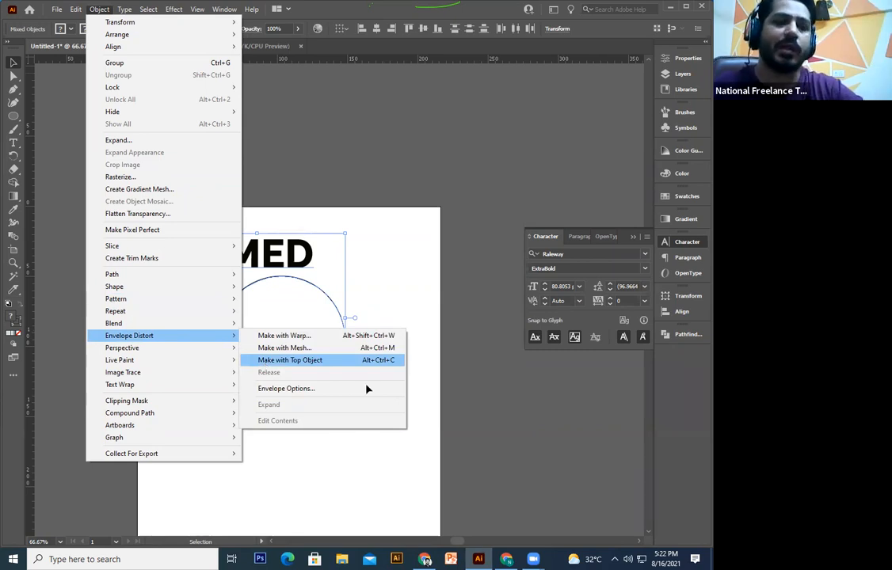
left_click(366, 361)
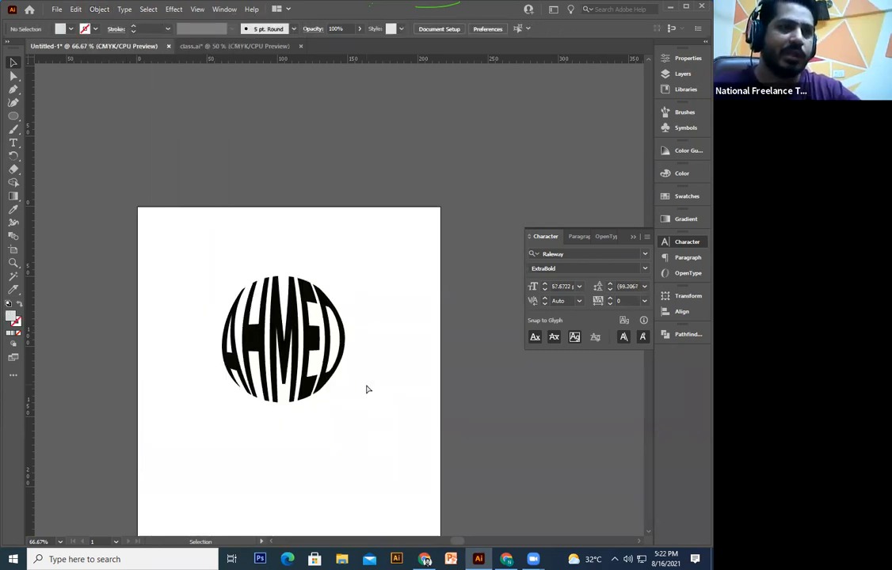
Step: Undo the circle warp and draw a square below AHMED rotated 45° into a diamond
key("ctrl+z")
key("ctrl+z")
left_click(13, 115)
left_click(60, 118)
left_click_drag(218, 336, 321, 437)
left_click(12, 62)
left_click_drag(321, 329, 374, 322)
left_click(280, 317)
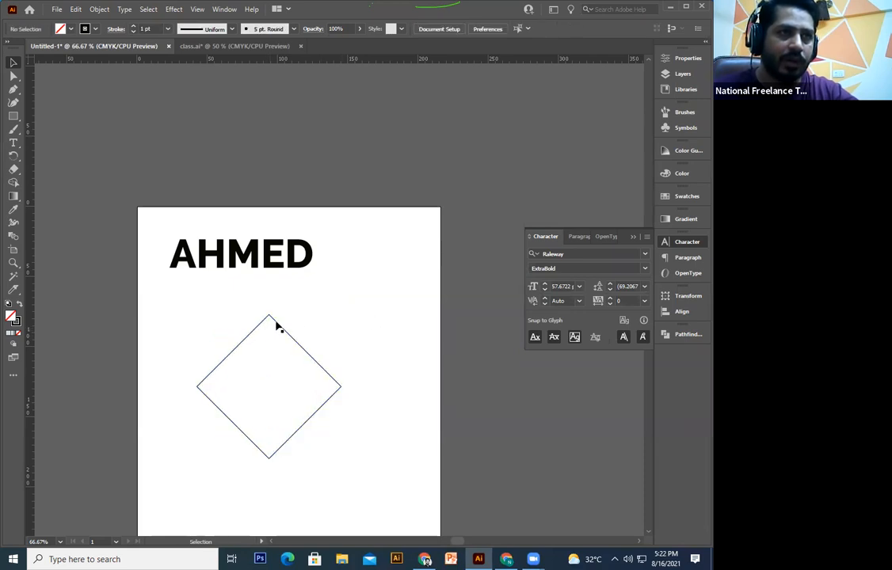
Step: Round all four corners of the diamond with the live corner widget
left_click(272, 323)
mouse_move(270, 337)
left_mouse_down()
mouse_move(270, 356)
mouse_move(288, 343)
mouse_move(269, 353)
left_mouse_up()
left_click(320, 366)
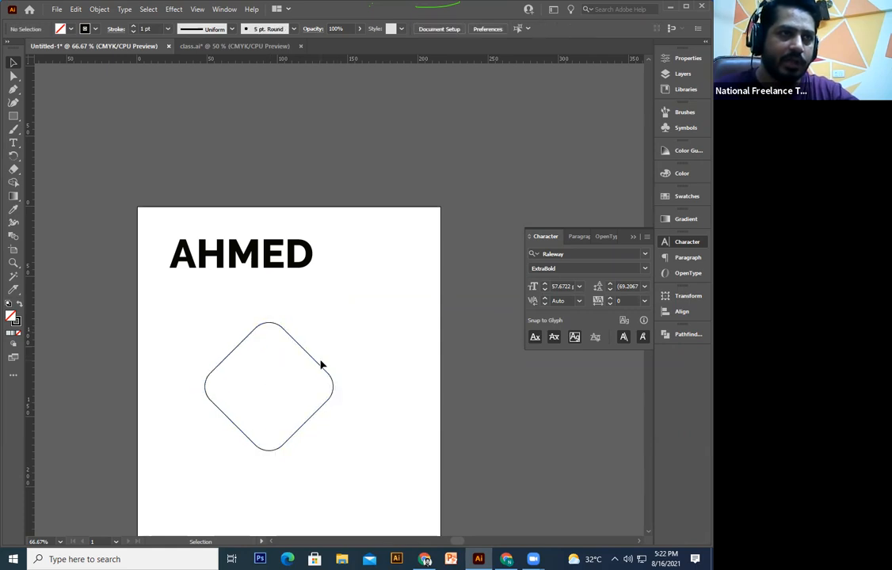
left_click(320, 367)
right_click(319, 366)
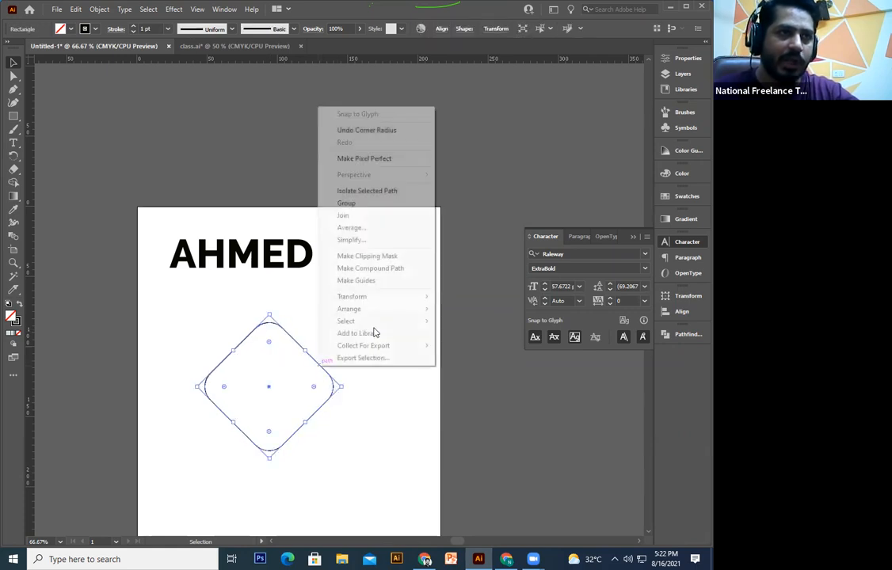
Step: Move the rounded diamond under AHMED and warp the text into it with Make with Top Object
left_click(329, 376)
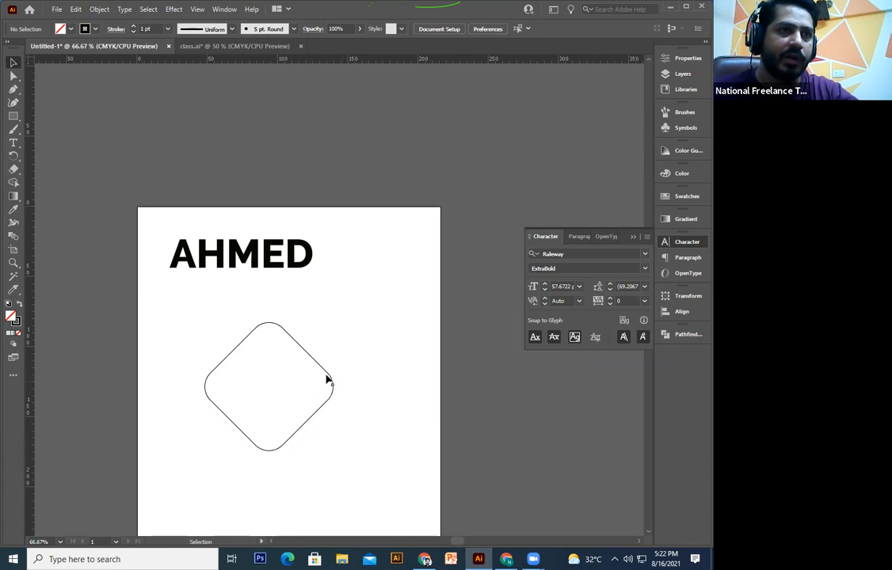
left_click_drag(325, 373, 311, 333)
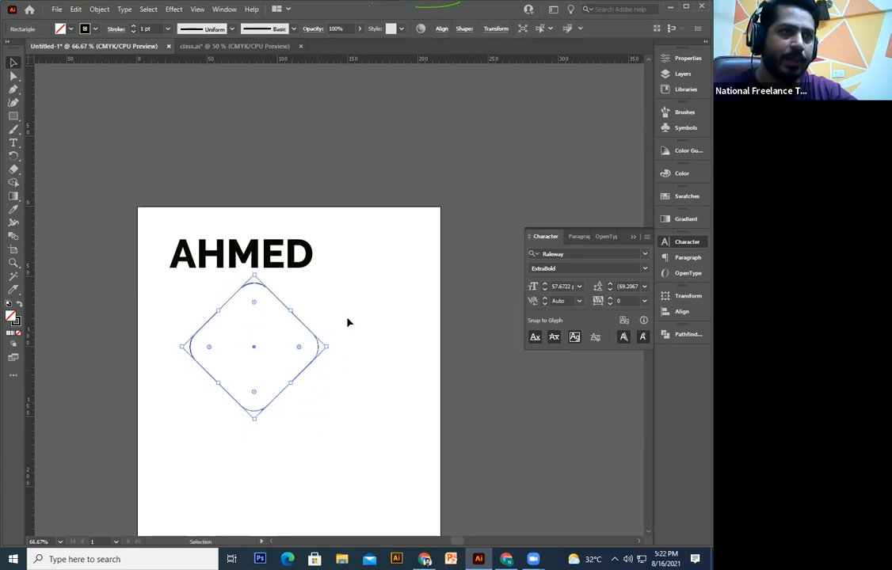
left_click_drag(156, 465, 145, 469)
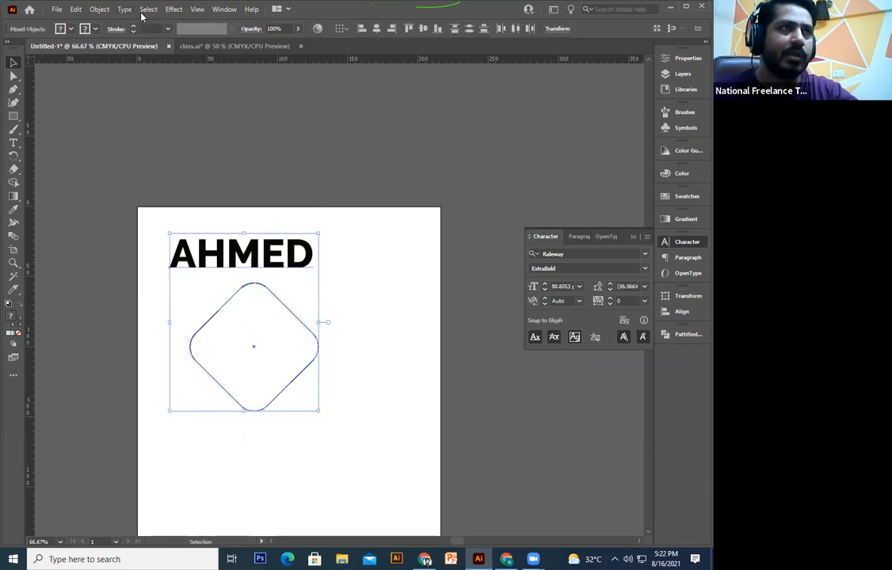
left_click(98, 9)
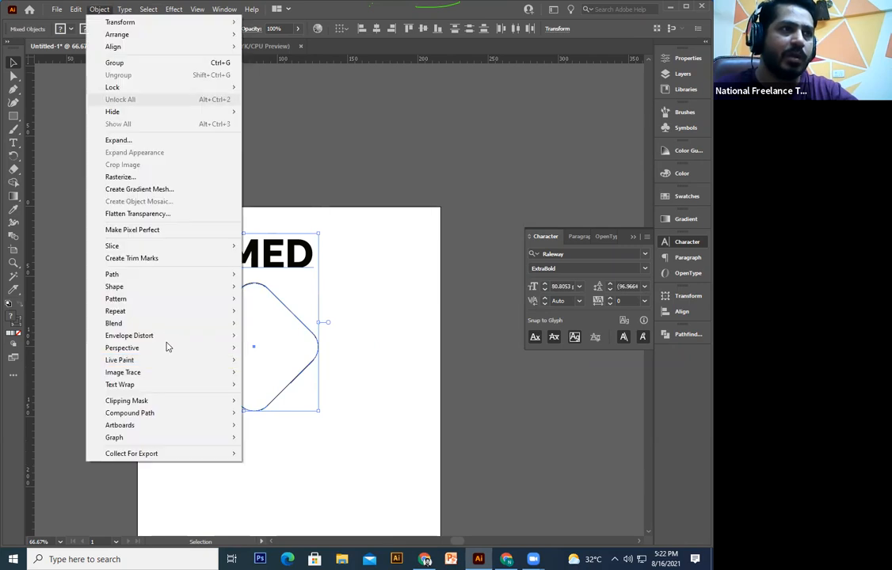
mouse_move(167, 337)
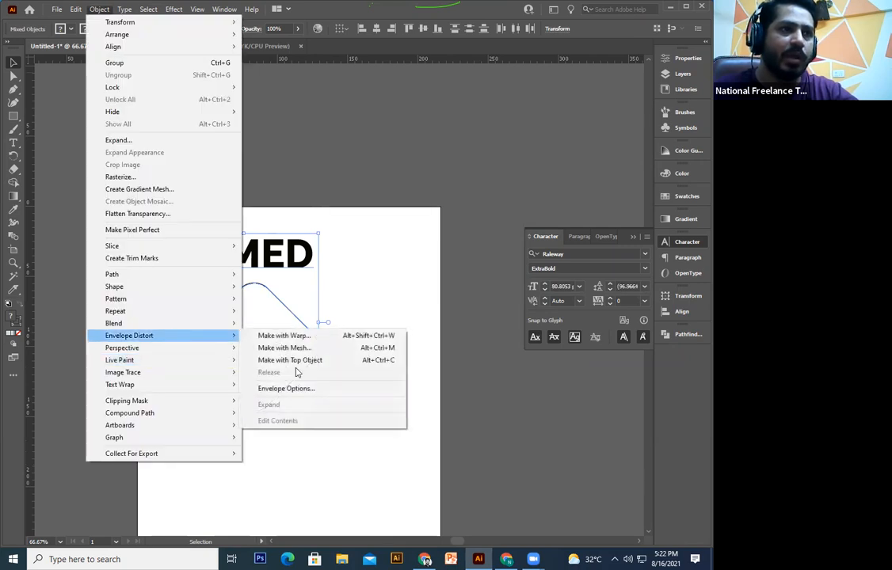
left_click(399, 405)
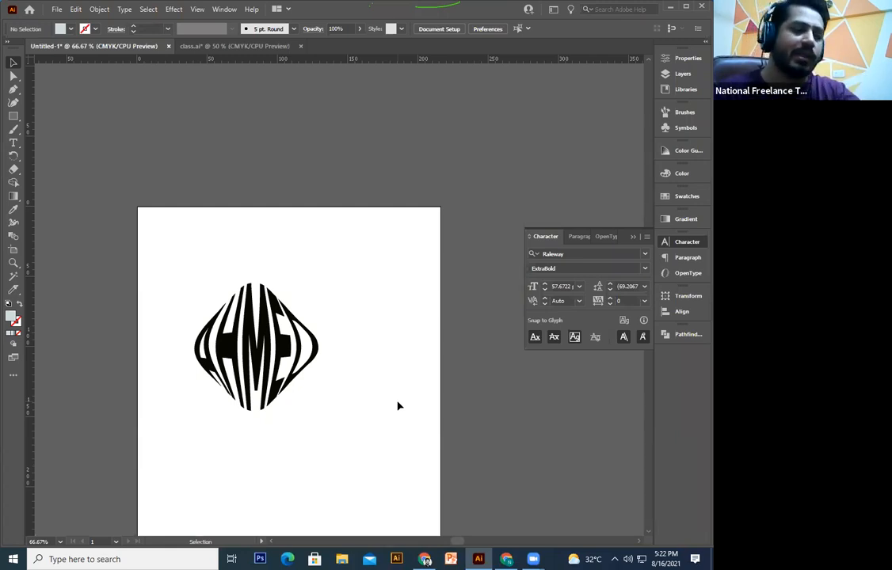
Step: Set the enveloped AHMED text to 90 pt with -45 tracking
double_click(259, 351)
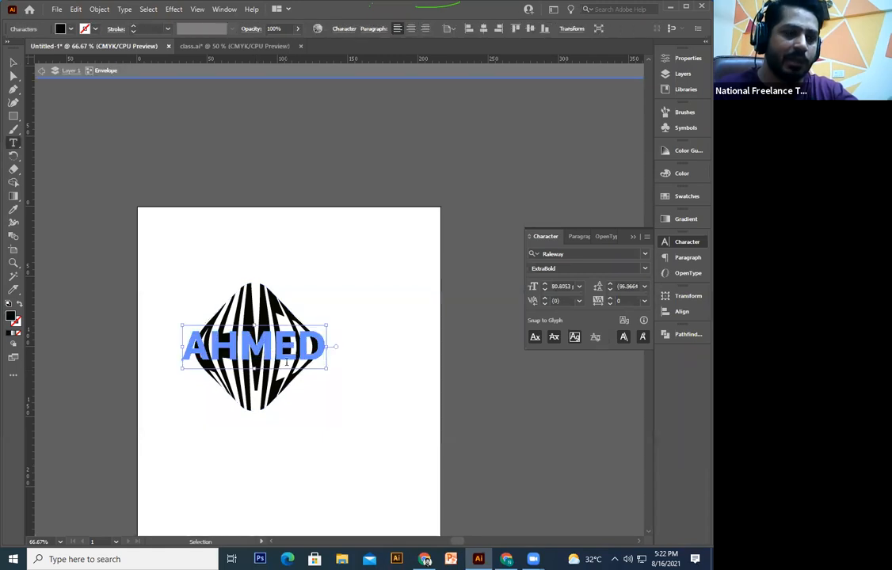
key("ctrl+a")
left_click(563, 286)
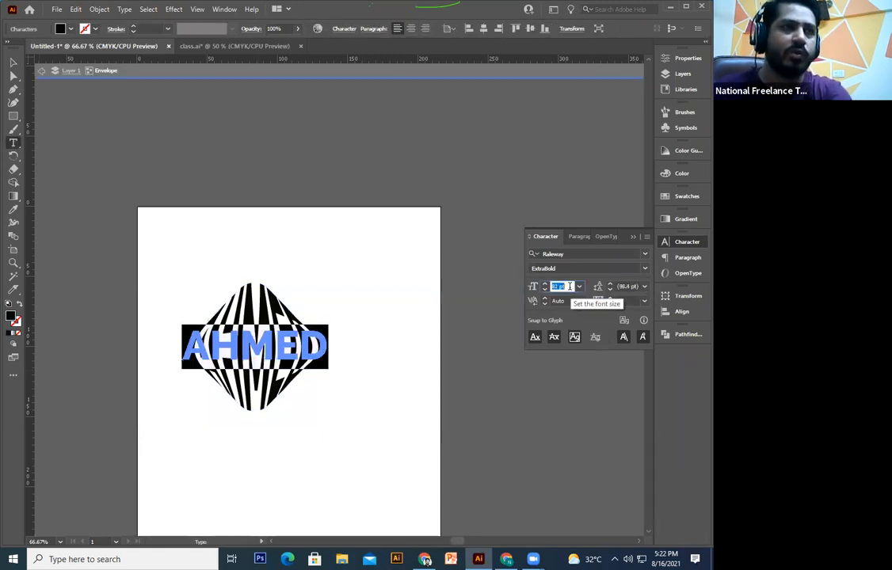
key("Up")
key("Up")
key("Up")
key("Up")
key("Up")
key("Up")
key("Up")
key("Up")
key("Up")
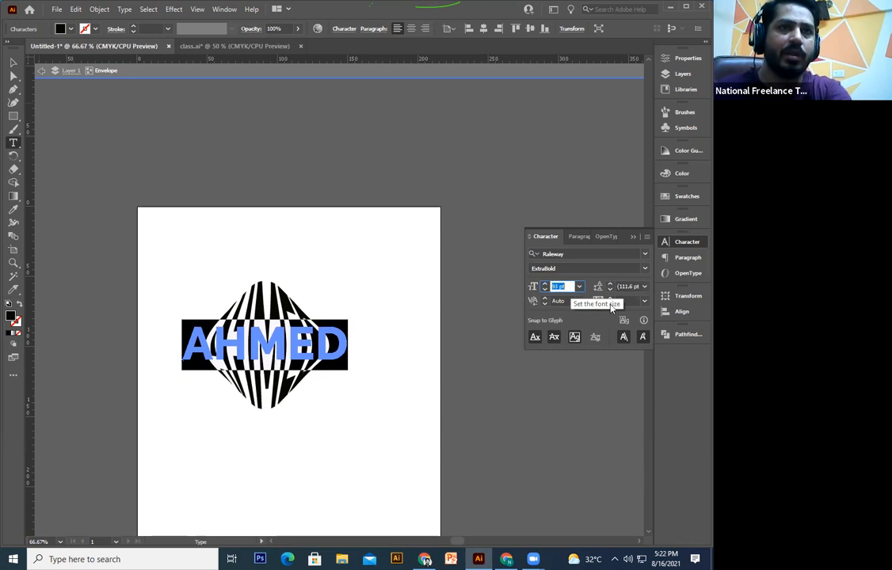
key("Down")
key("Down")
key("Down")
left_click(626, 301)
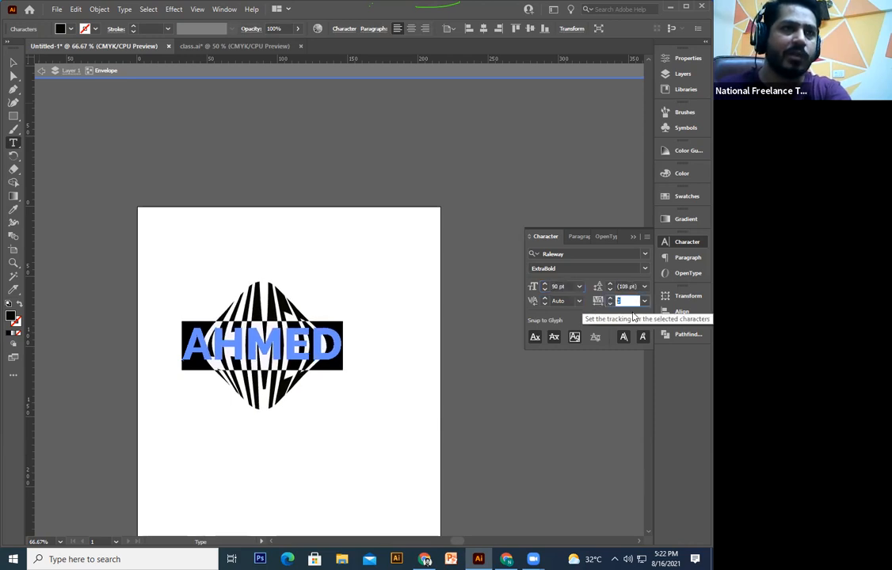
key("Down")
key("Down")
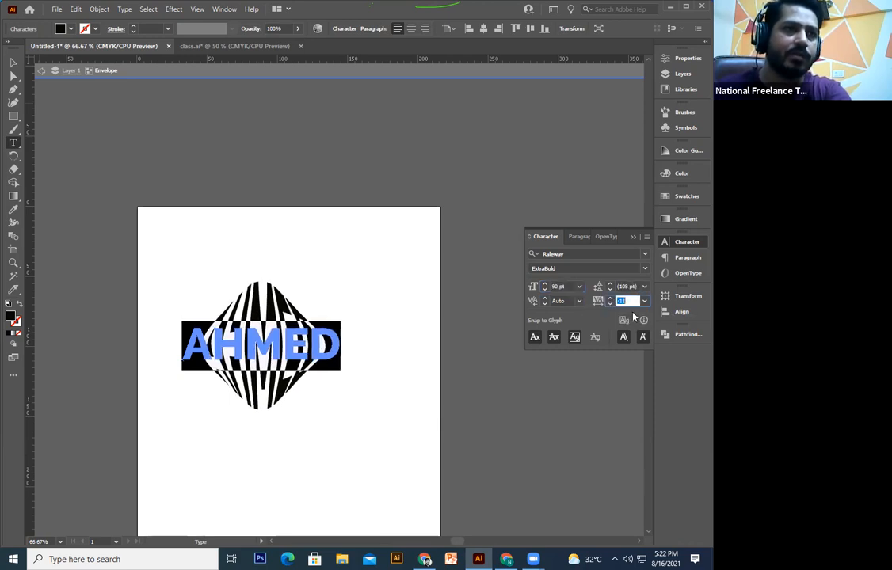
key("Down")
key("Down")
key("Down")
key("Down")
key("Up")
key("Up")
key("Up")
key("Up")
key("Up")
key("Up")
key("Up")
key("Up")
key("Up")
key("Down")
key("Down")
key("Down")
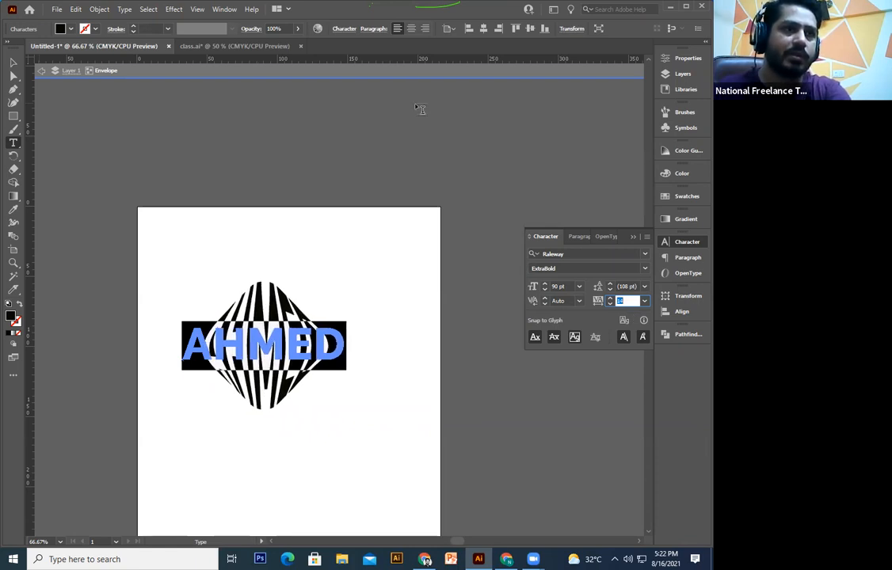
key("Down")
key("Down")
key("Down")
key("Down")
key("Down")
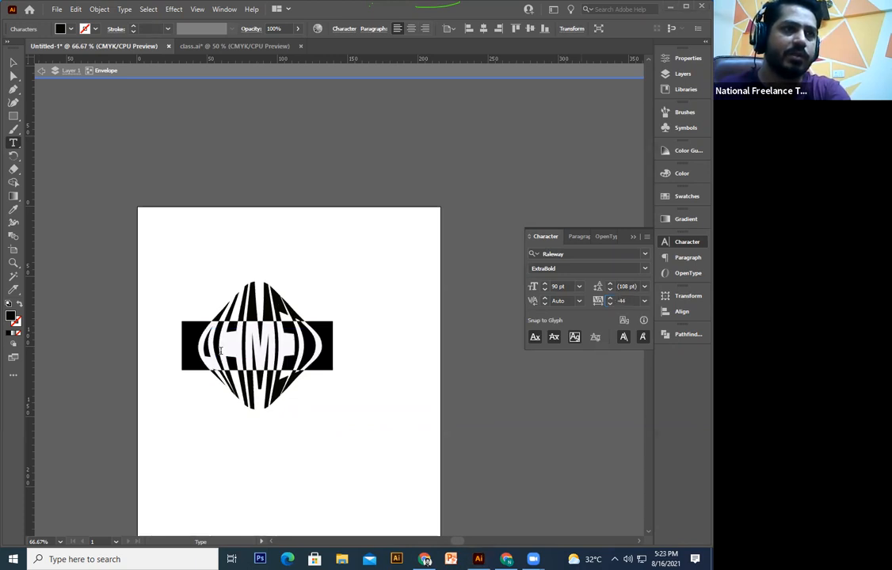
key("Escape")
Step: Reposition the AHMED text within the diamond envelope
left_click(243, 254)
left_click_drag(253, 347, 249, 309)
left_click(250, 309)
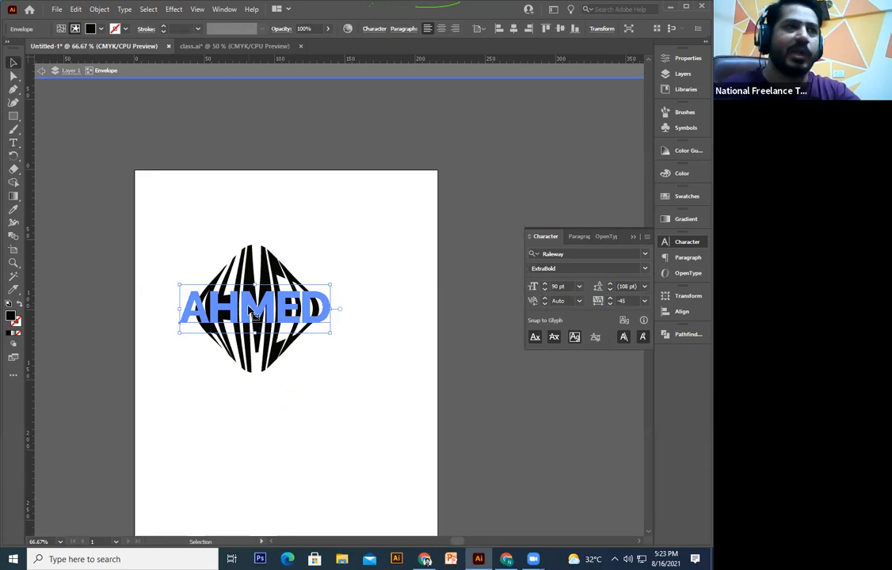
left_click(306, 468)
left_click_drag(362, 351, 361, 437)
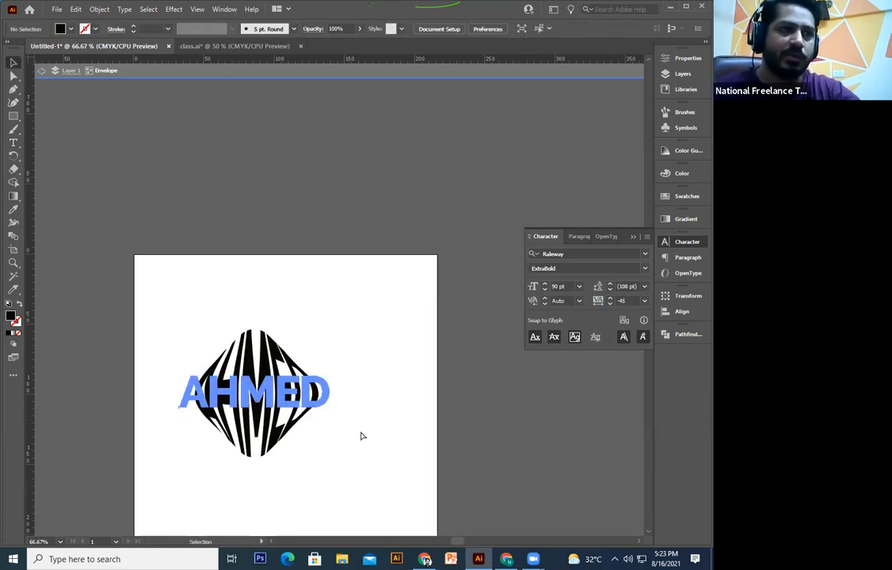
key("ctrl+a")
key("ctrl+z")
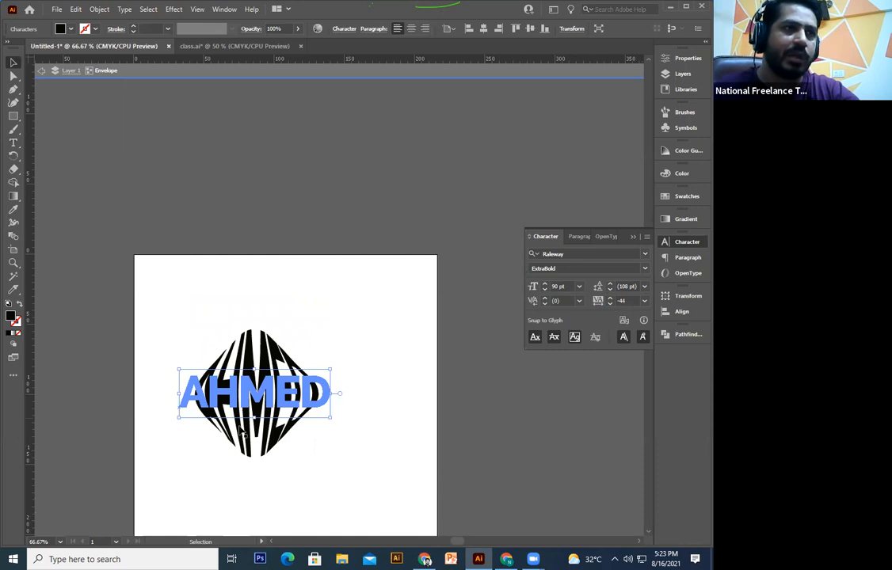
left_click_drag(268, 383, 348, 268)
left_click(350, 394)
left_click_drag(254, 163, 210, 340)
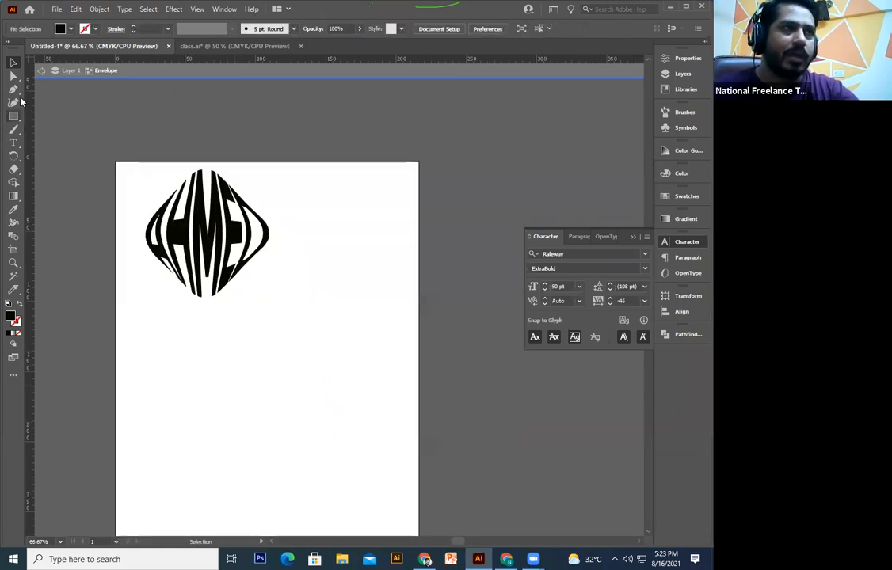
left_click(13, 142)
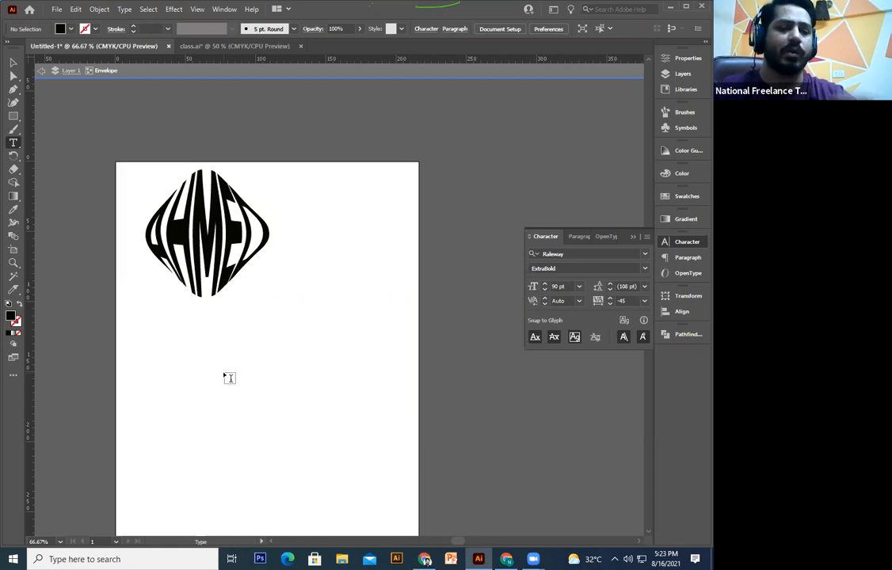
Step: Delete the Lorem ipsum placeholder text and the diamond-warped AHMED artwork
left_click(223, 371)
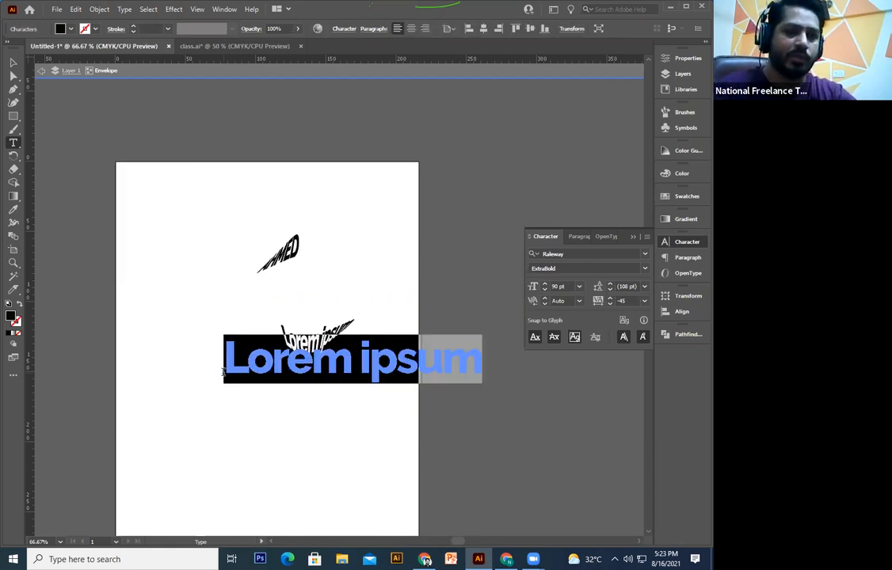
key("Escape")
scroll(42, 101, "down", 1)
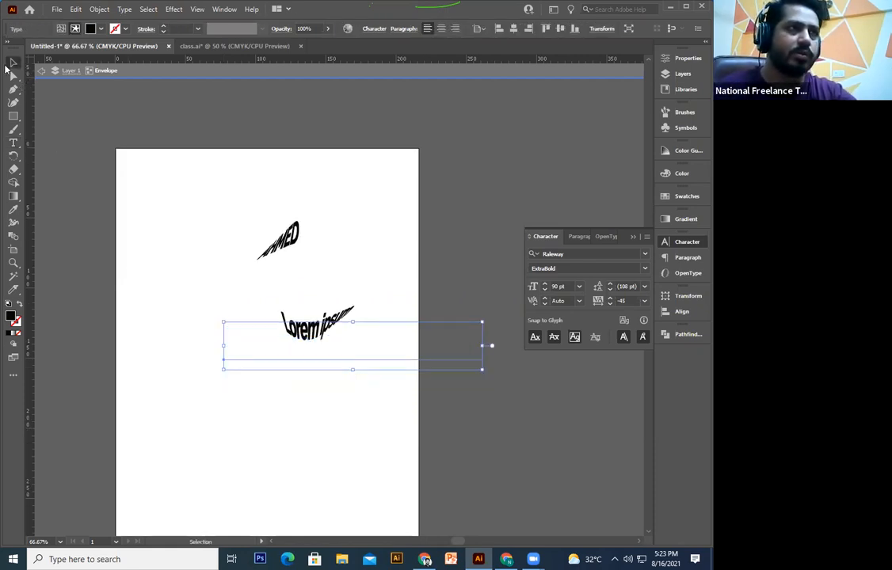
scroll(309, 205, "up", 4)
key("Delete")
scroll(340, 179, "down", 3)
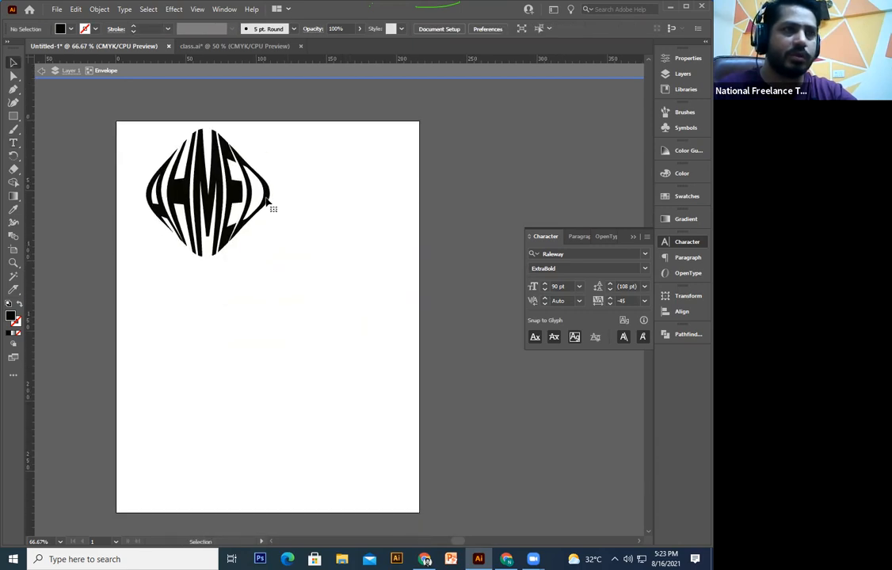
left_click(266, 202)
key("Delete")
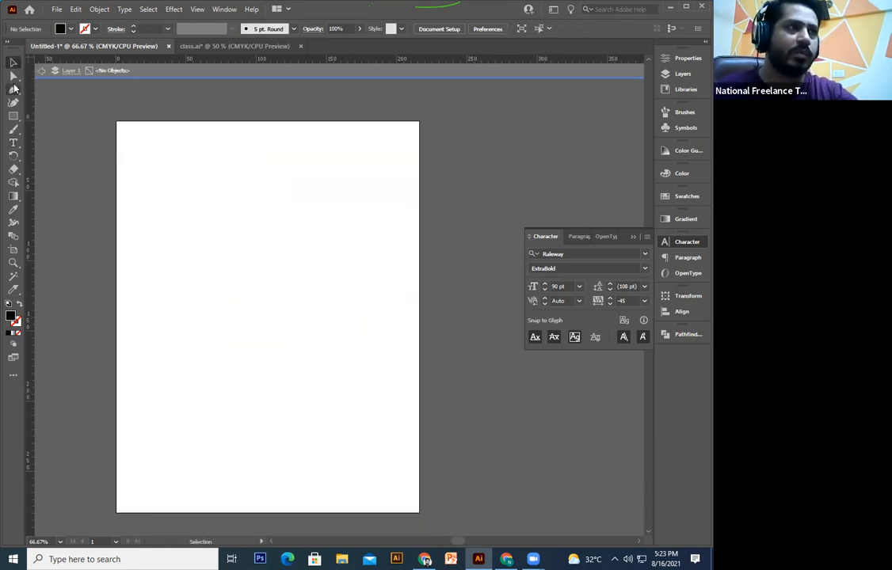
left_click(13, 142)
left_click(171, 241)
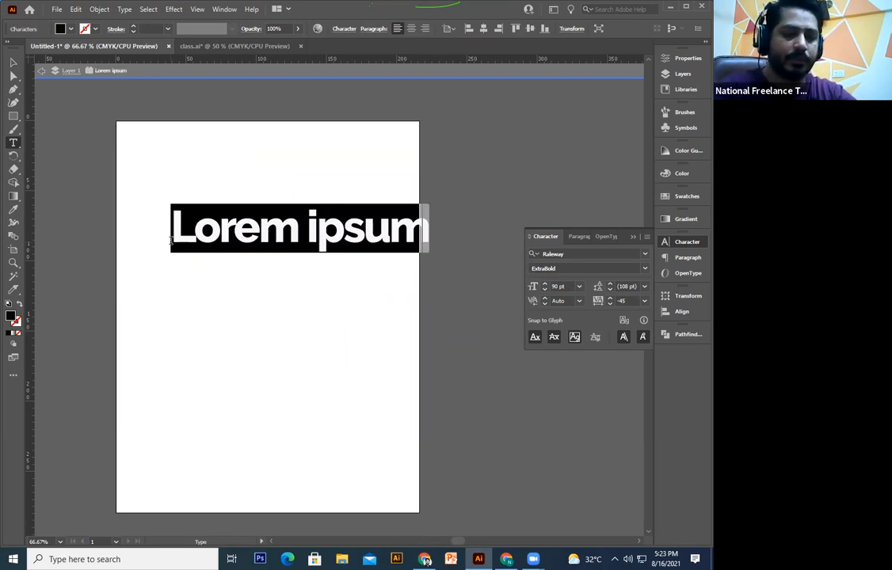
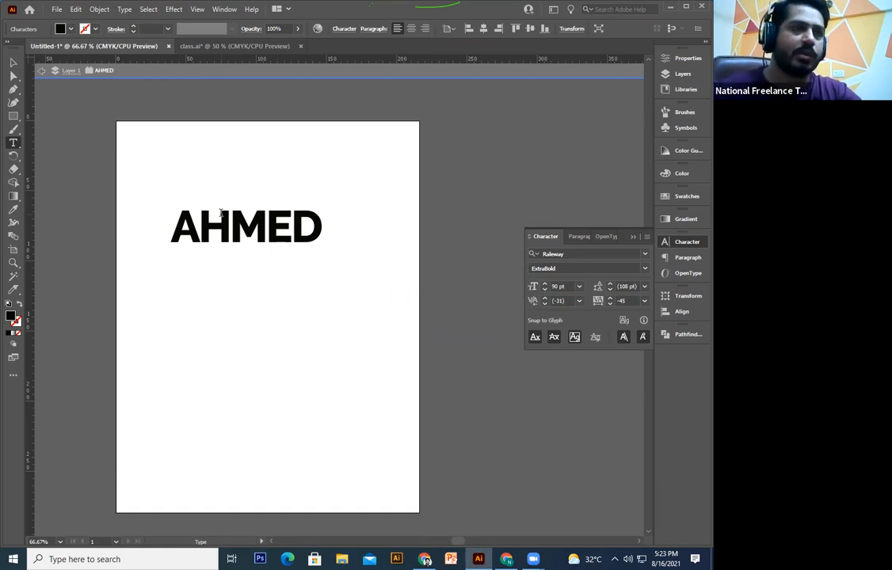
left_click(12, 62)
left_click_drag(311, 225, 312, 229)
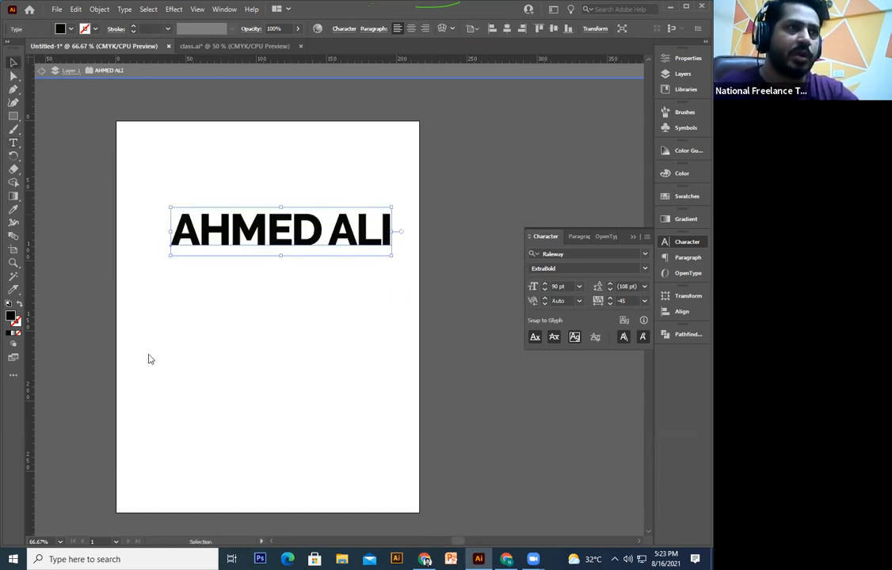
key("alt+o")
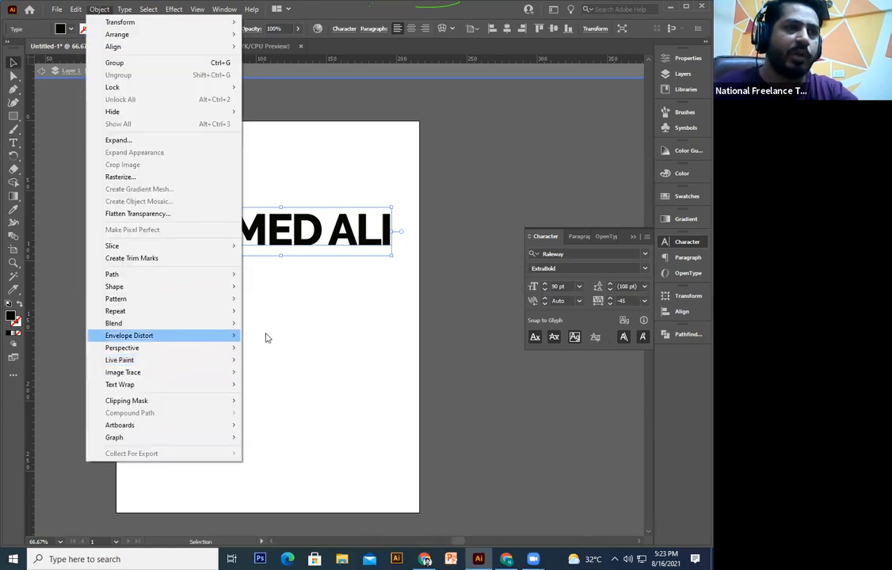
mouse_move(233, 336)
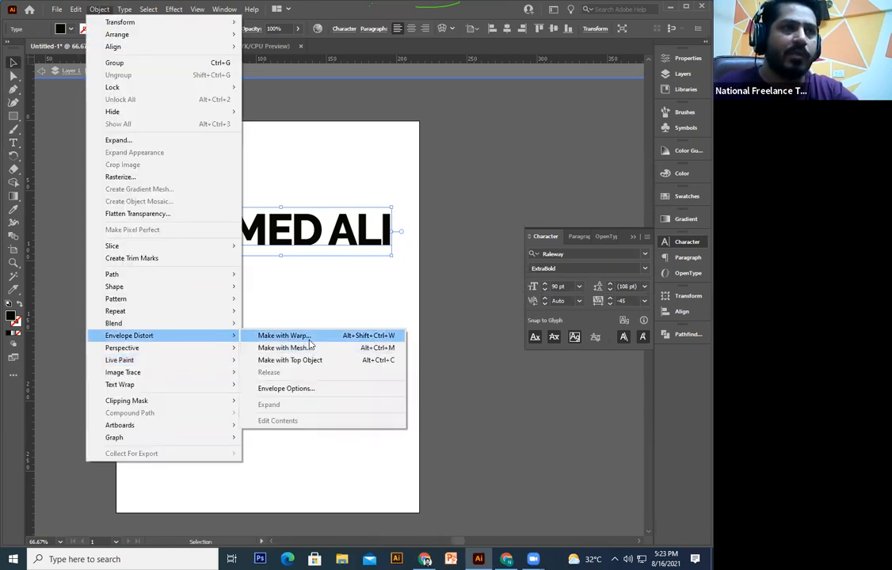
left_click(308, 339)
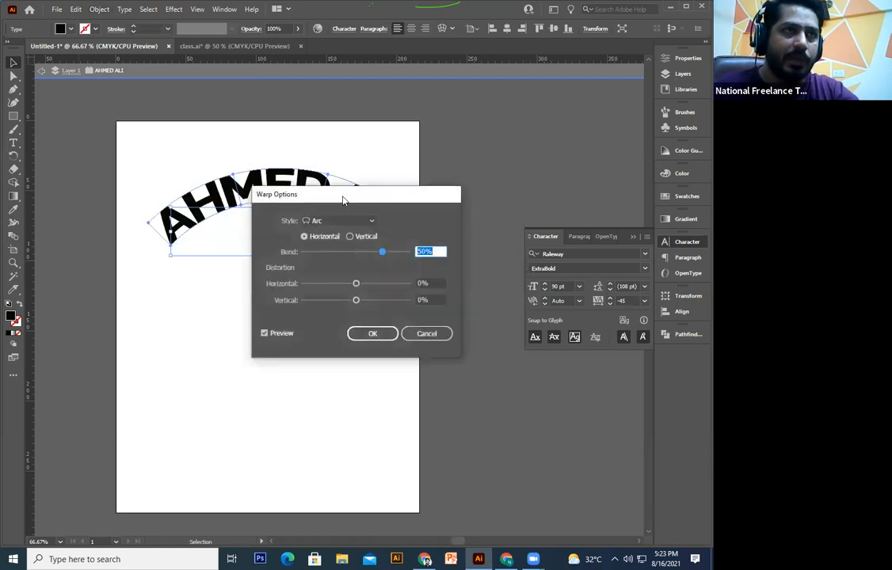
left_click_drag(343, 211, 351, 284)
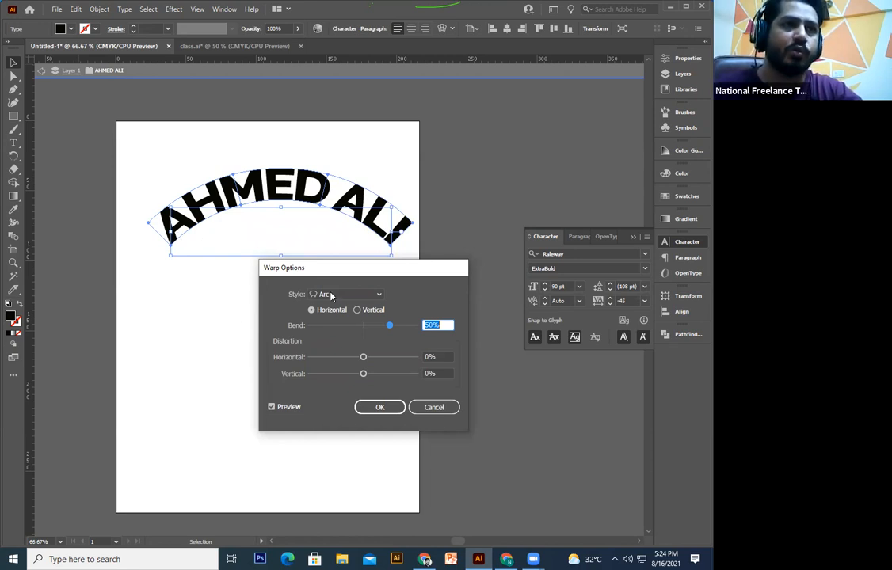
scroll(331, 295, "down", 1)
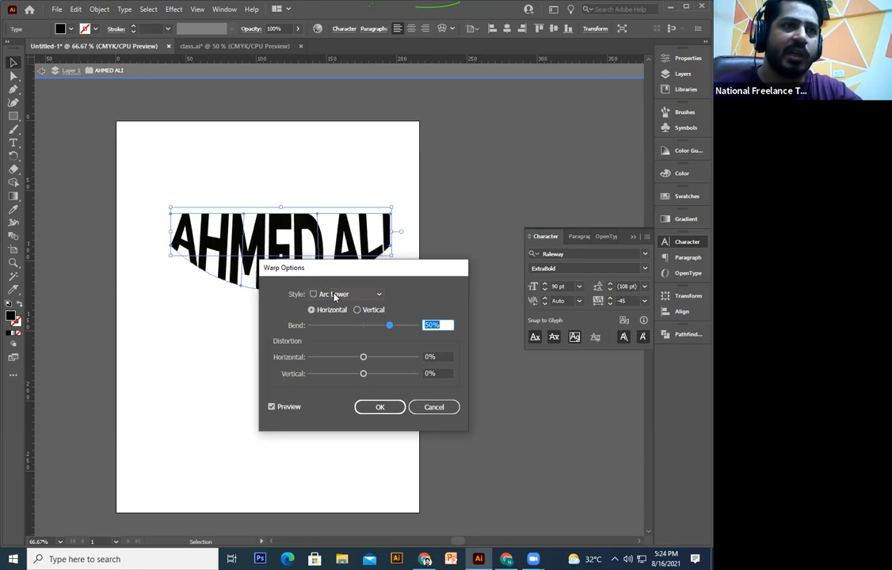
Step: Set the warp back to Arc with 68% bend and -2% horizontal distortion
left_click(332, 295)
left_click(353, 308)
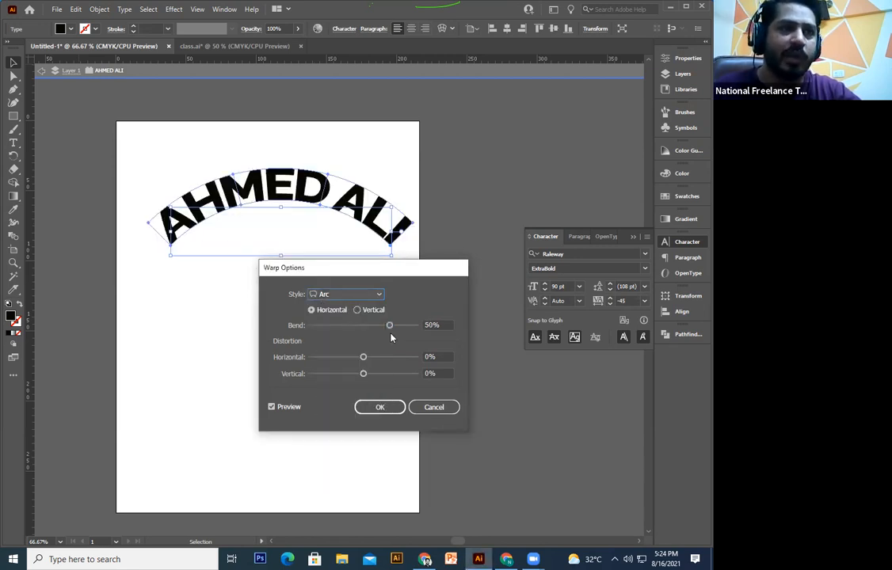
left_click_drag(389, 328, 375, 329)
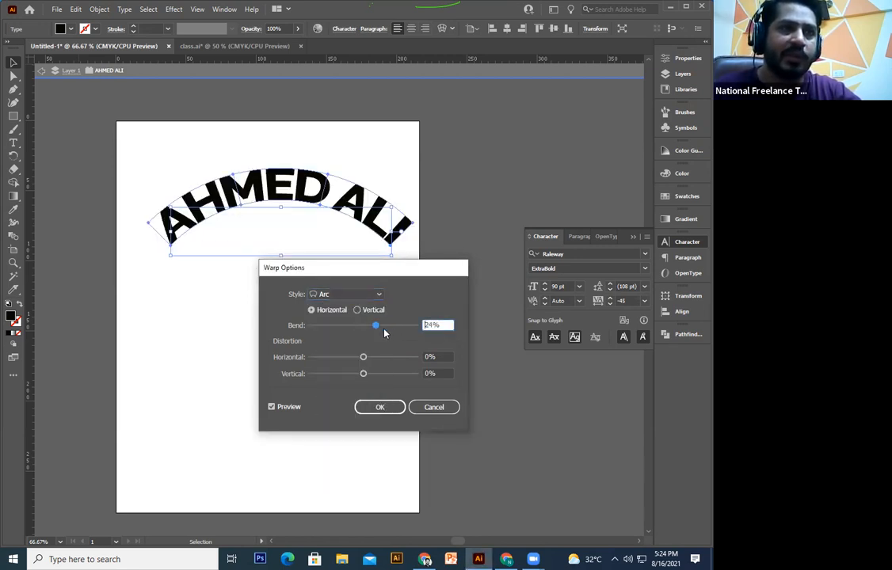
left_click_drag(334, 334, 366, 379)
key("shift+Up")
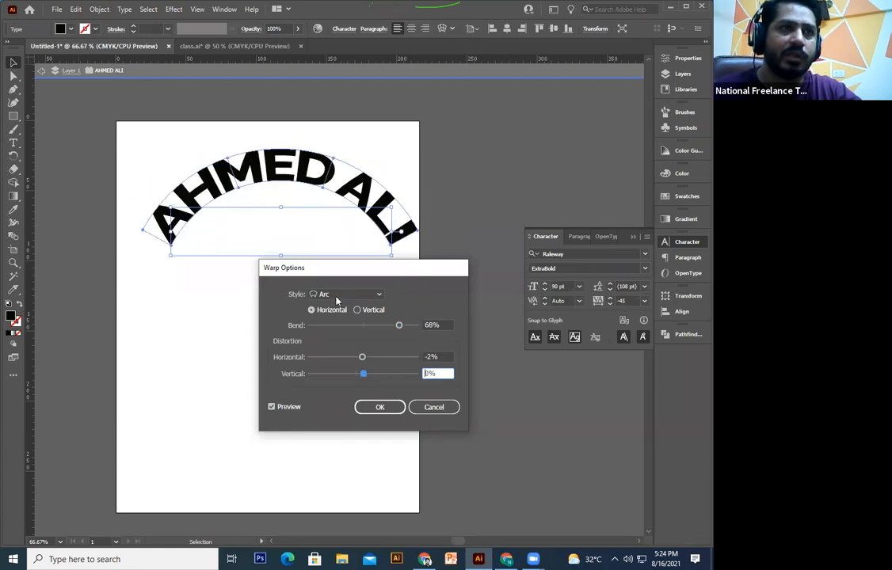
left_click(339, 296)
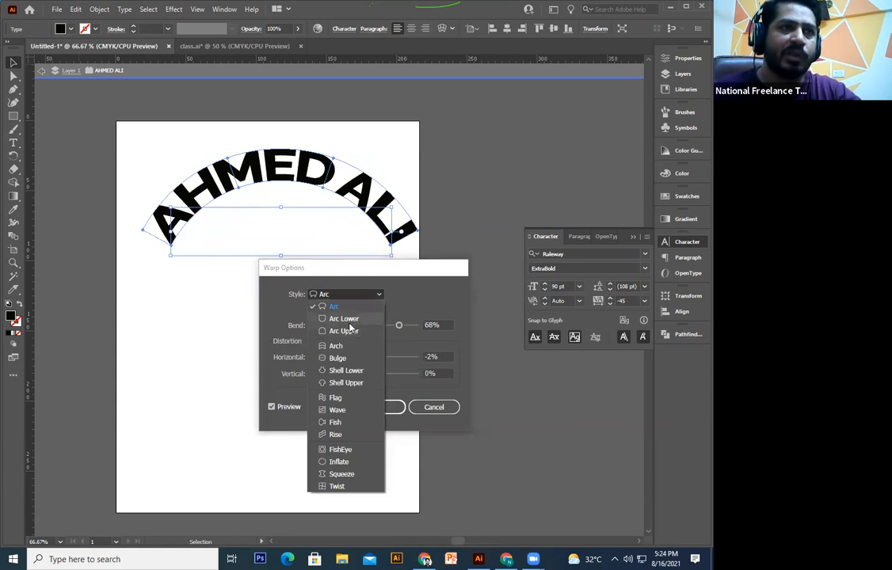
Step: Preview the Arc Lower, Arc Upper, Arch, Shell Lower, Shell Upper and Flag warp styles
left_click(344, 318)
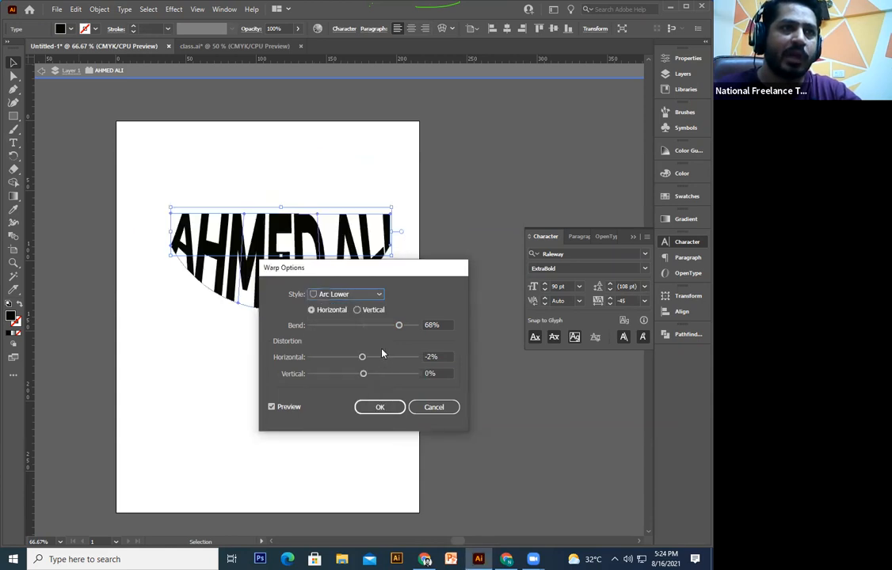
left_click(349, 295)
left_click(342, 328)
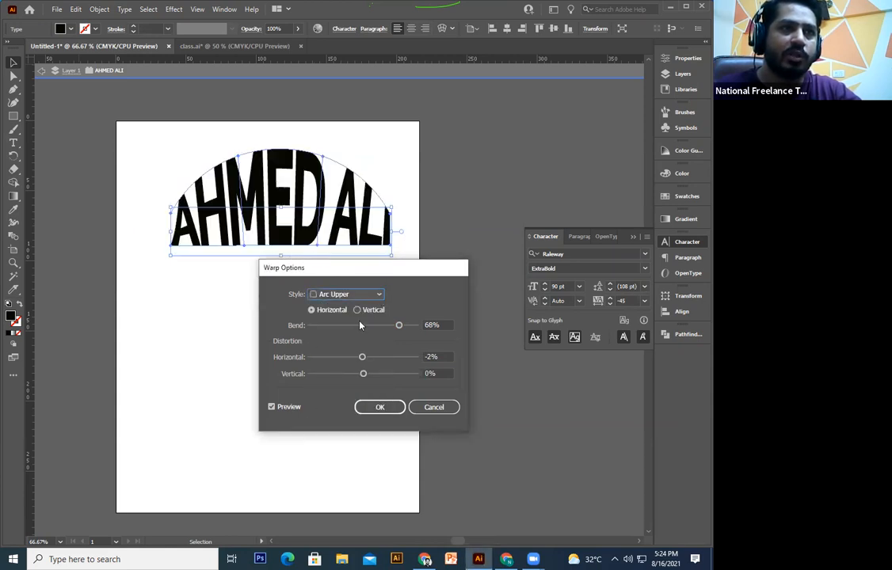
left_click(348, 324)
left_click(342, 370)
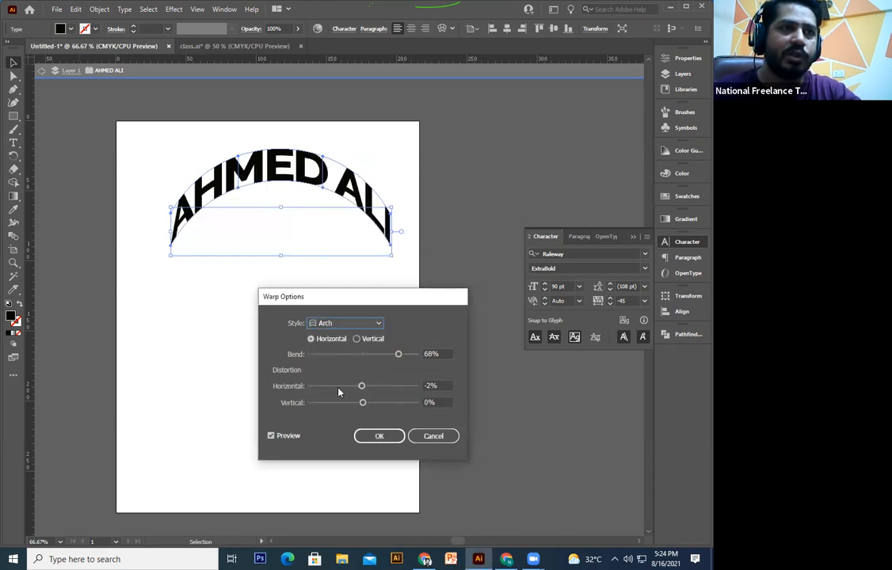
left_click(339, 323)
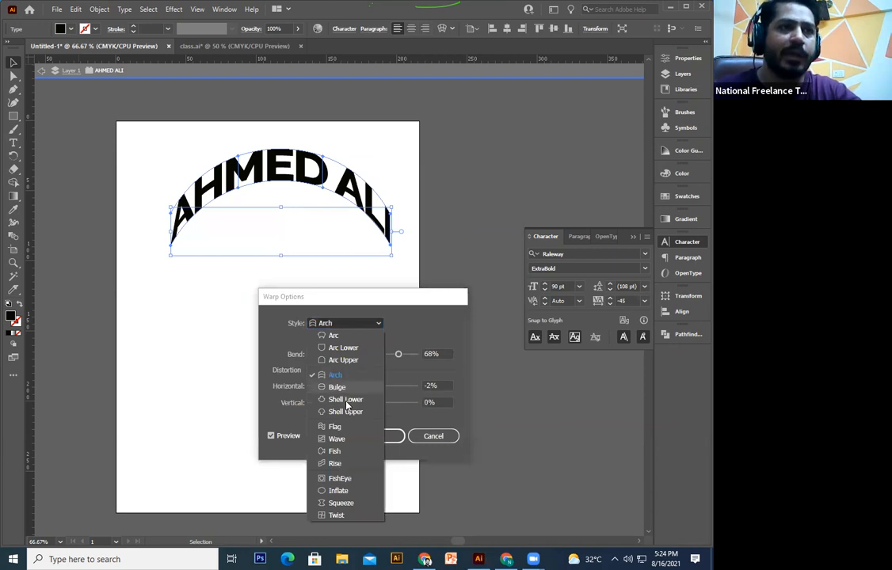
left_click(347, 400)
left_click(345, 412)
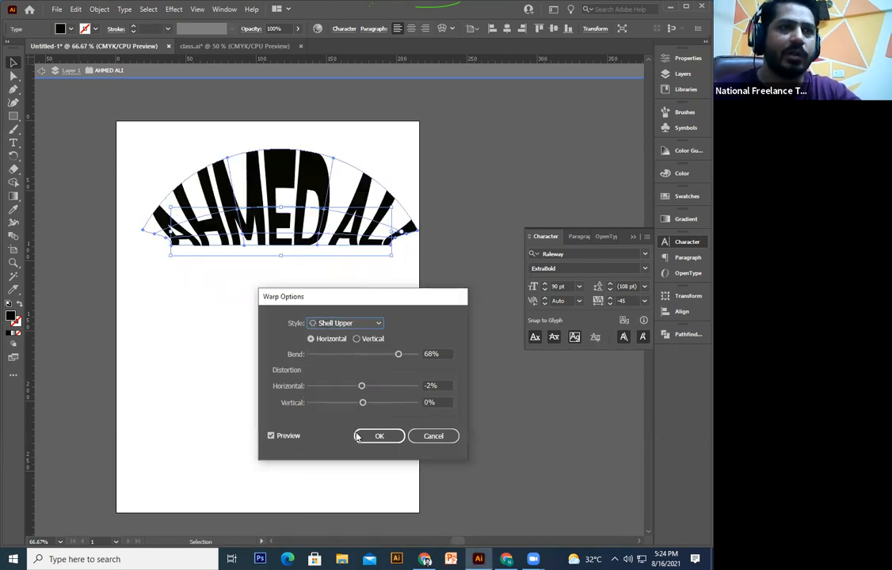
left_click(346, 326)
left_click(336, 431)
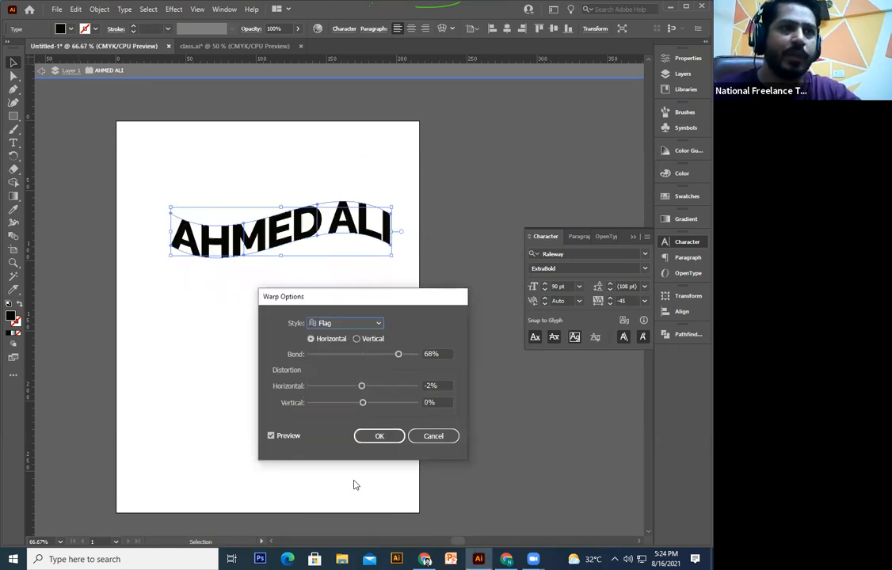
Step: Raise the Flag warp bend to 99% with 1% horizontal distortion
mouse_move(397, 358)
left_mouse_down()
mouse_move(378, 358)
mouse_move(405, 358)
left_mouse_up()
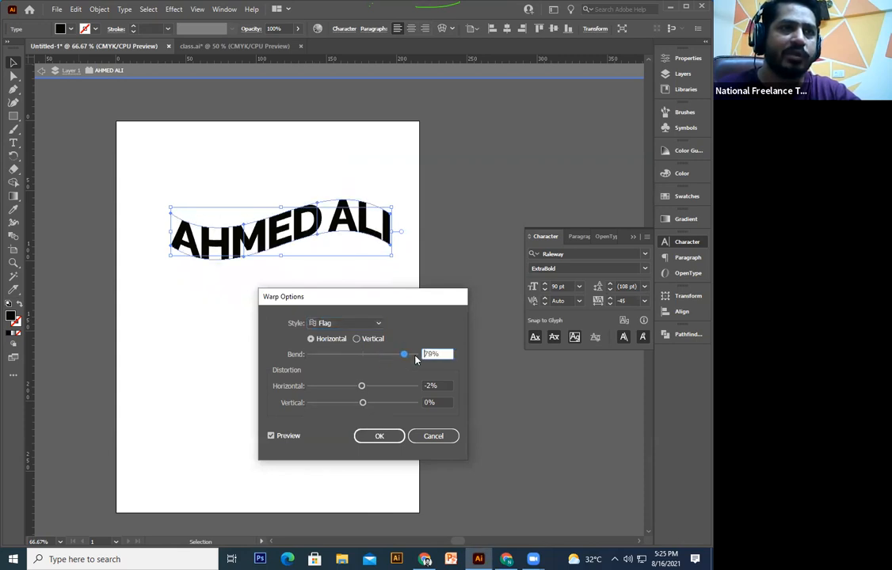
left_click(415, 356)
left_click(384, 388)
left_click_drag(383, 388, 363, 391)
left_click(385, 389)
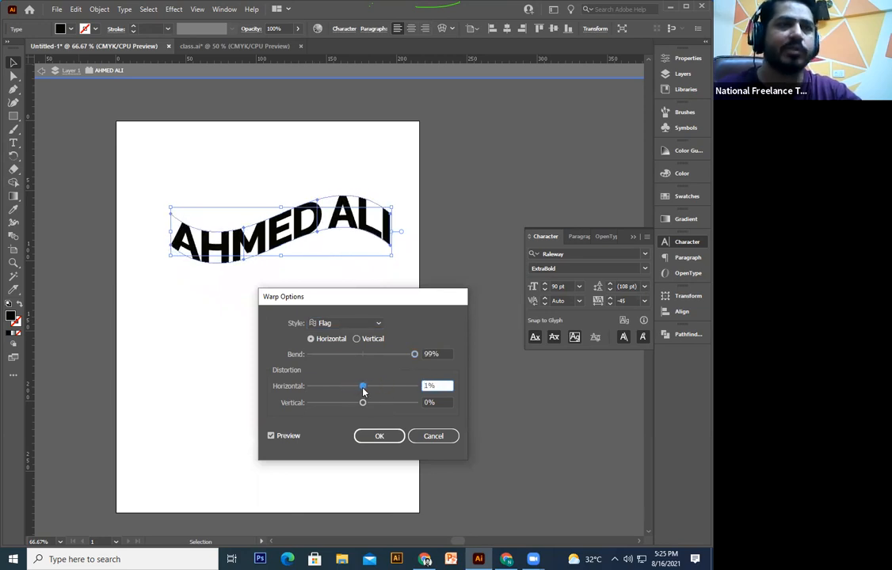
Step: Preview the Wave, Fish, Rise, FishEye and Inflate styles, then settle on Squeeze
left_click(376, 324)
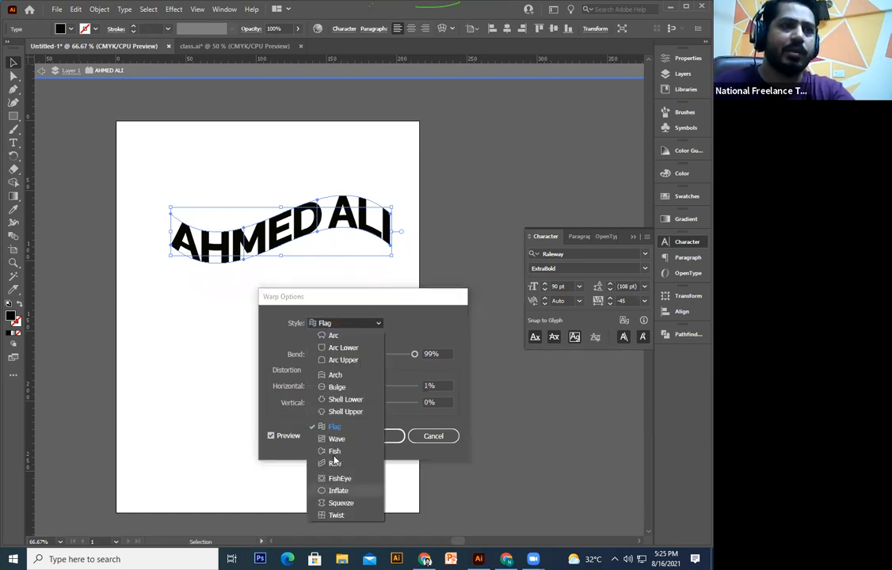
left_click(336, 439)
left_click(351, 324)
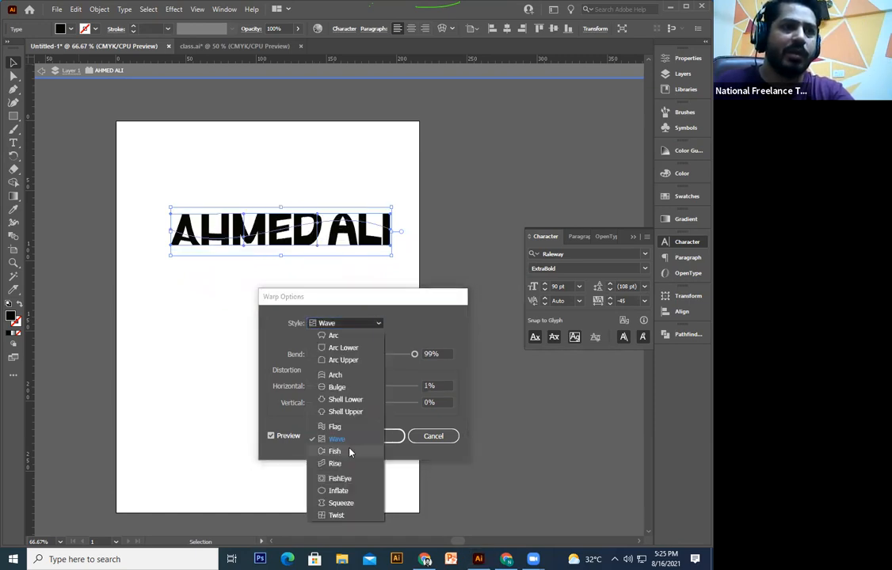
left_click(348, 450)
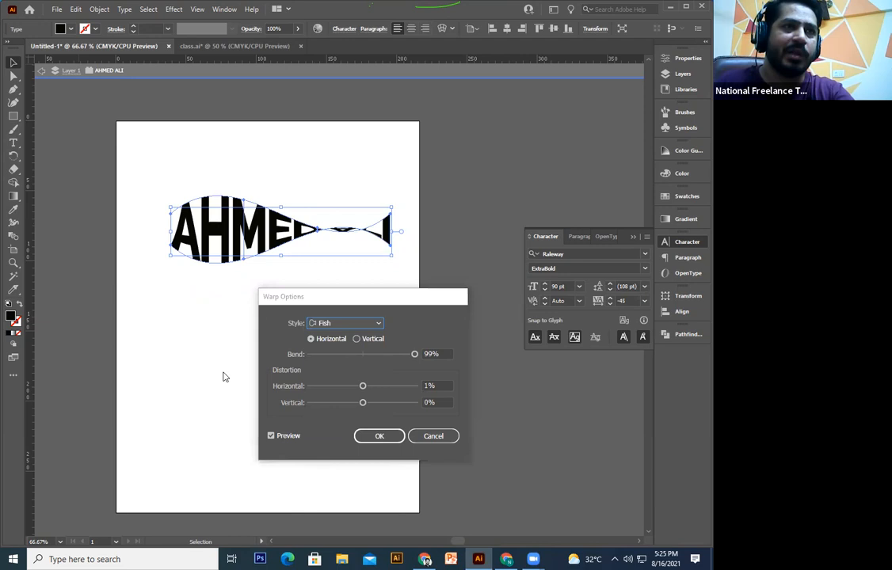
left_click(349, 324)
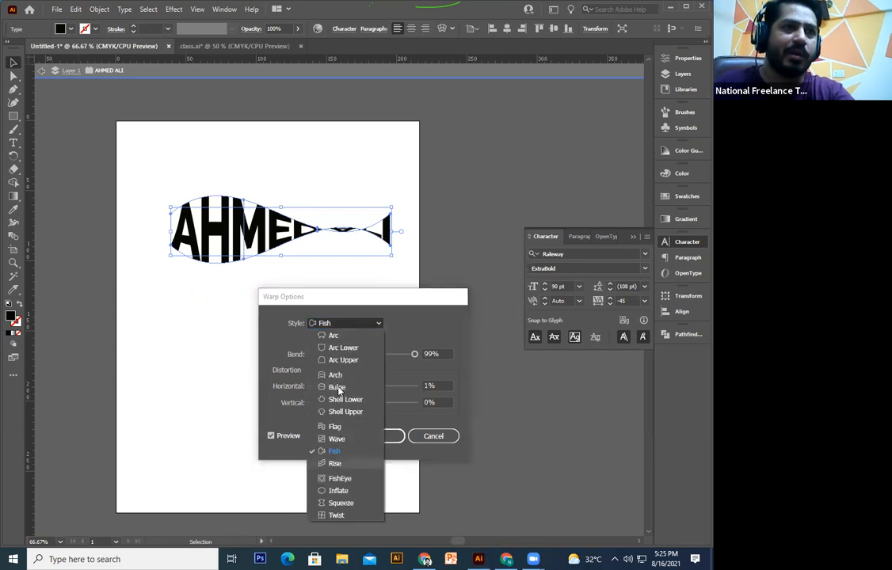
left_click(336, 464)
left_click(339, 478)
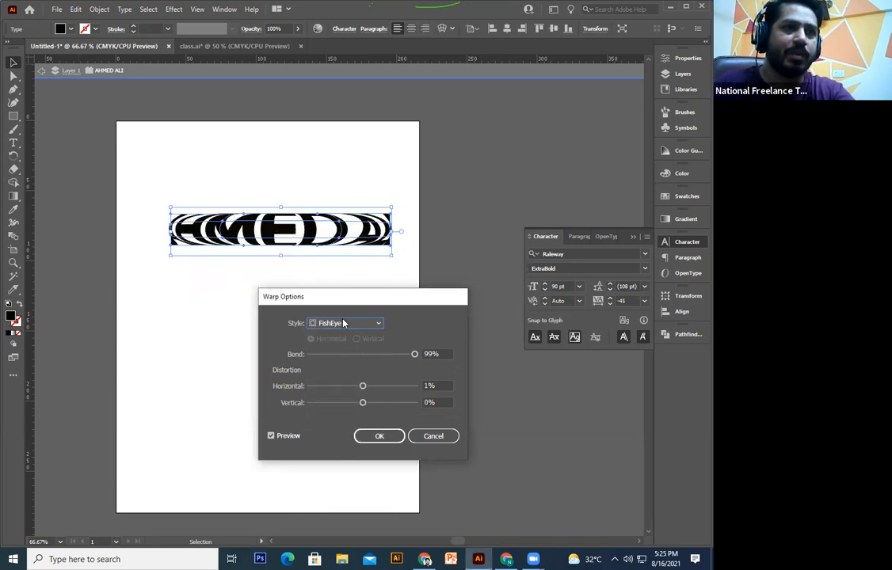
left_click(346, 323)
left_click(339, 491)
left_click(349, 323)
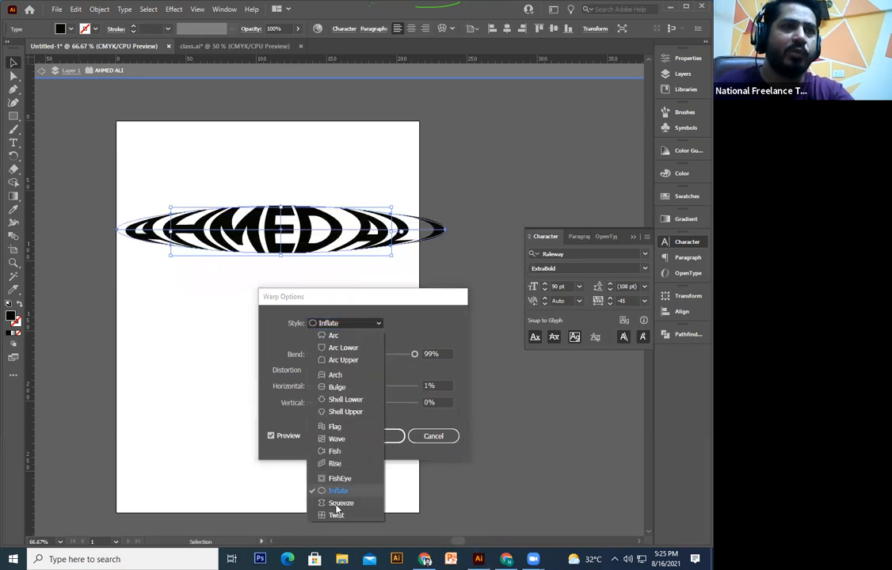
left_click(338, 519)
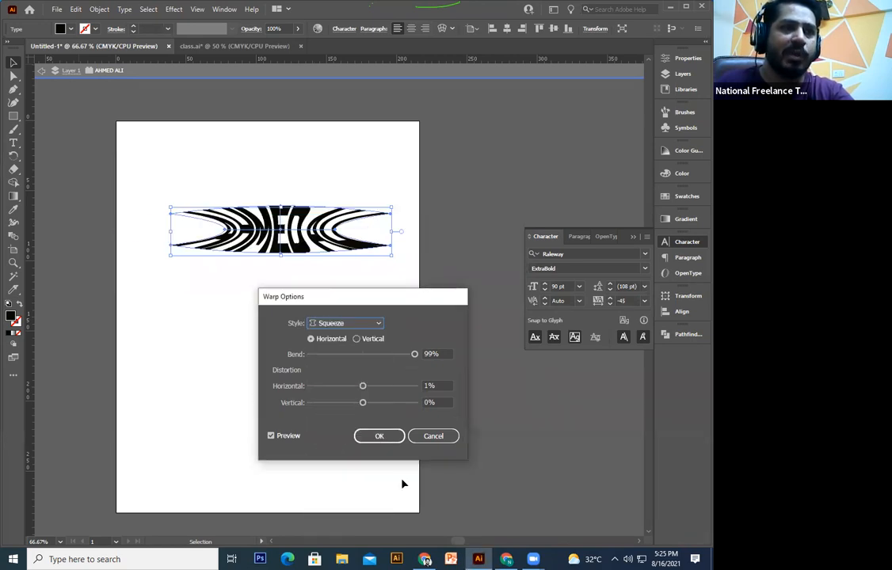
key("Escape")
left_click(358, 137)
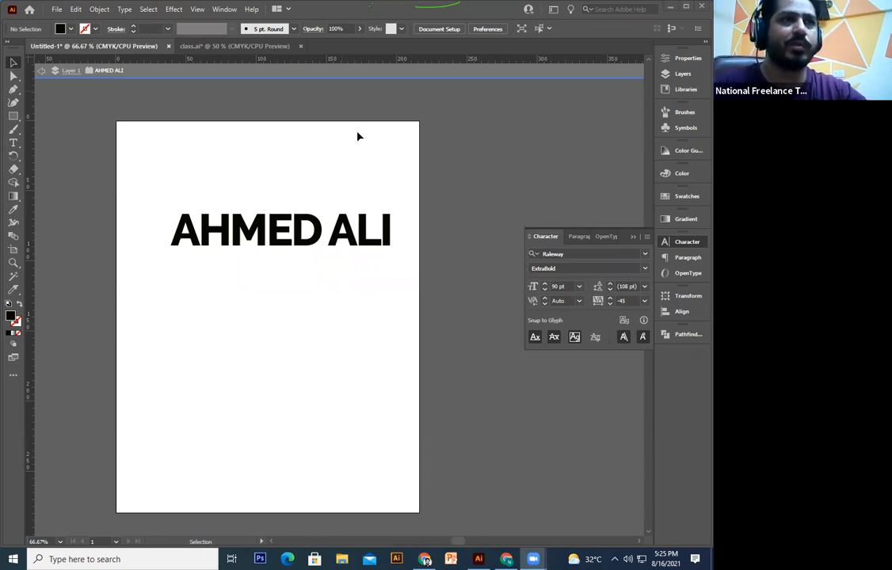
left_click(377, 146)
key("space")
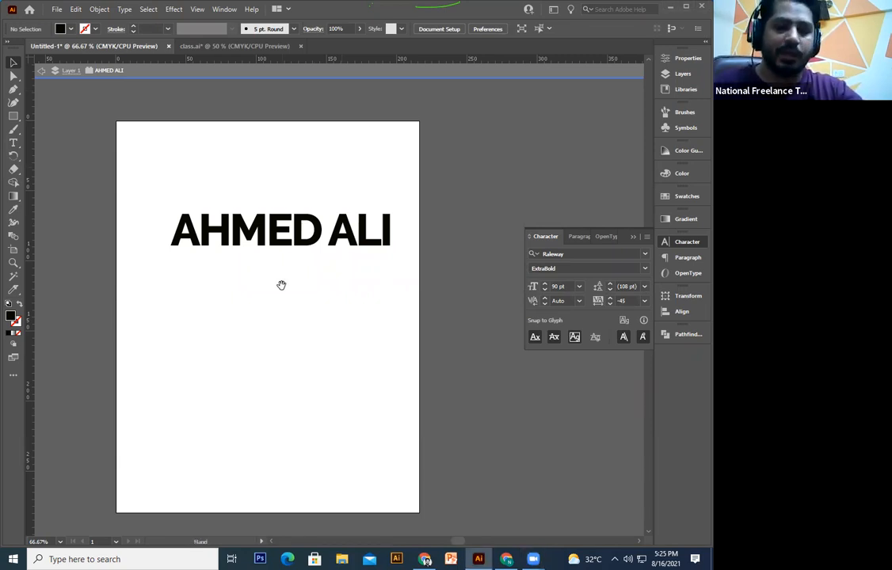
left_click_drag(325, 263, 341, 307)
key("ctrl+a")
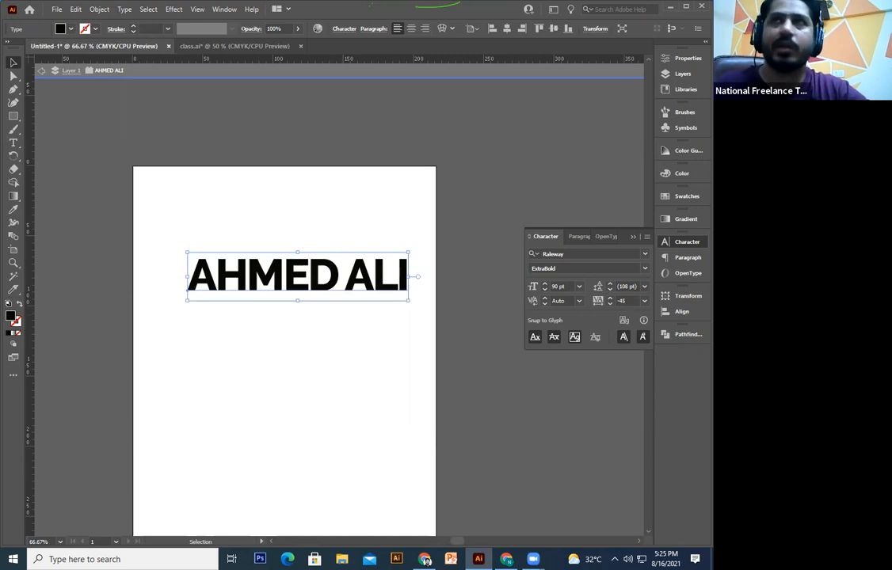
left_click(342, 313)
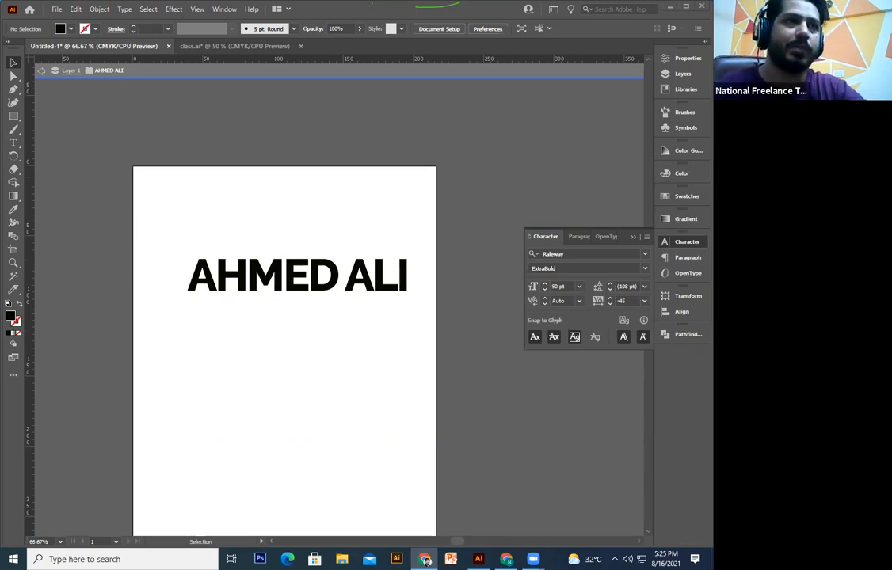
scroll(376, 260, "down", 1)
left_click(375, 260)
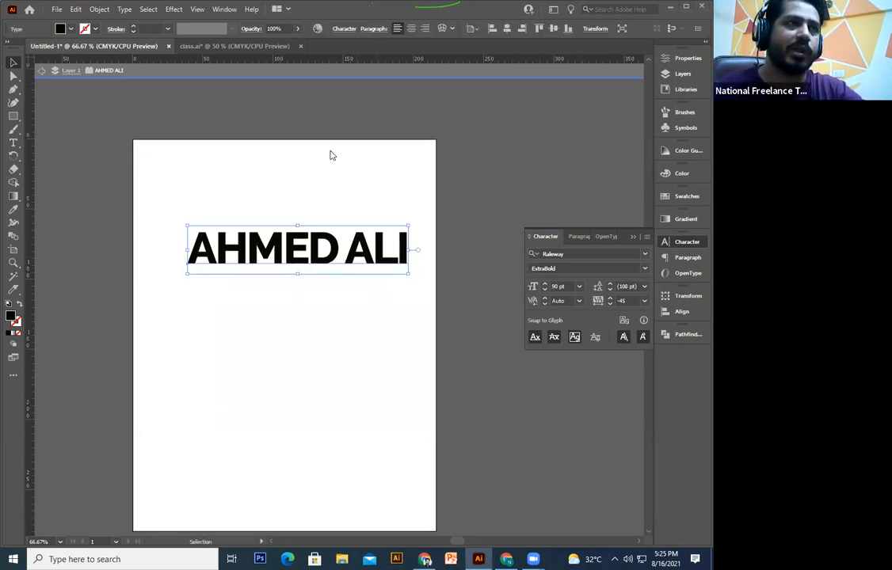
left_click(99, 9)
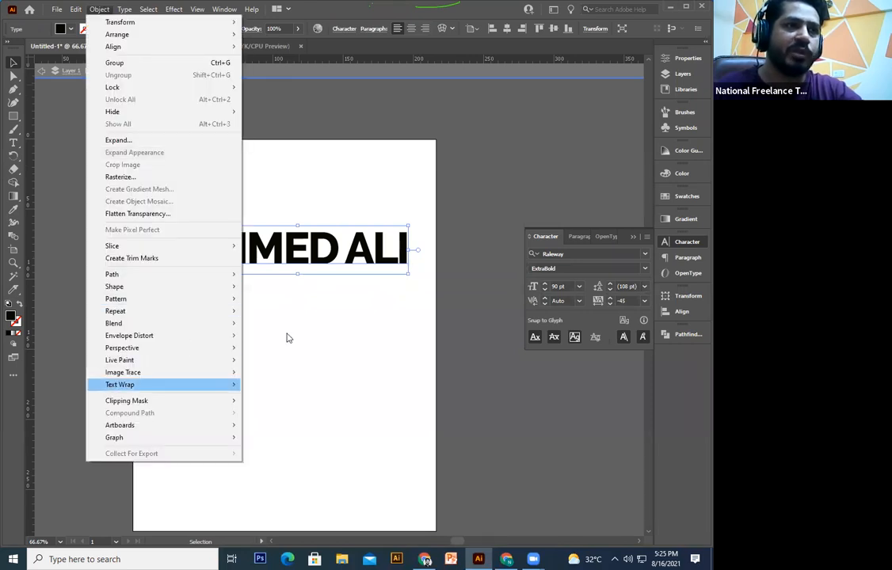
mouse_move(198, 336)
left_click(313, 334)
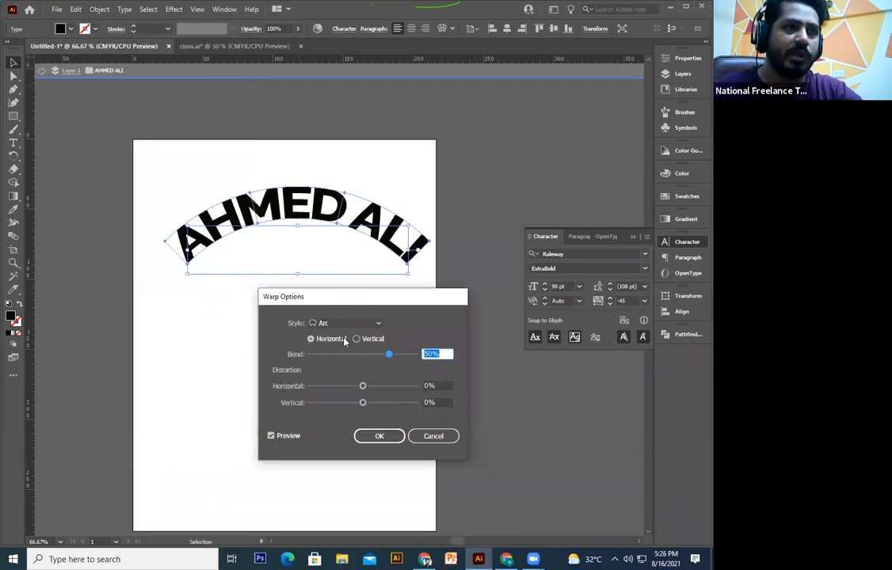
left_click(349, 324)
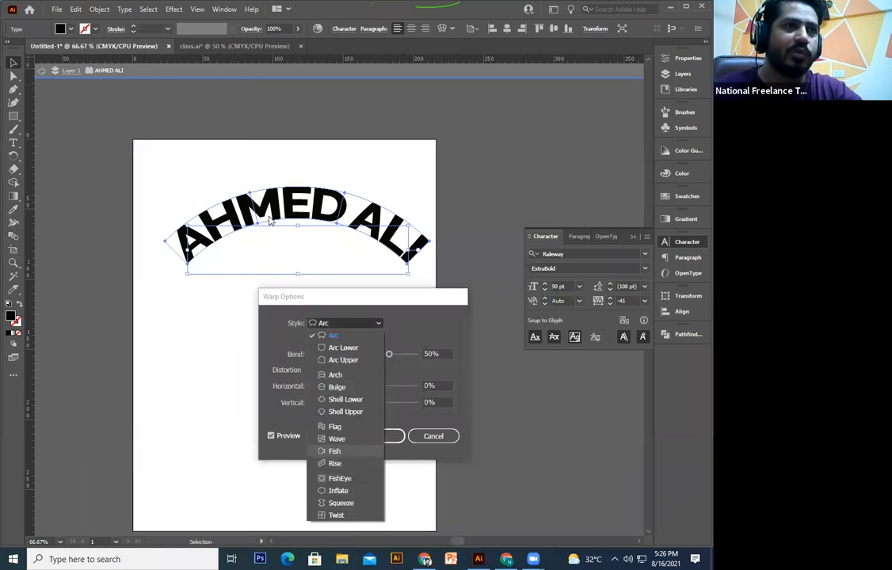
left_click(331, 452)
mouse_move(392, 355)
left_mouse_down()
mouse_move(379, 355)
mouse_move(409, 359)
left_mouse_up()
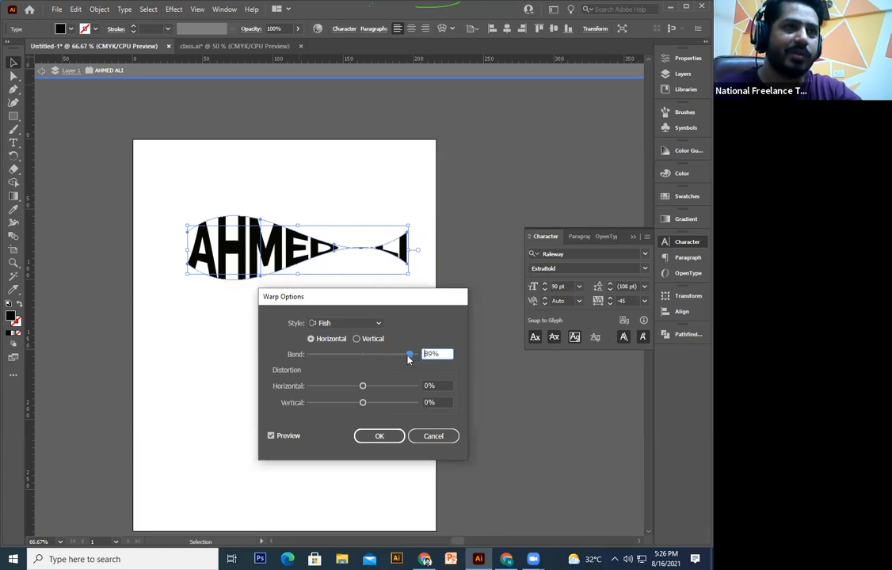
left_click(378, 436)
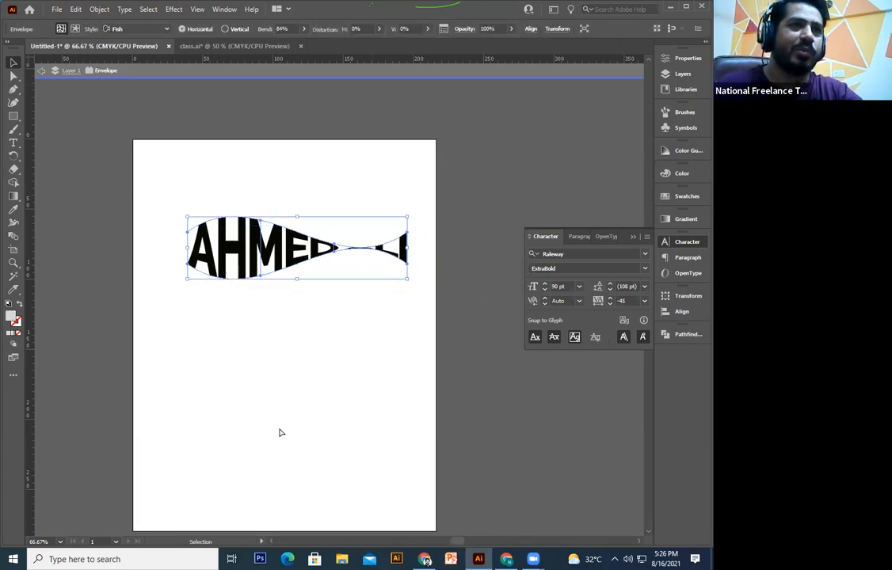
left_click(280, 430)
key("ctrl+plus")
key("ctrl+plus")
key("ctrl+plus")
Step: Draw a closed curved head shape with the Pen tool left of the letter A
key("space")
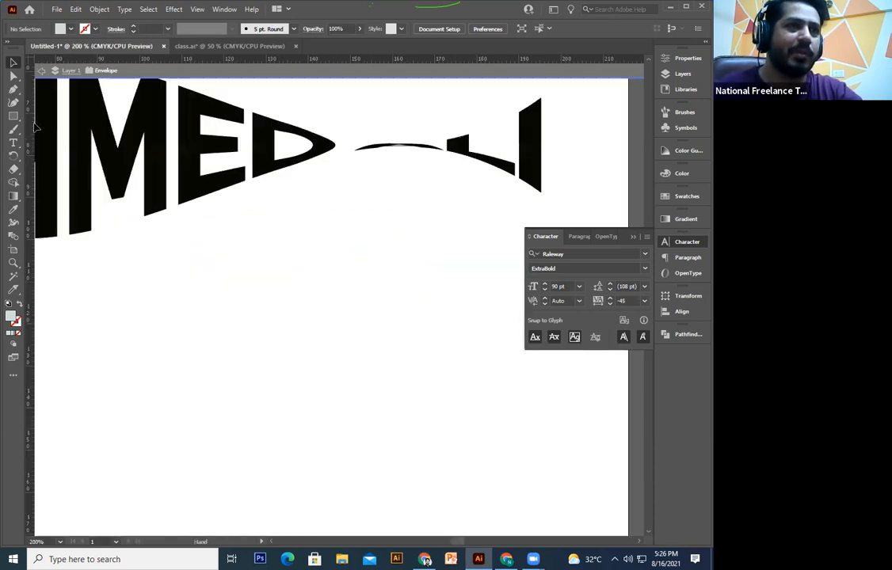
left_click_drag(35, 119, 402, 271)
left_click(247, 258)
key("p")
left_click(248, 258)
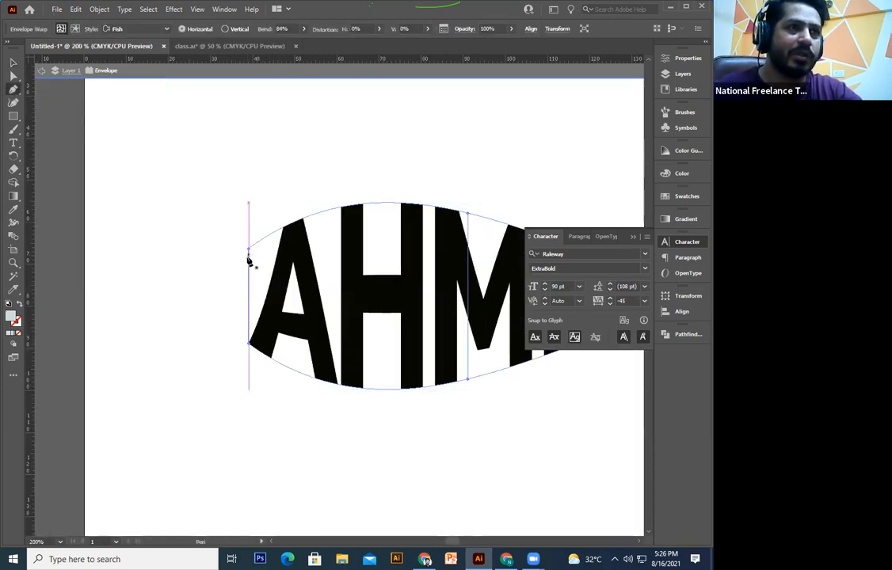
left_click_drag(249, 327, 188, 278)
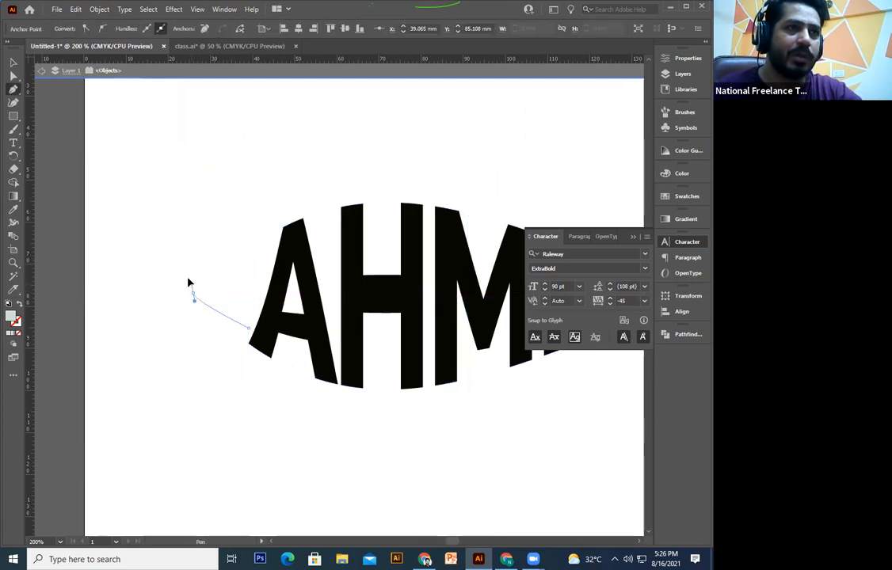
left_click(248, 258)
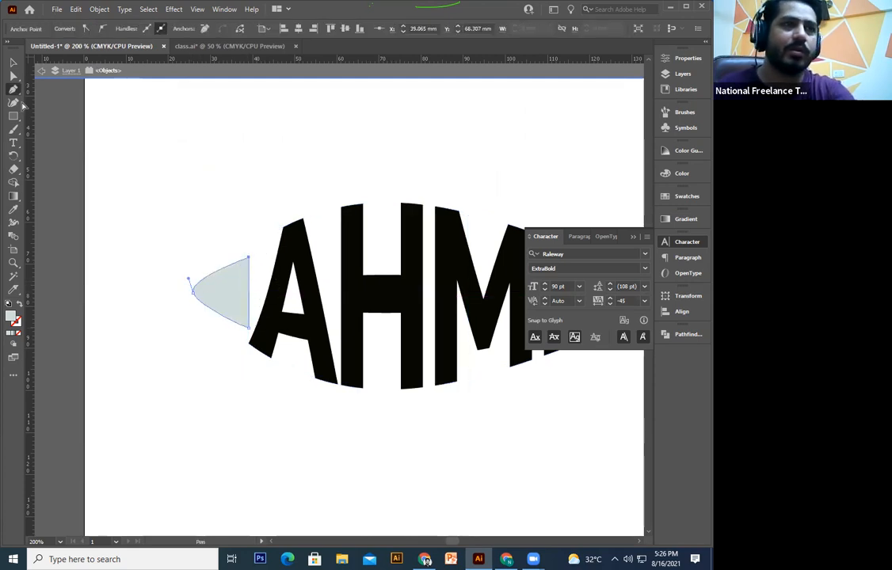
Step: Give the head shape the letters' black fill using the Eyedropper
left_click(13, 209)
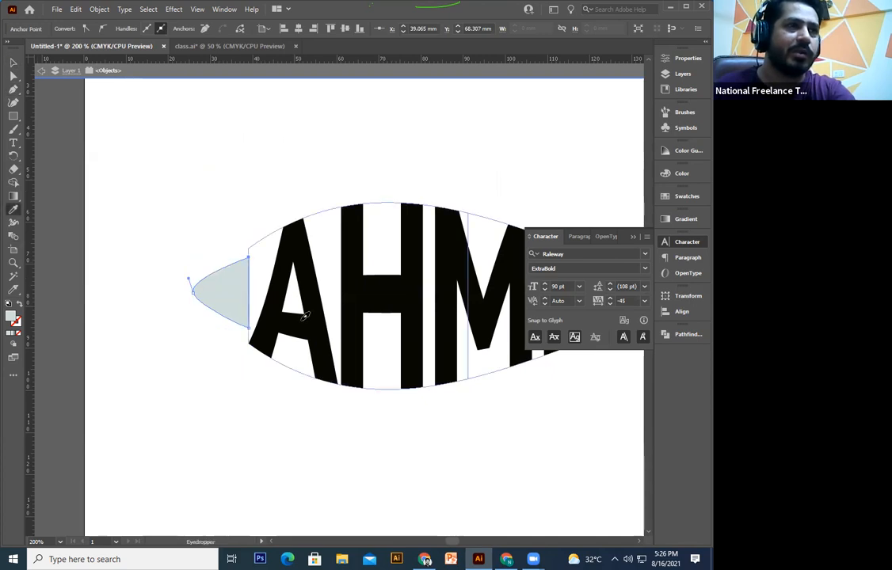
left_click(412, 317)
left_click(14, 63)
left_click(149, 251)
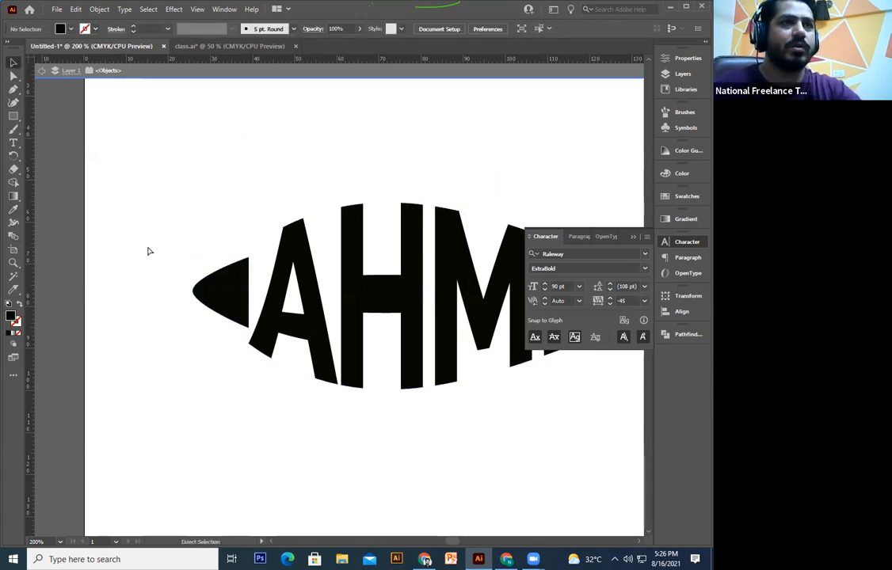
key("ctrl+minus")
key("ctrl+minus")
key("ctrl+minus")
key("ctrl+minus")
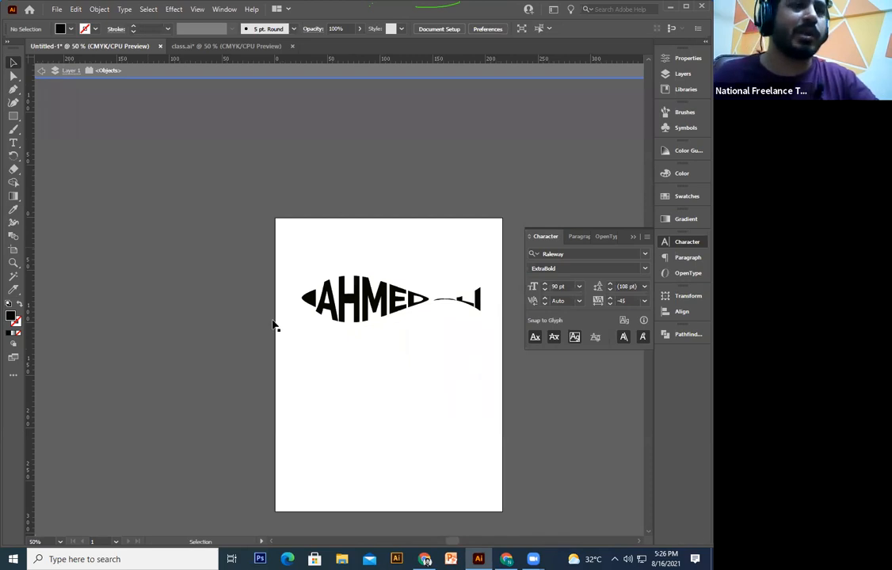
Step: Marquee-select the fish-warped AHMED artwork, delete it, and undo the last change
scroll(275, 325, "right", 2)
scroll(366, 268, "down", 2)
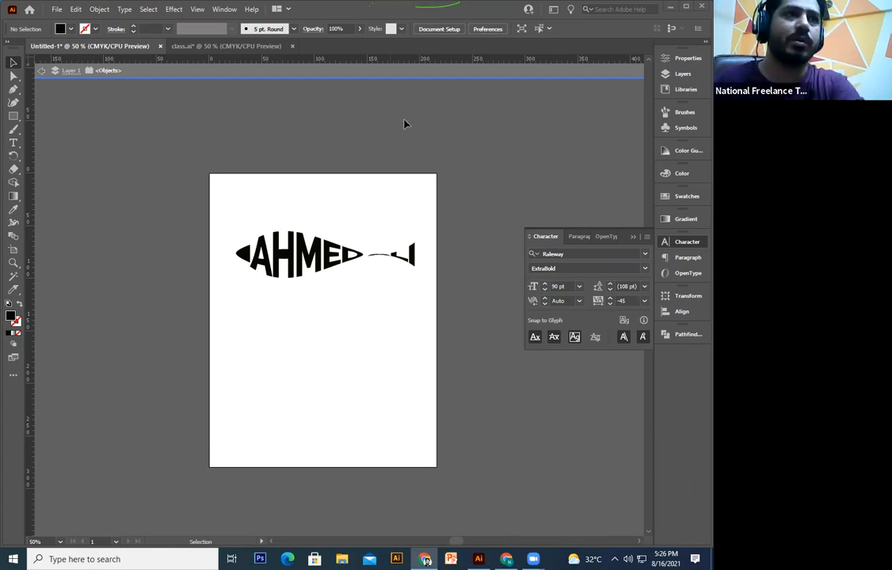
left_click_drag(441, 222, 209, 340)
key("Delete")
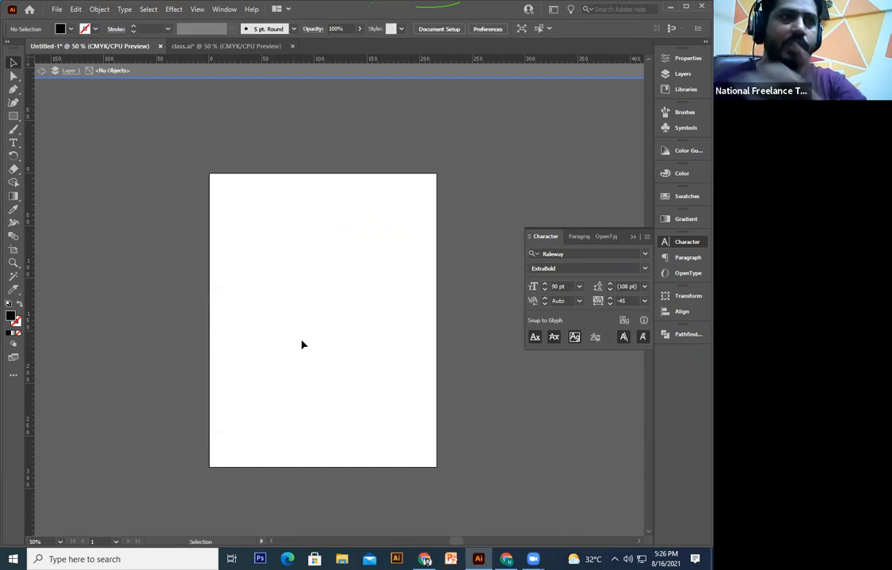
key("ctrl+z")
key("ctrl+z")
key("ctrl+z")
key("ctrl+z")
key("ctrl+z")
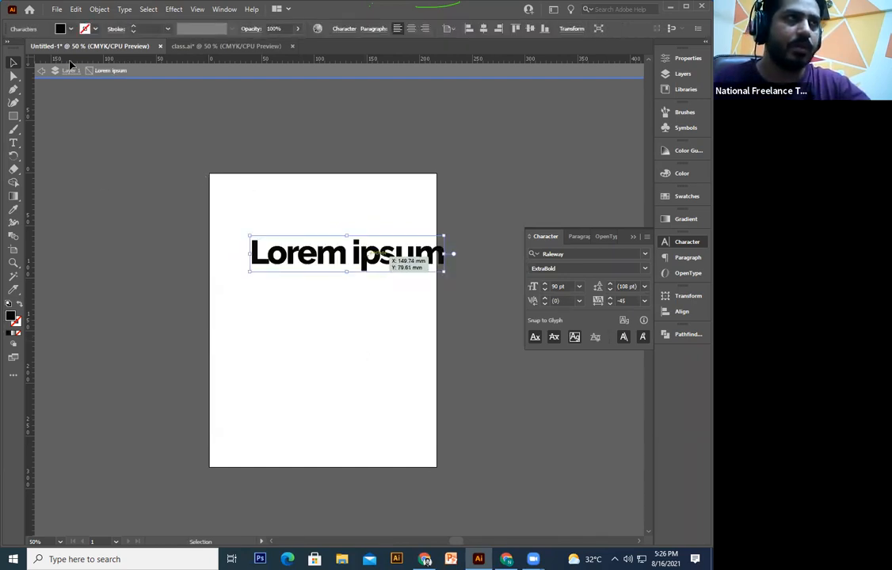
Step: Move the Lorem ipsum text to the page top, paste the fish silhouettes image, then remove it
left_click_drag(356, 252, 356, 193)
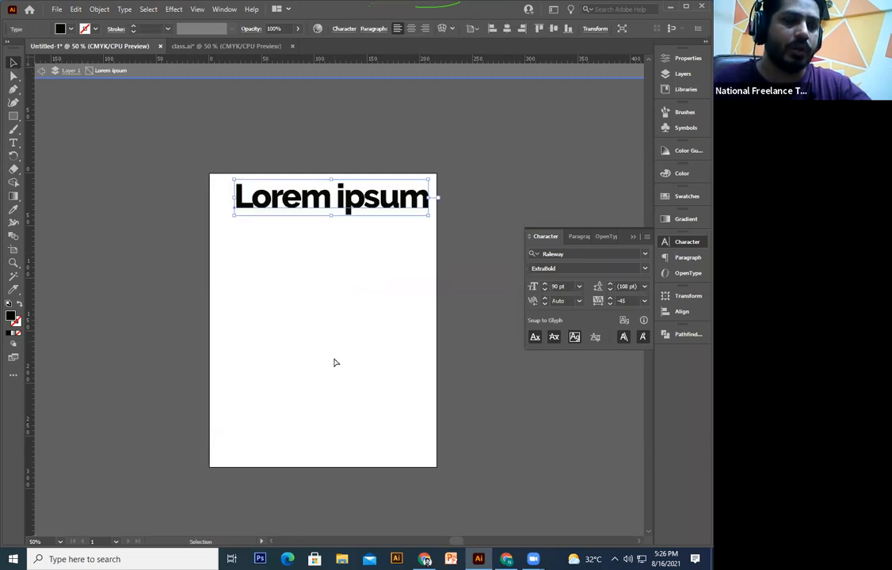
key("ctrl+v")
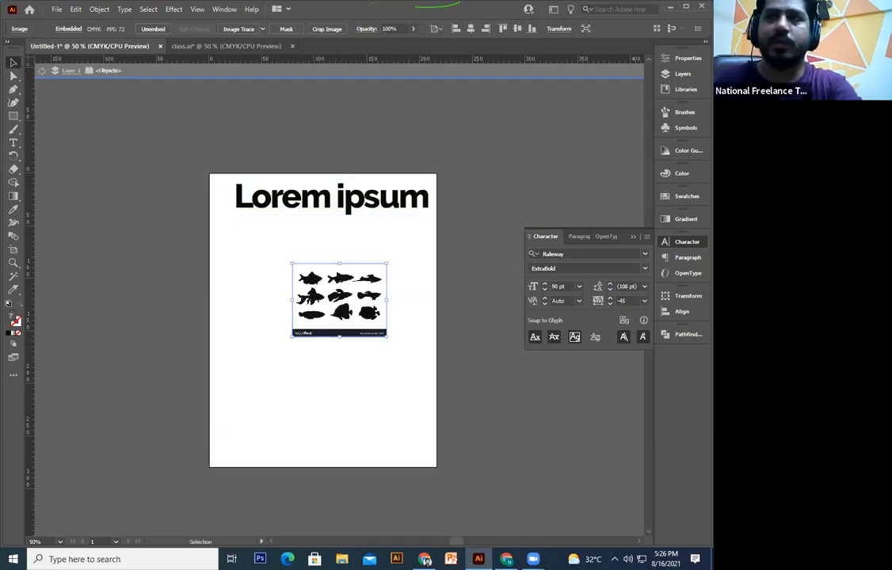
key("Delete")
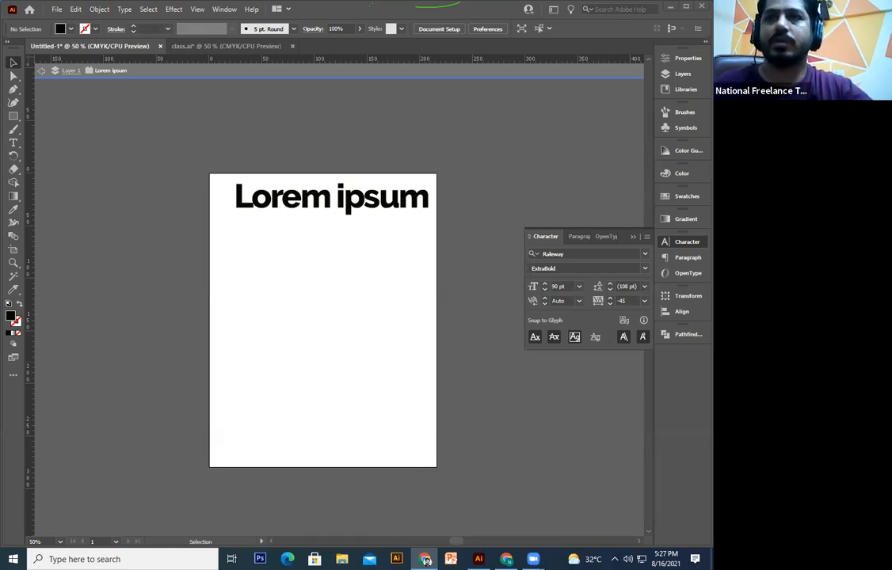
Step: Place the fish picture on the artboard, undo the repositioning, and reselect it
left_click_drag(277, 389, 272, 381)
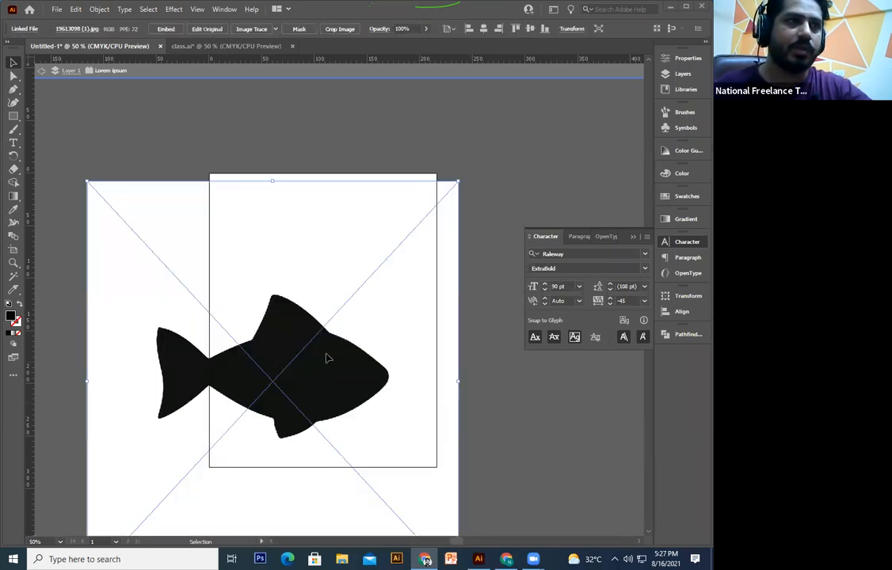
left_click_drag(331, 299, 381, 271)
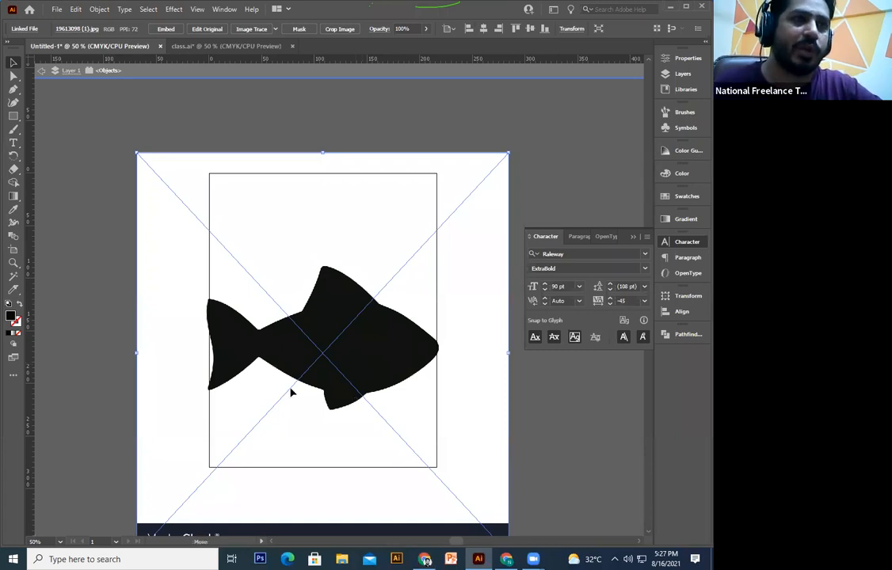
left_click_drag(439, 384, 373, 371)
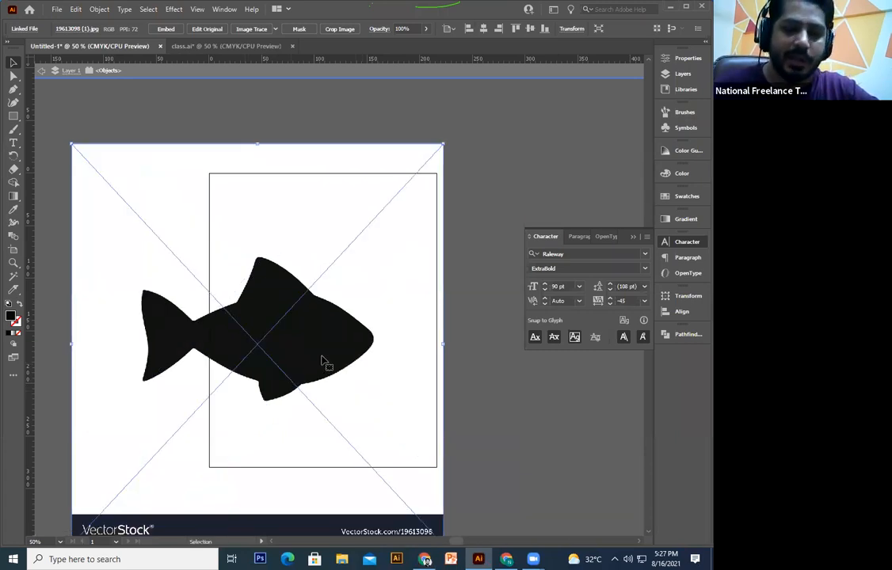
key("ctrl+z")
key("ctrl+z")
key("ctrl+z")
key("ctrl+z")
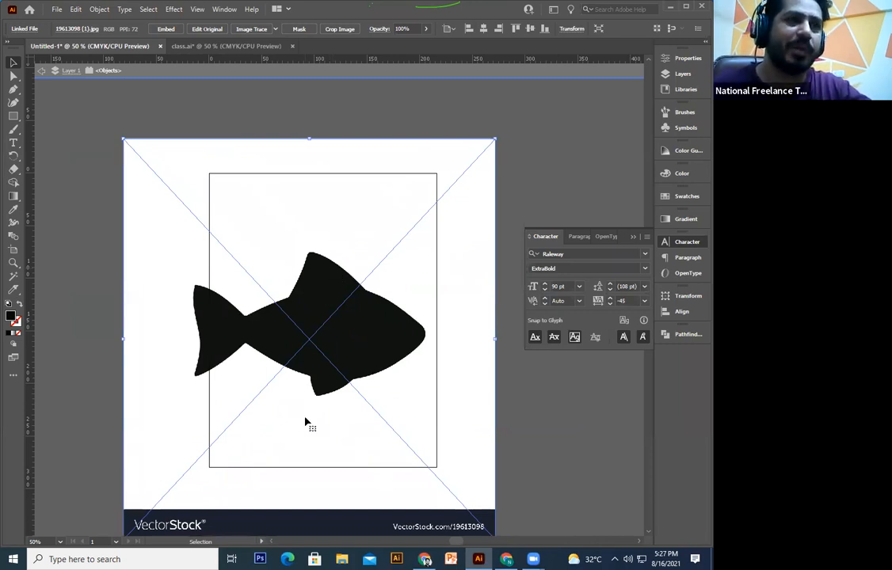
left_click(112, 345)
left_click(139, 316)
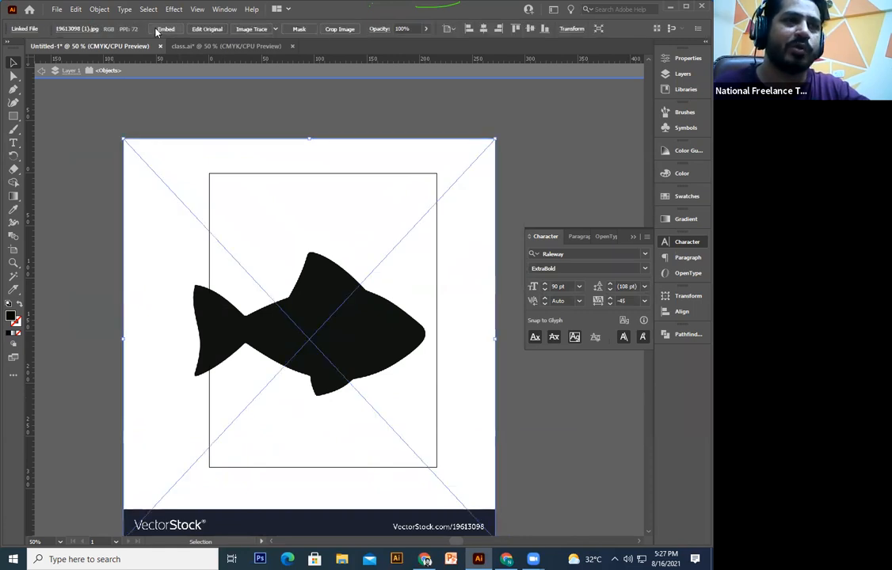
Step: Embed the fish image and run Image Trace, undoing an accidental move
left_click(158, 31)
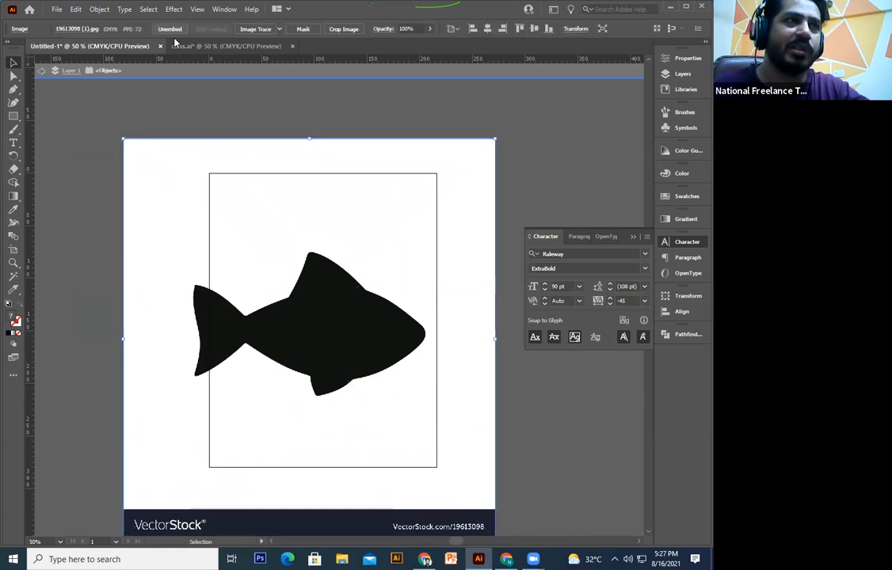
left_click(252, 31)
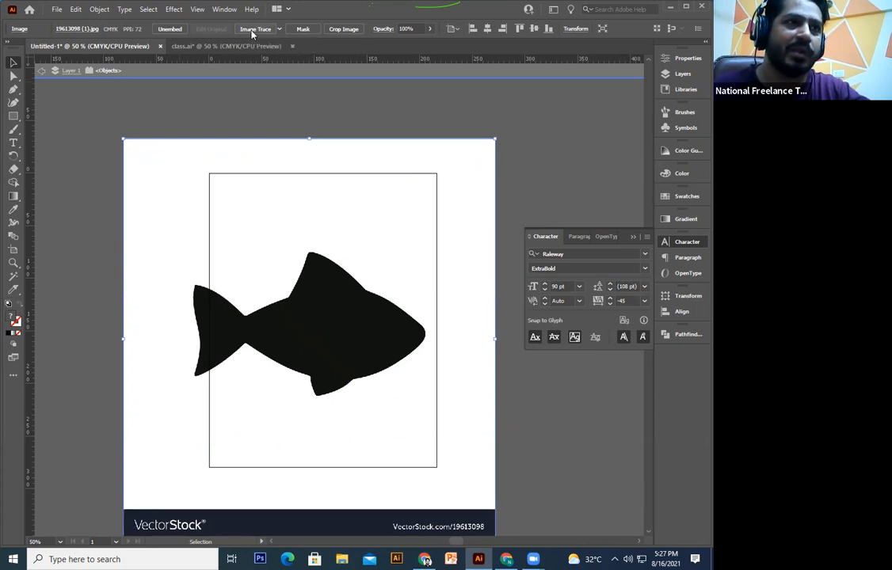
left_click_drag(356, 389, 285, 404)
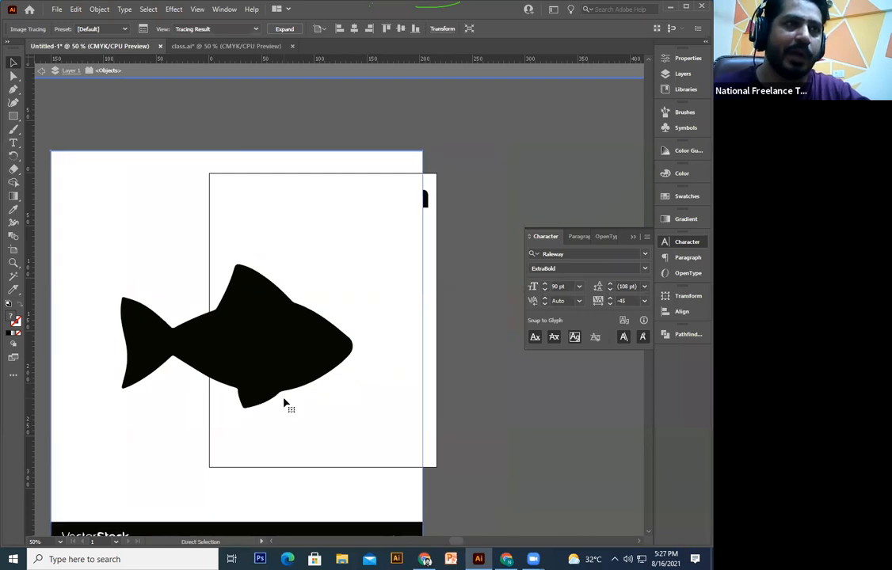
key("ctrl+z")
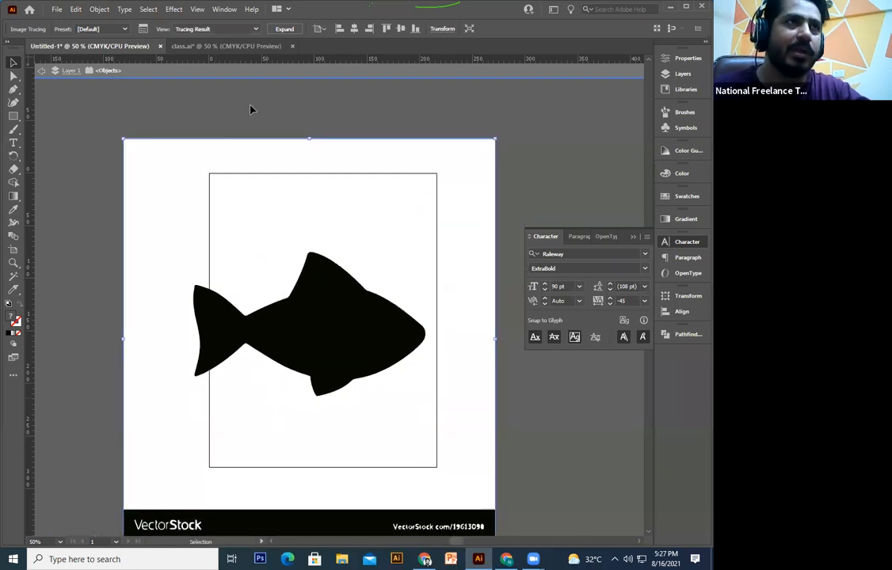
Step: Expand and ungroup the traced fish, deleting its white background and VectorStock banner
left_click(290, 32)
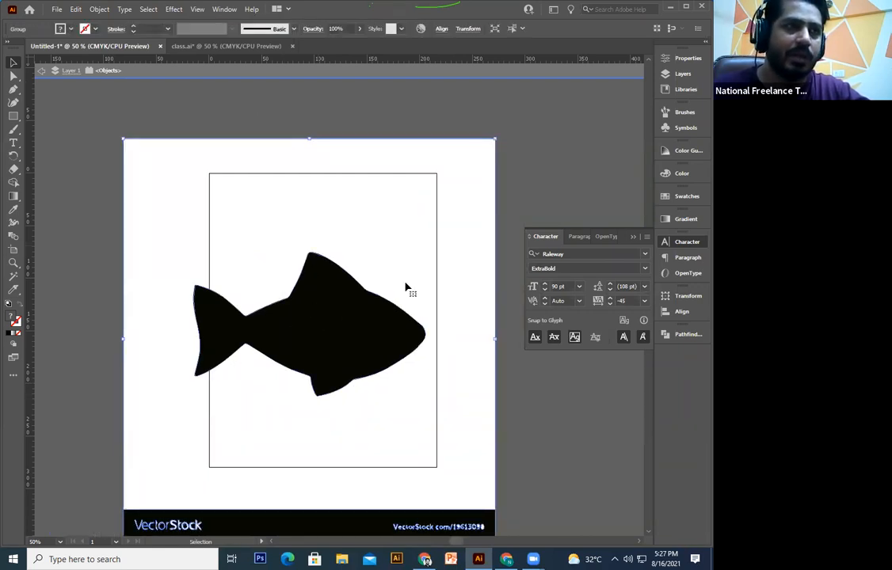
left_click_drag(356, 265, 446, 198)
left_click_drag(410, 292, 159, 293)
mouse_move(279, 297)
left_mouse_down()
mouse_move(394, 305)
mouse_move(302, 300)
left_mouse_up()
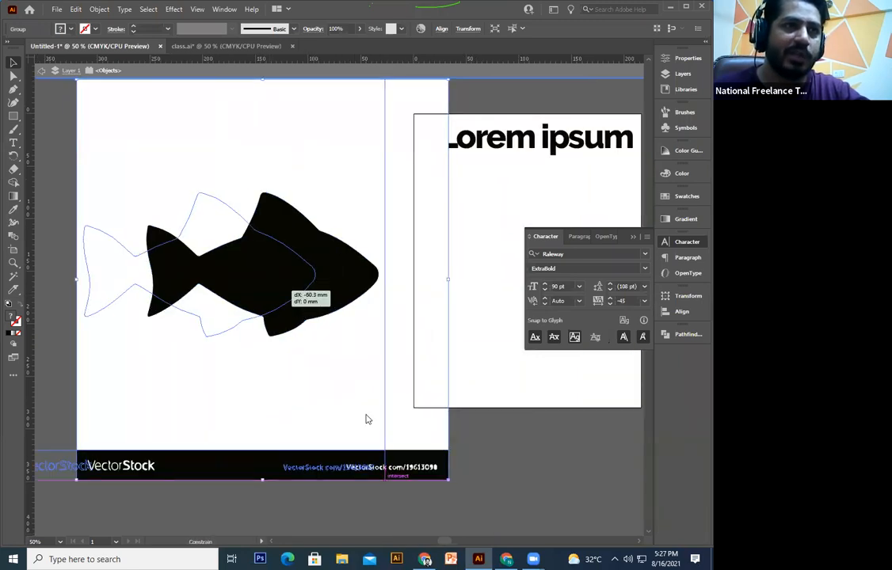
left_click_drag(282, 268, 303, 296)
right_click(303, 295)
left_click(332, 400)
left_click(524, 455)
left_click_drag(448, 463, 32, 492)
key("Delete")
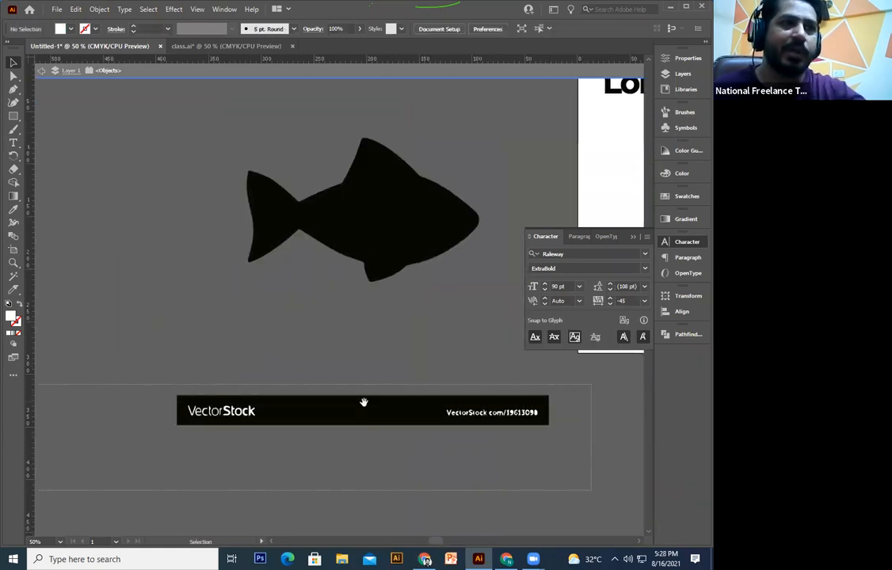
key("Delete")
Step: Move the fish onto the Lorem ipsum page, then undo the move and earlier edits
left_click_drag(397, 391, 313, 569)
left_click_drag(327, 439, 257, 356)
left_click(256, 356)
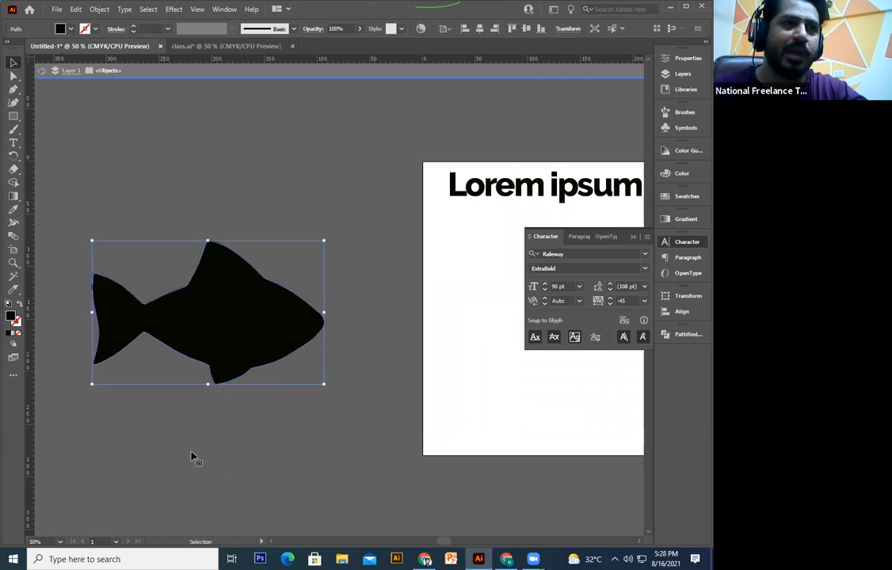
left_click_drag(205, 317, 430, 399)
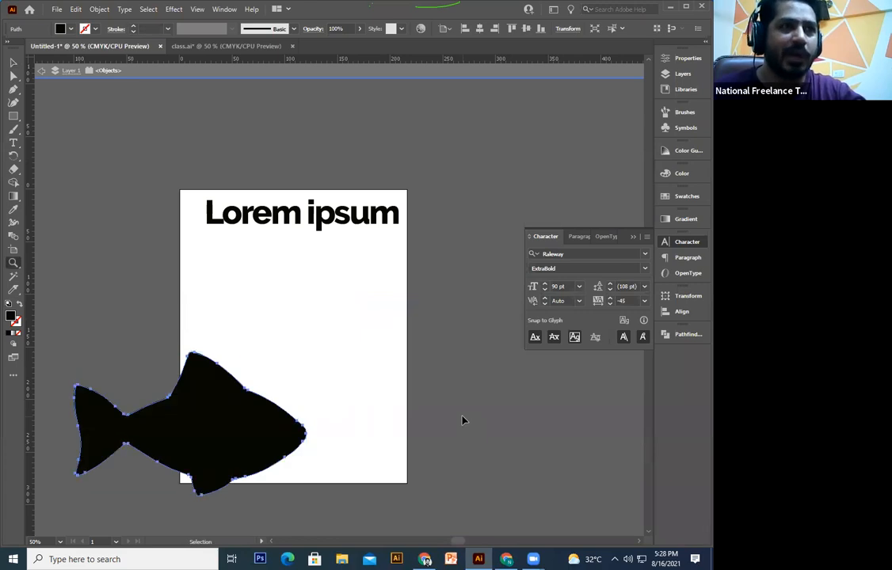
key("ctrl+z")
key("ctrl+z")
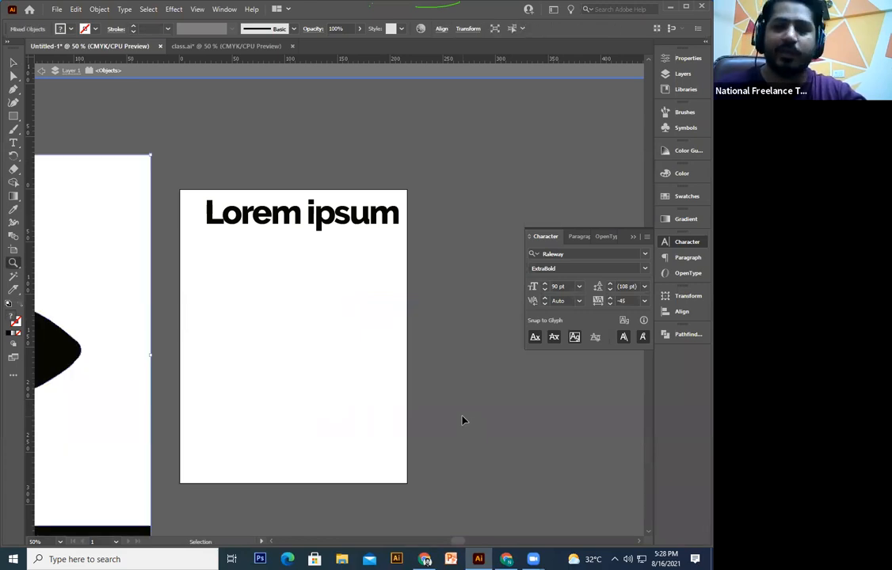
key("ctrl+minus")
key("ctrl+z")
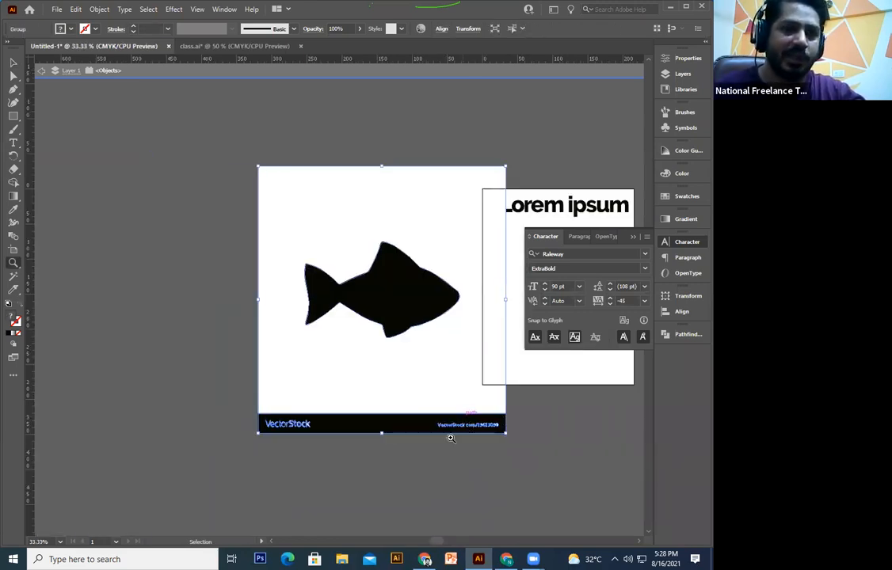
key("ctrl+z")
Step: Undo the expansion and tracing back to the original linked fish image
left_click_drag(555, 471, 379, 497)
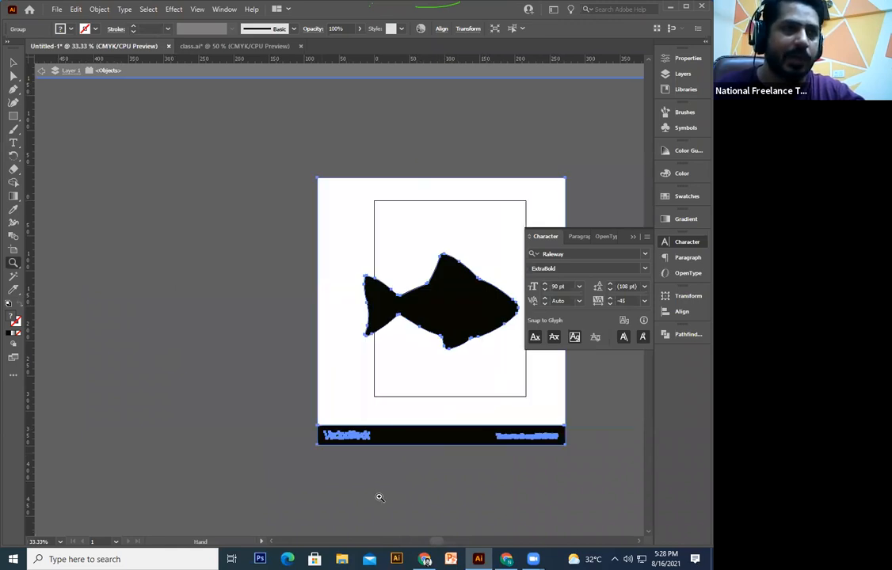
left_click(380, 497)
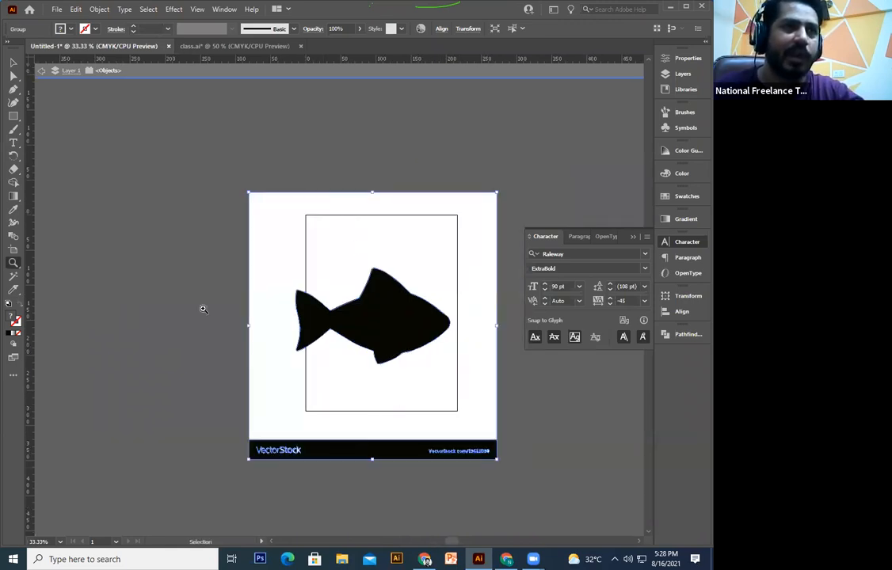
key("ctrl+z")
scroll(48, 150, "up", 4)
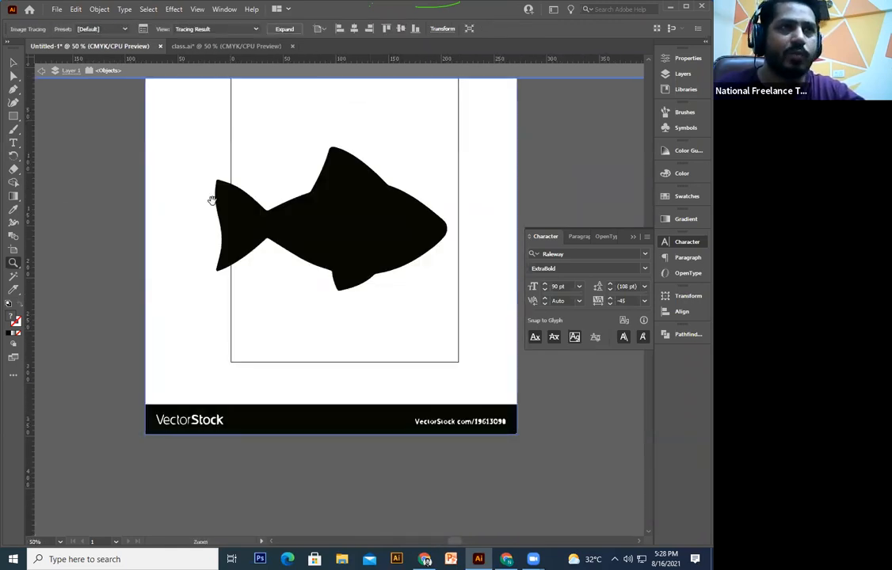
key("v")
scroll(501, 413, "up", 3)
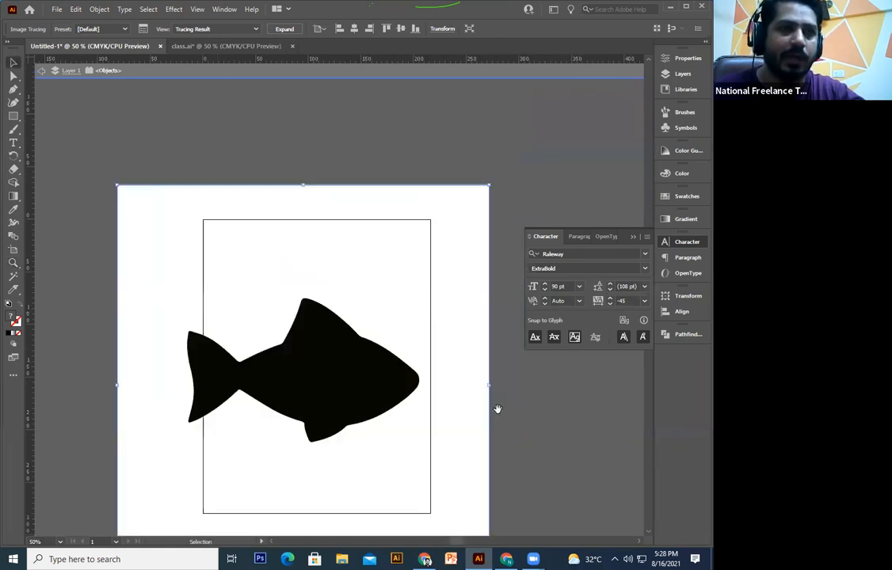
left_click(497, 404)
scroll(497, 404, "down", 1)
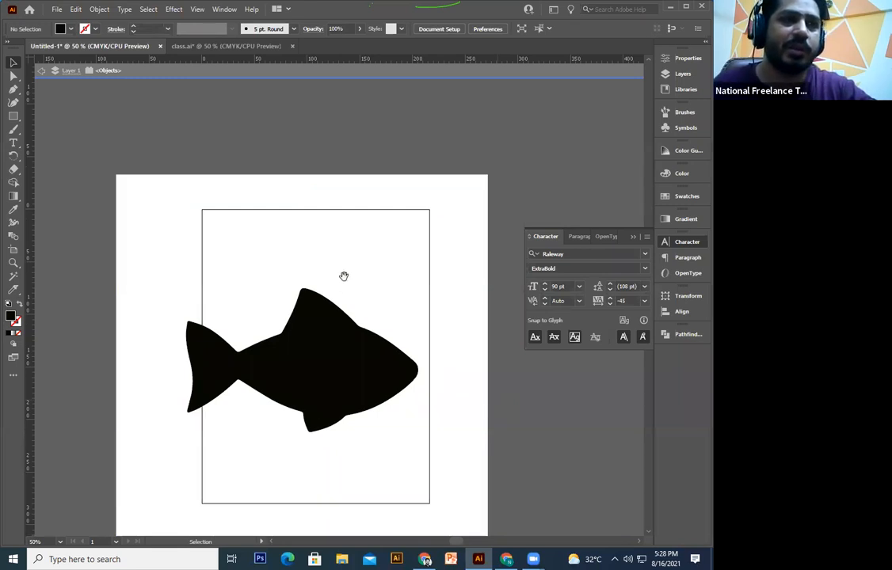
left_click(203, 293)
left_click_drag(203, 293, 224, 288)
key("ctrl+z")
Step: Embed, Image Trace and Expand the fish image into vector paths
left_click_drag(165, 390, 182, 277)
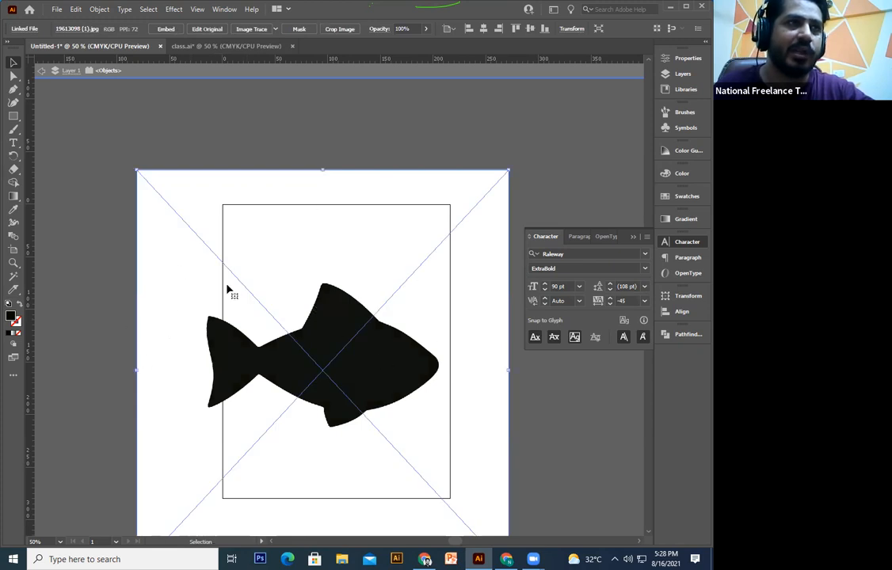
left_click(253, 113)
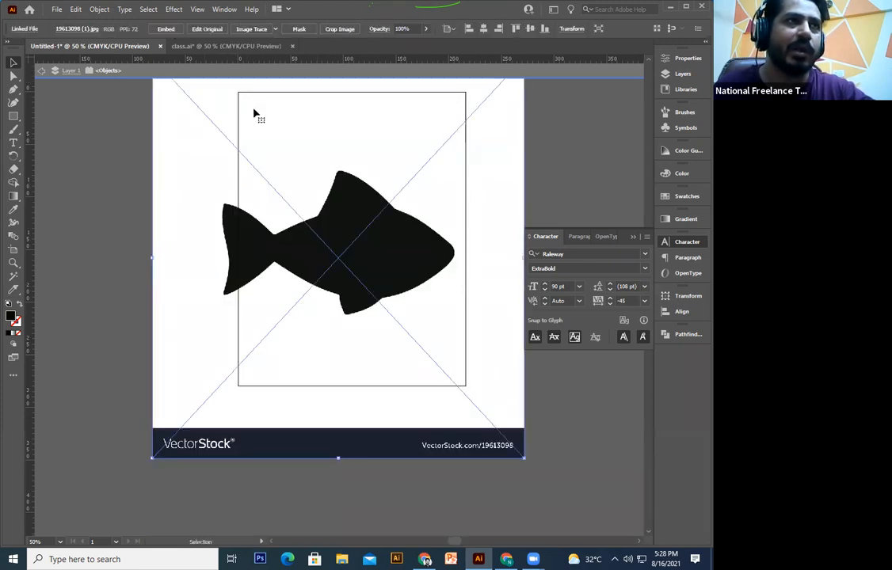
left_click(215, 29)
left_click(248, 30)
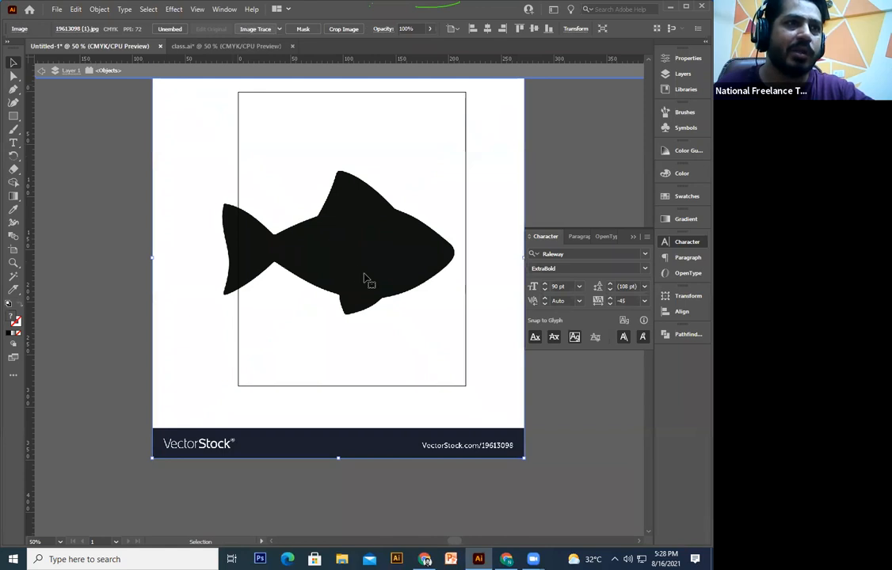
left_click_drag(313, 130, 315, 167)
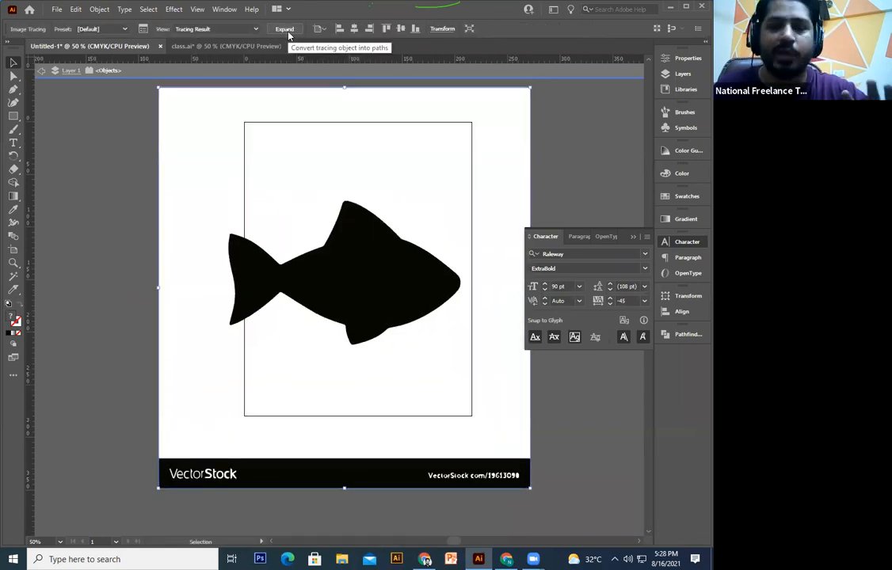
left_click(284, 28)
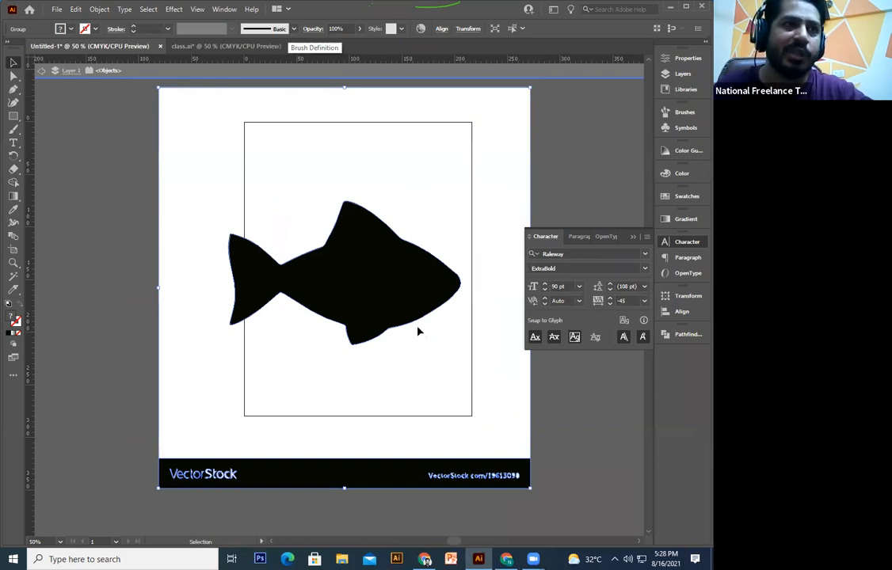
left_click_drag(416, 330, 496, 376)
Step: Ungroup the traced fish and delete its white background and VectorStock banner
left_click_drag(428, 305, 106, 305)
left_click_drag(149, 326, 319, 268)
right_click(319, 268)
left_click(377, 374)
key("ctrl+shift+a")
left_click_drag(424, 253, 420, 305)
left_click(428, 453)
key("Delete")
mouse_move(203, 486)
left_mouse_down()
mouse_move(207, 446)
mouse_move(197, 424)
left_mouse_up()
left_click_drag(474, 408, 58, 490)
key("Delete")
Step: Move the fish onto the Lorem ipsum page below the heading and swap it to an unfilled outline
scroll(380, 309, "left", 2)
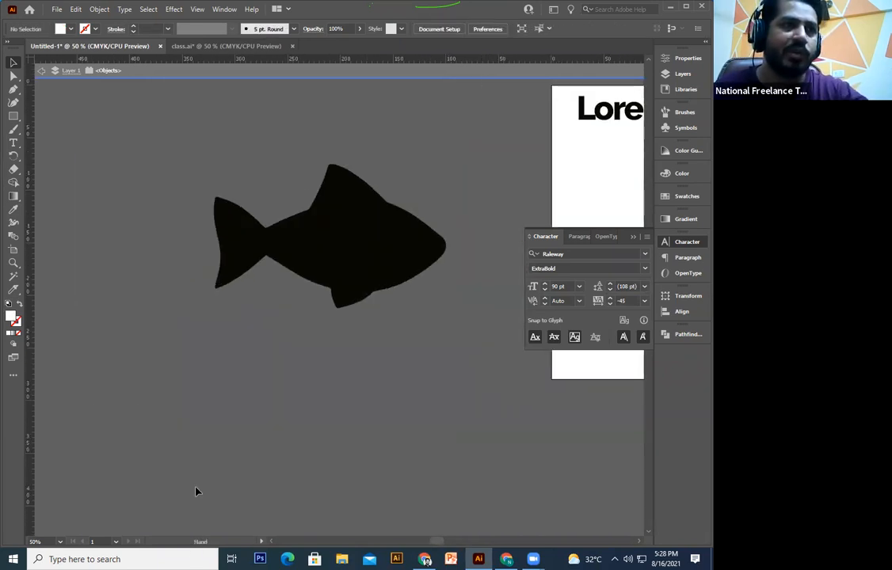
left_click_drag(212, 462, 197, 487)
left_click_drag(528, 144, 400, 315)
left_click(257, 448)
left_click_drag(464, 376, 339, 226)
left_click_drag(133, 300, 411, 247)
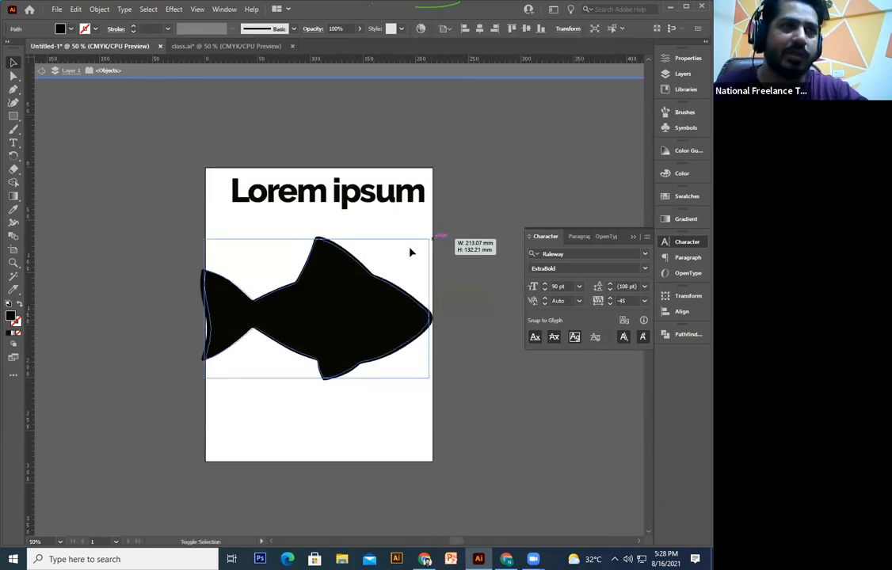
left_click(397, 120)
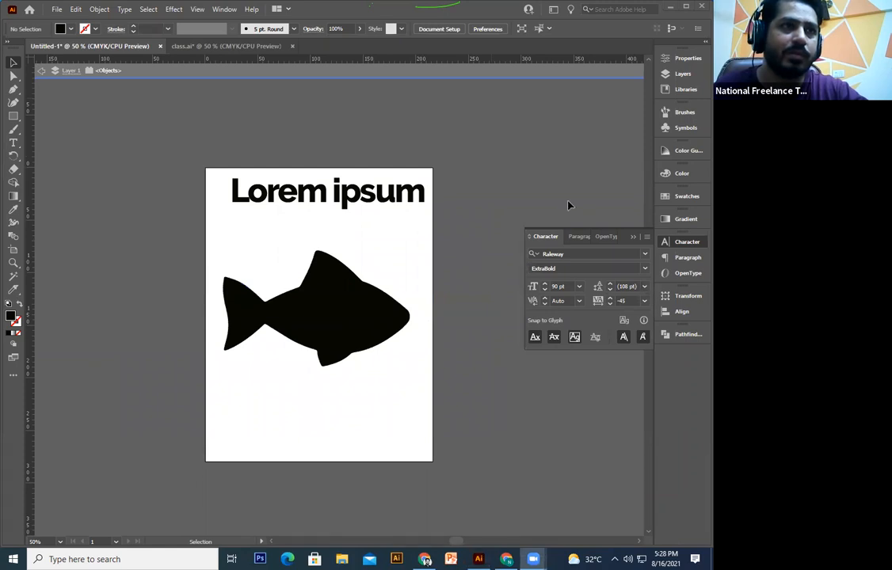
left_click(347, 362)
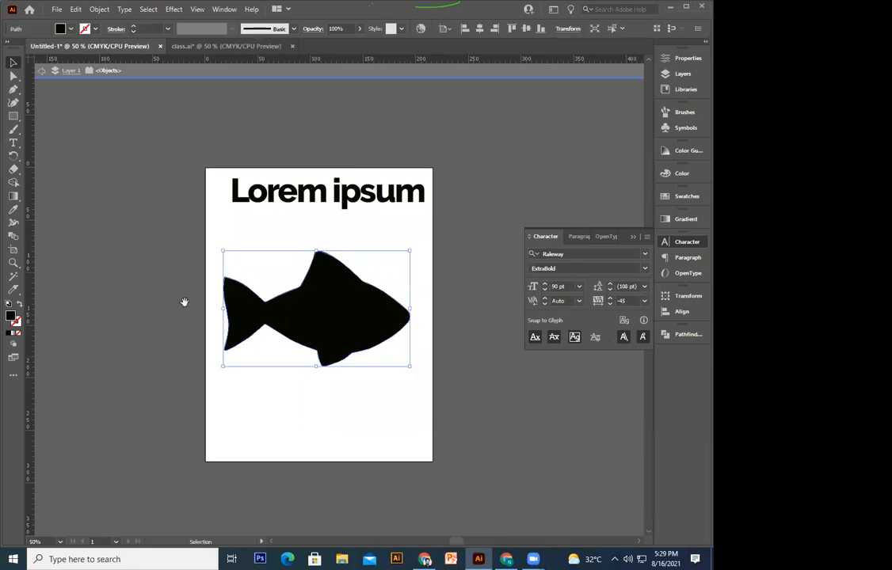
key("shift+x")
left_click(324, 350)
left_click_drag(362, 217, 313, 296)
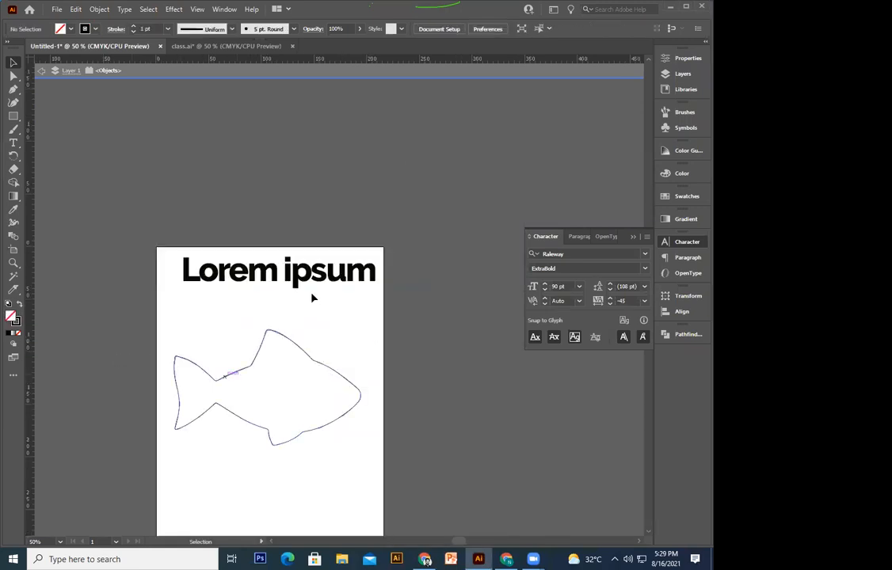
double_click(319, 263)
key("ctrl+a")
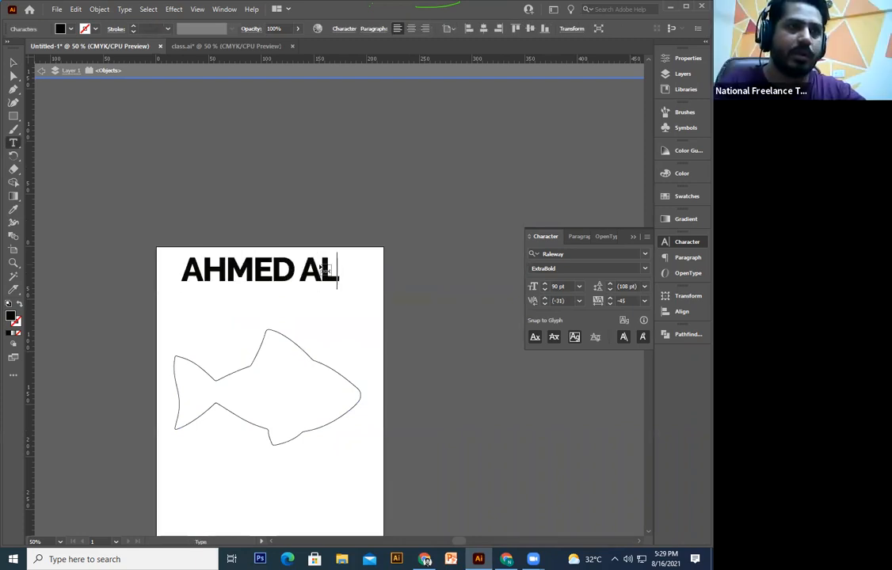
key("Escape")
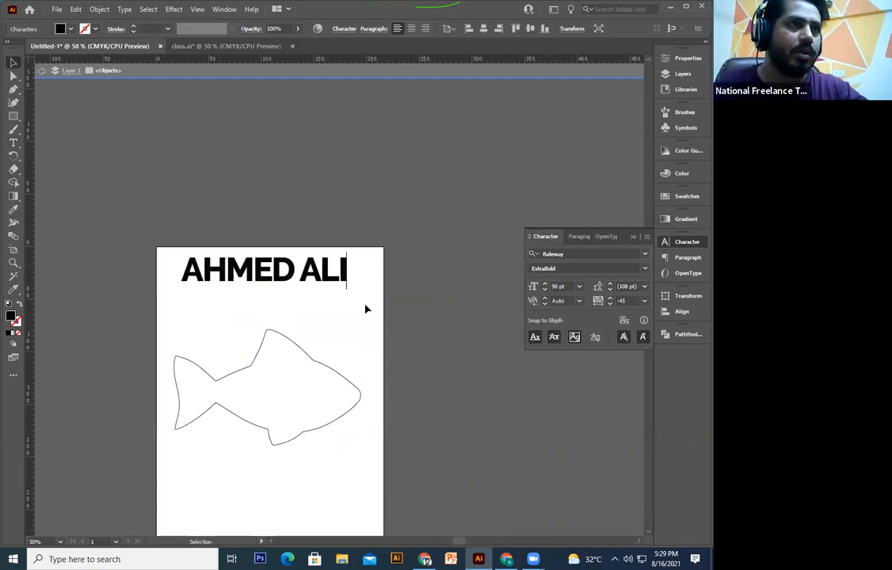
left_click(329, 271)
left_click_drag(329, 272, 327, 368)
right_click(327, 366)
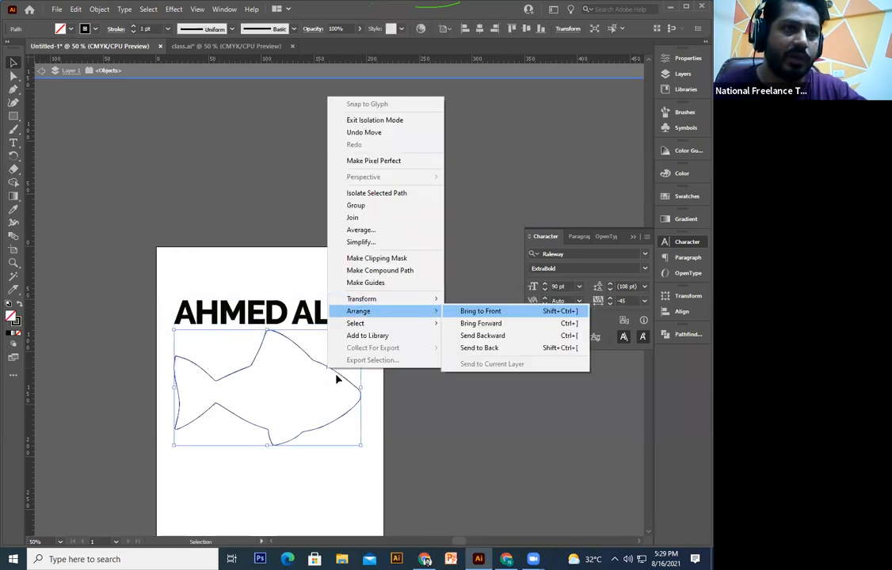
left_click(336, 375)
key("ctrl+z")
left_click_drag(394, 411, 249, 264)
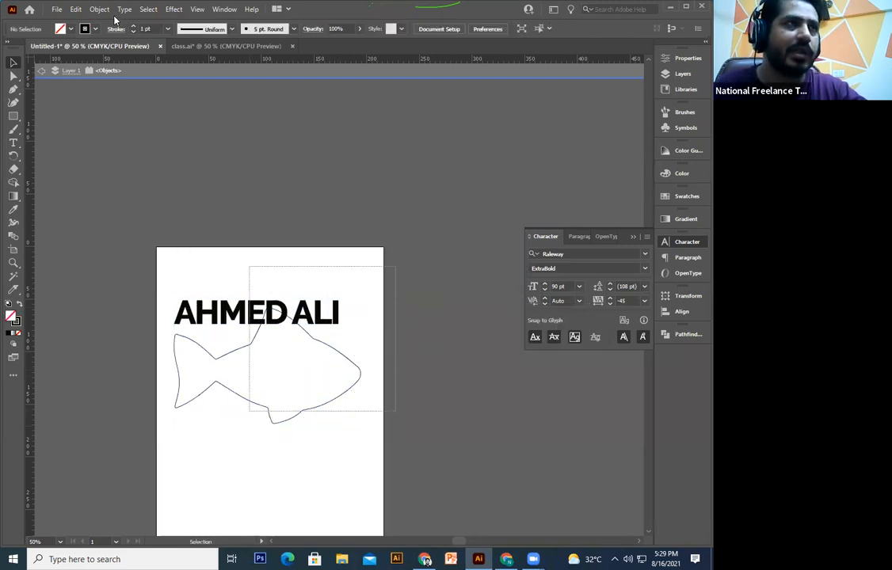
left_click(97, 10)
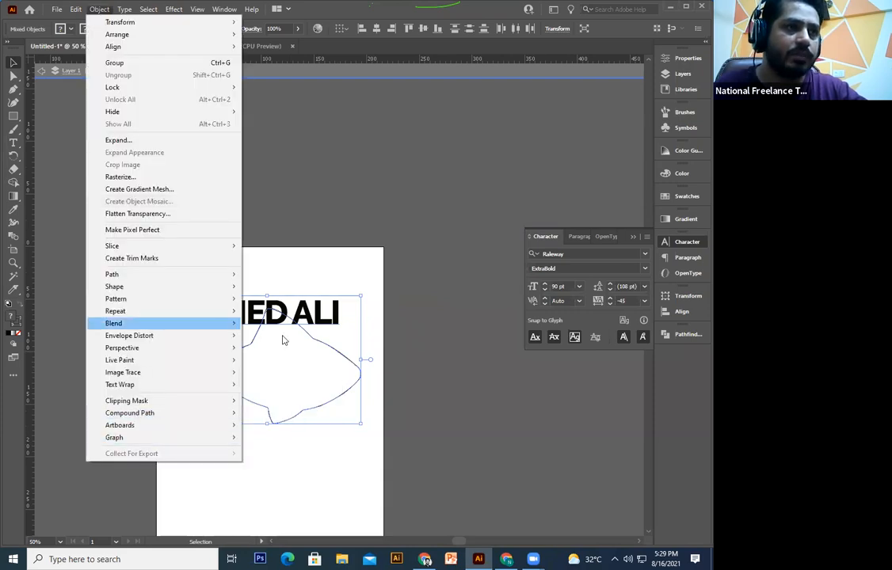
mouse_move(214, 335)
left_click(282, 361)
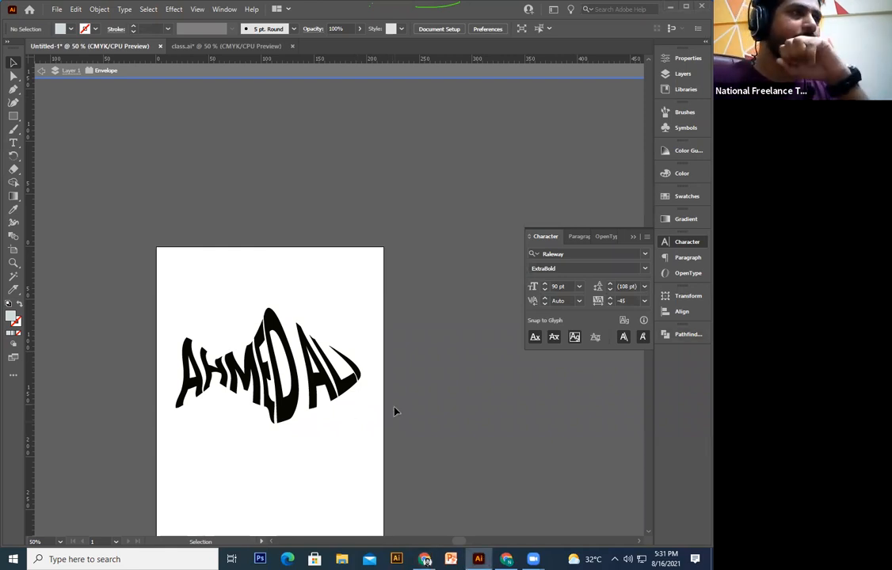
left_click_drag(334, 397, 370, 228)
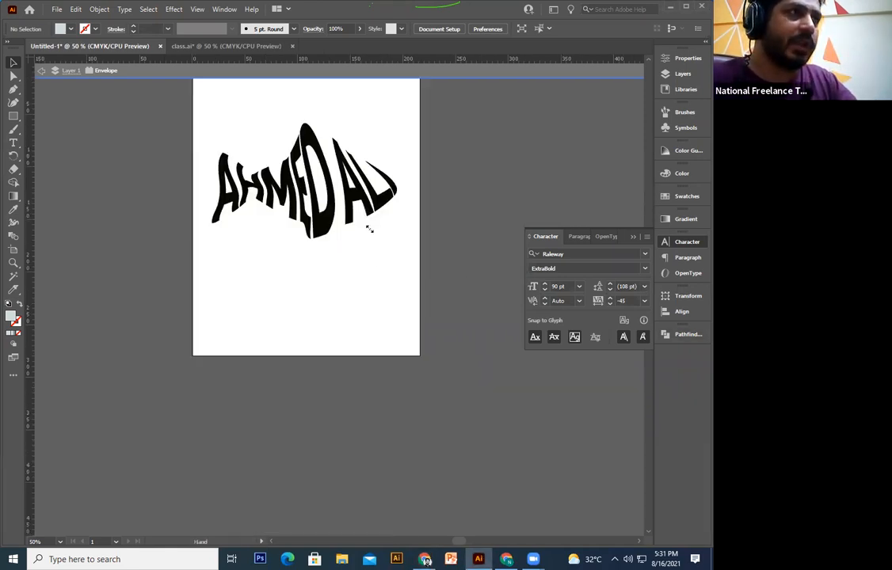
key("ctrl+a")
scroll(426, 216, "up", 3)
left_click(426, 216)
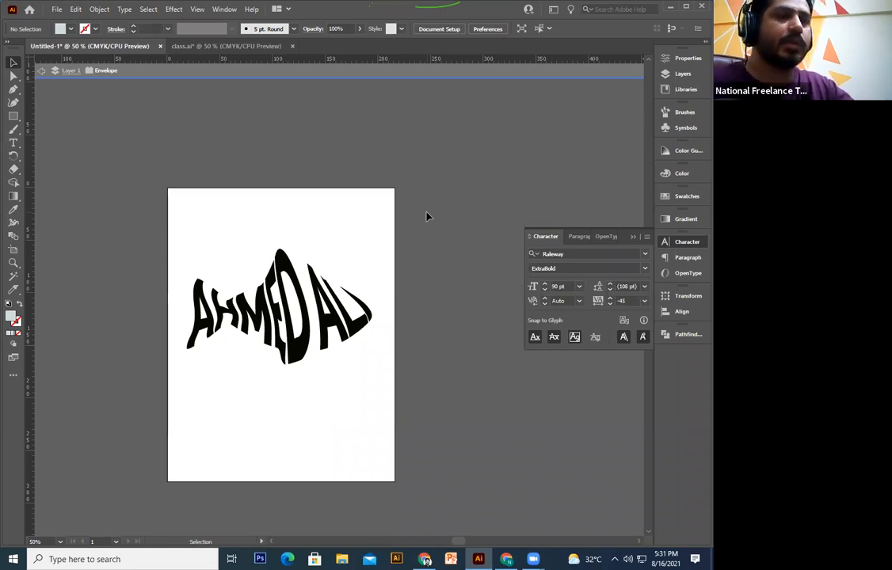
left_click(319, 325)
double_click(328, 320)
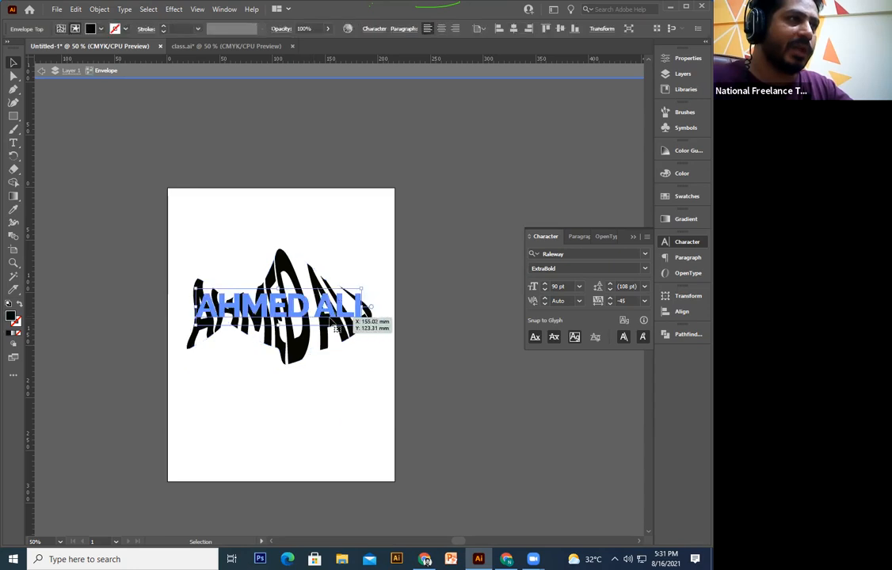
key("ctrl+a")
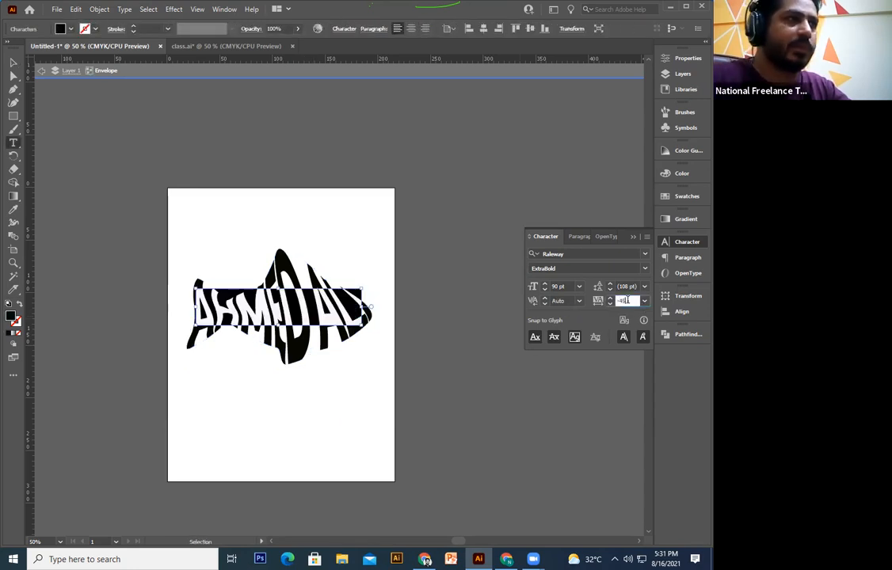
Step: Set the warped text's tracking to -44 and font size to 96 pt
left_click(625, 300)
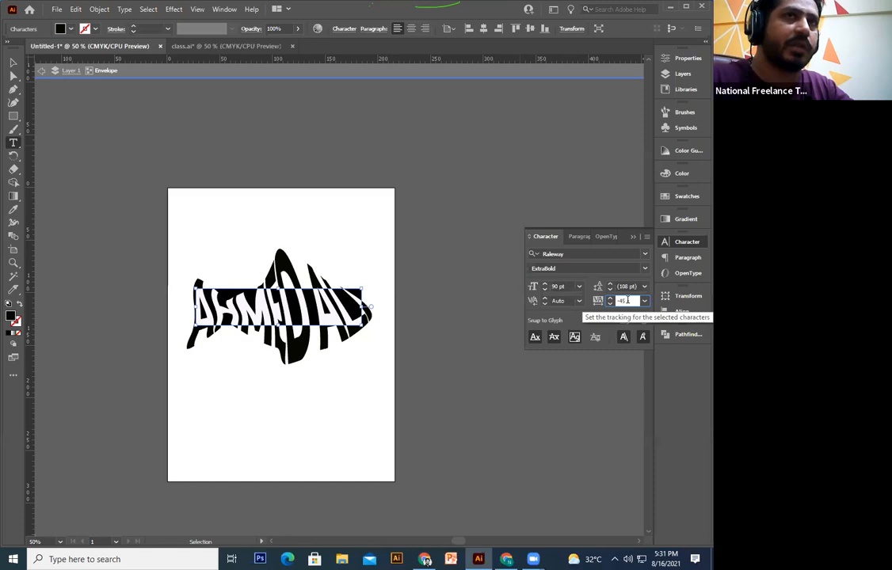
scroll(628, 300, "down", 15)
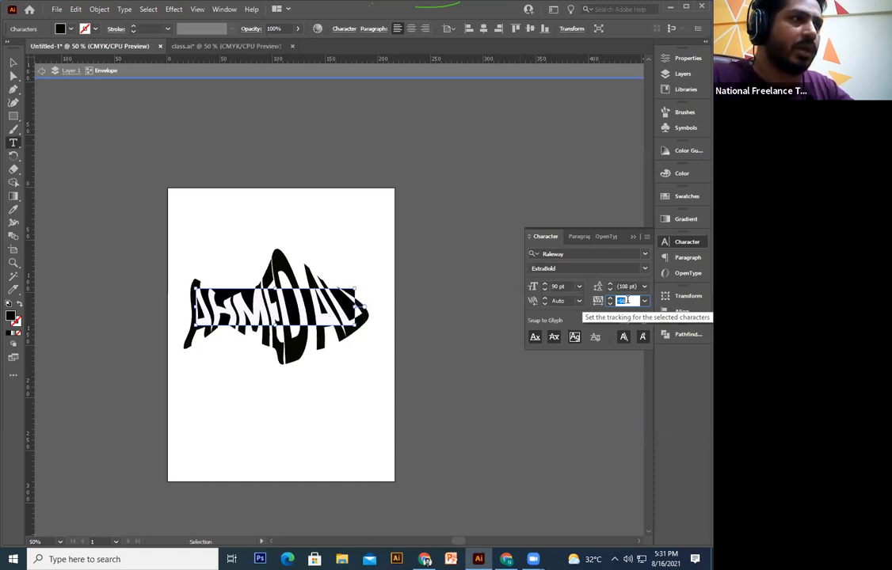
scroll(628, 301, "up", 12)
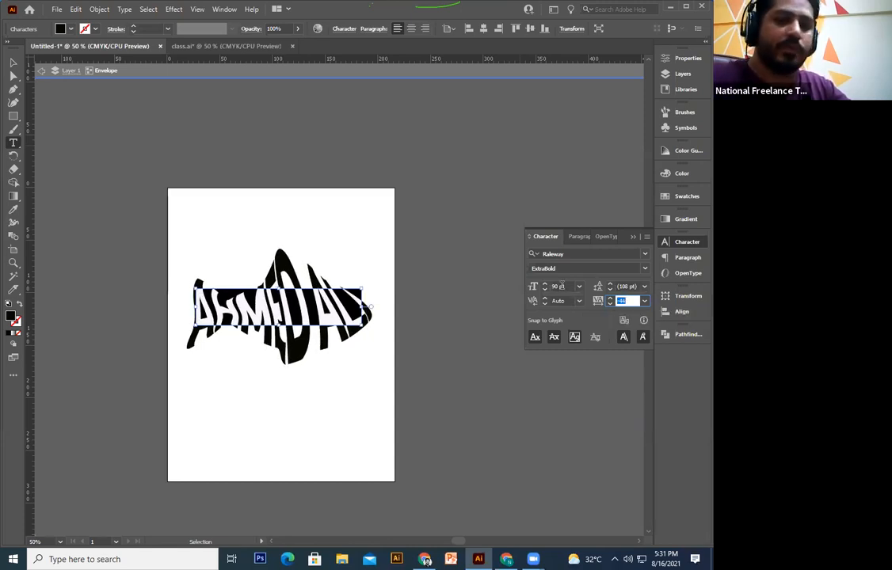
left_click(561, 287)
scroll(561, 287, "down", 6)
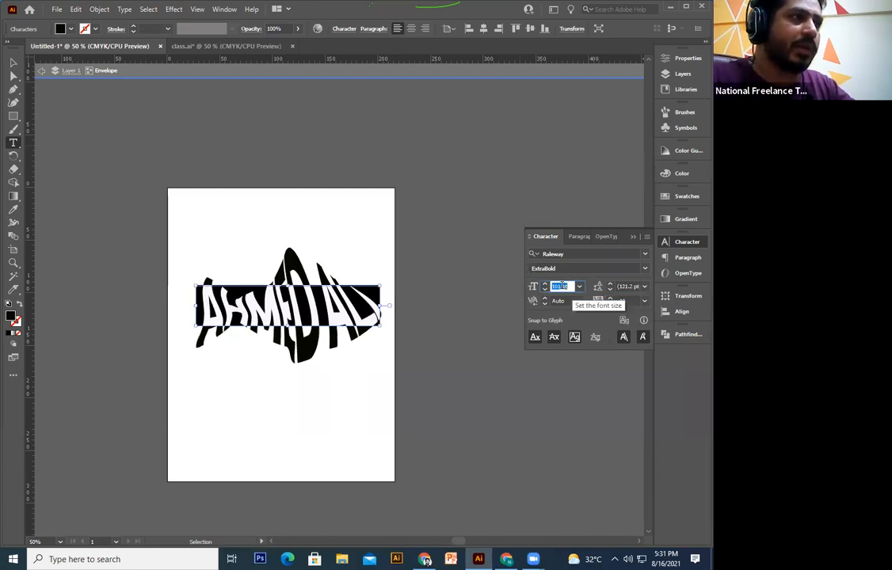
scroll(560, 286, "up", 12)
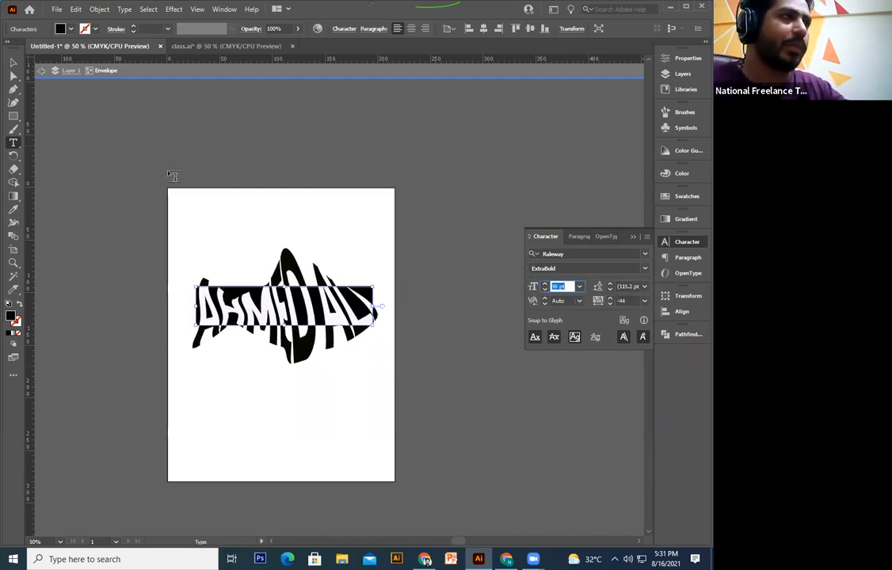
left_click(13, 63)
left_click(181, 364)
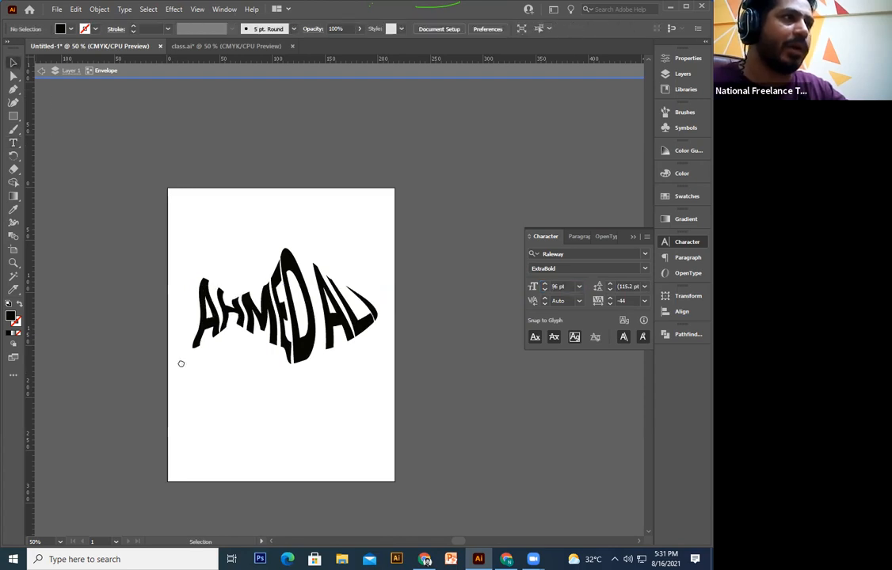
left_click_drag(181, 368, 187, 339)
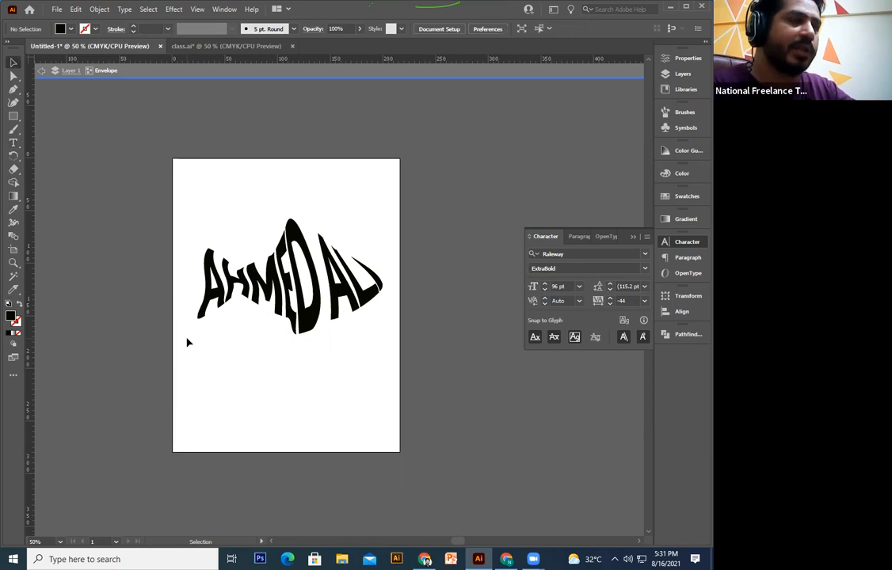
Step: Move the fish logo up and to the left on the page
left_click_drag(343, 244, 327, 291)
left_click_drag(321, 328, 301, 335)
left_click_drag(279, 275, 271, 244)
left_click(61, 158)
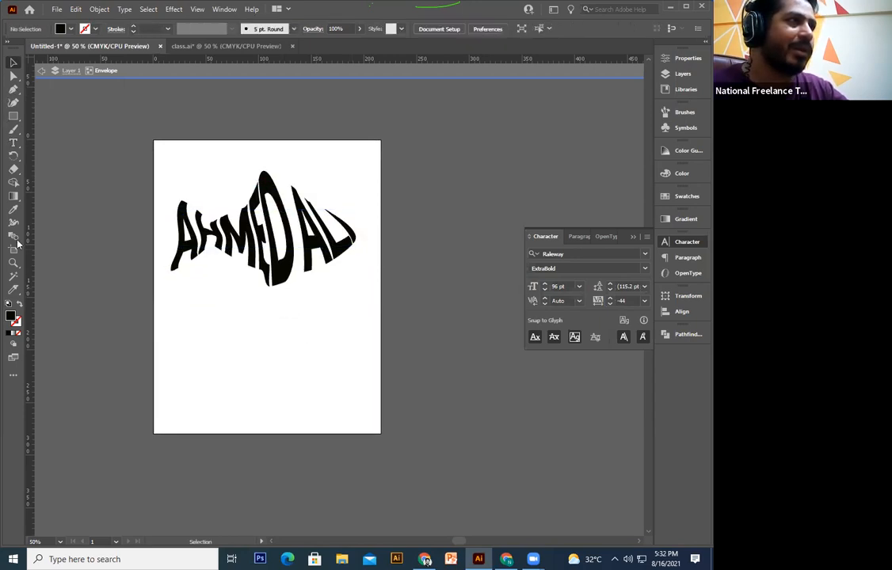
Step: Discard the unwanted placeholder text below the logo and leave isolation mode
left_click(13, 143)
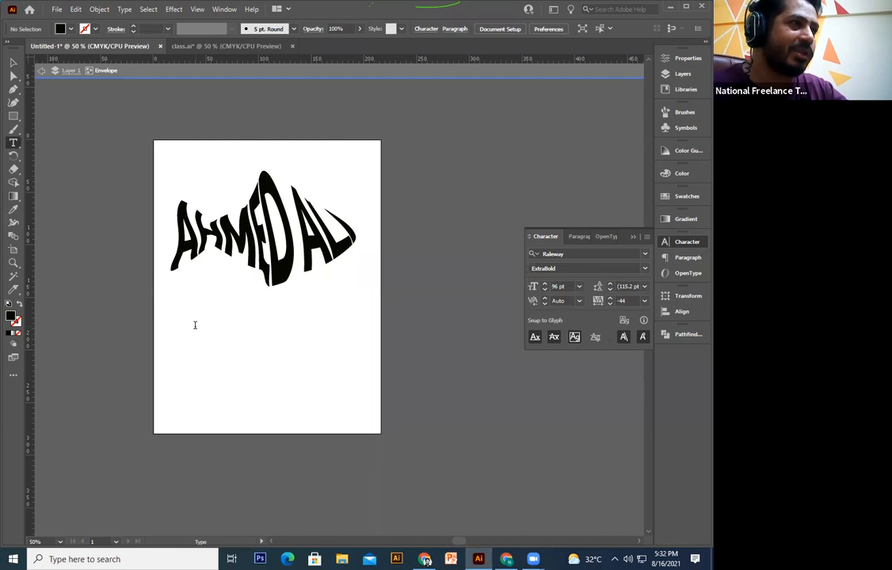
left_click(200, 331)
key("Escape")
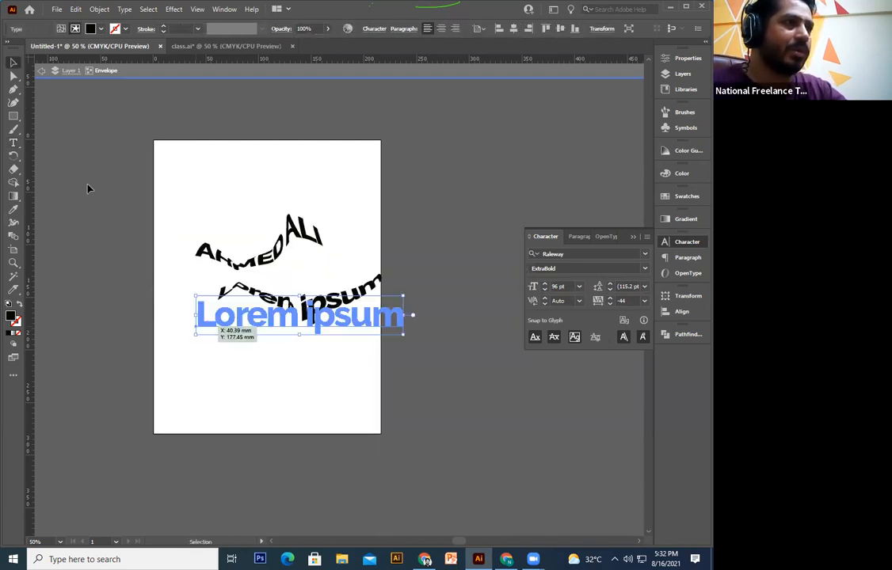
key("Delete")
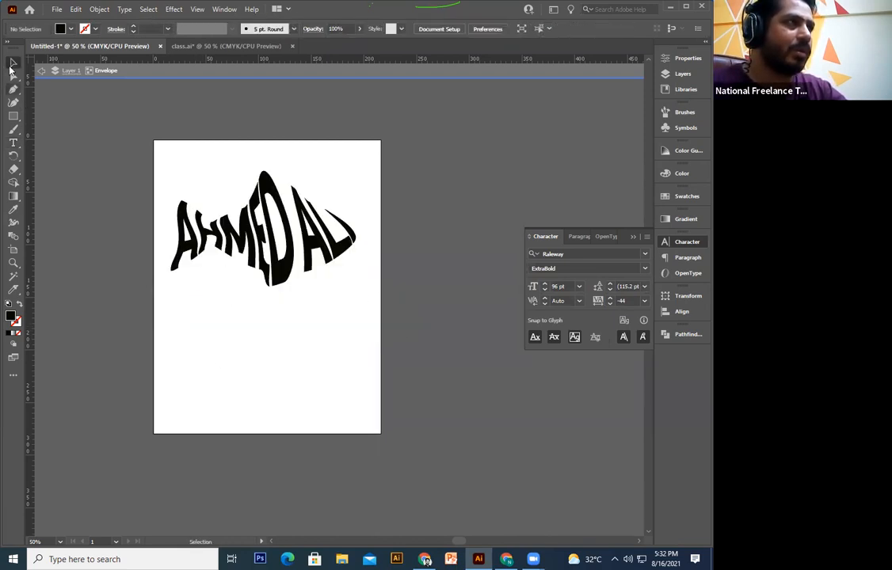
left_click(12, 142)
left_click(199, 411)
key("ctrl+z")
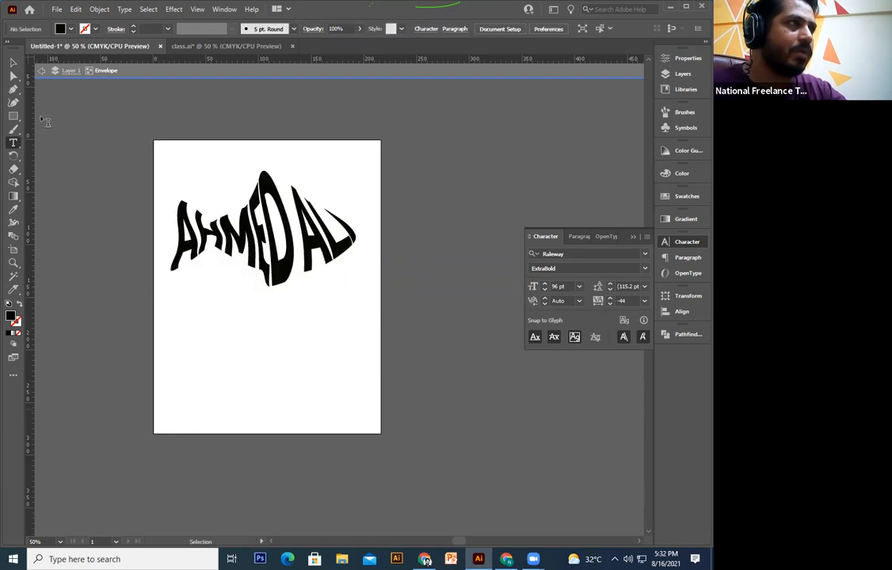
left_click(14, 61)
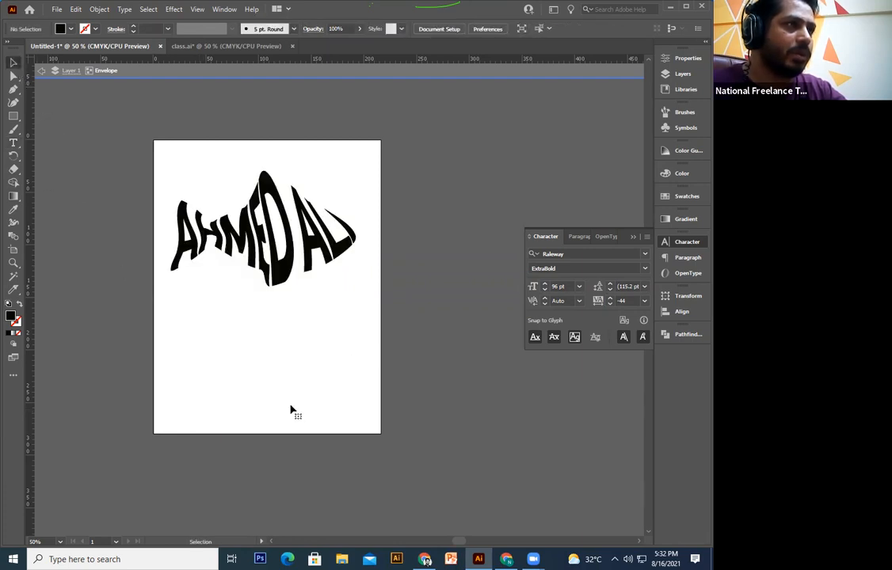
key("ctrl+z")
key("ctrl+z")
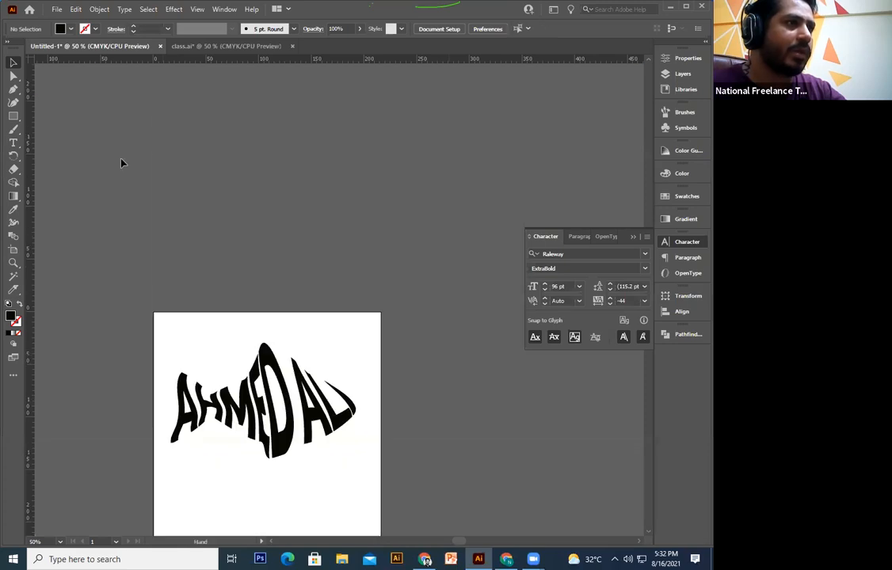
Step: Expand the fish-shaped envelope into plain artwork with Object > Expand
left_click(76, 9)
right_click(273, 327)
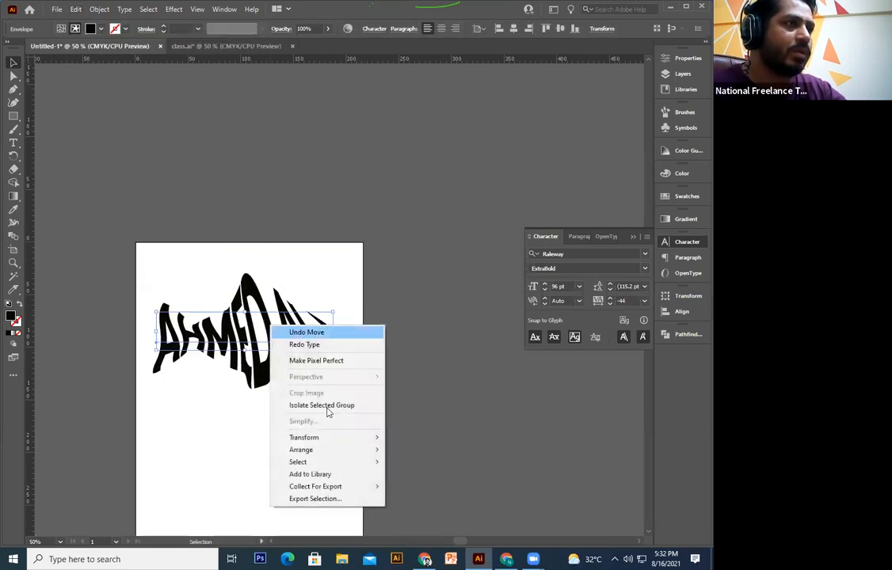
left_click(310, 344)
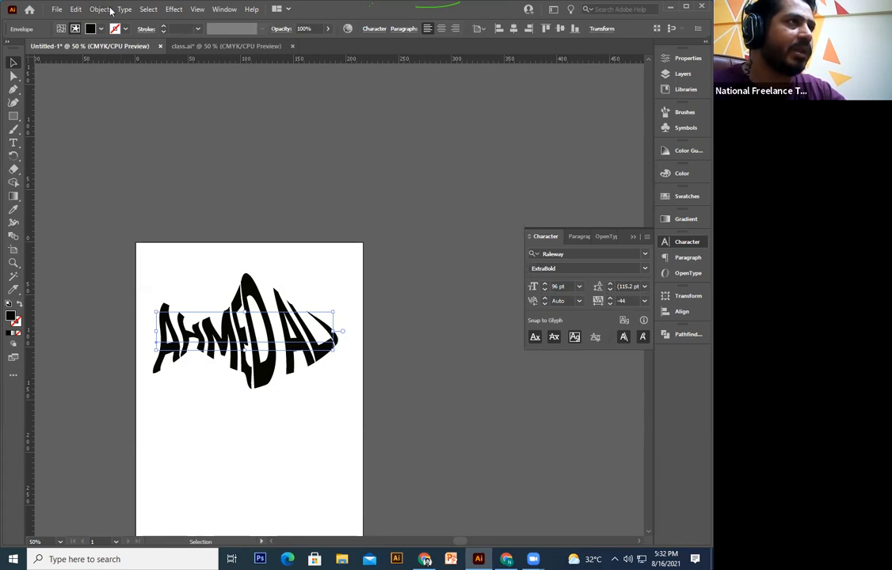
key("alt+o")
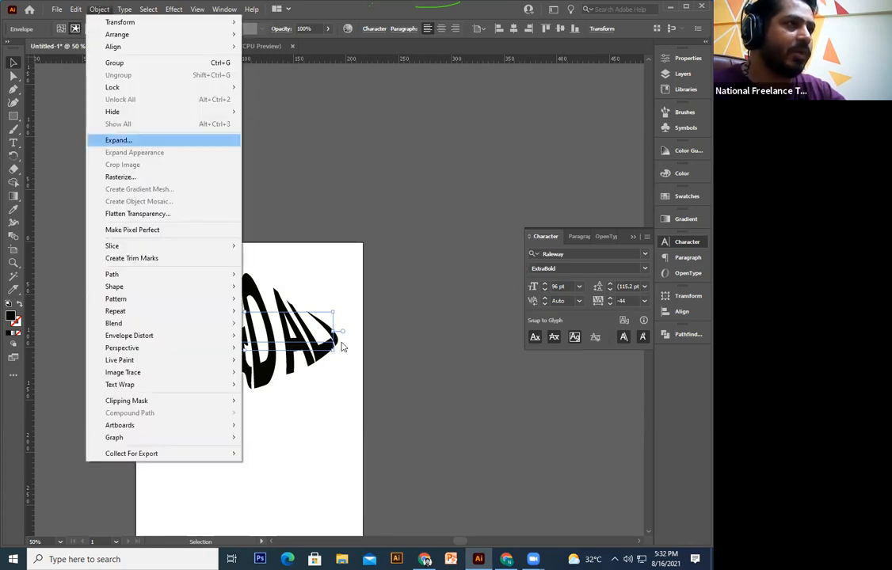
key("Return")
left_click(325, 341)
key("ctrl+shift+a")
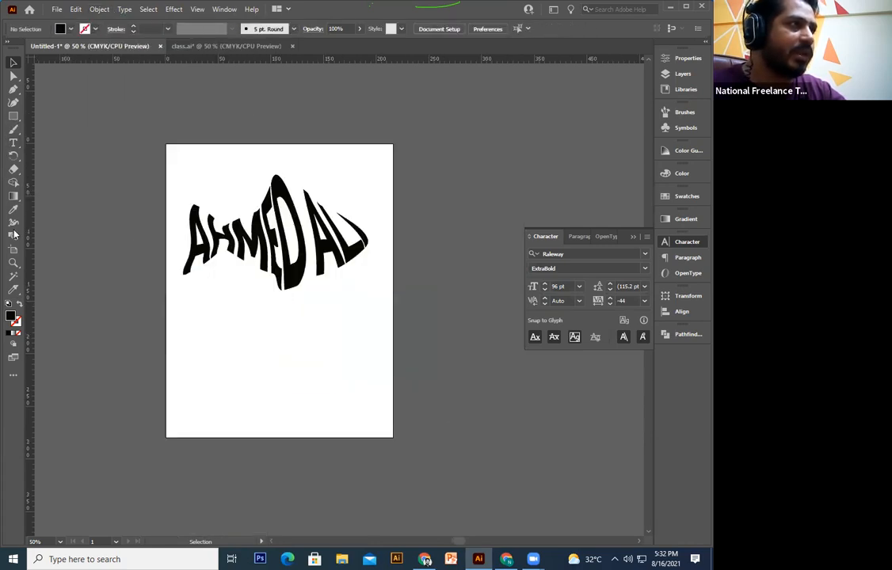
left_click(13, 143)
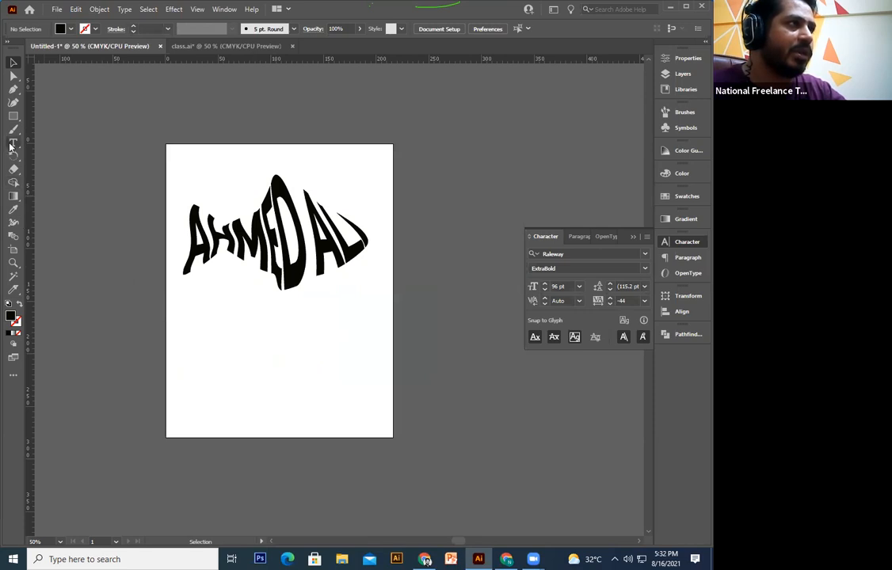
Step: Type the tagline AH FISHER below the fish logo
left_click(211, 328)
type("CO")
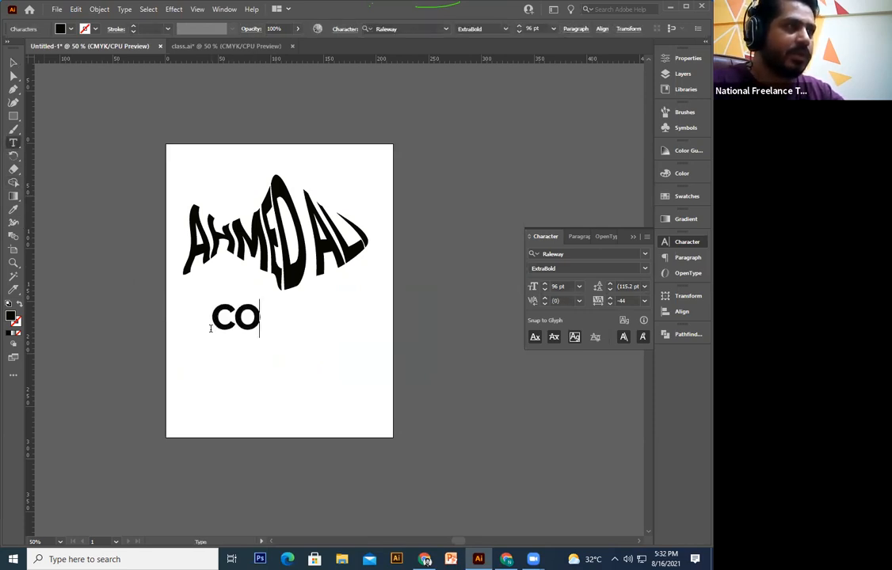
key("BackSpace")
key("BackSpace")
type("AH C")
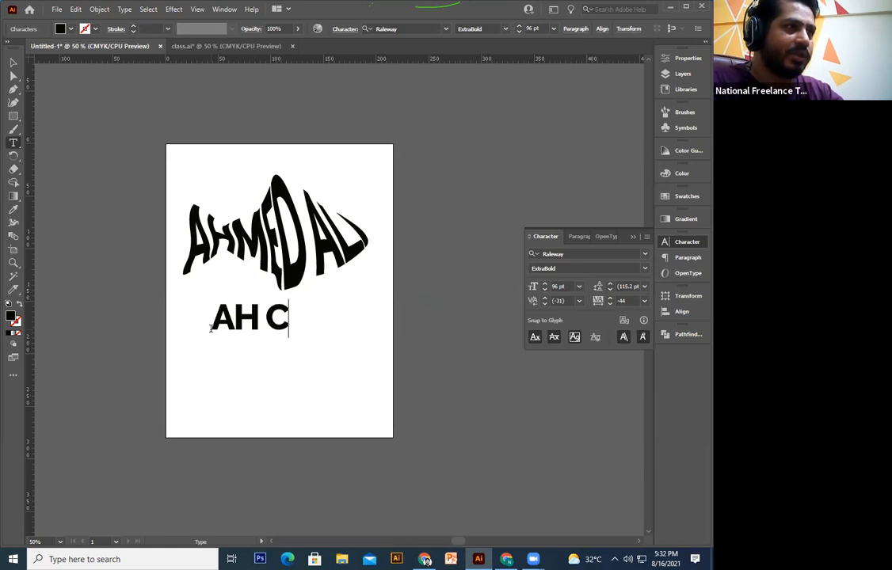
type("ON")
key("BackSpace")
key("BackSpace")
key("BackSpace")
type("F")
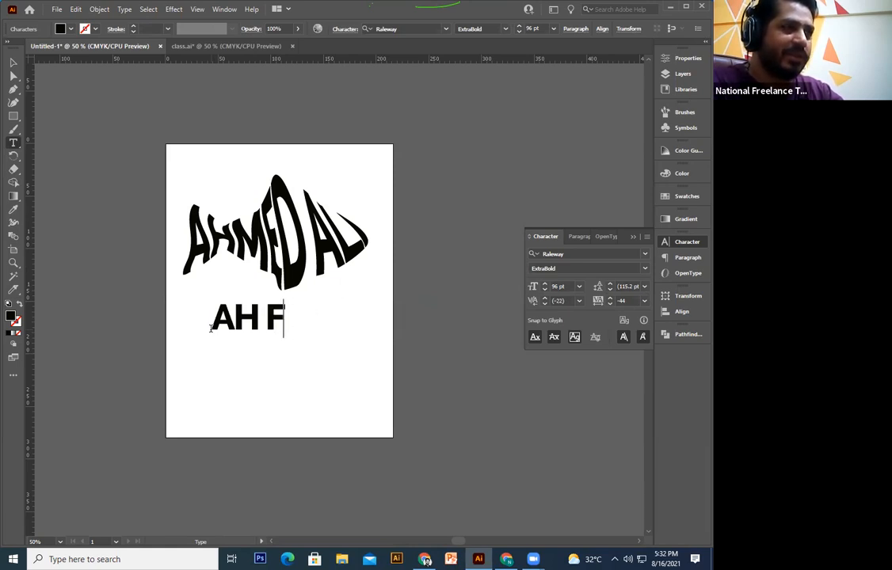
type("ISGH")
key("BackSpace")
key("BackSpace")
type("HER")
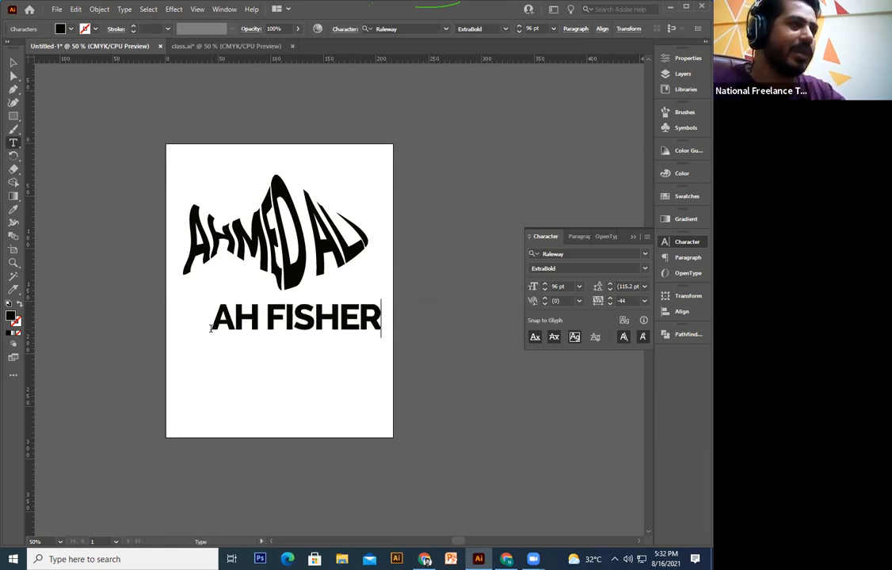
left_click(13, 63)
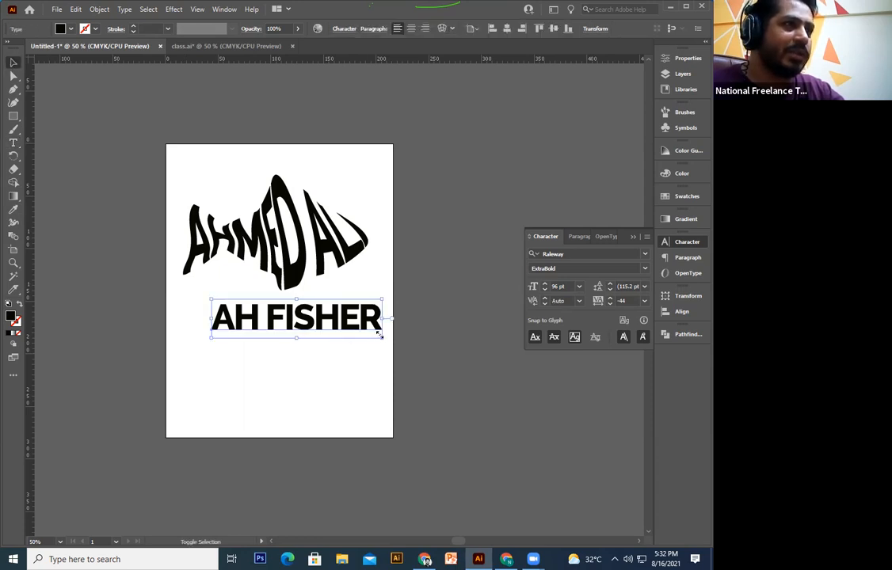
Step: Scale down AH FISHER and the fish lettering, placing the lettering above the tagline
left_click_drag(383, 340, 334, 325)
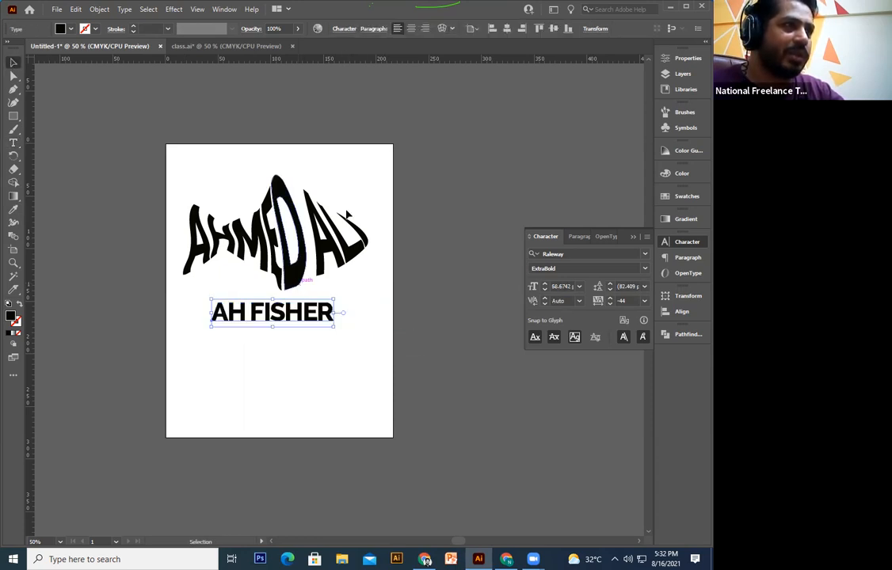
left_click(357, 237)
left_click_drag(368, 177, 334, 374)
left_click(372, 306)
key("ctrl+1")
left_click_drag(324, 299, 291, 314)
left_click(370, 325)
Step: Set the AH FISHER tagline's font style to Raleway SemiBold
left_click(336, 320)
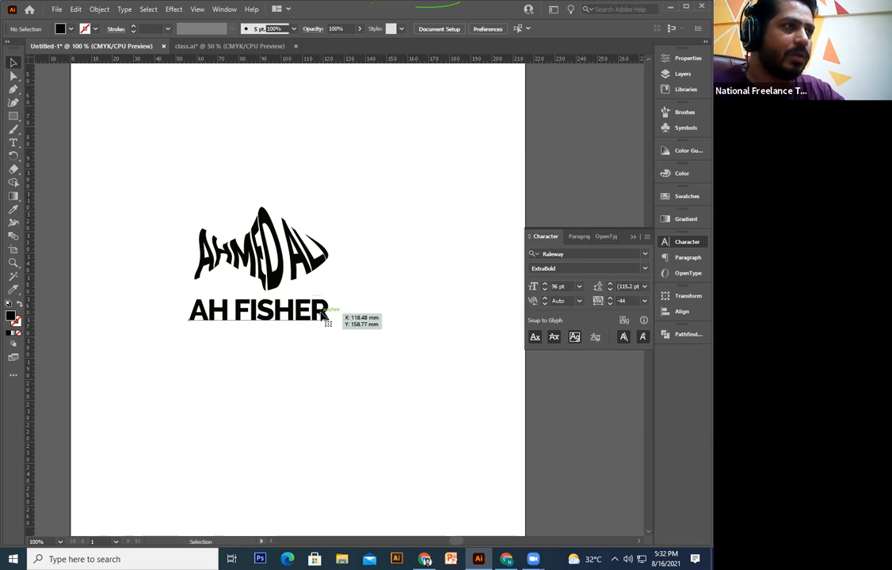
left_click(322, 315)
double_click(292, 317)
key("ctrl+a")
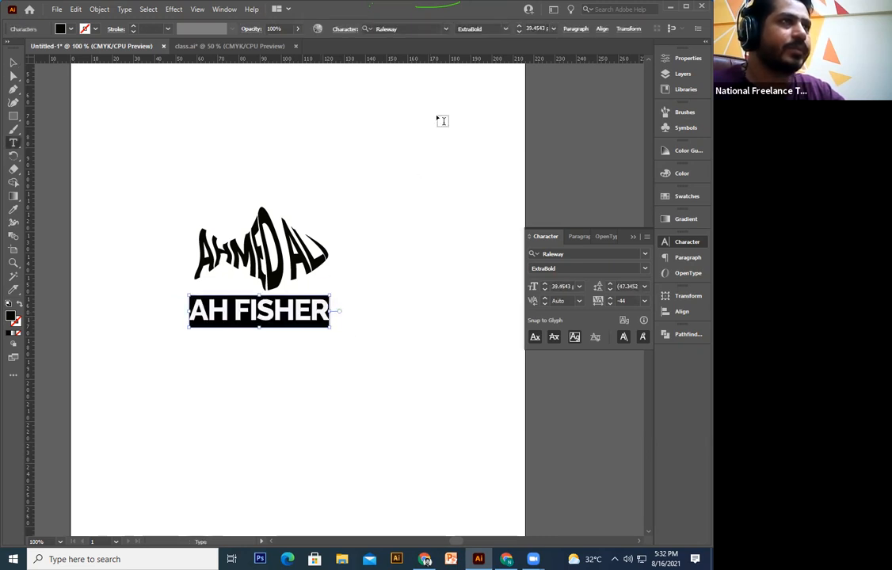
left_click(475, 29)
type("Bold")
key("Up")
key("Up")
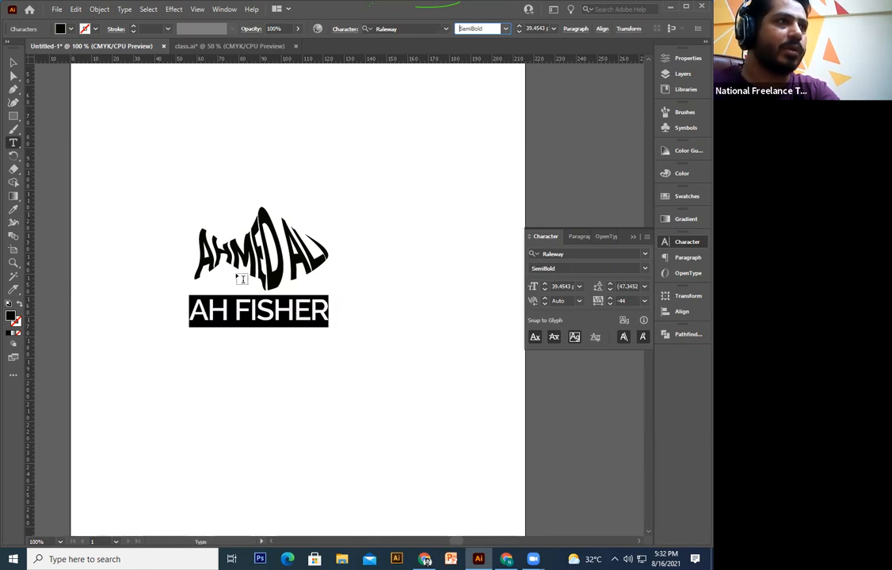
key("Return")
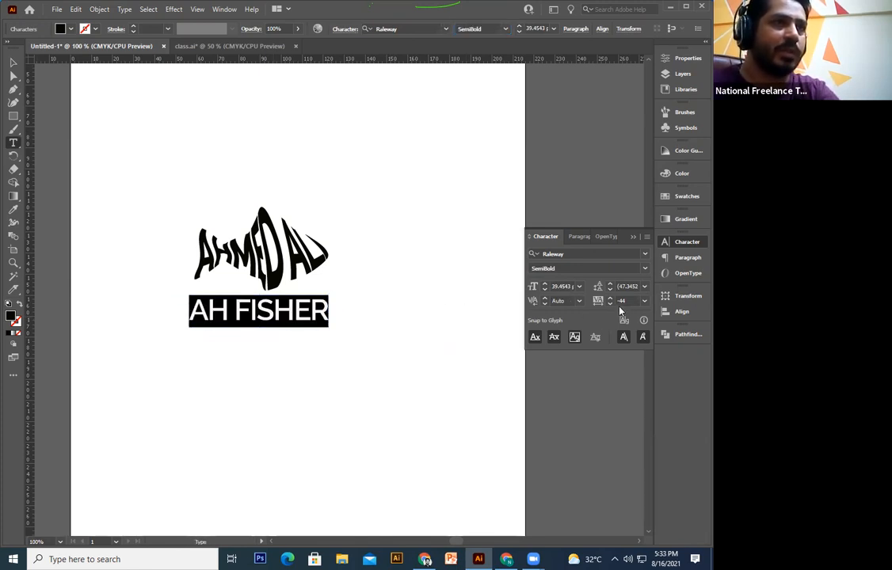
Step: Widen AH FISHER's tracking to 116 and scale the tagline smaller
left_click(601, 301)
key("Up")
key("Up")
key("Up")
key("Up")
key("Up")
key("Up")
key("Up")
key("Up")
key("Up")
key("Up")
key("Up")
key("Up")
key("Up")
key("Up")
key("Up")
key("Up")
key("Up")
key("Up")
key("Up")
key("Up")
key("Up")
key("Up")
key("Up")
key("Up")
key("Up")
key("Up")
key("Up")
key("Up")
key("Up")
key("Up")
key("Up")
key("Up")
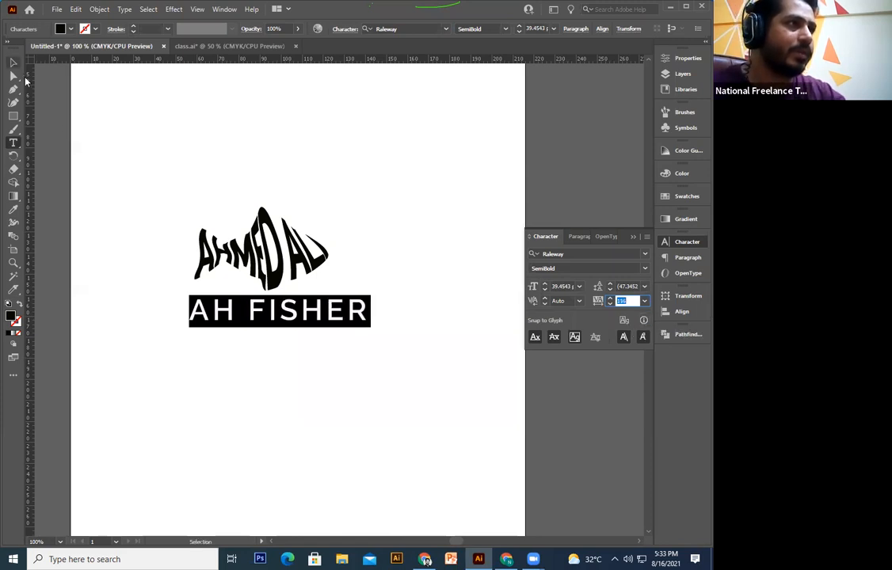
key("Escape")
left_click_drag(372, 327, 290, 311)
left_click(386, 411)
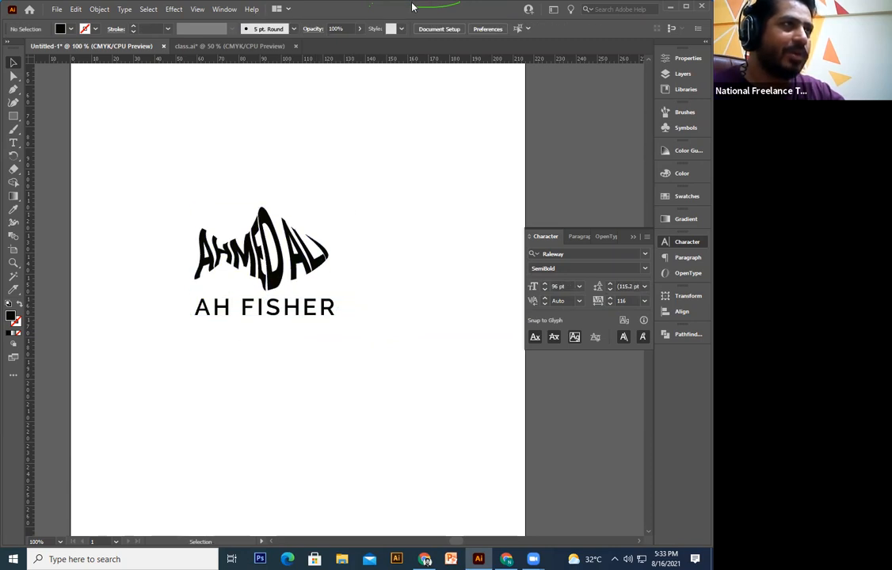
Step: Centre AH FISHER horizontally under the fish lettering, resize it, and zoom out to the page
key("ctrl+a")
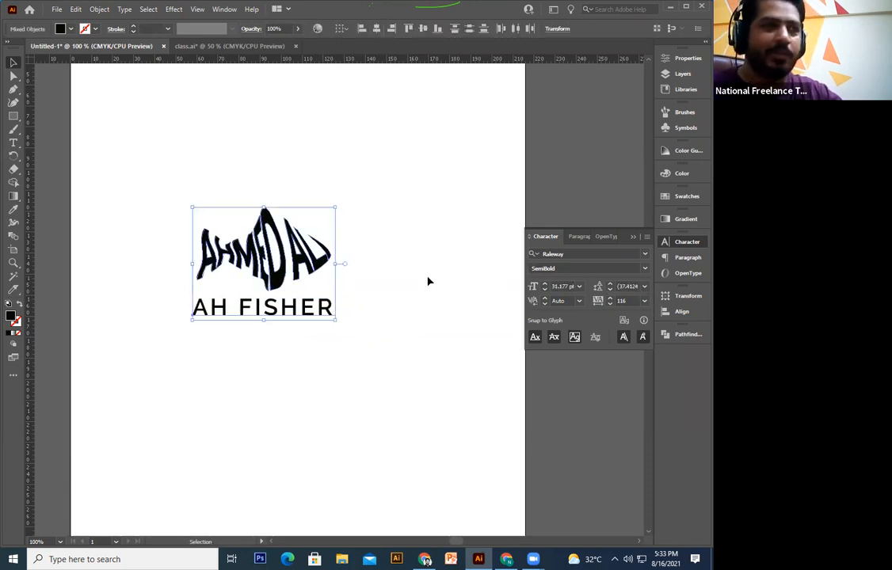
left_click(428, 282)
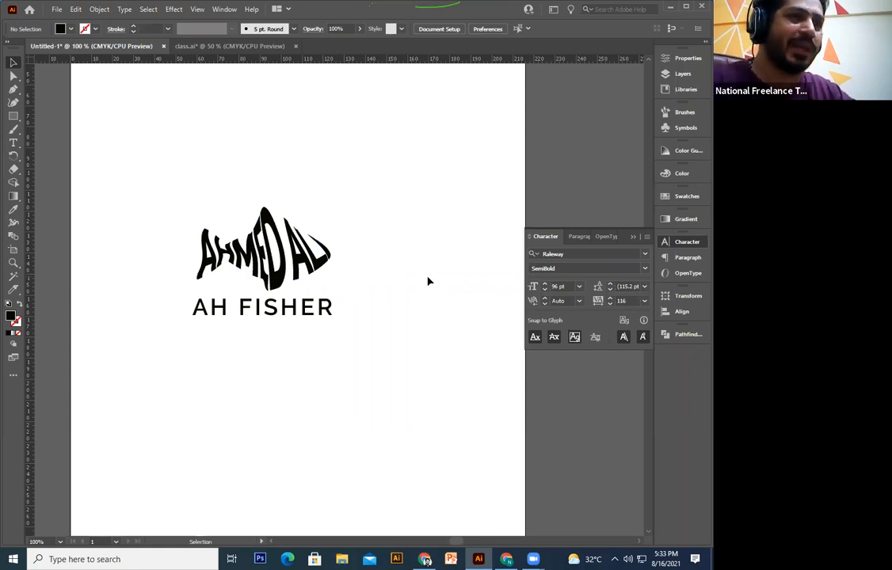
left_click(337, 304)
left_click_drag(336, 294, 323, 342)
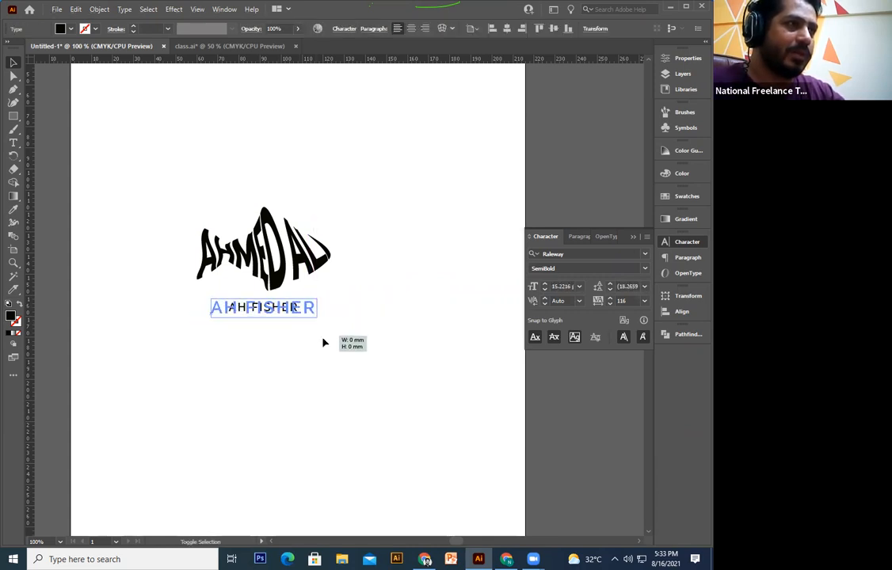
left_click(373, 306)
left_click_drag(383, 207, 253, 374)
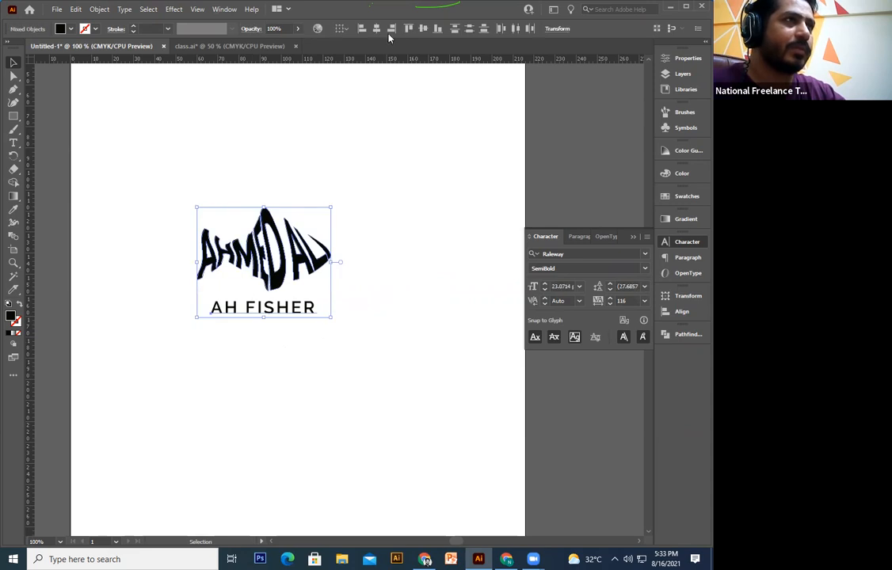
left_click(397, 295)
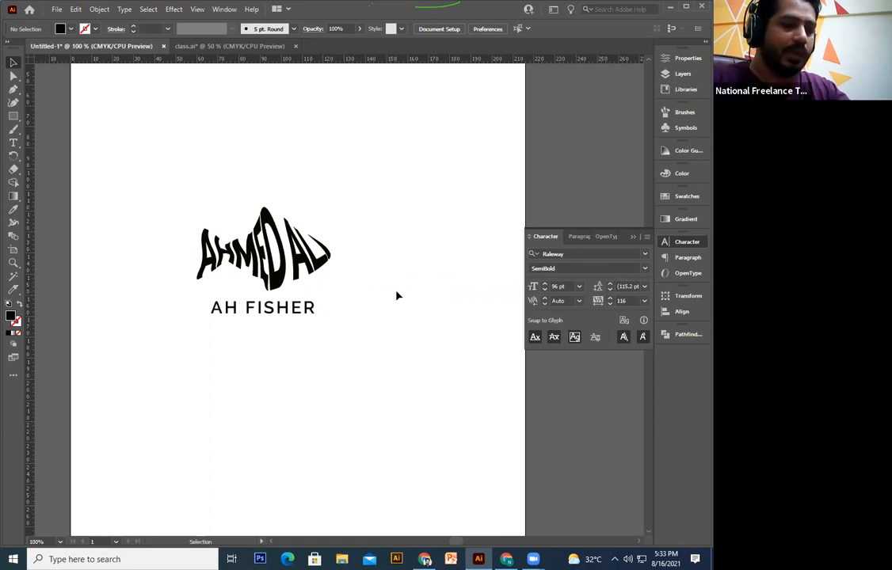
key("ctrl+minus")
left_click_drag(400, 244, 403, 327)
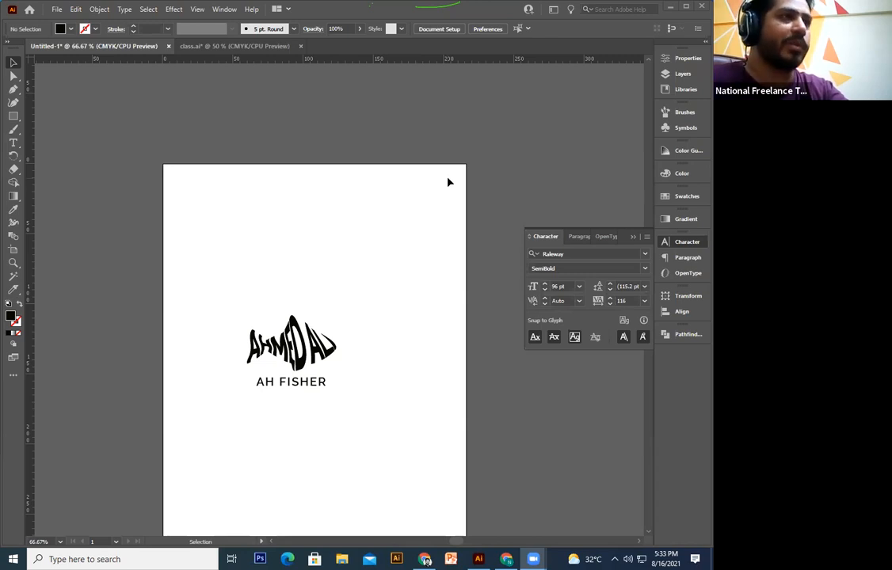
Step: Move the fish logo group lower on the page
scroll(399, 307, "down", 3)
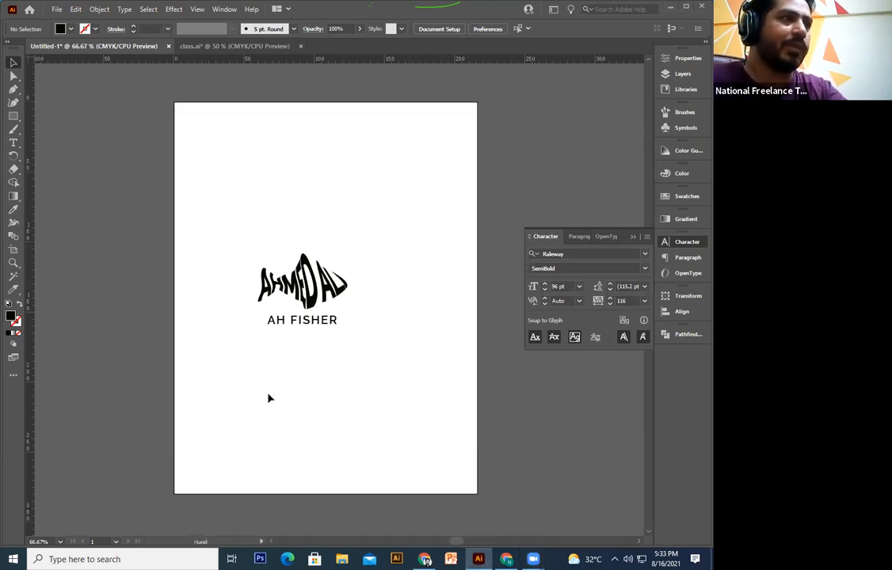
left_click(313, 303)
left_click_drag(314, 304, 302, 391)
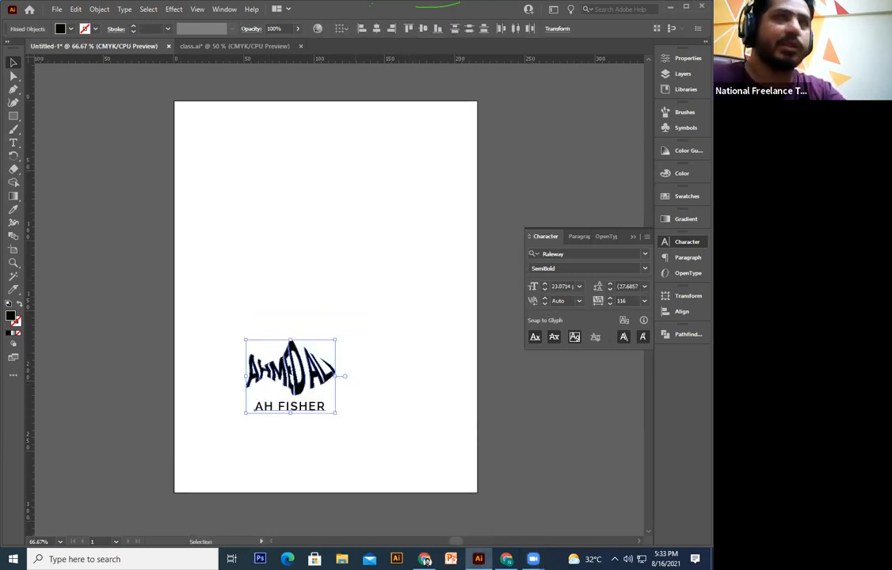
left_click(400, 231)
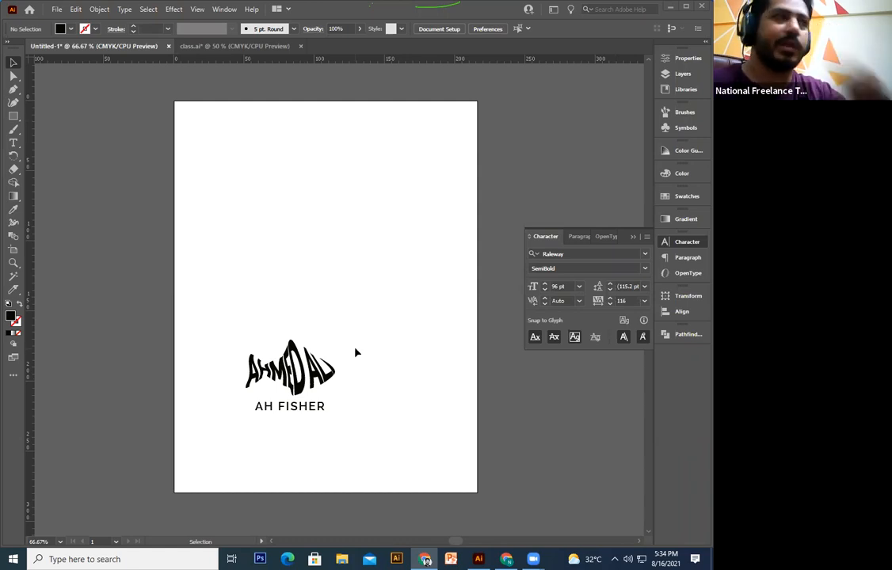
Step: Paste the text-in-shape poster image and position it above the logo
left_click(249, 276)
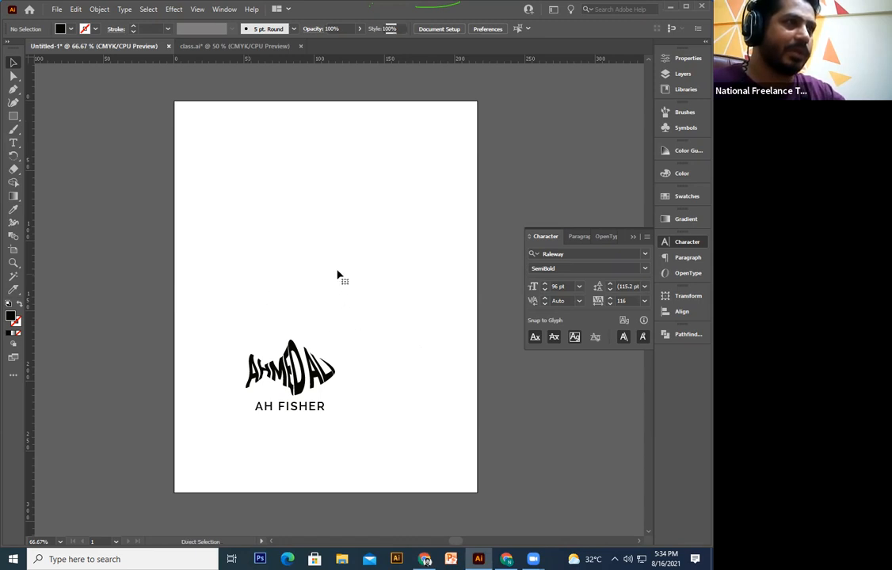
key("ctrl+v")
left_click_drag(383, 340, 367, 292)
left_click_drag(261, 270, 262, 239)
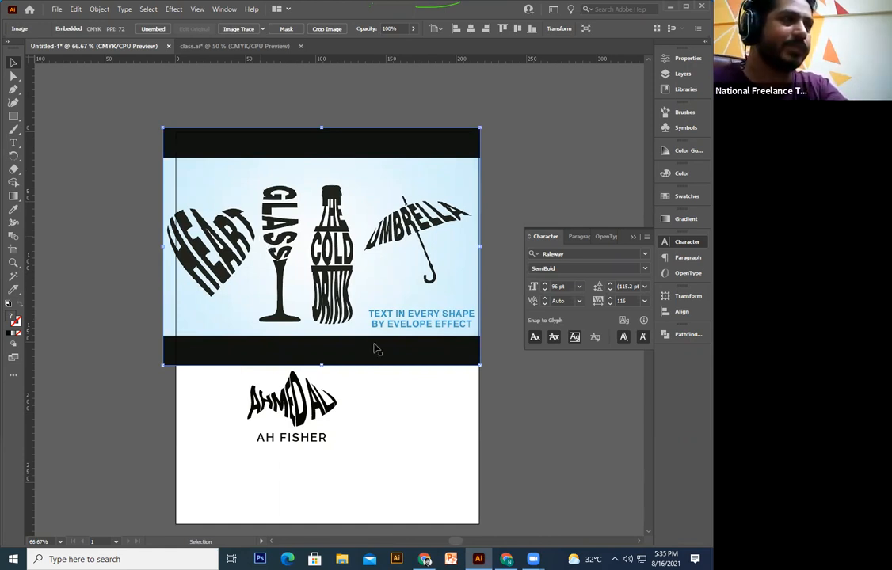
Step: Delete the poster image and move the fish logo with AH FISHER to the top-left
key("Delete")
left_click_drag(395, 317, 244, 462)
left_click_drag(305, 368, 246, 130)
left_click(353, 112)
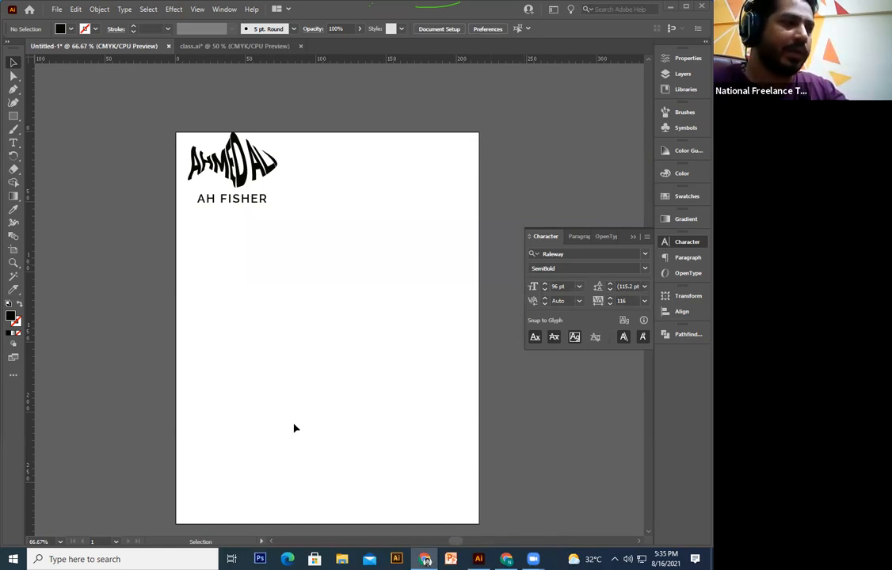
Step: Paste the flask image, then undo to remove it
left_click(255, 410)
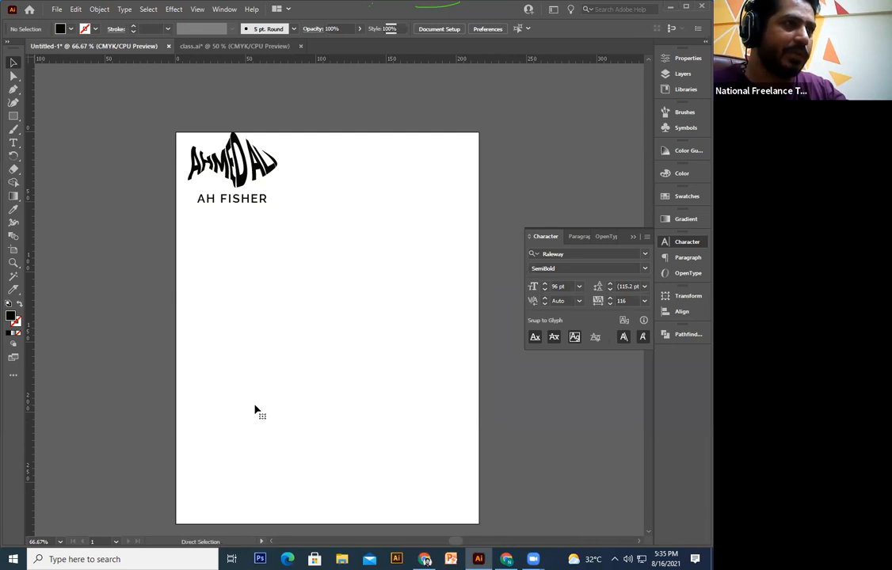
key("ctrl+v")
key("ctrl+z")
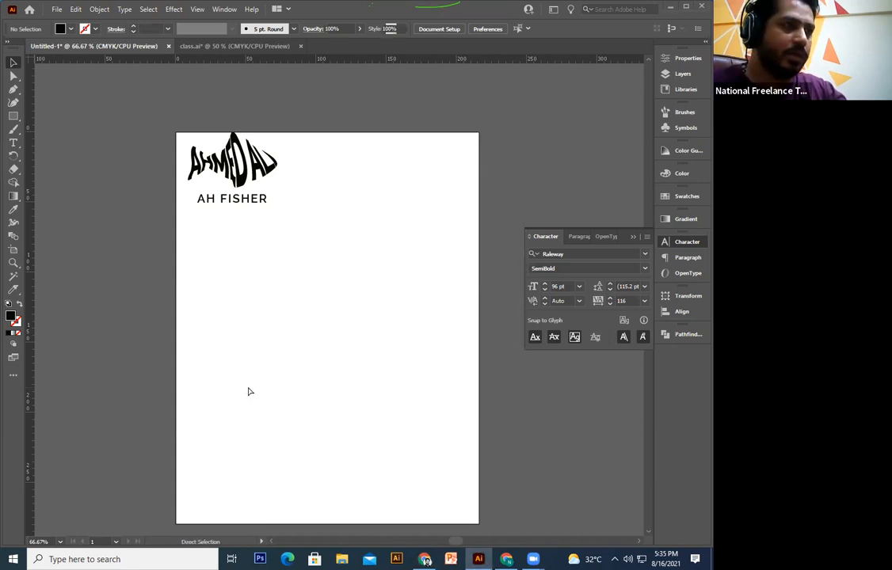
key("ctrl+v")
left_click_drag(375, 322, 342, 369)
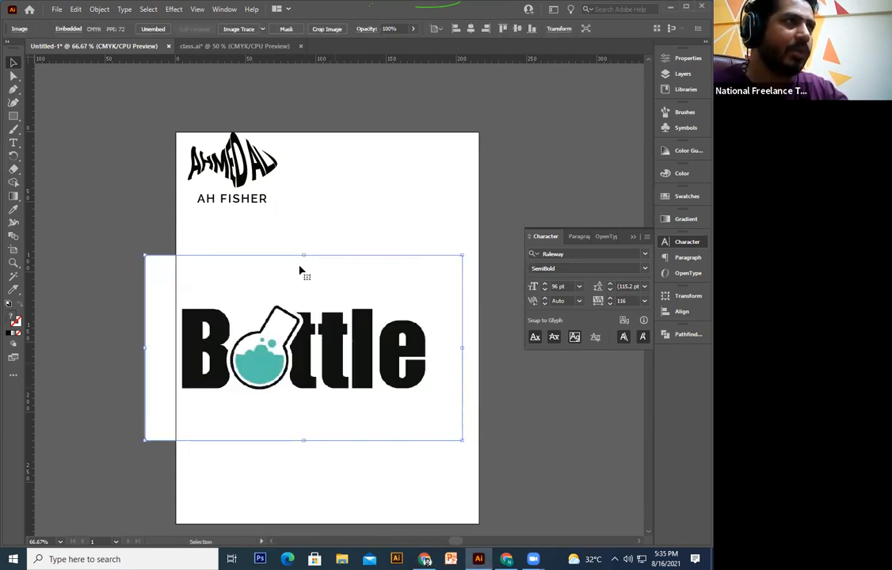
scroll(299, 268, "down", 2)
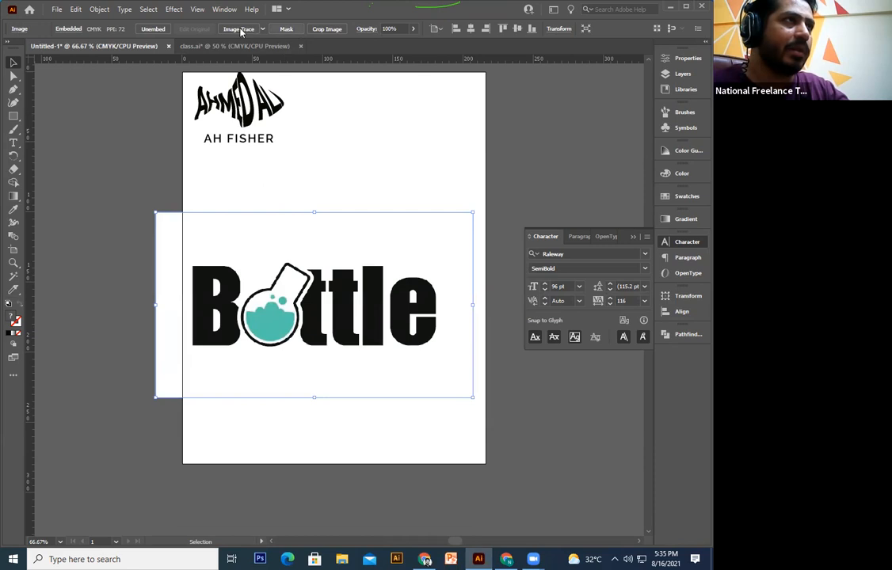
left_click(239, 29)
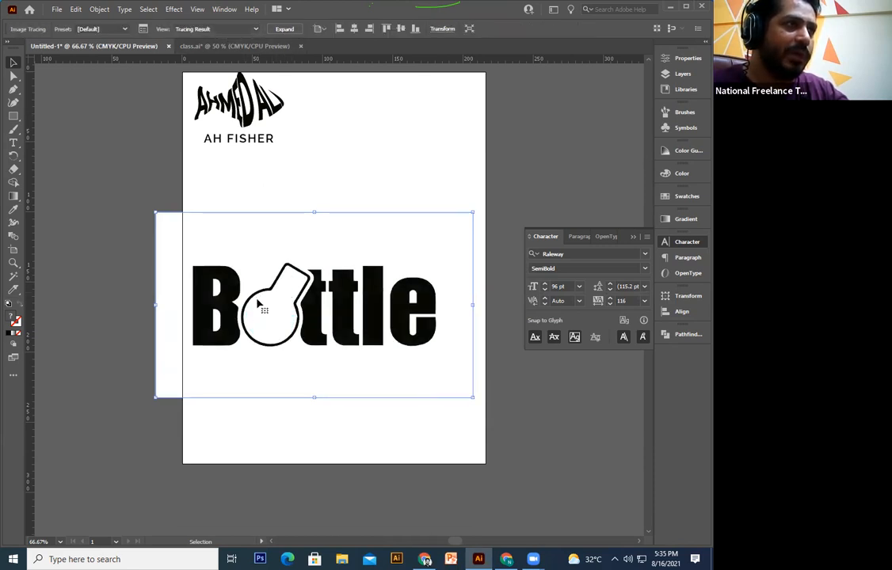
key("a")
key("ctrl+z")
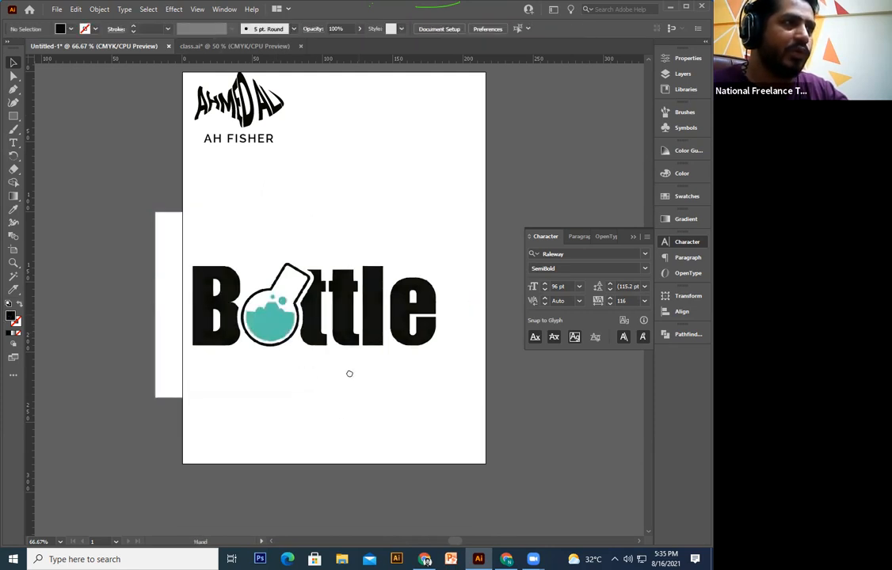
scroll(348, 371, "down", 3)
key("v")
left_click(346, 264)
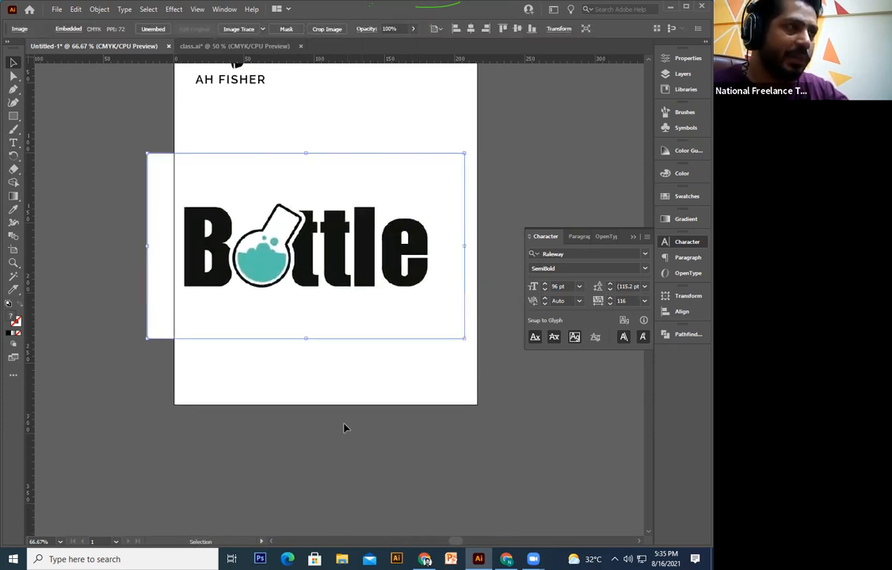
key("ctrl+c")
key("ctrl+v")
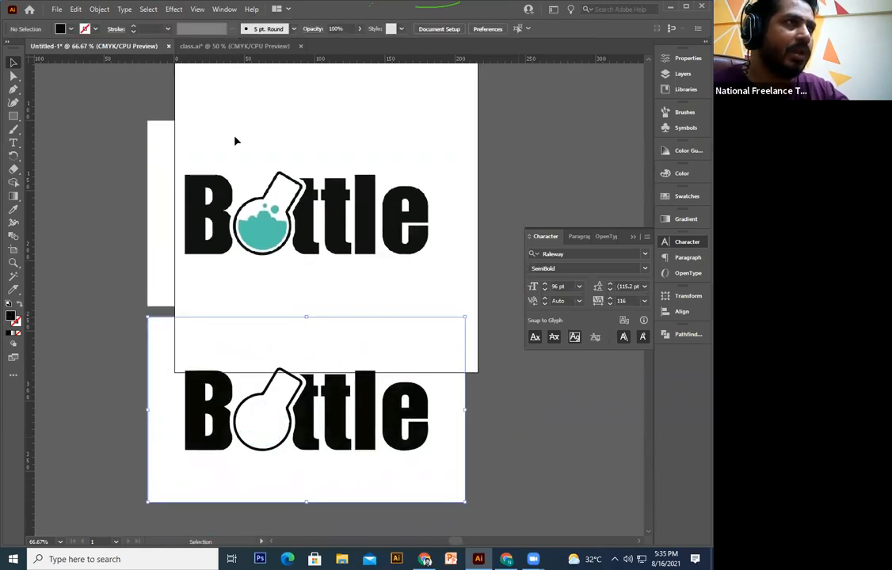
left_click(278, 32)
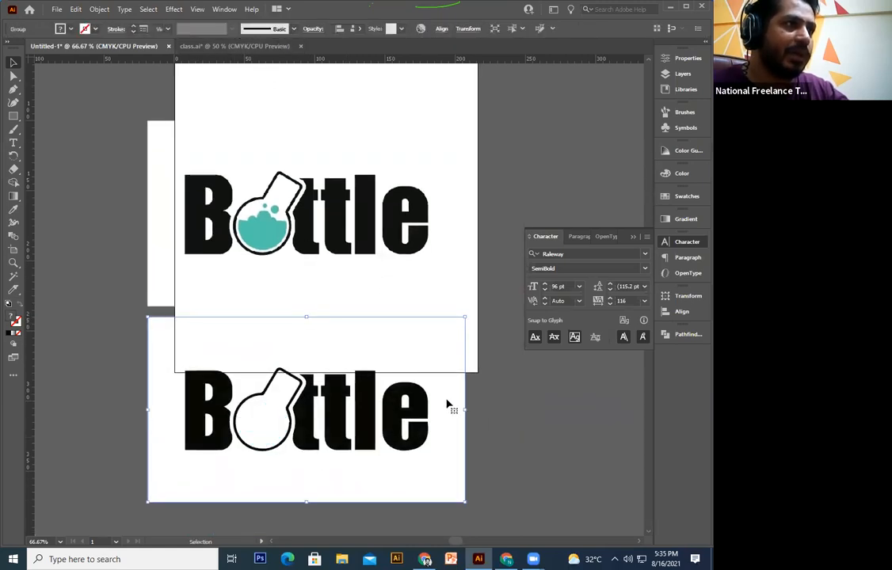
key("ctrl+shift+a")
left_click(339, 438)
key("ctrl+plus")
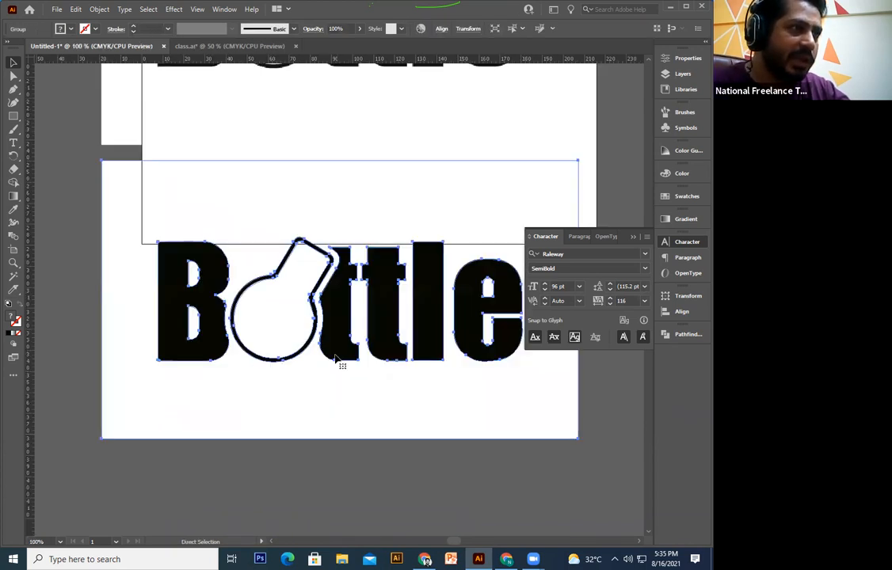
key("ctrl+plus")
key("ctrl+plus")
key("ctrl+plus")
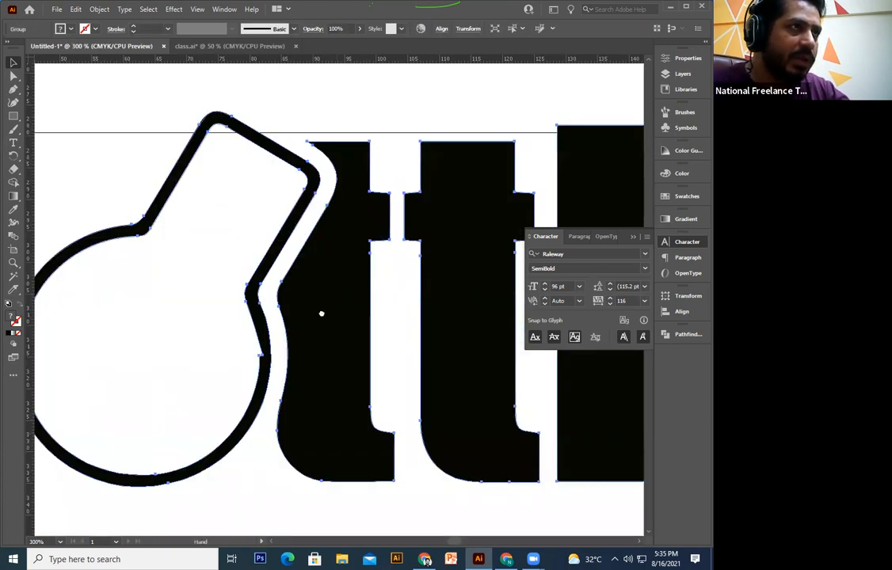
left_click_drag(322, 314, 318, 341)
left_click_drag(358, 279, 346, 302)
left_click_drag(251, 438, 222, 478)
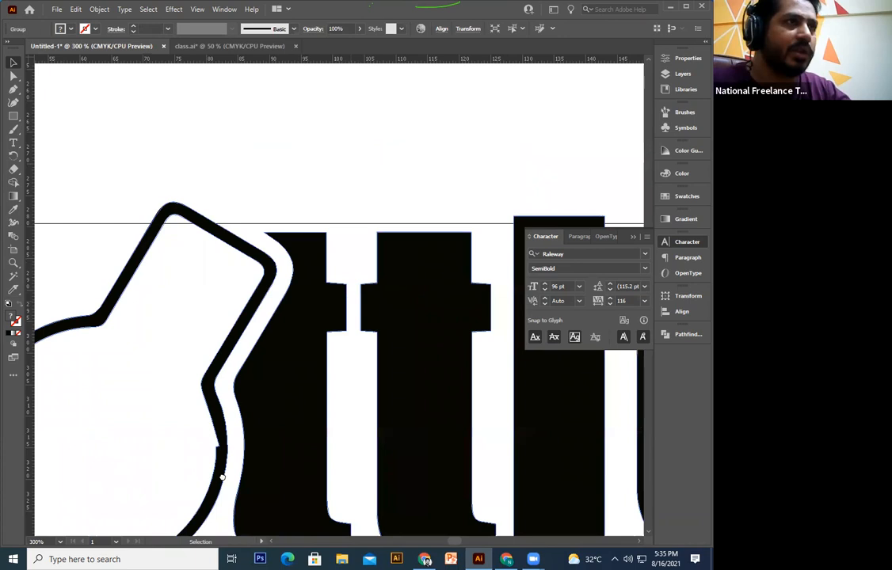
key("ctrl+plus")
key("ctrl+plus")
left_click_drag(424, 286, 308, 315)
left_click_drag(166, 237, 366, 536)
left_click_drag(167, 165, 310, 282)
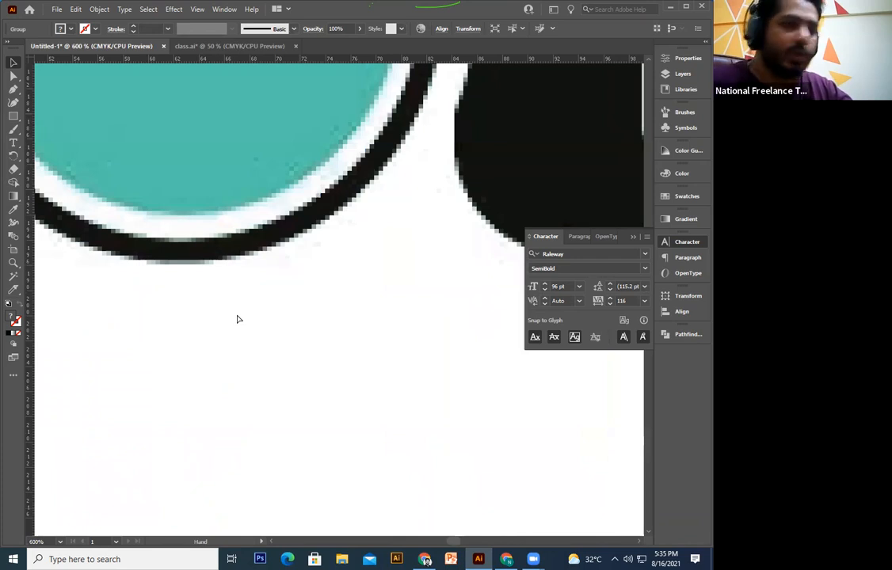
key("ctrl+minus")
key("ctrl+minus")
key("ctrl+minus")
key("ctrl+minus")
key("ctrl+plus")
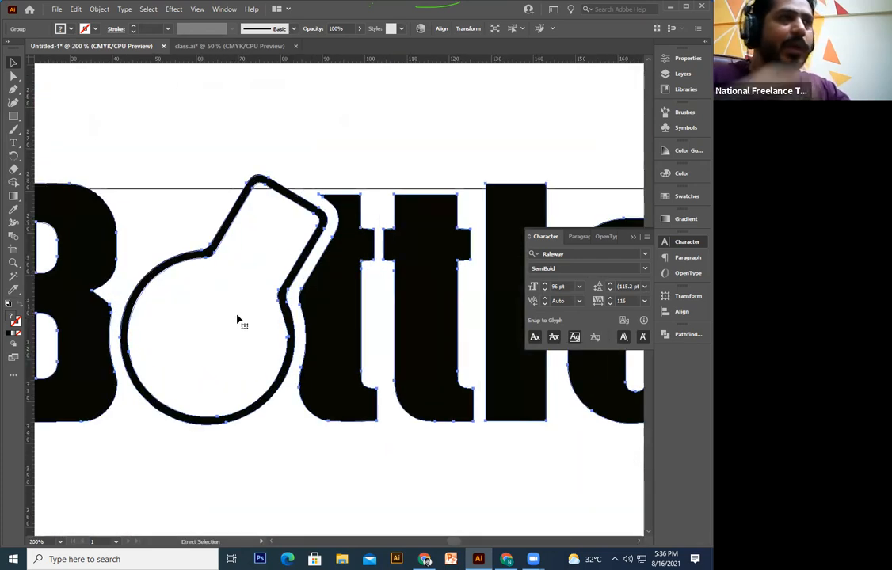
key("ctrl+minus")
key("ctrl+minus")
key("ctrl+minus")
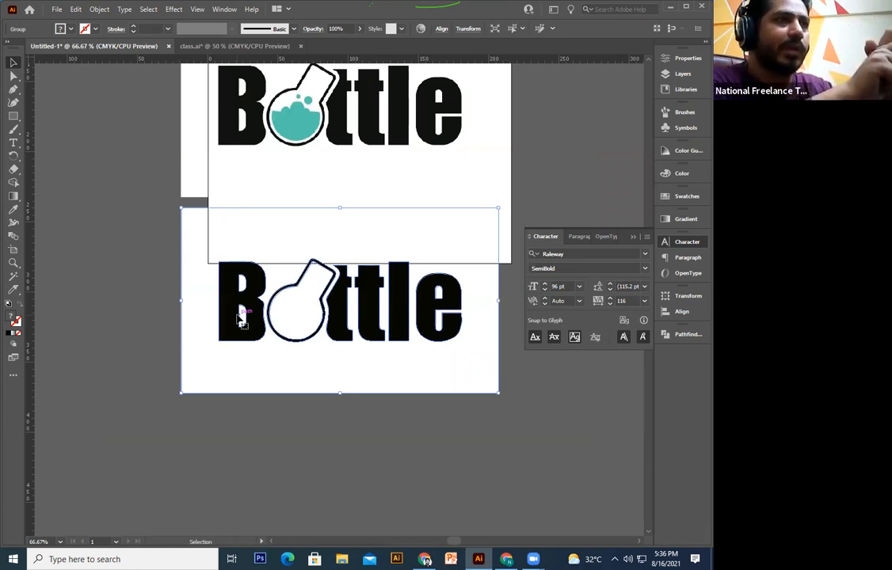
key("space")
left_click_drag(300, 245, 277, 371)
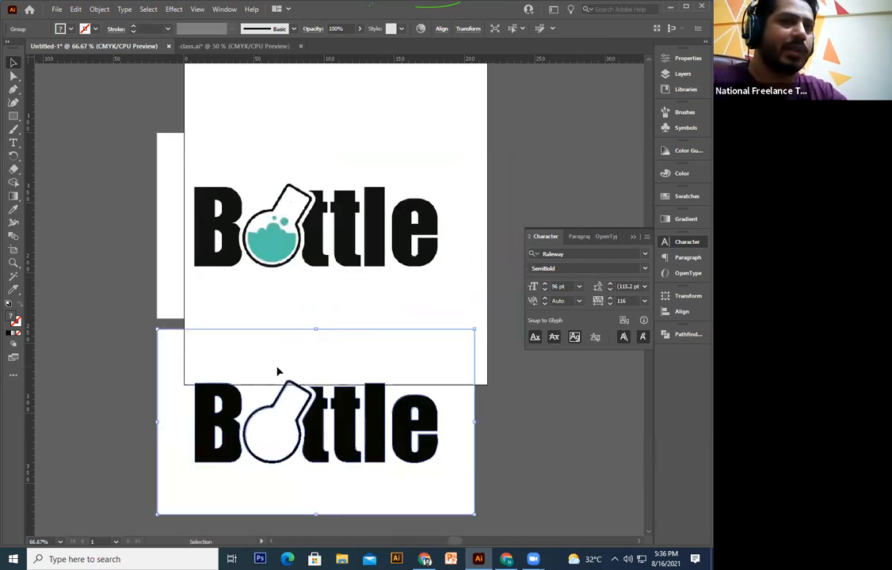
key("ctrl+minus")
key("ctrl+minus")
Step: Delete the traced Bottle group and the original Bottle image from the page
key("space")
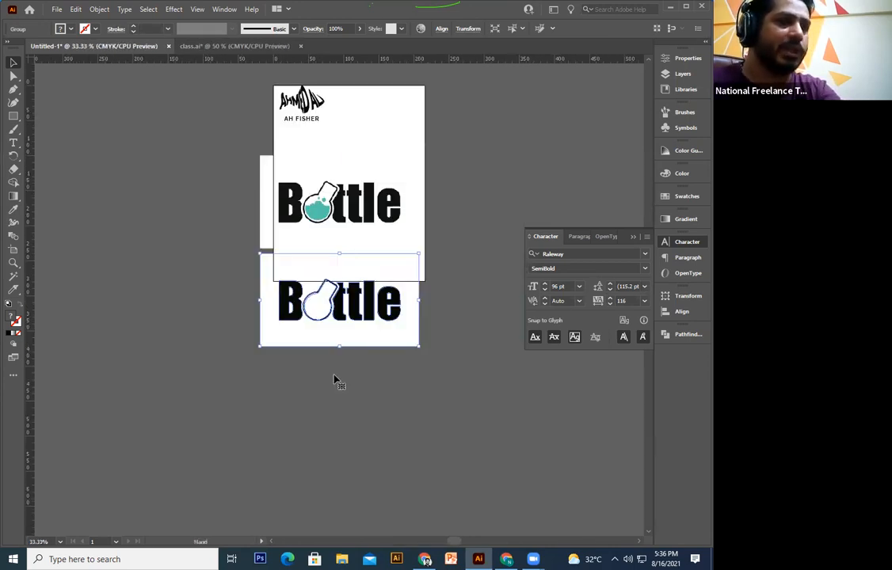
left_click_drag(339, 338, 320, 399)
key("Delete")
left_click(358, 289)
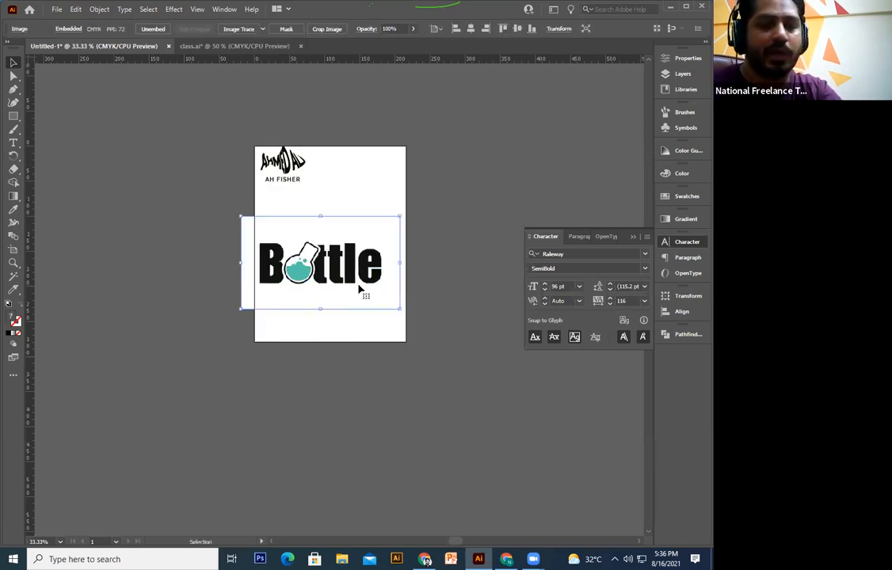
key("Delete")
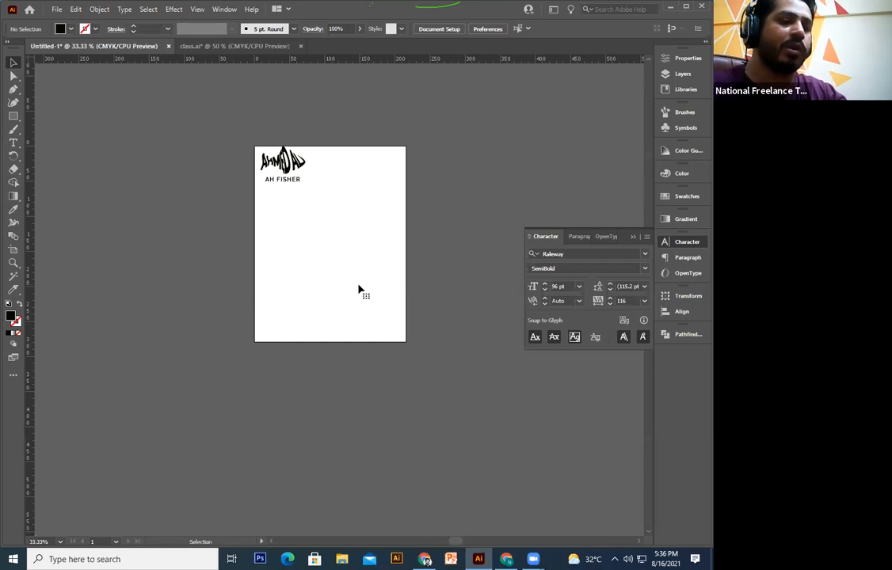
key("ctrl+plus")
key("ctrl+plus")
key("ctrl+plus")
key("ctrl+plus")
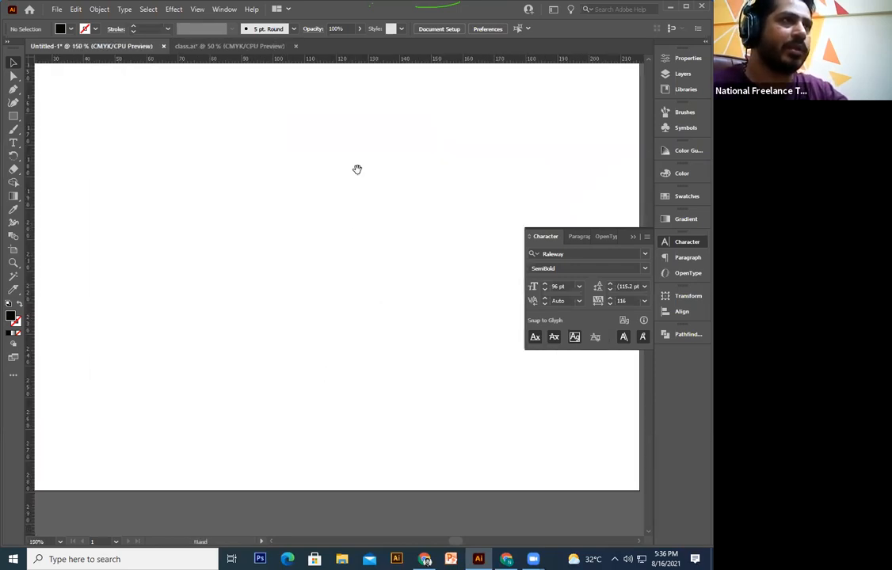
left_click_drag(372, 108, 386, 183)
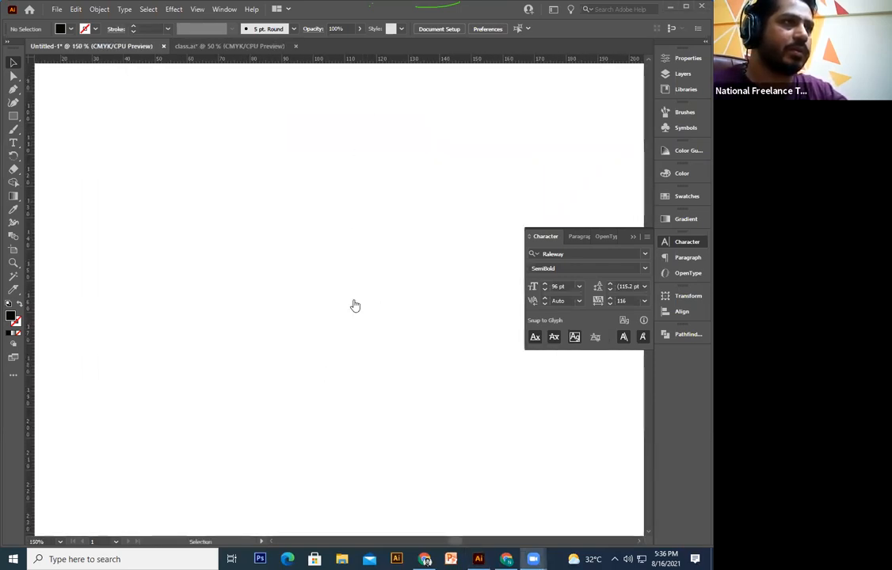
left_click(353, 304)
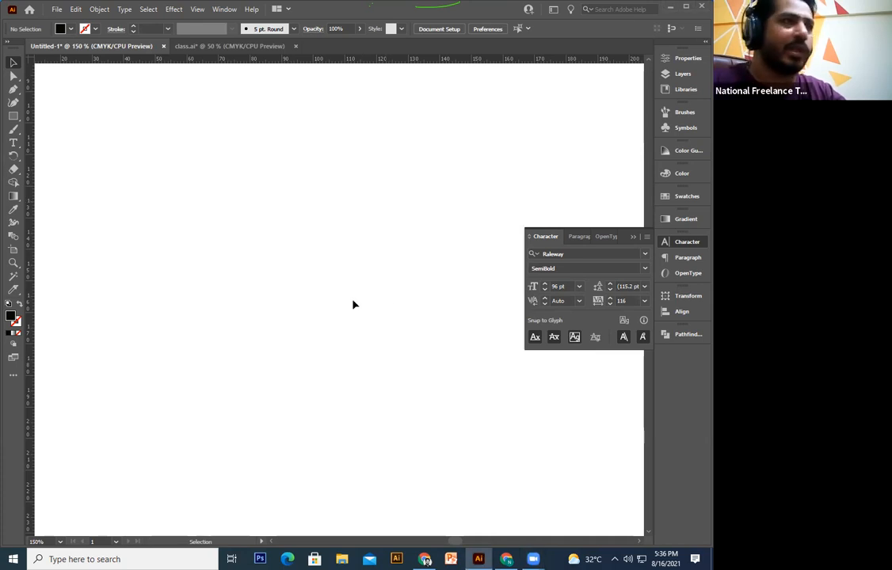
key("ctrl+minus")
key("ctrl+minus")
left_click_drag(283, 189, 255, 325)
left_click_drag(284, 187, 136, 362)
left_click_drag(236, 257, 239, 270)
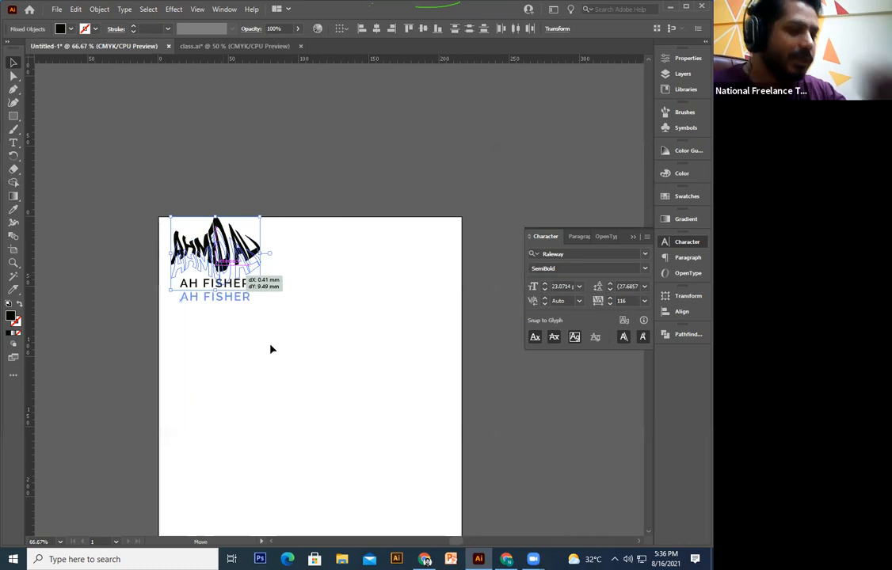
left_click(271, 349)
scroll(270, 350, "down", 2)
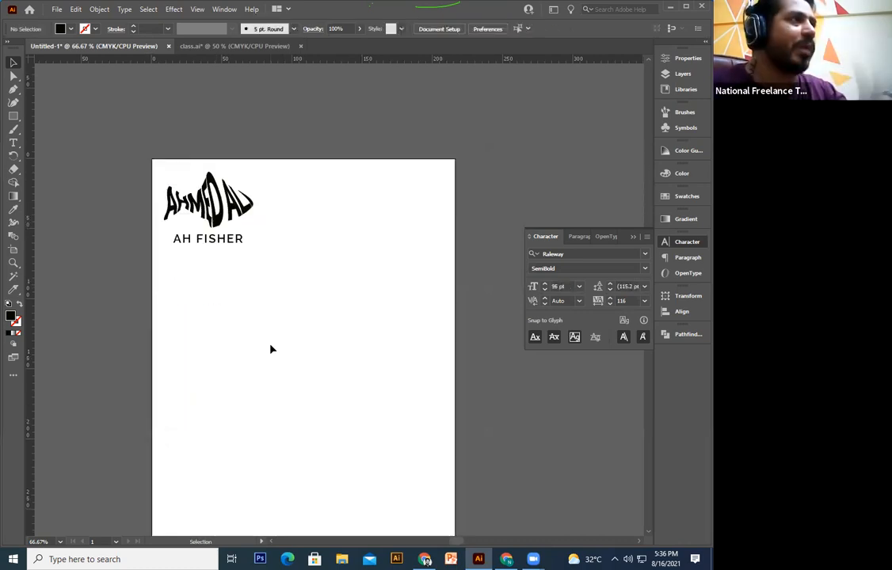
left_click(13, 117)
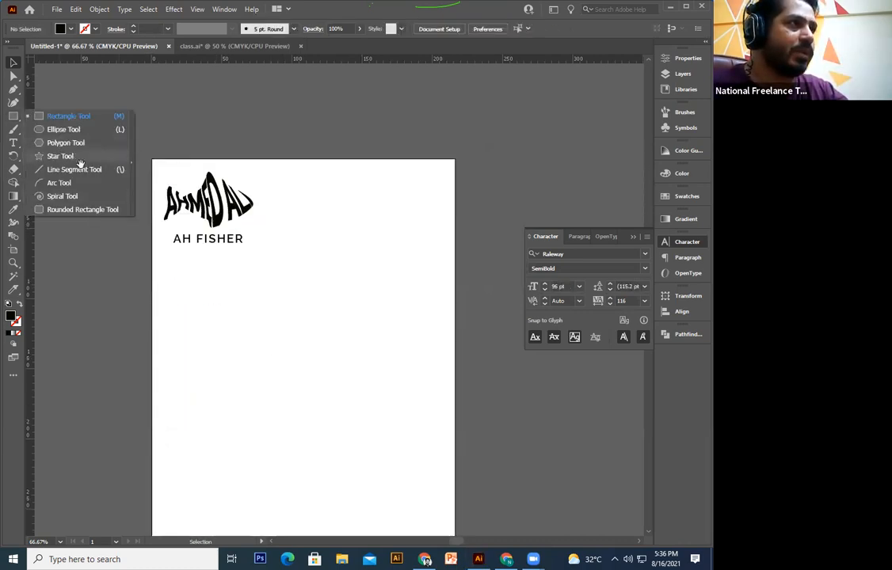
Step: Draw a five-pointed star and position it below the AH FISHER tagline
left_click(60, 156)
left_click_drag(279, 329, 220, 287)
mouse_move(209, 250)
left_mouse_down()
mouse_move(253, 318)
mouse_move(229, 283)
left_mouse_up()
left_click(11, 64)
left_click_drag(142, 264, 161, 295)
left_click_drag(238, 286, 244, 308)
left_click(253, 358)
left_click_drag(249, 317, 244, 295)
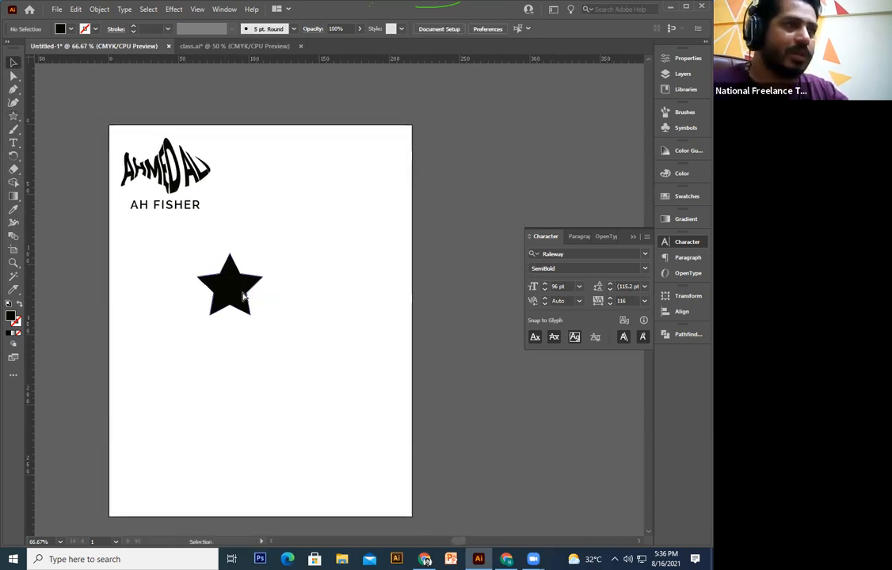
left_click(243, 296)
key("ctrl+plus")
left_click_drag(504, 283, 388, 315)
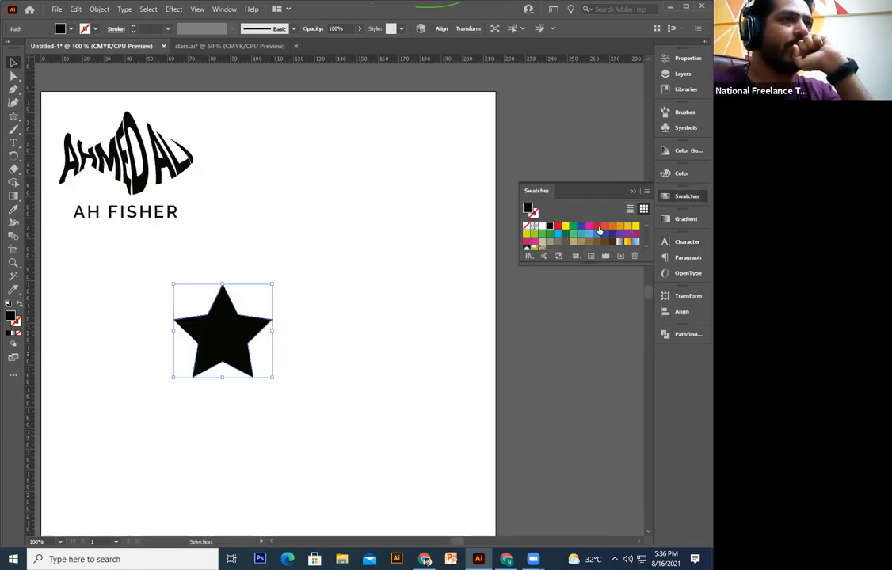
Step: Fill the new star with an orange swatch
left_click(612, 228)
left_click(351, 403)
left_click_drag(290, 374, 337, 336)
left_click(283, 311)
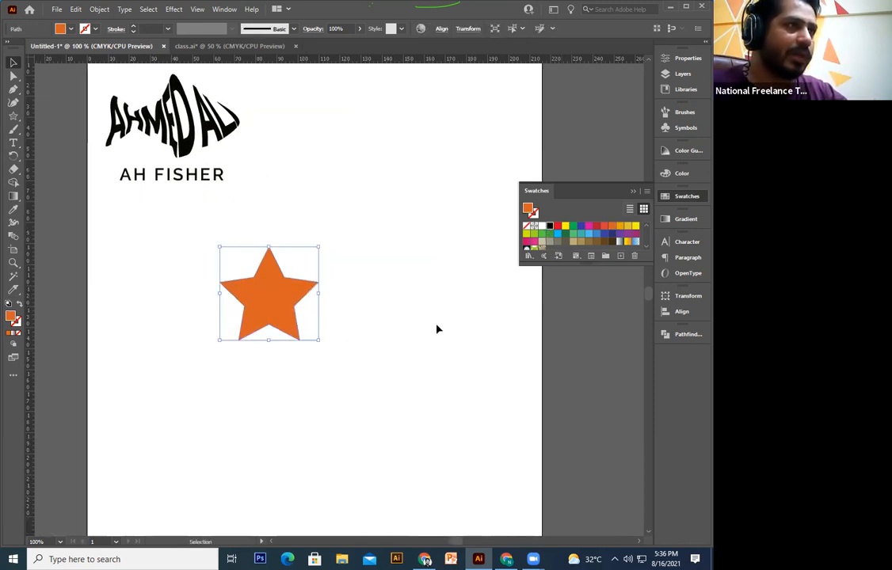
Step: Give the star a black outline and raise its stroke weight to 9 pt
left_click(16, 322)
left_click(535, 244)
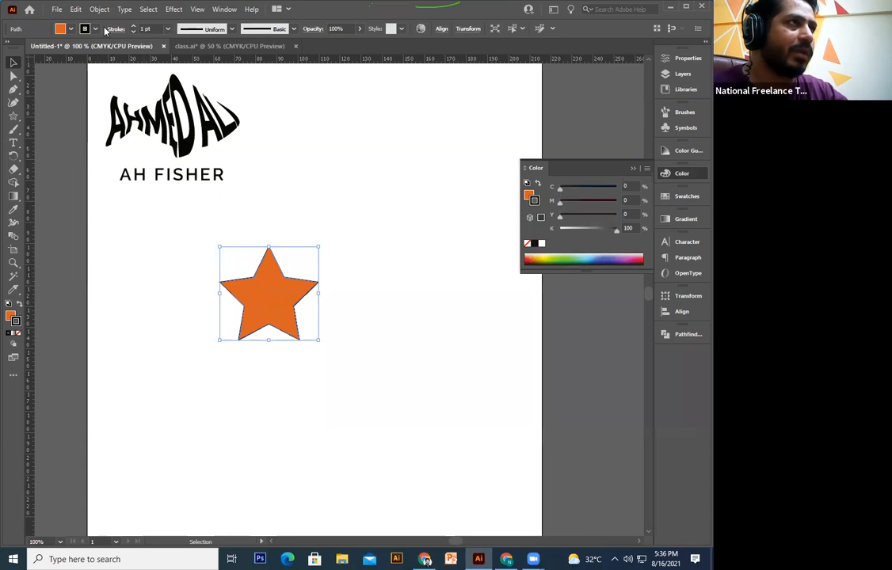
left_click(134, 26)
left_click(134, 26)
left_click(134, 26)
left_click(134, 26)
key("a")
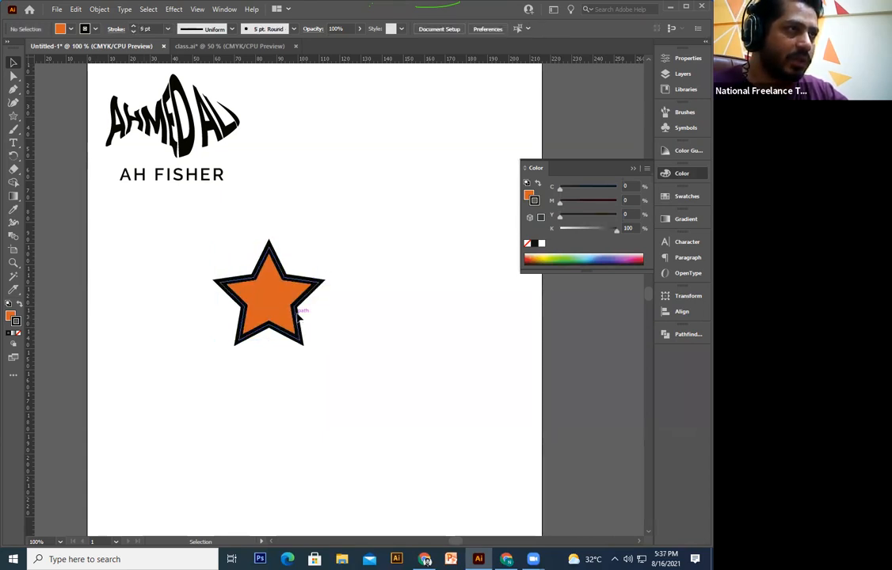
left_click(343, 341)
left_click(301, 305)
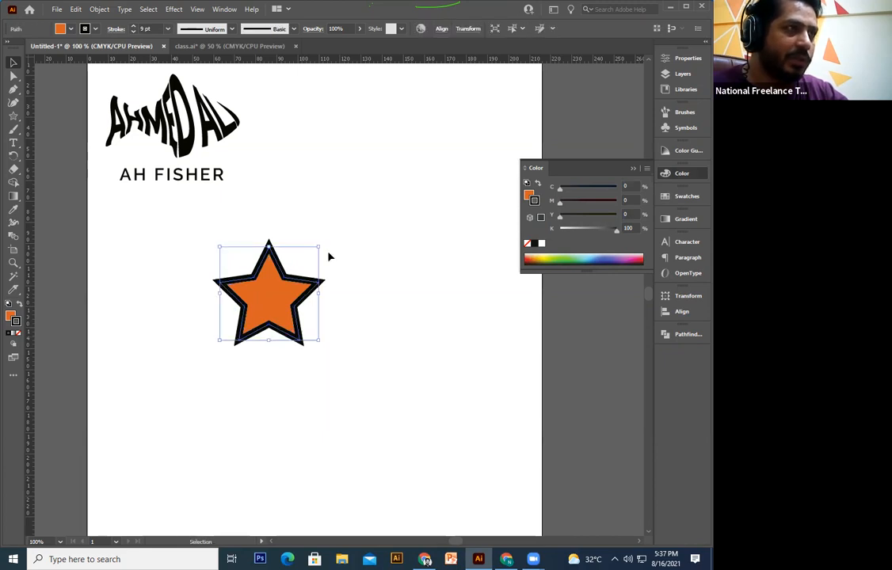
Step: Make a smaller copy of the star overlapping the big star's right side, sending it back
left_click_drag(317, 247, 326, 277)
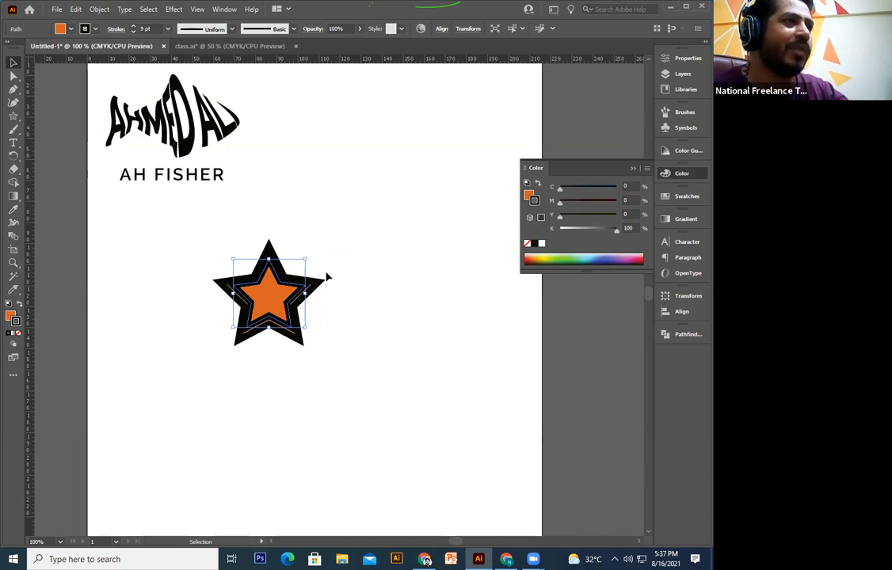
left_click_drag(305, 286, 349, 296)
left_click(388, 332)
left_click(336, 303)
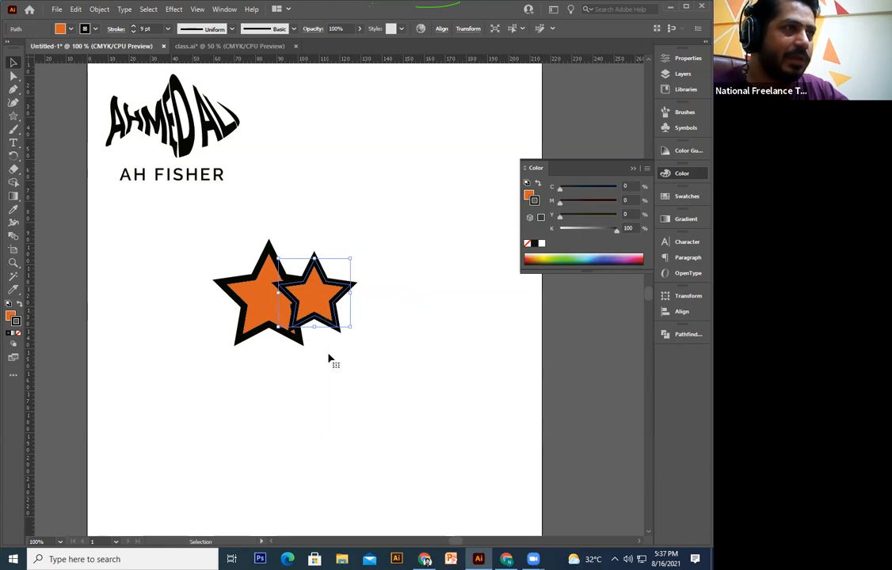
right_click(322, 306)
mouse_move(372, 250)
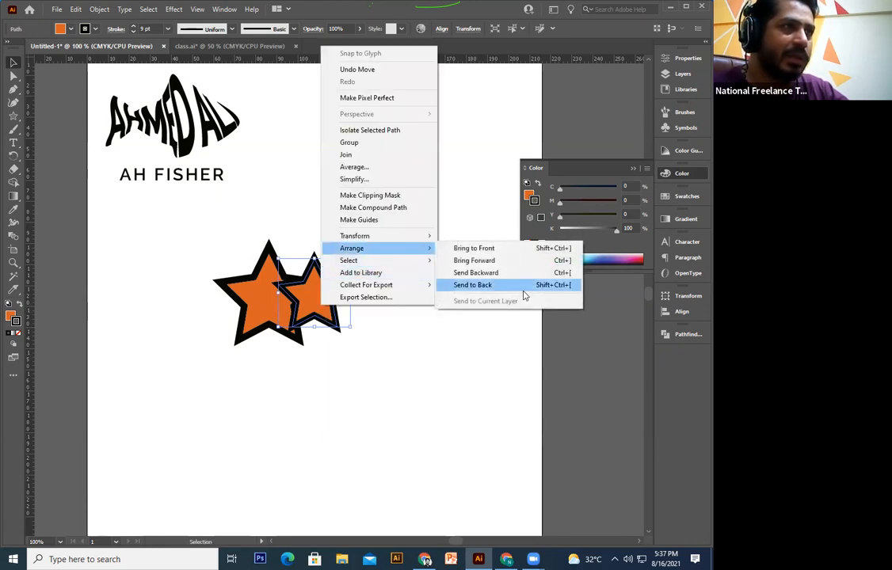
left_click(521, 286)
left_click(334, 321)
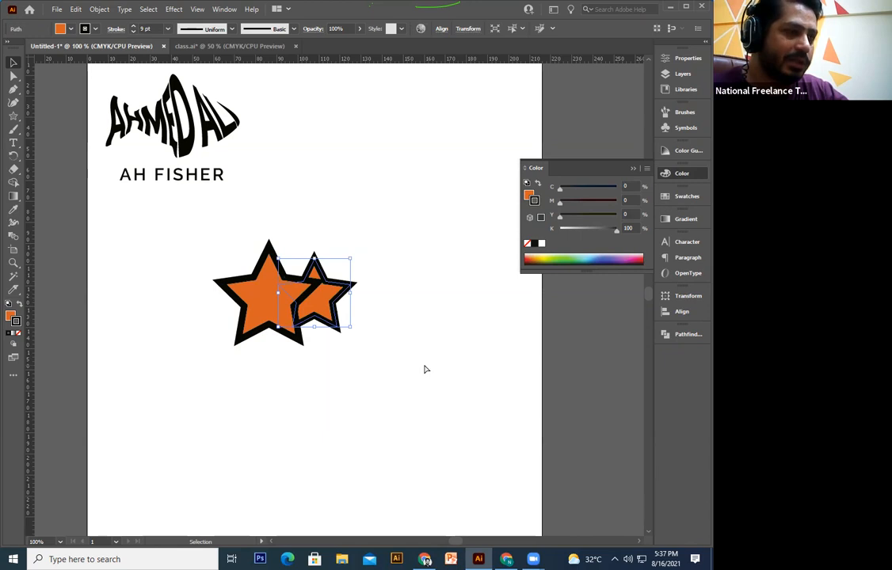
left_click(426, 369, "ctrl")
key("ctrl+z")
Step: Copy the small star to the big star's left side and send it behind
left_click_drag(318, 313, 214, 314)
right_click(214, 311)
mouse_move(255, 248)
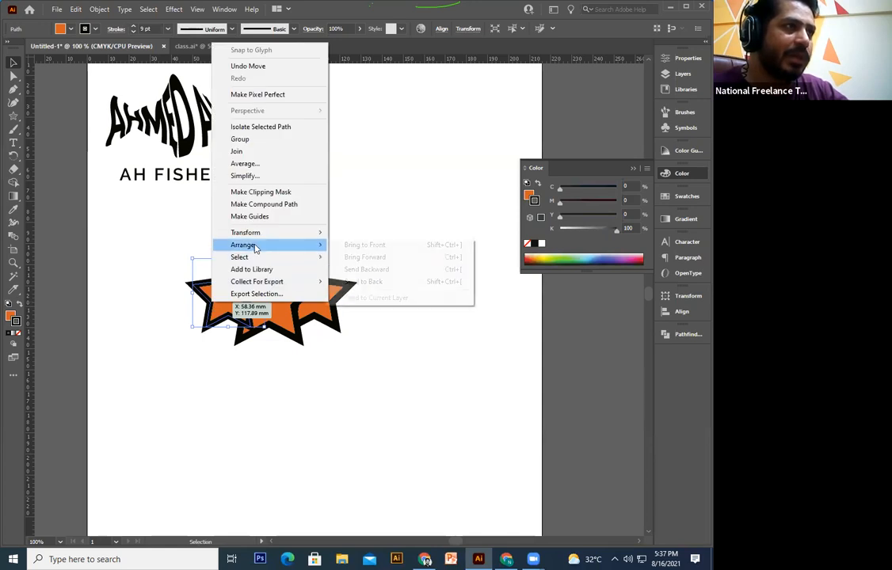
left_click(404, 382)
key("space")
left_click_drag(335, 396, 358, 410)
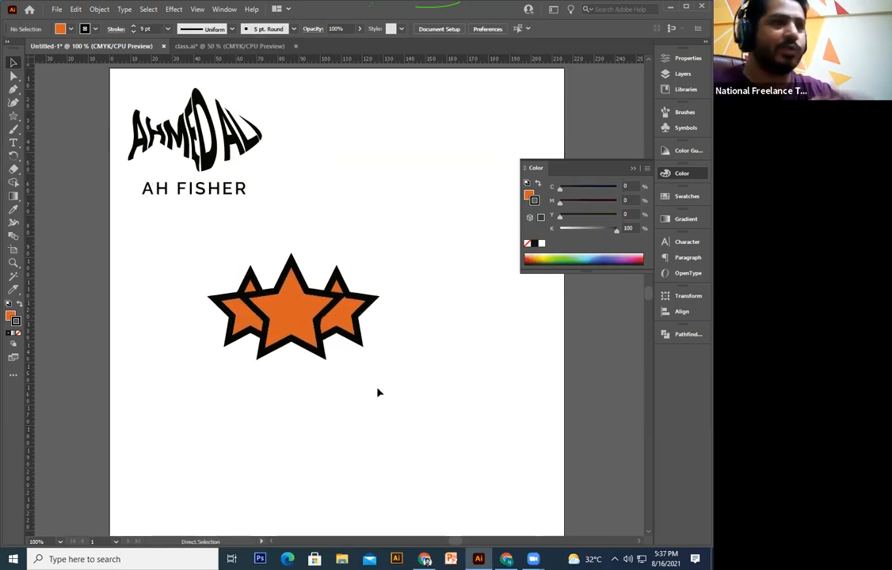
key("ctrl+equal")
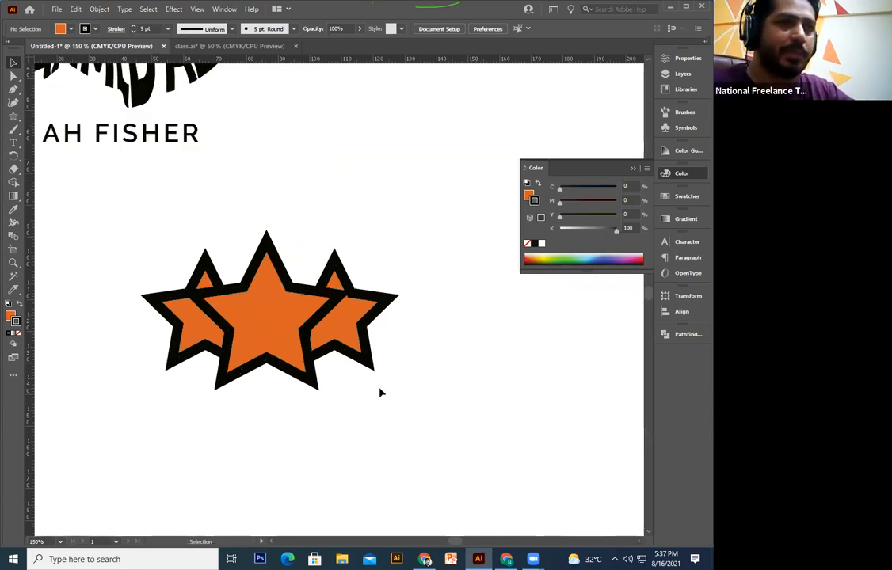
Step: Try enlarging the three-star group by its corner handle, then undo the enlargement
scroll(380, 393, "down", 2)
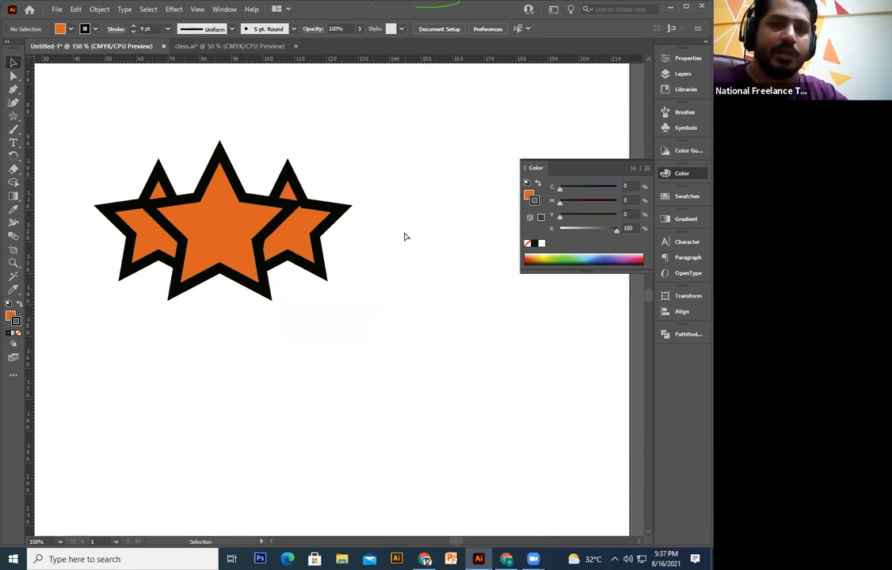
key("ctrl+minus")
key("ctrl+minus")
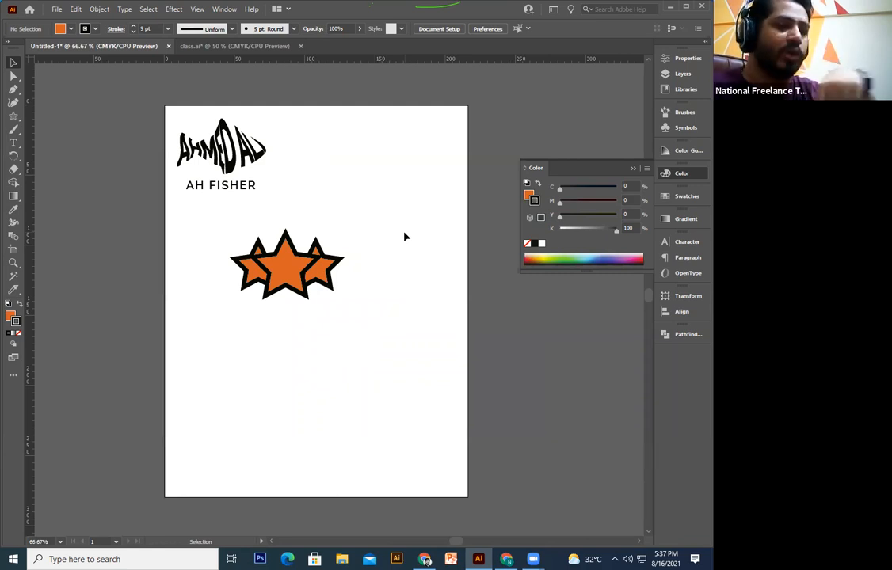
key("ctrl+plus")
key("ctrl+plus")
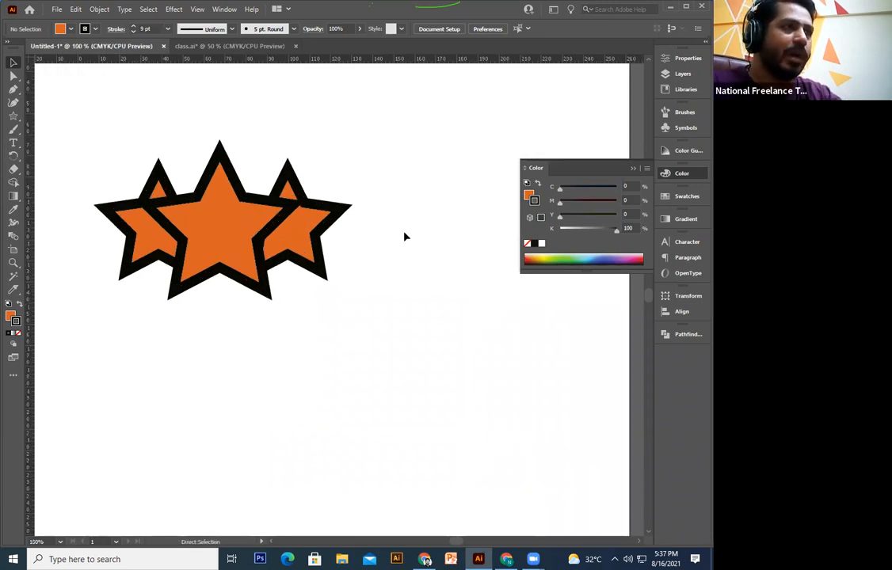
key("ctrl+minus")
key("ctrl+plus")
key("ctrl+minus")
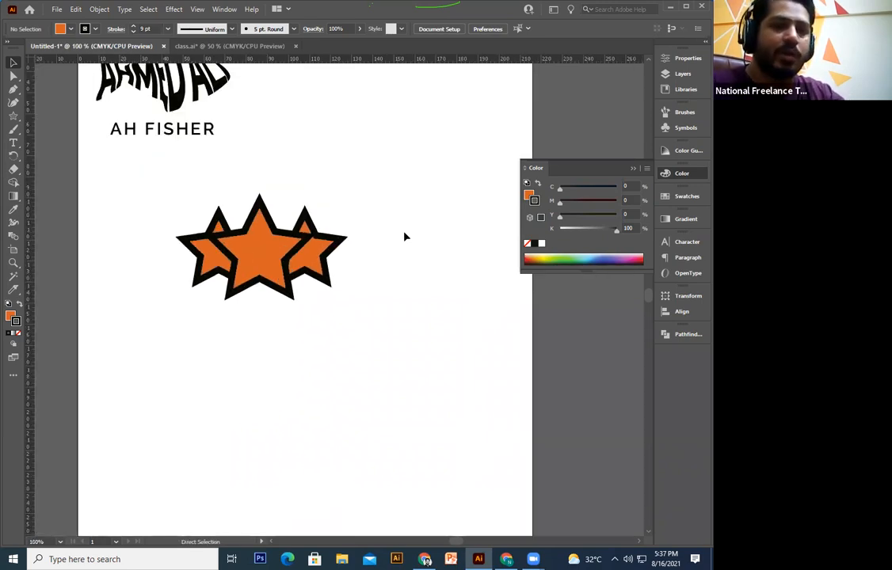
key("ctrl+minus")
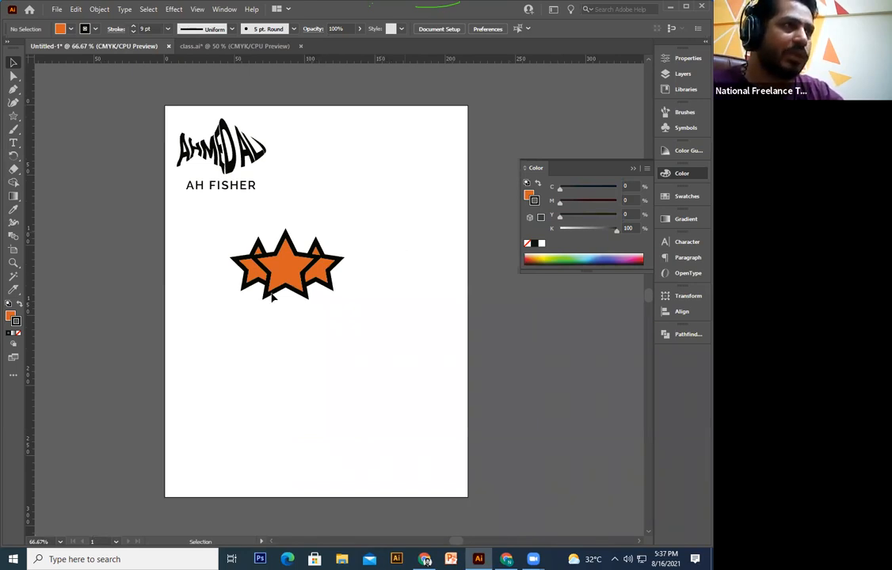
left_click_drag(396, 228, 187, 326)
left_click_drag(340, 298, 552, 471)
left_click_drag(441, 402, 388, 359)
left_click(389, 359)
key("ctrl+z")
Step: Try shrinking the star group, undo it, and marquee-select all three stars
left_click_drag(344, 230, 303, 259)
left_click(346, 332)
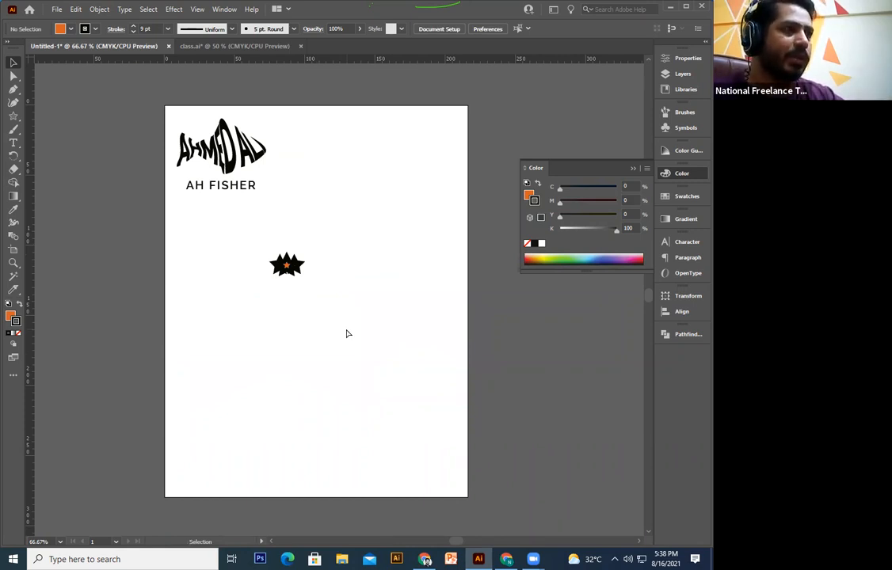
key("ctrl+z")
left_click(374, 264)
left_click_drag(292, 307, 198, 356)
left_click(99, 9)
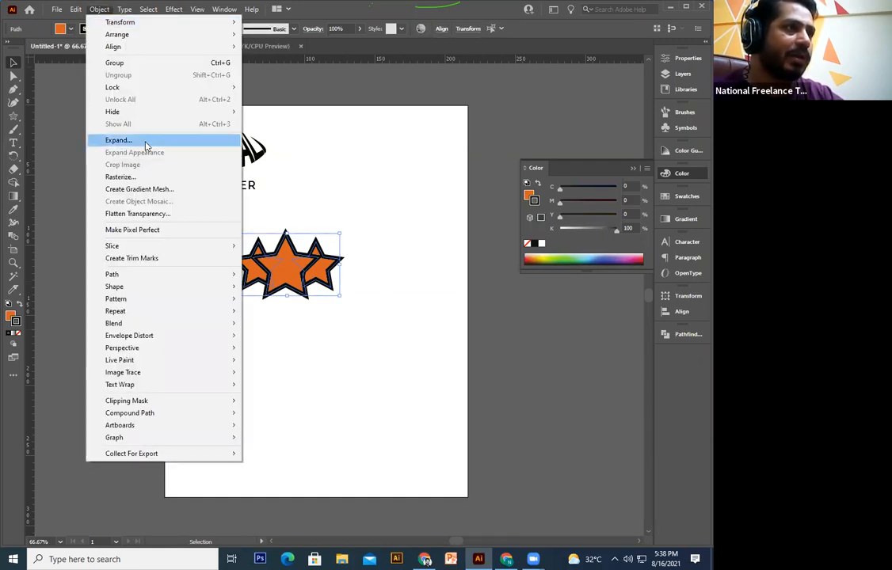
Step: Expand the three stars into separate fill and outline shapes
left_click(146, 141)
key("Return")
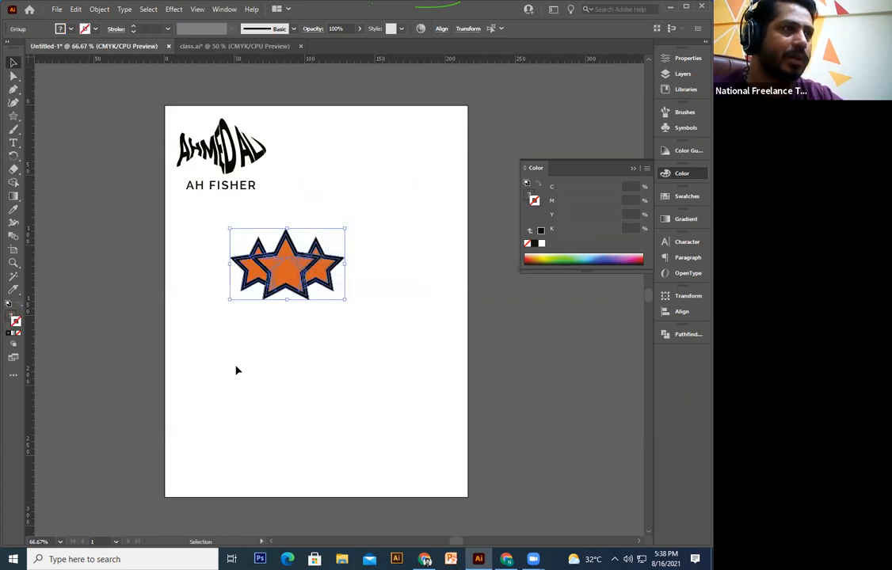
key("a")
left_click(236, 370)
key("ctrl+1")
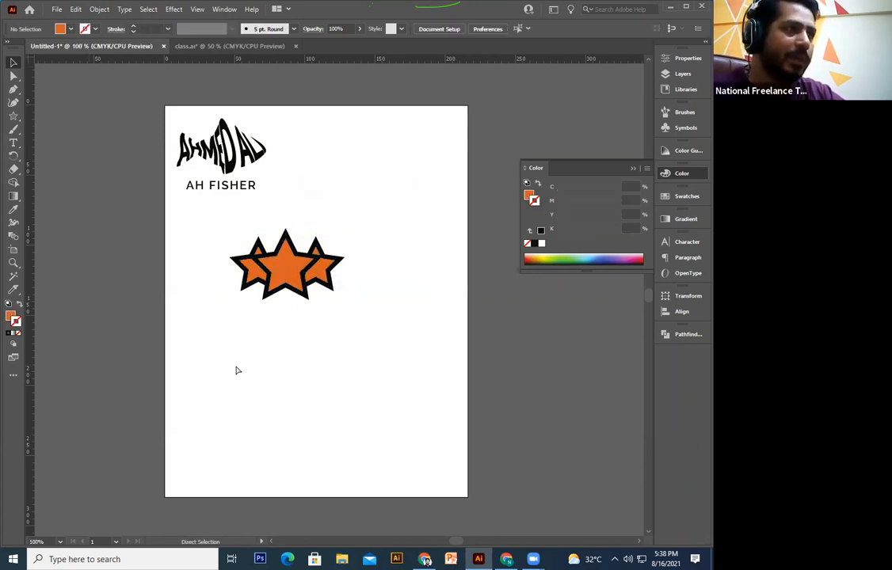
key("v")
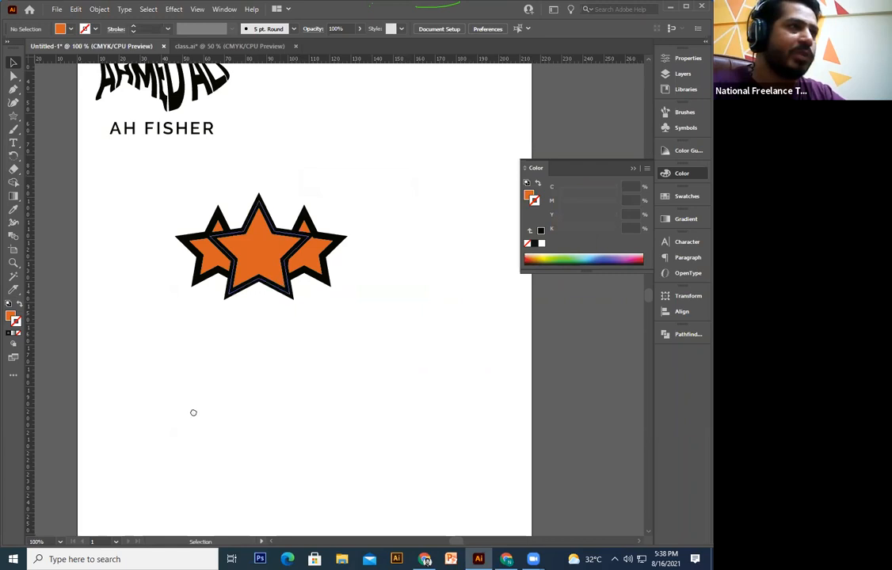
left_click(281, 285)
key("ctrl+minus")
key("ctrl+minus")
Step: Enlarge the expanded star group to about twice its size beneath AH FISHER
left_click_drag(281, 323, 364, 432)
left_click_drag(357, 239, 364, 212)
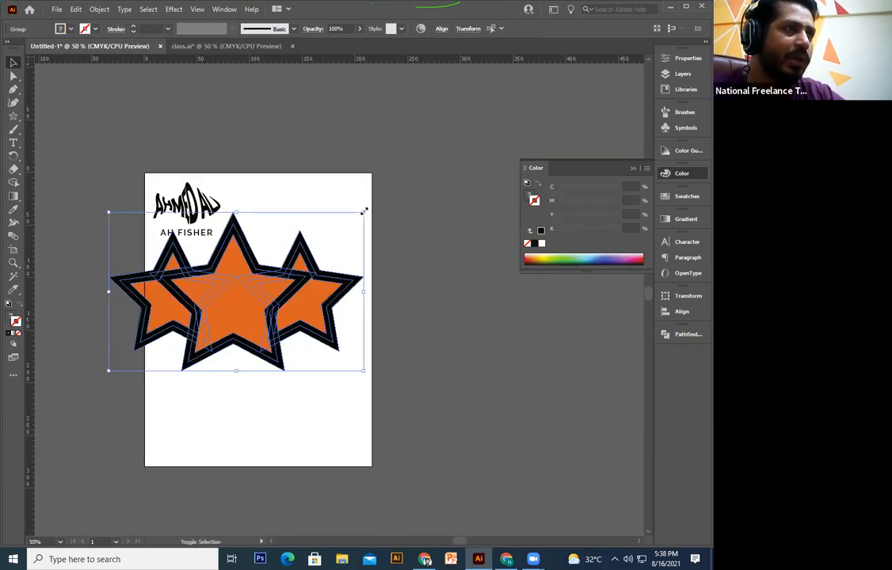
key("ctrl+z")
left_click_drag(263, 310, 326, 236)
key("ctrl+z")
key("ctrl+z")
left_click_drag(178, 355, 280, 265)
left_click_drag(253, 314, 348, 365)
left_click(497, 319)
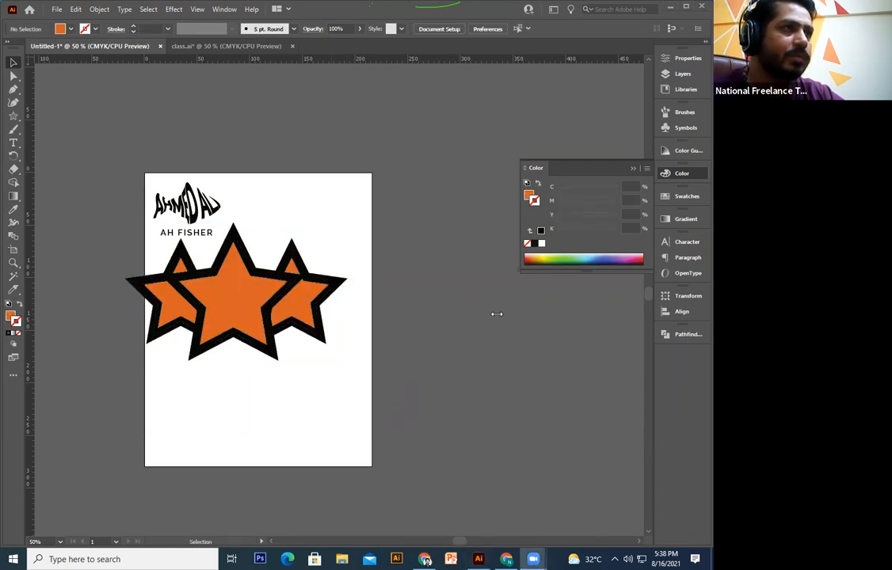
left_click_drag(394, 329, 400, 330)
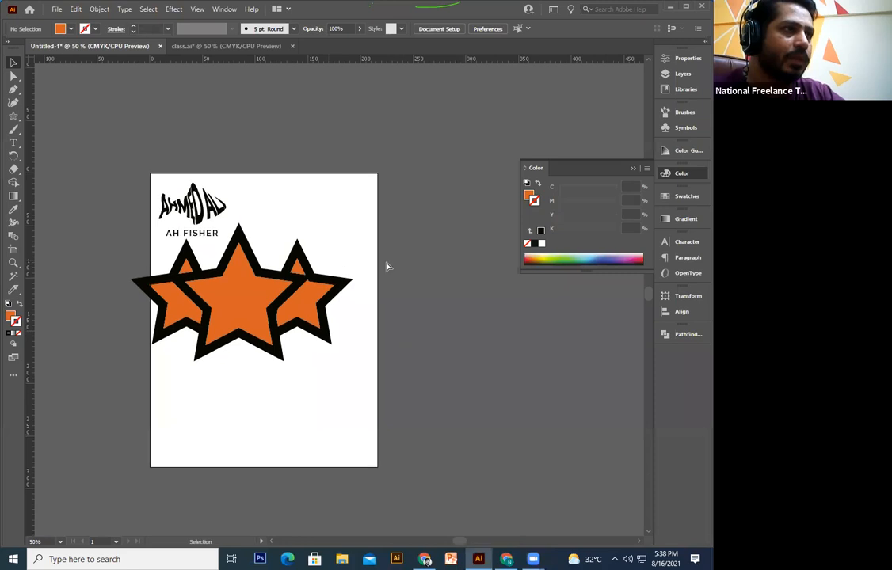
key("ctrl+z")
key("ctrl+z")
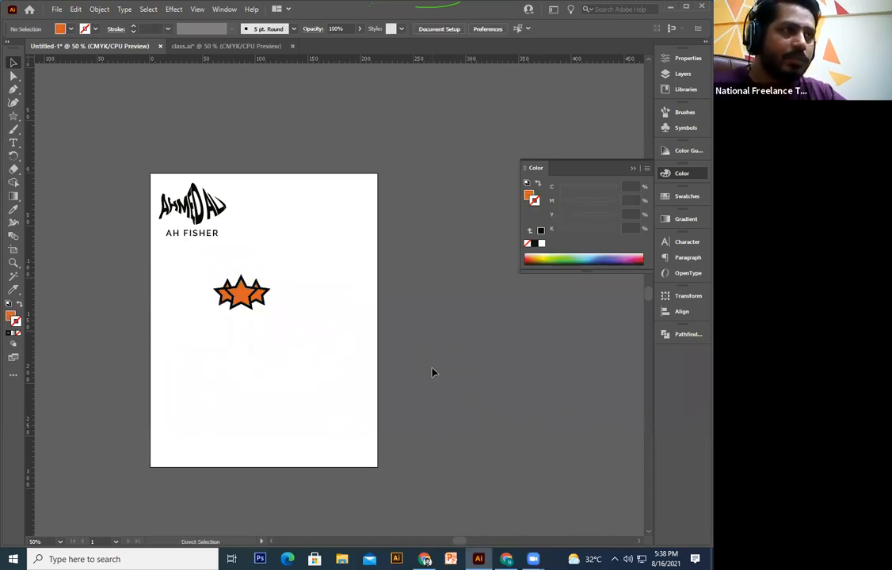
key("ctrl+shift+z")
key("ctrl+plus")
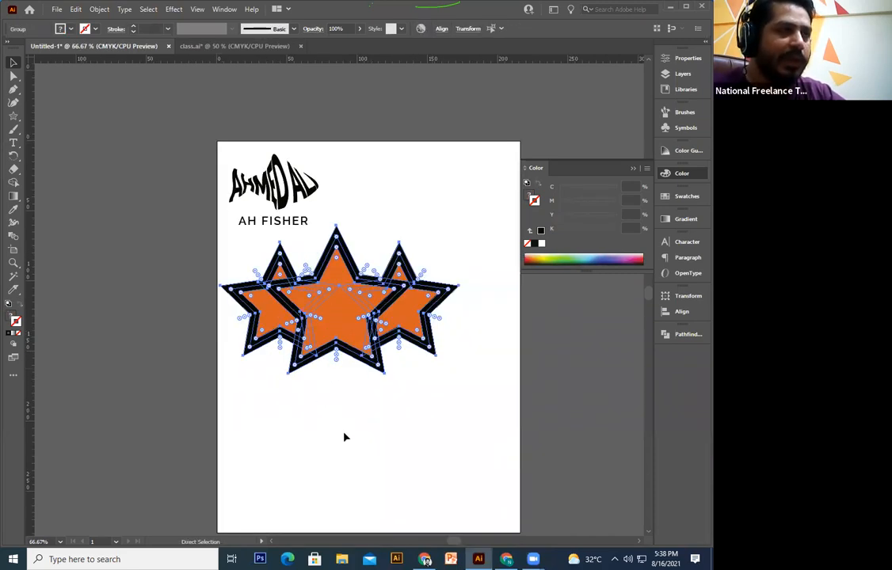
left_click(344, 437)
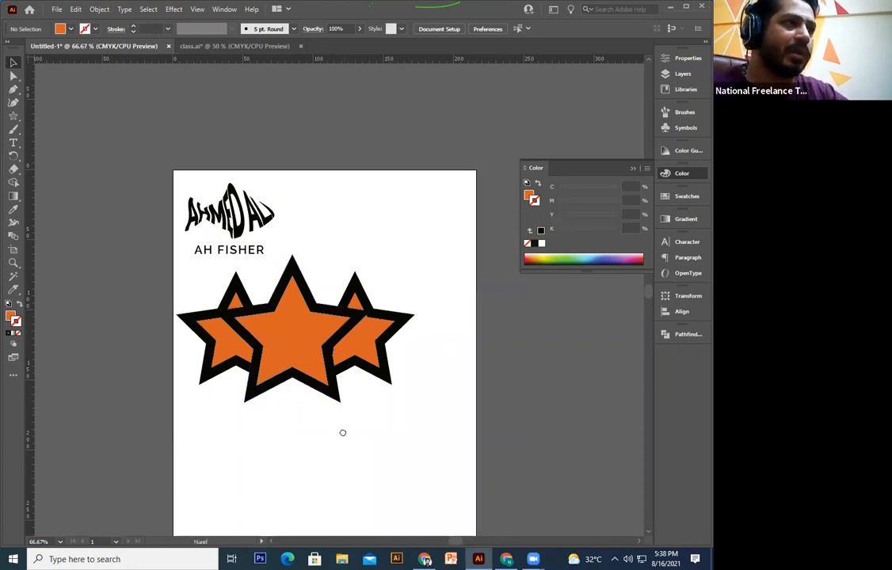
mouse_move(434, 294)
left_mouse_down()
mouse_move(159, 436)
mouse_move(430, 288)
mouse_move(423, 280)
left_mouse_up()
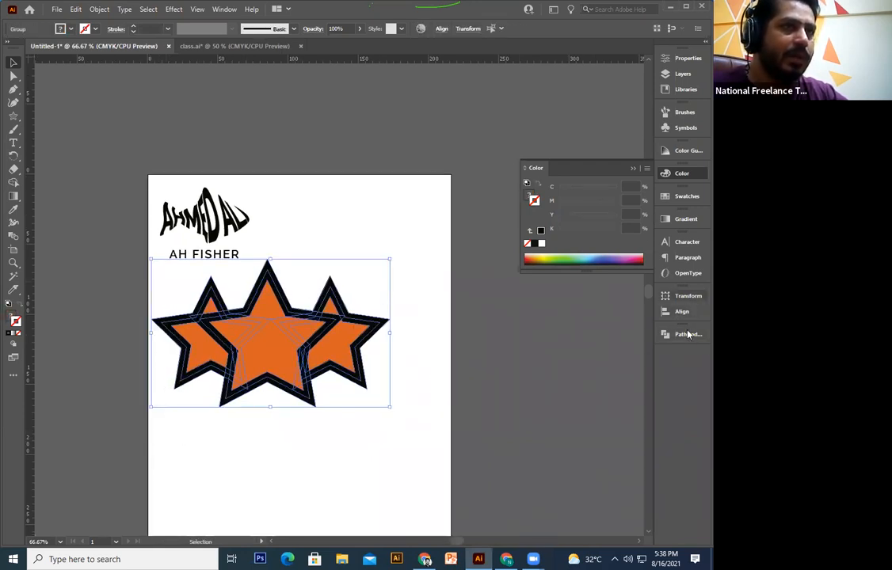
Step: Split the overlapping stars with Pathfinder Divide and isolate the star group for editing
left_click(689, 335)
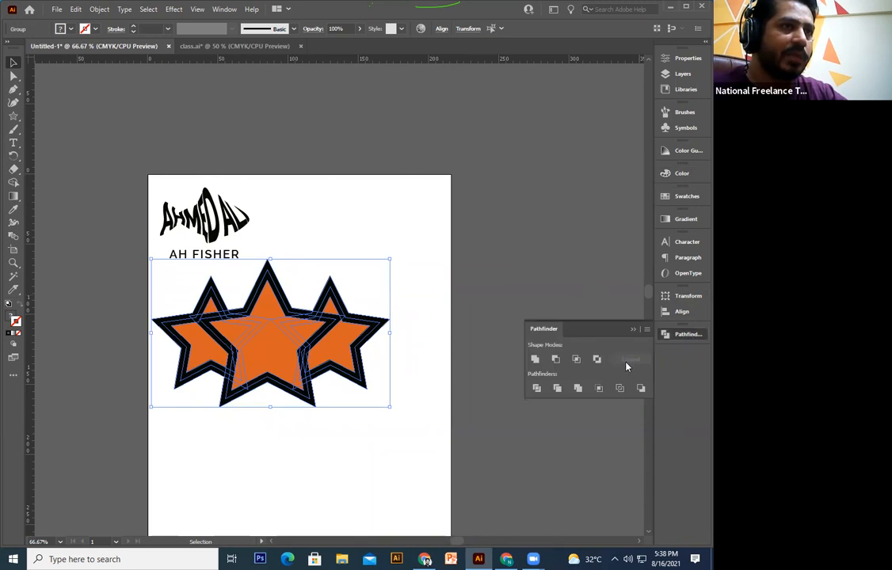
left_click(538, 391)
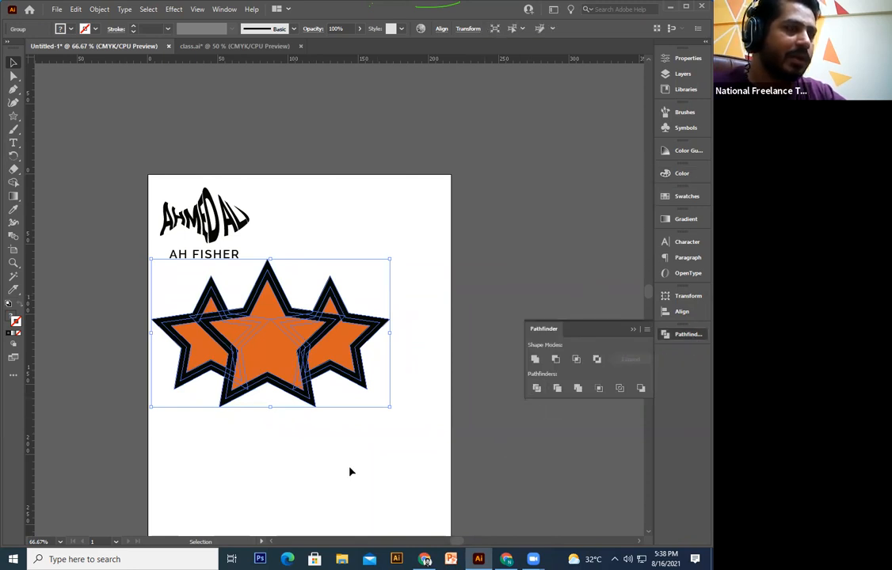
left_click(246, 403)
left_click(226, 403)
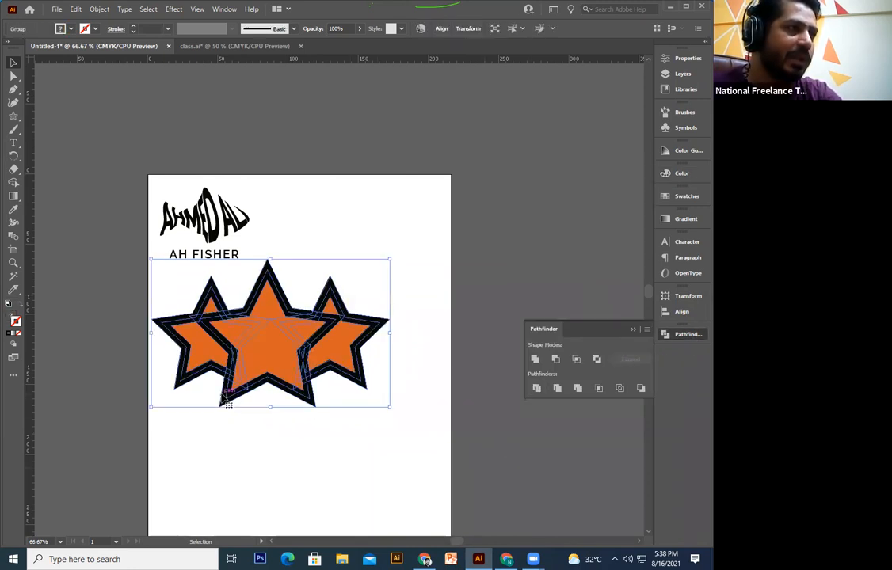
double_click(231, 400)
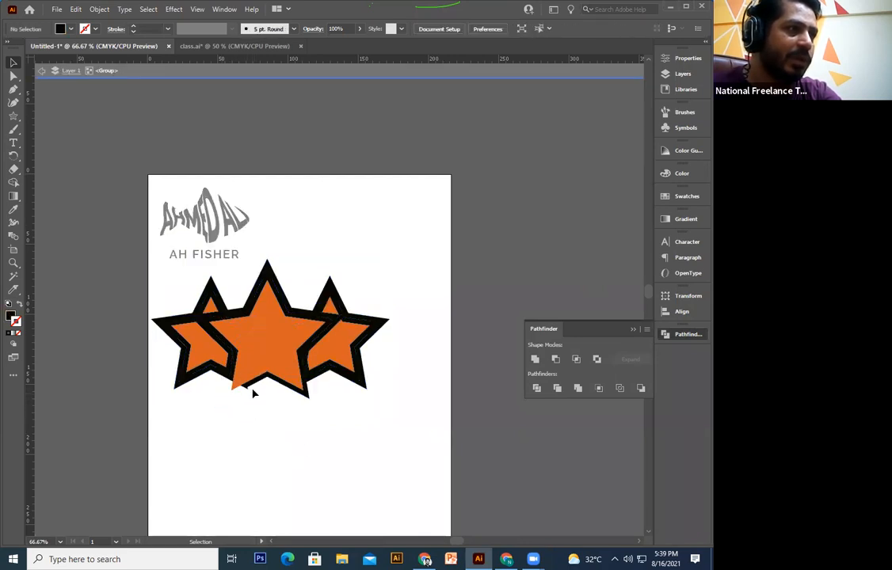
Step: Test-delete outline pieces of the center and left stars, then undo to restore them
left_click(252, 386)
key("Delete")
left_click(194, 378)
key("Delete")
left_click(193, 381)
key("Delete")
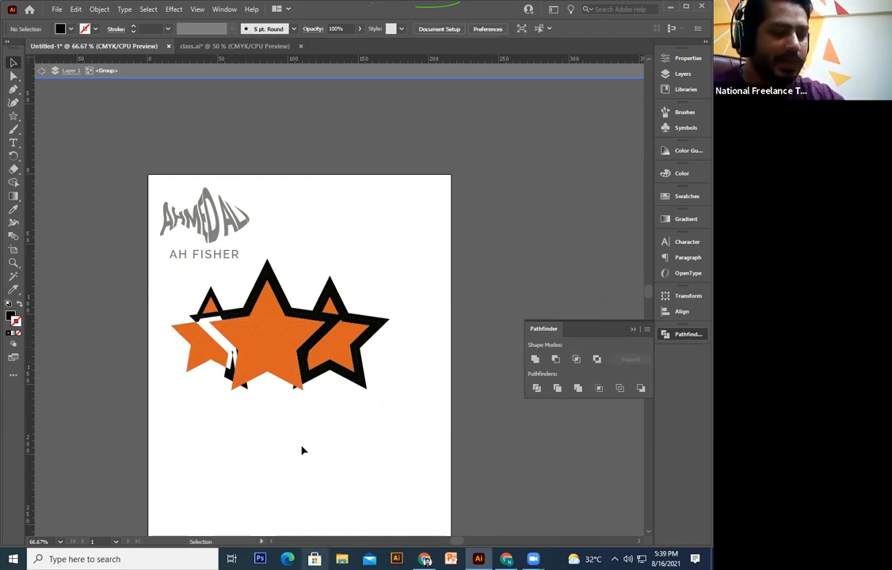
key("ctrl+z")
key("ctrl+z")
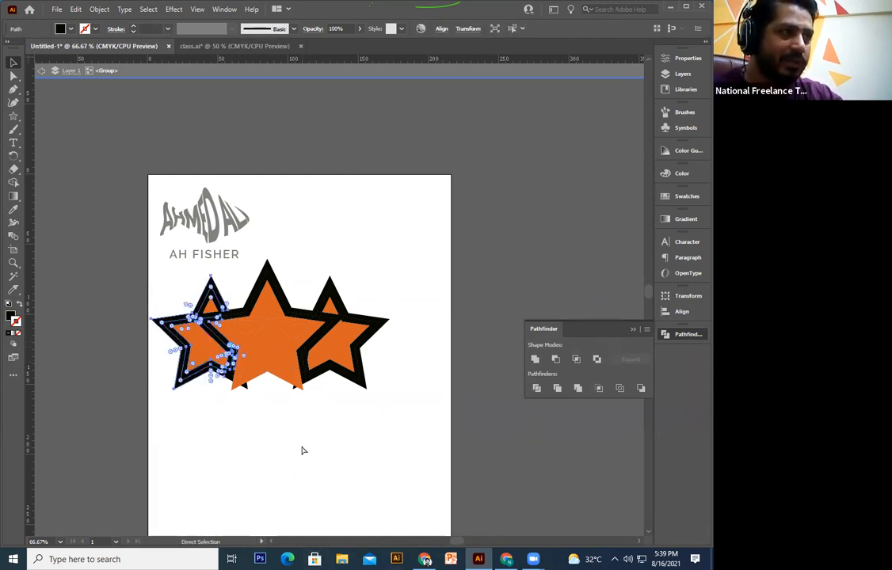
key("ctrl+z")
left_click(303, 450)
key("ctrl+z")
left_click(364, 498)
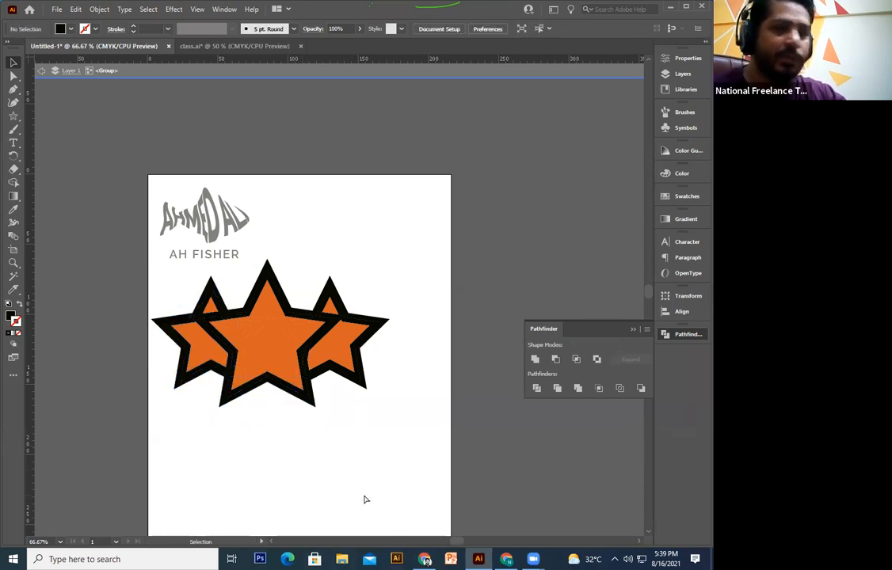
key("ctrl+plus")
left_click_drag(262, 356, 275, 323)
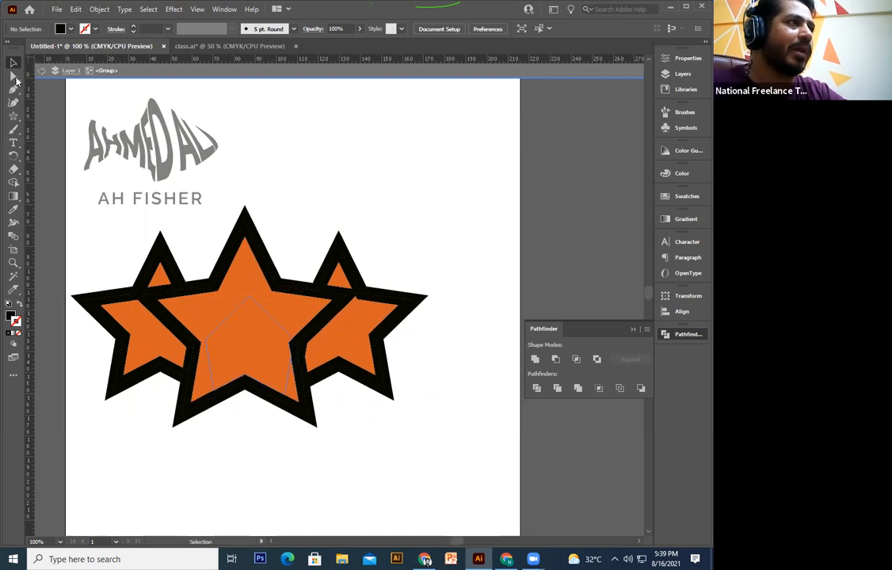
Step: Magic Wand-select and delete the black outline pieces, then undo to restore them
left_click(12, 278)
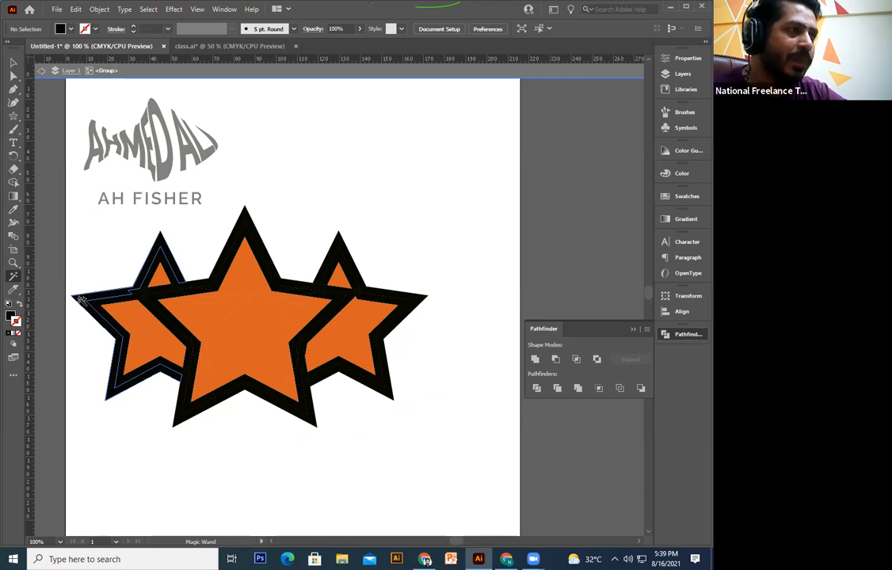
left_click(79, 299)
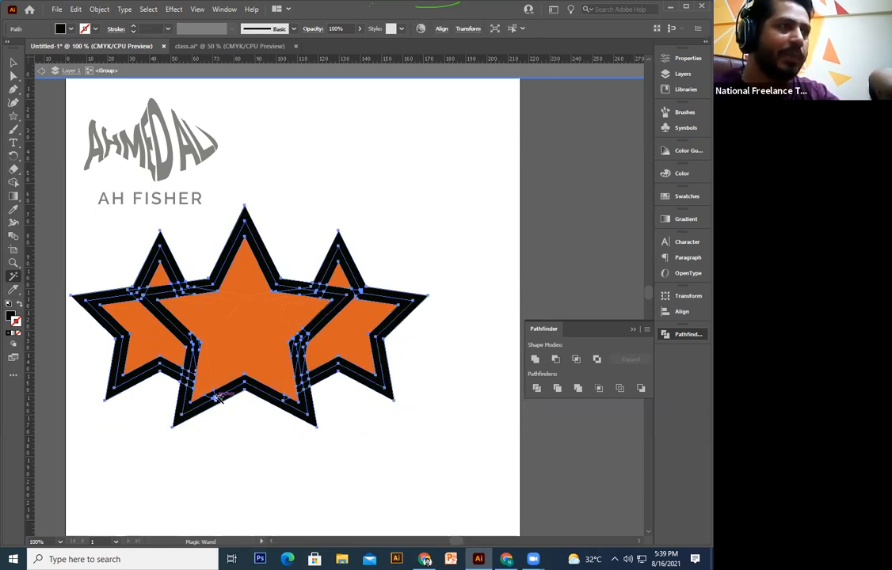
key("Delete")
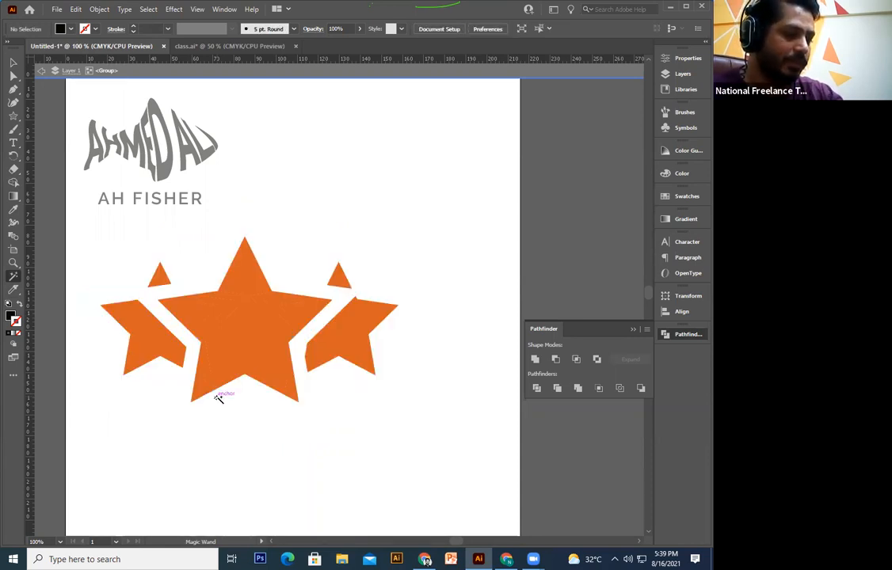
key("v")
key("ctrl+z")
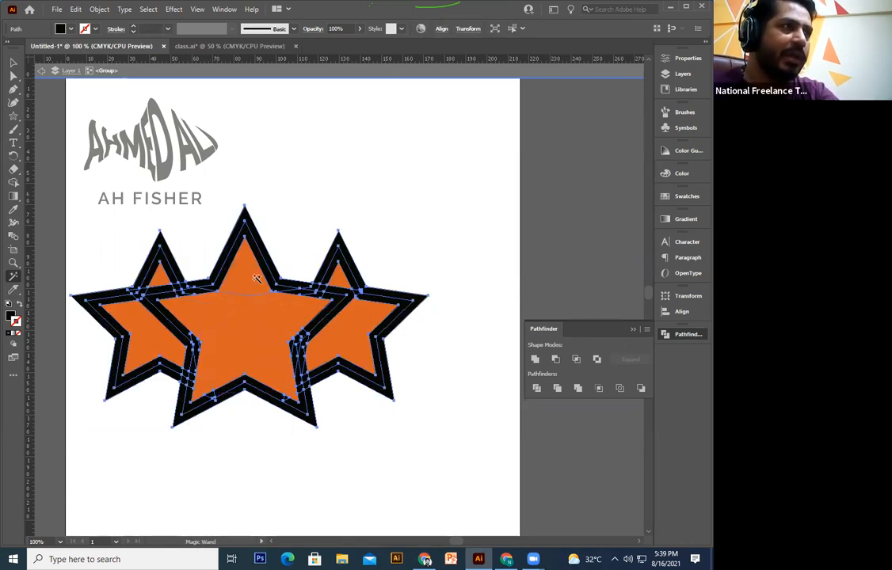
Step: Delete all the orange fill pieces and exit the star group's isolation mode
left_click(233, 339)
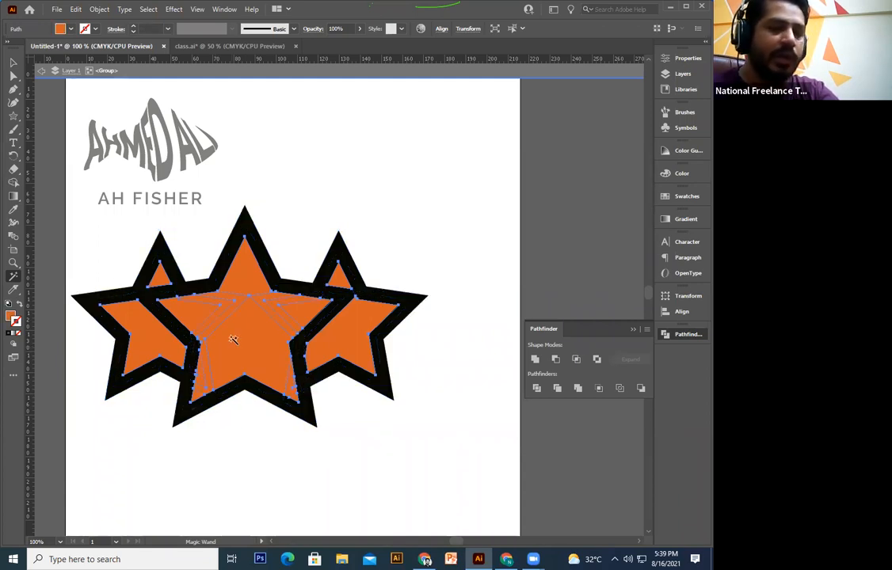
key("Delete")
key("ctrl+minus")
key("ctrl+minus")
key("ctrl+minus")
left_click(14, 62)
double_click(250, 315)
key("ctrl+plus")
key("ctrl+plus")
key("ctrl+plus")
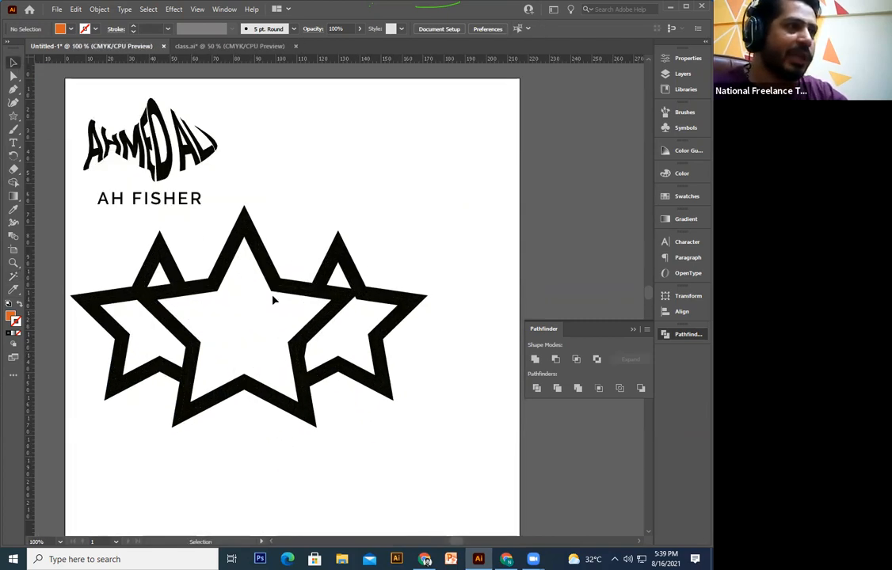
Step: Shrink the outline star group and try repositioning it, undoing the last move
left_click_drag(43, 477, 485, 332)
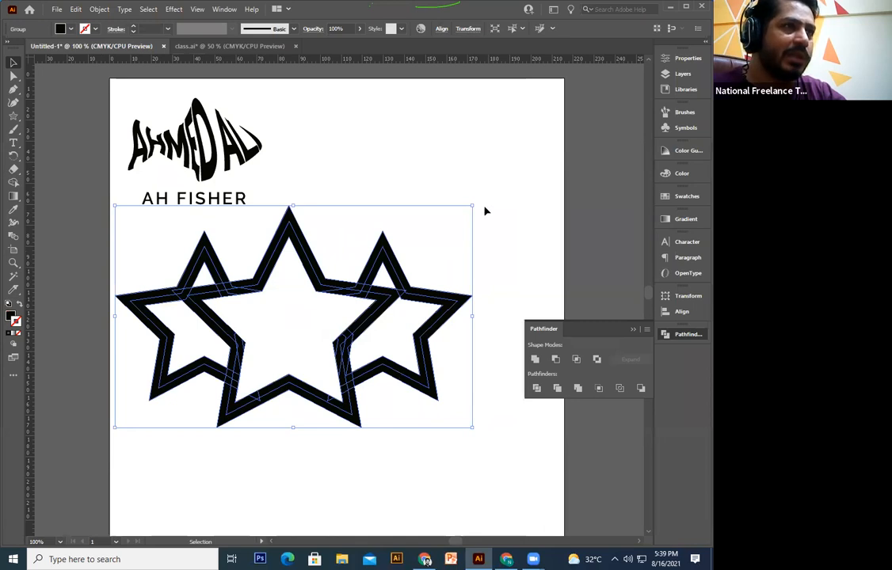
left_click_drag(473, 206, 418, 239)
left_click_drag(341, 391, 355, 429)
left_click(440, 426)
left_click_drag(425, 354, 451, 316)
left_click(404, 370)
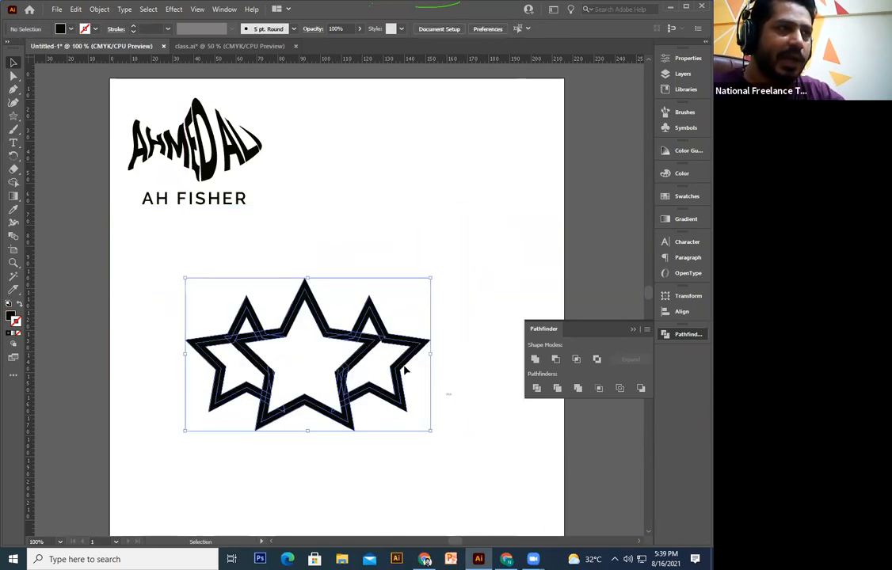
left_click_drag(406, 360, 488, 282)
key("ctrl+z")
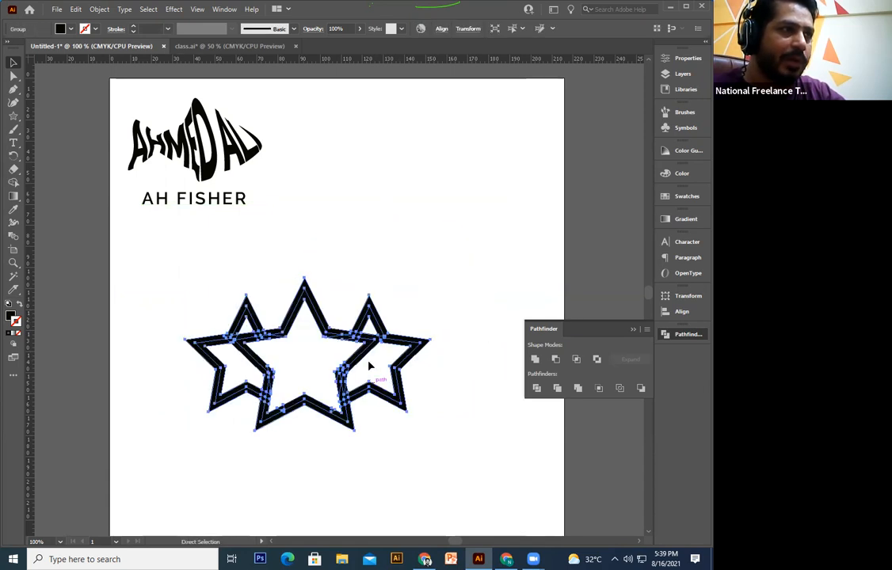
Step: Ungroup the three stars and pull their pieces apart as a test, then undo
right_click(368, 366)
left_click(408, 259)
left_click(452, 472)
left_click_drag(345, 421, 372, 480)
left_click_drag(295, 402, 225, 450)
left_click_drag(245, 394, 176, 444)
left_click_drag(257, 336, 323, 278)
left_click_drag(320, 330, 336, 298)
key("ctrl+z")
key("ctrl+z")
key("ctrl+z")
key("ctrl+z")
key("ctrl+z")
key("ctrl+z")
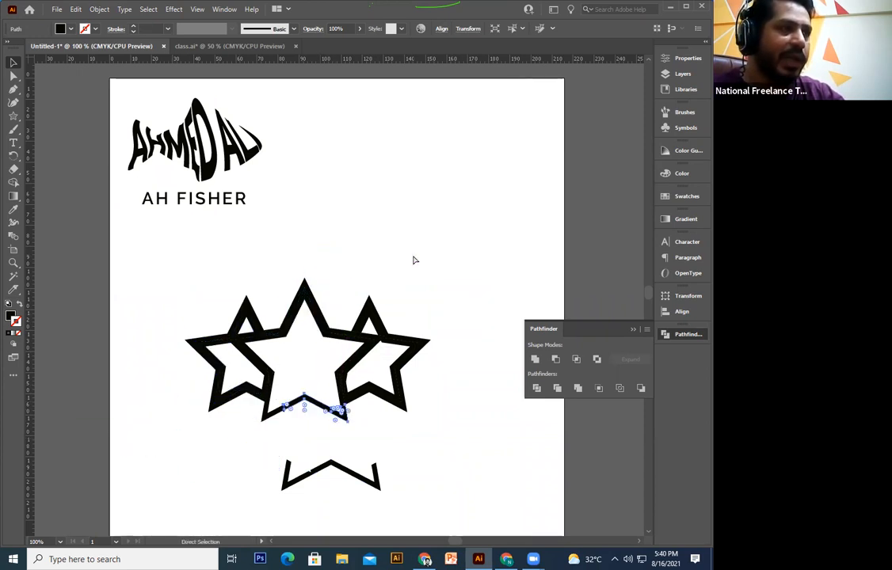
Step: Marquee-select all three stars, unite them with Pathfinder, and try moving the merged shape
left_click(412, 260)
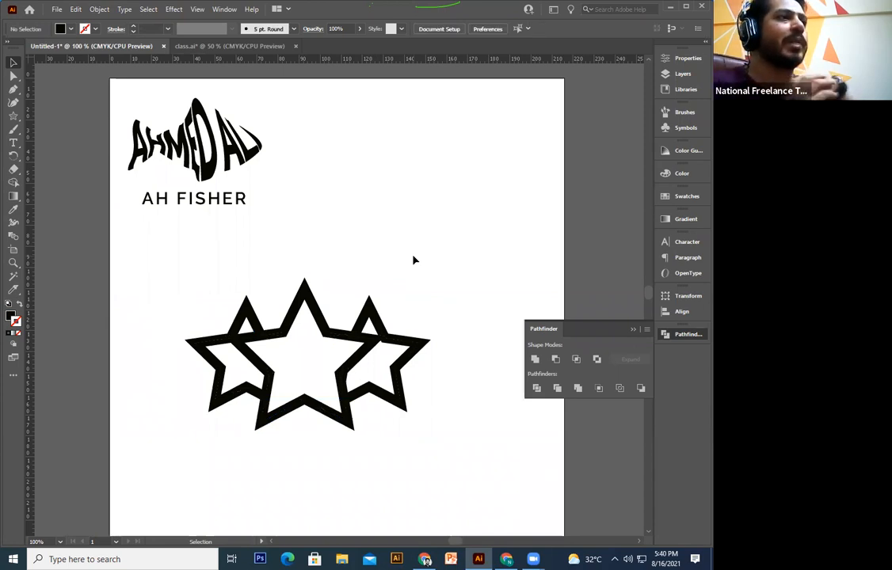
left_click_drag(462, 256, 155, 491)
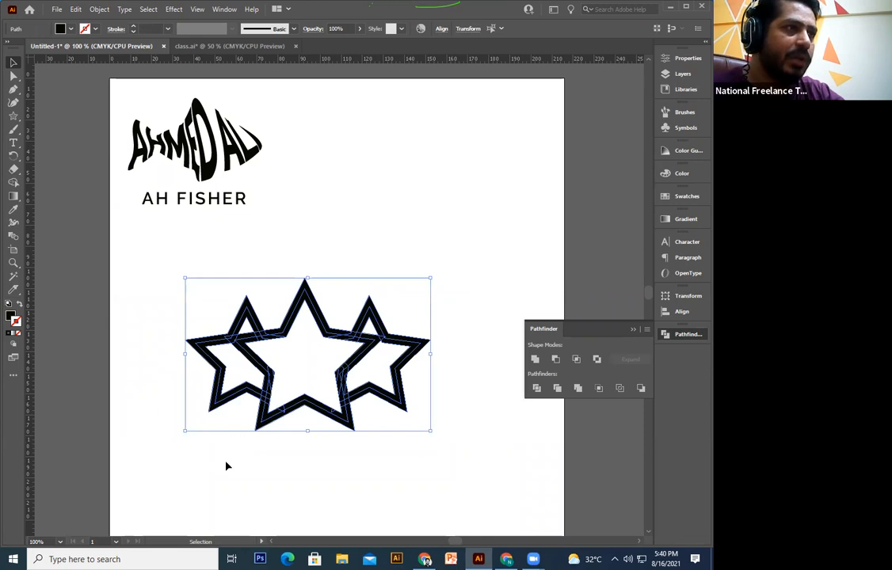
left_click(536, 360)
left_click(288, 462)
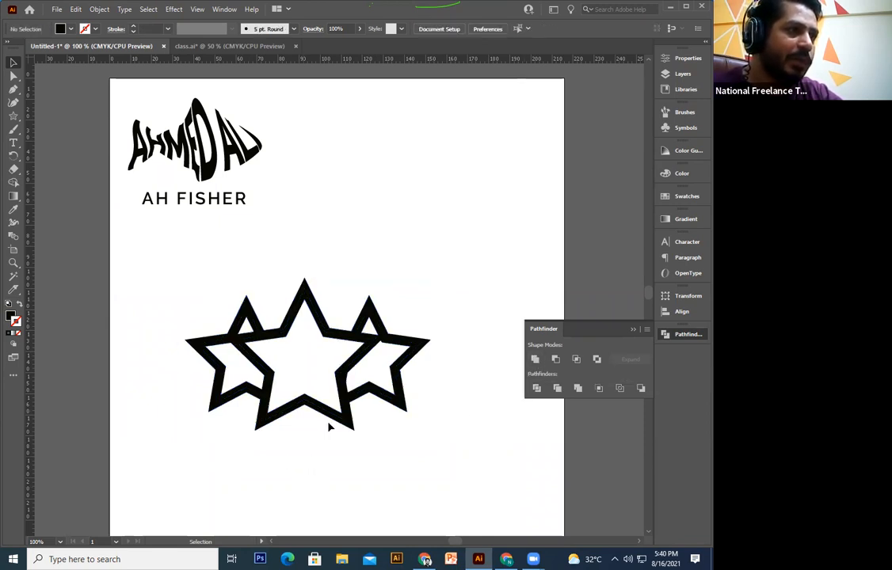
left_click_drag(299, 326, 383, 447)
left_click_drag(374, 441, 338, 449)
key("ctrl+z")
key("ctrl+z")
key("ctrl+z")
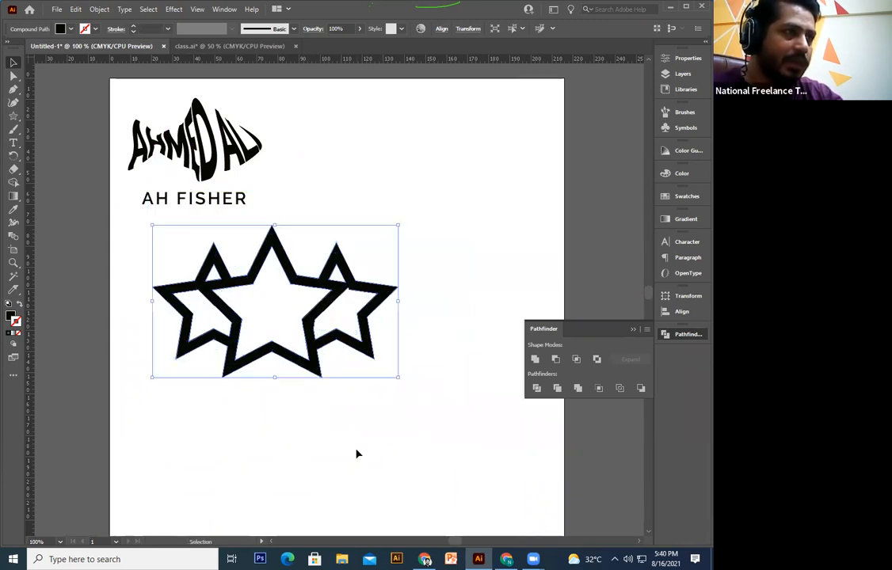
Step: Undo back to separate star pieces, drag several pieces apart, then undo the moves
key("ctrl+z")
key("ctrl+z")
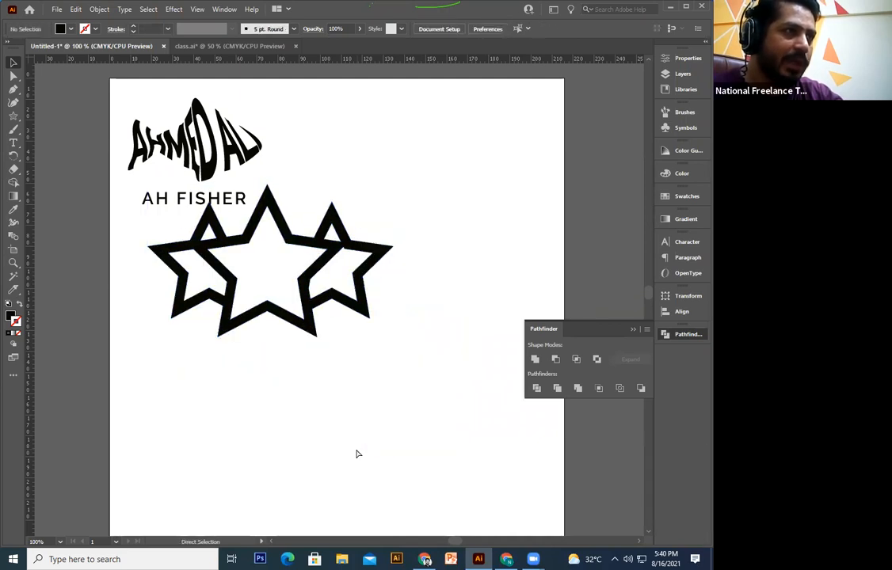
key("ctrl+z")
key("ctrl+z")
left_click(355, 436)
left_click_drag(354, 424, 393, 416)
left_click_drag(400, 379, 427, 311)
left_click_drag(335, 335, 328, 264)
left_click(232, 337)
left_click_drag(233, 339, 206, 312)
left_click(255, 252)
key("ctrl+z")
key("ctrl+z")
key("ctrl+z")
key("ctrl+z")
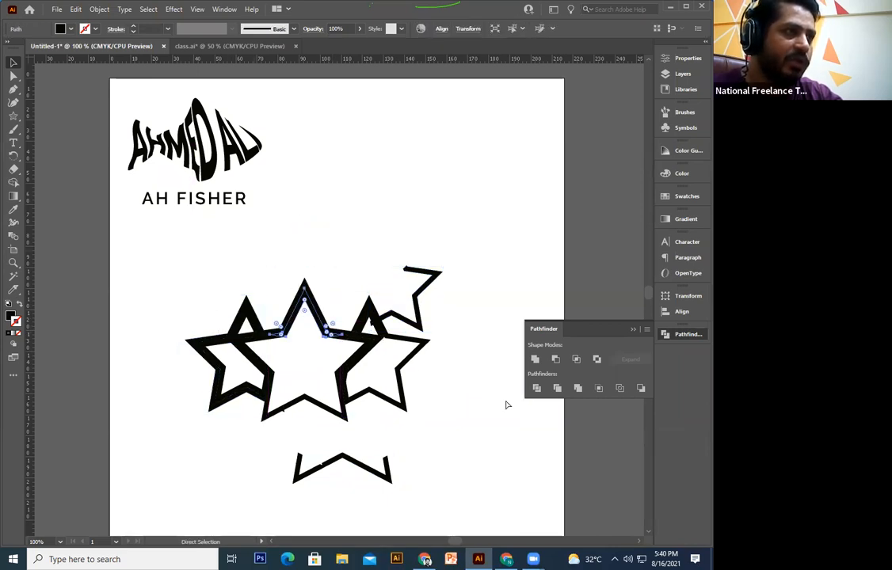
Step: Marquee-select the star paths, unite them, and place the merged stars beneath the AH FISHER tagline
left_click(473, 414)
left_click_drag(477, 263, 133, 470)
left_click(535, 361)
left_click(406, 474)
left_click_drag(399, 365, 375, 407)
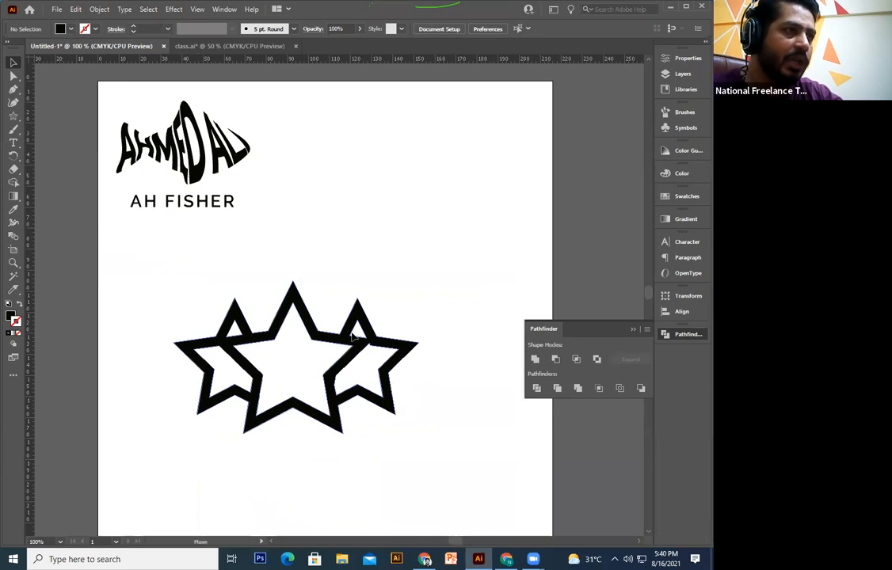
left_click_drag(352, 336, 352, 274)
left_click(375, 353)
left_click_drag(364, 330, 350, 406)
key("ctrl+z")
left_click(422, 411)
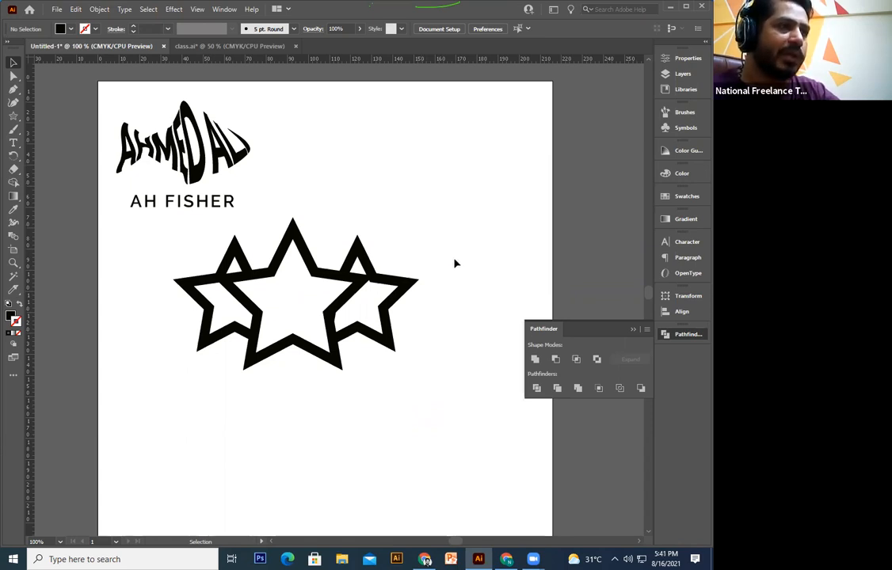
Step: Select the three-star shape and try a red outline from the swatches, then undo it
left_click_drag(361, 352, 153, 464)
left_click_drag(191, 434, 410, 227)
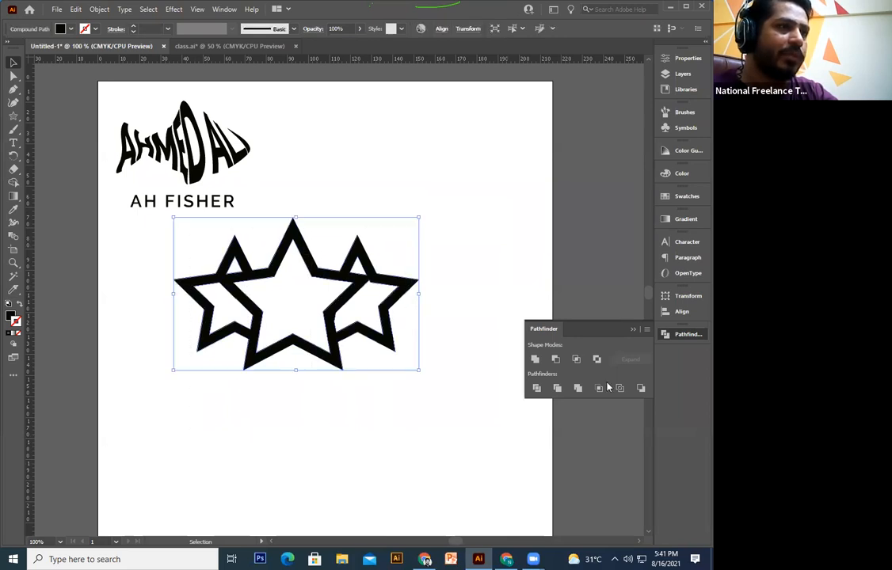
left_click(450, 440)
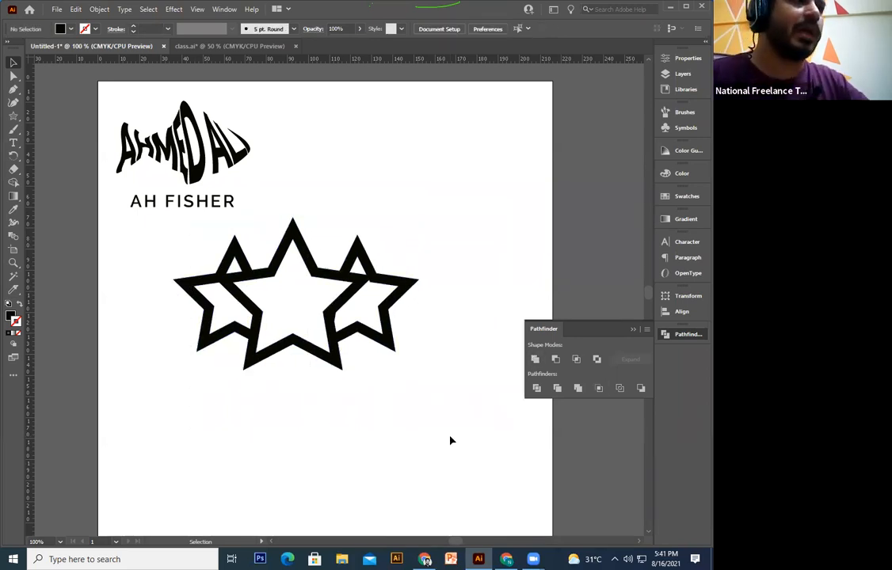
left_click(333, 359)
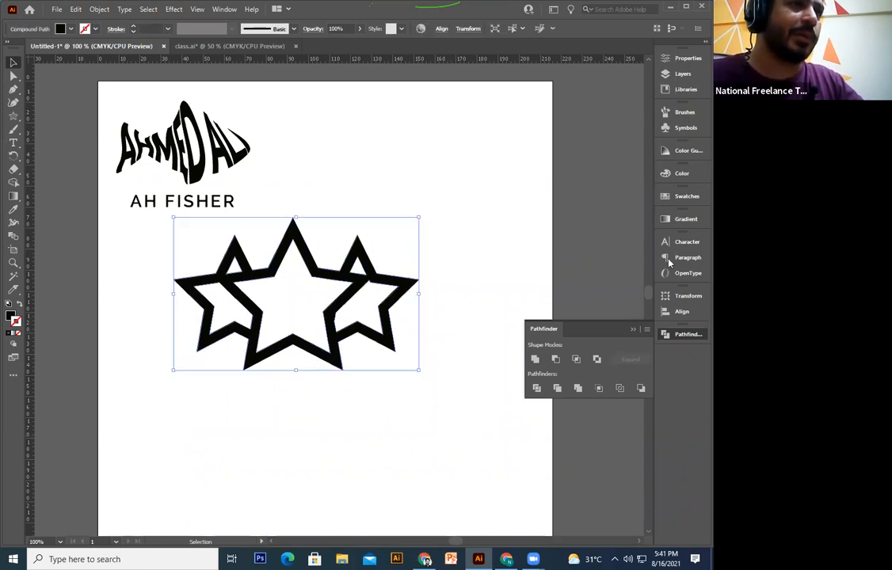
left_click(686, 197)
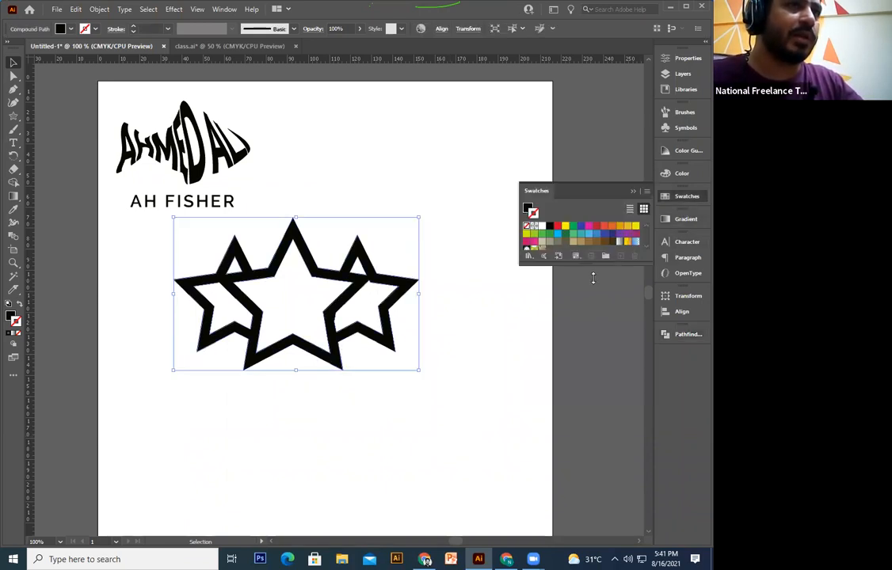
left_click(557, 226)
key("ctrl+z")
key("ctrl+z")
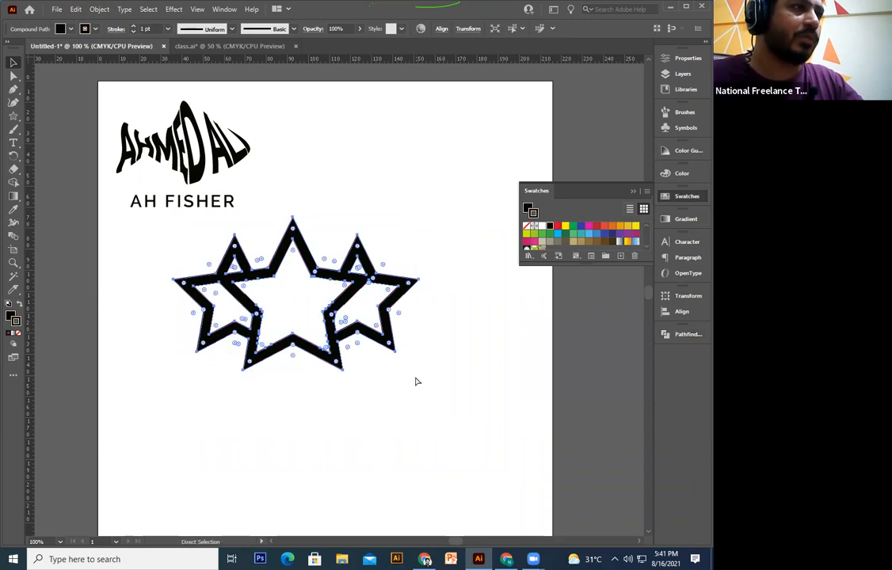
Step: With Fill active, try teal, light blue, navy, green and orange swatches, settling on teal
left_click(10, 316)
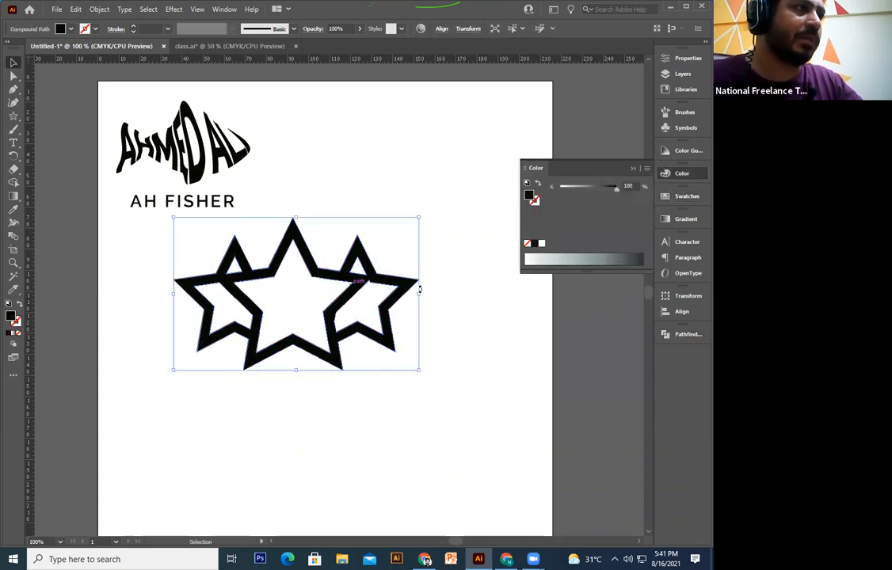
left_click(683, 198)
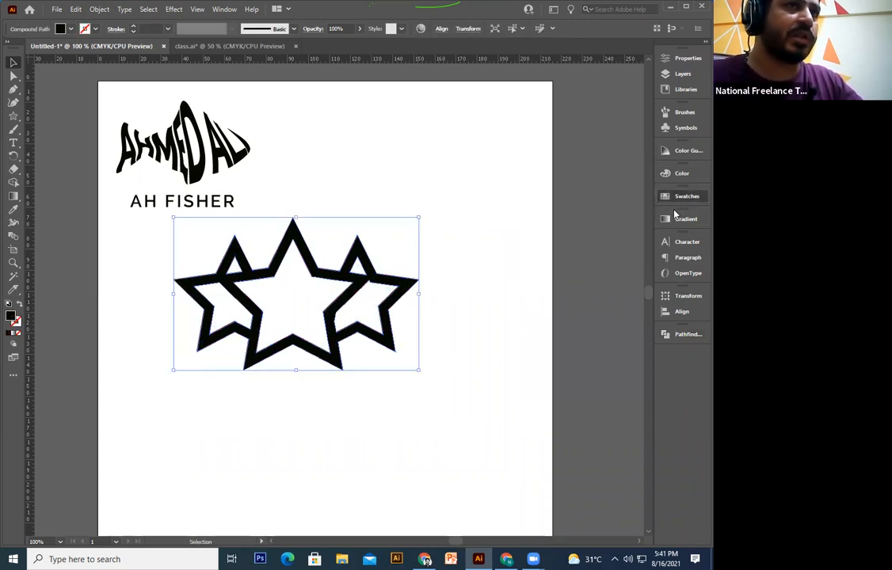
left_click(581, 235)
left_click(591, 234)
left_click(602, 234)
left_click(550, 234)
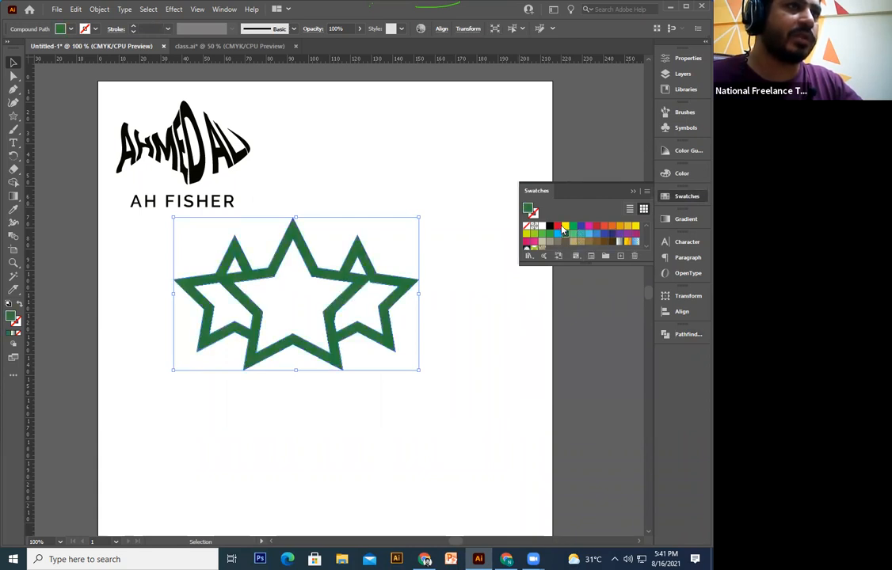
left_click(612, 226)
left_click(599, 234)
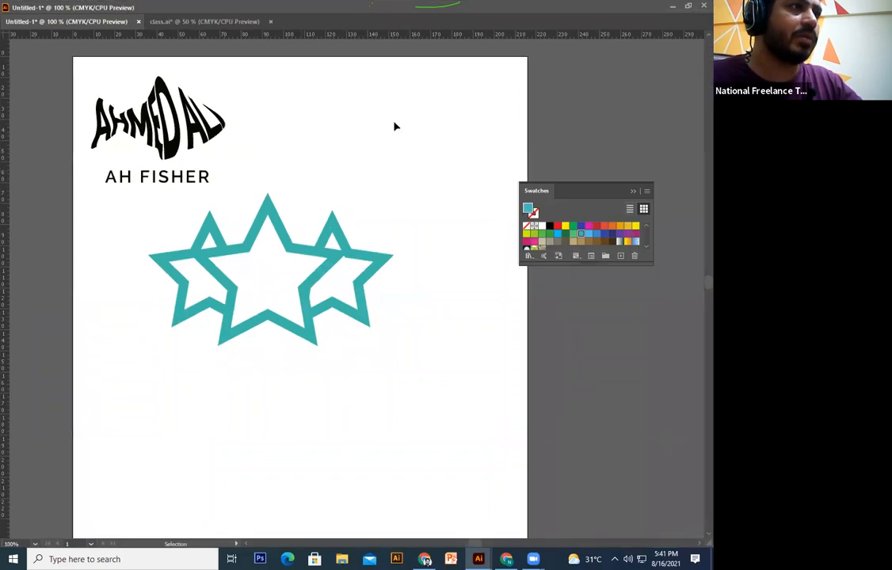
Step: Restore the window, zoom out, float Untitled-1 in its own window, and close it
double_click(297, 11)
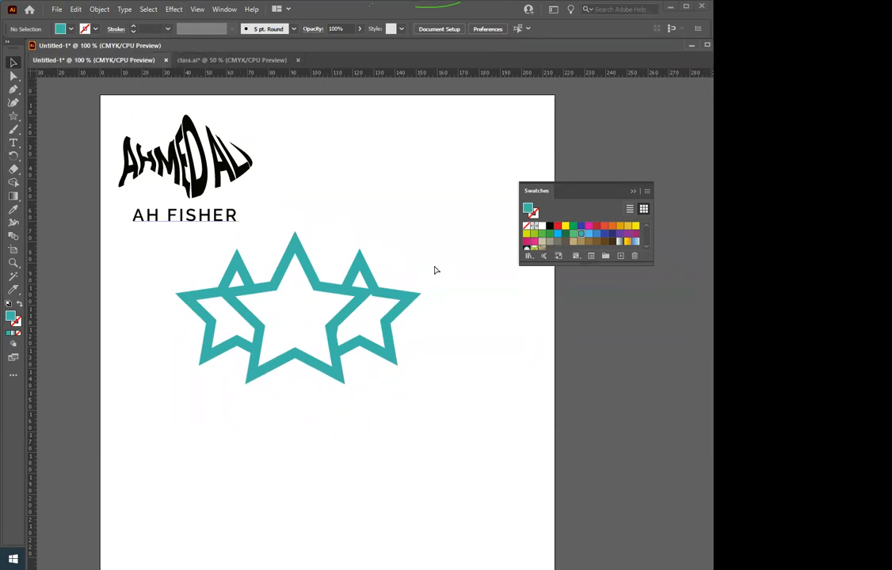
key("ctrl+minus")
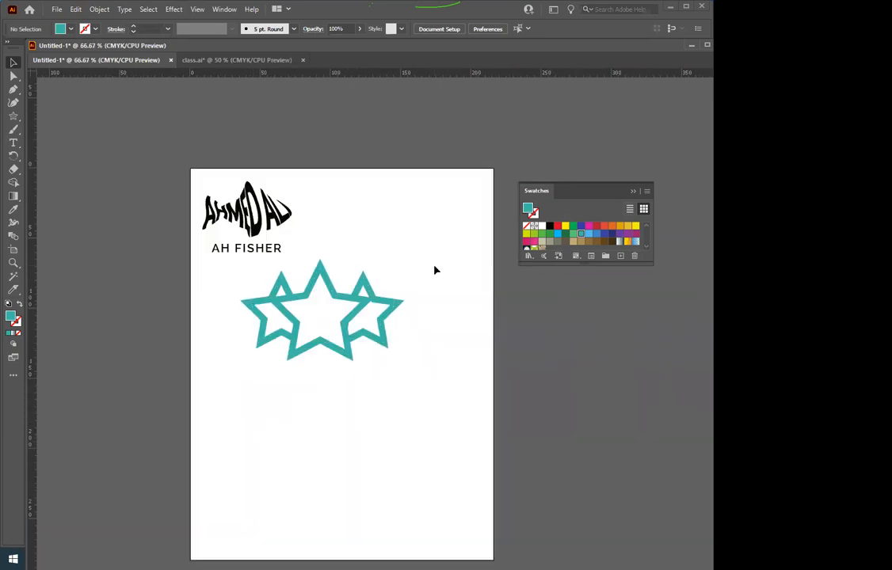
left_click_drag(81, 60, 58, 141)
left_click(329, 399)
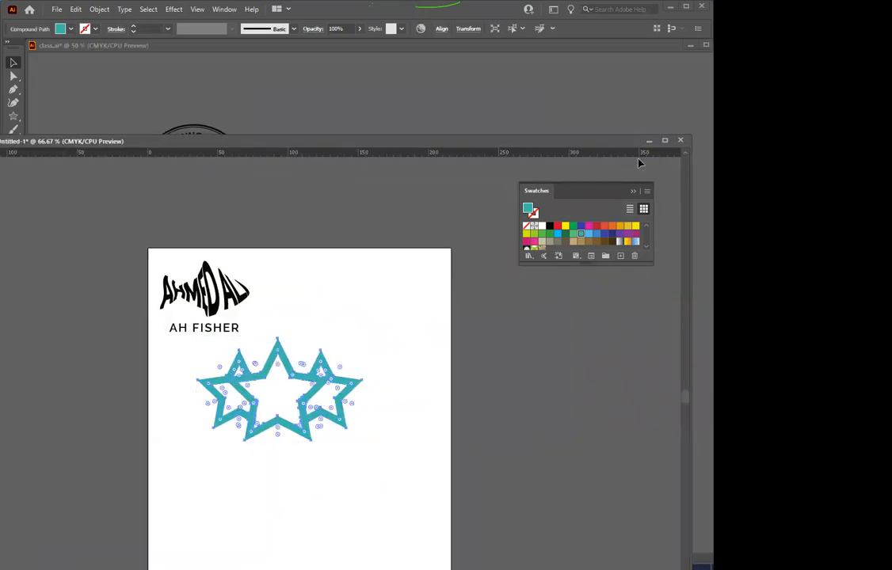
left_click(680, 140)
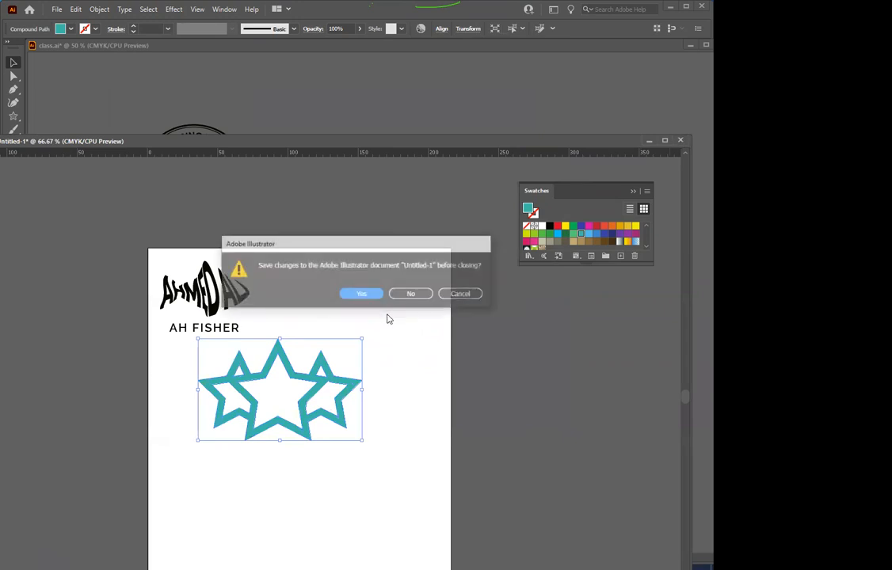
Step: Discard changes to Untitled-1, then show rulers and adjust the zoom and view of class.ai
left_click(404, 295)
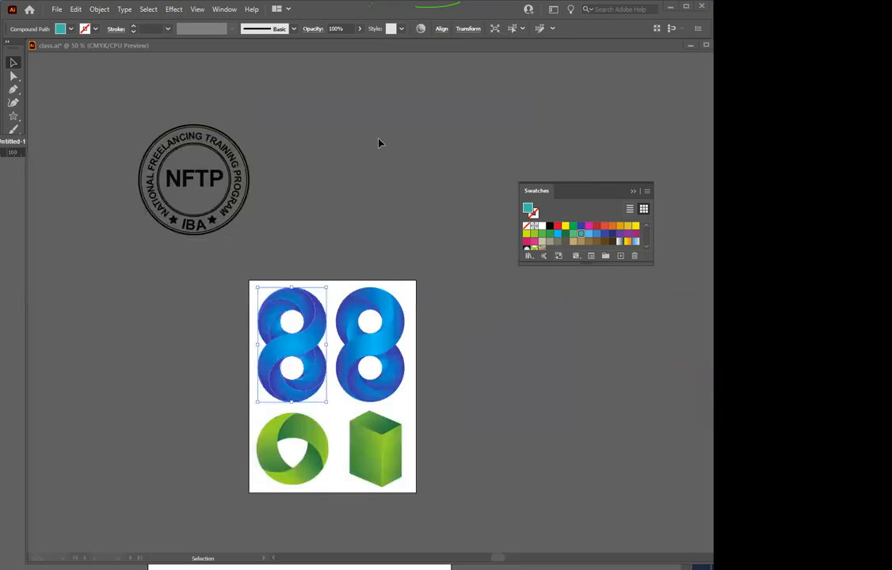
left_click(309, 211)
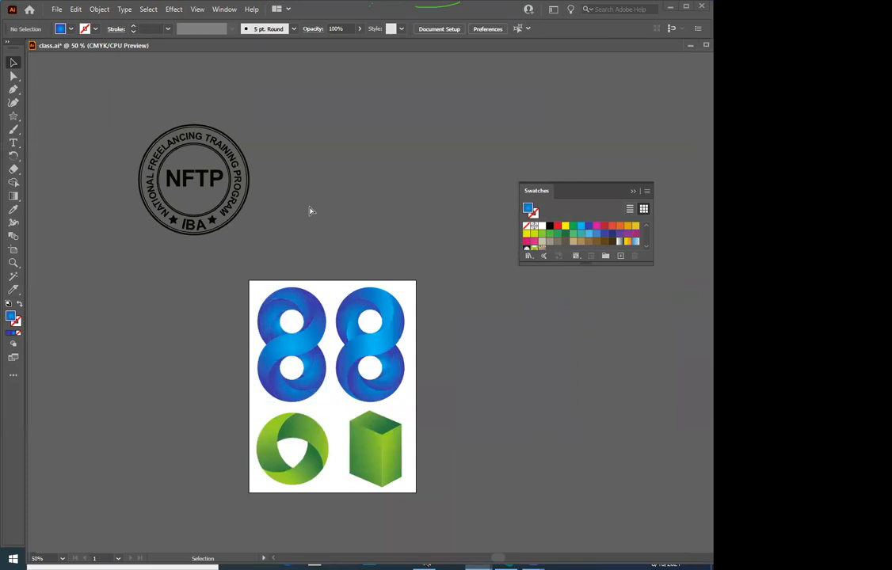
key("ctrl+minus")
key("ctrl+minus")
key("ctrl+r")
key("ctrl+plus")
left_click_drag(436, 391, 390, 320)
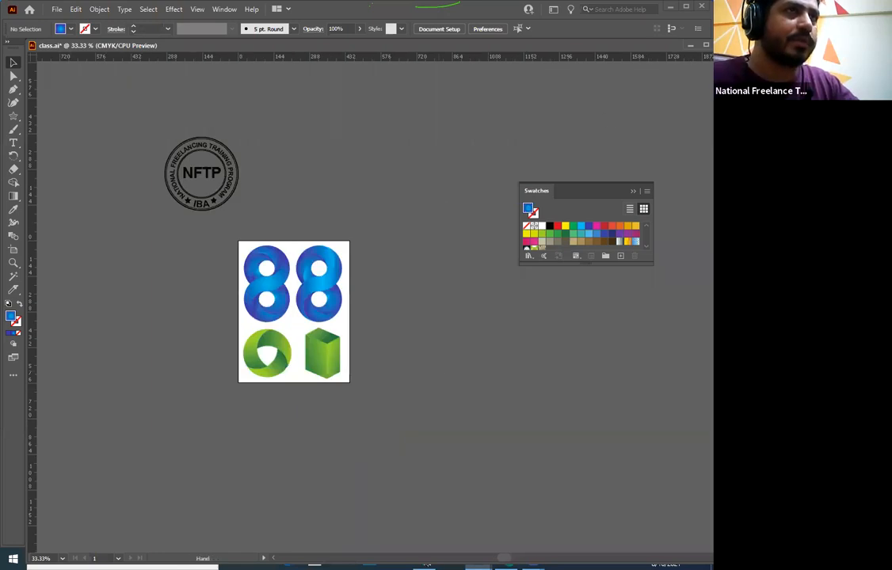
left_click_drag(602, 117, 555, 168)
Step: Save class.ai, rearrange the windows, and bring up the Home start screen
left_click_drag(386, 13, 412, 228)
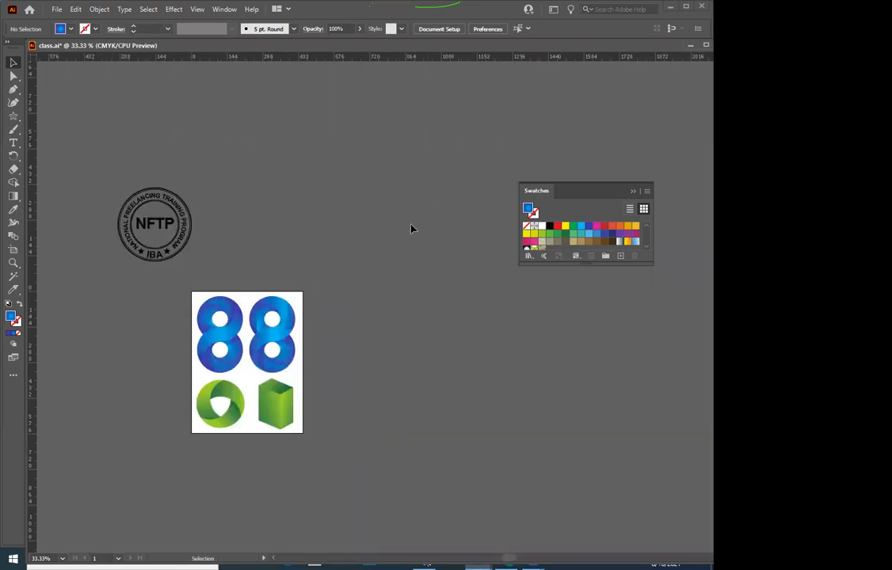
key("ctrl+z")
left_click_drag(238, 45, 120, 67)
left_click(570, 259)
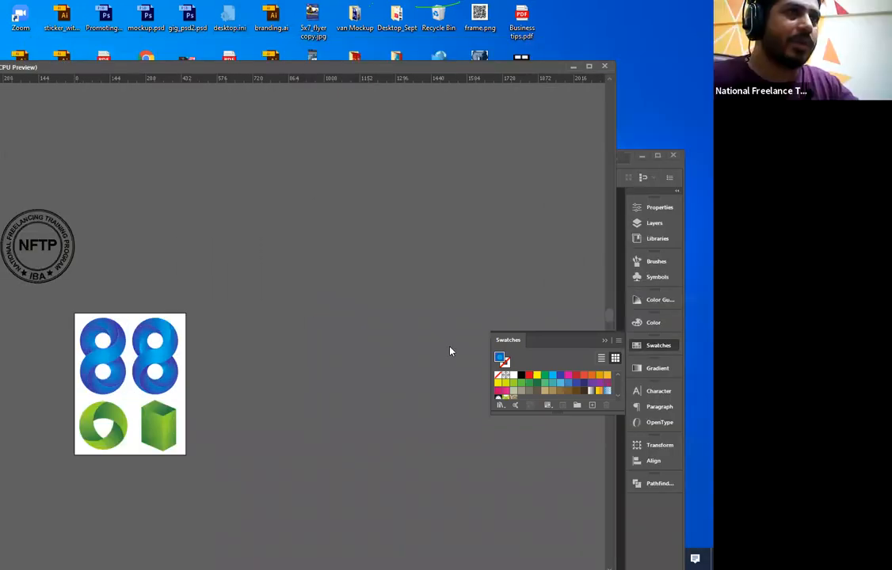
left_click_drag(526, 67, 493, 259)
double_click(466, 163)
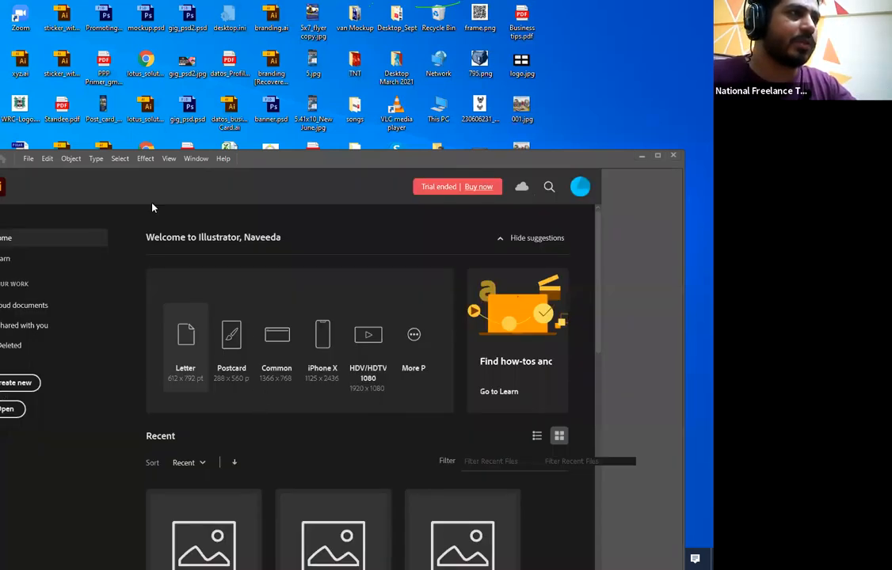
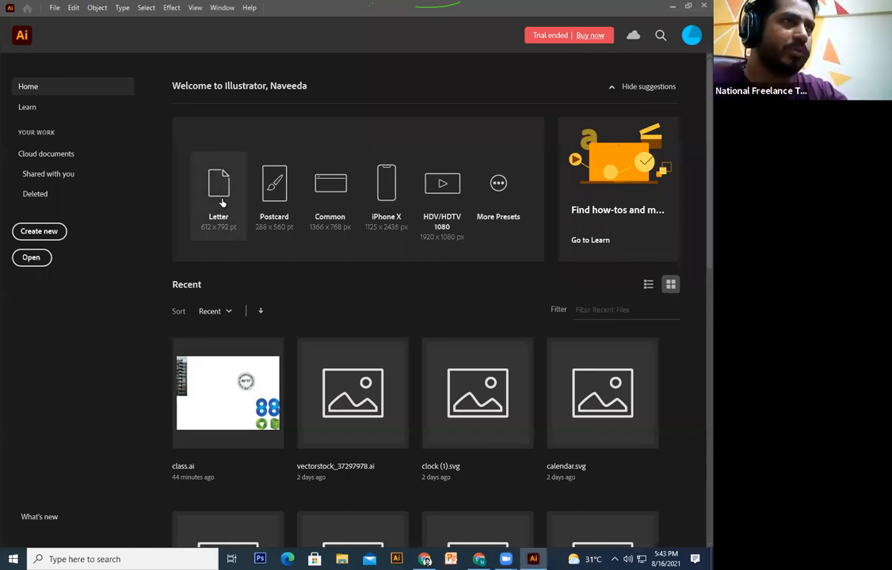
Step: Create a new blank document from the Letter preset on the Home screen
left_click(222, 203)
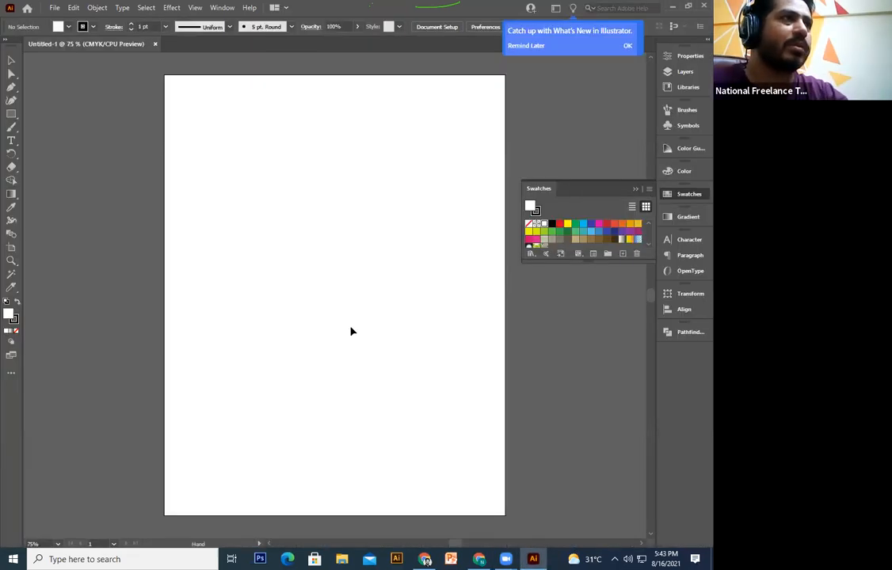
Step: Draw a trial star near the artboard's top-left, then delete it
left_click(11, 114)
left_click(66, 187)
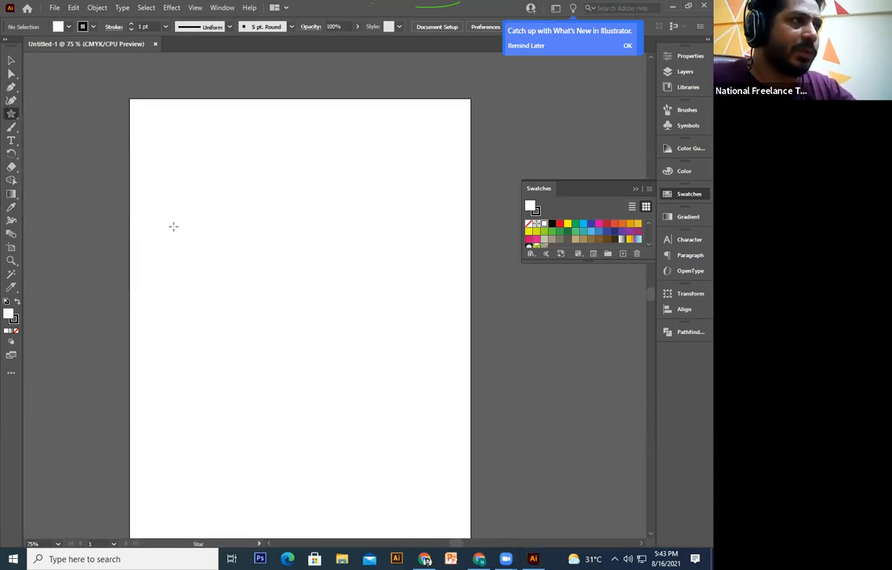
left_click_drag(174, 226, 205, 248)
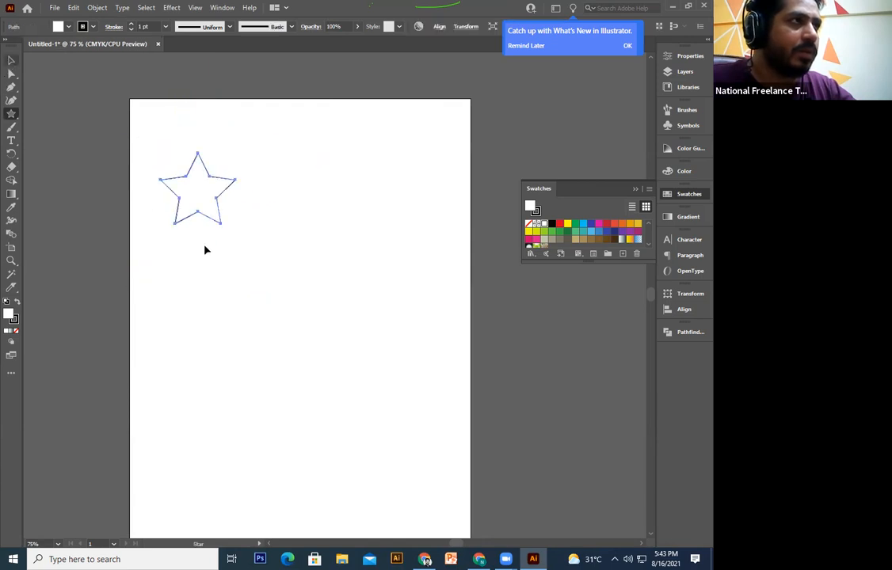
key("v")
key("Delete")
Step: Draw a circle with the Ellipse tool, fill it red and set its stroke to None
left_click_drag(12, 114, 67, 129)
left_click_drag(180, 166, 249, 234)
left_click(11, 61)
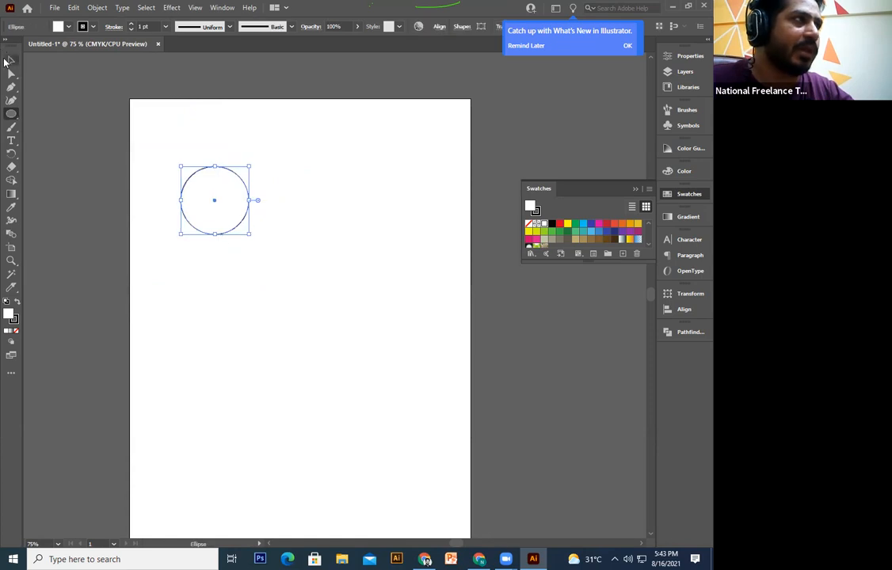
left_click(560, 224)
left_click_drag(190, 207, 157, 148)
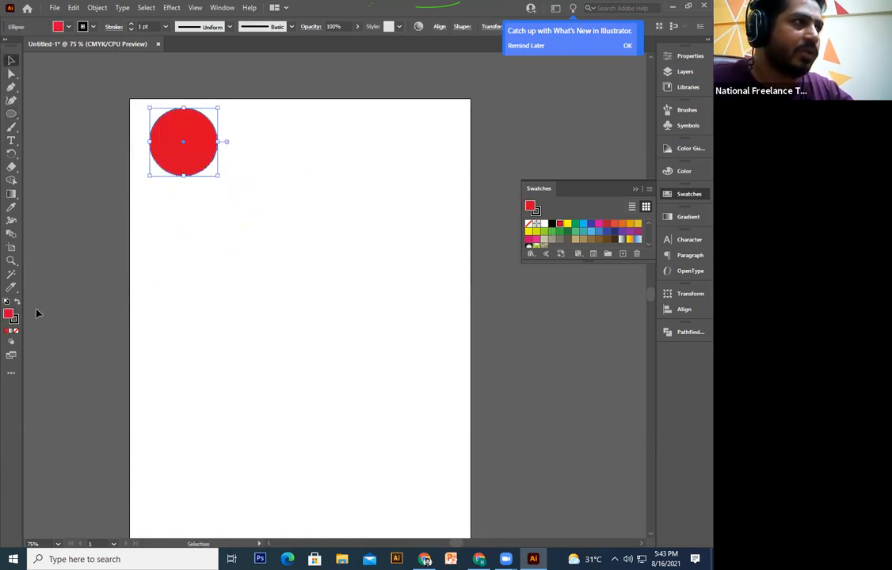
left_click(16, 322)
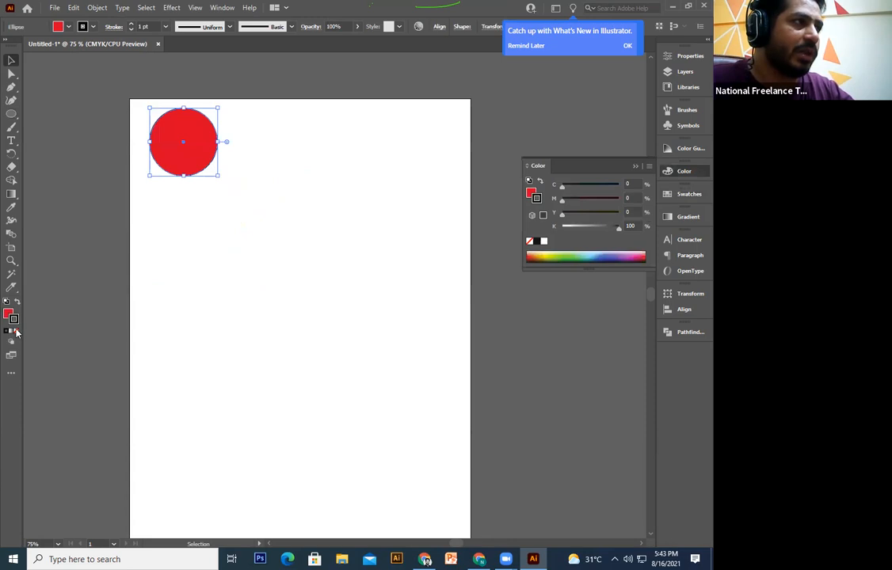
left_click(16, 332)
left_click_drag(198, 170, 256, 312)
left_click(222, 205)
Step: Alt-drag copies of the red circle to scatter them across the artboard
left_click_drag(244, 279, 285, 251)
left_click_drag(271, 212, 195, 416)
left_click_drag(231, 373, 434, 360)
left_click(407, 309)
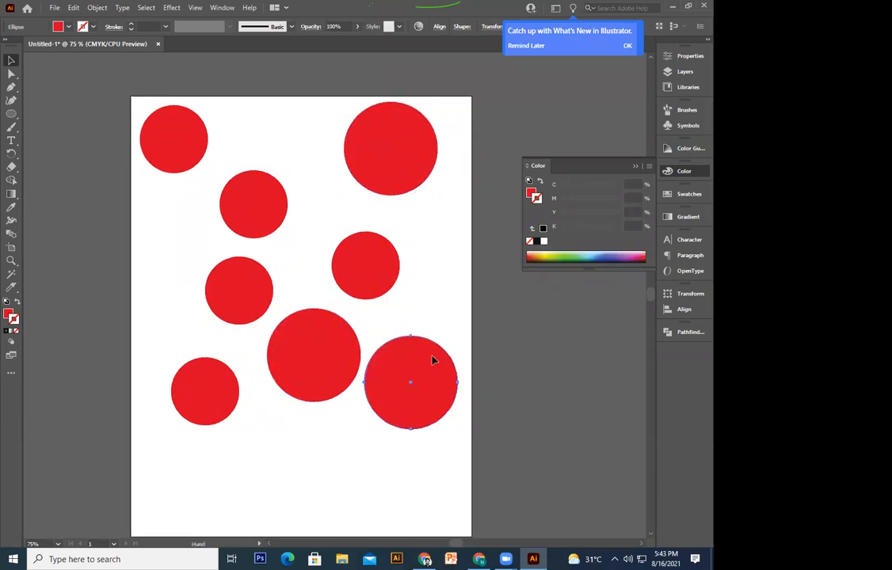
Step: Enlarge one red circle and add a smaller copy higher up
scroll(428, 317, "down", 4)
left_click_drag(344, 335, 199, 339)
scroll(229, 372, "up", 3)
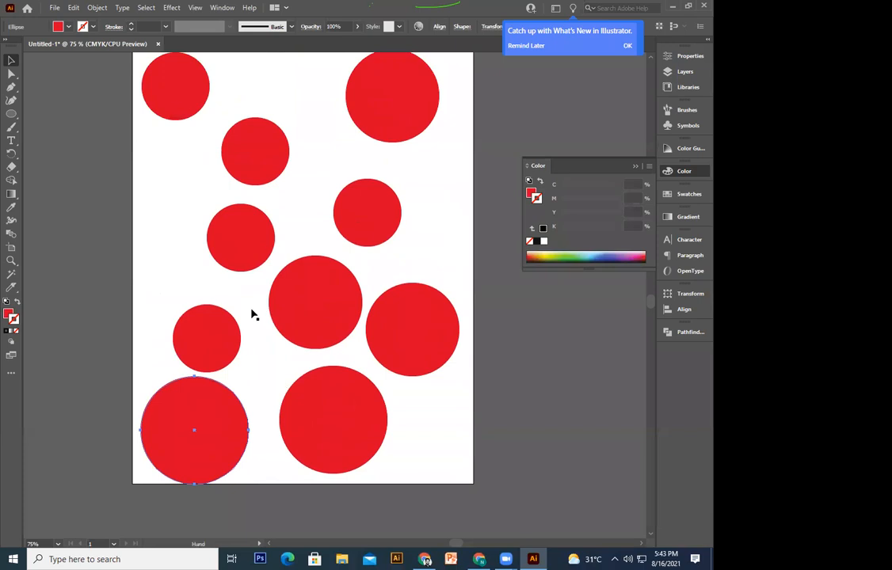
key("ctrl+shift+a")
left_click_drag(248, 435, 225, 240)
left_click_drag(229, 183, 182, 165)
left_click_drag(248, 294, 235, 330)
Step: Select four circles, set their stroke to None and fill them light blue
left_click(224, 340, "shift")
left_click(174, 480, "shift")
left_click(291, 506, "shift")
left_click(614, 255)
left_click(16, 331)
left_click(8, 314)
left_click(606, 255)
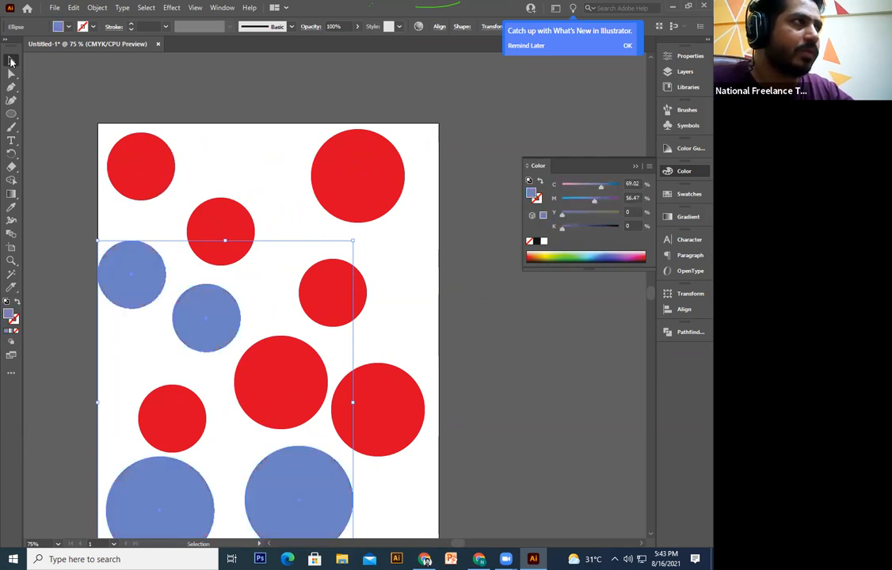
left_click(65, 154)
Step: Zoom out to the whole artboard and check a few red circles by selecting them
key("ctrl+minus")
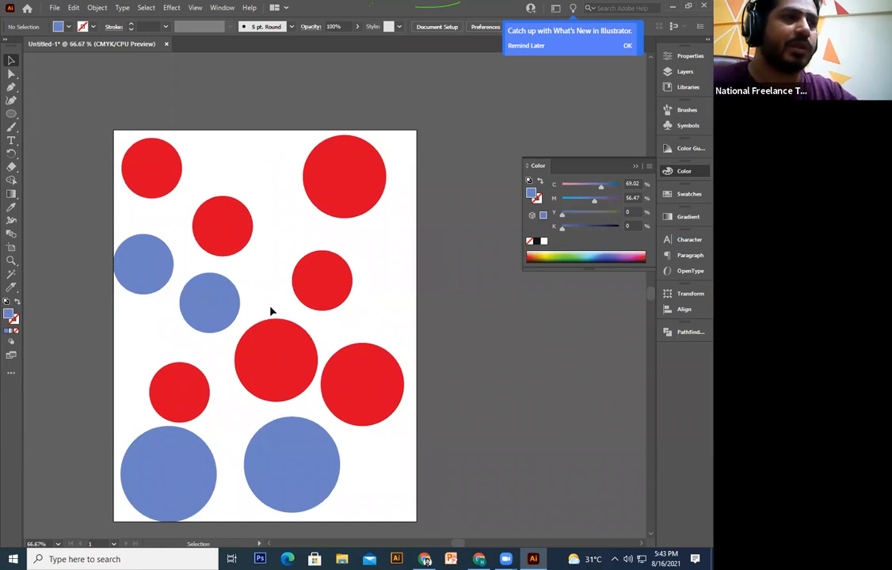
left_click(148, 184)
left_click(342, 190)
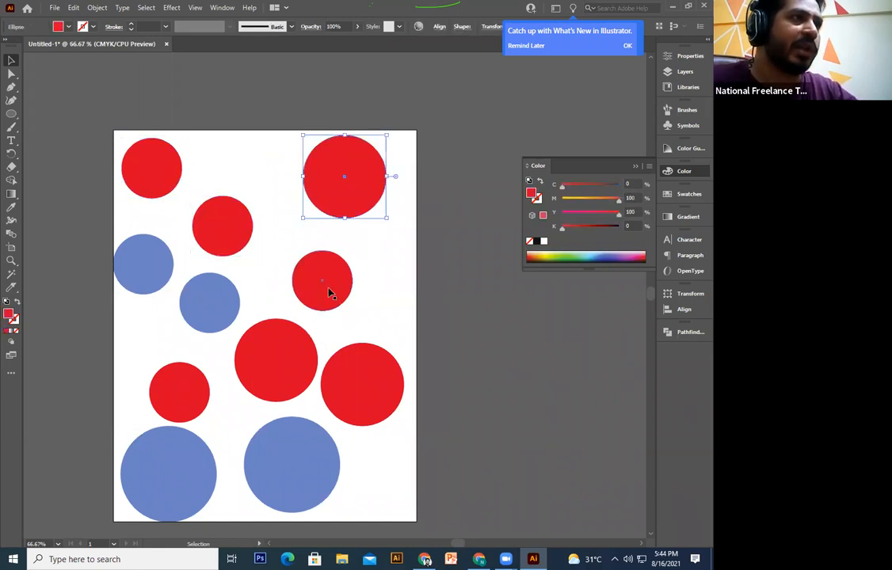
left_click(351, 399)
left_click(424, 339)
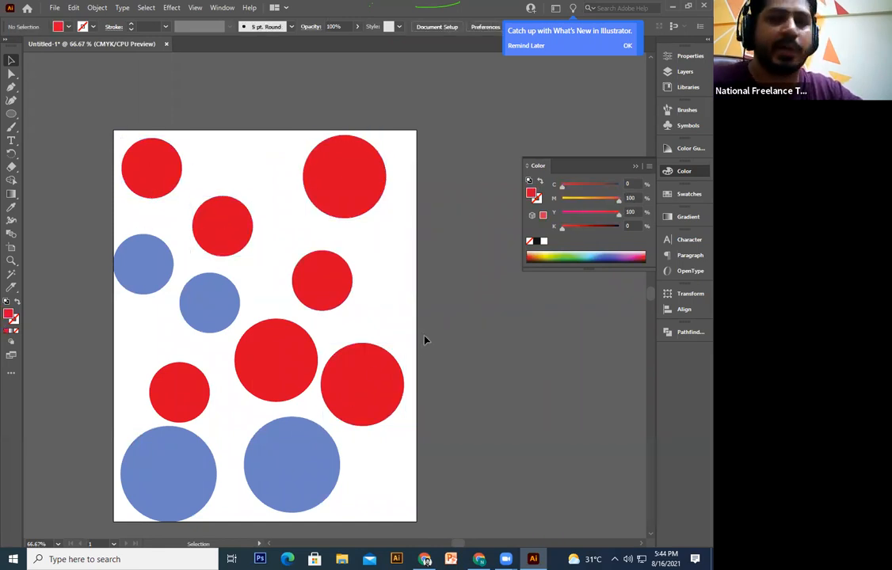
Step: Magic Wand-select all the red circles and recolour them dark red
left_click(12, 275)
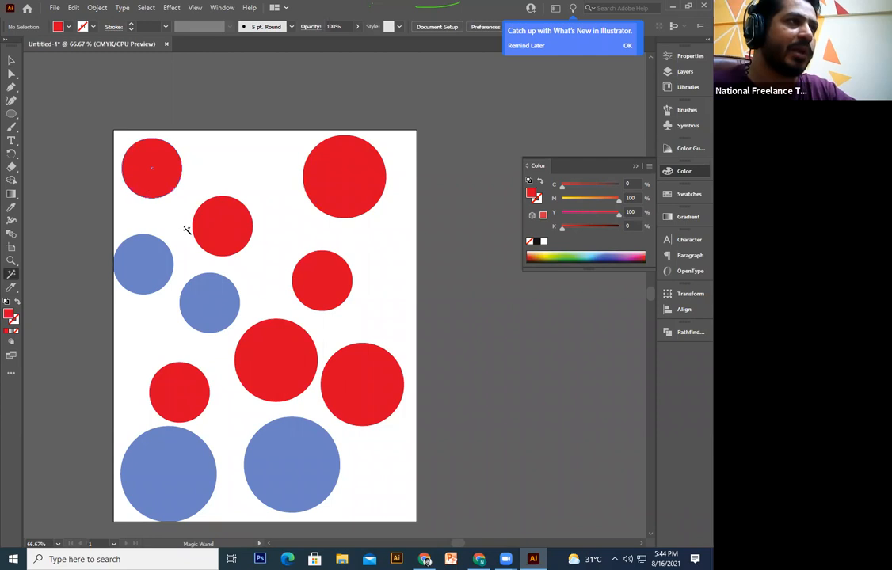
left_click(156, 176)
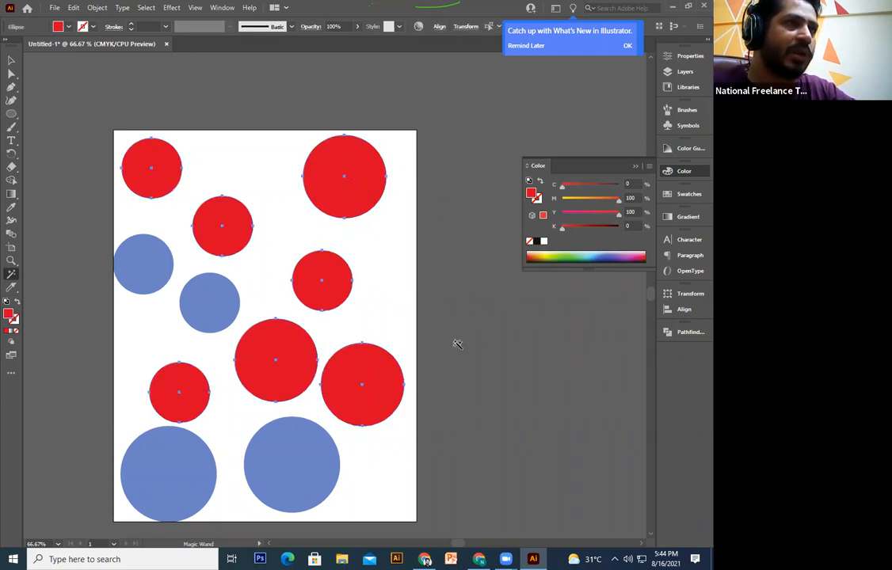
left_click(607, 253)
left_click_drag(605, 253, 529, 260)
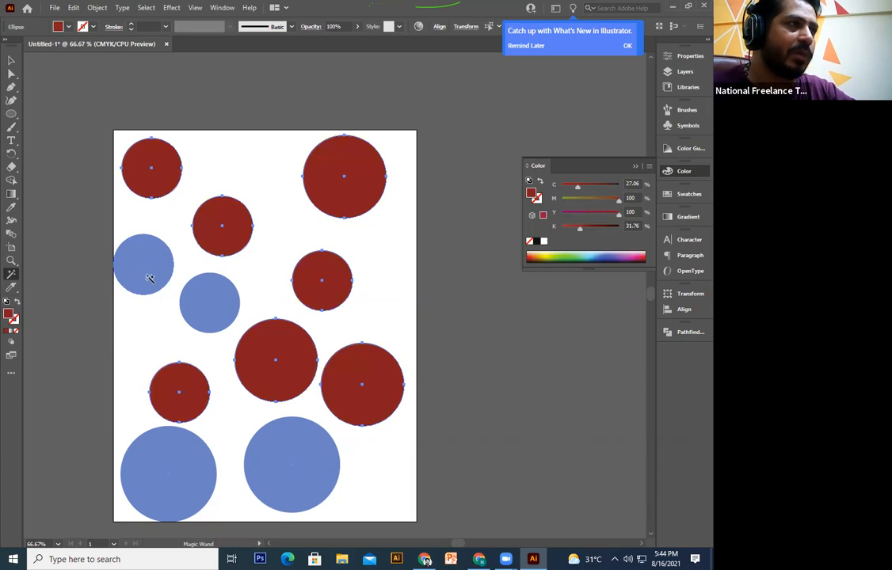
Step: Magic Wand-select all the blue circles and recolour them teal
left_click(147, 273)
left_click_drag(600, 250, 640, 253)
left_click_drag(573, 253, 601, 255)
Step: Return to the Selection tool and marquee-select all eleven circles
left_click(11, 62)
left_click(366, 120)
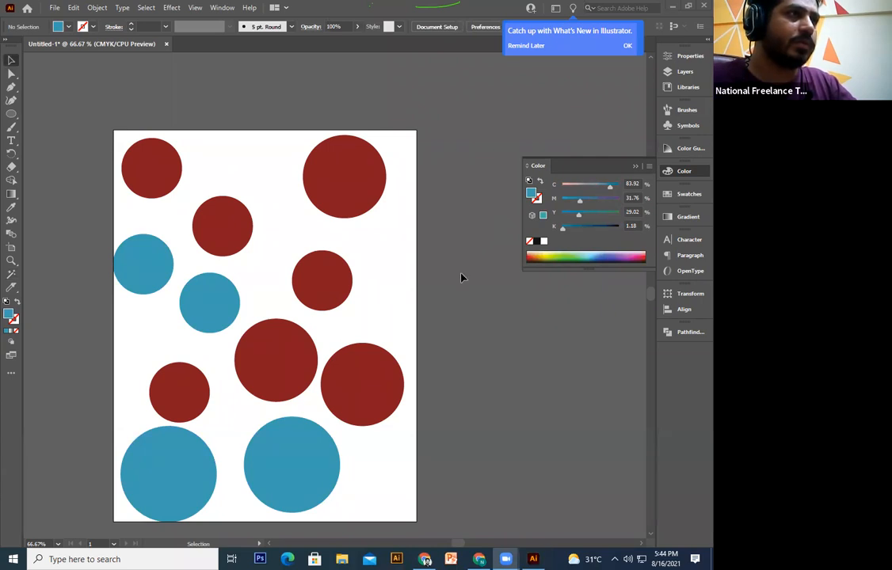
left_click_drag(454, 166, 79, 495)
Step: Delete all circles, draw a teal circle and Alt-drag an overlapping copy to its right
key("Delete")
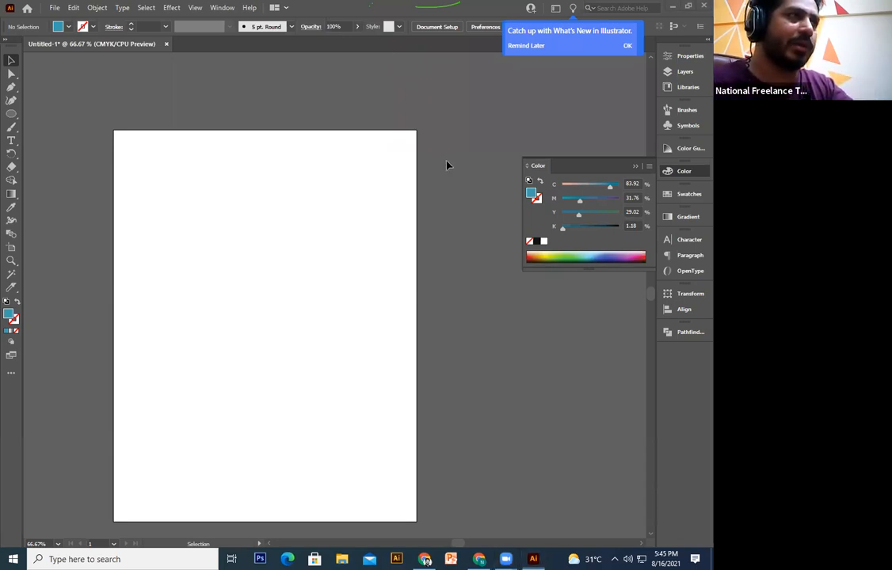
key("l")
left_click_drag(135, 168, 197, 228)
left_click(10, 61)
left_click(255, 299)
left_click(191, 208)
left_click_drag(179, 221, 217, 228)
Step: Select both circles and Alt-Shift-drag a copy of the pair straight down
left_click(275, 182)
left_click_drag(275, 182, 113, 296)
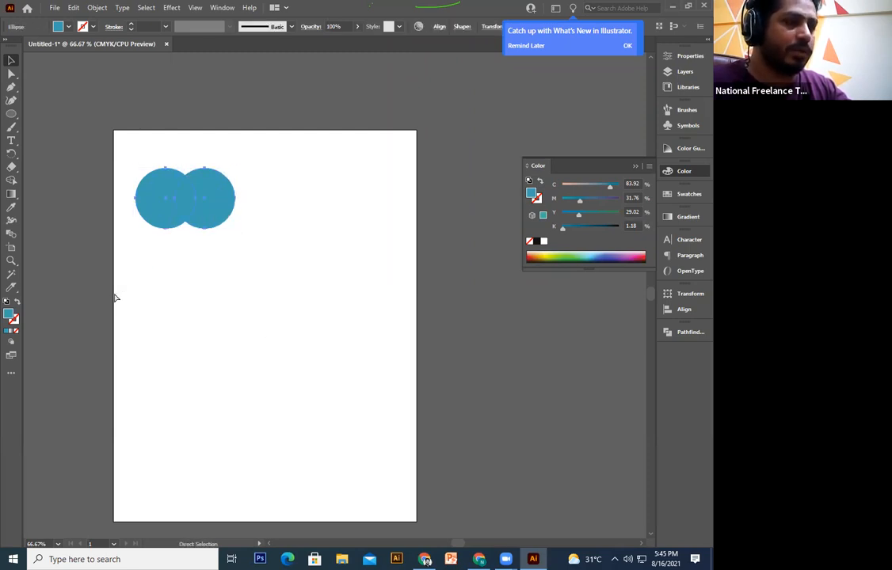
left_click_drag(213, 218, 192, 162)
key("ctrl+z")
left_click_drag(204, 198, 251, 289)
left_click(318, 325)
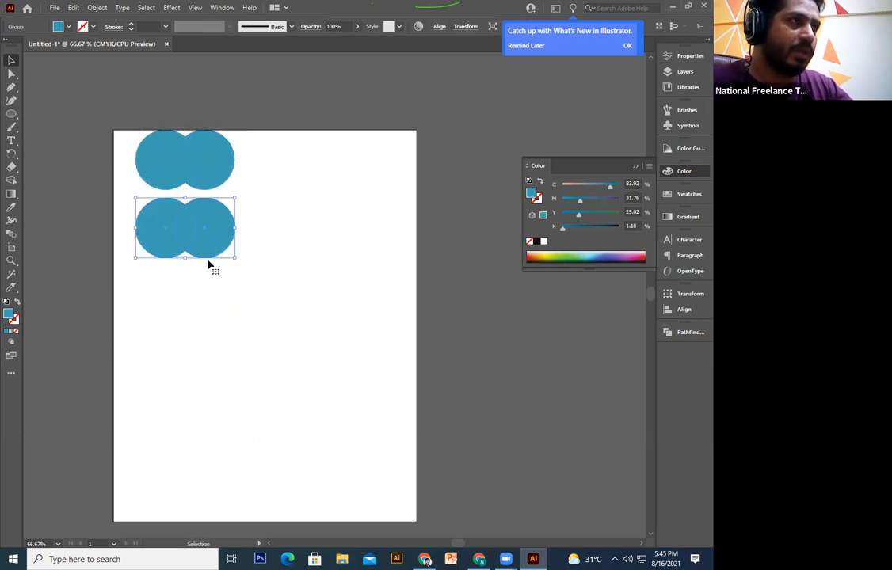
Step: Ungroup the lower circle pair and unite it into one shape with Pathfinder
right_click(210, 255)
left_click(269, 344)
left_click(269, 237)
left_click_drag(268, 237, 148, 273)
left_click(669, 332)
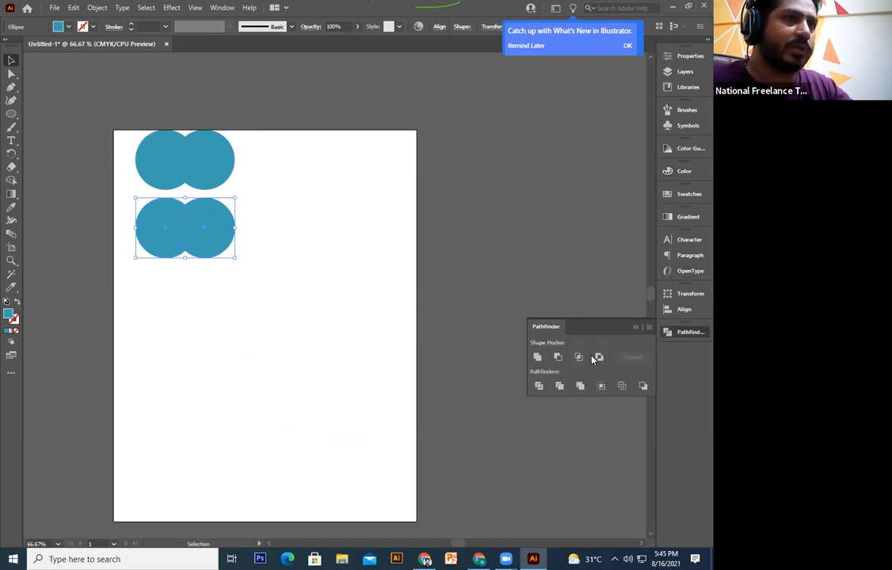
left_click(539, 358)
left_click(112, 362)
Step: Move the merged shape and the upper circle pair further down the artboard
left_click_drag(187, 346, 198, 429)
left_click_drag(202, 307, 203, 383)
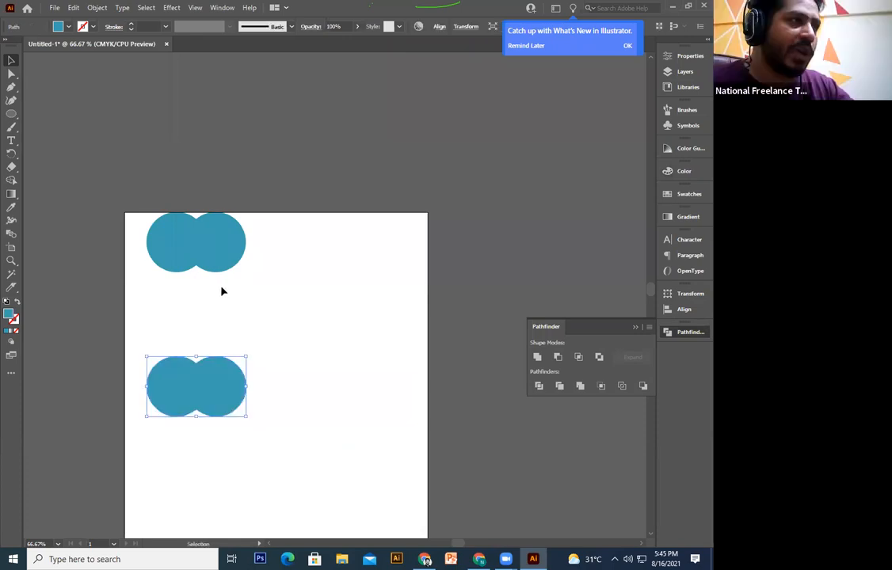
left_click(219, 261)
left_click_drag(218, 261, 219, 302)
left_click(293, 366)
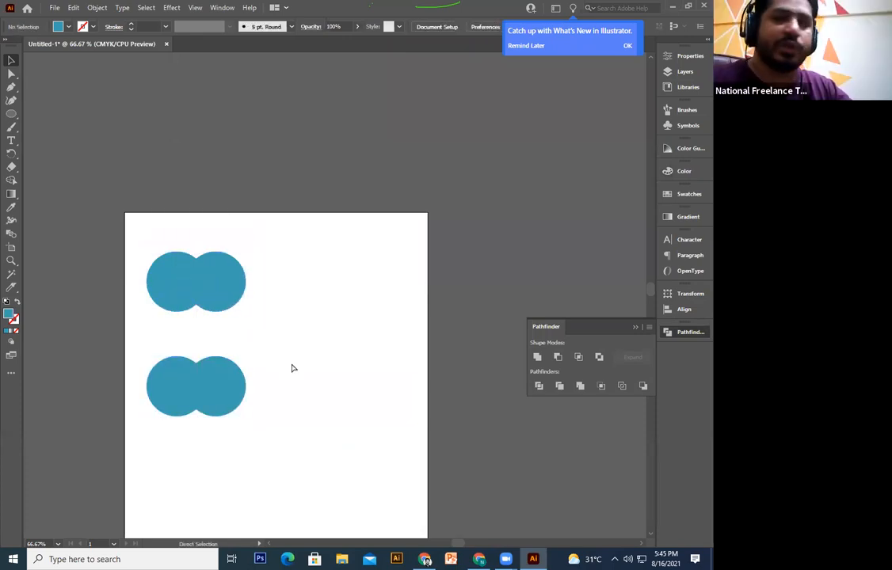
key("ctrl+plus")
key("ctrl+plus")
Step: Reframe the view of both shapes, undoing an accidental move of the upper pair
left_click(270, 361)
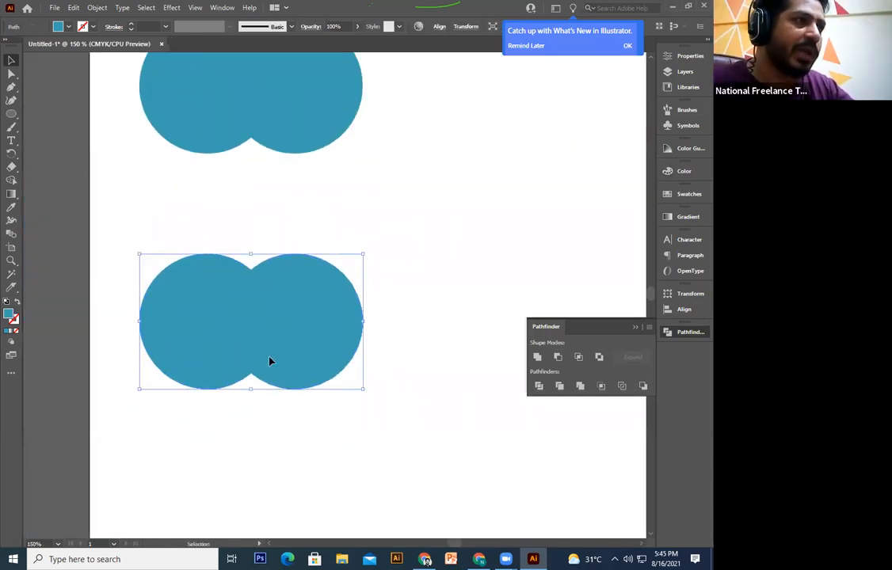
scroll(266, 327, "up", 3)
left_click(251, 183)
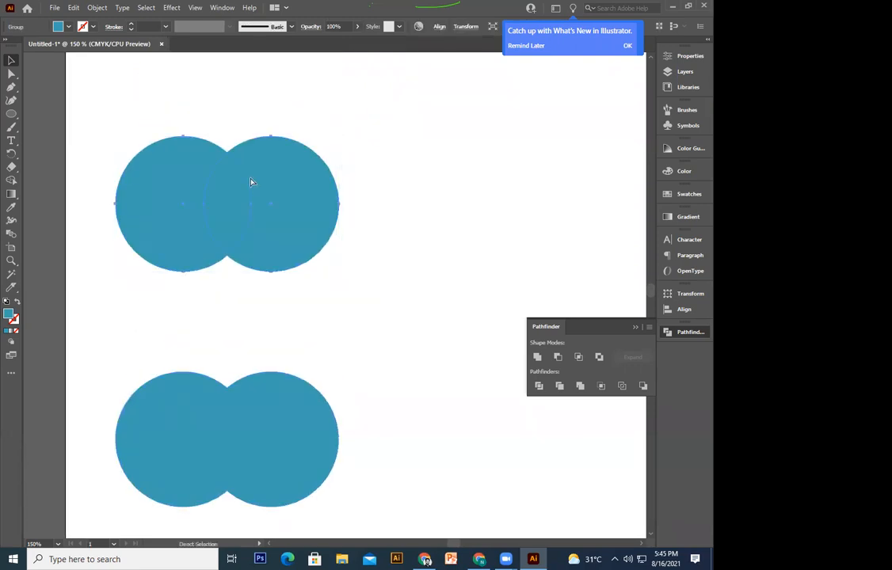
key("ctrl+minus")
key("ctrl+minus")
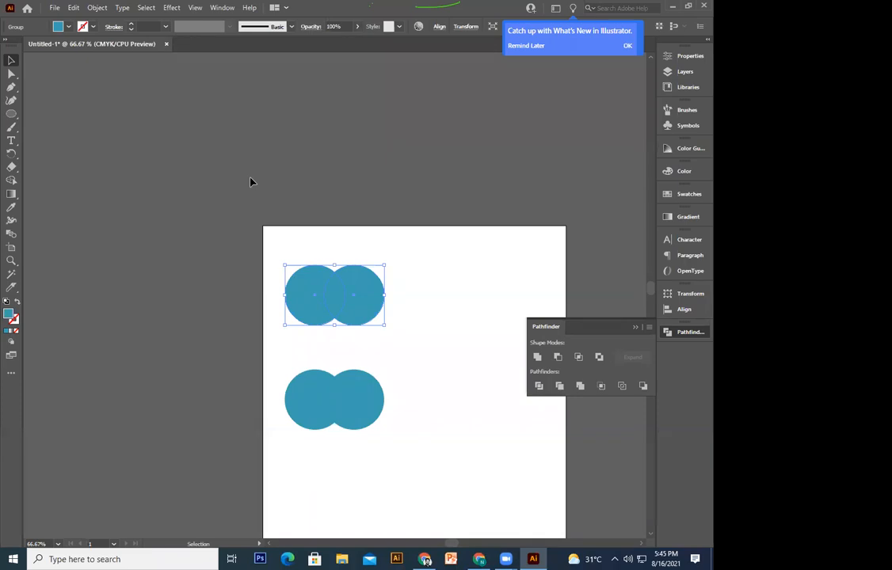
left_click_drag(251, 182, 213, 172)
left_click_drag(323, 271, 227, 164)
key("ctrl+z")
left_click_drag(285, 311, 273, 244)
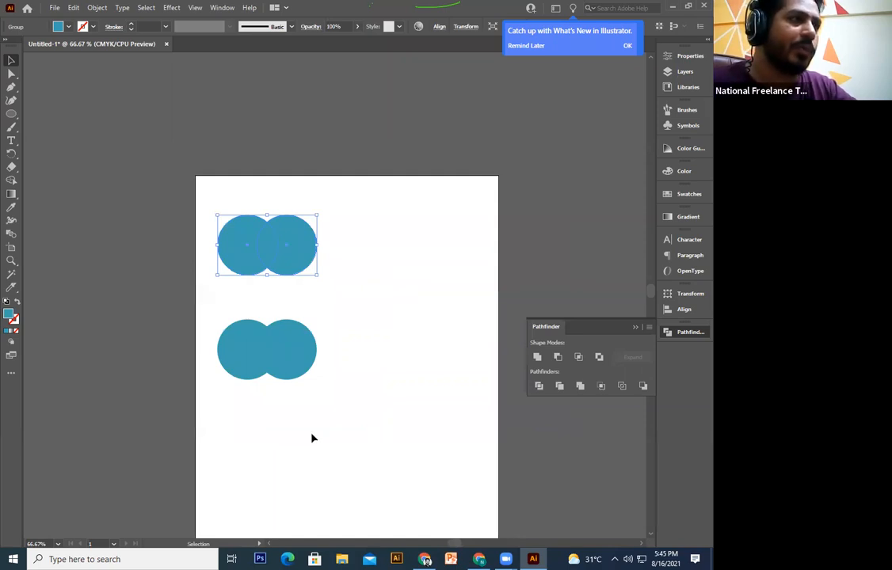
left_click(282, 378)
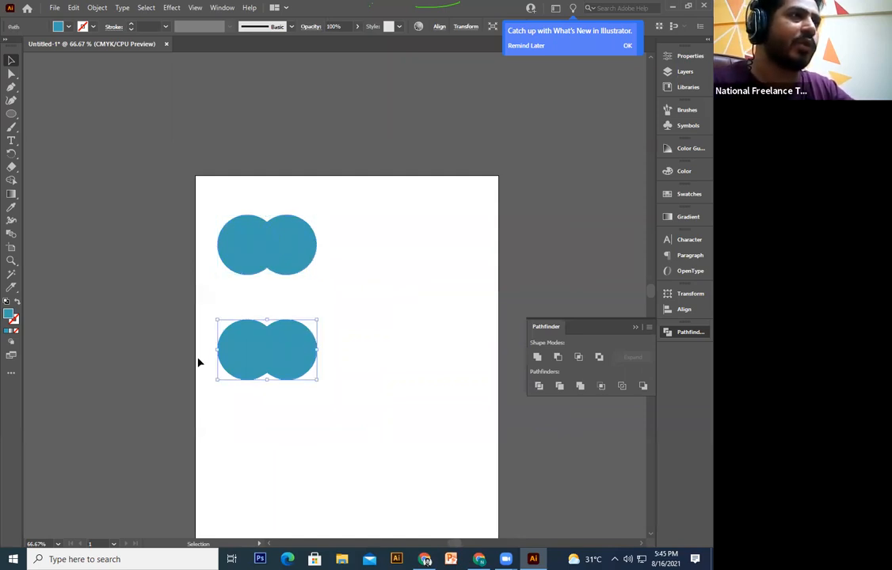
Step: Ungroup the top pair and fill its right circle yellow from the Swatches panel
right_click(274, 243)
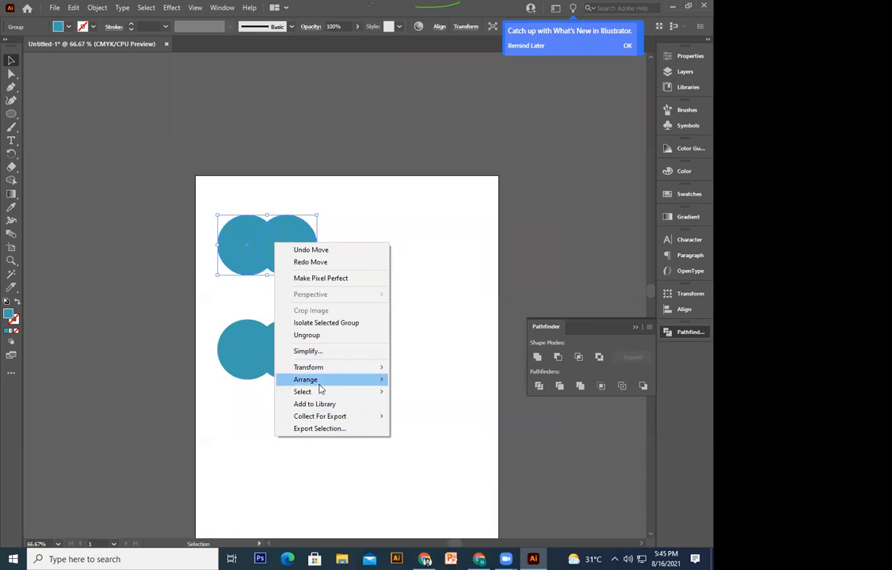
left_click(338, 336)
left_click(298, 249)
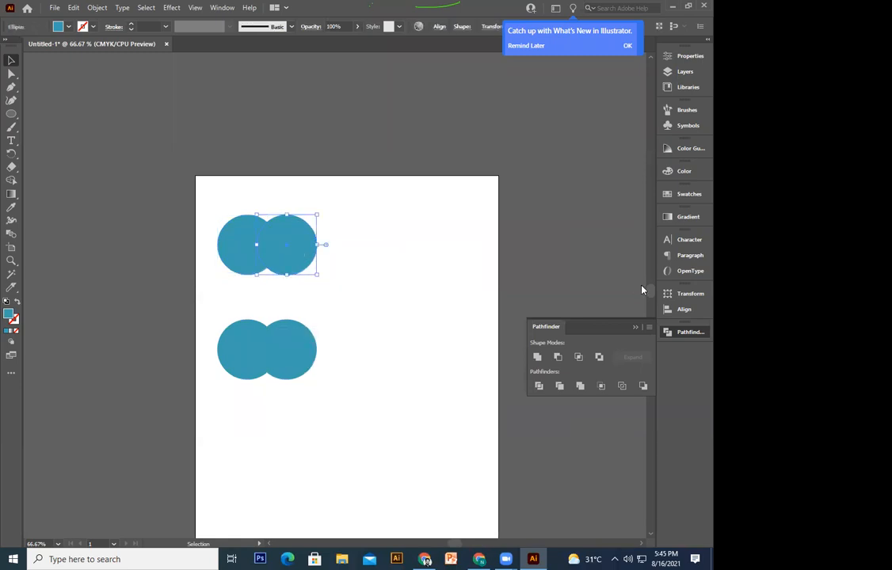
left_click(687, 194)
left_click(567, 224)
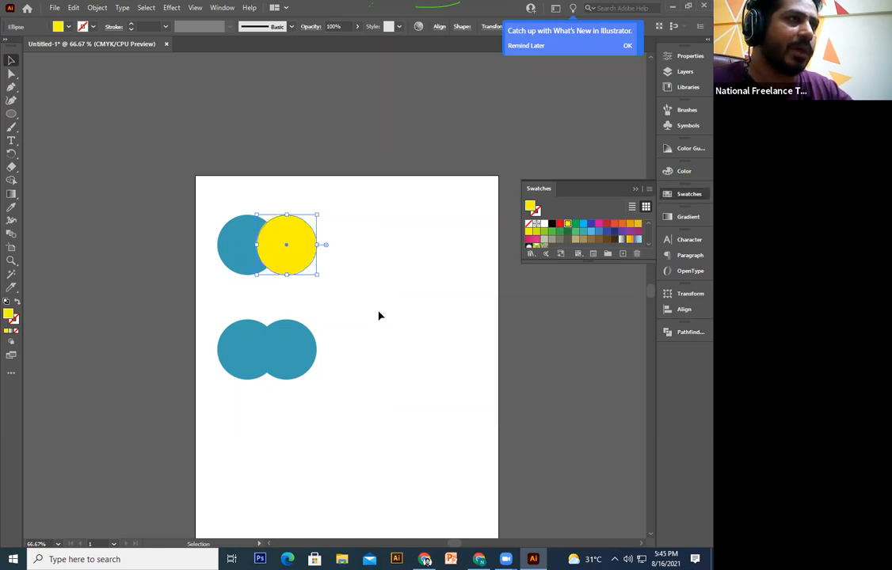
Step: Nudge the bottom merged shape down and to the right
left_click(273, 365)
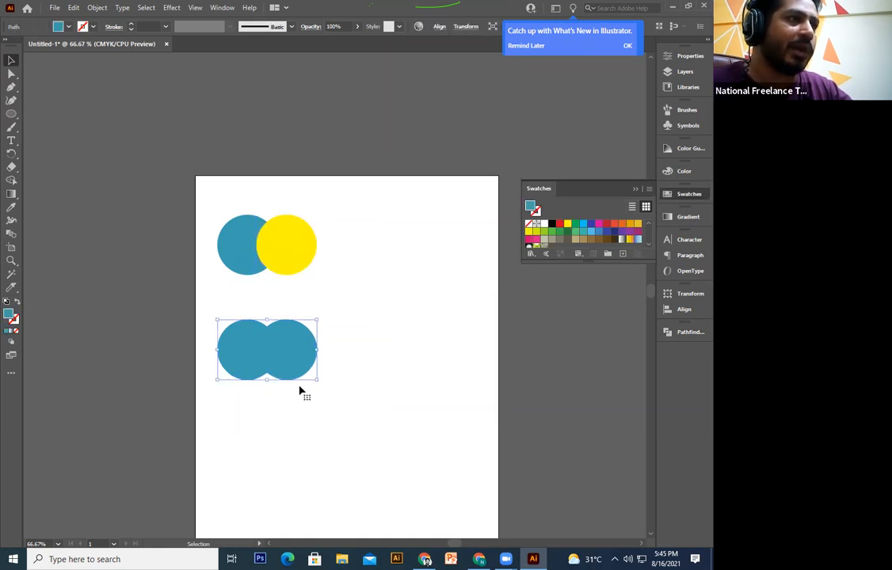
left_click_drag(300, 390, 310, 402)
key("ctrl+z")
key("ctrl+shift+z")
Step: Try several swatch colours on the bottom shape, settling on green
left_click(397, 325)
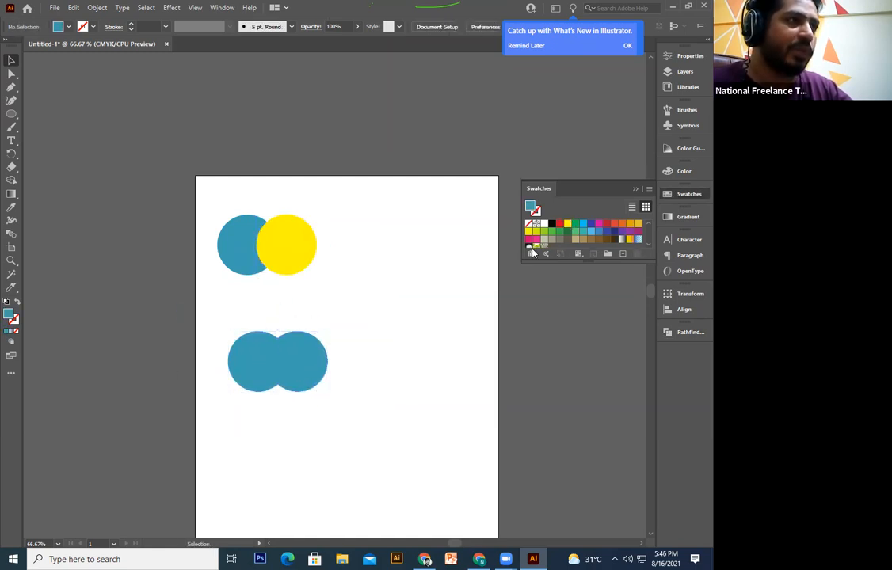
left_click(568, 225)
left_click(592, 224)
left_click(622, 224)
left_click(592, 225)
left_click(591, 231)
left_click(552, 231)
left_click(392, 358)
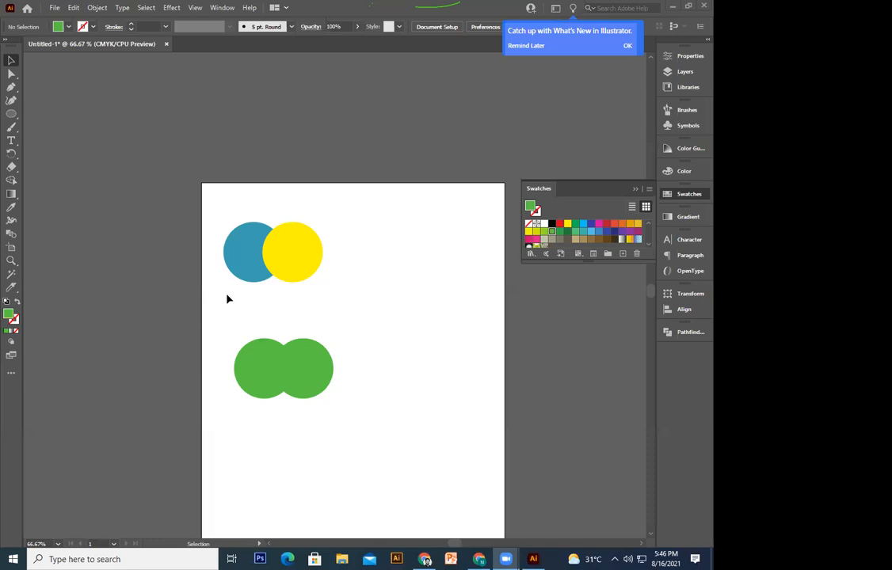
Step: Marquee-select both circle pairs and delete them
scroll(416, 301, "down", 1)
left_click_drag(412, 205, 195, 453)
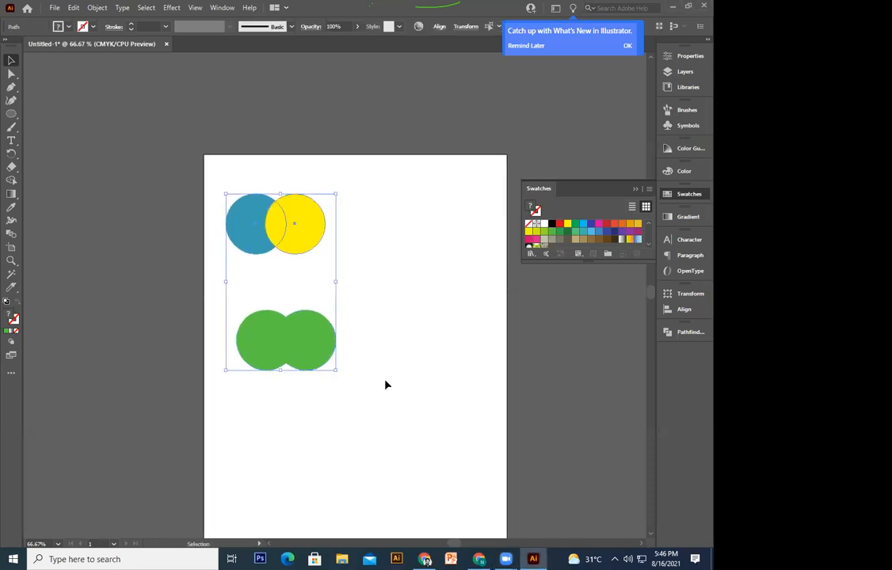
key("Delete")
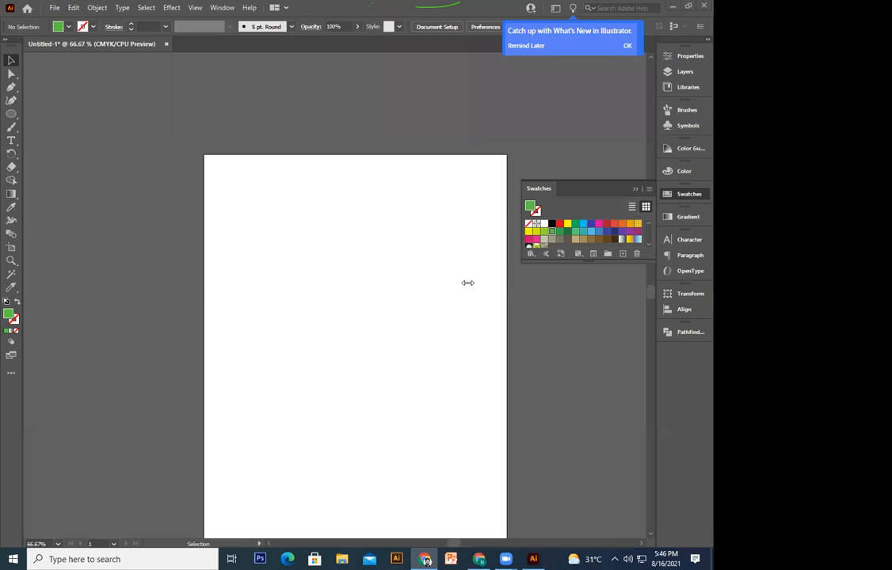
Step: Draw a star on the artboard with the Star tool at 100% zoom
left_click(472, 205)
key("space")
left_click_drag(399, 270, 365, 309)
left_click_drag(11, 113, 64, 153)
key("ctrl+equal")
left_click_drag(201, 219, 262, 310)
Step: Shrink the green star and position it on the artboard
key("v")
left_click(188, 226)
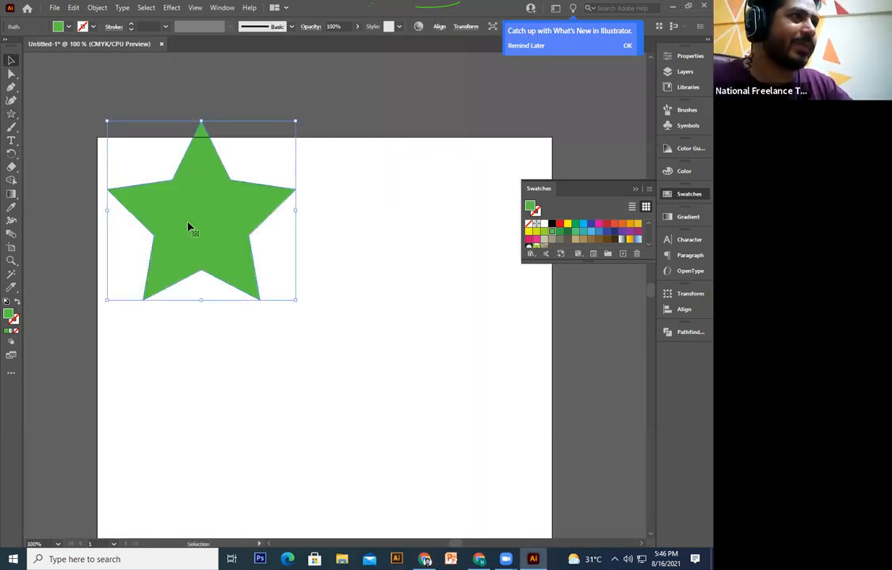
left_click_drag(295, 123, 251, 162)
left_click_drag(205, 212, 233, 243)
left_click_drag(279, 196, 257, 234)
left_click(299, 279)
left_click(189, 294)
left_click_drag(201, 312, 282, 282)
left_click(291, 342)
left_click(214, 286)
Step: Try swapping the star's fill and stroke, then undo the swap
left_click(17, 303)
left_click(167, 350)
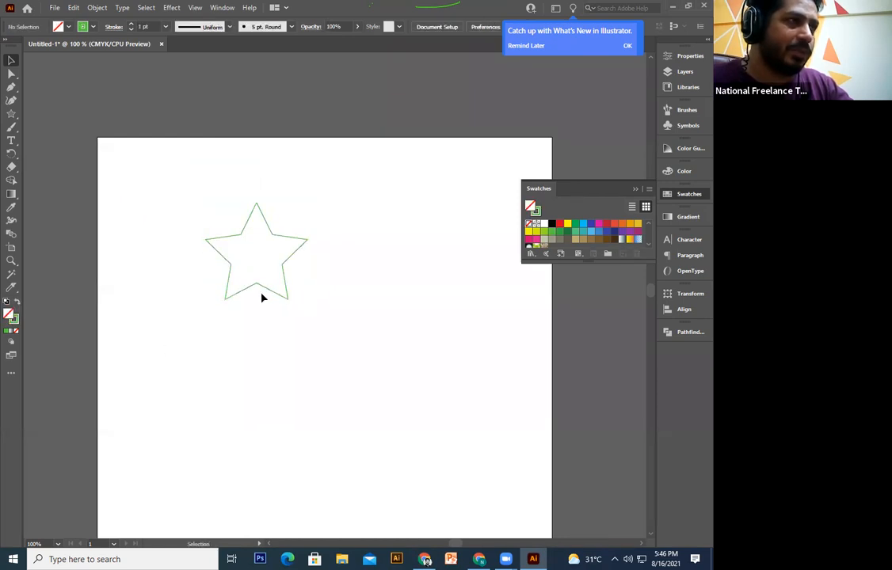
key("ctrl+z")
left_click(315, 329)
left_click(279, 273)
Step: Alt-drag star copies overlapping the big star on both sides, then select all three
left_click_drag(278, 272, 358, 282)
left_click_drag(311, 253, 237, 271)
left_click(375, 327)
left_click(313, 269)
left_click(295, 328)
left_click_drag(351, 213, 190, 337)
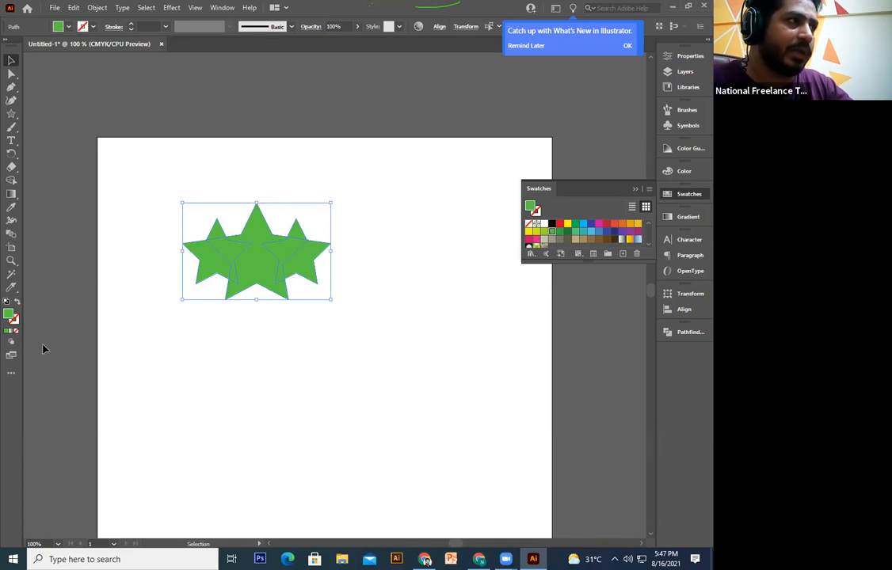
Step: Give the three green stars a black outline with an 8 pt stroke weight
left_click(15, 322)
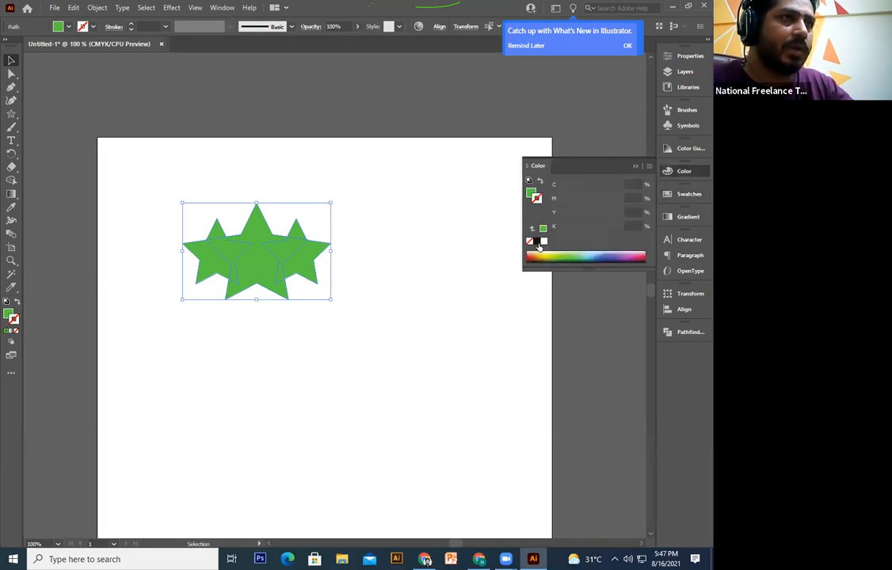
key("ctrl+z")
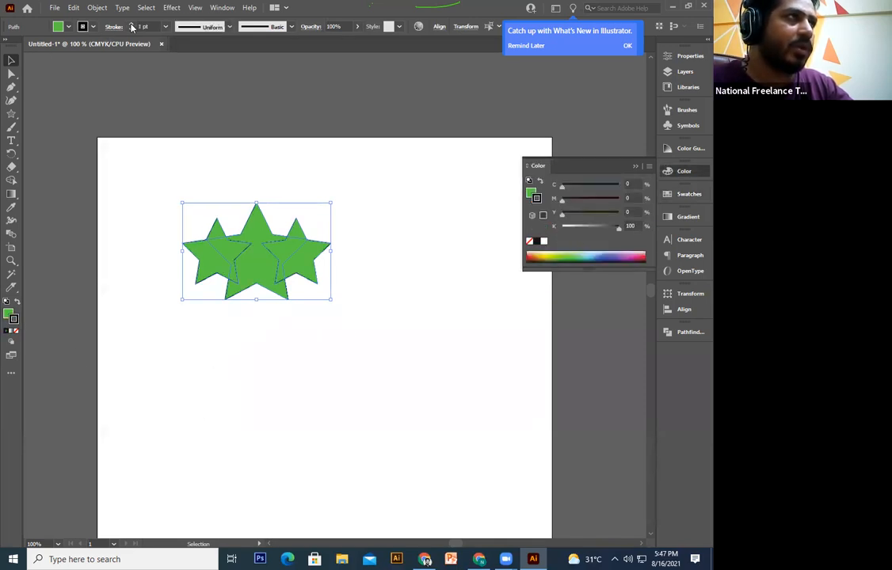
left_click(132, 25)
left_click(132, 25)
left_click(132, 24)
left_click(132, 25)
left_click(132, 24)
left_click(133, 25)
left_click(132, 25)
Step: Send the left and right stars behind the large centre star
left_click(170, 186)
left_click(211, 256)
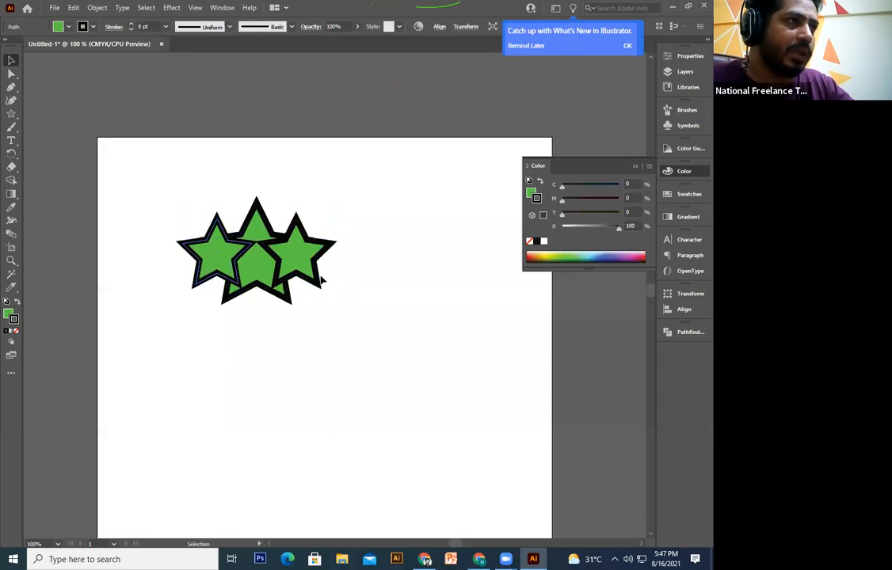
left_click(317, 273, "shift")
right_click(307, 257)
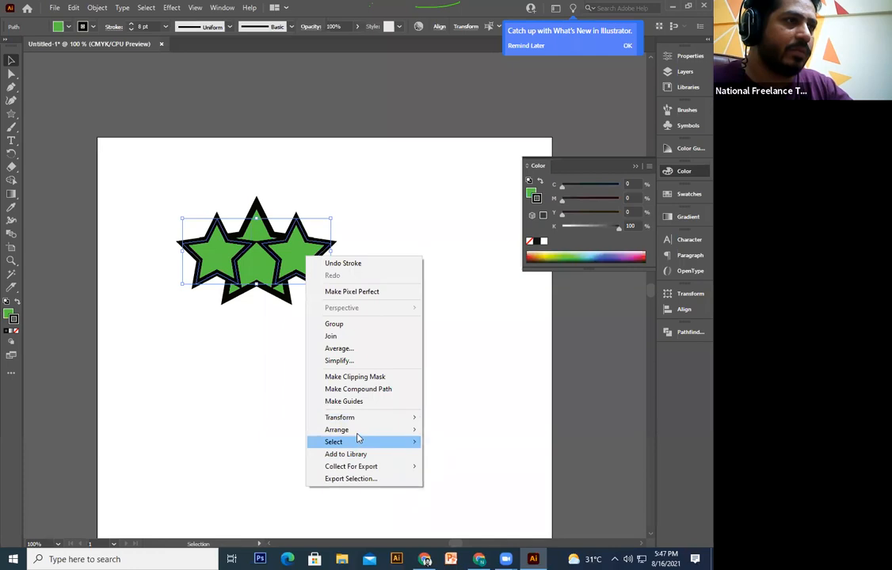
mouse_move(358, 433)
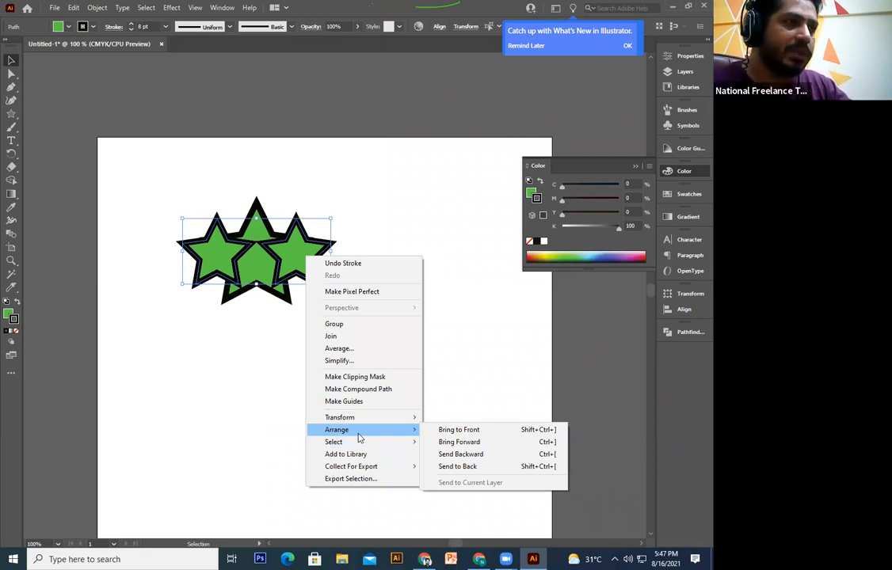
left_click(458, 467)
left_click(349, 404)
Step: Check the centre and right stars individually, then select all three stars together
left_click_drag(368, 198, 153, 400)
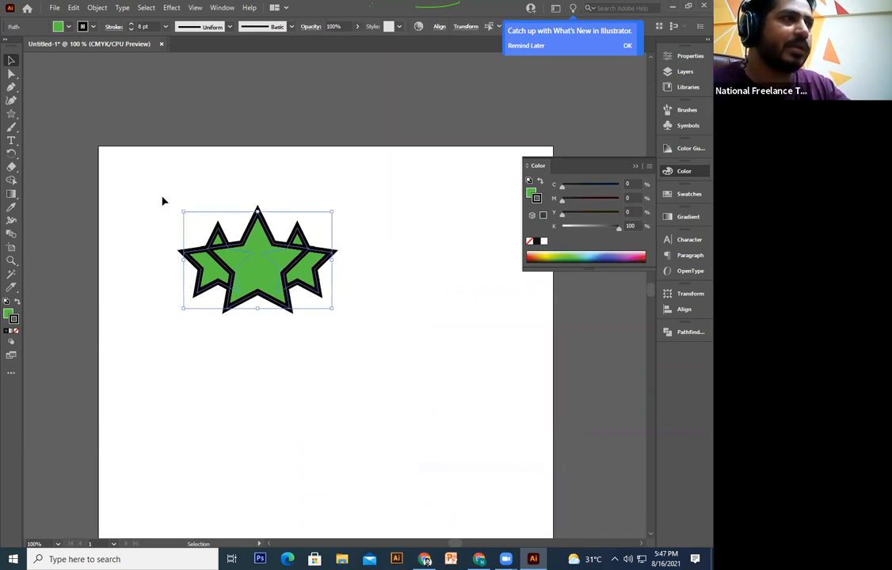
left_click(412, 236)
left_click_drag(400, 207, 125, 404)
left_click(285, 366)
left_click(236, 305)
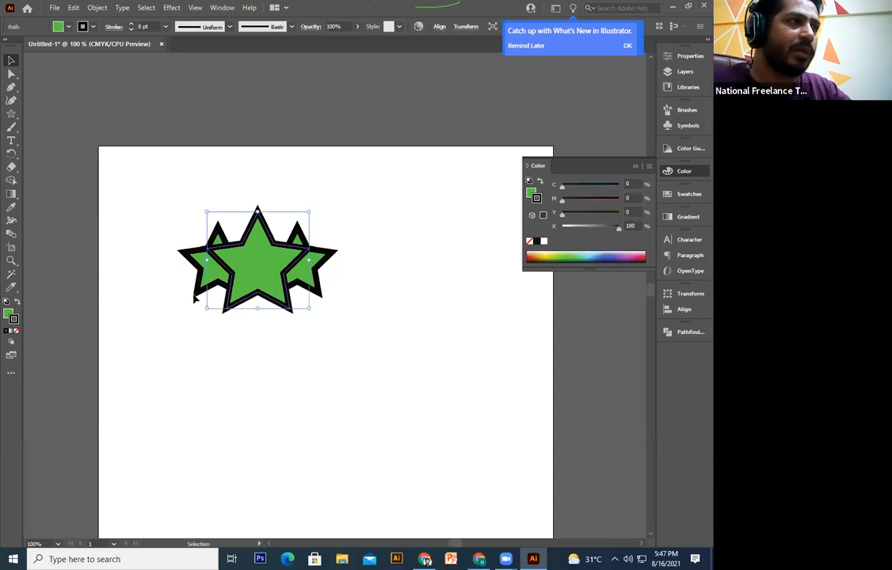
left_click(194, 297)
left_click(311, 292)
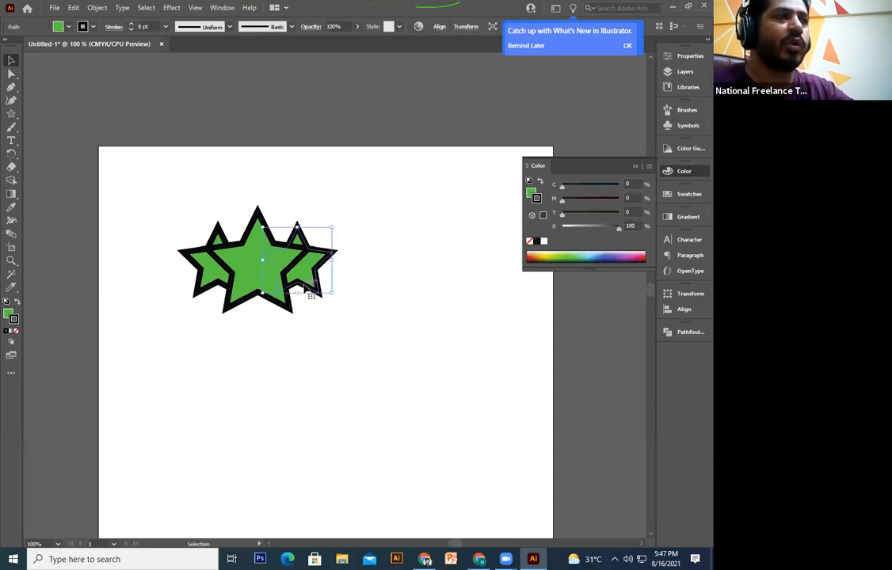
left_click(352, 426)
left_click_drag(376, 158, 162, 404)
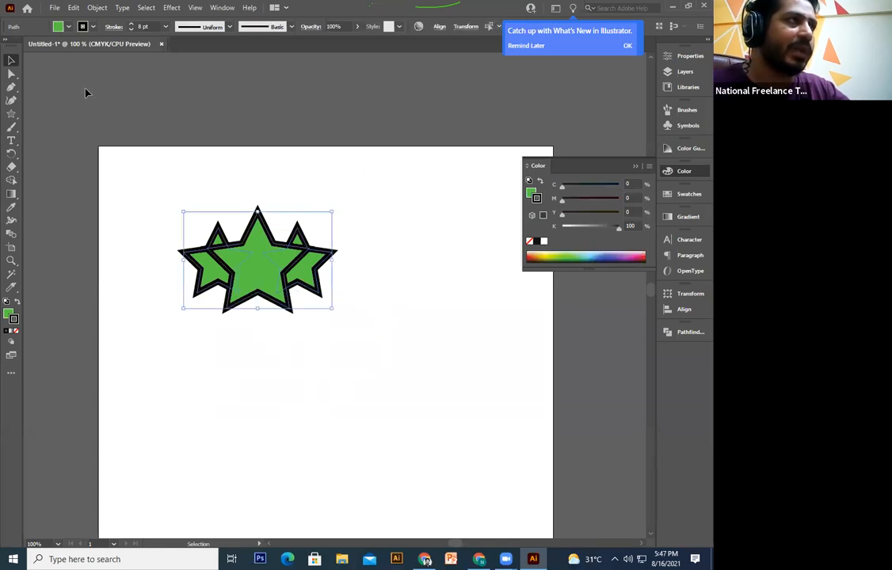
left_click(96, 8)
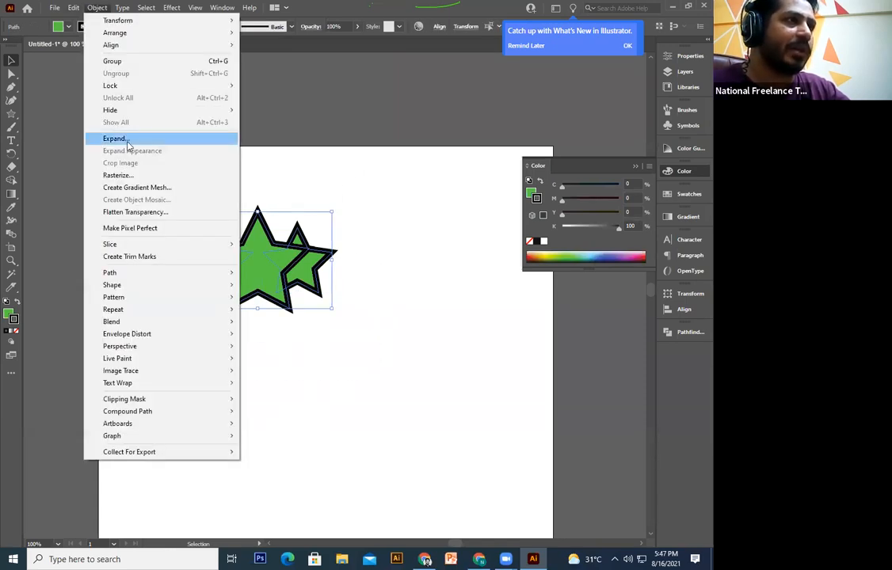
Step: Expand the stars' outlines into separate shapes
left_click(127, 141)
left_click(321, 343)
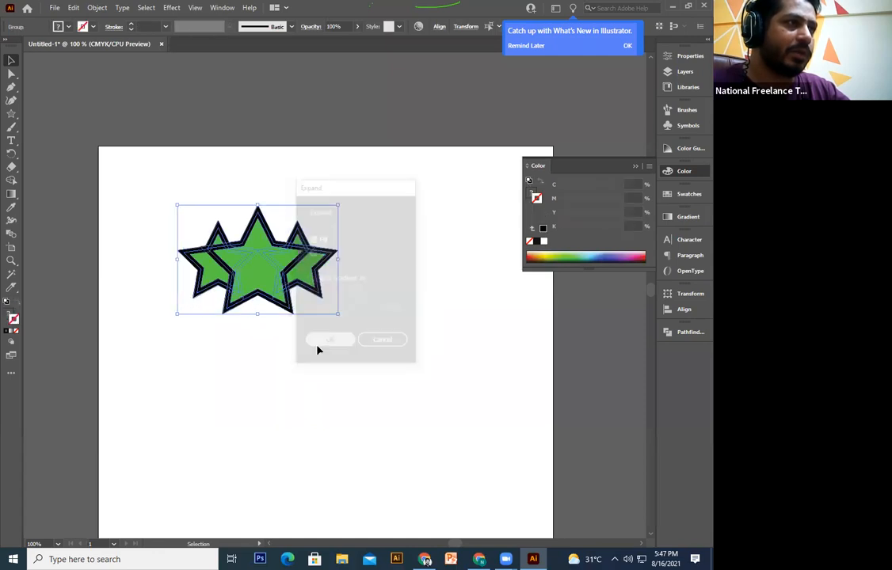
left_click(291, 405)
Step: Zoom in and pull the right and centre stars out to inspect them, then undo
key("ctrl+plus")
left_click_drag(301, 284, 366, 397)
key("ctrl+z")
left_click_drag(202, 305, 147, 400)
key("ctrl+z")
left_click(308, 426)
key("ctrl+minus")
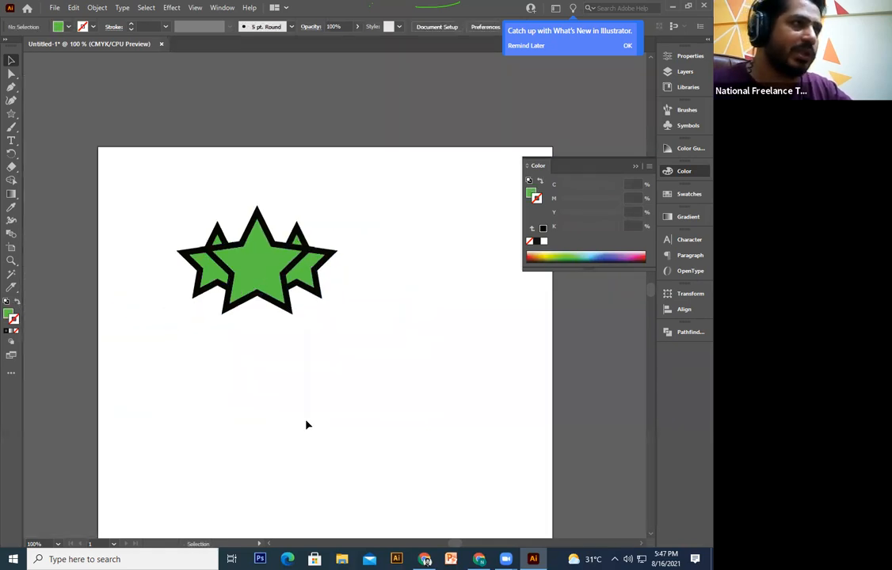
Step: Split the star group into overlapping pieces with Pathfinder Divide
left_click_drag(368, 210, 171, 385)
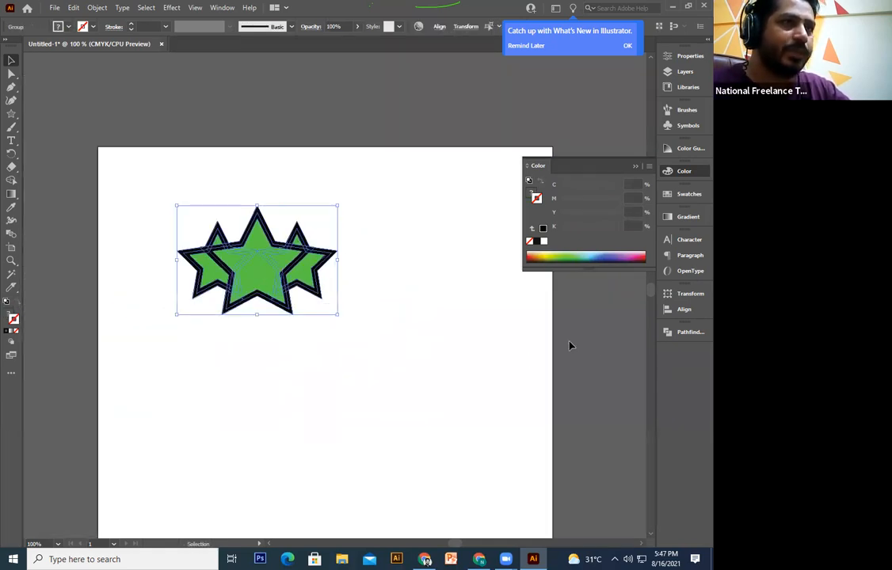
left_click(691, 332)
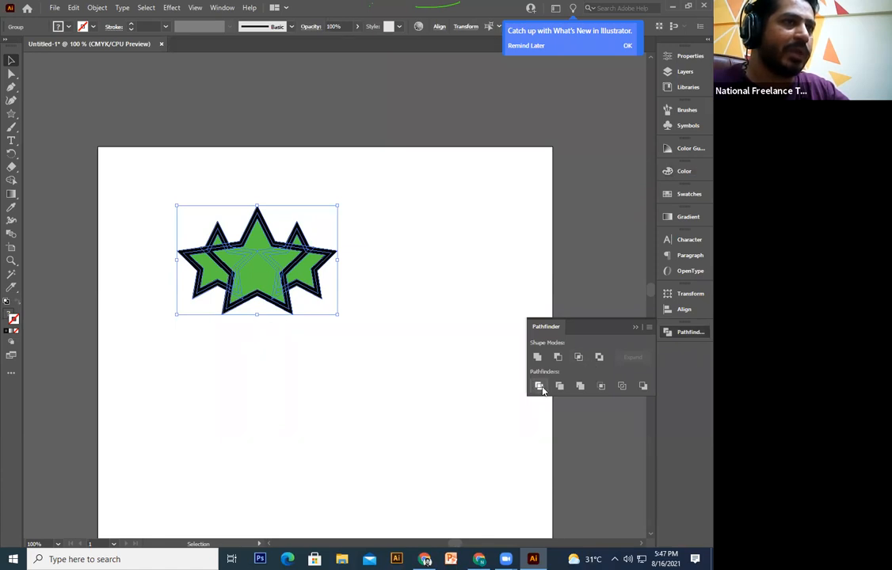
left_click(540, 387)
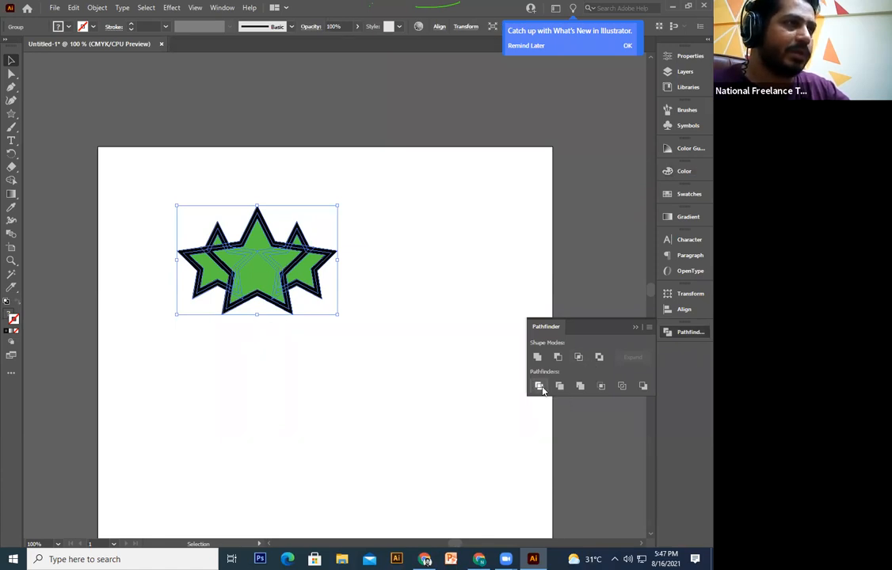
left_click(362, 451)
left_click(285, 310)
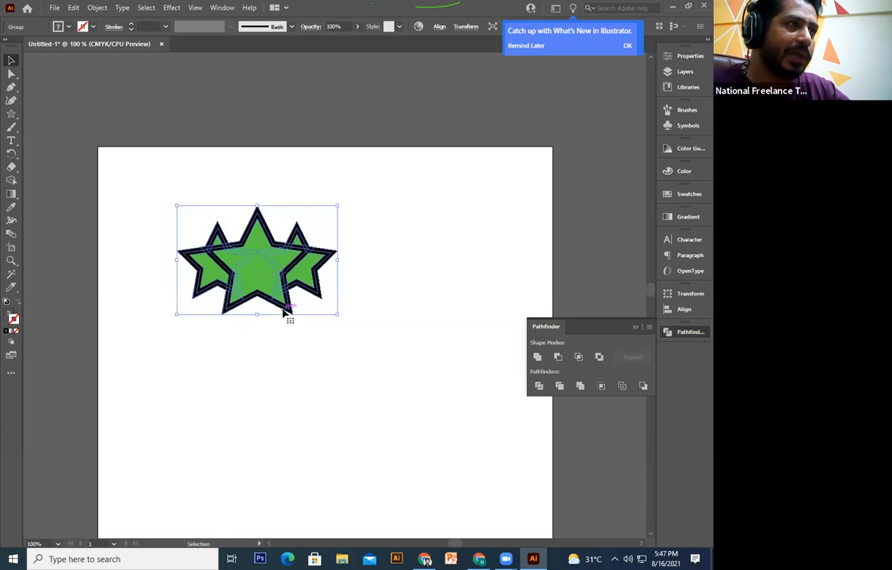
Step: Enter the star group and test-pull two outline pieces apart, then undo
scroll(283, 311, "up", 1)
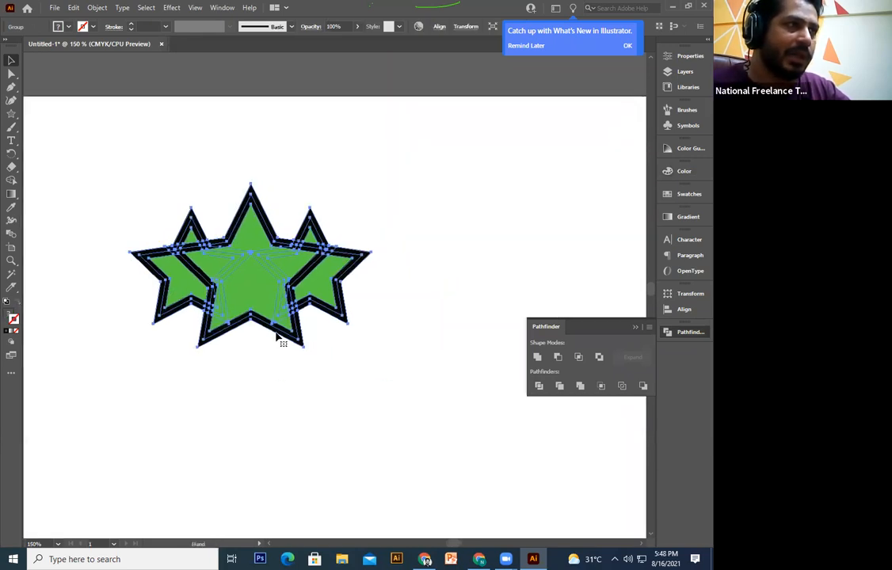
double_click(293, 339)
left_click_drag(293, 339, 354, 374)
left_click_drag(339, 312, 398, 364)
key("ctrl+z")
key("ctrl+z")
key("ctrl+z")
key("ctrl+z")
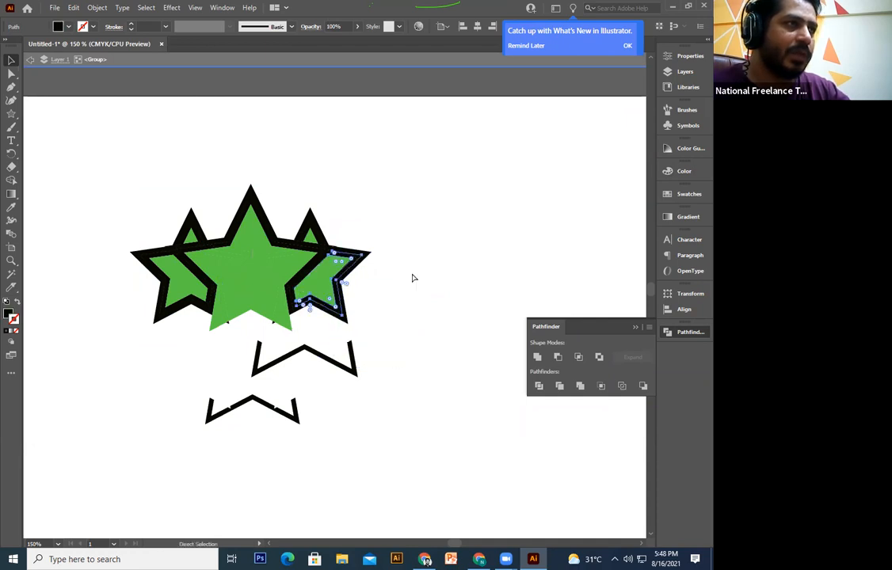
left_click(416, 268)
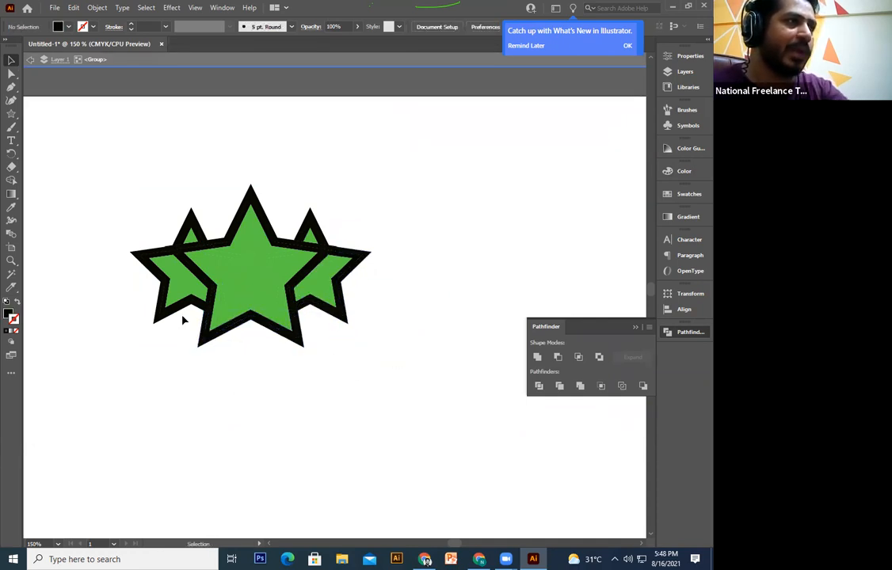
Step: Delete green inner pieces of the left and centre stars, then undo to restore them
left_click(181, 281)
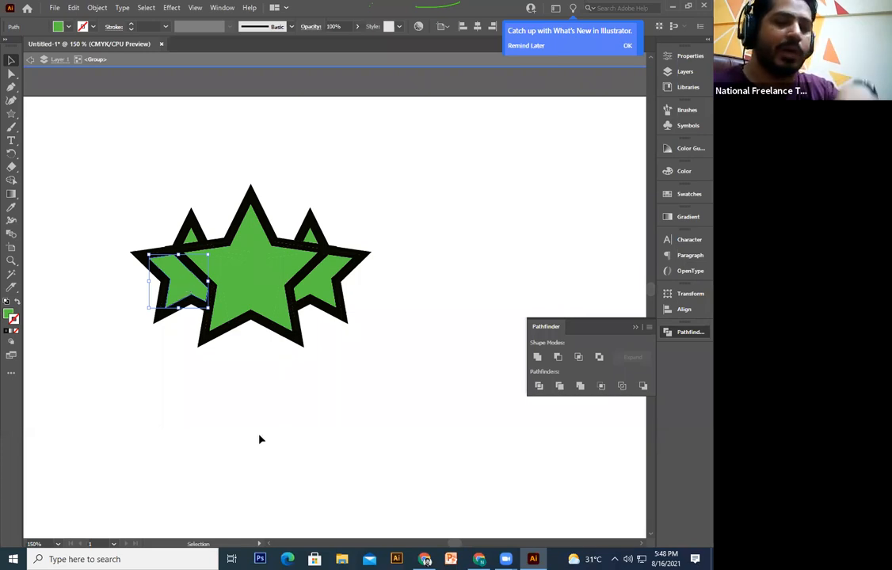
key("Delete")
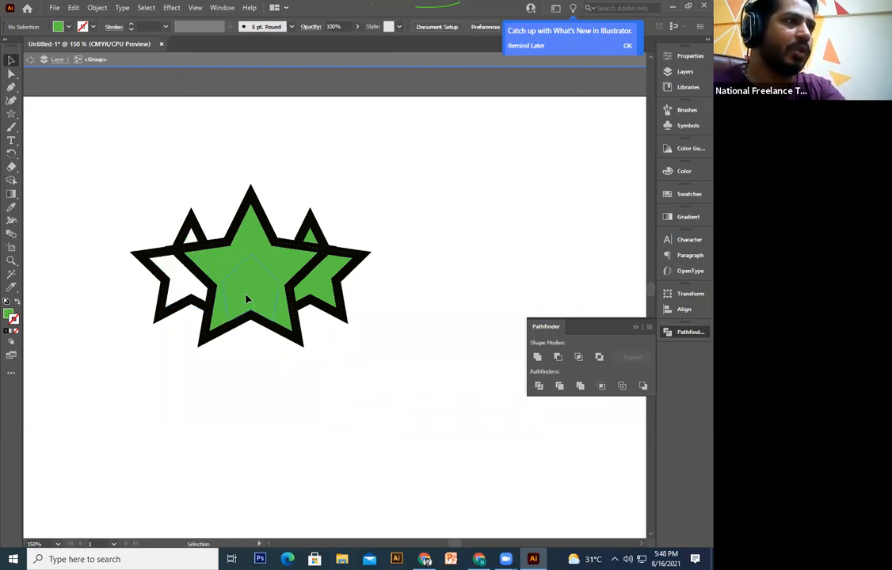
left_click(217, 263)
key("Delete")
left_click(230, 262)
key("Delete")
left_click(250, 237)
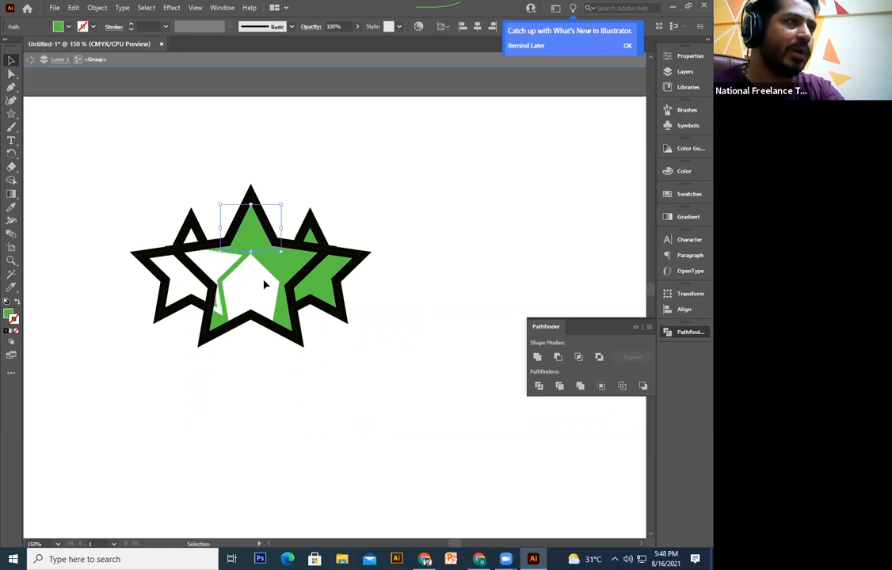
key("Delete")
key("ctrl+z")
key("ctrl+z")
key("ctrl+z")
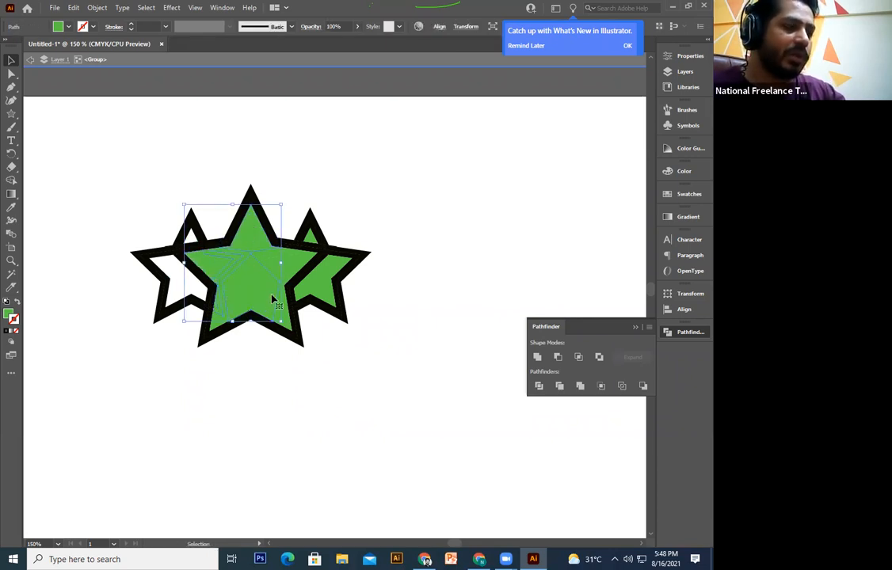
key("ctrl+z")
left_click(270, 417)
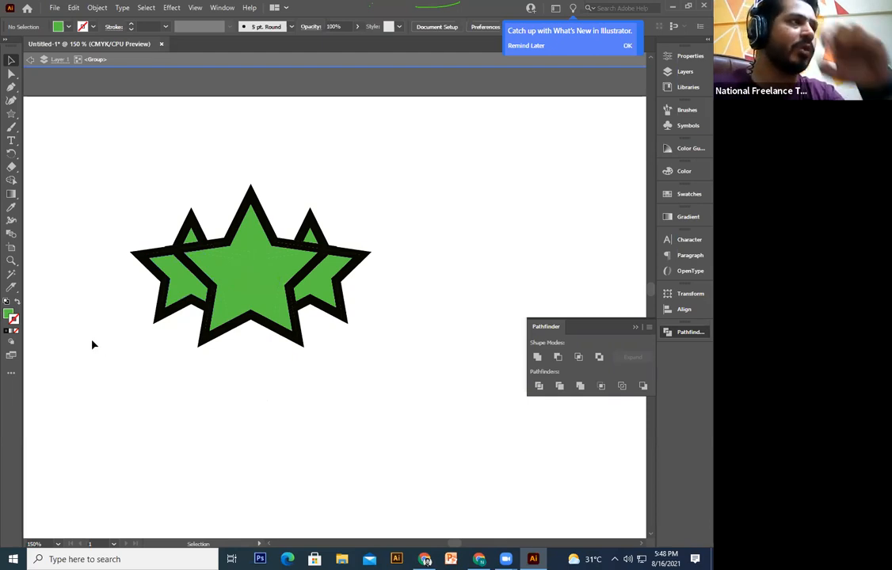
Step: Select all the green fills with the Magic Wand and delete them
left_click(12, 273)
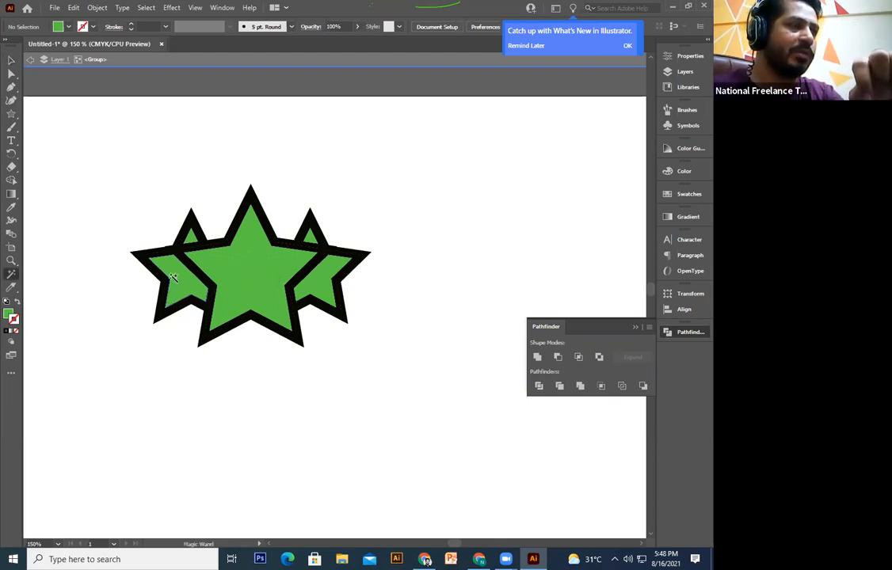
left_click(185, 295)
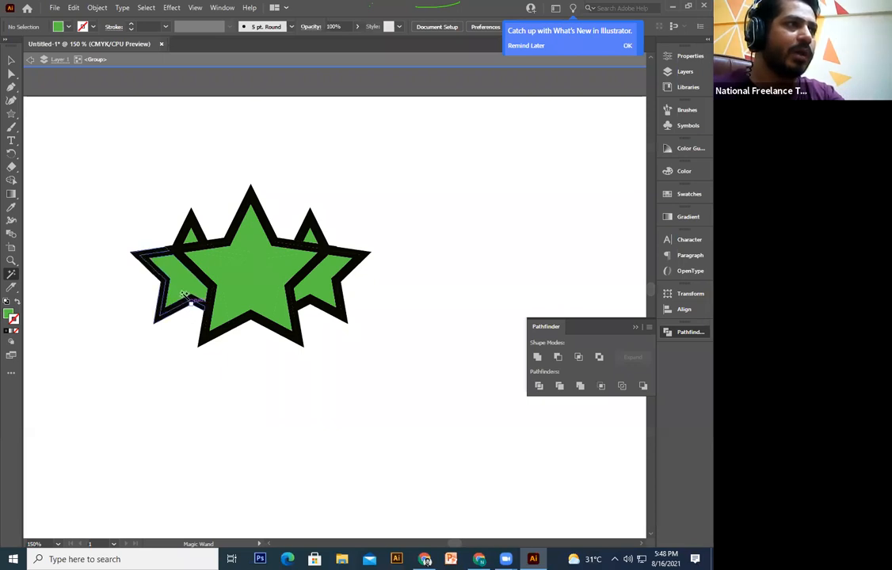
left_click(241, 292)
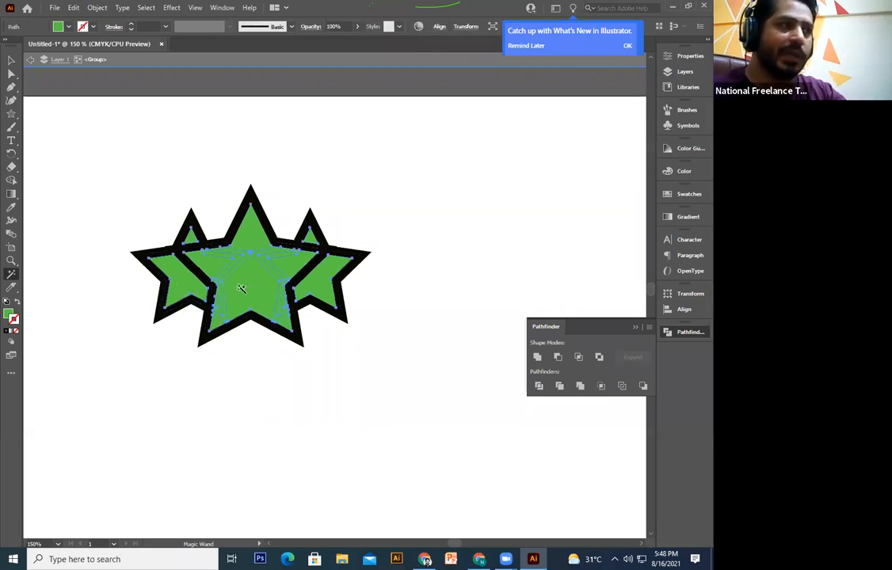
key("Delete")
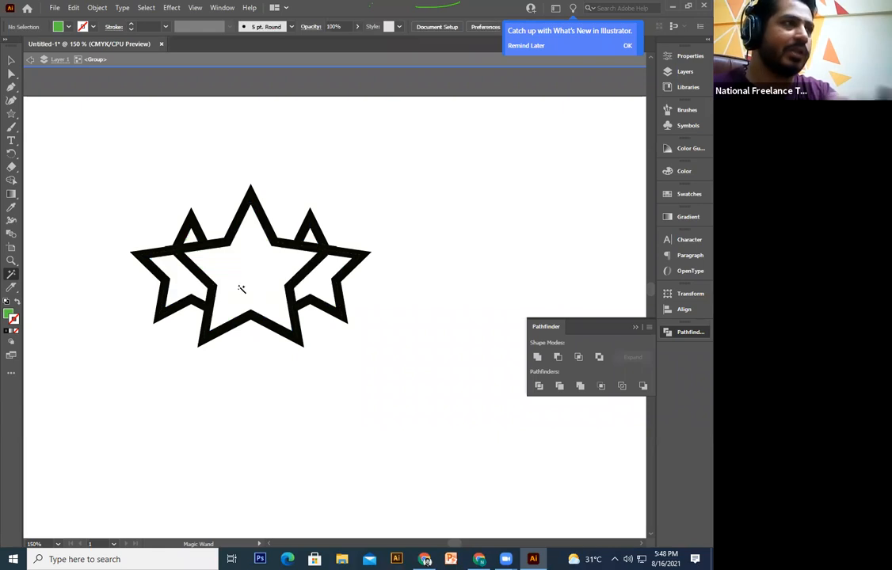
Step: Pull the remaining outline pieces apart to inspect them, then undo
left_click(11, 59)
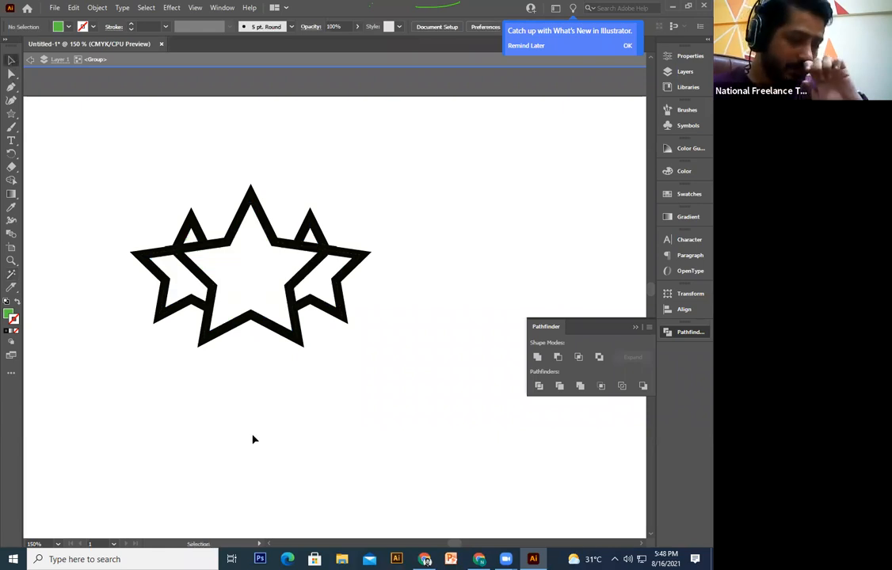
left_click_drag(229, 334, 230, 408)
left_click_drag(270, 327, 357, 381)
left_click_drag(319, 300, 386, 346)
left_click_drag(325, 249, 394, 286)
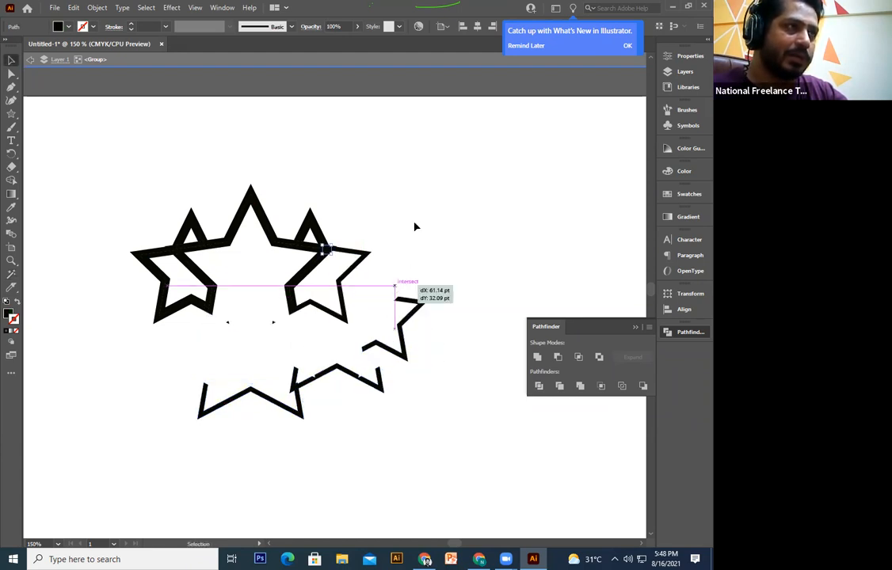
key("ctrl+z")
key("ctrl+z")
key("ctrl+z")
key("ctrl+z")
left_click(399, 289)
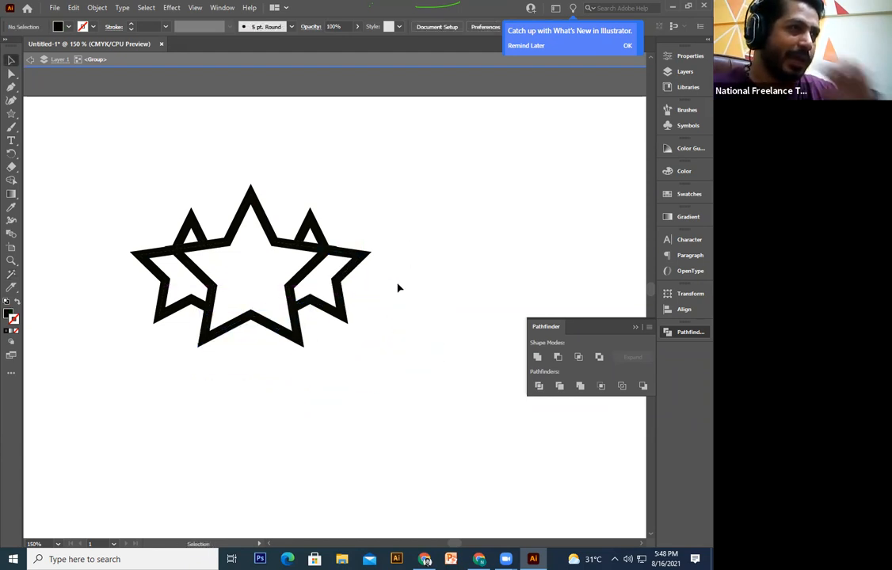
Step: Test-move the centre star's bottom piece, undo it, and exit group editing
left_click_drag(435, 161, 103, 444)
left_click(319, 430, "ctrl")
left_click_drag(291, 328, 261, 509)
key("ctrl+z")
double_click(348, 433)
Step: Select and reposition the star outline group, then zoom in to check its lower points
left_click_drag(423, 169, 88, 443)
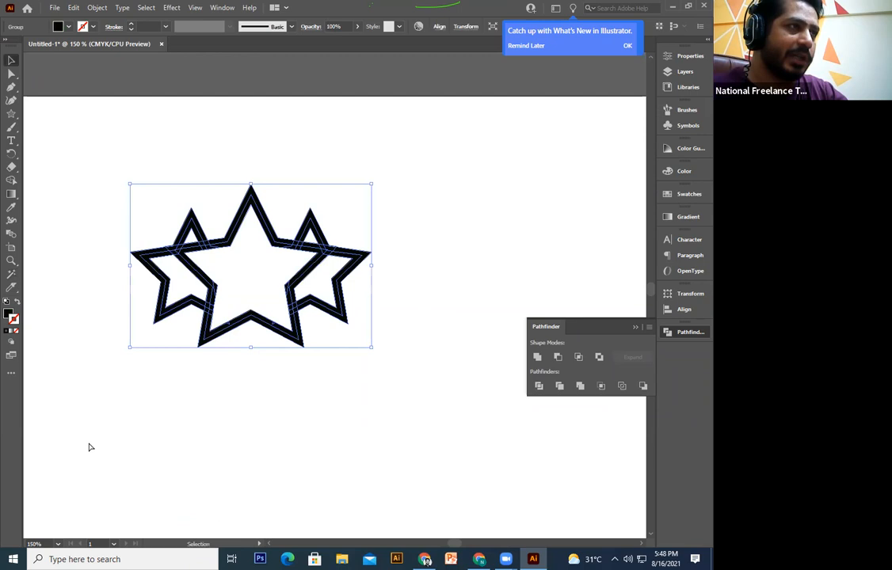
left_click_drag(276, 317, 268, 362)
left_click(306, 432)
left_click(285, 376)
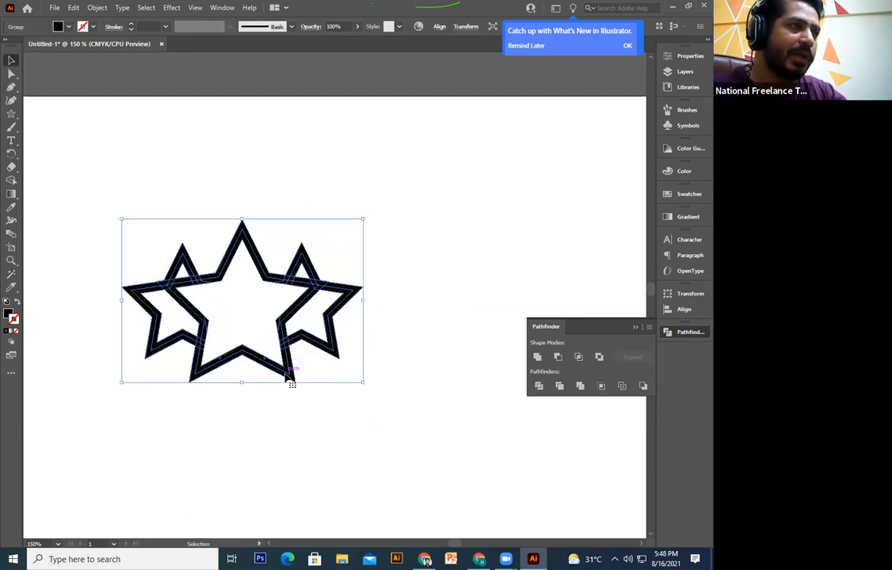
key("ctrl+plus")
key("ctrl+plus")
key("ctrl+plus")
key("ctrl+plus")
left_click_drag(242, 345, 387, 251)
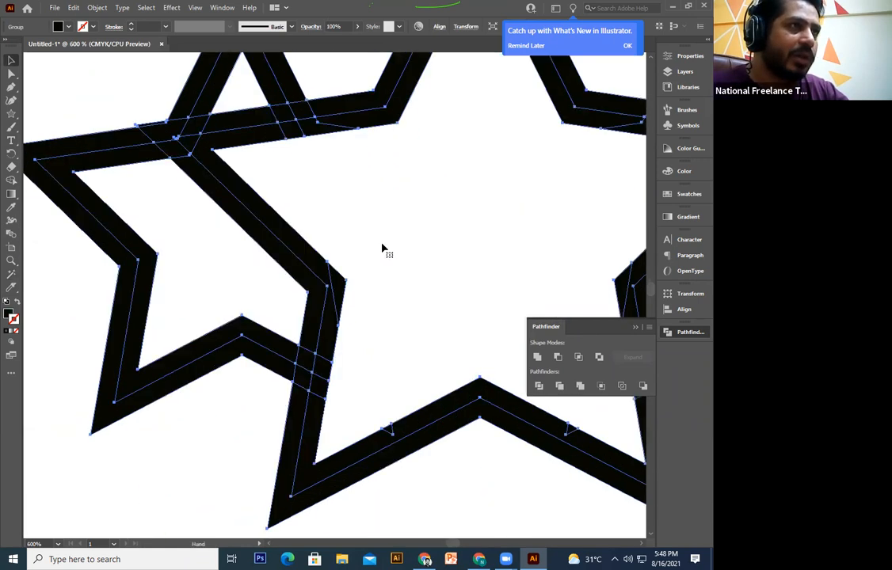
left_click_drag(332, 396, 387, 313)
key("ctrl+minus")
key("ctrl+minus")
key("ctrl+minus")
key("ctrl+minus")
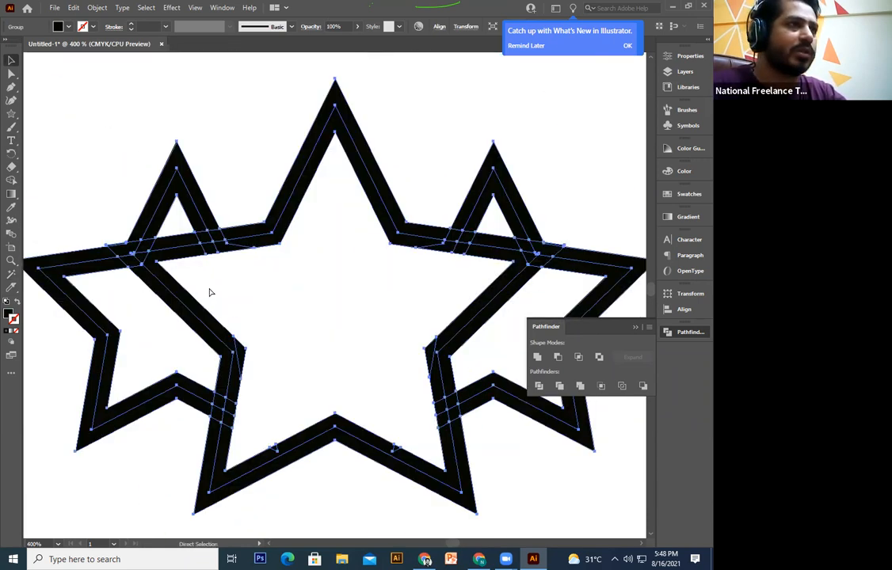
key("v")
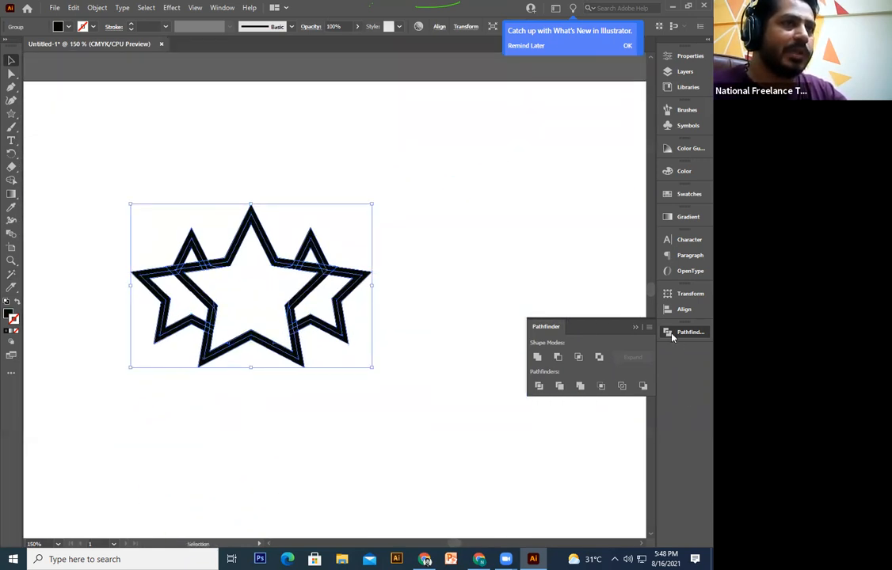
Step: Unite the three star outlines into one shape and zoom in to inspect the joins
left_click(537, 358)
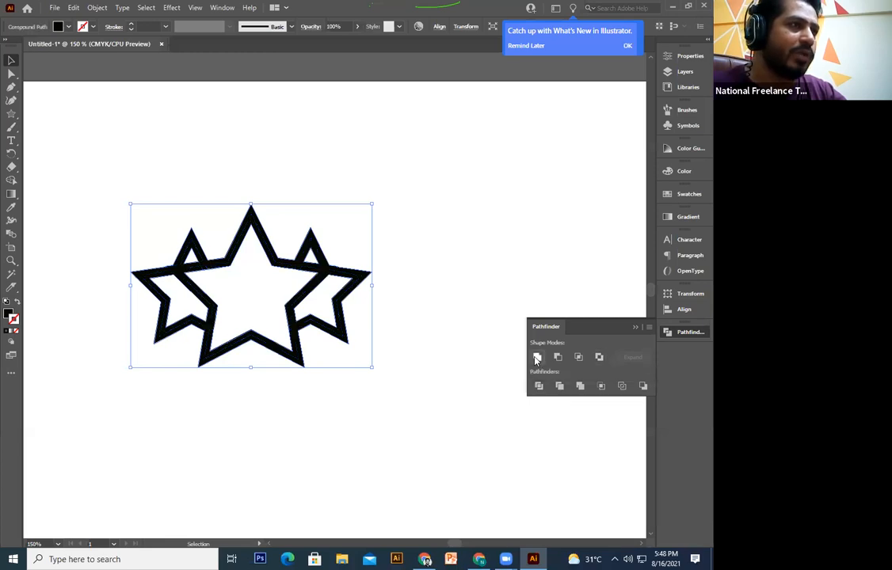
left_click_drag(200, 390, 244, 401)
left_click(292, 329)
key("ctrl+plus")
key("ctrl+plus")
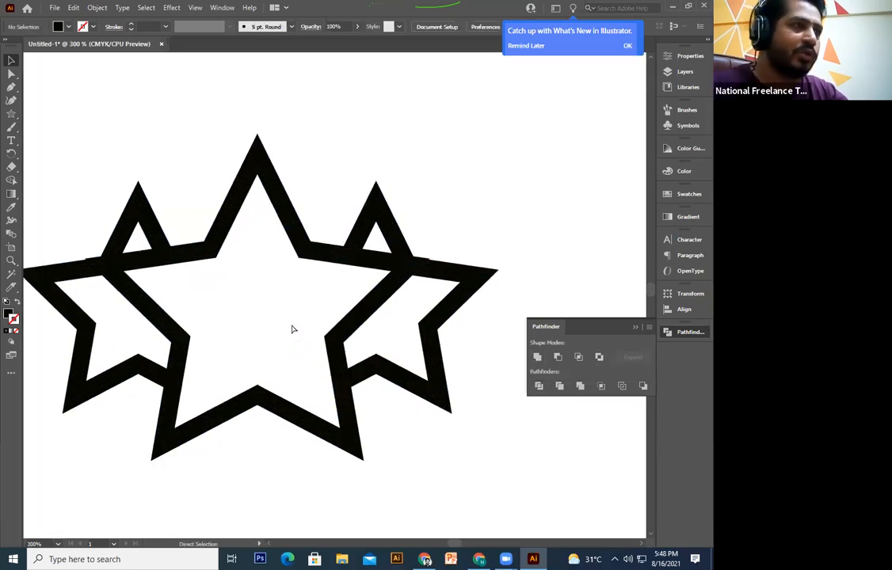
key("ctrl+plus")
left_click_drag(233, 254, 271, 202)
key("ctrl+a")
left_click_drag(25, 230, 290, 274)
left_click_drag(370, 232, 326, 353)
left_click_drag(406, 309, 345, 362)
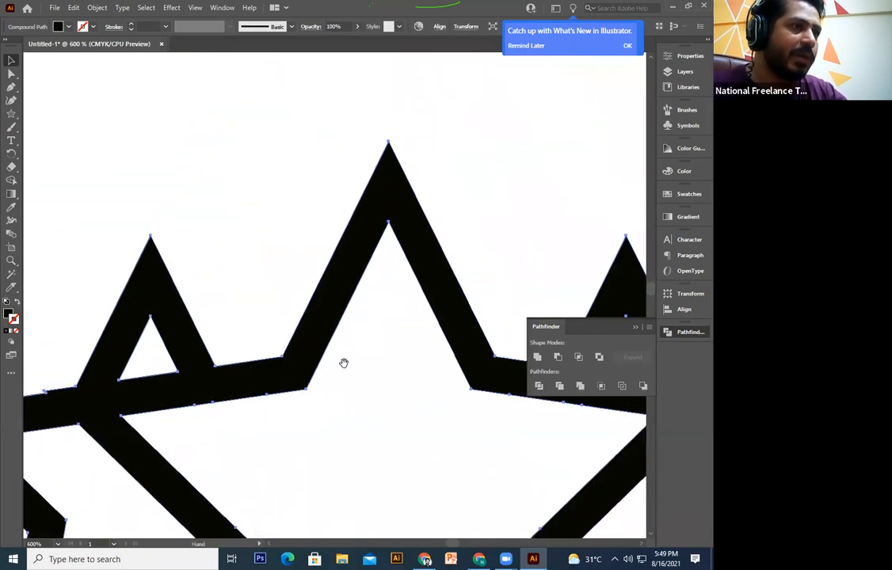
left_click_drag(485, 387, 345, 363)
left_click_drag(468, 418, 195, 415)
key("ctrl+minus")
key("ctrl+minus")
key("ctrl+minus")
key("ctrl+minus")
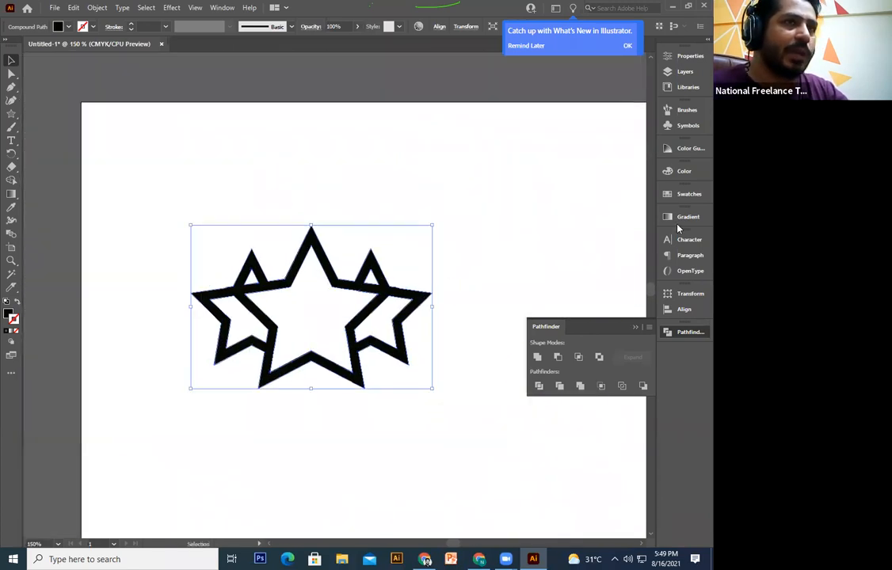
Step: Try a red stroke from the Swatches panel on the merged star, then undo it
left_click(688, 196)
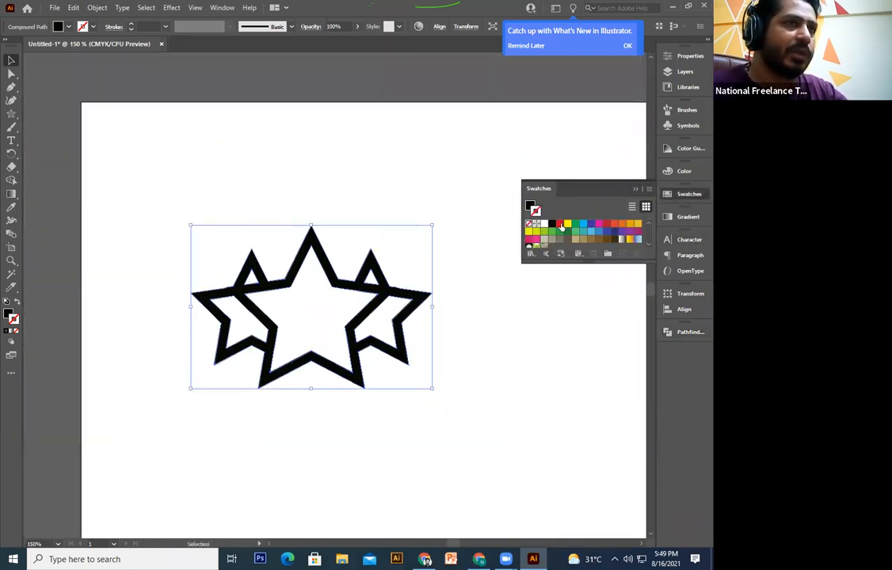
left_click(560, 225)
key("a")
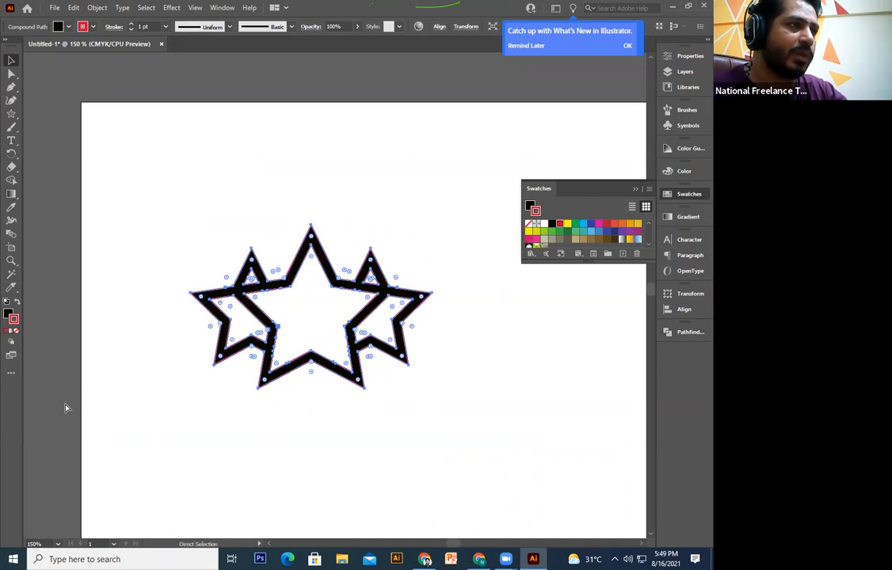
key("ctrl+z")
key("v")
Step: Try green, purple, tan and brown fills on the merged star
left_click(684, 171)
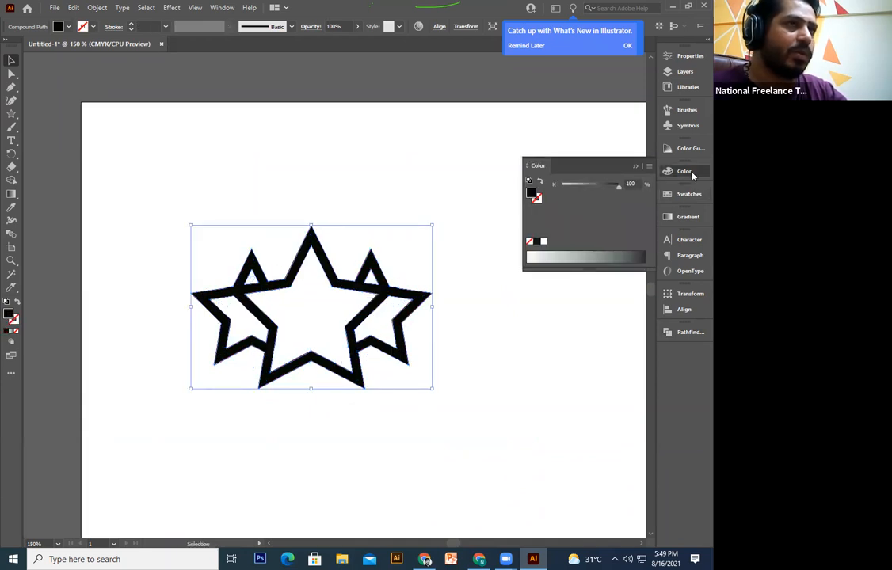
left_click(686, 194)
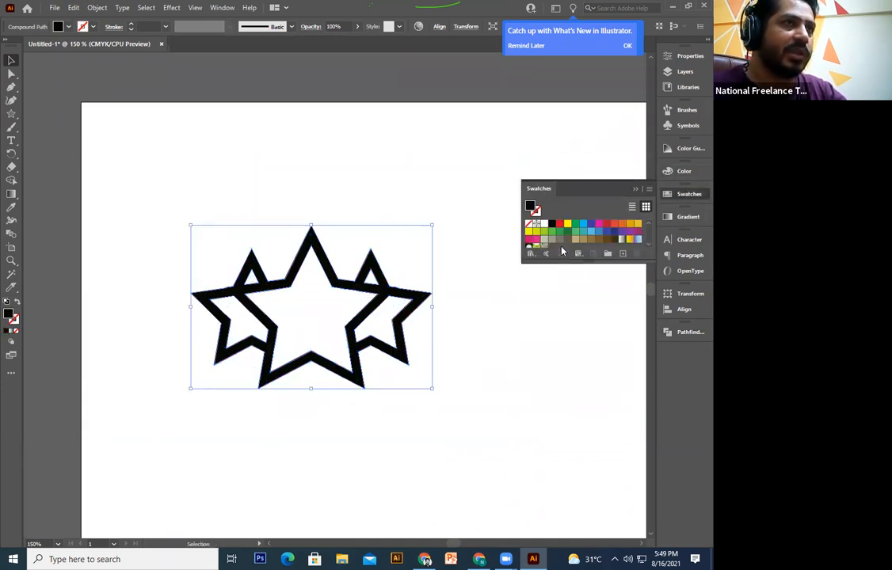
left_click(576, 231)
left_click(629, 231)
left_click(584, 240)
left_click(599, 239)
left_click(614, 240)
Step: Delete the star shape, then undo to restore it
left_click(441, 219)
left_click_drag(462, 197, 186, 367)
key("Delete")
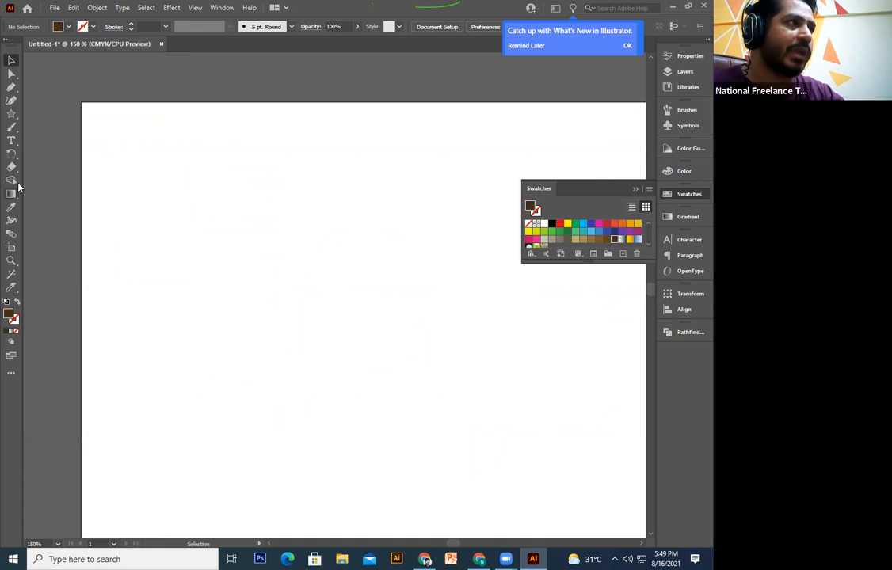
left_click_drag(11, 115, 456, 346)
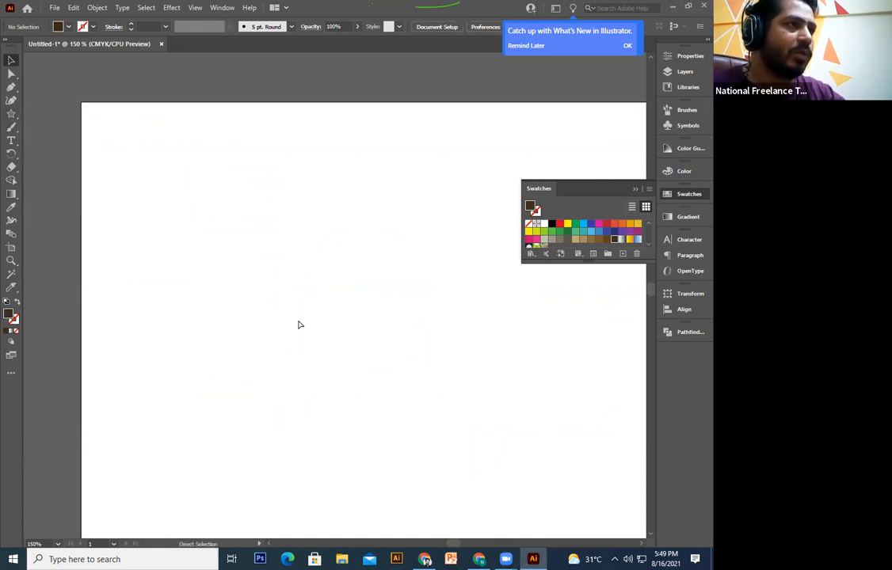
key("ctrl+z")
key("v")
Step: Move the star to the artboard's top-left, fill it red, and shrink it
left_click_drag(332, 371, 254, 257)
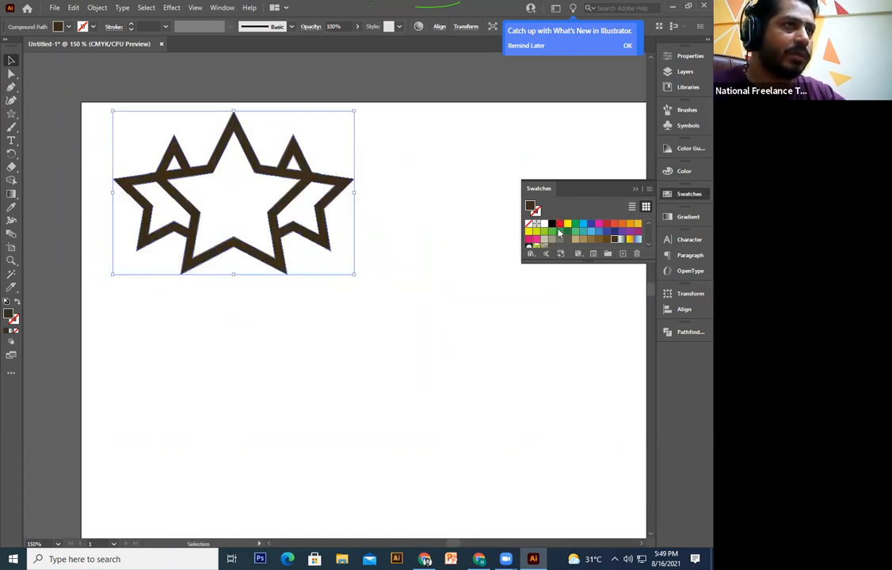
left_click(529, 232)
left_click_drag(270, 236, 166, 156)
left_click_drag(239, 255, 235, 254)
left_click(235, 254)
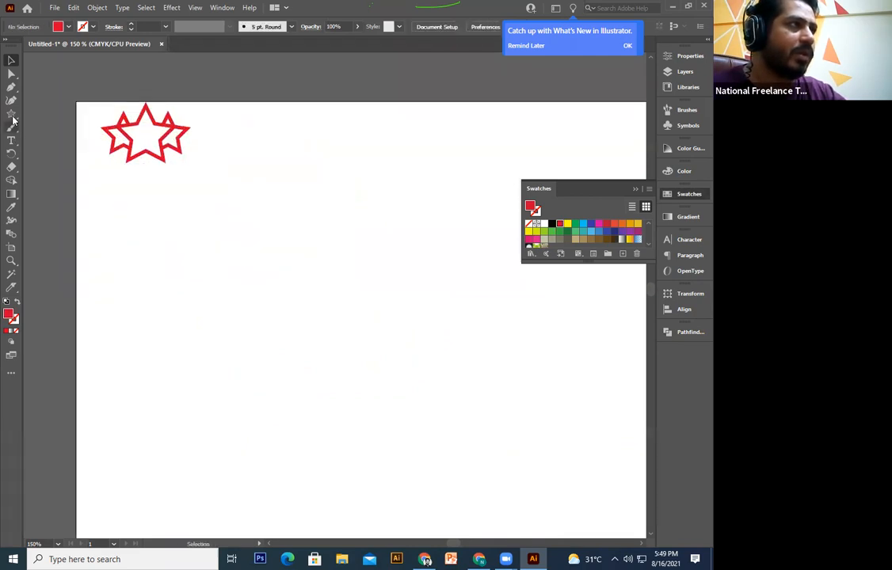
left_click(11, 114)
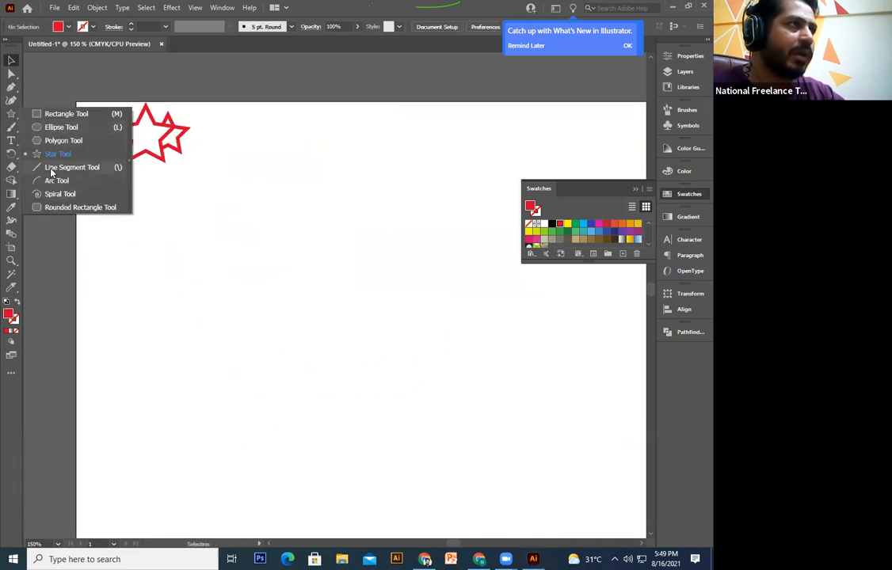
Step: Draw a square below the star with the Rectangle Tool
left_click(43, 127)
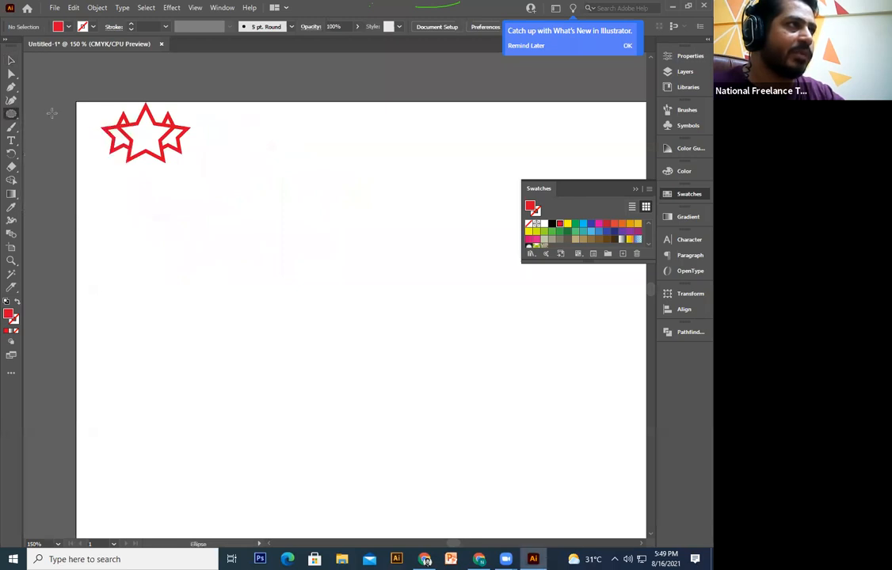
left_click(11, 113)
left_click(42, 114)
mouse_move(147, 243)
left_mouse_down()
mouse_move(283, 378)
mouse_move(243, 339)
left_mouse_up()
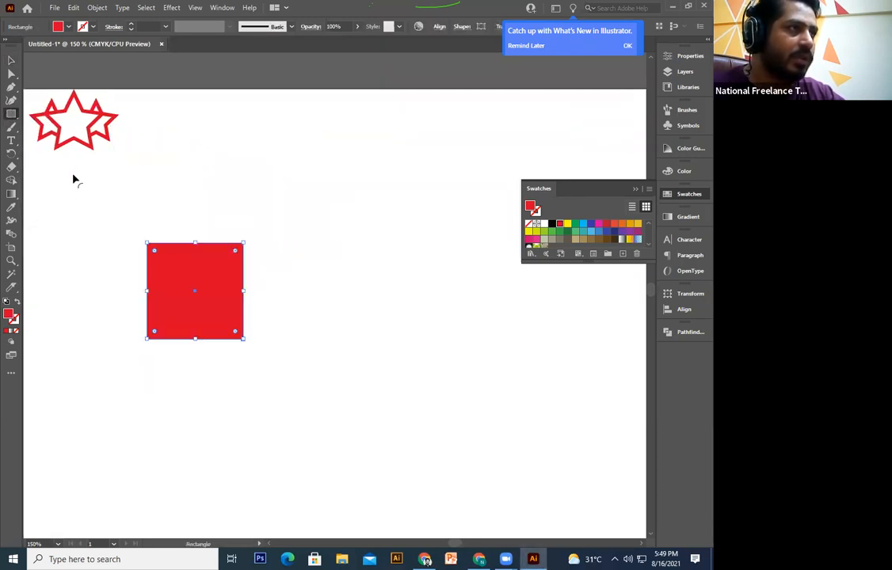
Step: Swap the square's fill and stroke to a red outline and round its corners to 8 pt
left_click(12, 60)
left_click(15, 301)
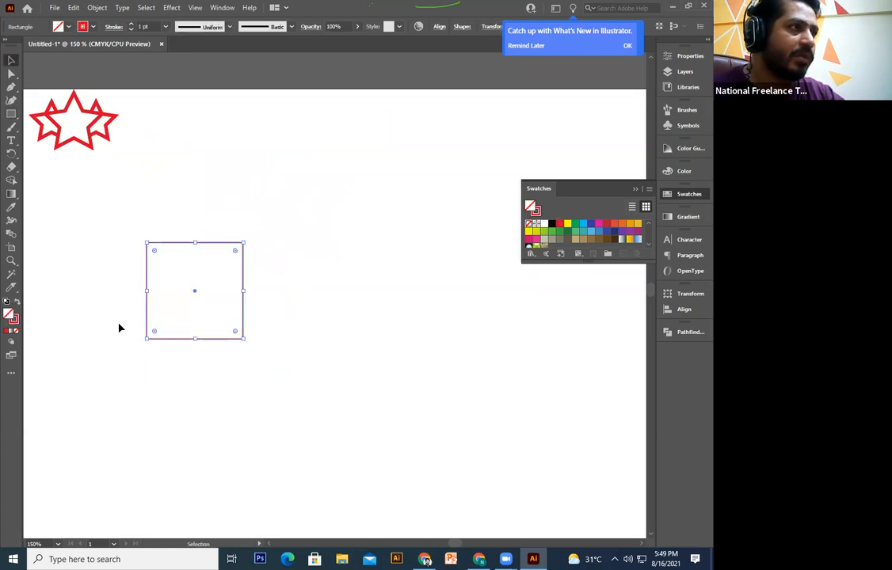
scroll(175, 272, "up", 1)
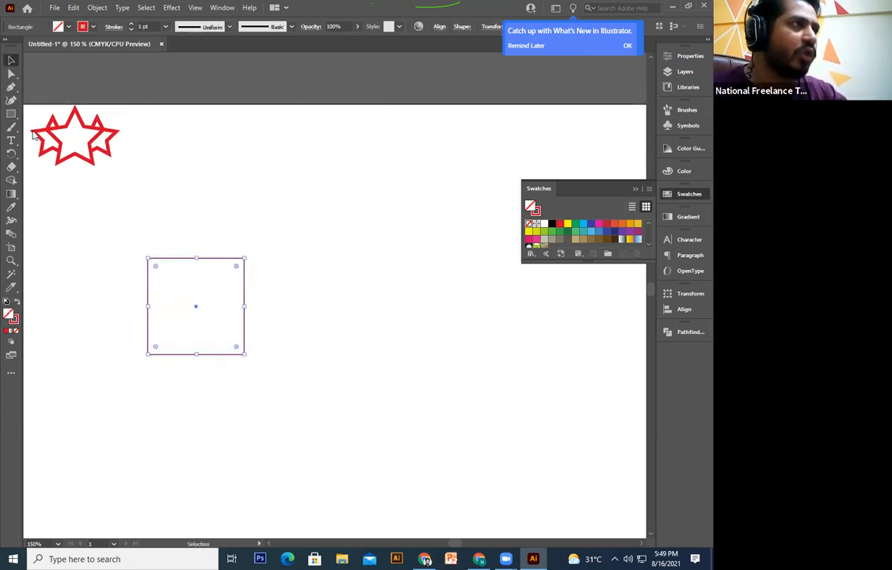
left_click(11, 74)
mouse_move(157, 270)
left_mouse_down()
mouse_move(165, 277)
mouse_move(155, 270)
left_mouse_up()
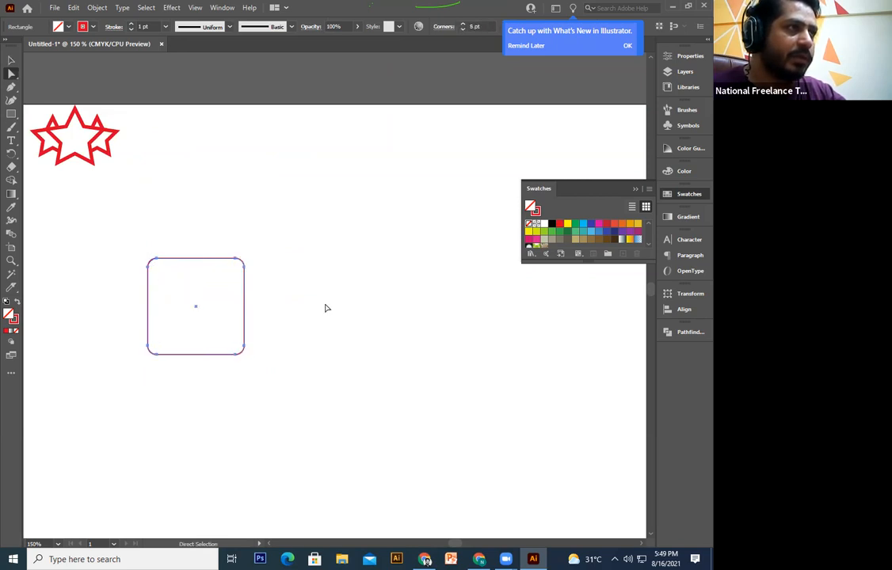
left_click(325, 304)
Step: Draw a 3-point star from the Star dialog to create a large triangle
left_click_drag(10, 115, 53, 152)
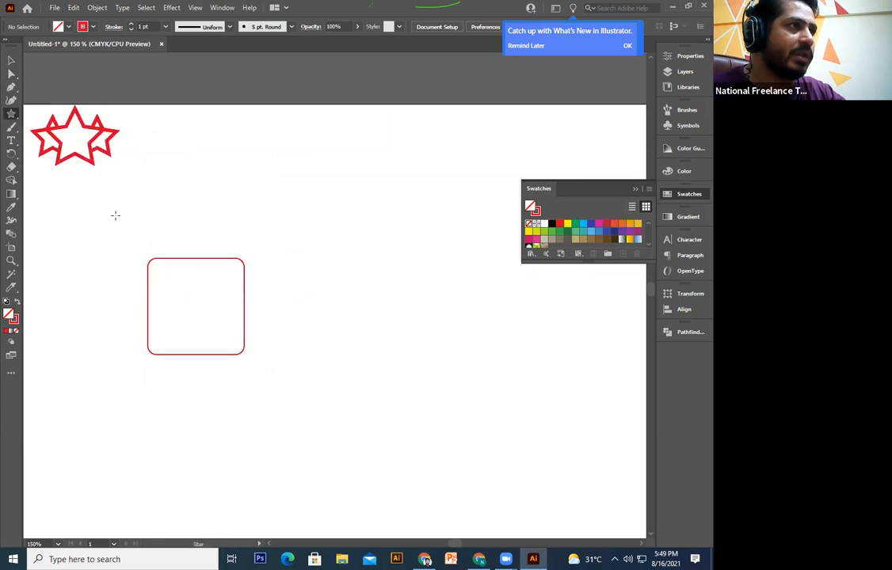
left_click(364, 380)
type("3")
left_click(339, 316)
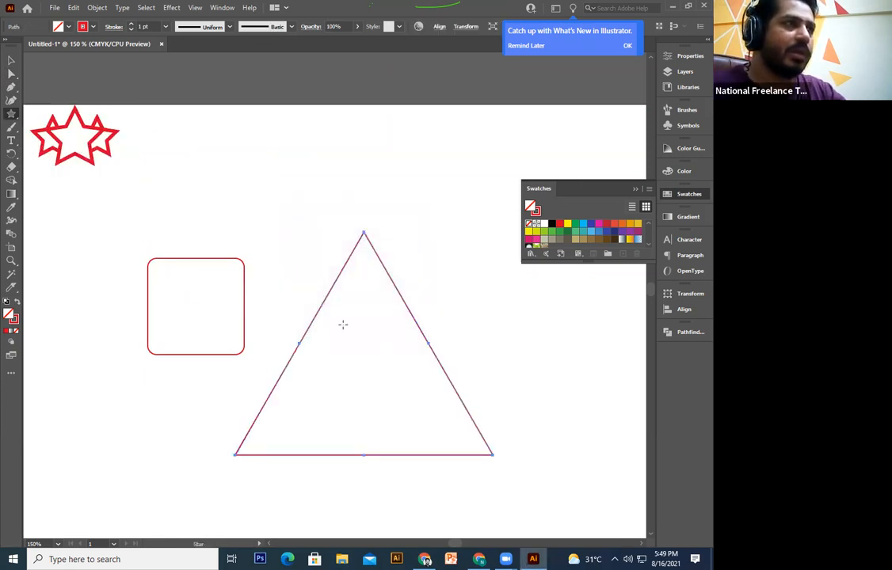
left_click(11, 61)
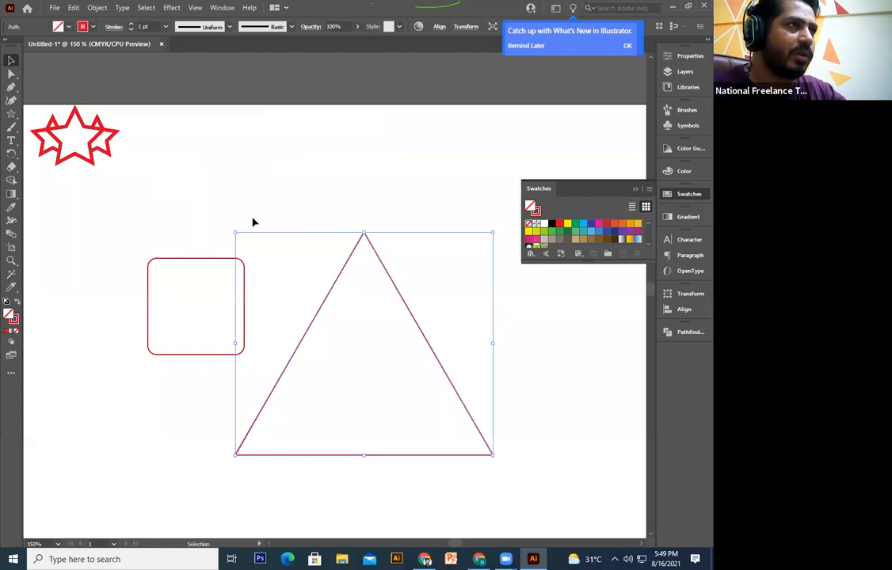
left_click(12, 76)
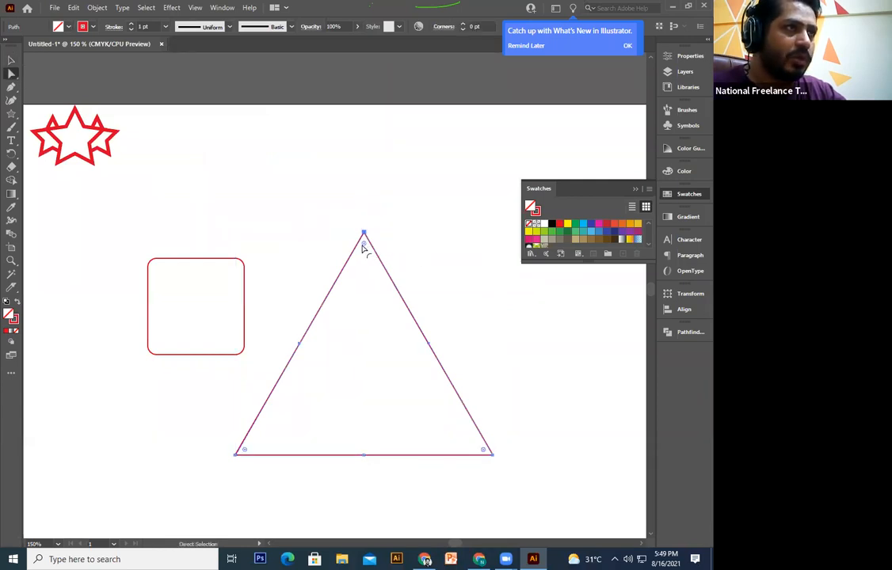
Step: Round the triangle's corners to 7 pt and shrink it about its centre
left_click_drag(365, 250, 364, 252)
left_click(12, 60)
left_click(412, 316)
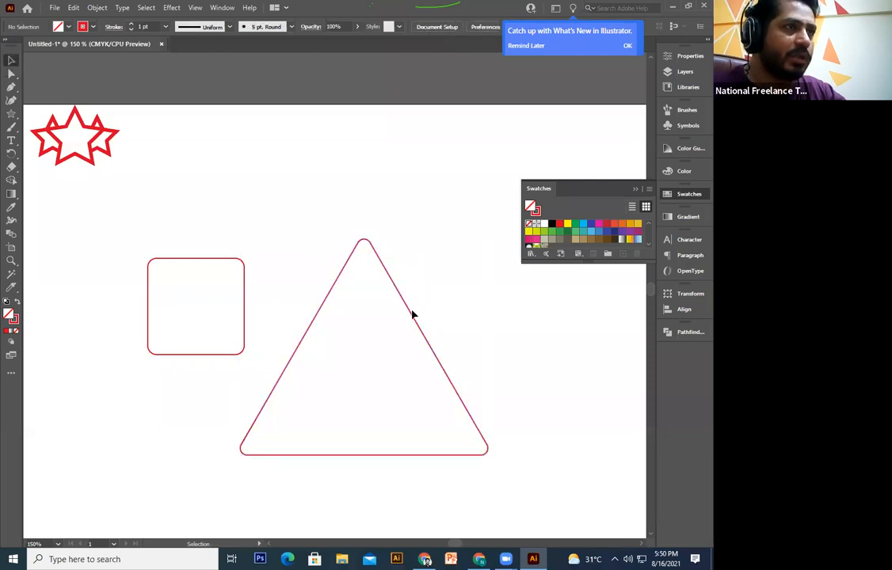
left_click(413, 316)
left_click_drag(486, 239, 461, 298)
left_click(400, 370)
Step: Move the triangle onto the rounded square, then shrink and widen it to fit as a roof
left_click_drag(404, 369, 237, 249)
left_click_drag(255, 180, 240, 192)
left_click_drag(226, 237, 253, 234)
left_click_drag(154, 235, 137, 237)
Step: Check the roof and square alignment, then draw a narrow door rectangle inside the house
left_click_drag(303, 211, 193, 373)
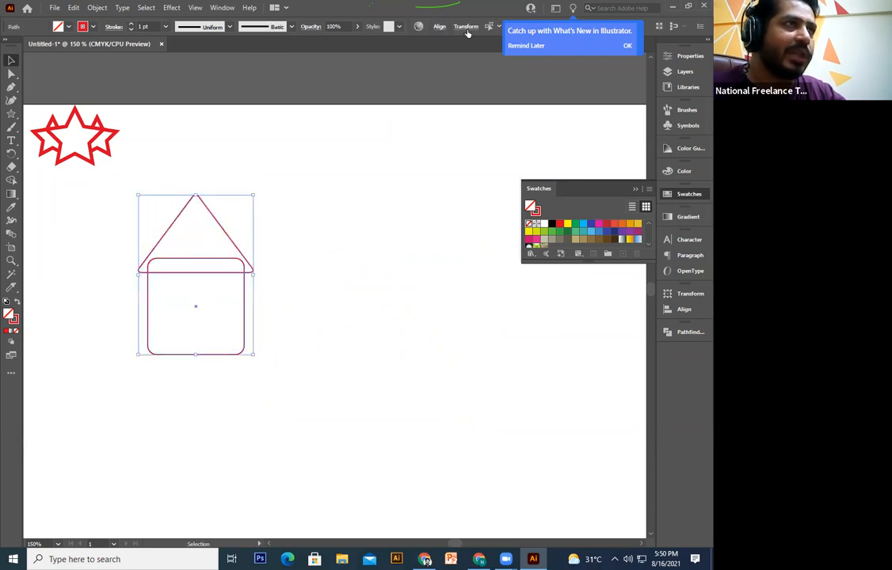
left_click(440, 29)
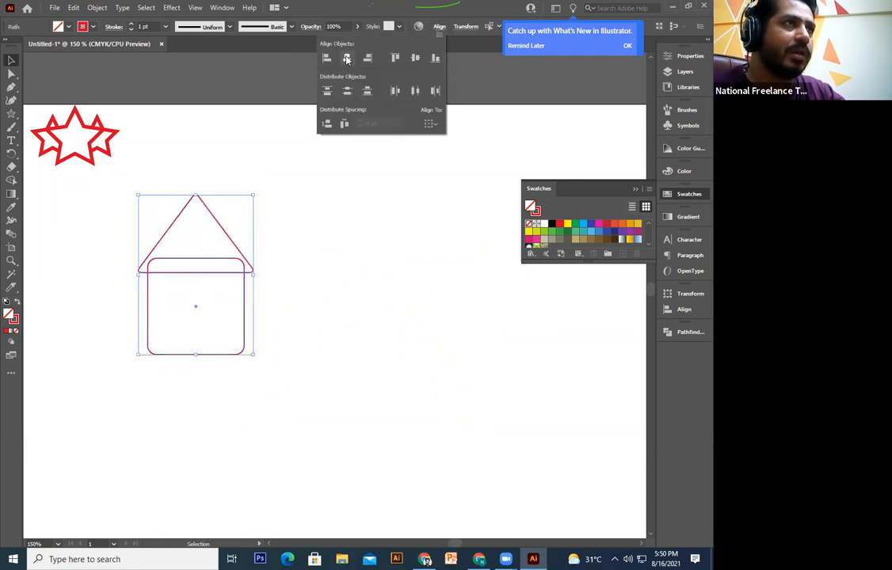
left_click(385, 322)
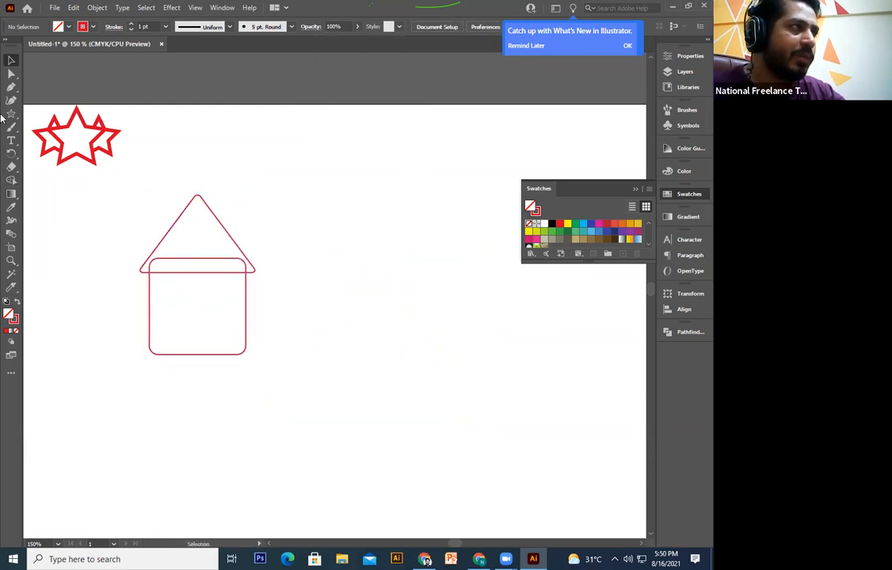
left_click_drag(14, 114, 43, 114)
left_click_drag(185, 354, 217, 299)
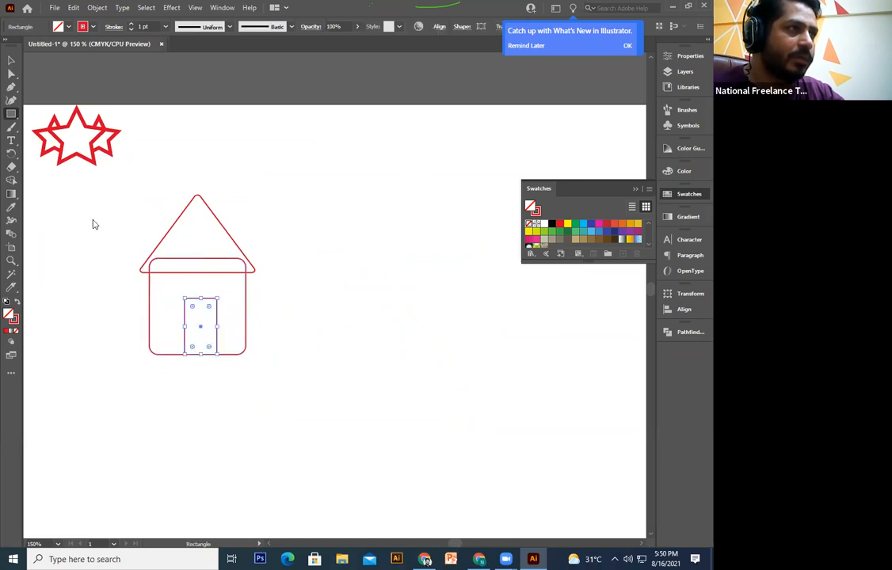
Step: Centre the door horizontally in the house with Horizontal Align Center
left_click(12, 60)
left_click(364, 386)
left_click_drag(309, 341, 364, 347)
left_click_drag(343, 195, 201, 417)
left_click(439, 27)
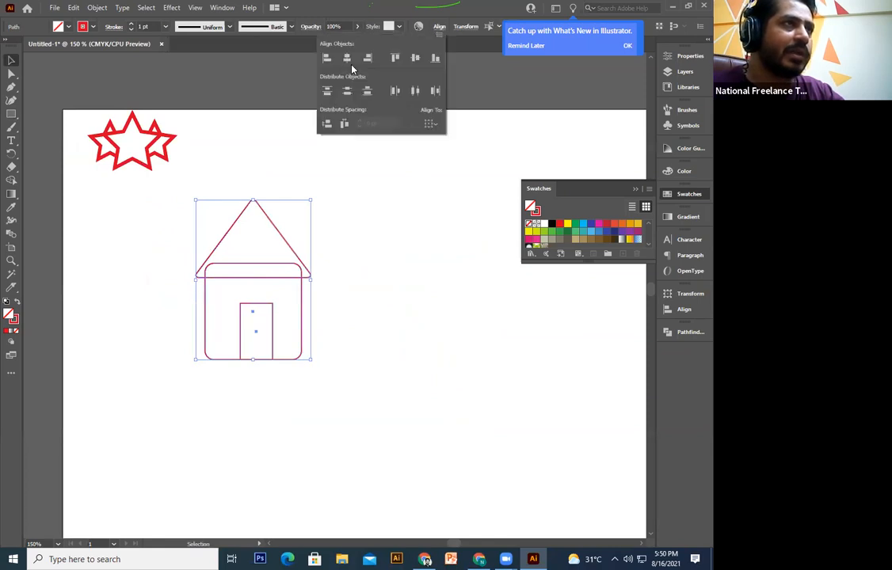
left_click(346, 62)
left_click(382, 364)
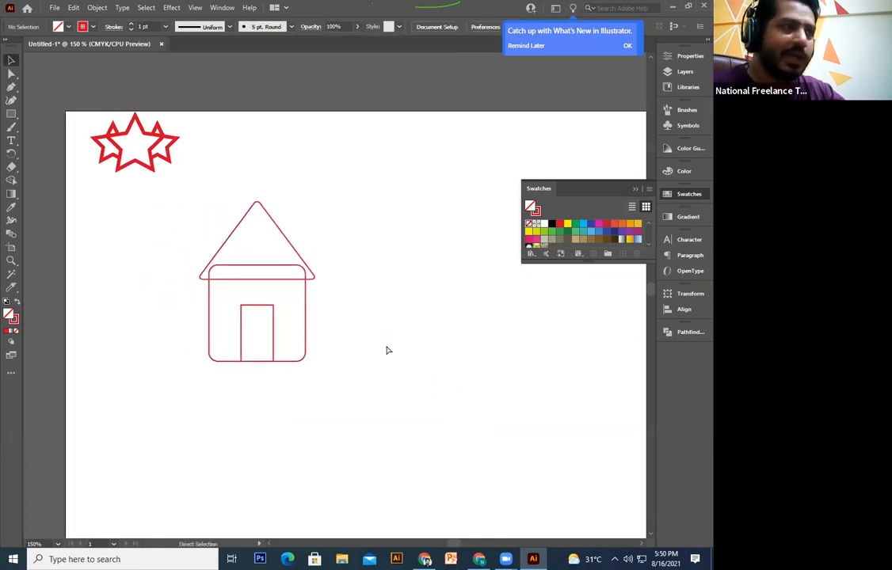
Step: Zoom in, test-move the roof and door, then undo both moves and reselect the house shapes
key("ctrl+=")
left_click_drag(344, 316, 345, 325)
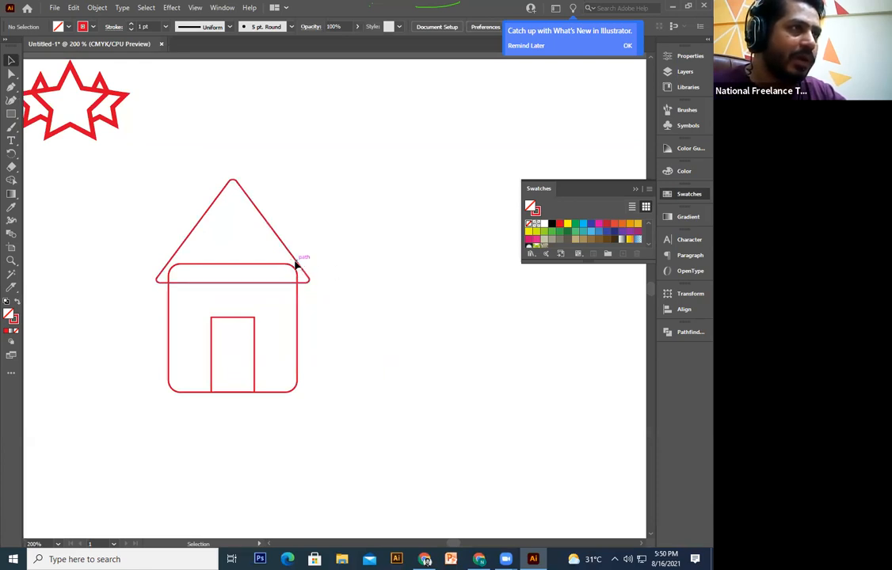
left_click_drag(294, 261, 358, 221)
left_click(295, 405)
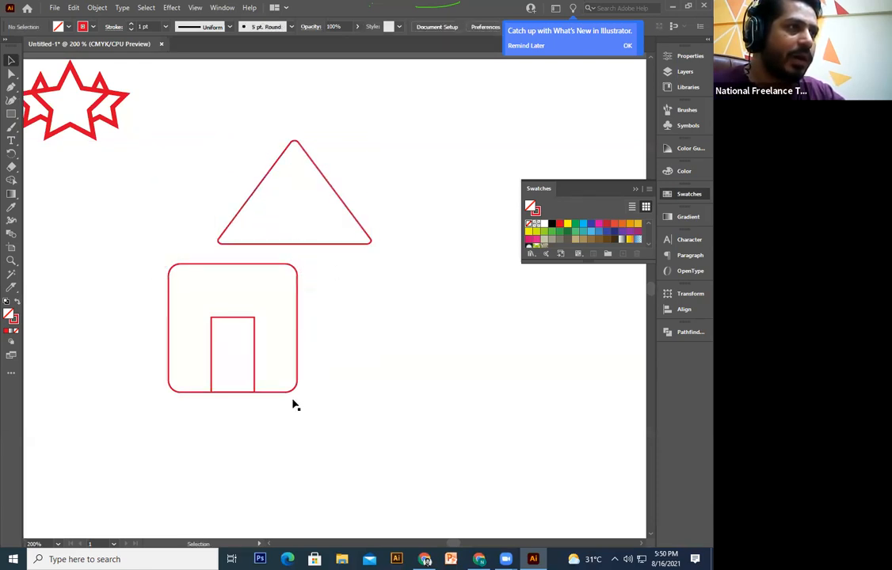
left_click_drag(254, 382, 276, 495)
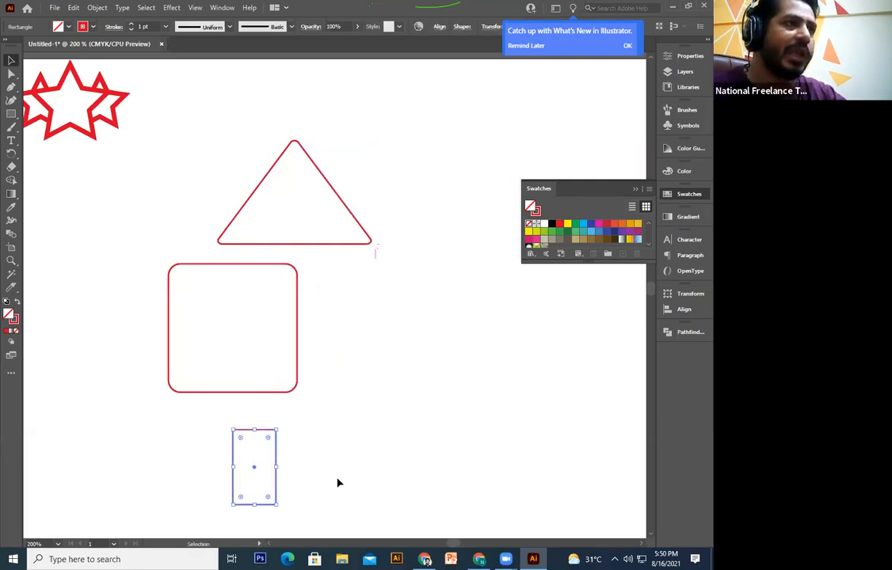
key("ctrl+z")
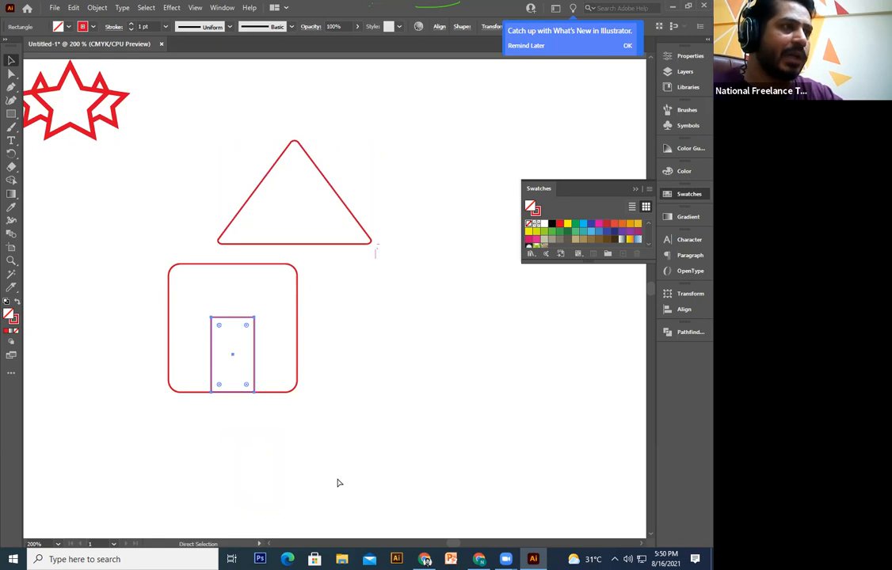
key("ctrl+z")
left_click_drag(342, 179, 281, 361)
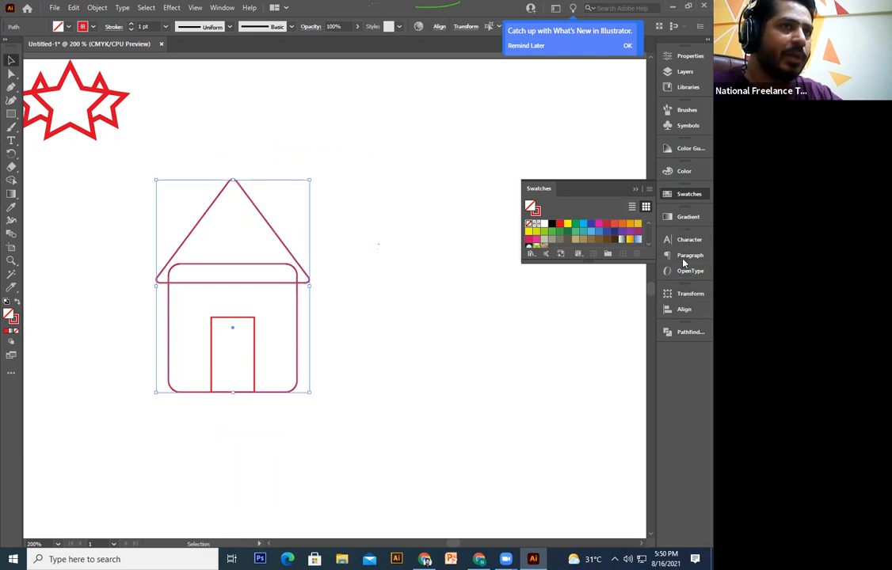
Step: Unite the roof and body into one house outline in Pathfinder
left_click(689, 332)
left_click(540, 357)
left_click(332, 400)
scroll(337, 466, "up", 2)
scroll(337, 467, "down", 1)
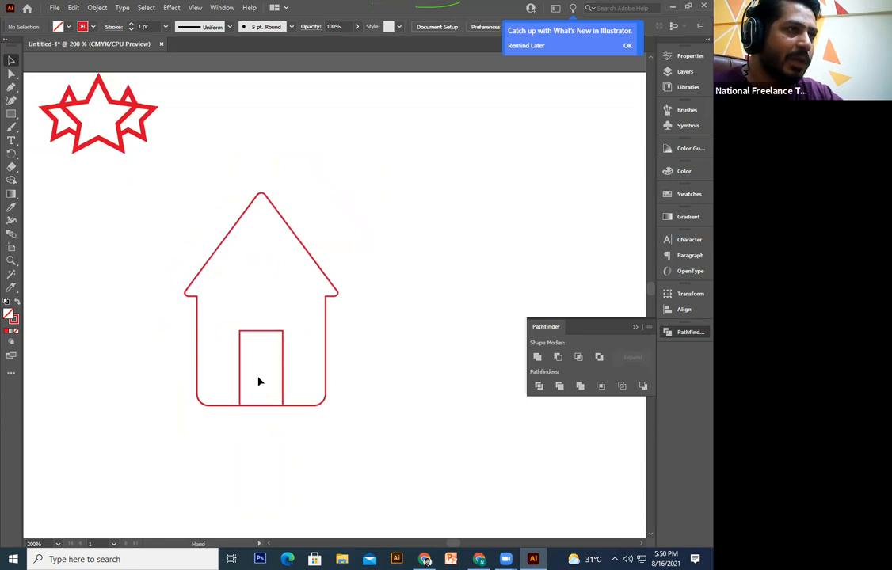
Step: Divide the house with the door and delete the bottom strip so the door opens at the base
left_click(282, 364)
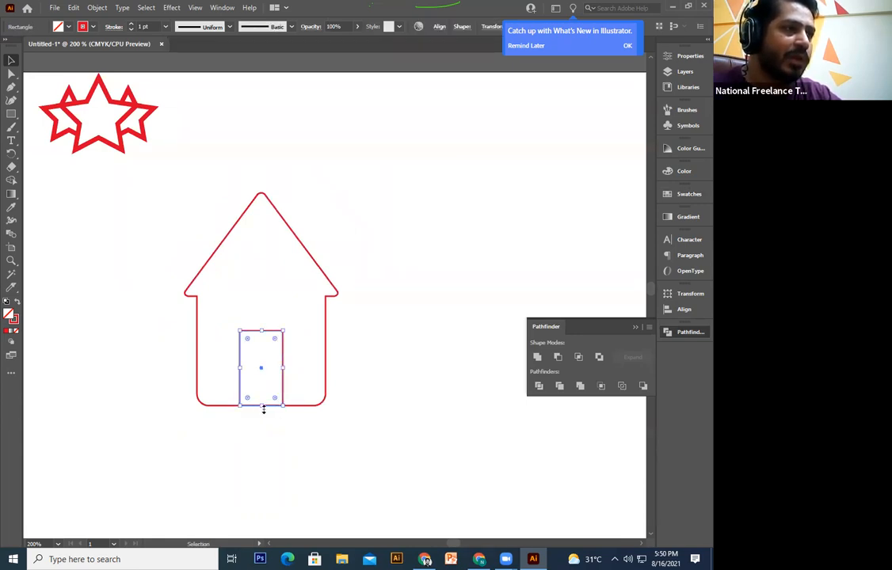
left_click_drag(385, 255, 163, 478)
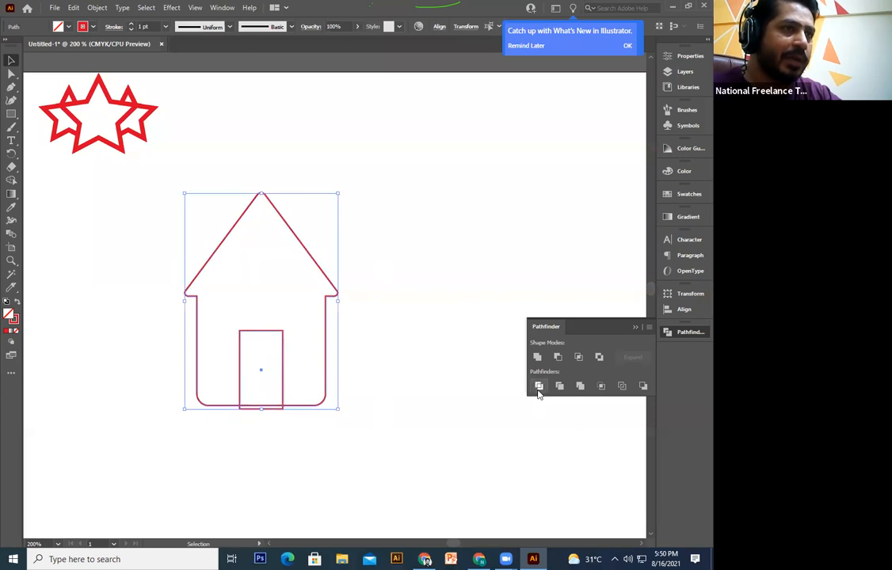
left_click(538, 387)
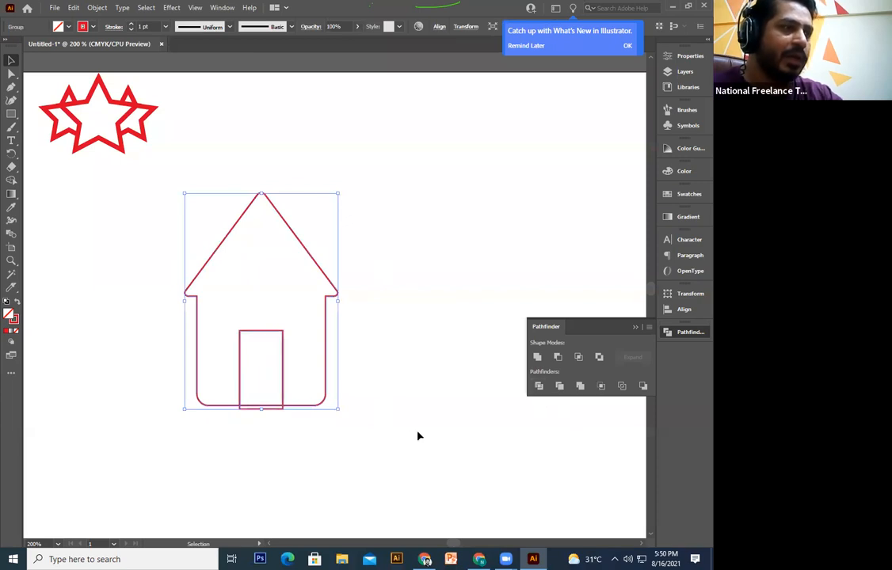
double_click(281, 343)
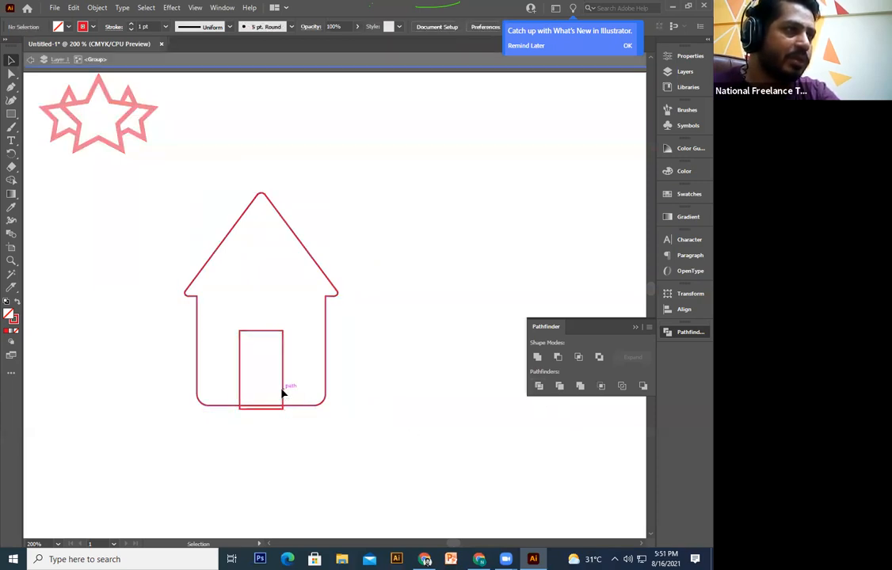
left_click(282, 389)
key("Delete")
key("ctrl+z")
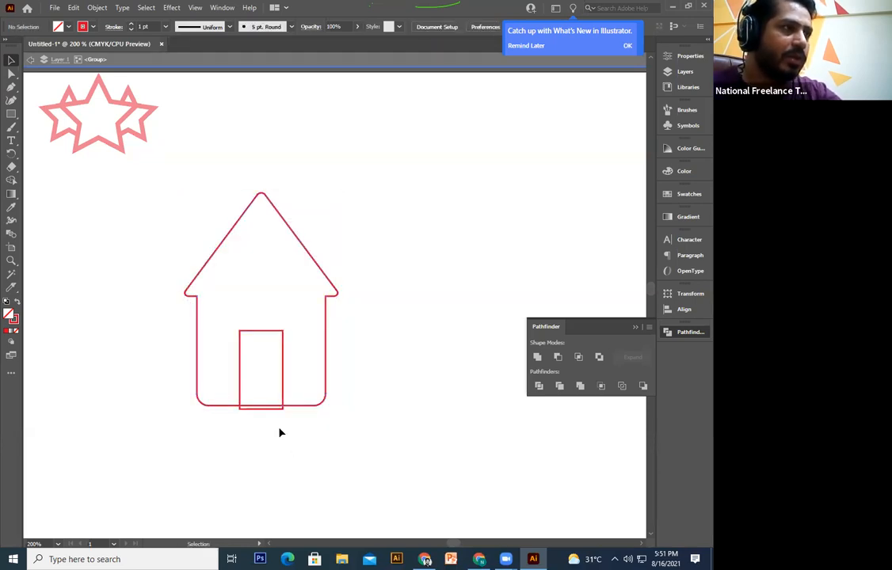
left_click(277, 408)
key("Delete")
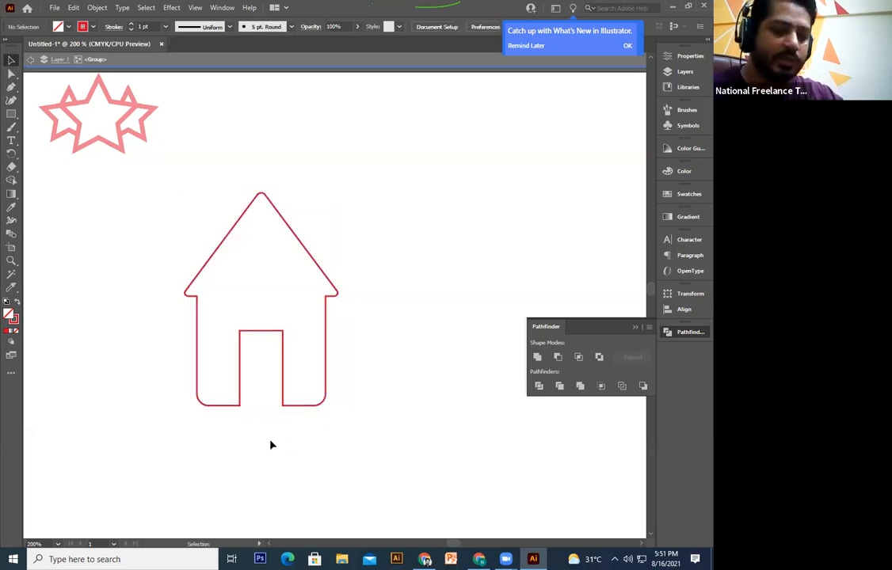
Step: Exit isolation mode and pan the view down slightly
double_click(271, 446)
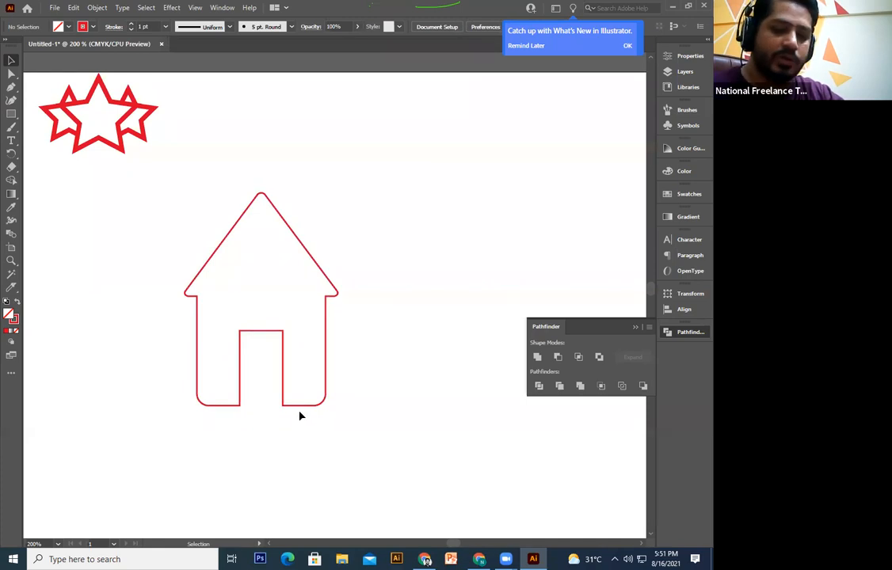
key("space")
left_click_drag(331, 369, 325, 295)
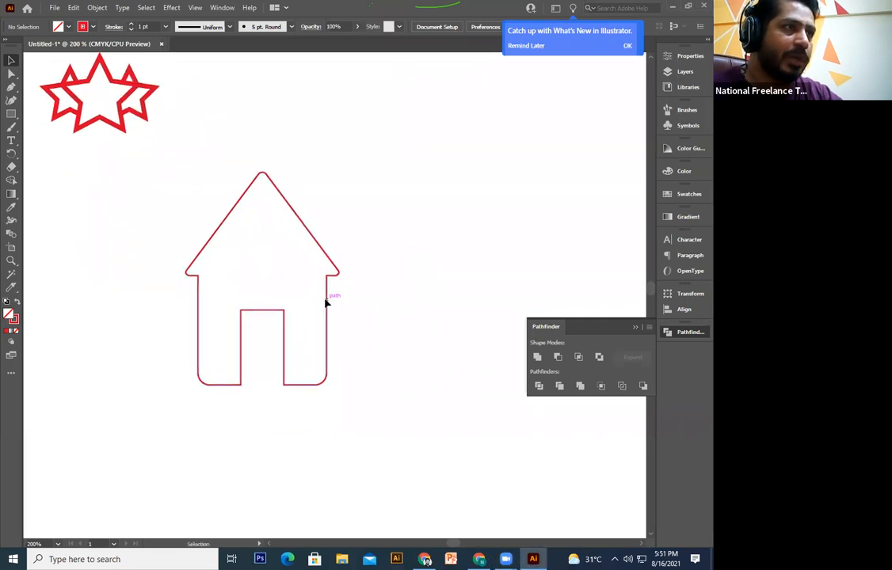
Step: Make the house a solid teal fill with no outline
left_click(326, 299)
left_click(683, 172)
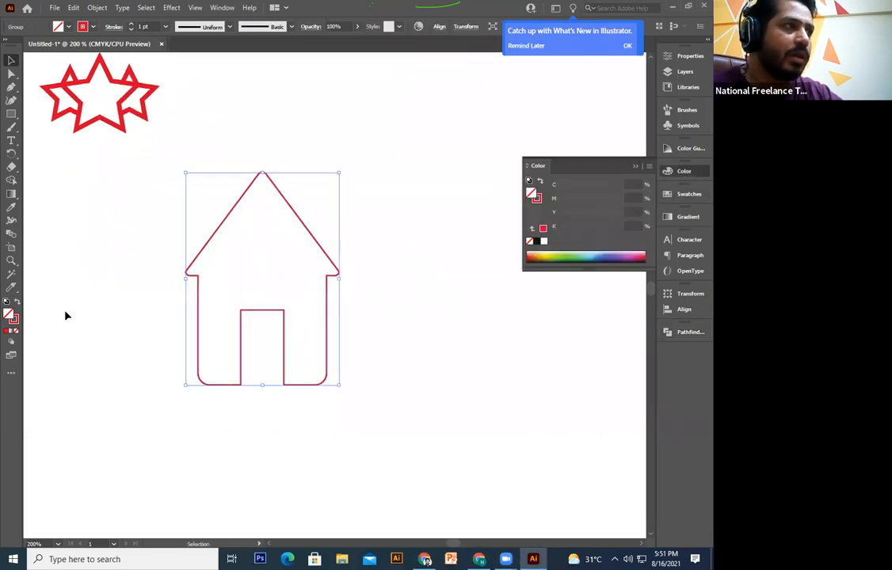
left_click(6, 302)
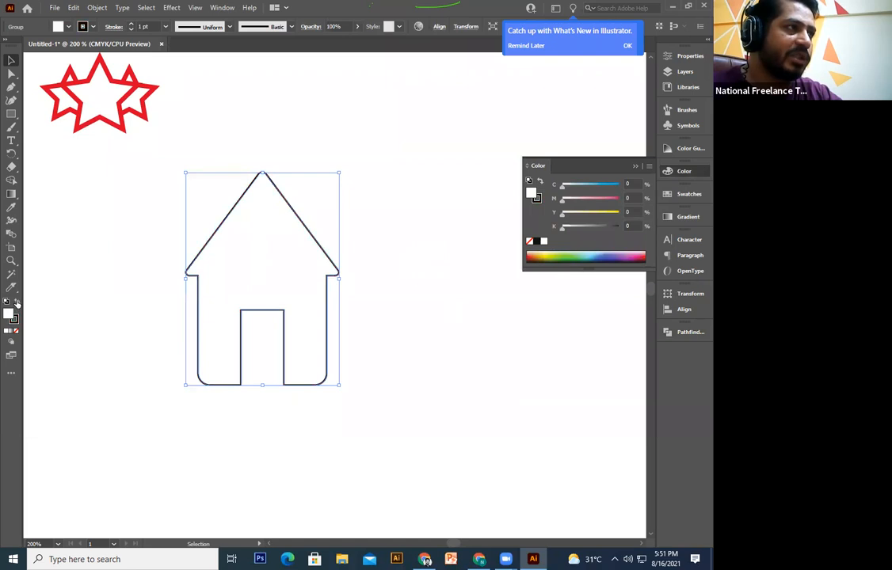
left_click(17, 303)
scroll(265, 312, "up", 3)
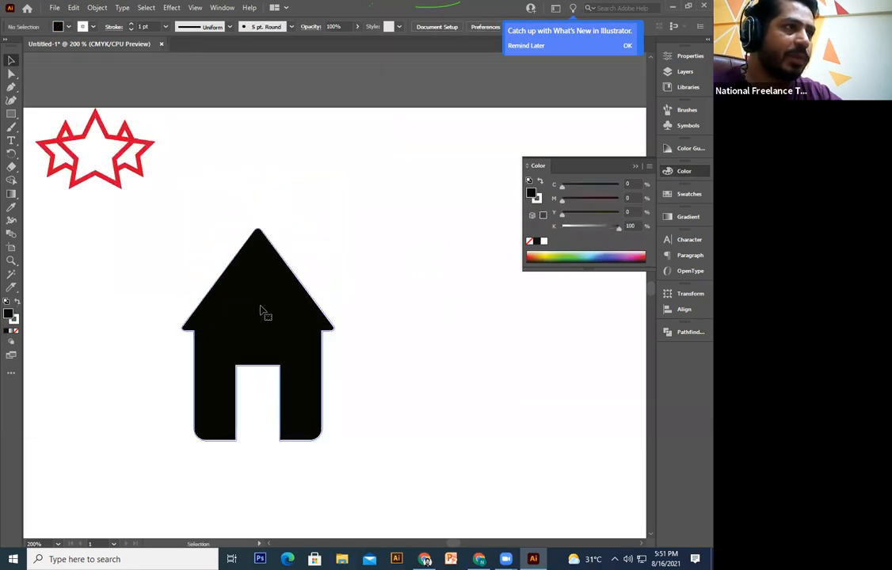
left_click(14, 334)
left_click_drag(626, 252, 589, 253)
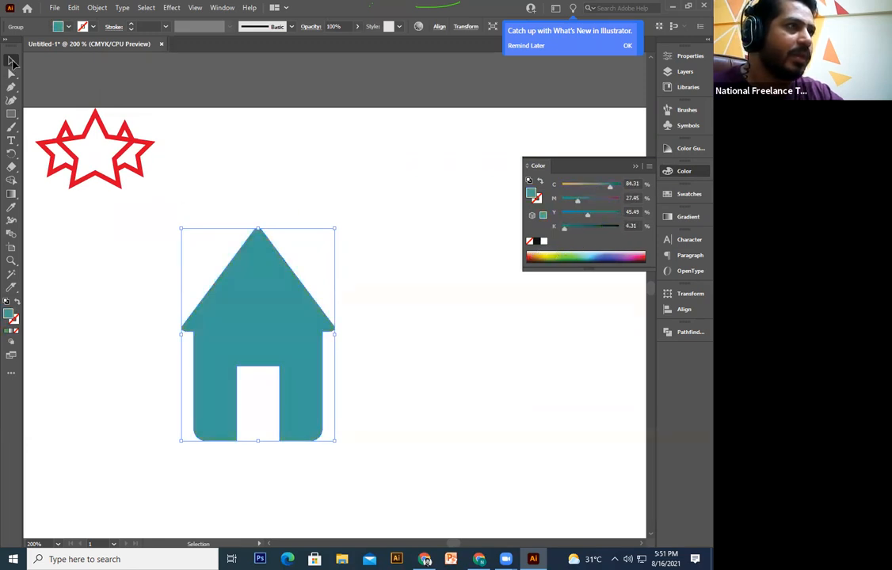
Step: Shrink the house and move it up beside the star
left_click_drag(336, 228, 304, 269)
left_click(354, 297)
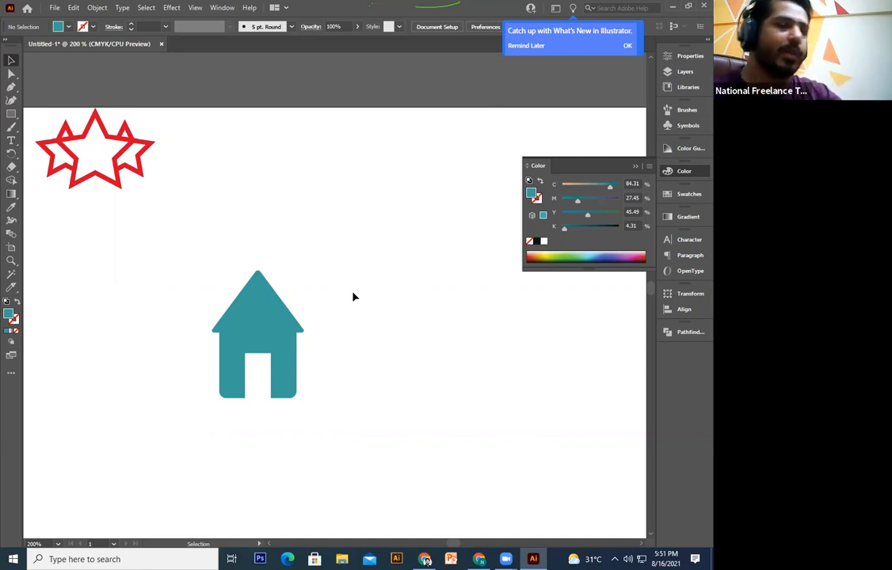
left_click_drag(290, 396, 236, 183)
Step: Shrink the house further and draw a wide teal ellipse below the star and house
left_click(280, 231)
left_click_drag(211, 151, 193, 141)
left_click(49, 187)
left_click(11, 116)
left_click(61, 128)
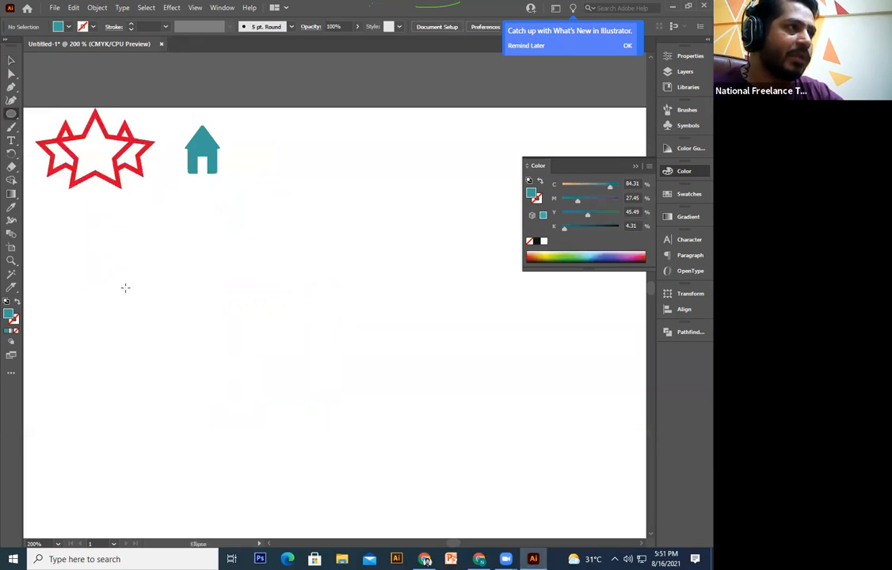
left_click_drag(116, 282, 383, 389)
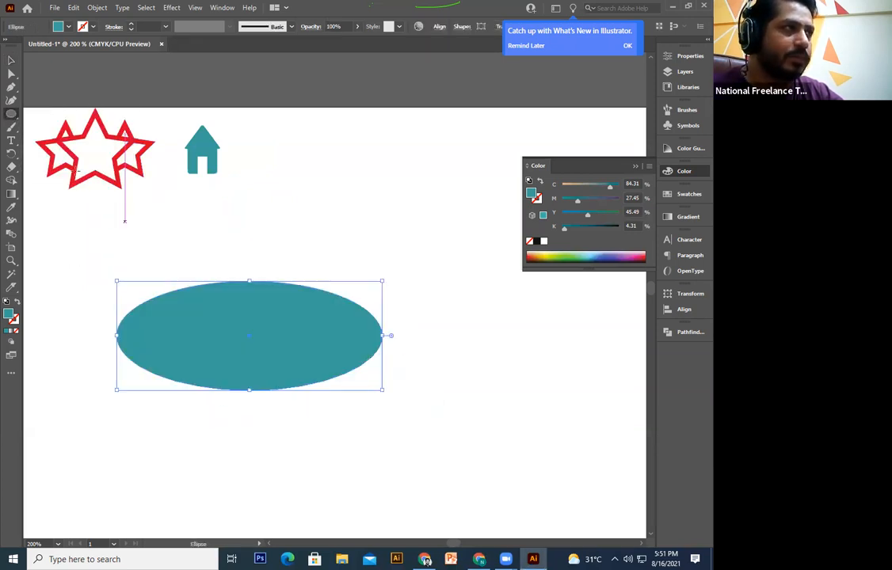
Step: Draw a triangular tail with the Pen tool, starting inside the ellipse and pointing below it
left_click(11, 87)
key("space")
left_click_drag(321, 231, 329, 222)
left_click(317, 357)
left_click(380, 423)
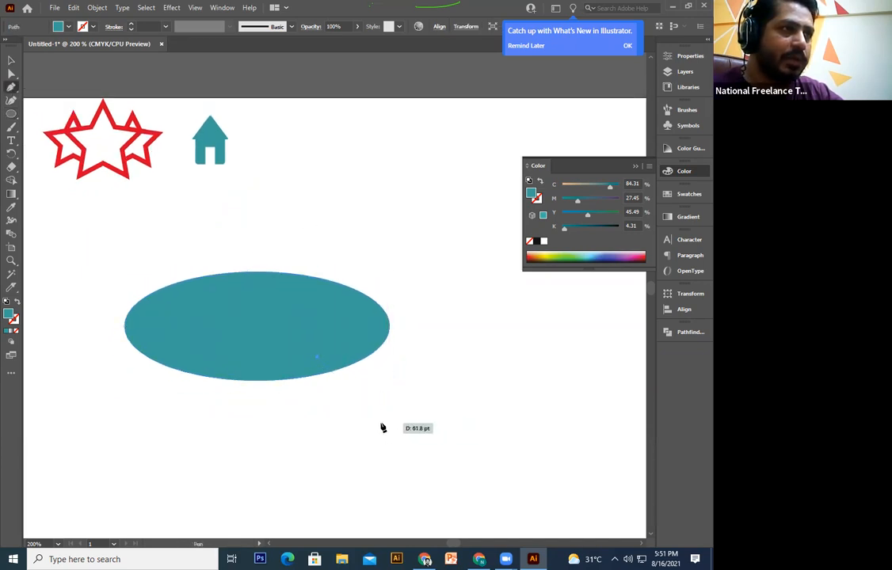
left_click(365, 320)
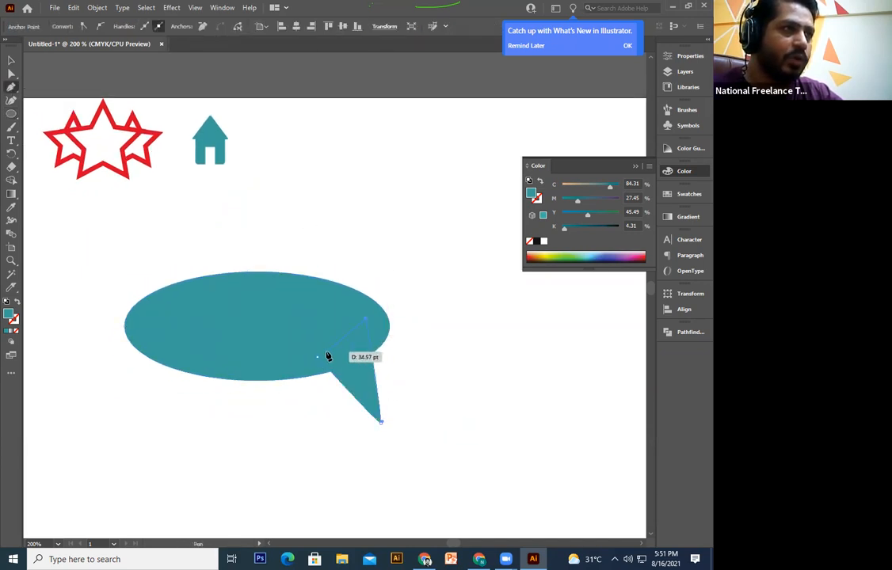
left_click(318, 361)
Step: Rotate the tail triangle so it angles down and to the right
left_click(11, 59)
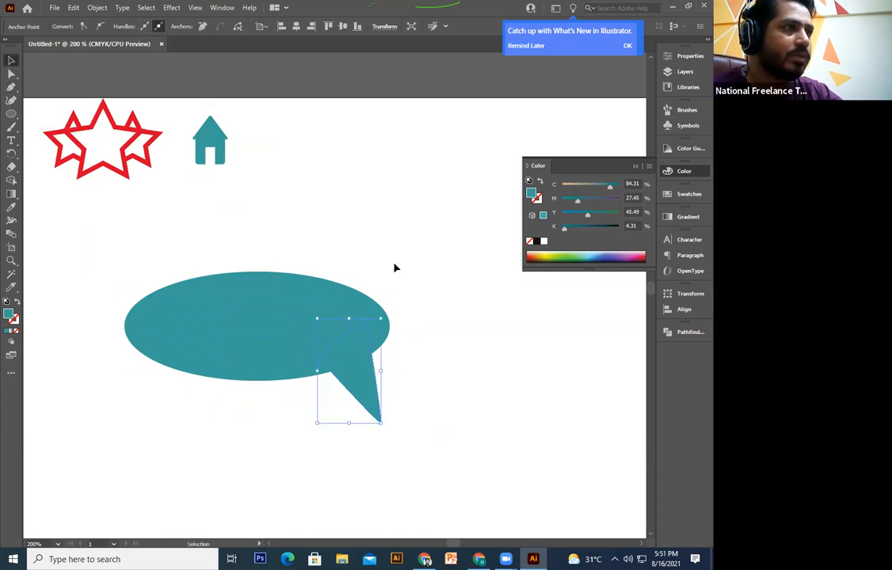
left_click(396, 266)
left_click(340, 348)
left_click(406, 402)
left_click(361, 395)
left_click_drag(386, 424, 368, 373)
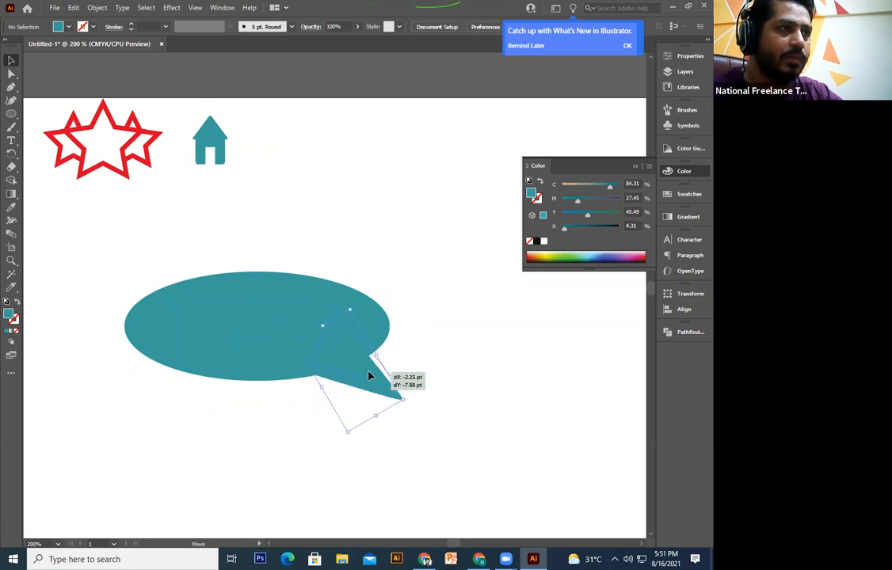
Step: Unite the ellipse and tail into one speech bubble in Pathfinder
left_click(368, 353)
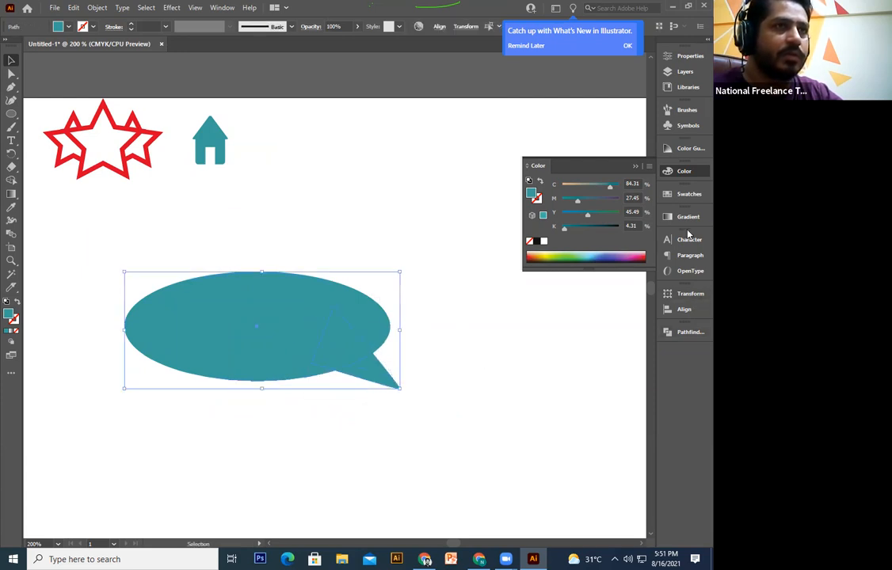
left_click(691, 332)
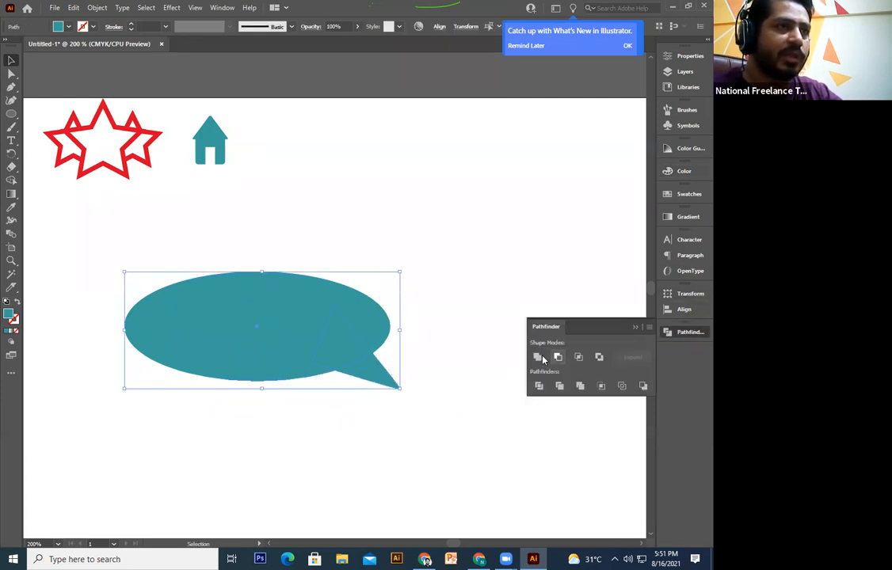
left_click(376, 435)
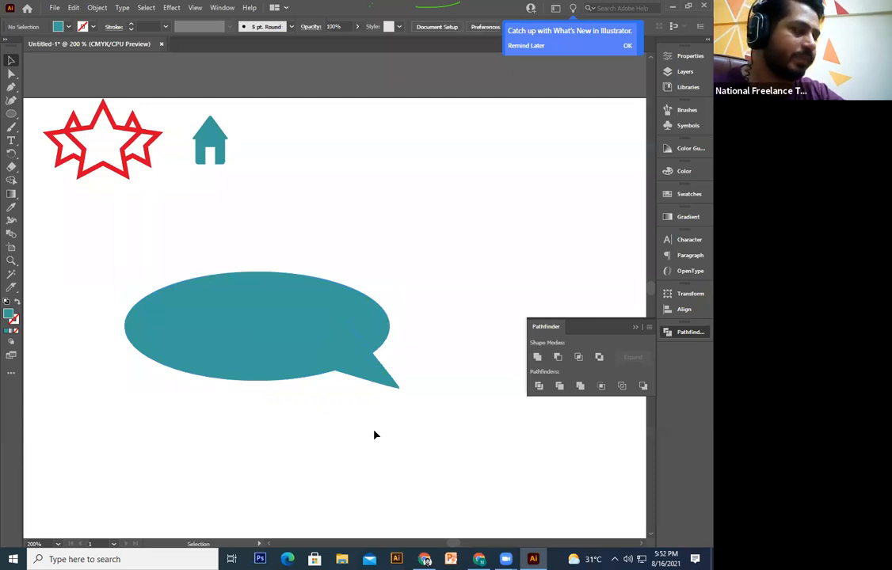
Step: Narrow the speech bubble from its right side and move it to the right
key("space")
left_click_drag(384, 408, 397, 388)
left_click(361, 347)
left_click_drag(391, 315, 296, 321)
left_click(344, 399)
left_click_drag(344, 399, 385, 395)
left_click(315, 353)
left_click_drag(281, 328, 457, 324)
left_click(442, 402)
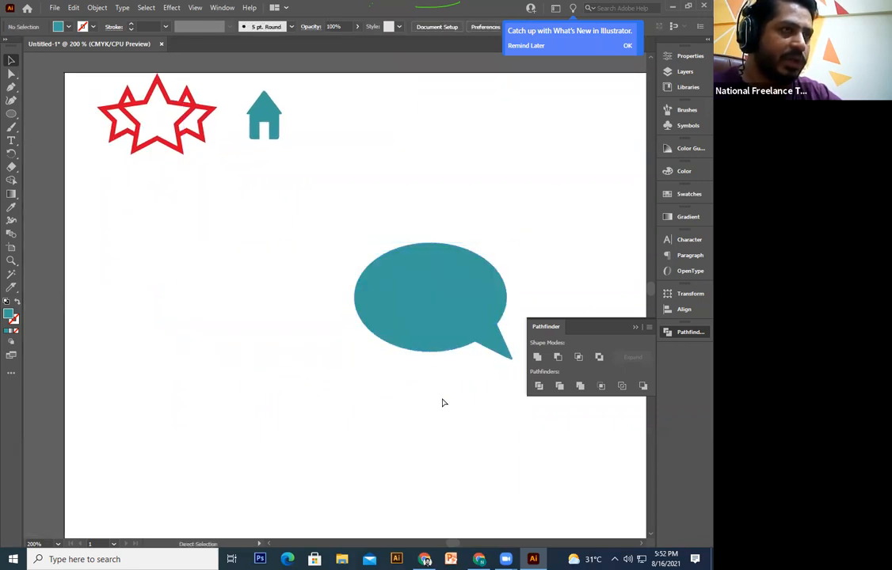
Step: Alt-drag an overlapping copy of the bubble to the left and reflect it vertically
left_click(438, 318)
left_click_drag(438, 319, 362, 302)
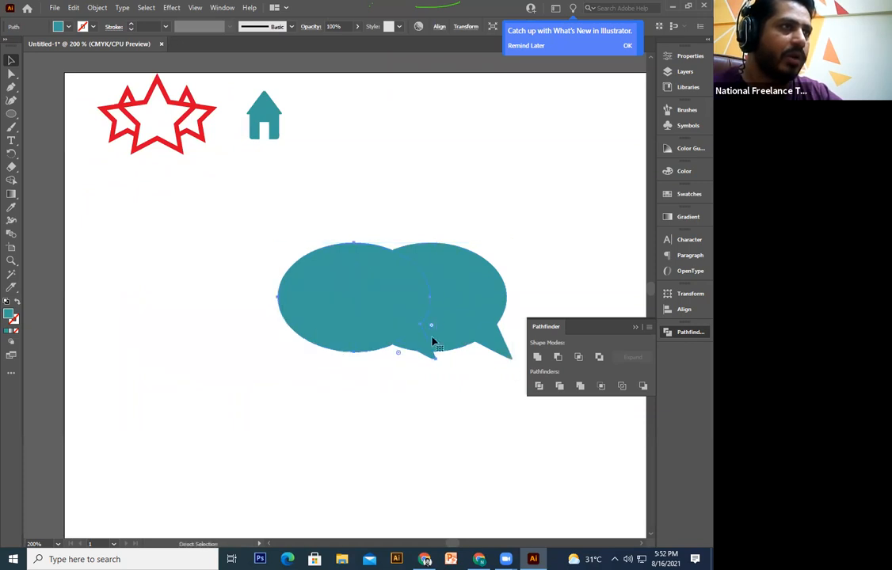
right_click(353, 281)
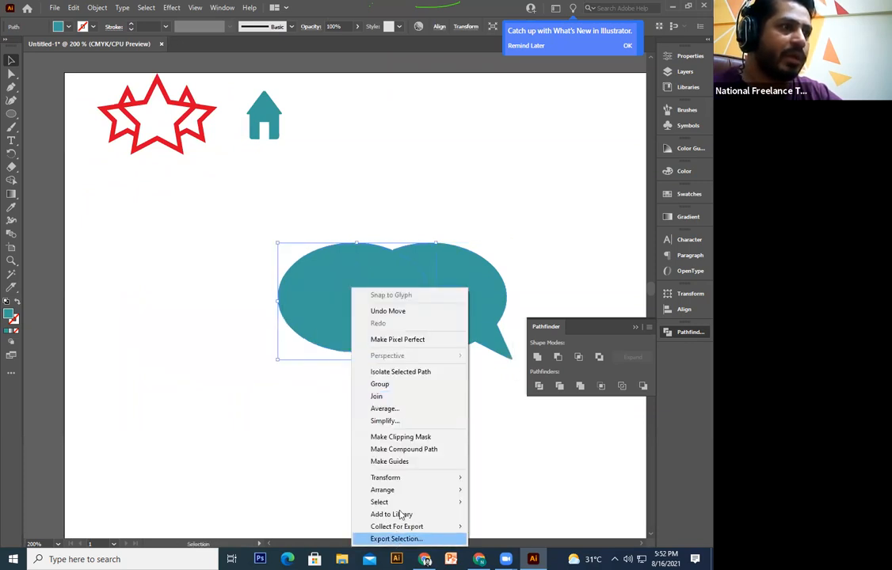
mouse_move(408, 480)
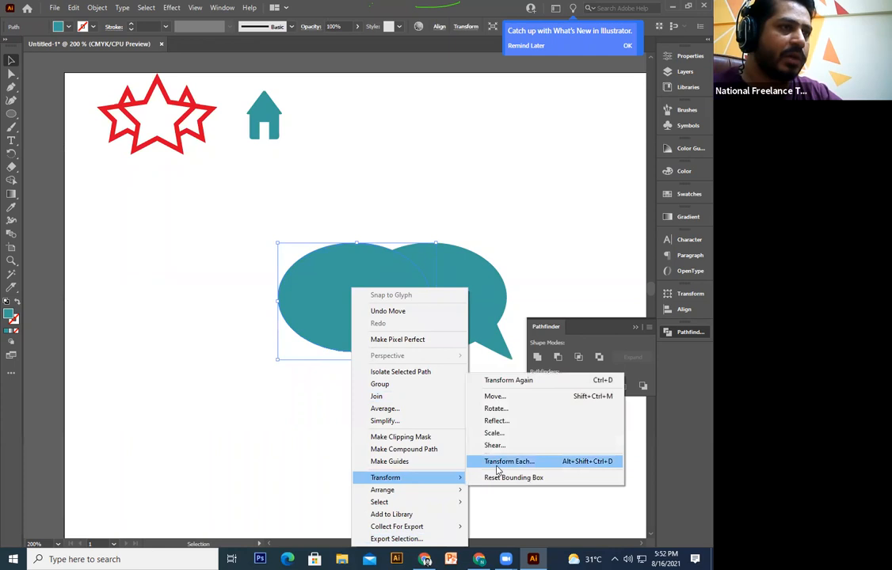
left_click(496, 421)
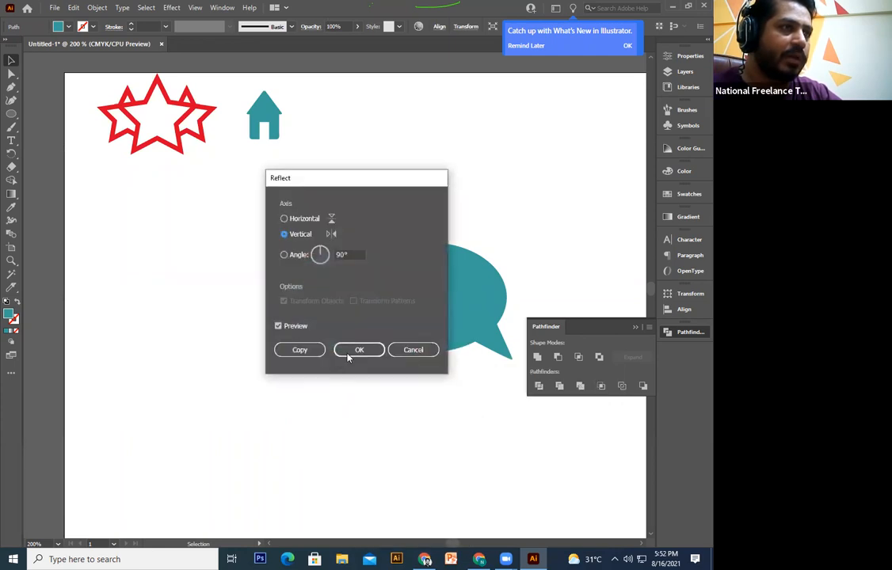
key("Return")
Step: Reposition the mirrored copy down and left, shrinking it from its corner
left_click_drag(369, 304, 365, 337)
mouse_move(366, 342)
left_mouse_down()
mouse_move(344, 342)
mouse_move(354, 341)
left_mouse_up()
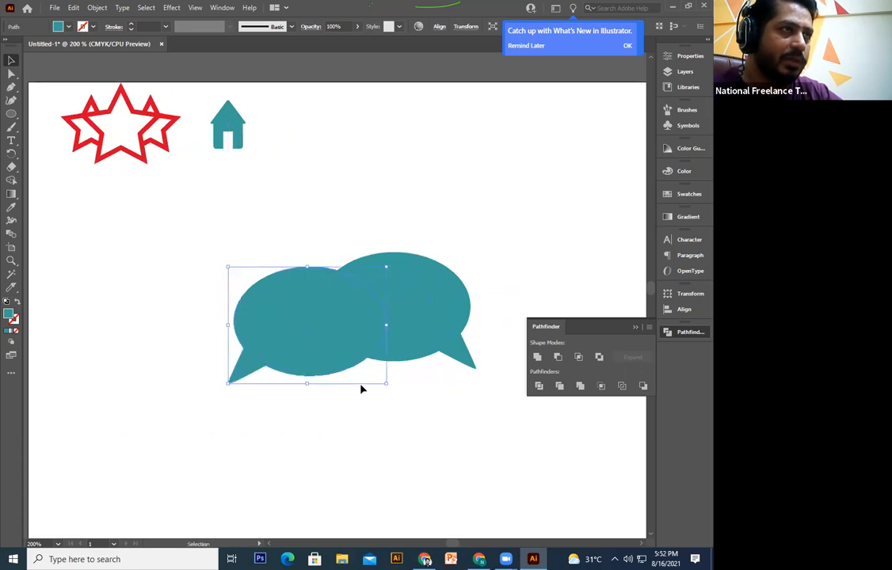
left_click_drag(226, 264, 243, 279)
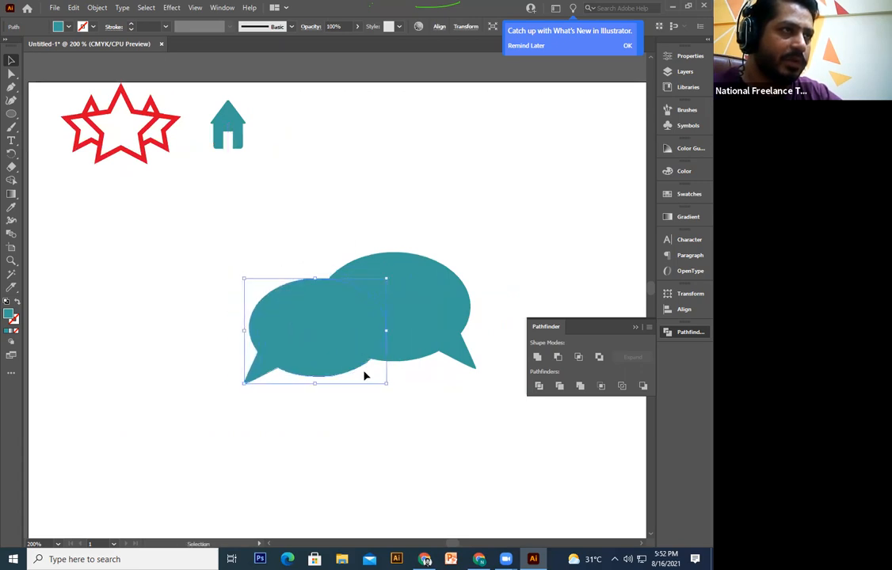
mouse_move(354, 373)
left_mouse_down()
mouse_move(362, 383)
mouse_move(351, 375)
left_mouse_up()
Step: Give the left bubble a black outline and no fill
key("a")
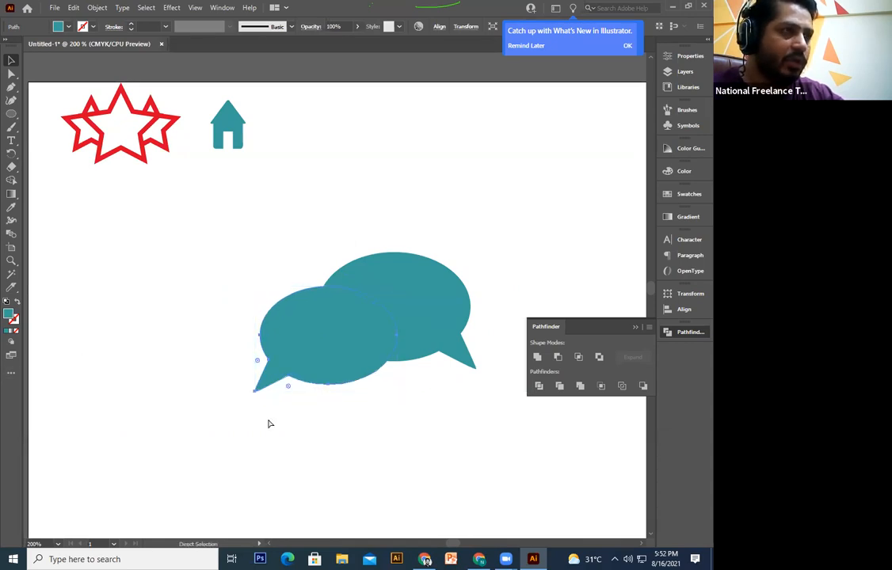
left_click(18, 305)
key("v")
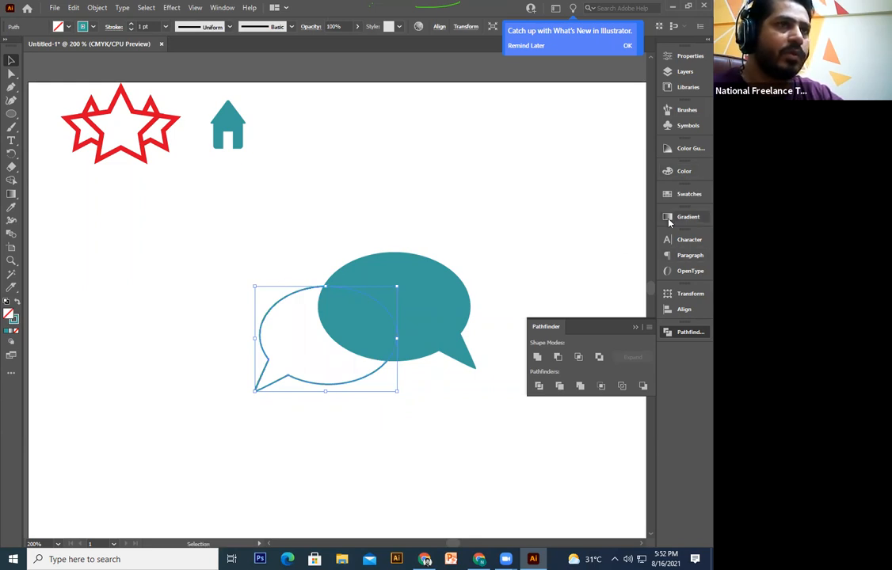
left_click(683, 172)
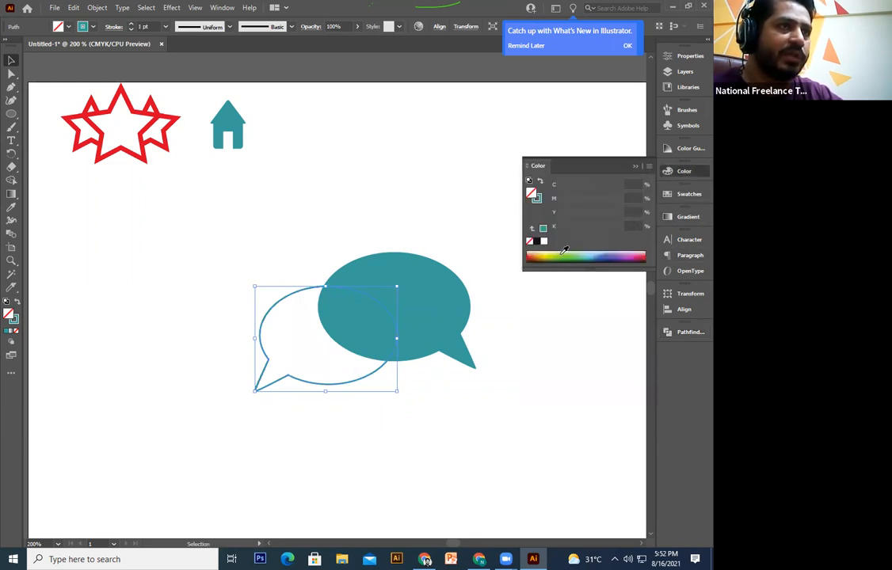
left_click(537, 242)
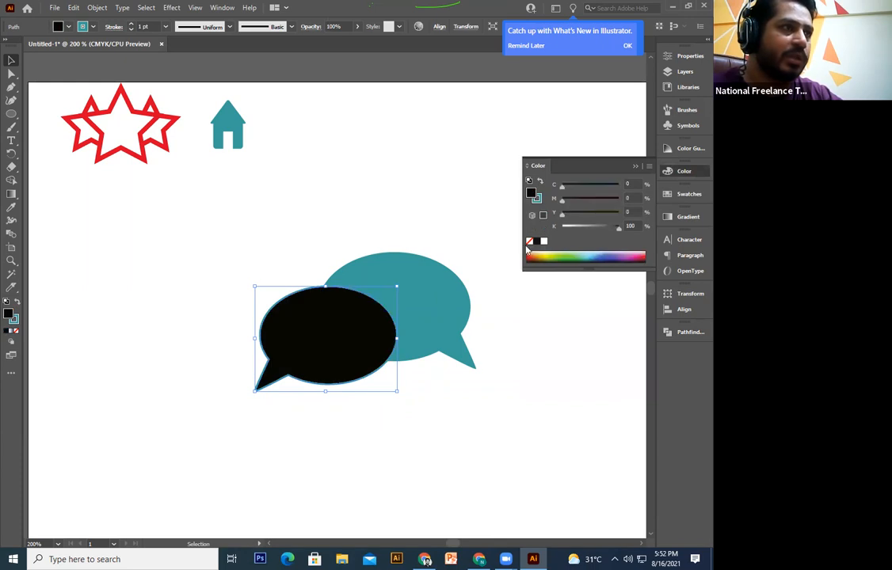
left_click(16, 303)
key("slash")
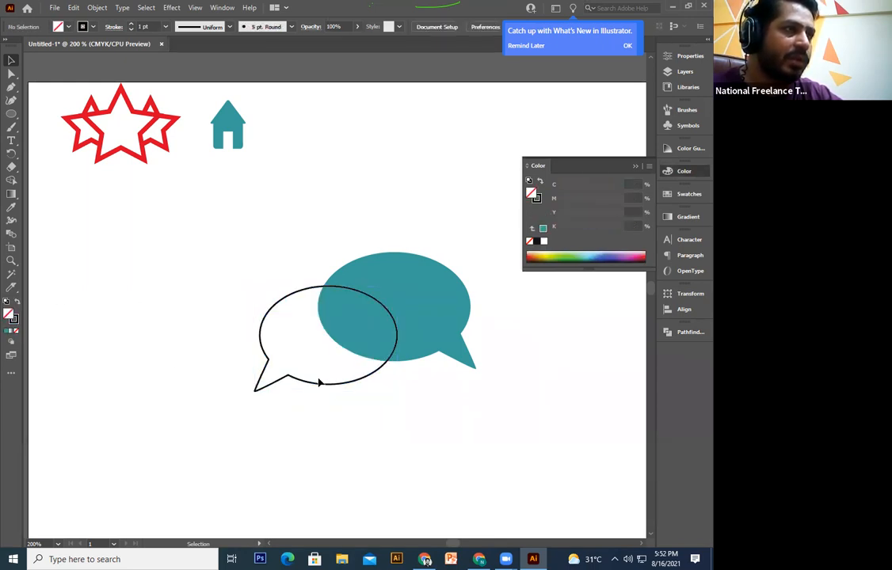
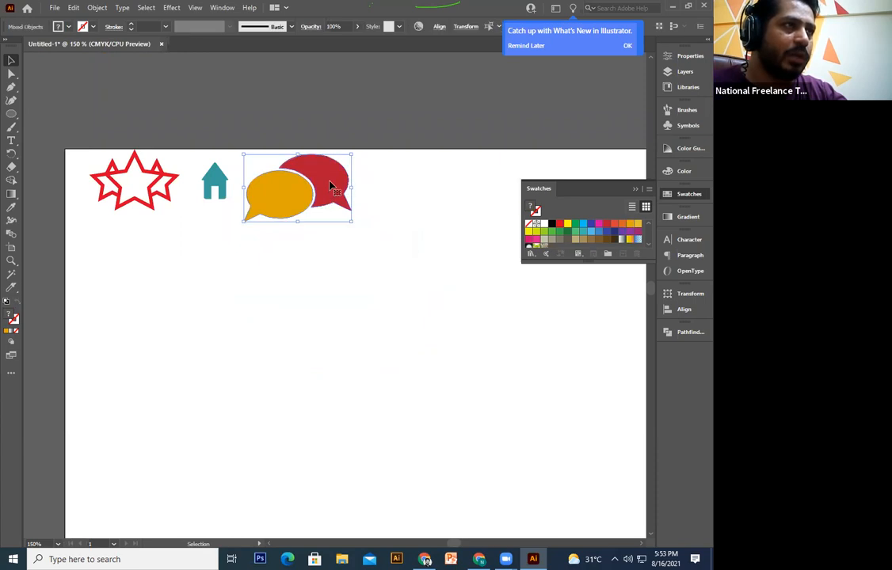
Step: Nudge the speech bubbles right and down, then enlarge the teal house icon from its corner
left_click(393, 159)
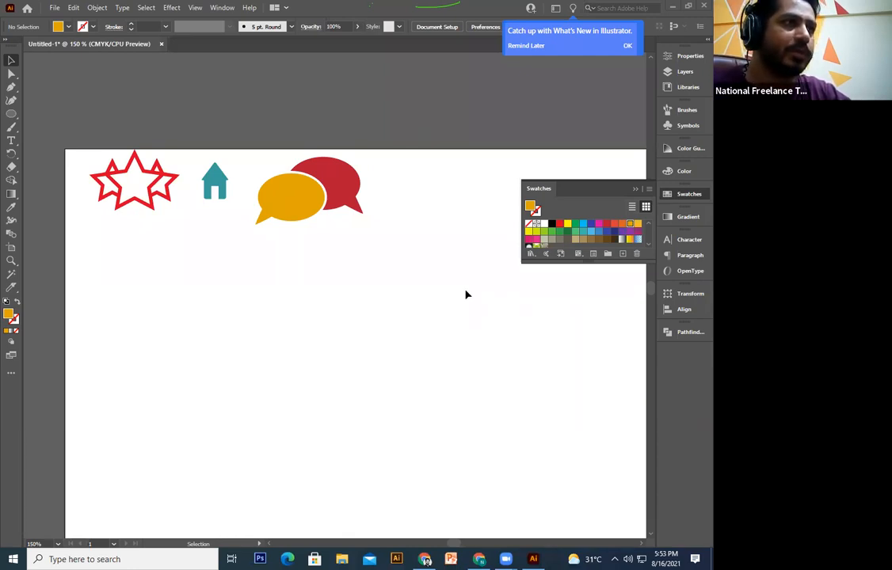
key("ctrl+equal")
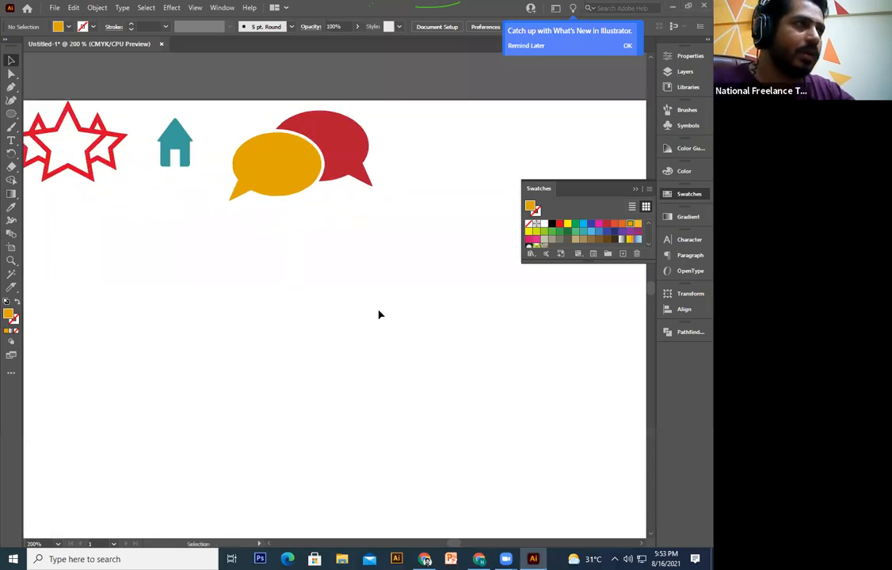
left_click(184, 154)
left_click_drag(191, 167, 198, 186)
left_click(285, 377)
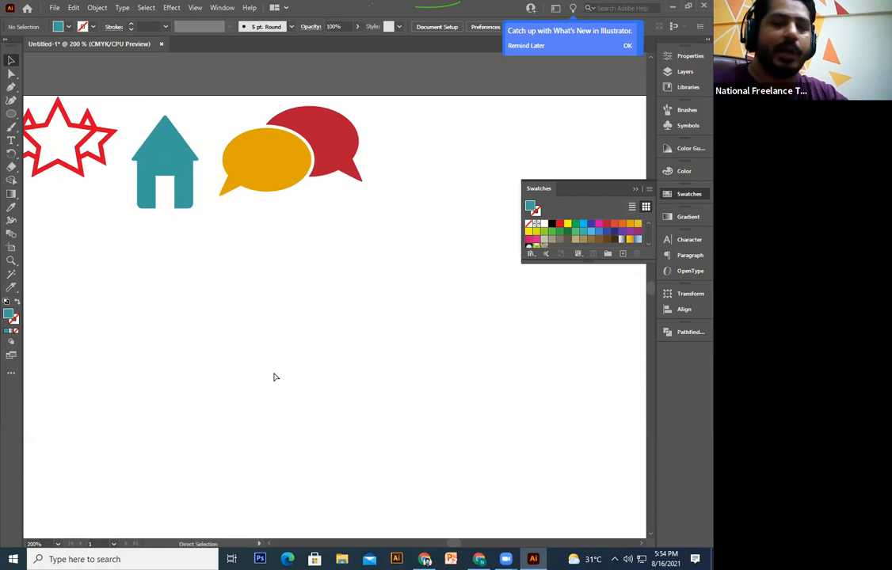
key("ctrl+minus")
left_click_drag(272, 370, 303, 333)
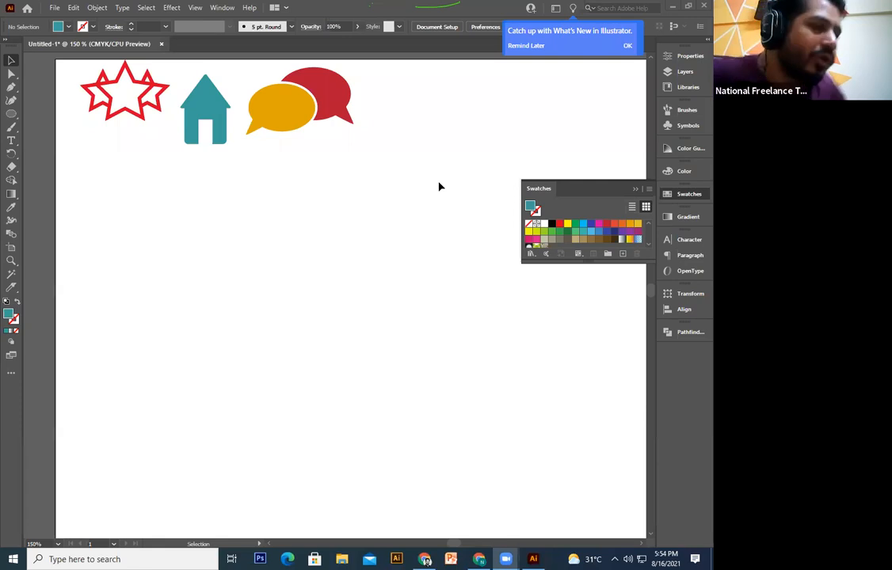
key("space")
mouse_move(284, 285)
left_mouse_down()
mouse_move(280, 392)
mouse_move(287, 295)
left_mouse_up()
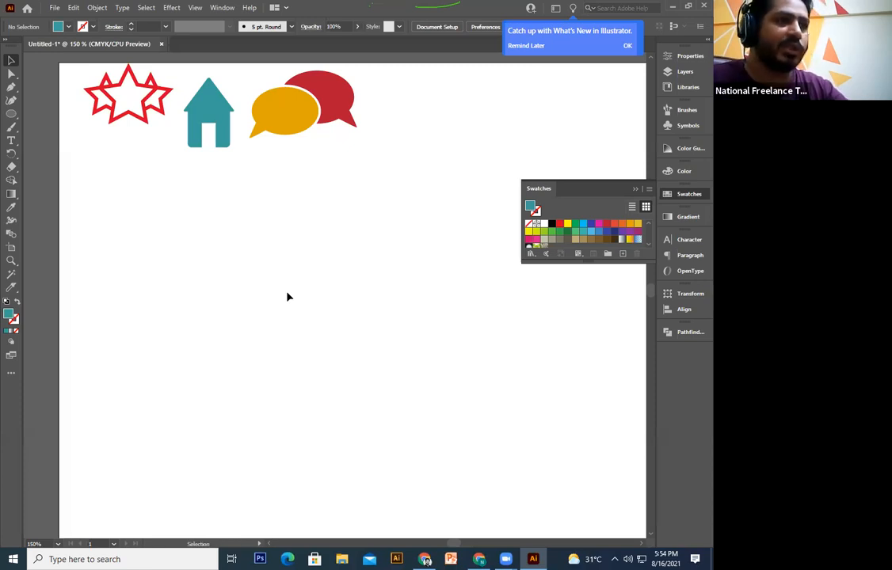
key("space")
left_click_drag(313, 249, 302, 355)
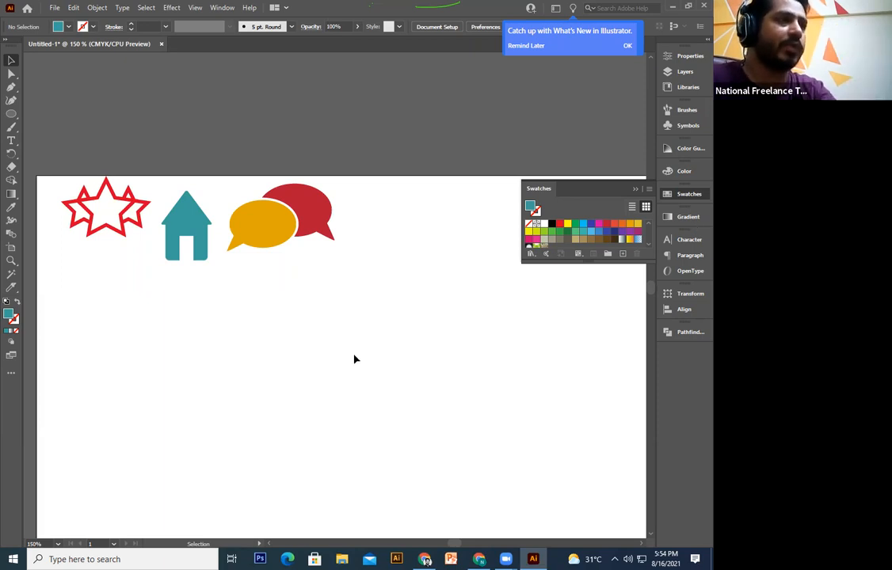
left_click_drag(338, 404, 360, 345)
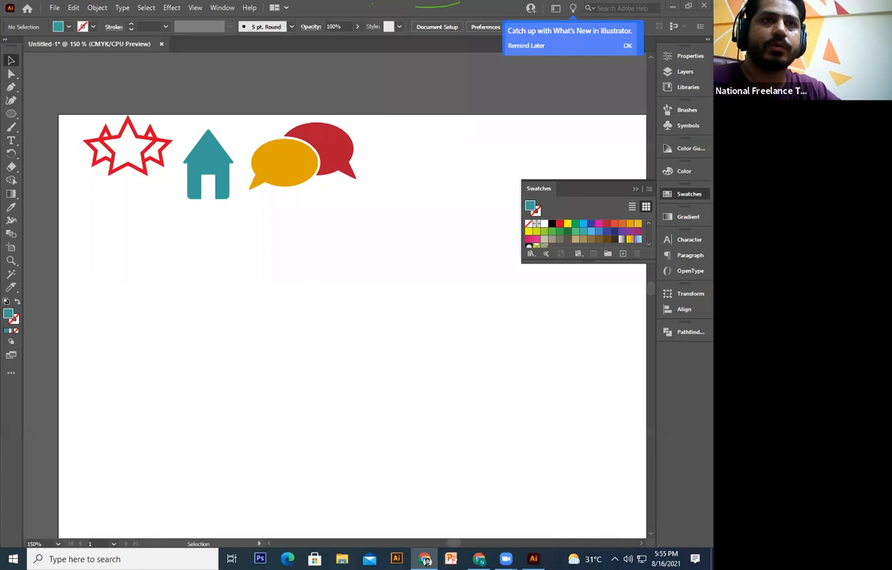
left_click(263, 359)
left_click_drag(258, 333, 205, 290)
left_click_drag(76, 169, 88, 227)
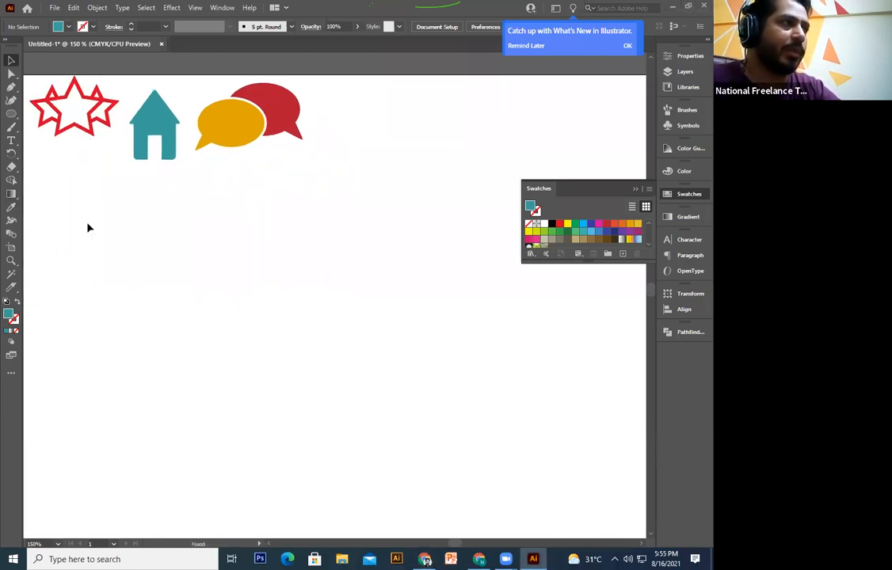
left_click(12, 116)
left_click_drag(119, 306, 159, 299)
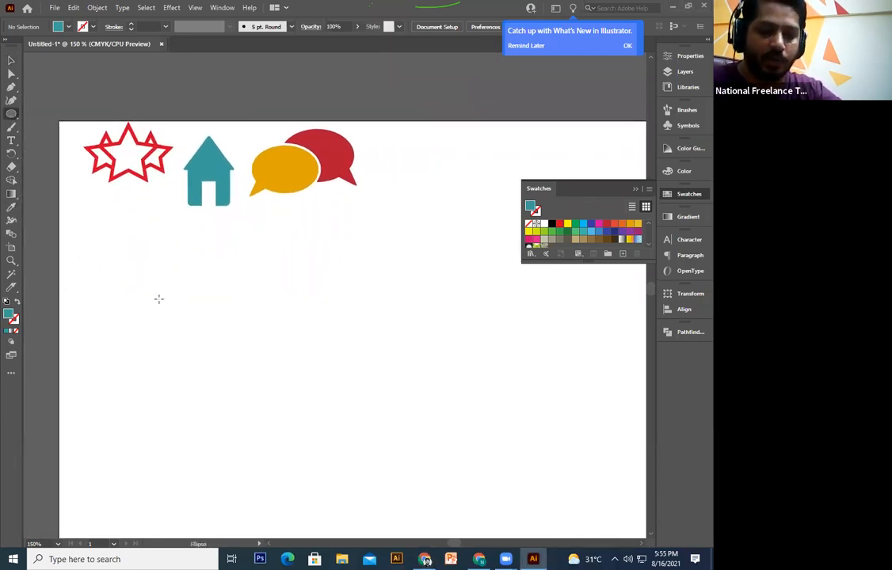
left_click_drag(267, 442, 235, 421)
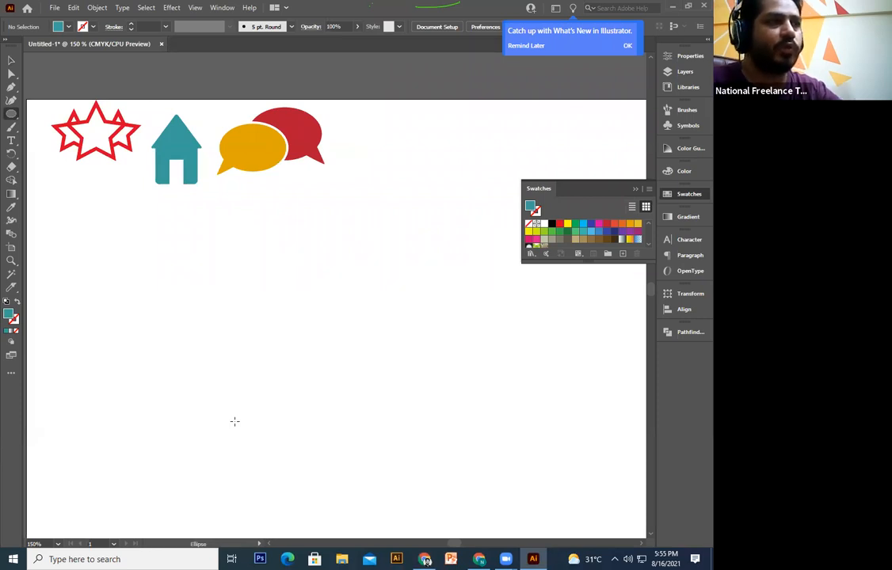
left_click_drag(239, 413, 247, 375)
key("t")
Step: Type the word 'Barber' as a new text object below the icons
left_click(245, 311)
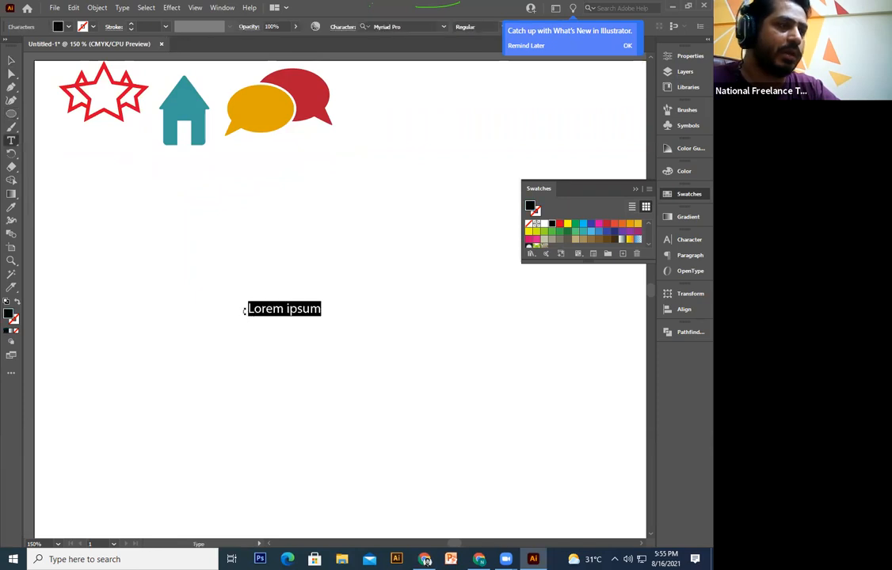
type("Barber")
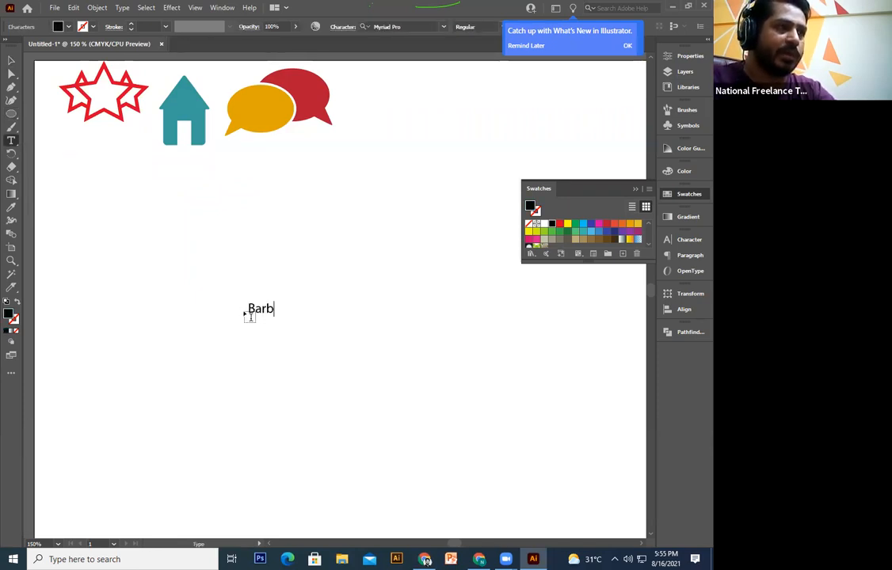
key("BackSpace")
key("BackSpace")
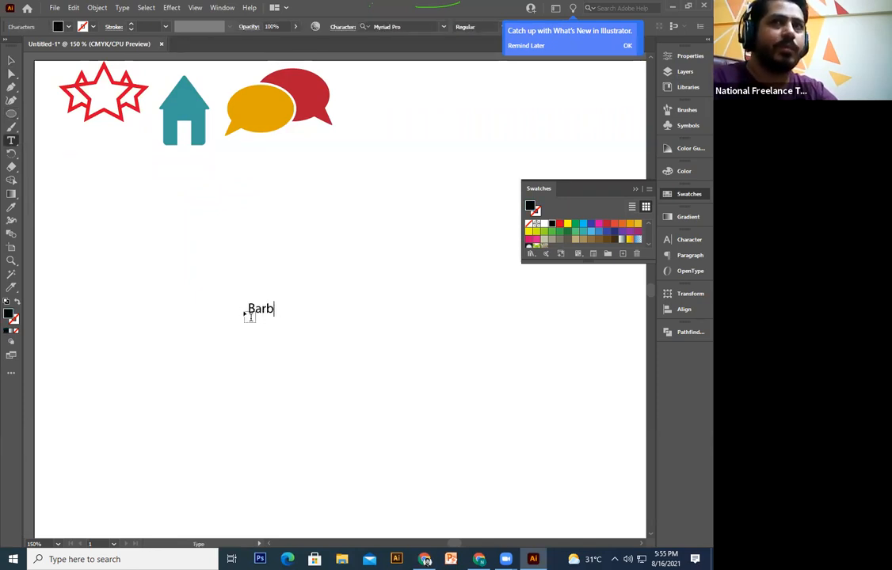
type("er")
left_click(11, 59)
Step: Scale the Barber text up about four times and move it slightly lower
left_click(266, 309)
left_click_drag(285, 316, 350, 394)
left_click_drag(316, 309, 317, 339)
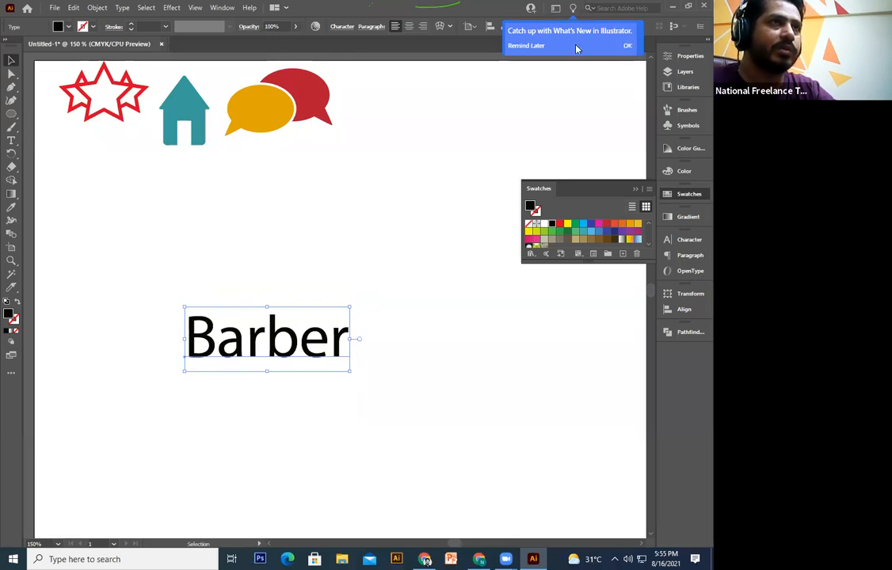
left_click(511, 44)
Step: Highlight all Barber letters and preview them in successive fonts from the font field
double_click(263, 359)
key("ctrl+a")
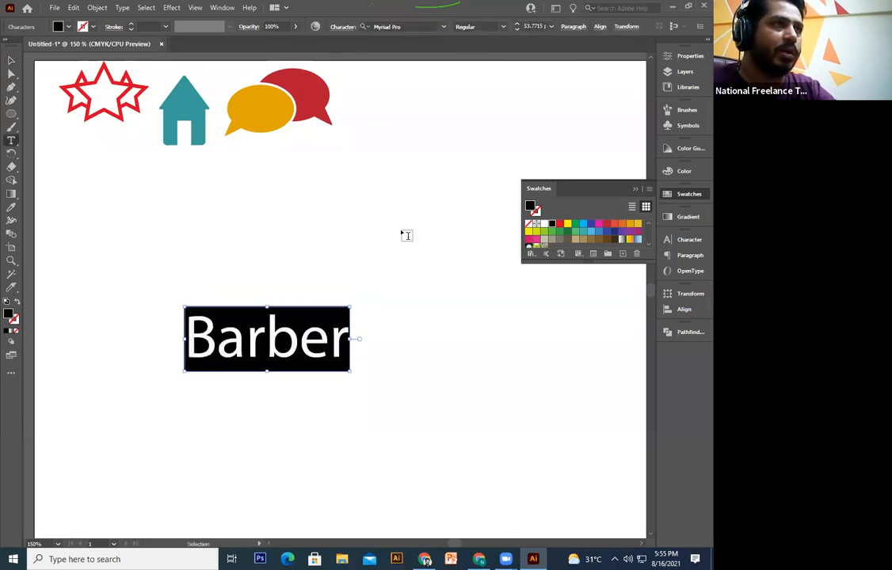
left_click(411, 26)
key("Down")
key("Down")
key("Down")
key("Down")
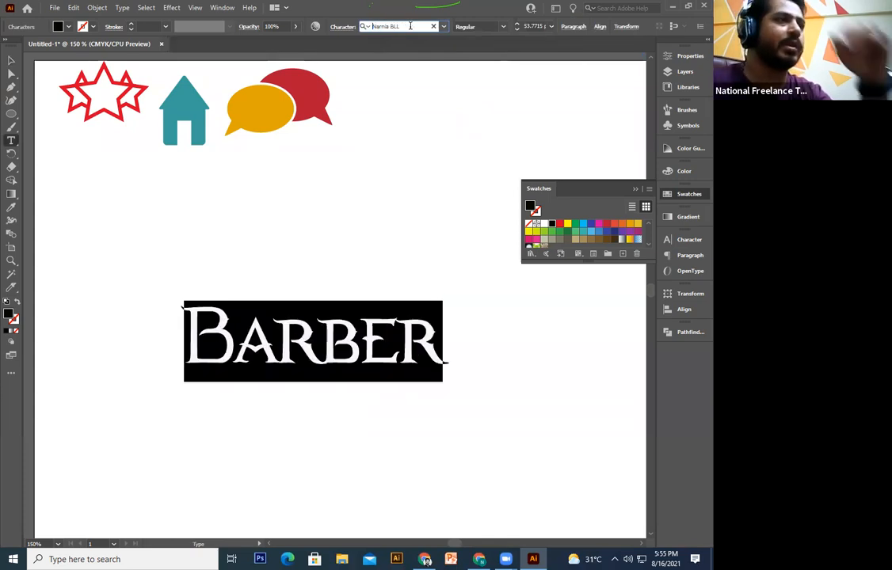
key("Down")
key("Down")
key("Down")
key("Down")
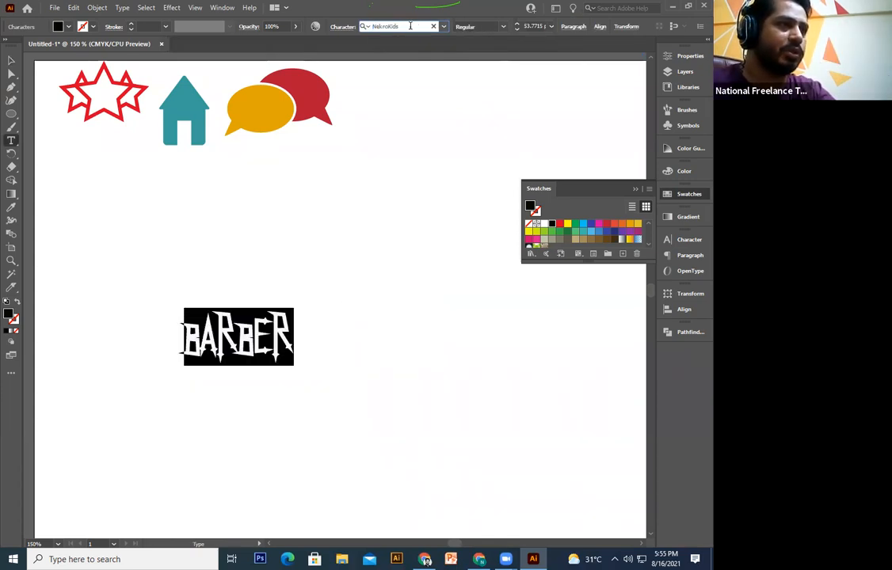
key("Down")
key("Down")
key("Down")
key("Down")
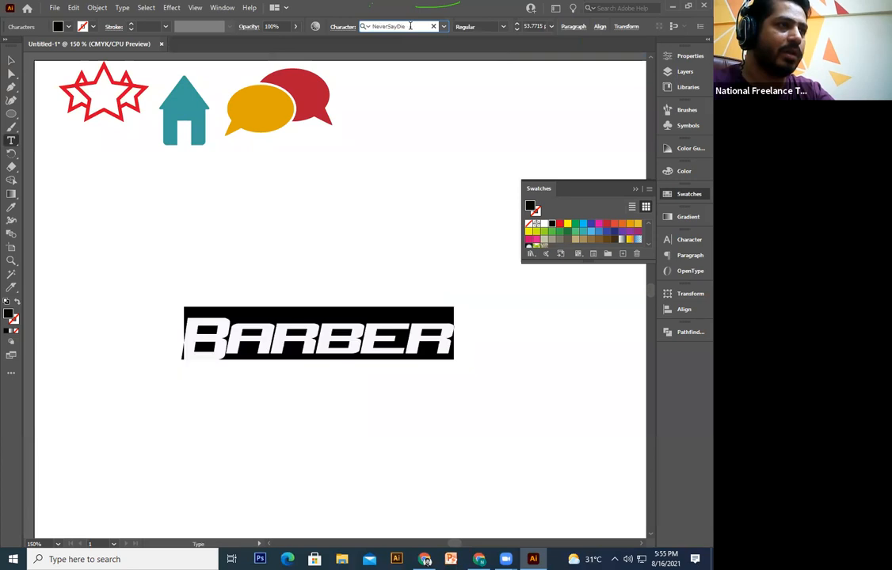
key("Down")
key("Down")
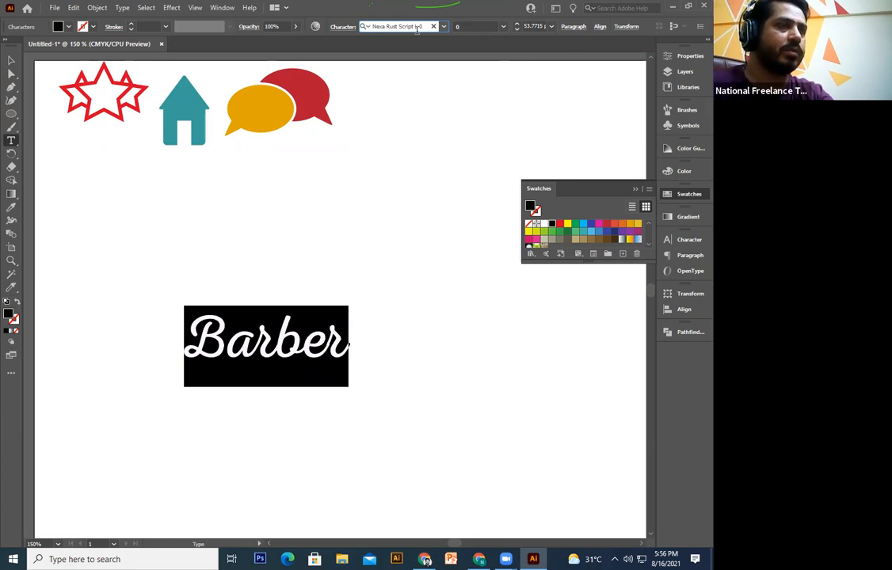
key("Down")
key("Down")
key("Down")
key("Down")
key("Down")
key("Down")
key("Down")
key("Down")
key("Down")
key("Down")
key("Down")
key("Down")
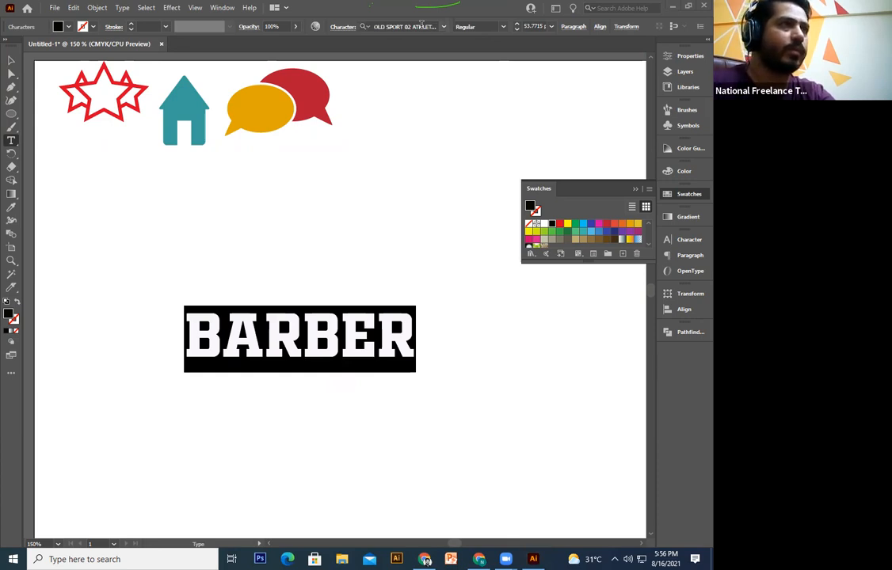
Step: Jump to Open Sans in the font list and settle Barber on an elegant script font
left_click(396, 27)
type("Open Sans")
key("Down")
key("Down")
key("Down")
key("Down")
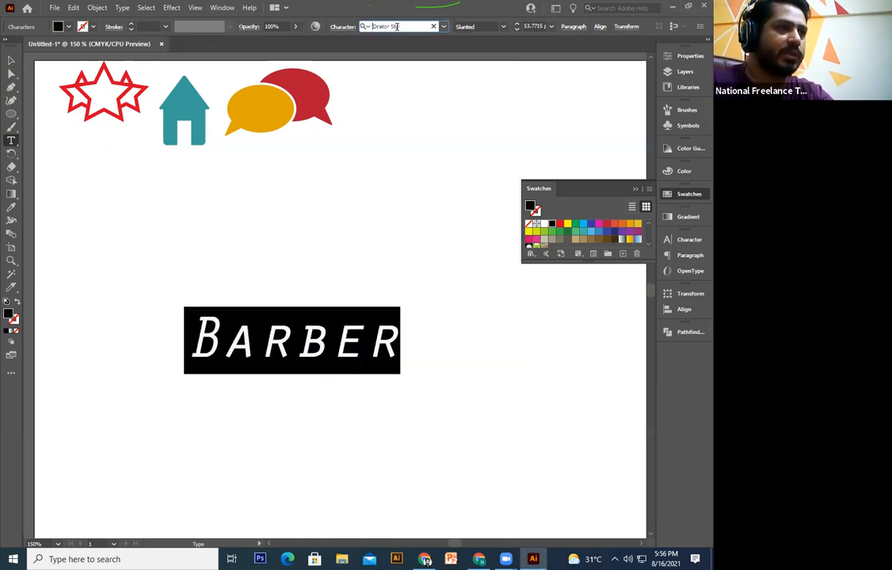
key("Down")
key("Down")
key("Up")
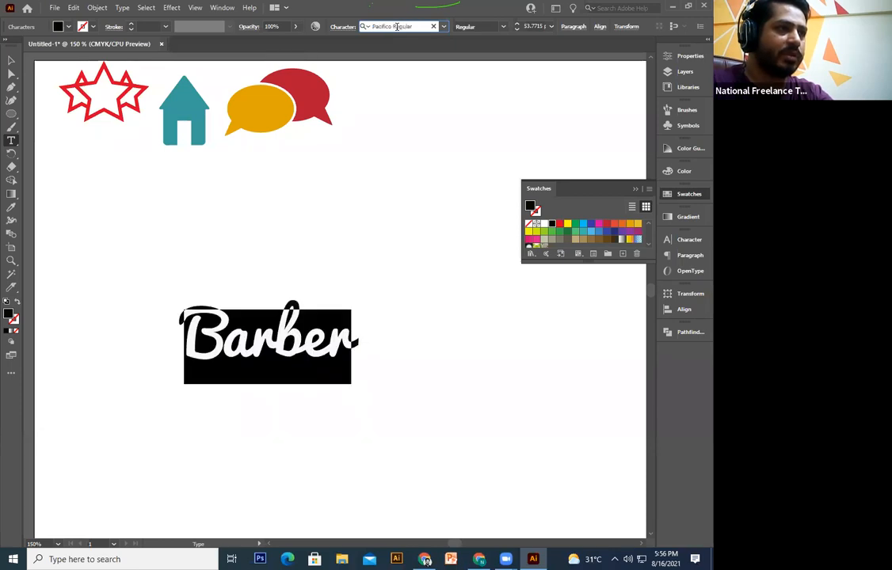
key("Down")
key("Down")
key("Down")
key("Down")
key("Down")
key("Down")
key("Down")
key("Down")
key("Down")
key("Down")
key("Up")
key("Up")
key("Down")
left_click(11, 60)
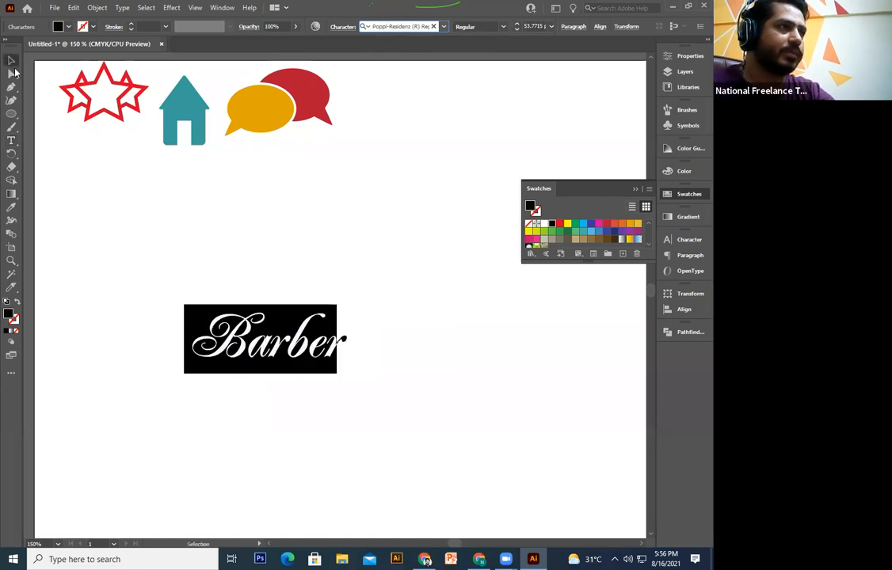
Step: Reposition and enlarge the script Barber text around its centre
left_click_drag(315, 351, 258, 327)
left_click_drag(280, 383, 292, 372)
left_click_drag(301, 338, 347, 348)
left_click_drag(281, 308, 362, 341)
left_click_drag(427, 345, 387, 355)
left_click(402, 351)
Step: Draw a large circle around Barber as a black outline with no fill
left_click(11, 113)
mouse_move(155, 235)
left_mouse_down()
mouse_move(363, 462)
mouse_move(330, 436)
mouse_move(354, 434)
left_mouse_up()
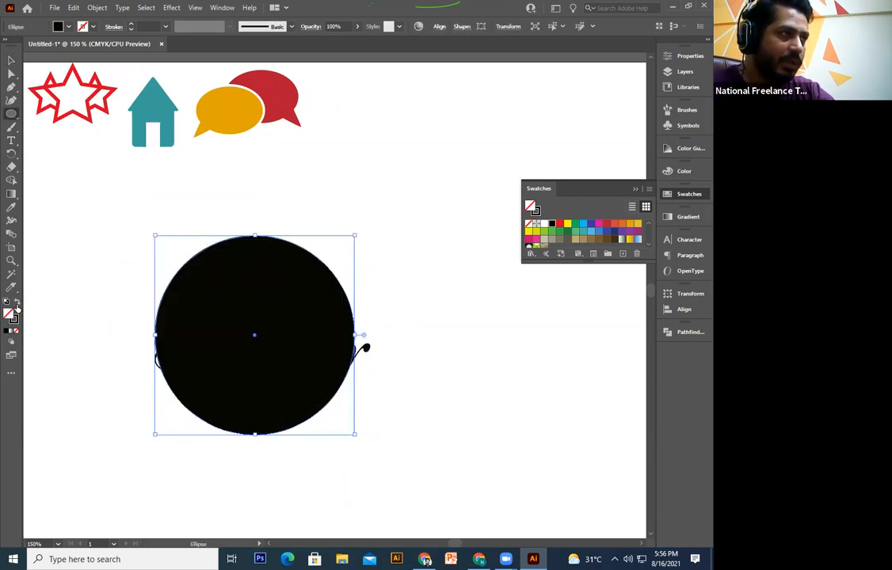
left_click(17, 308)
left_click(209, 258)
key("Escape")
left_click(11, 61)
left_click(259, 259)
Step: Centre the circle and Barber vertically, then enlarge Barber to overlap the circle
left_click(236, 240)
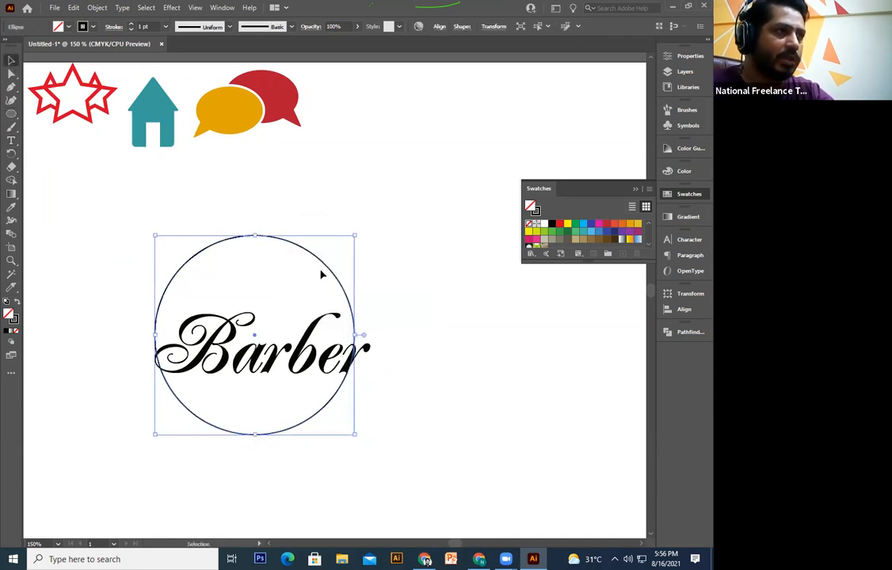
left_click_drag(396, 255, 238, 444)
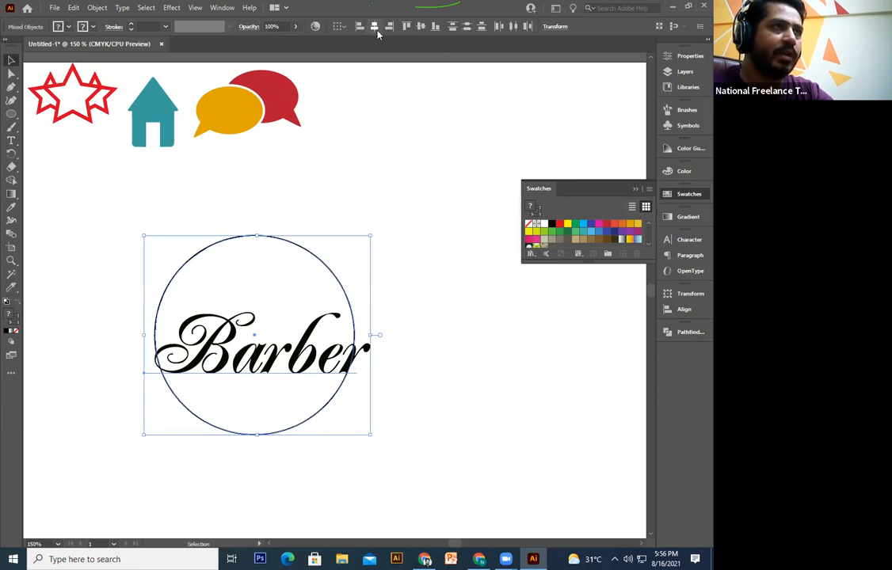
left_click(420, 27)
left_click(426, 285)
left_click(361, 356)
left_click_drag(369, 392, 420, 400)
left_click(418, 418)
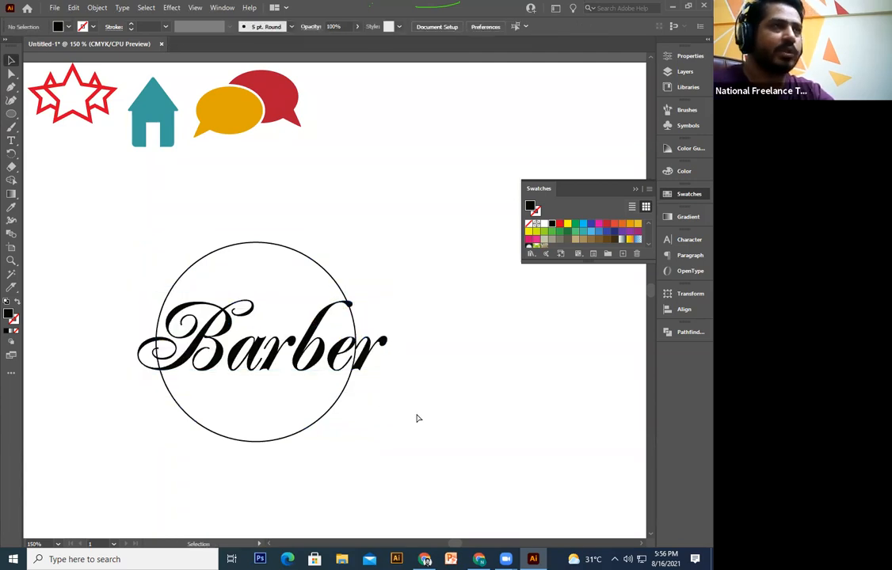
Step: Bring up the Character panel and dock it with the other panels
key("ctrl+=")
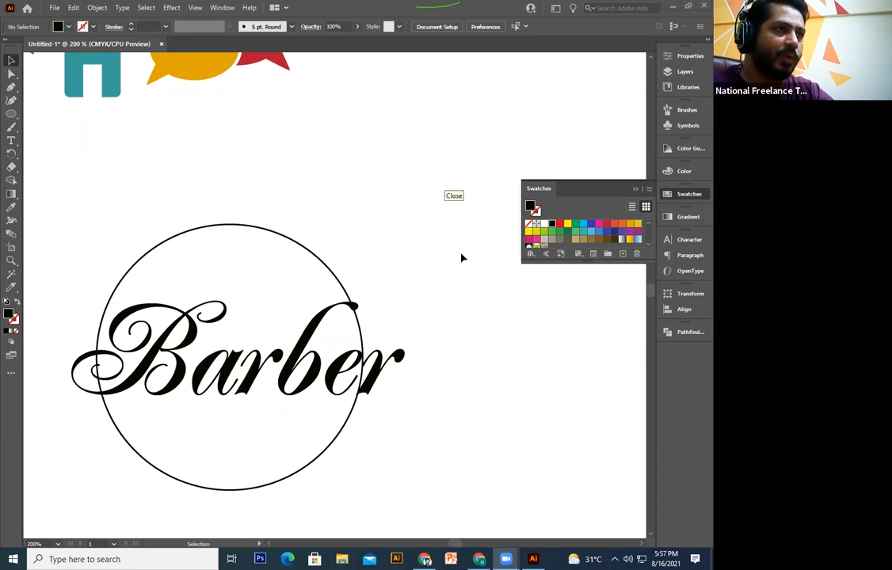
key("ctrl+t")
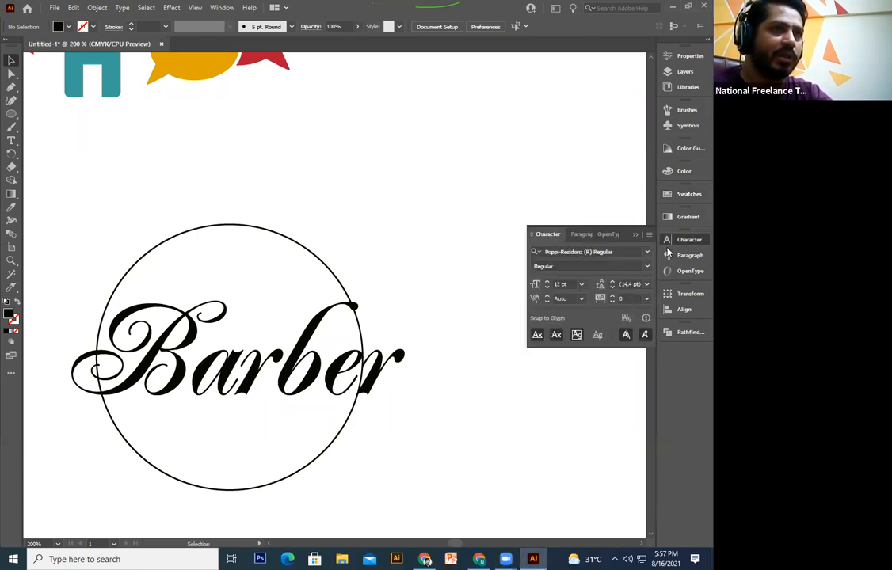
left_click_drag(678, 247, 674, 350)
left_click(532, 218)
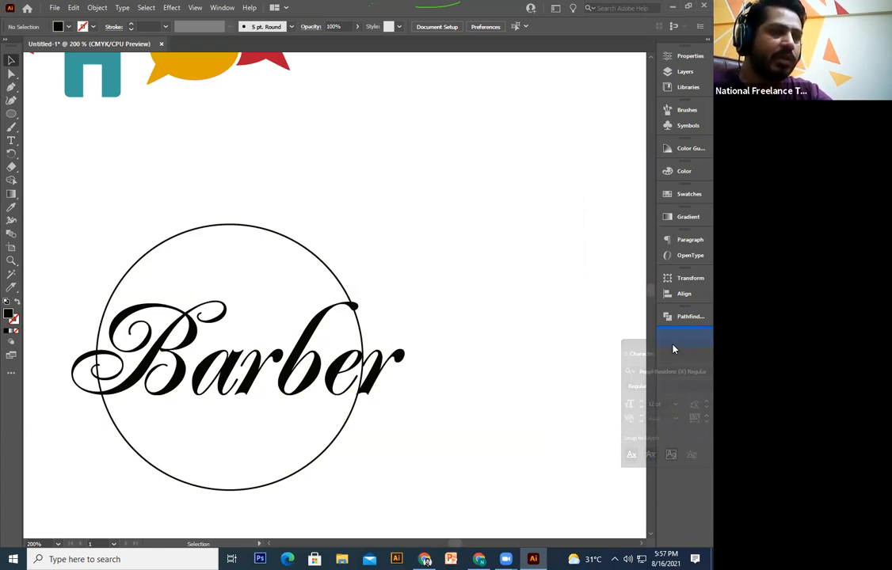
left_click_drag(674, 349, 673, 350)
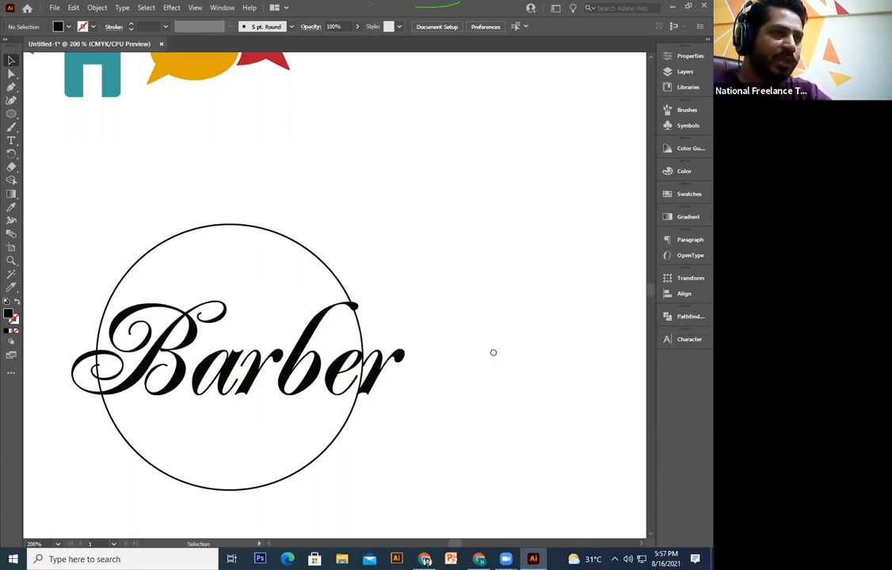
Step: Set the badge circle's stroke weight to 2 pt
left_click(374, 278)
key("a")
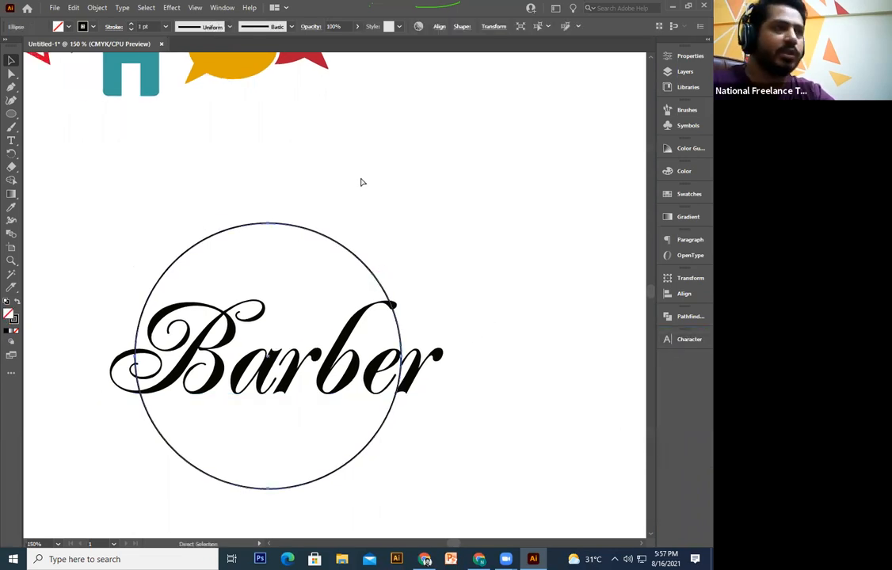
key("ctrl+minus")
key("ctrl+plus")
left_click_drag(233, 144, 154, 275)
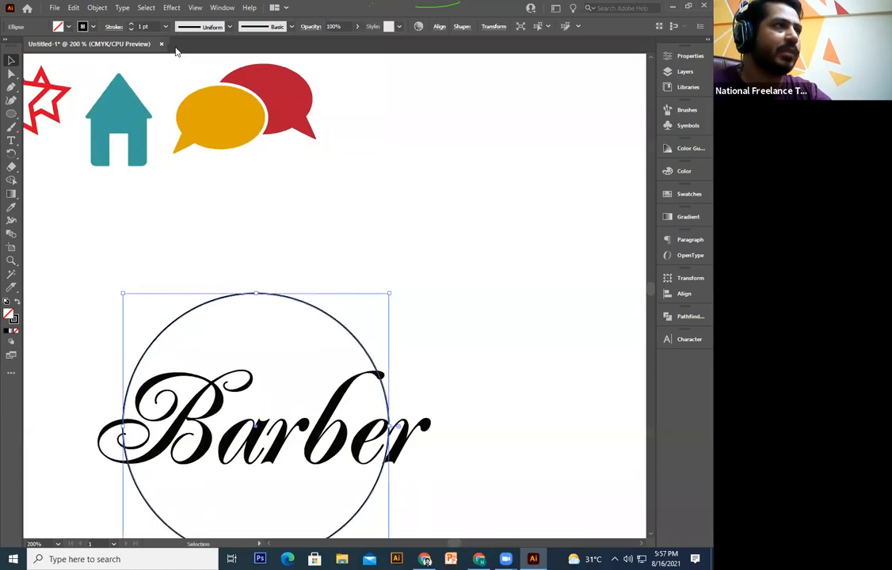
left_click(131, 25)
left_click(384, 277)
scroll(379, 253, "down", 3)
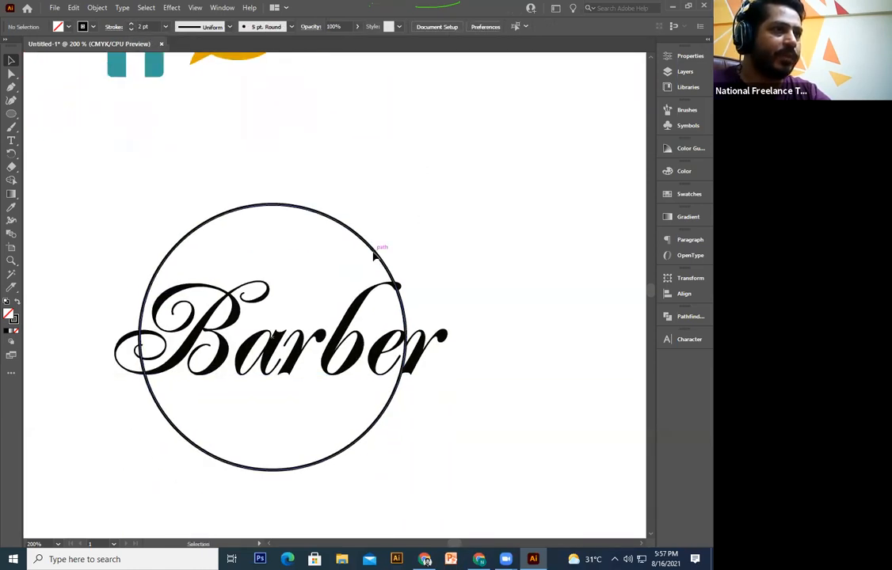
Step: Paste a copy of the outer circle in front and shrink it into an inner ring of about 116 pt
key("ctrl+z")
key("ctrl+shift+z")
key("ctrl+z")
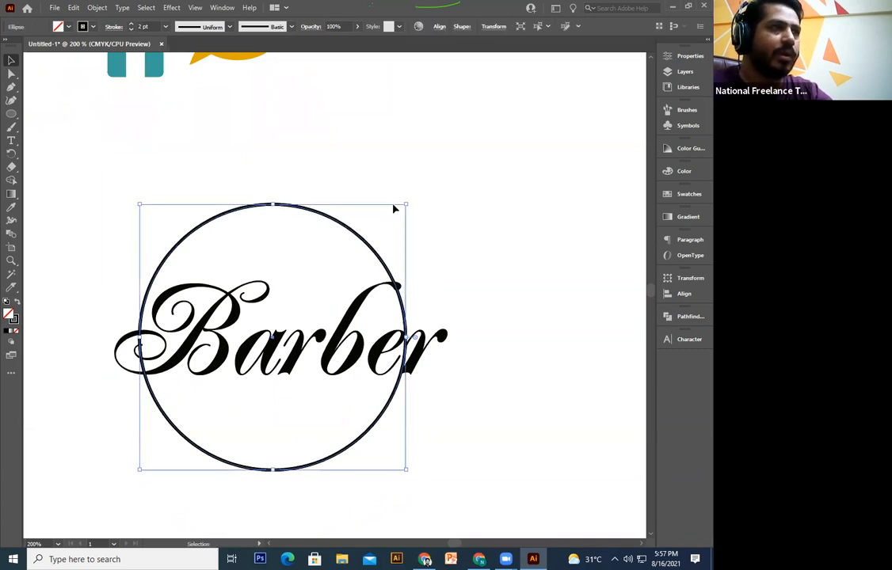
left_click_drag(407, 205, 379, 254)
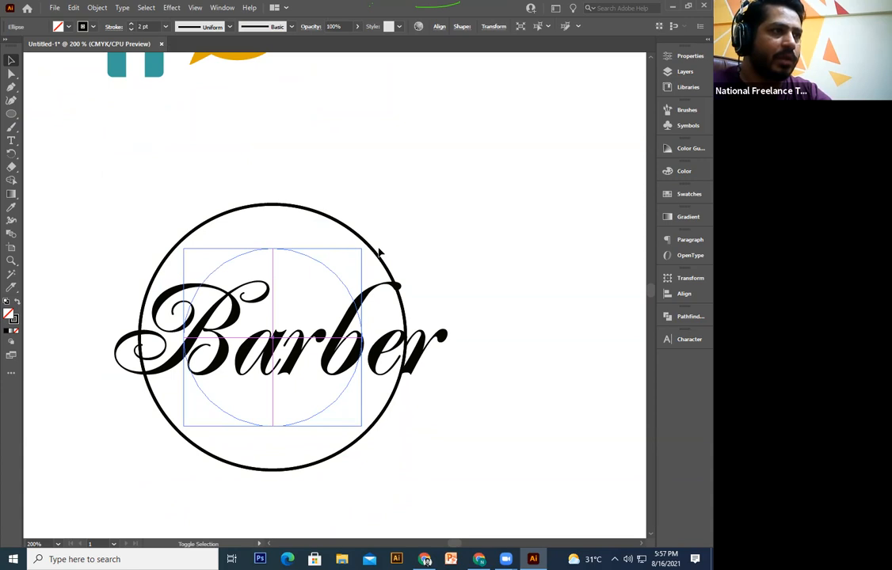
left_click(429, 208)
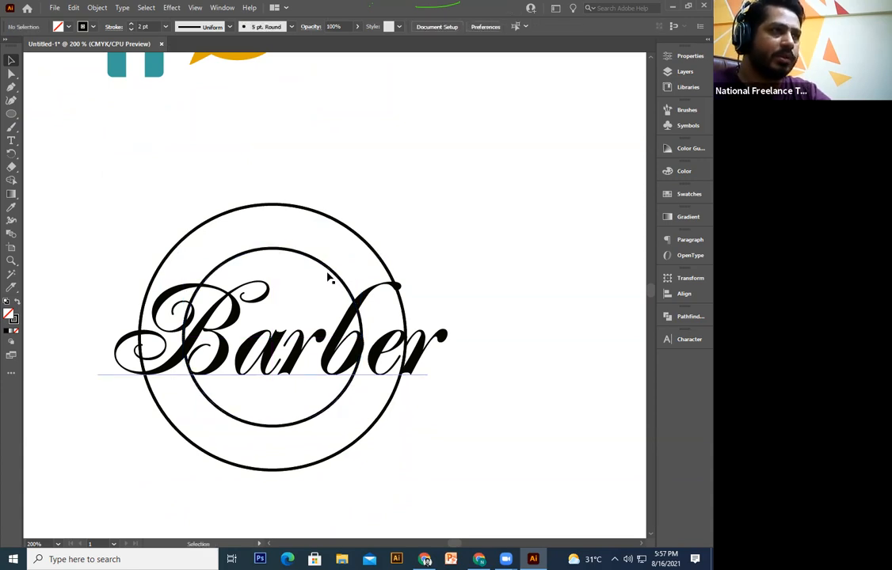
left_click(335, 270)
left_click_drag(363, 250, 358, 254)
left_click(414, 229)
Step: Paste a copy of the inner circle in front and enlarge it to about 126 pt
left_click(299, 419)
key("ctrl+c")
key("ctrl+f")
left_click_drag(353, 421, 368, 440)
Step: Type HAIR DRESSER along the inner circle copy with the Type on a Path tool
left_click(12, 116)
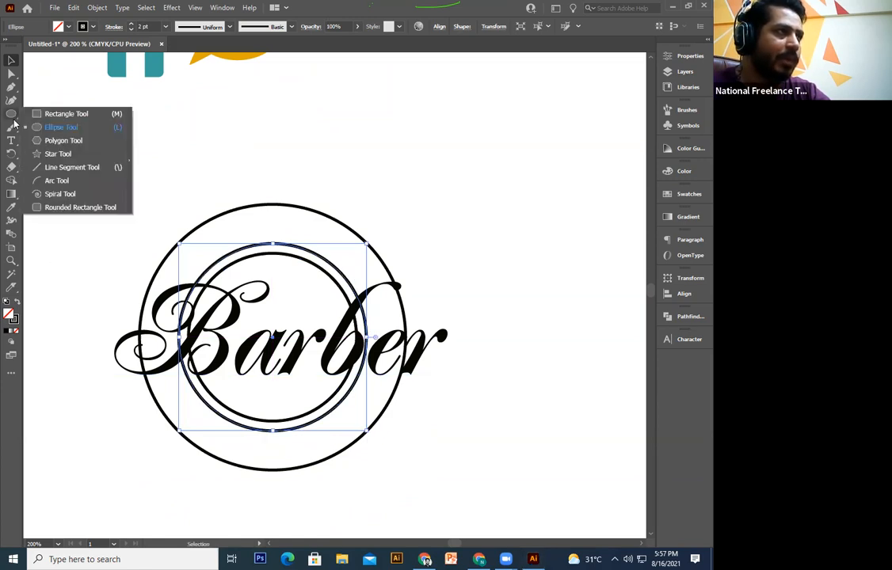
left_click(11, 141)
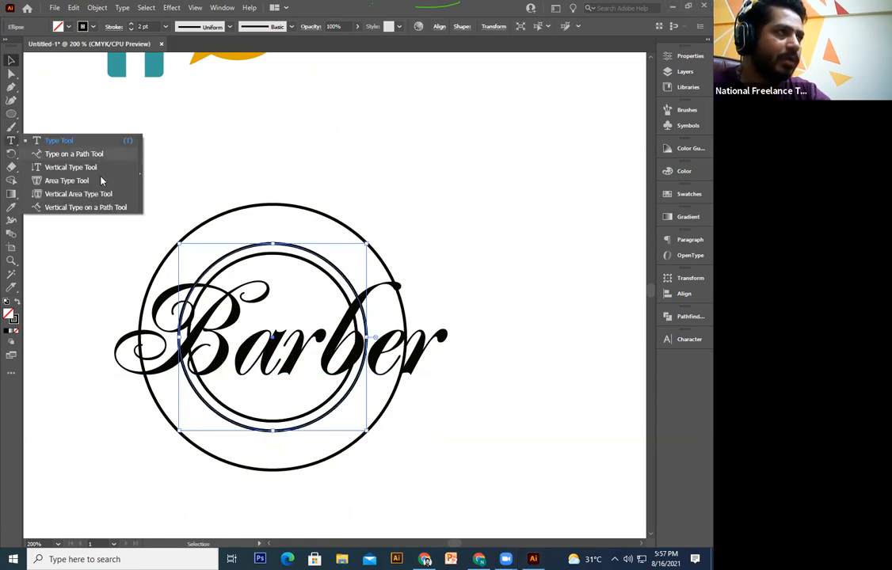
left_click(74, 154)
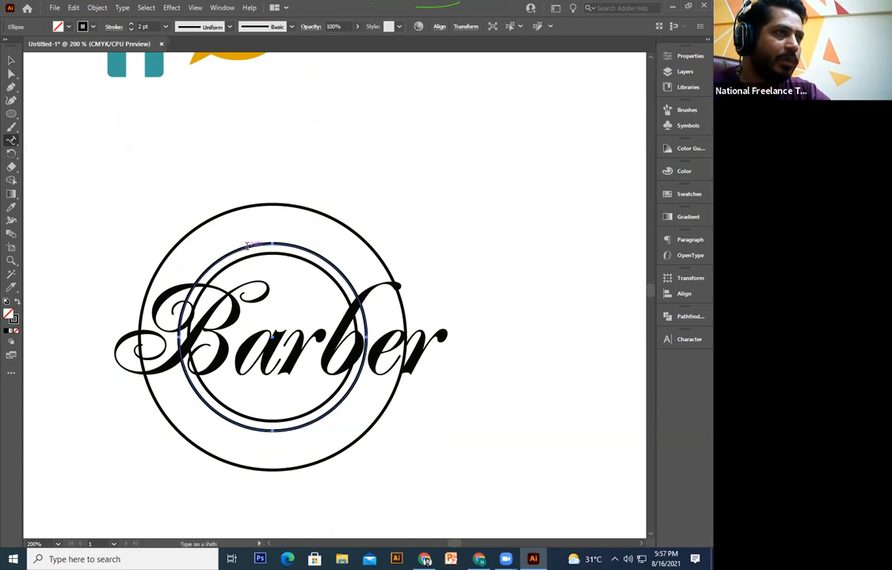
left_click(248, 246)
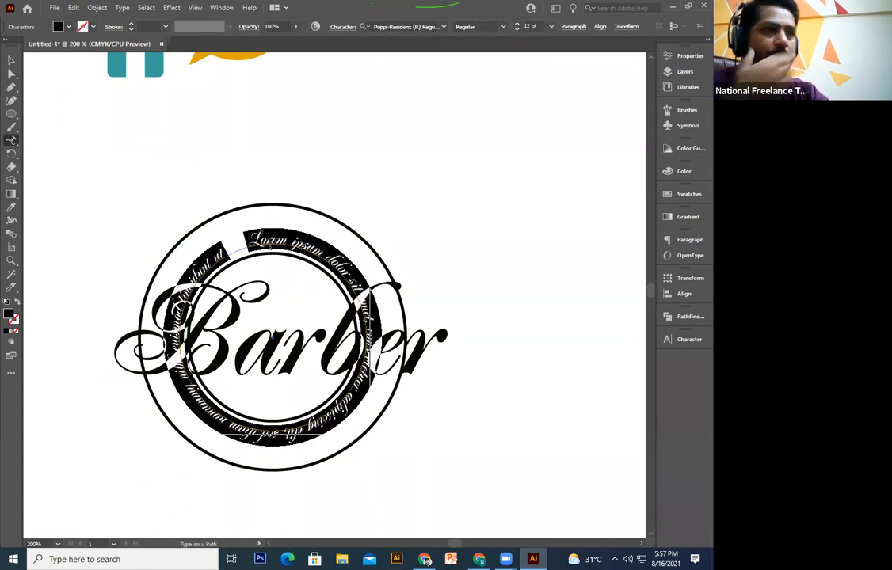
type("HA")
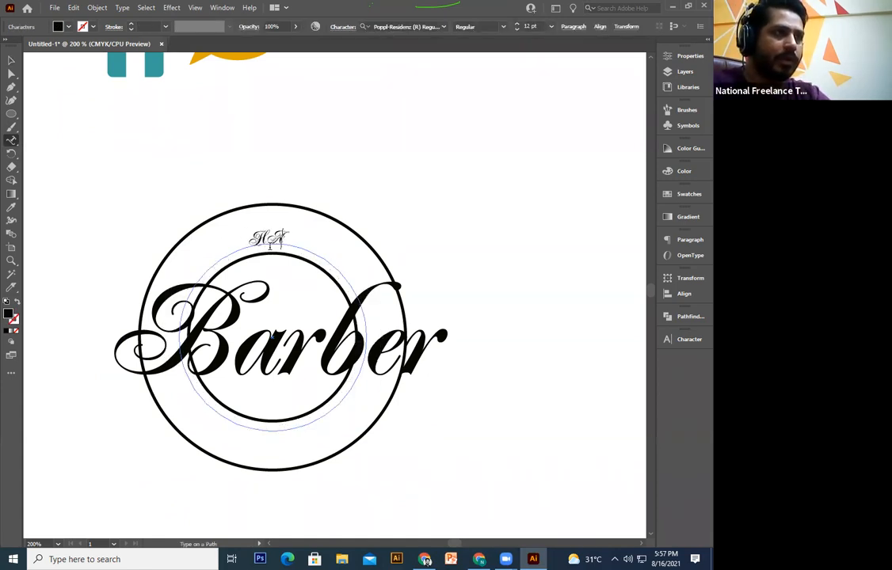
type("IR DRESSER")
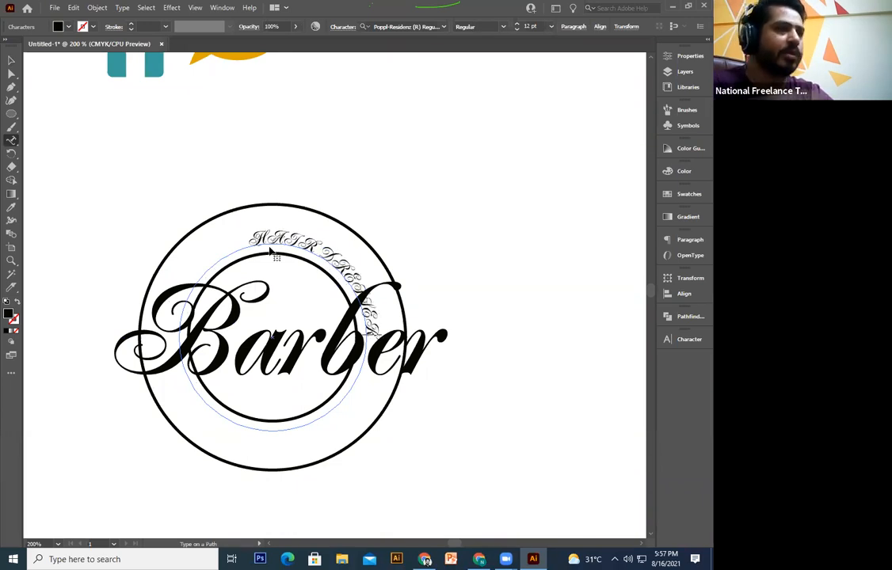
Step: Set the curved HAIR DRESSER text in Raleway Bold
key("ctrl+a")
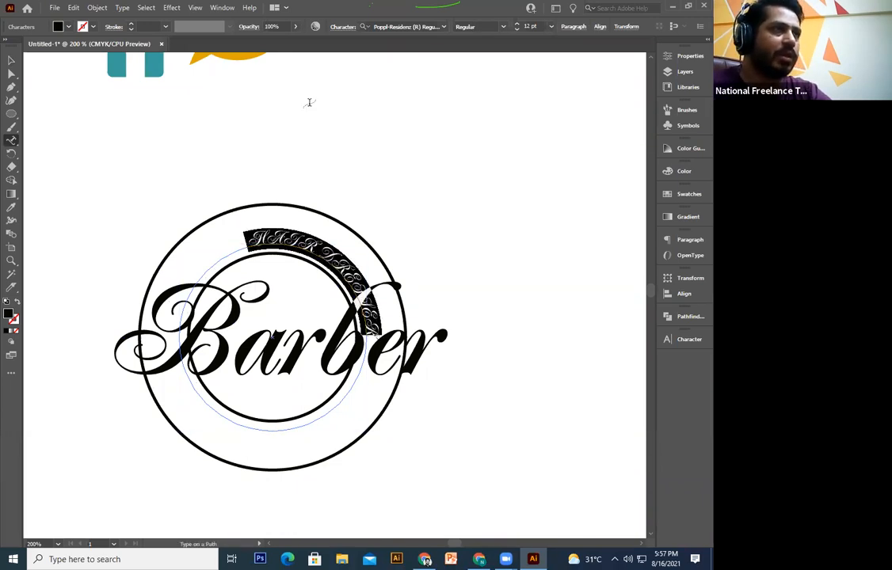
left_click(416, 28)
type("ra")
type("i")
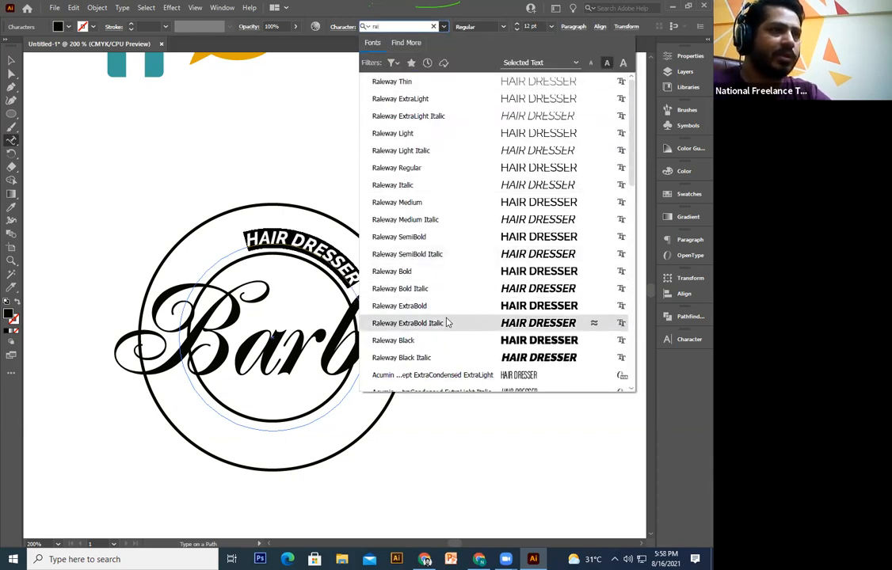
left_click(447, 272)
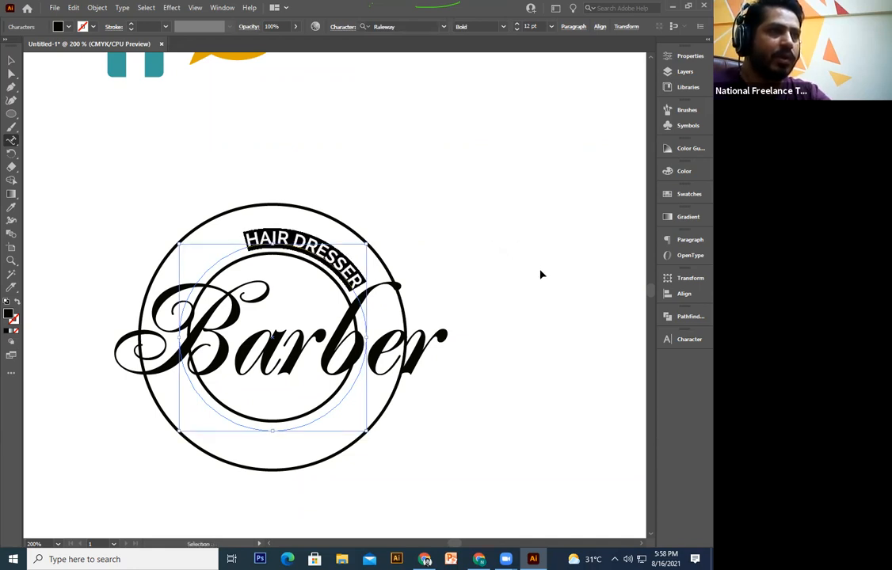
Step: Set HAIR DRESSER to 11 pt with tracking of 250
key("ctrl+t")
left_click(626, 398)
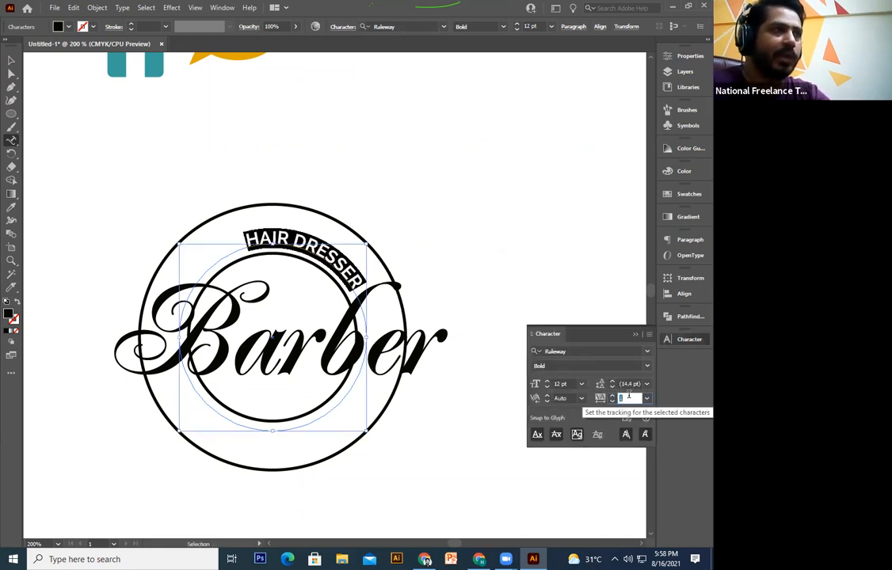
key("Up")
key("Up")
key("Up")
key("Up")
key("Up")
key("Up")
key("Up")
key("Up")
key("Up")
key("Up")
key("Up")
key("Up")
key("Up")
key("Up")
key("Up")
key("Up")
key("Up")
key("Up")
key("Up")
key("Up")
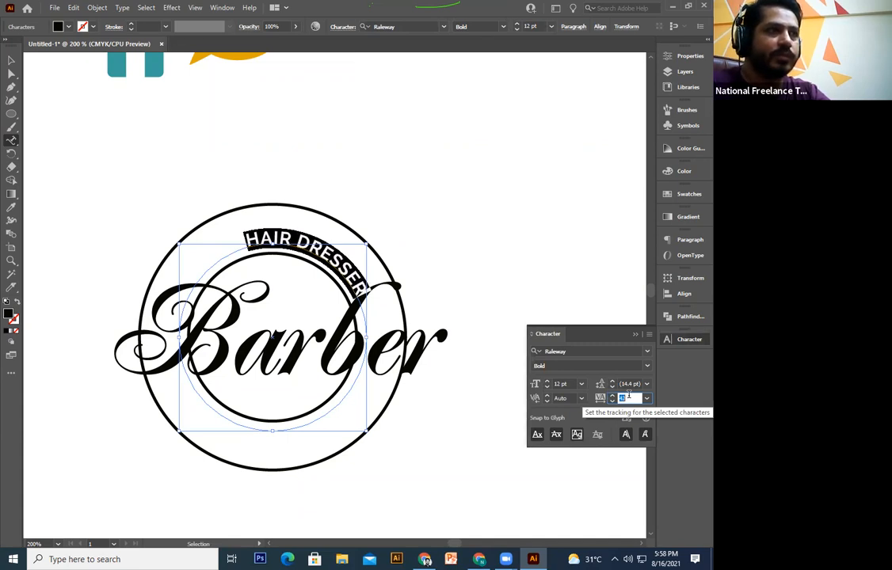
key("Up")
key("Up")
key("Up")
key("Up")
key("Up")
key("Up")
key("Up")
key("Up")
key("Up")
key("Up")
key("Up")
key("Up")
key("Up")
key("Up")
key("Up")
key("Up")
key("Up")
key("Up")
key("Up")
key("Up")
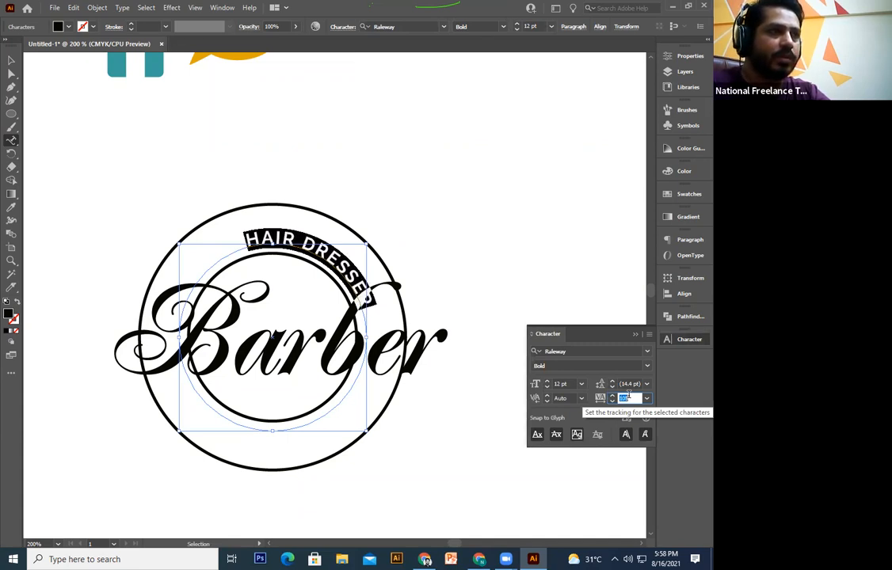
key("Up")
key("Up")
key("Up")
key("Up")
key("Up")
key("Up")
key("Up")
key("Up")
key("Up")
key("Up")
key("Up")
key("Up")
key("Up")
key("Up")
key("Up")
key("Up")
key("Up")
key("Up")
key("Up")
key("Up")
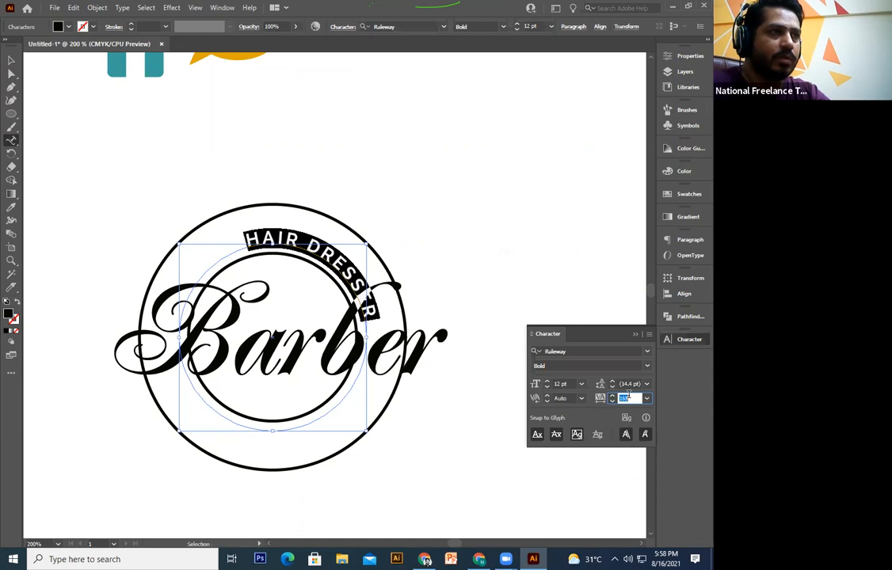
key("Up")
key("Up")
key("Up")
key("Up")
key("Up")
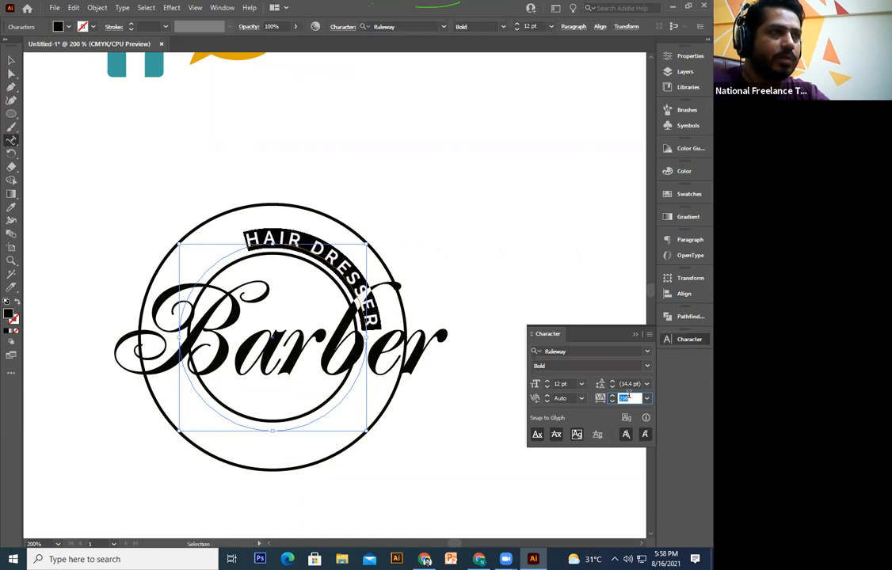
left_click(564, 383)
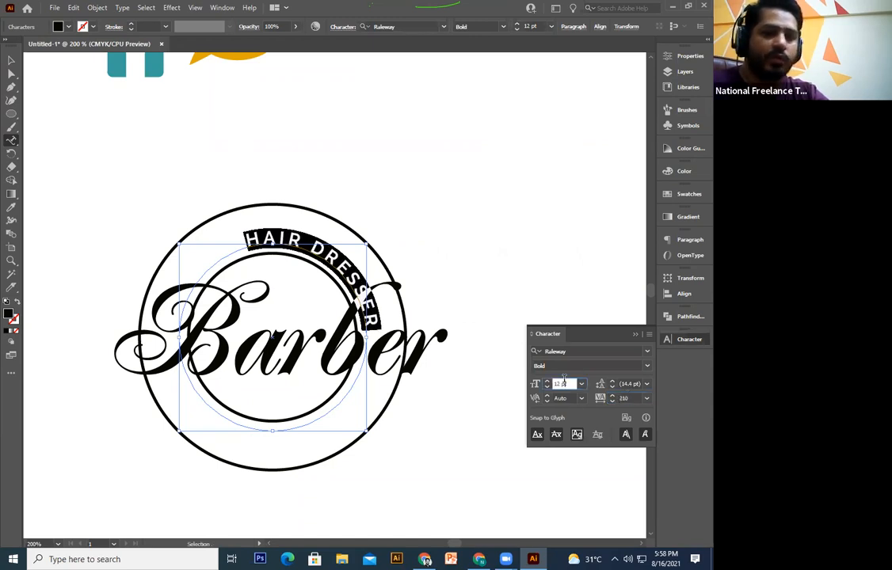
key("Down")
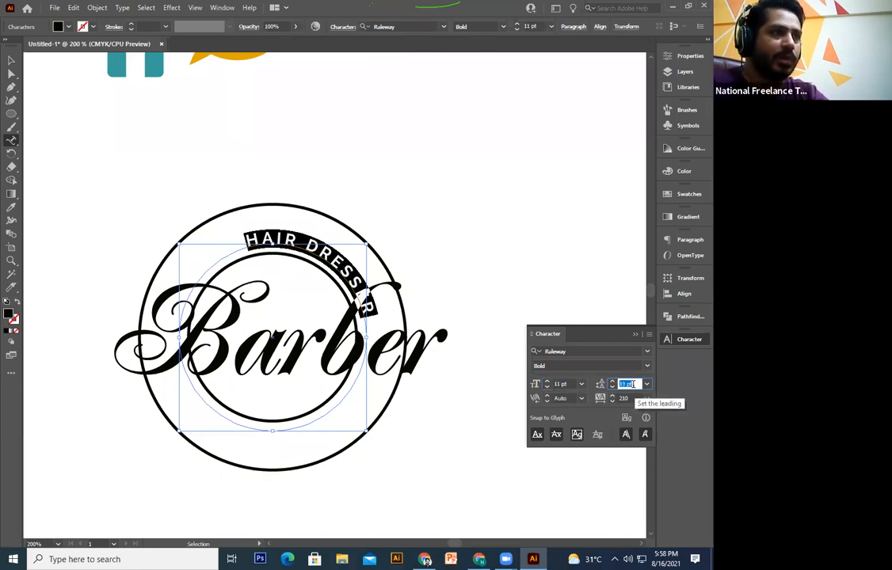
left_click(627, 398)
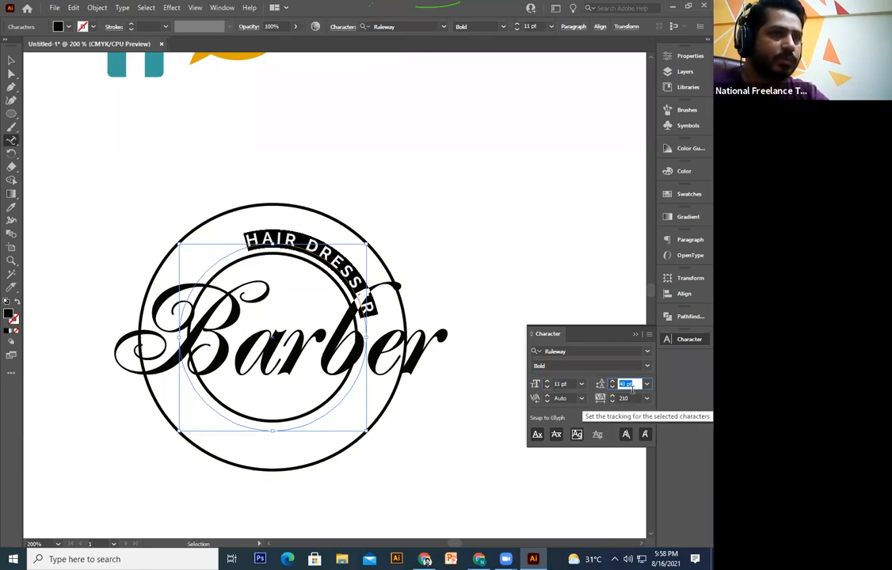
key("Up")
key("Up")
key("Up")
key("Up")
key("Up")
key("Up")
key("Up")
key("Up")
key("Up")
key("Up")
key("Up")
key("Up")
key("Up")
key("Up")
key("Up")
key("Up")
key("Up")
key("Up")
key("Up")
key("Up")
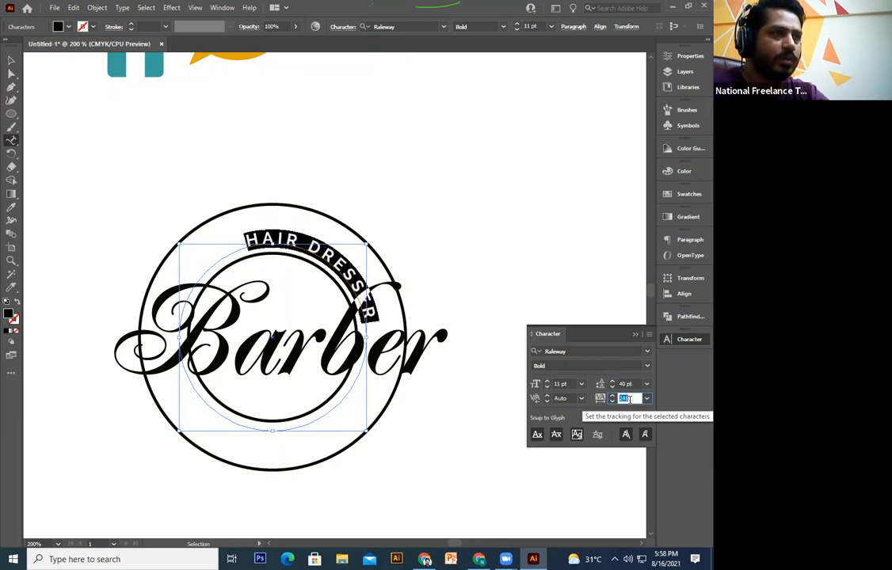
Step: Slide HAIR DRESSER along the path to centre it on the top arc
left_click(11, 74)
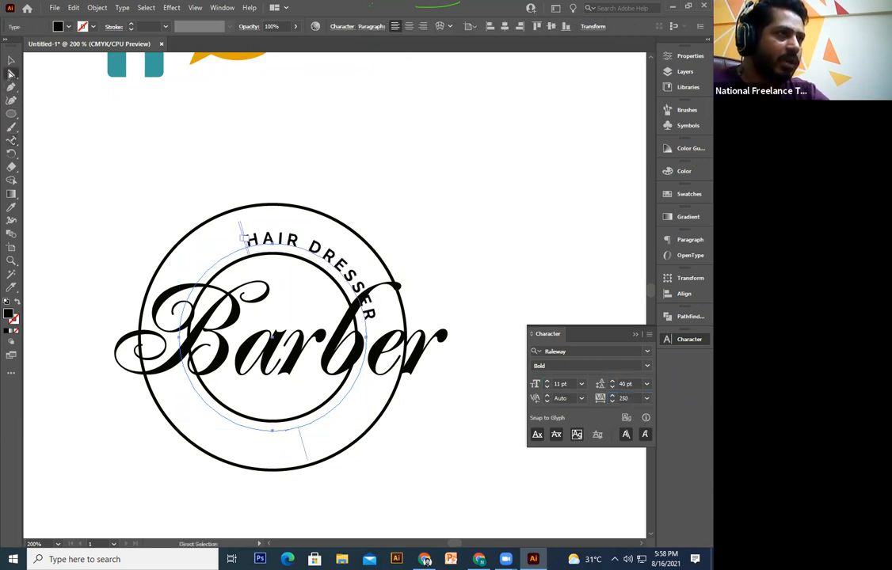
left_click_drag(309, 463, 386, 462)
left_click(137, 172)
Step: Enlarge the inner circle to about 161 pt so it sits just inside the outer ring
left_click(11, 60)
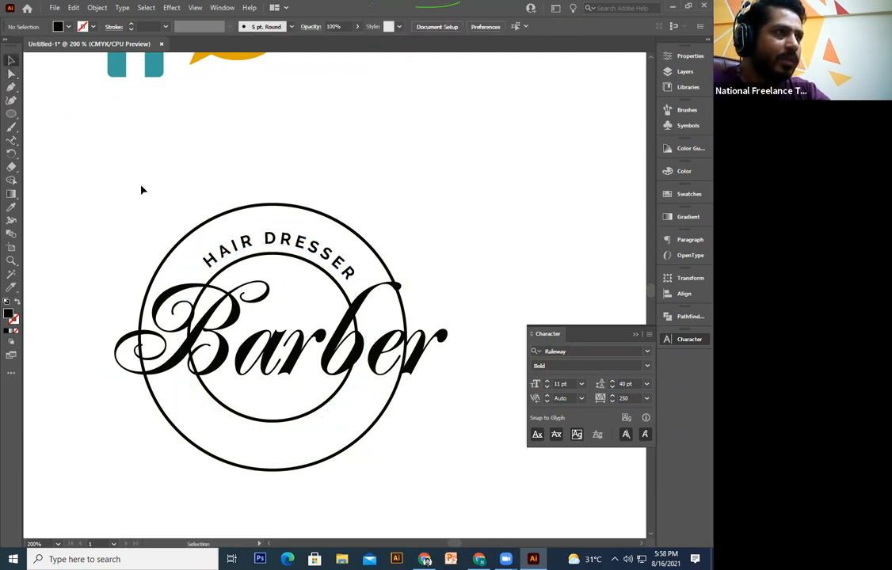
left_click_drag(156, 195, 146, 169)
left_click(338, 248)
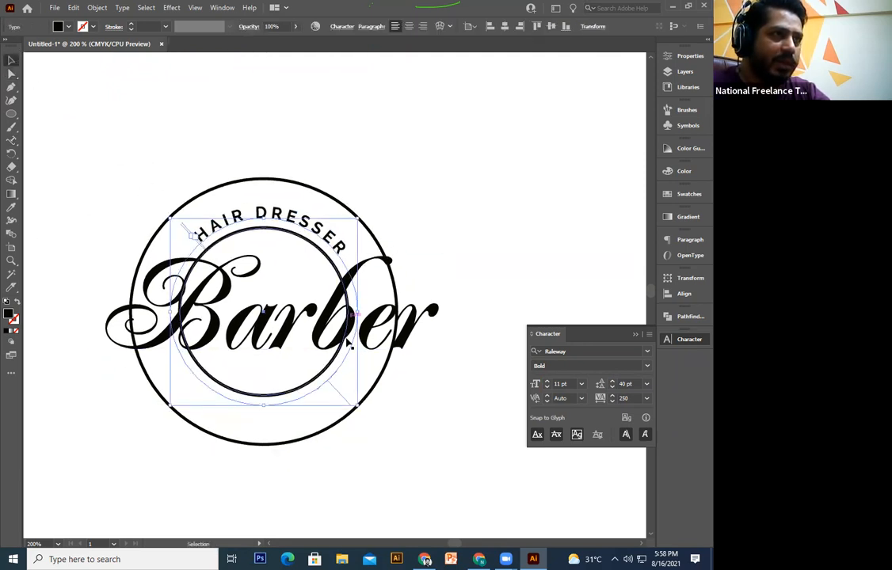
left_click(329, 366)
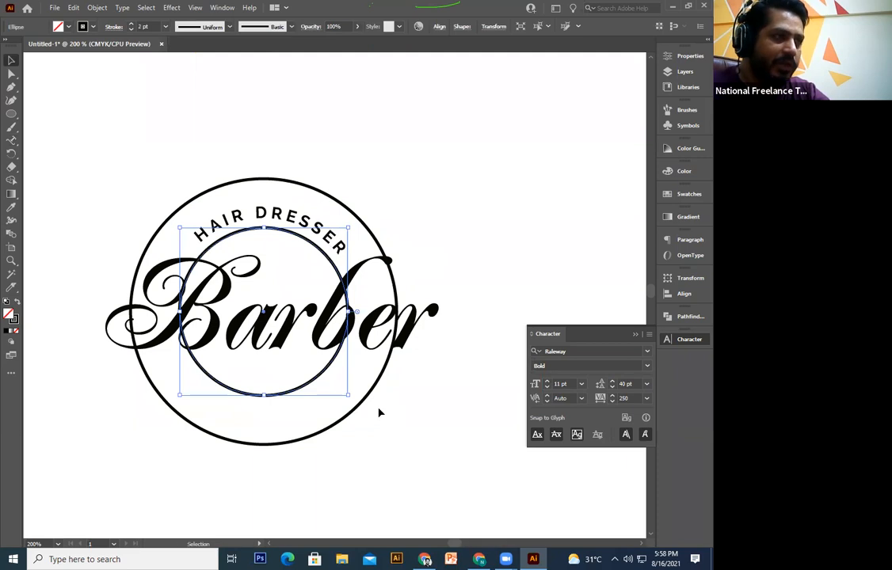
left_click(379, 413)
left_click(333, 361)
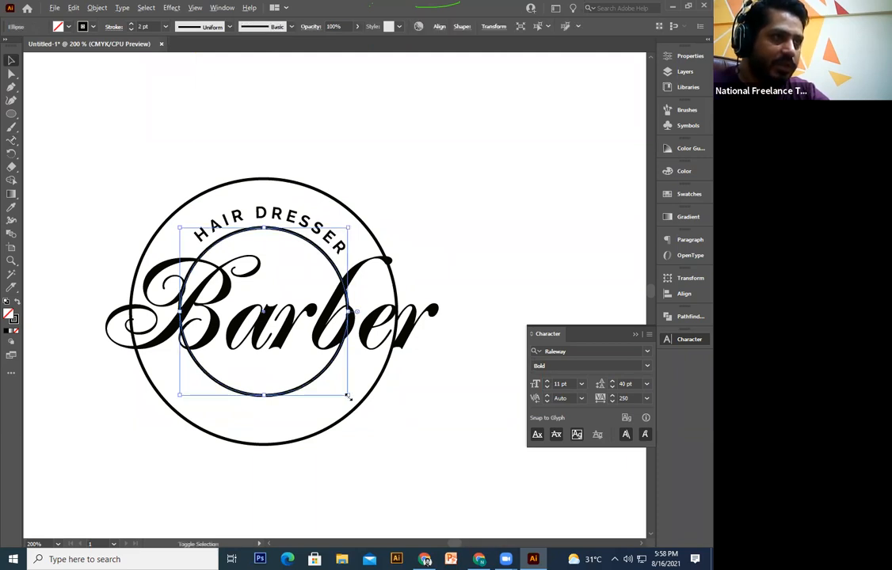
left_click_drag(350, 396, 358, 405)
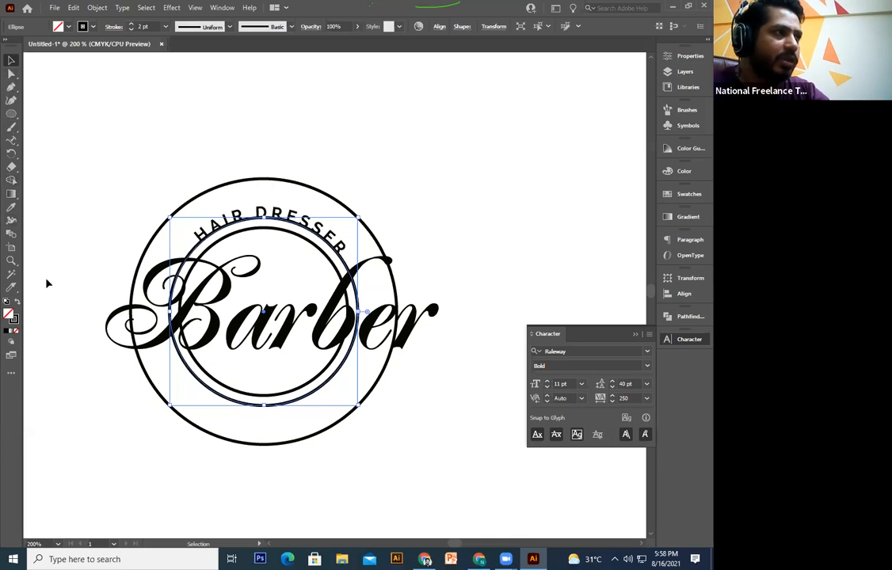
left_click(11, 139)
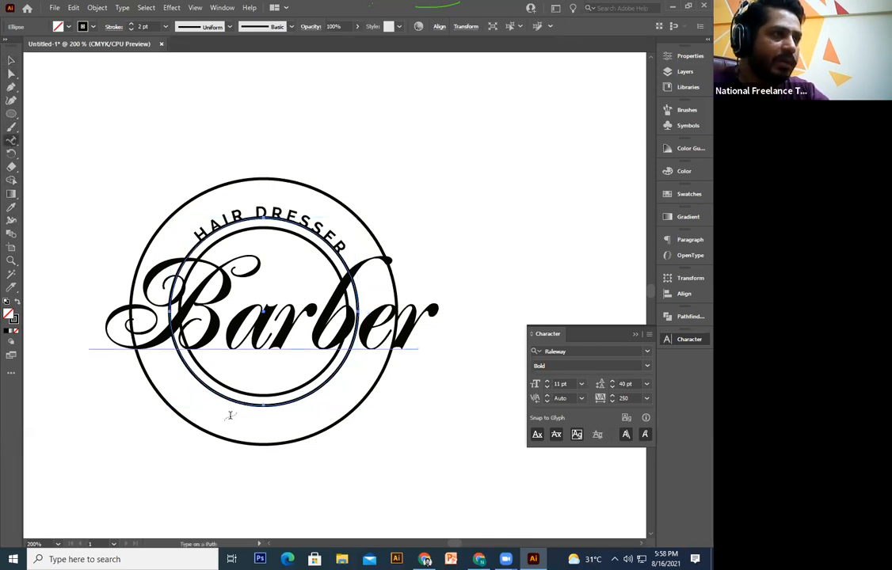
left_click(11, 60)
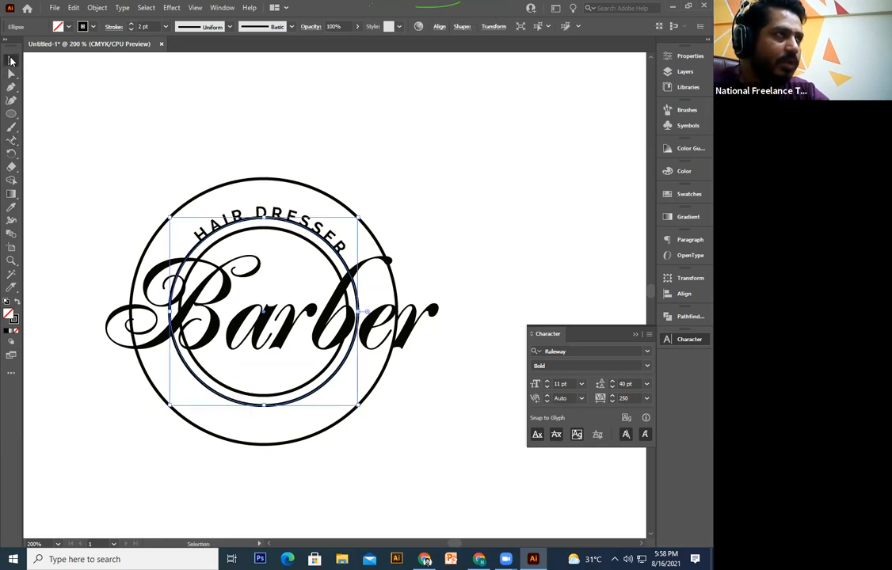
left_click_drag(360, 409, 385, 433)
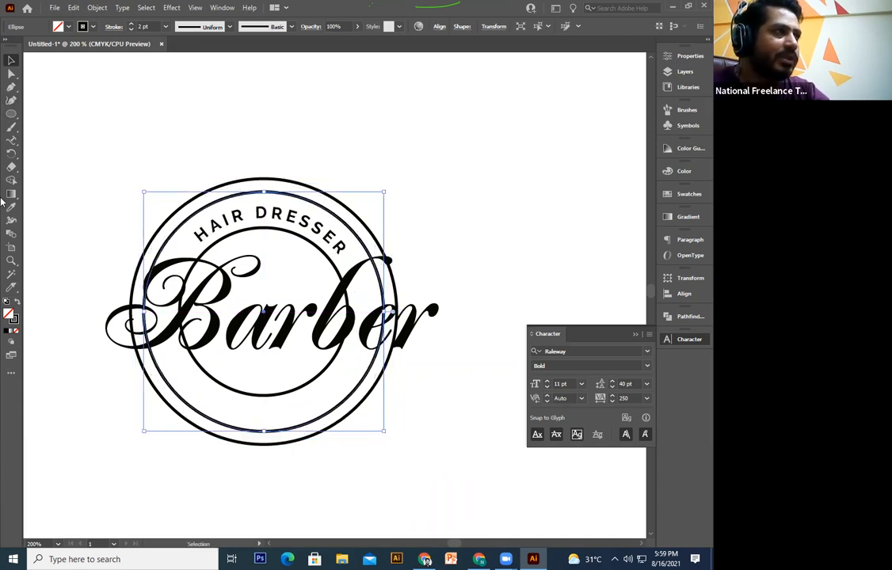
Step: Type '& BEAUTY SALOON' along the enlarged inner circle with Type on a Path
left_click(11, 139)
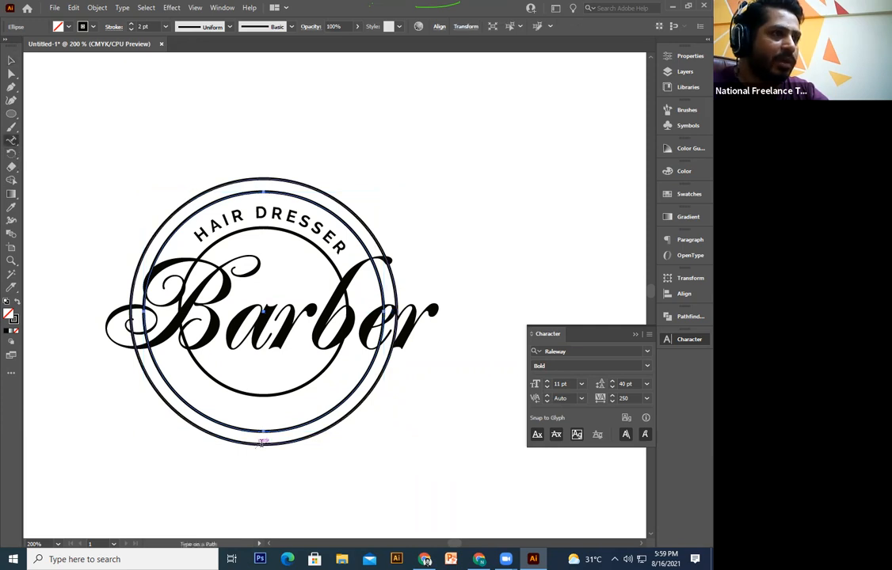
left_click(243, 427)
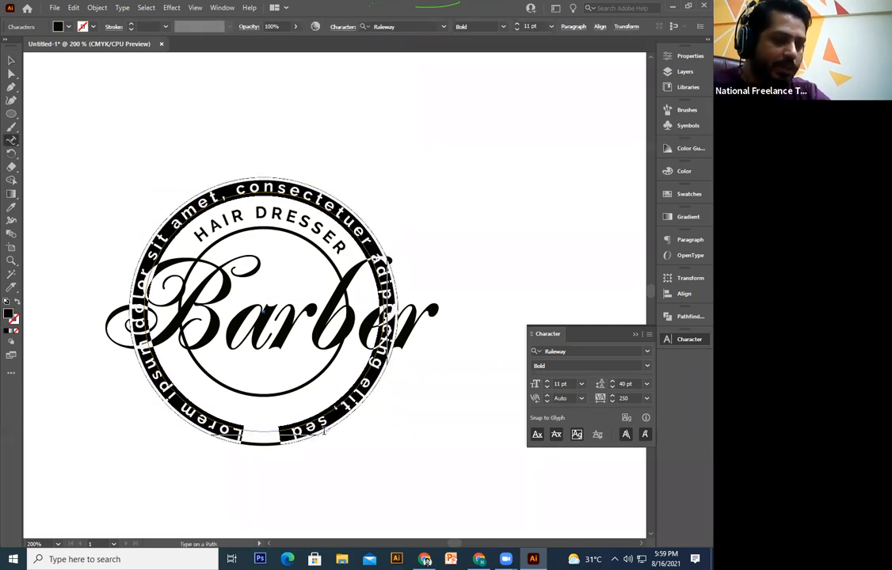
type("& ")
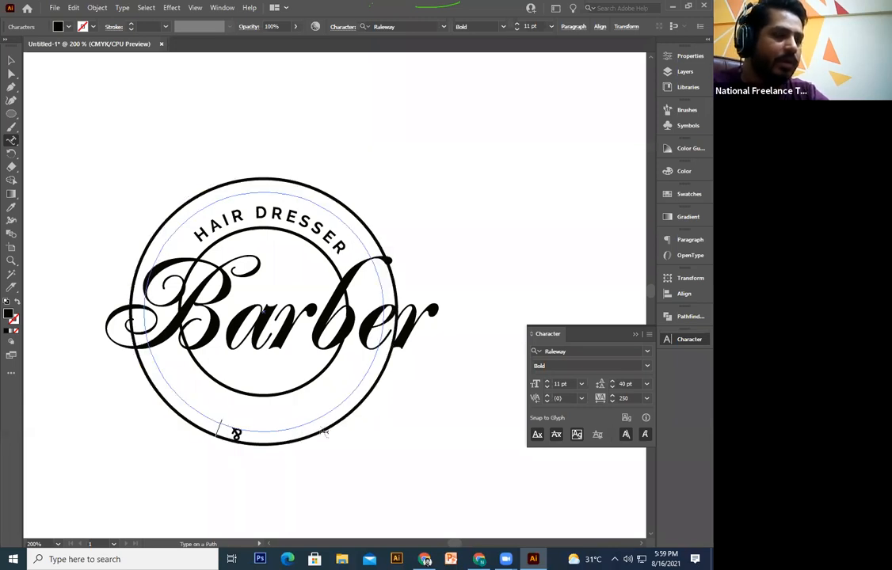
type("BEAUTY SALOON")
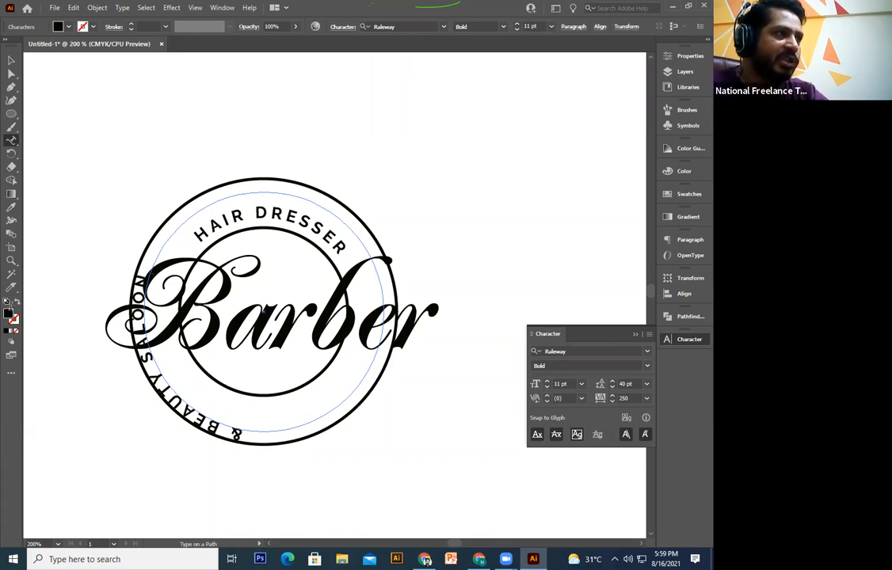
left_click(12, 79)
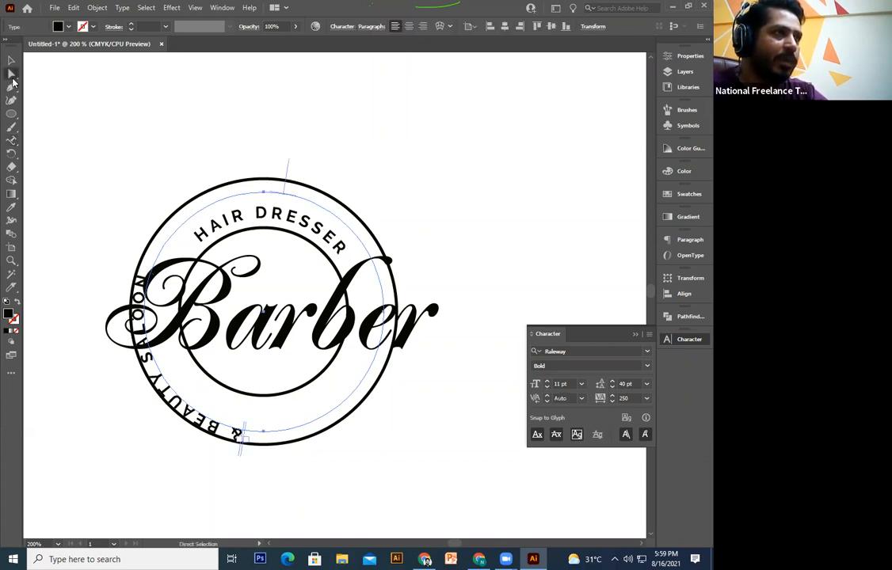
Step: Slide and rotate the & BEAUTY SALOON text onto the badge's bottom arc
left_click_drag(289, 169, 154, 268)
key("v")
left_click_drag(389, 191, 243, 184)
left_click_drag(264, 137, 247, 144)
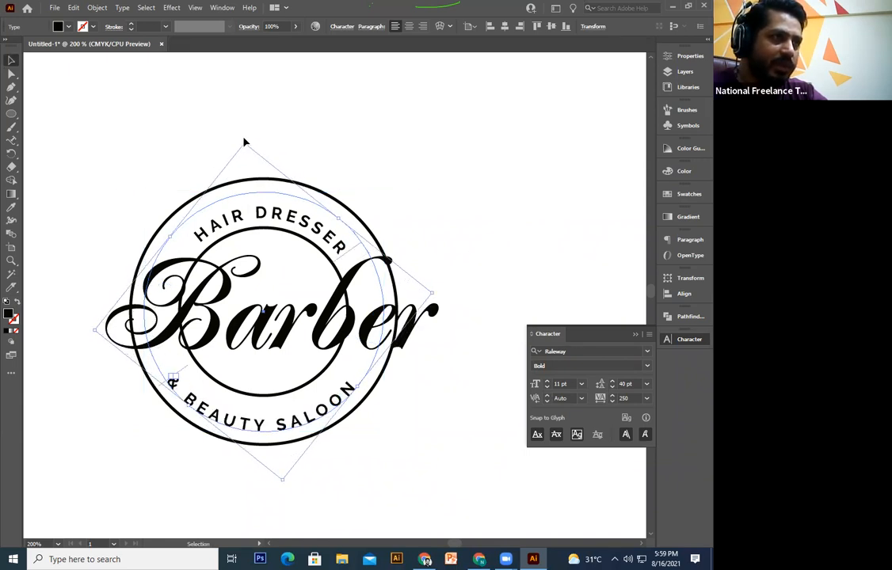
left_click(313, 460)
Step: Fine-tune the bottom text's rotation until it is centred beneath Barber
left_click(283, 428)
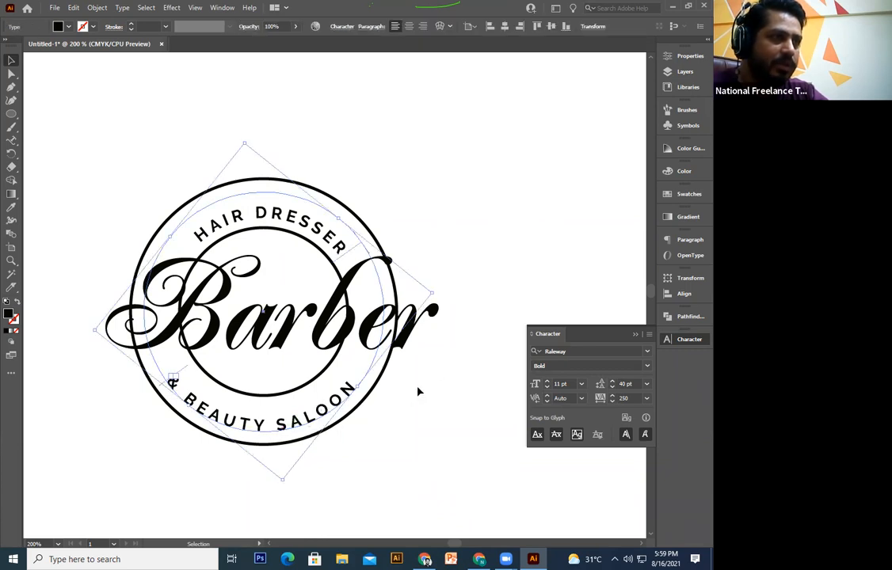
left_click_drag(431, 291, 427, 291)
left_click(487, 278)
left_click(376, 340)
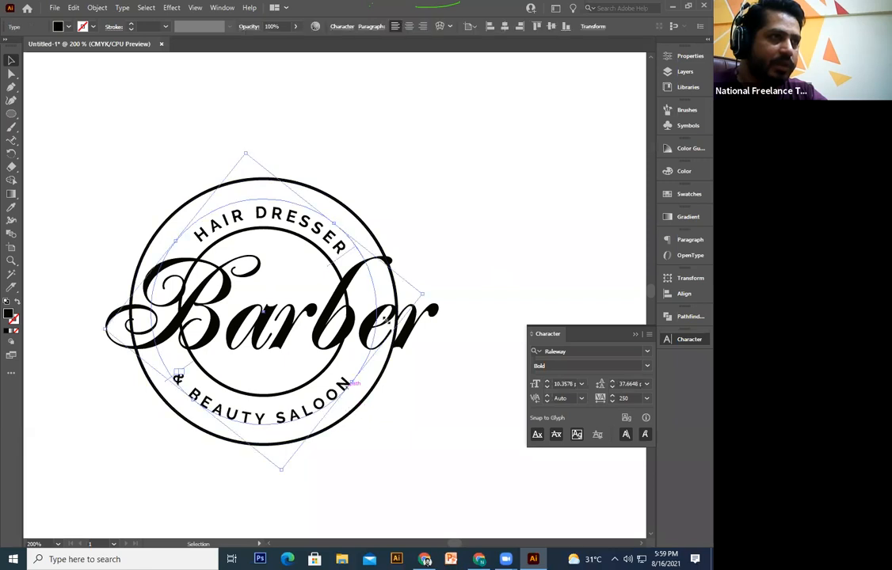
left_click_drag(423, 292, 458, 255)
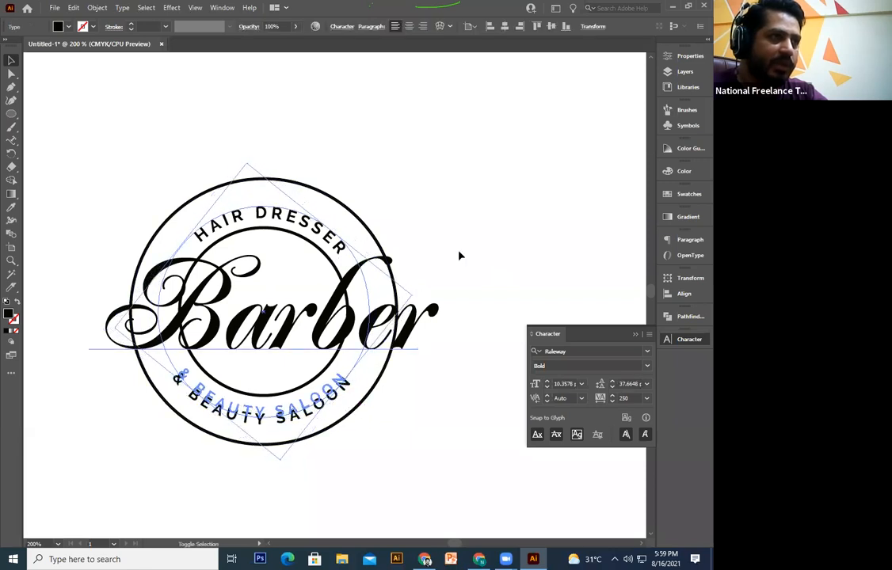
left_click(458, 255)
left_click(320, 359)
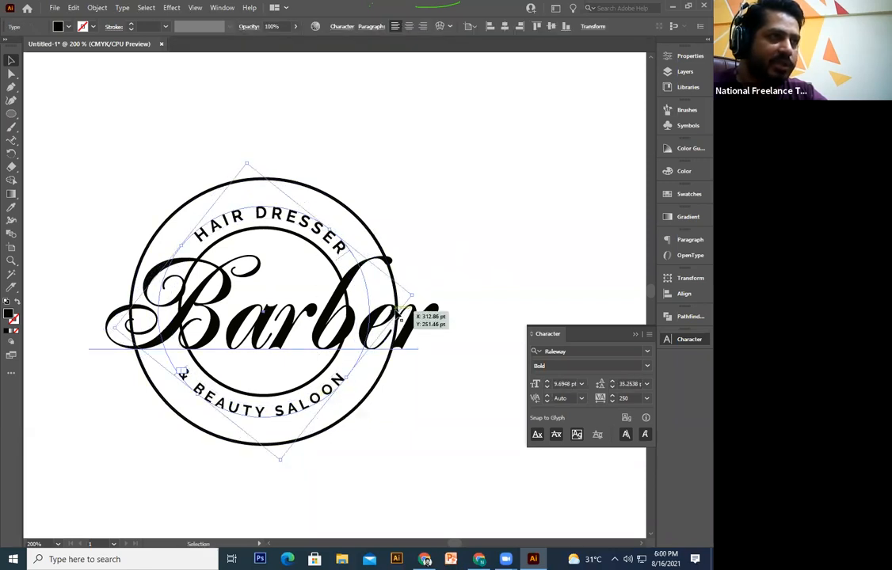
left_click_drag(413, 297, 458, 273)
left_click(458, 274)
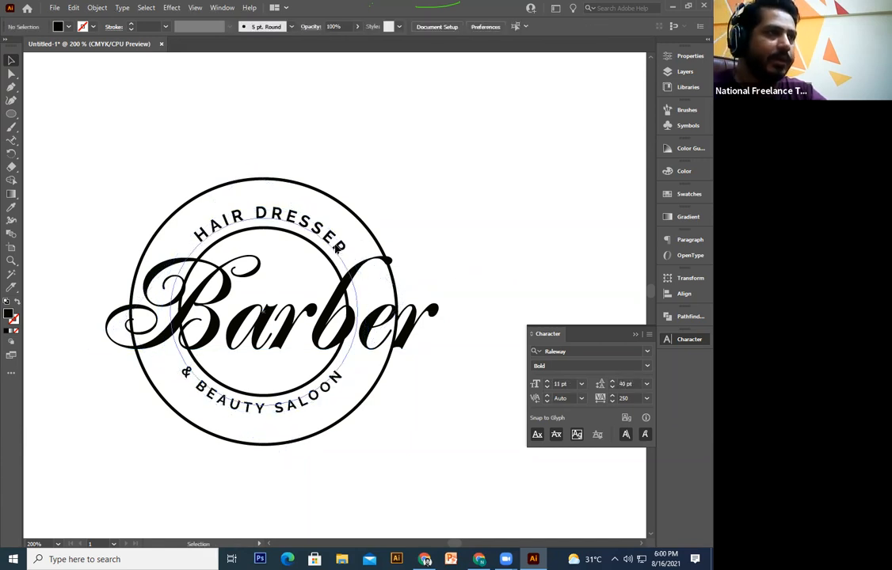
Step: Set the & BEAUTY SALOON text to 11 pt, matching the HAIR DRESSER size
left_click(192, 231)
key("t")
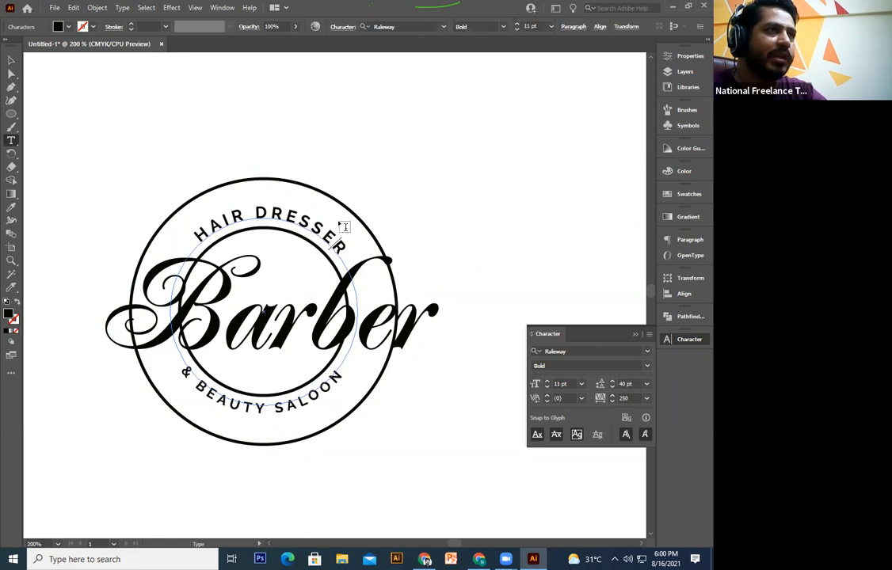
triple_click(319, 236)
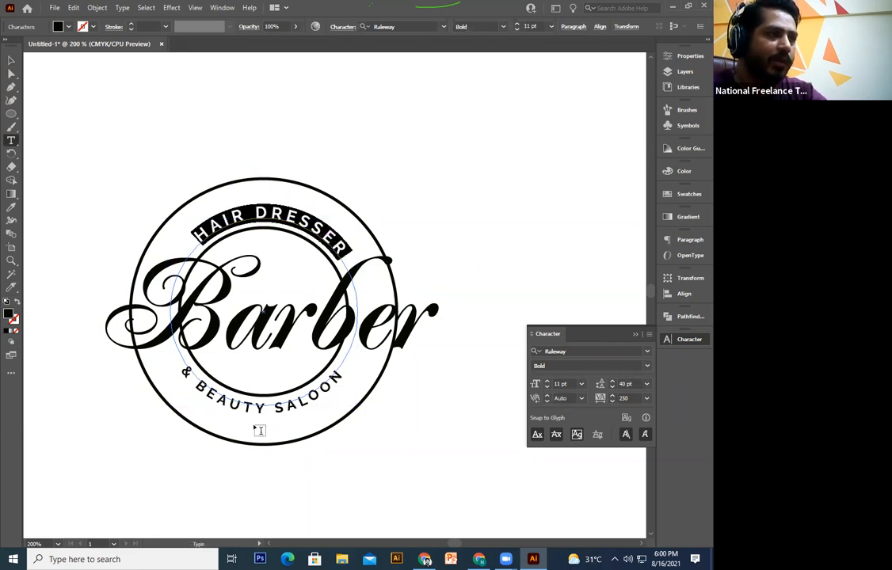
triple_click(248, 408)
left_click(564, 383)
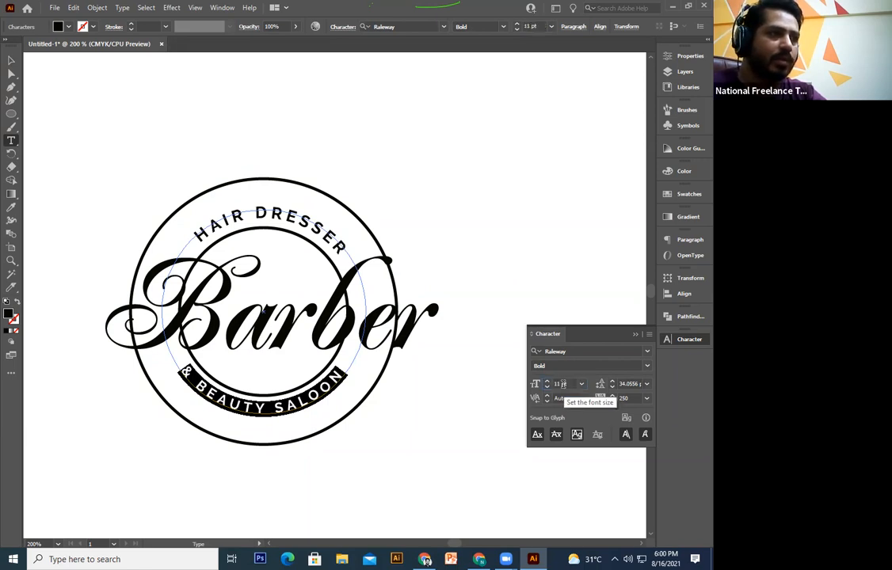
type("11")
key("Return")
key("ctrl+shift+a")
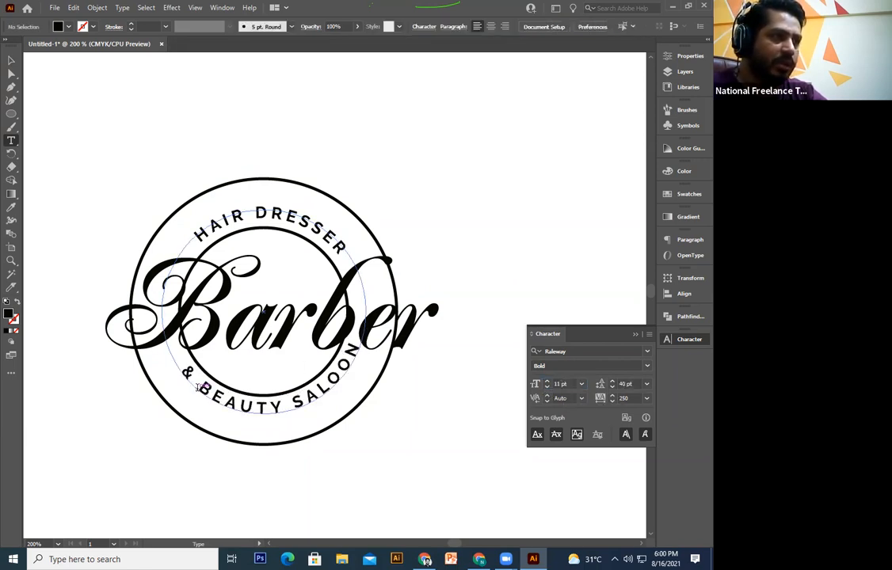
Step: Tighten & BEAUTY SALOON tracking from 250 to 205 and rotate it to re-centre along the arc
left_click(302, 403)
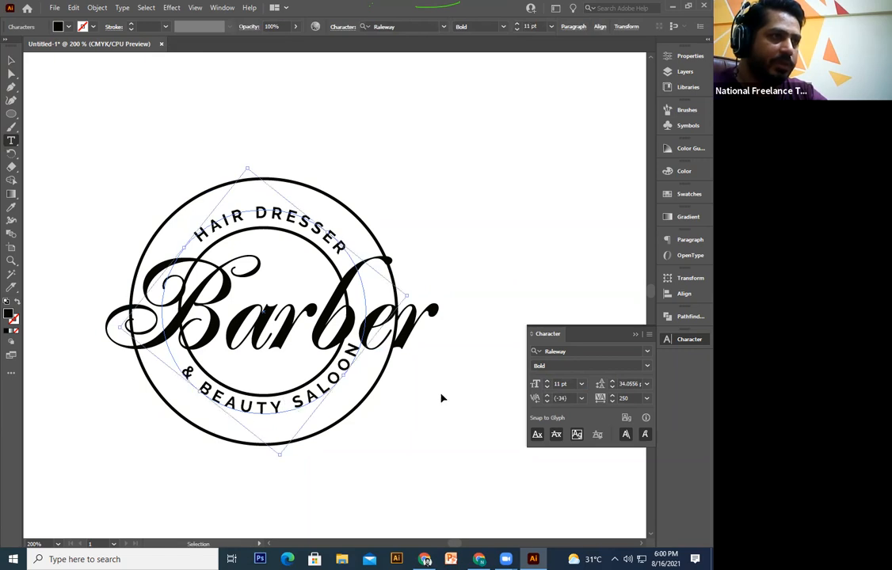
key("ctrl+a")
left_click(631, 399)
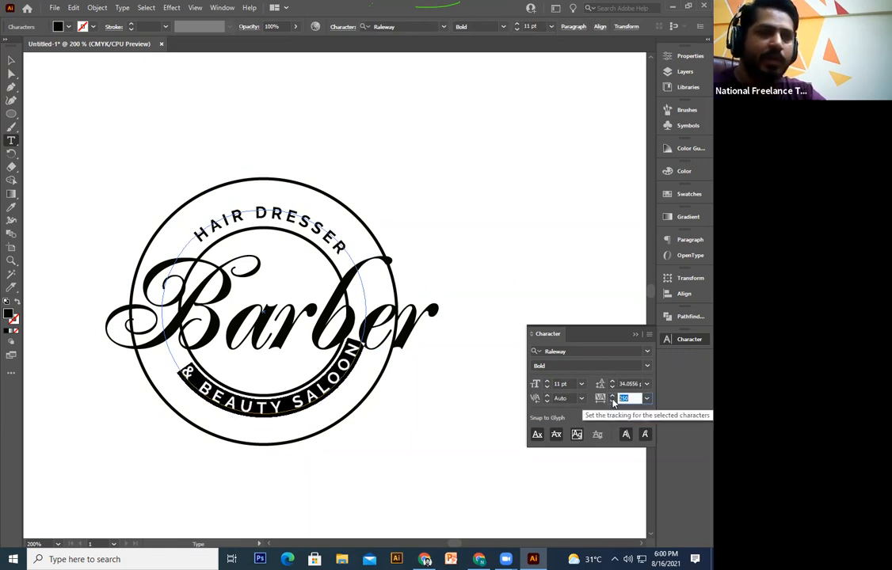
left_click(612, 402)
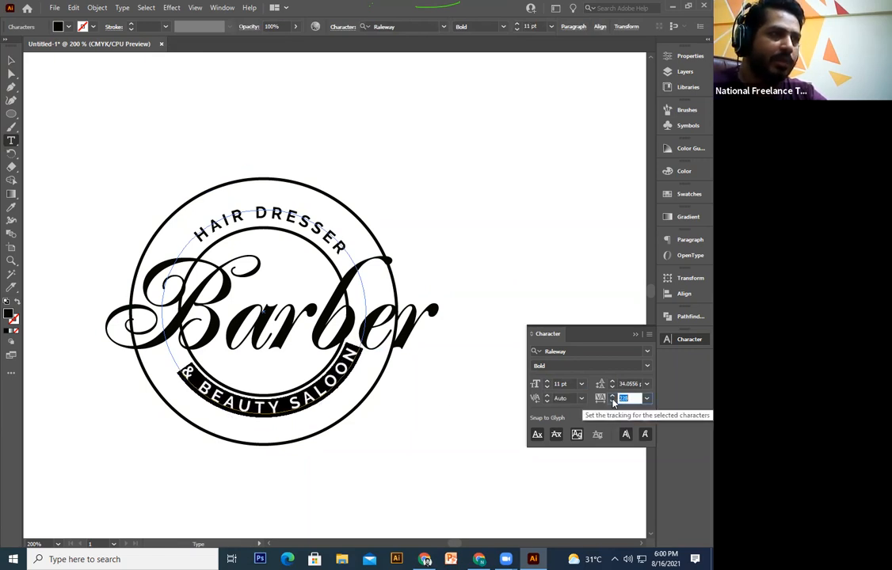
left_click(612, 402)
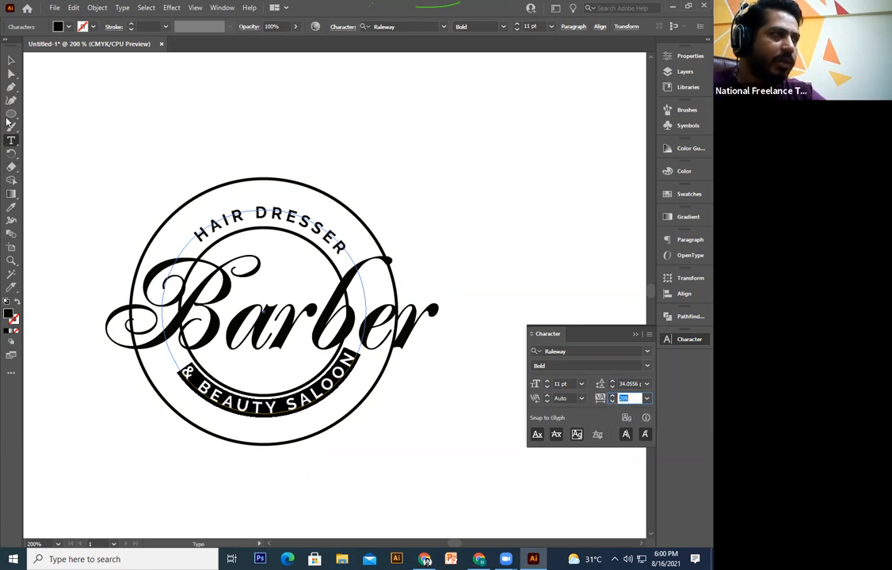
left_click(11, 62)
left_click_drag(412, 300, 429, 303)
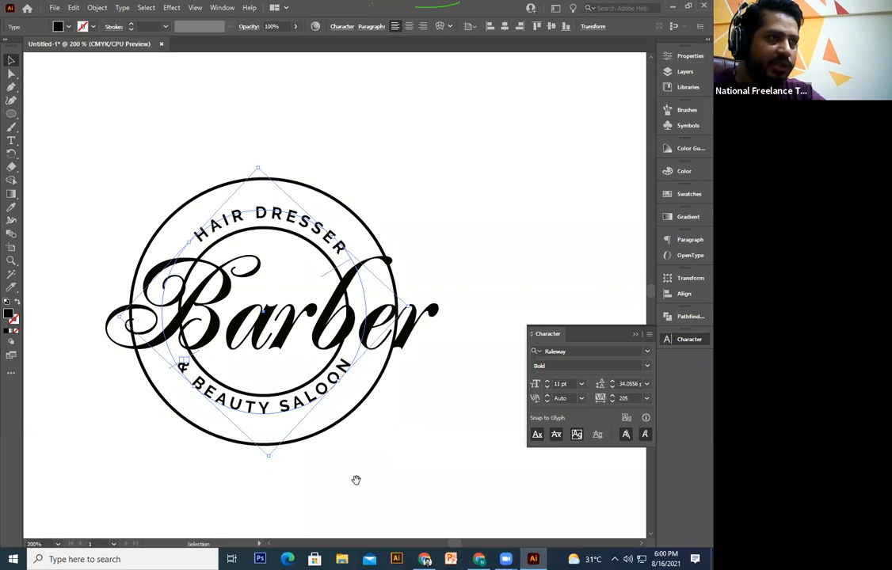
Step: Scale the & BEAUTY SALOON curved text up slightly by its corner handle
left_click_drag(356, 478, 360, 488)
left_click(325, 447)
left_click(306, 410)
mouse_move(417, 317)
left_mouse_down()
mouse_move(432, 312)
mouse_move(432, 320)
left_mouse_up()
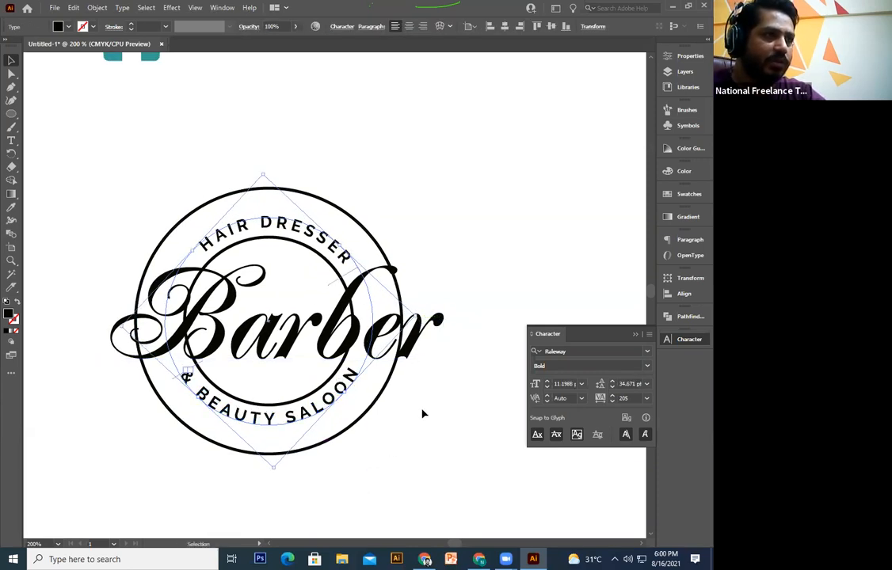
left_click(423, 413)
left_click(358, 388)
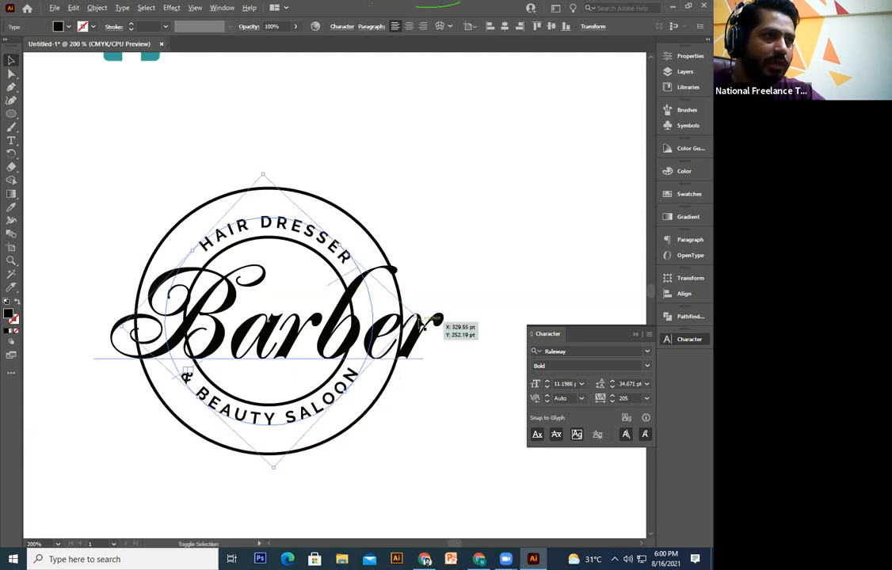
left_click(390, 453)
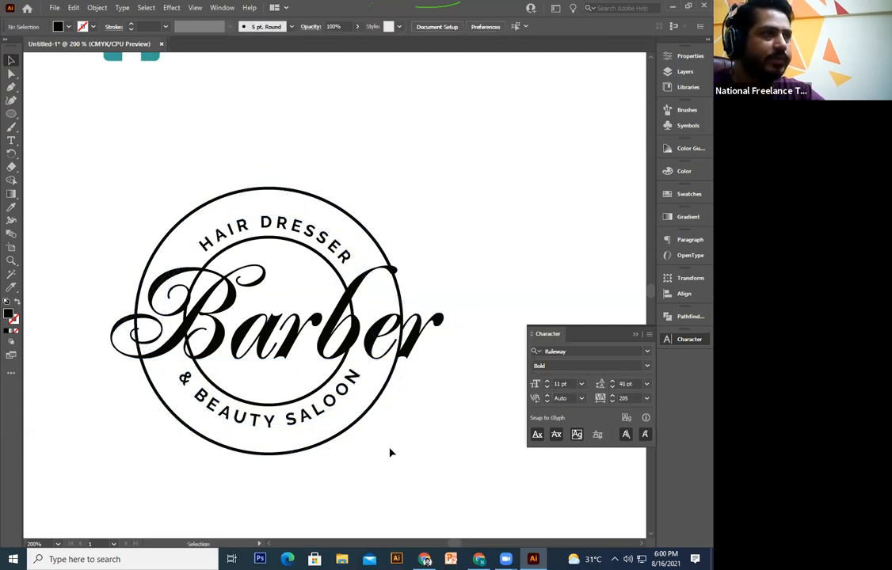
left_click(326, 410)
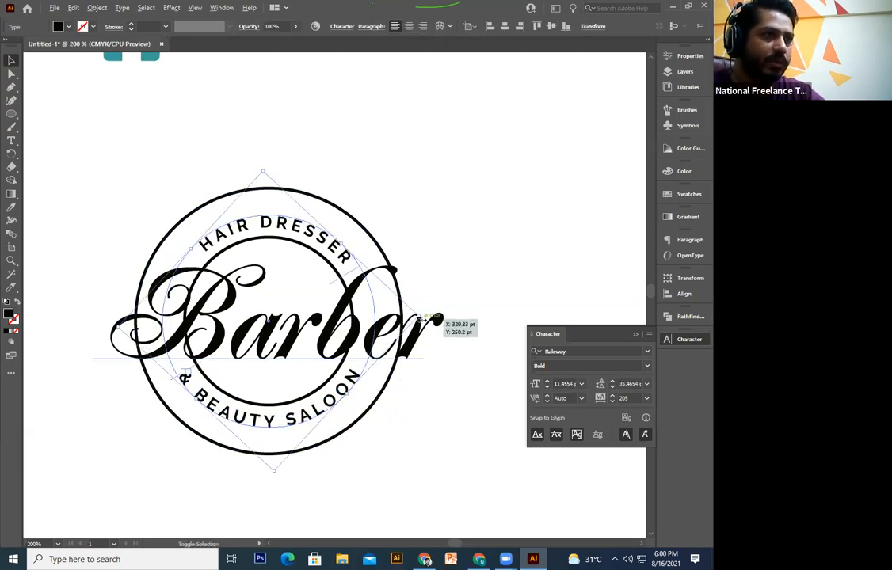
left_click(378, 438)
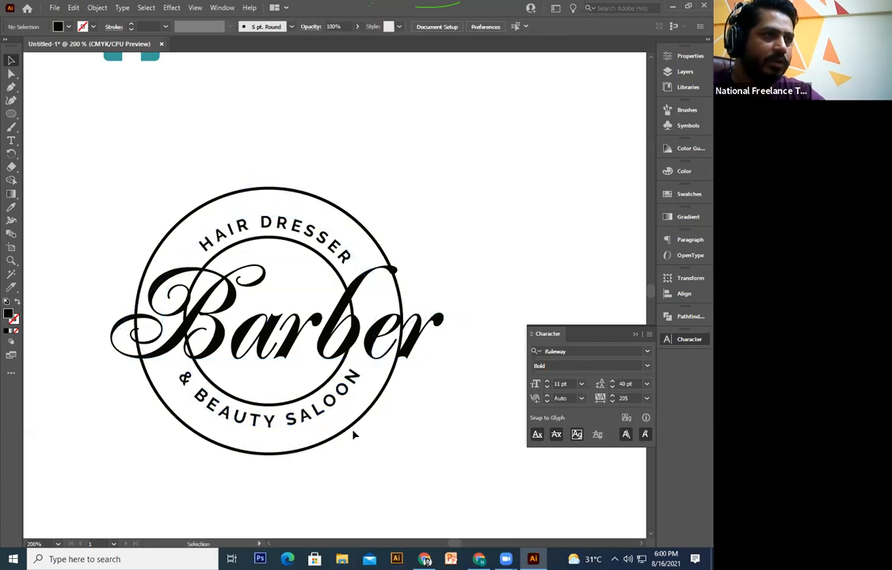
Step: Shrink the badge's outer ring inward so it hugs the lettering
left_click(353, 429)
left_click_drag(404, 188, 388, 199)
left_click(422, 184)
left_click_drag(451, 264, 454, 259)
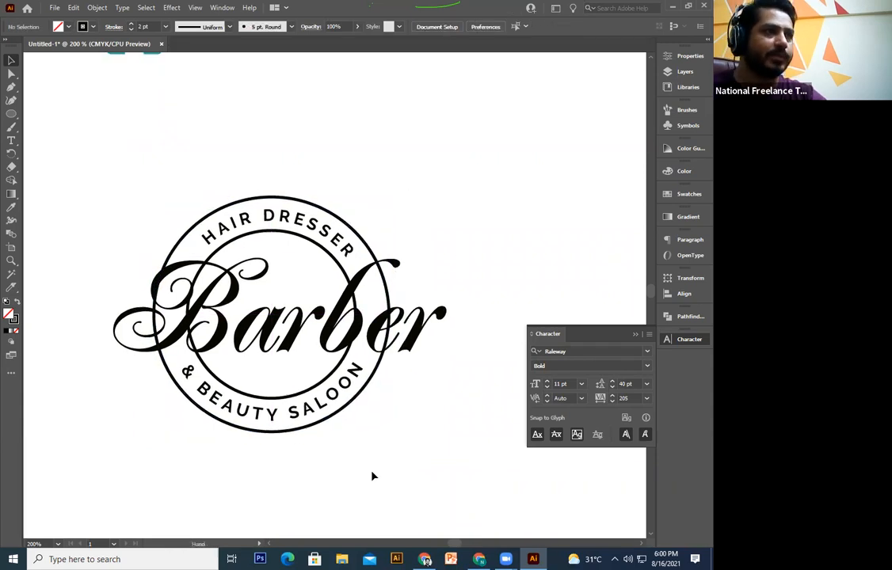
left_click_drag(394, 436, 390, 448)
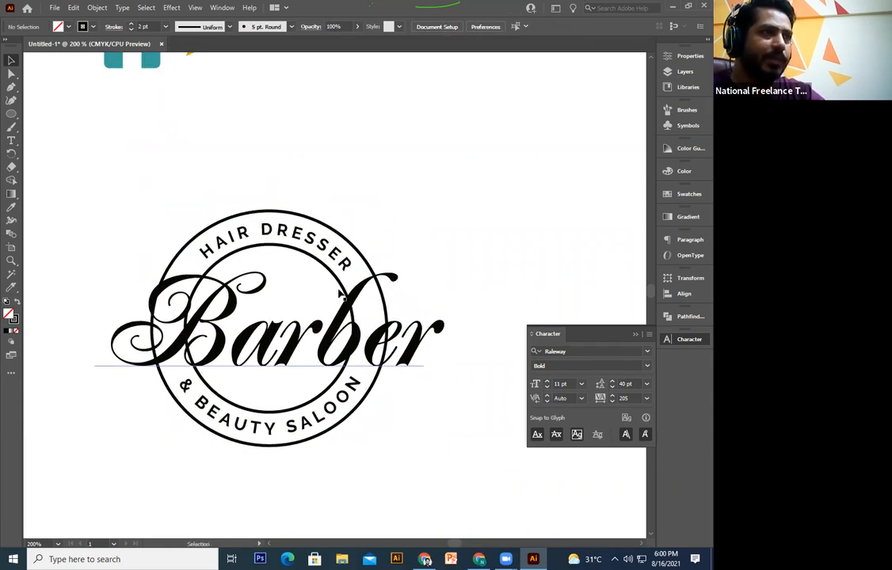
Step: Select the Barber script lettering and view its context menu without choosing a command
left_click(358, 346)
left_click_drag(375, 438, 422, 315)
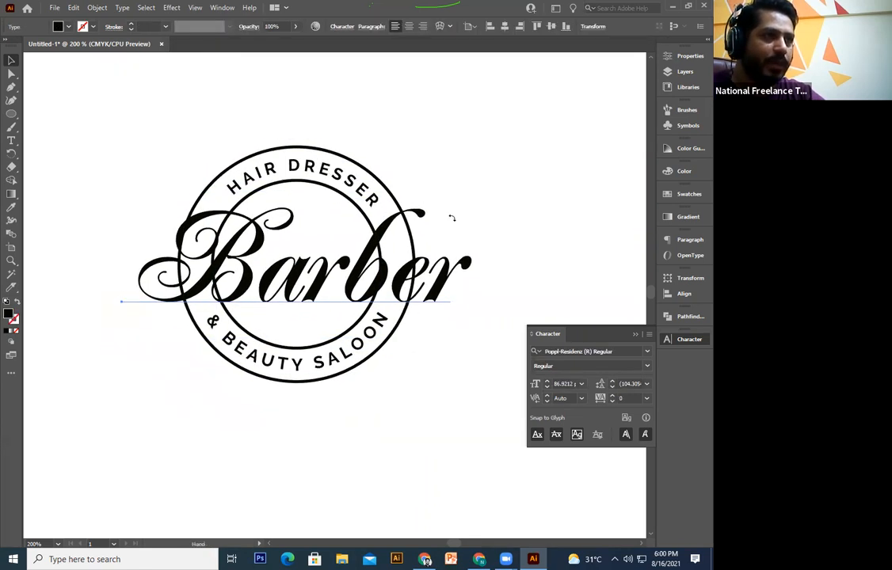
left_click_drag(451, 218, 438, 257)
left_click(438, 257)
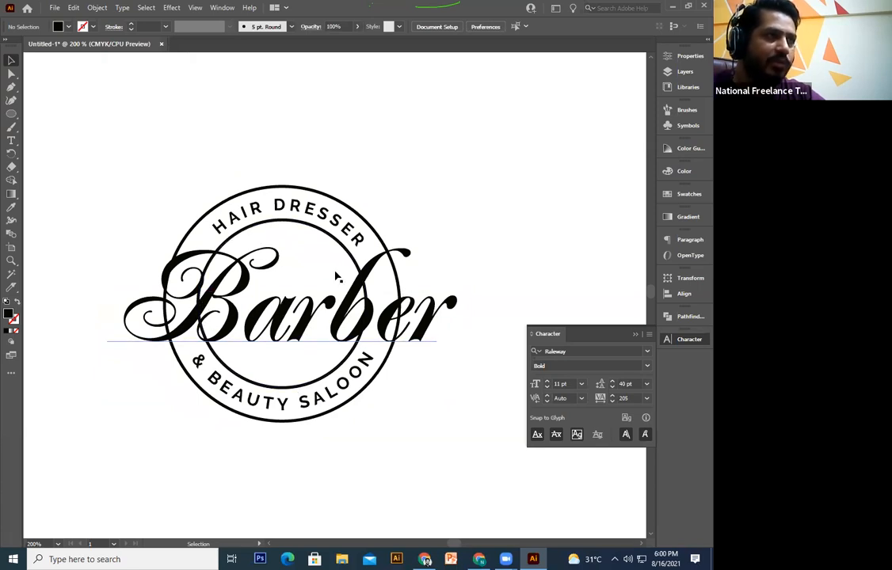
left_click(181, 254)
left_click(136, 263)
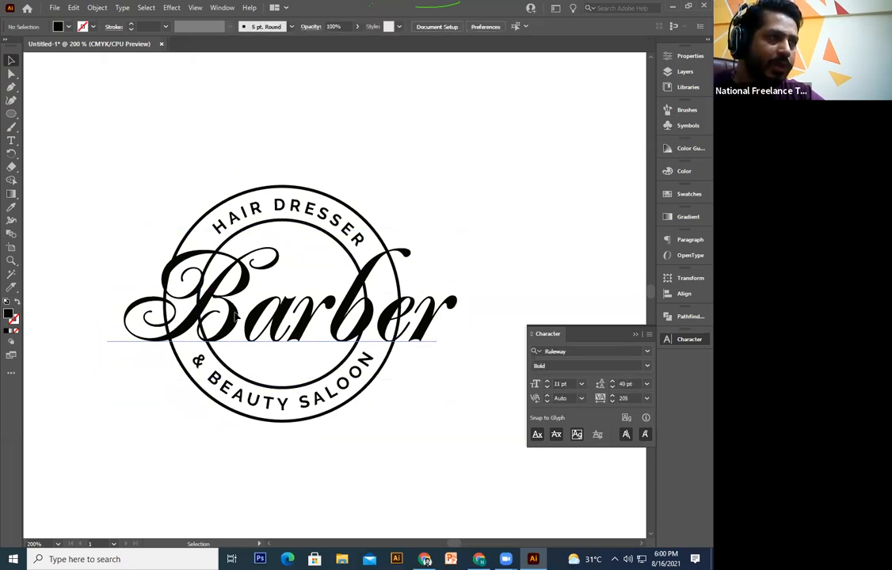
left_click(234, 317)
right_click(235, 315)
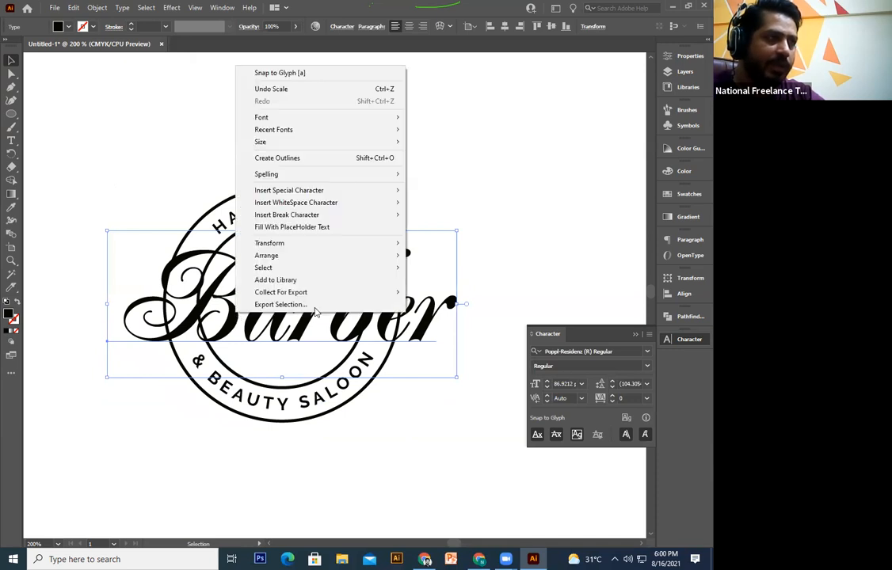
left_click(523, 217)
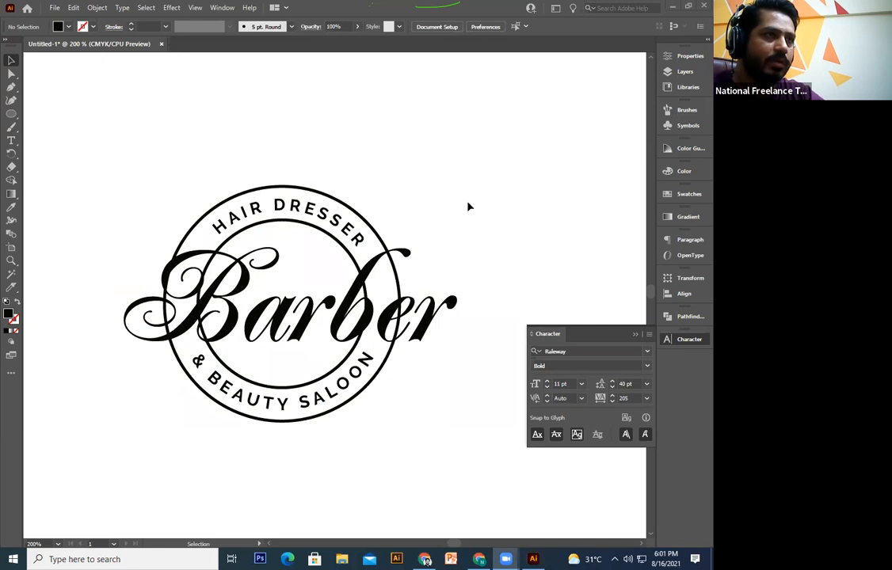
Step: Alt-drag a duplicate of the Barber script up above the badge, just below the icons
left_click(396, 328)
left_click_drag(437, 131, 440, 229)
key("v")
left_click_drag(404, 408, 406, 194)
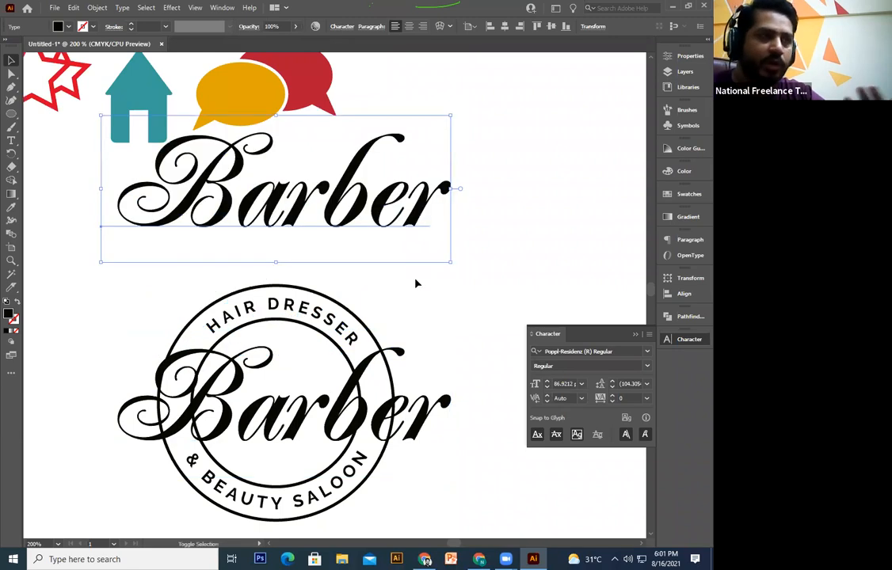
left_click(416, 284)
left_click_drag(416, 283, 430, 261)
left_click(426, 559)
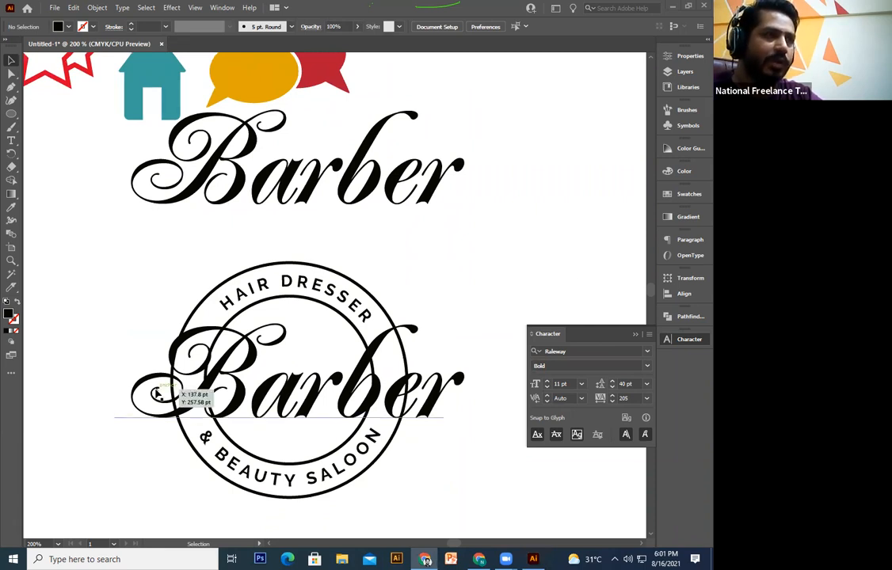
left_click(282, 398)
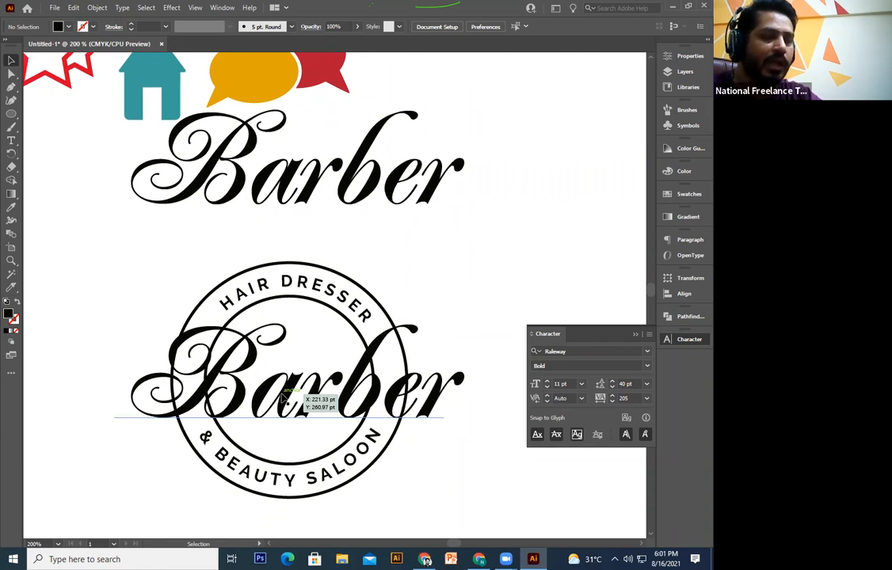
left_click(365, 207)
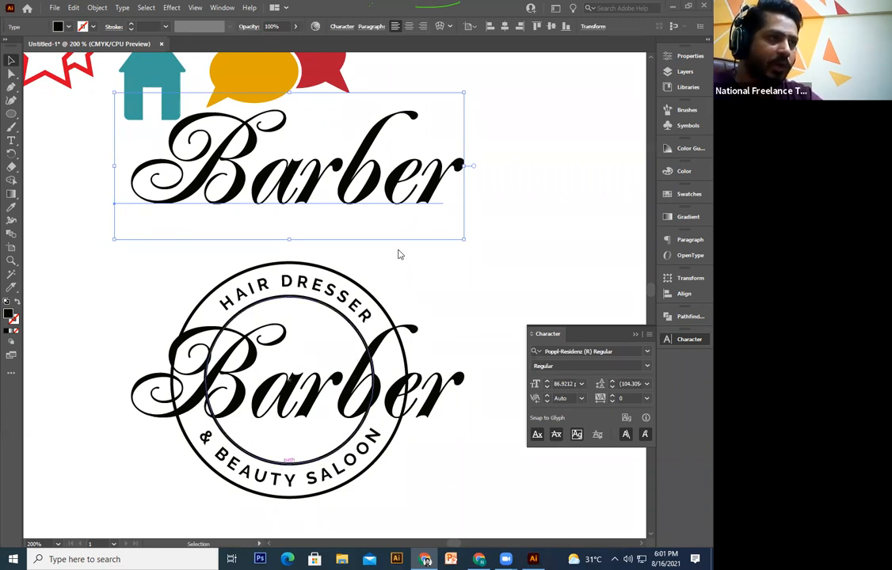
Step: Create outlines from both the upper Barber text and the badge's Barber text
right_click(322, 149)
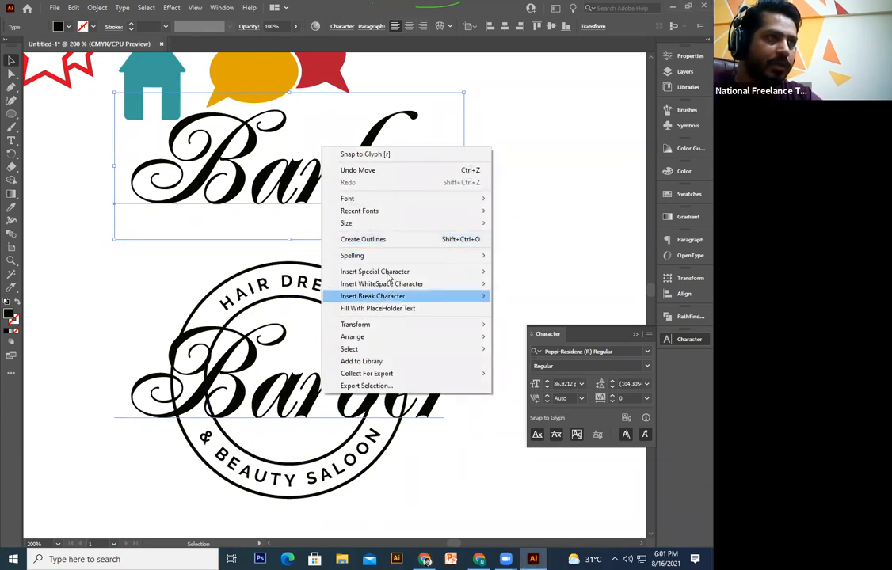
left_click(383, 244)
key("space")
left_click(426, 365)
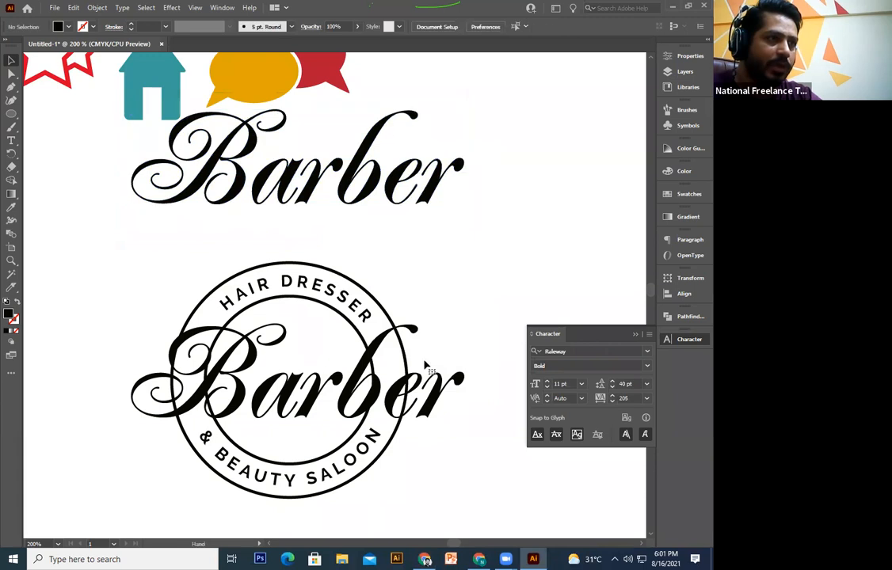
left_click_drag(443, 305, 436, 280)
right_click(439, 358)
left_click(472, 206)
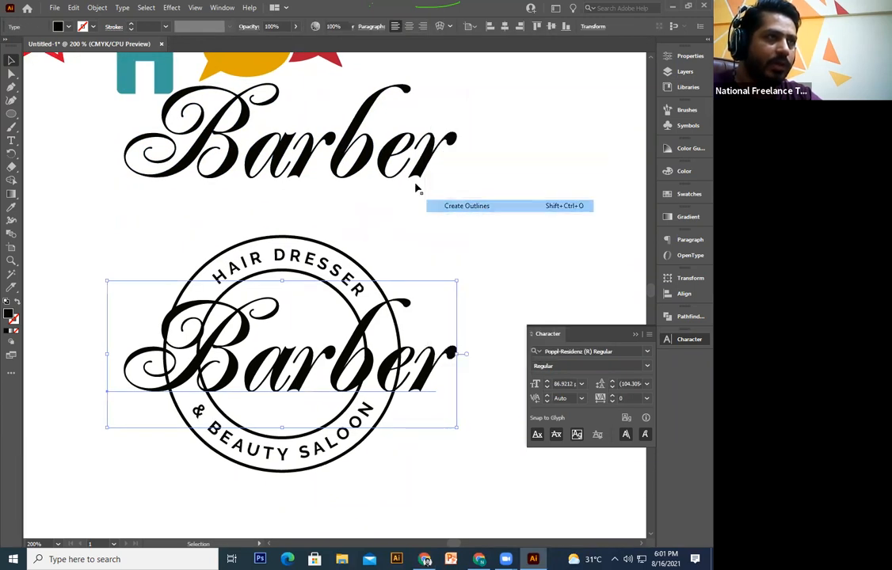
Step: Swap the badge Barber's fill to a black stroke with no fill, weighted 14 pt
left_click(408, 176)
left_click(473, 268)
left_click(446, 358)
key("space")
left_click_drag(466, 331, 476, 329)
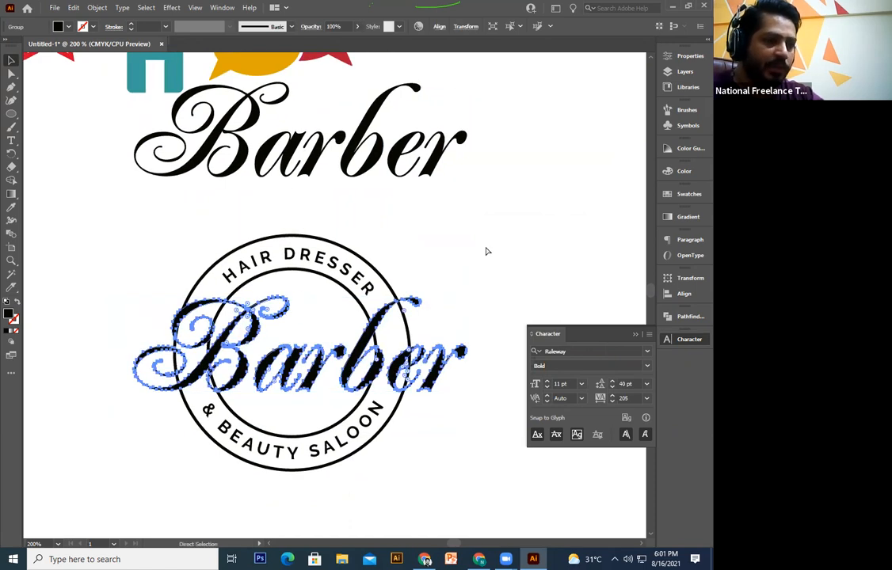
key("v")
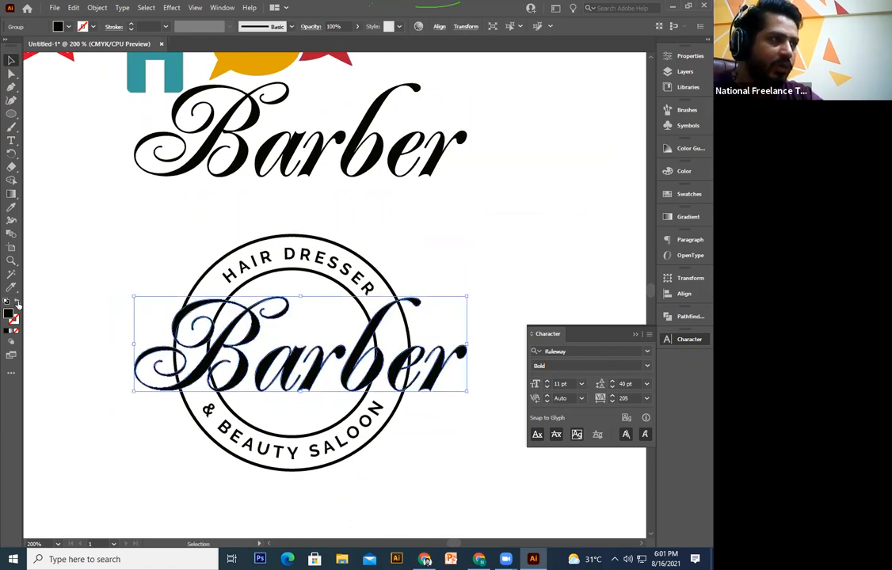
left_click(18, 303)
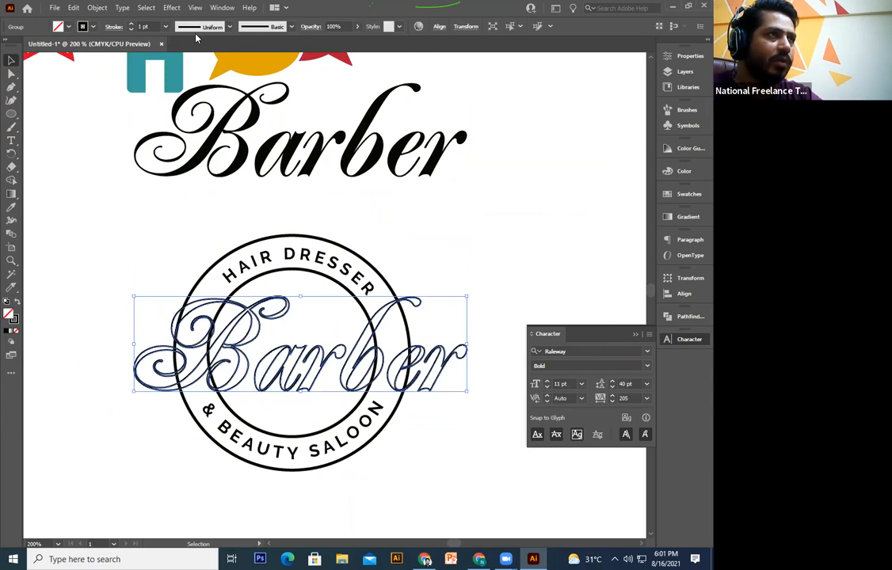
left_click(132, 23)
left_click(132, 23)
left_click(132, 23)
left_click(132, 23)
left_click(132, 23)
left_click(132, 23)
left_click(132, 24)
left_click(133, 24)
left_click(132, 24)
left_click(132, 24)
left_click(132, 24)
left_click(132, 23)
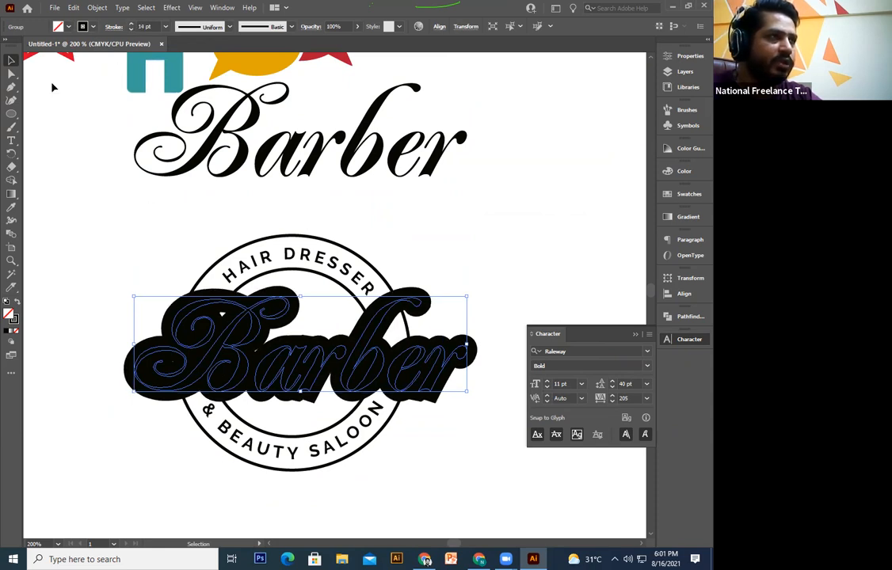
left_click(97, 8)
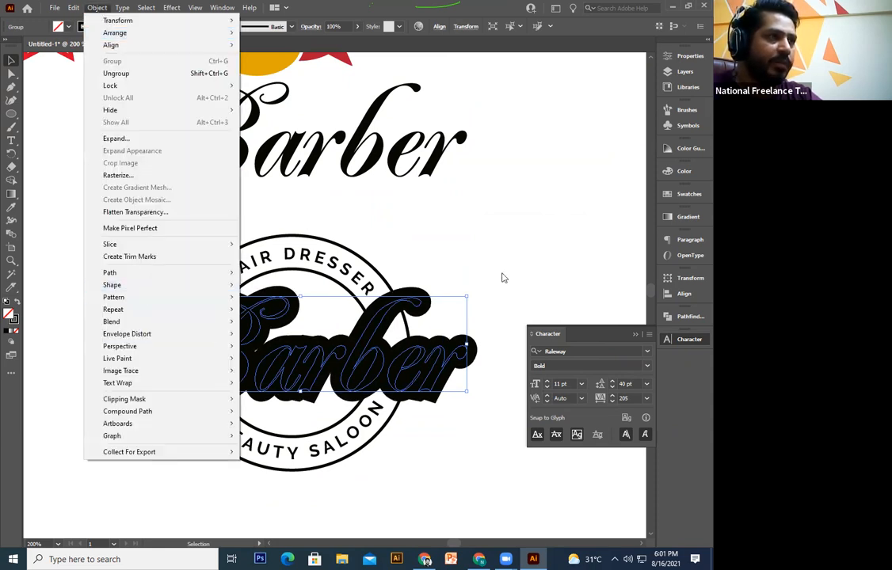
Step: Expand the Barber outline's fill and stroke, then Unite it into one solid black shape
left_click(402, 356)
left_click(450, 279, "ctrl")
left_click(414, 304)
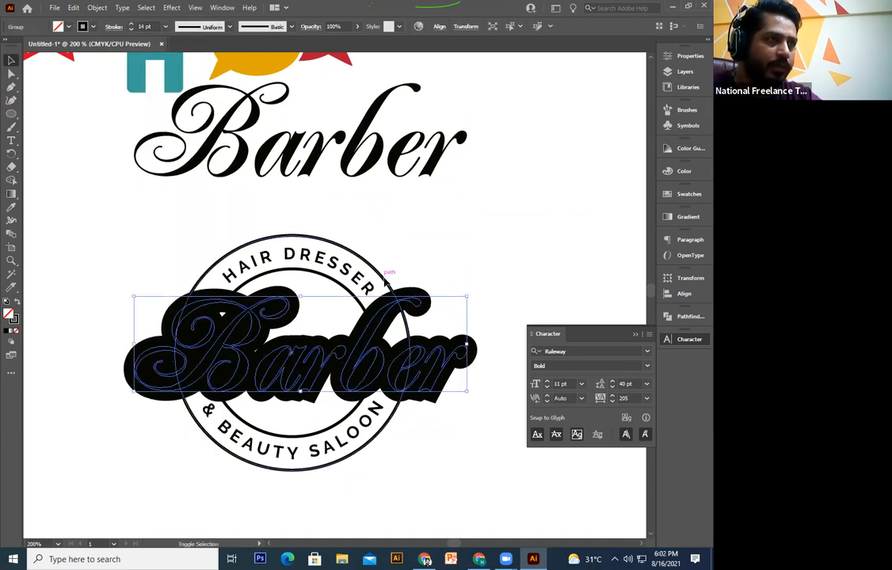
left_click(97, 8)
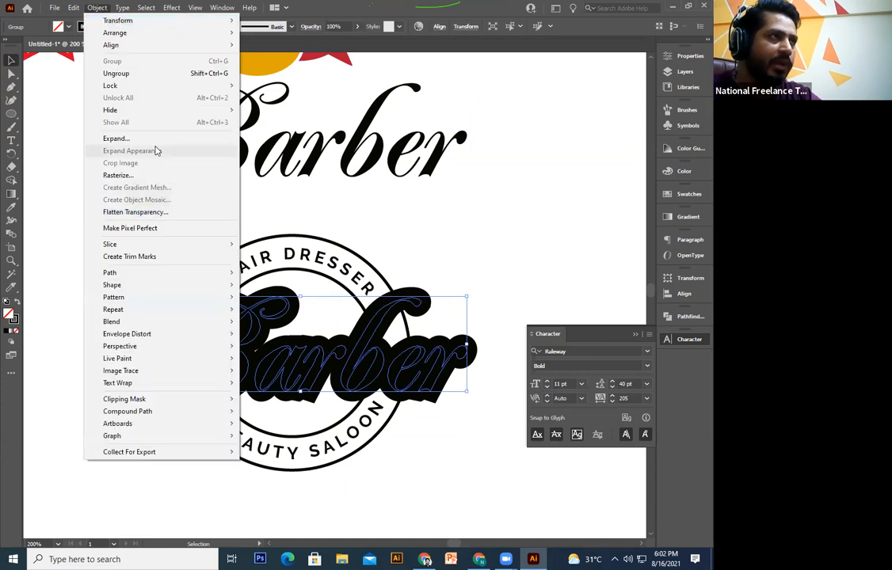
left_click(154, 138)
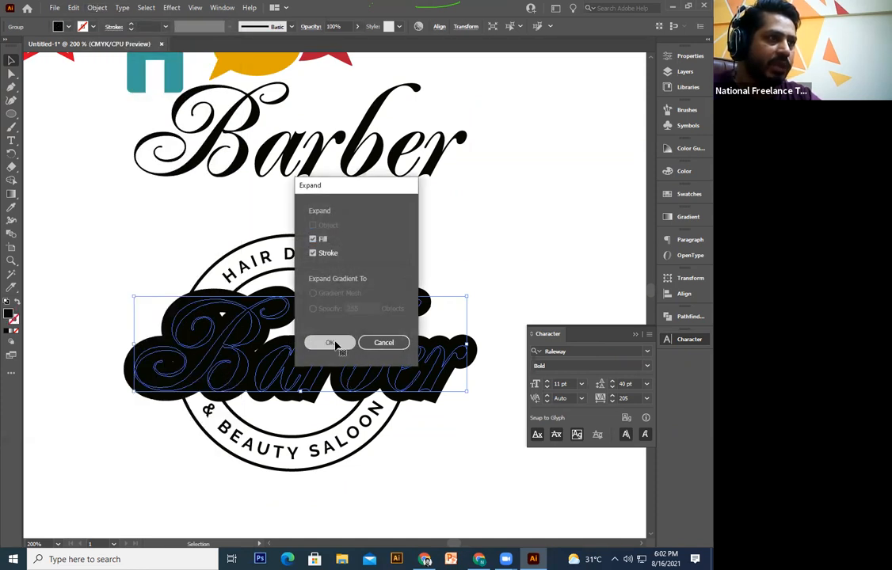
left_click(332, 343)
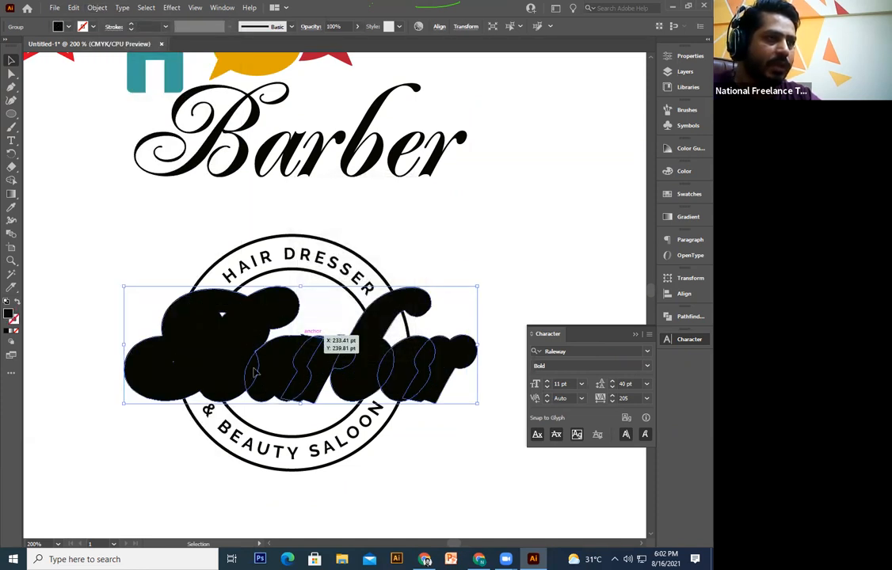
left_click(678, 318)
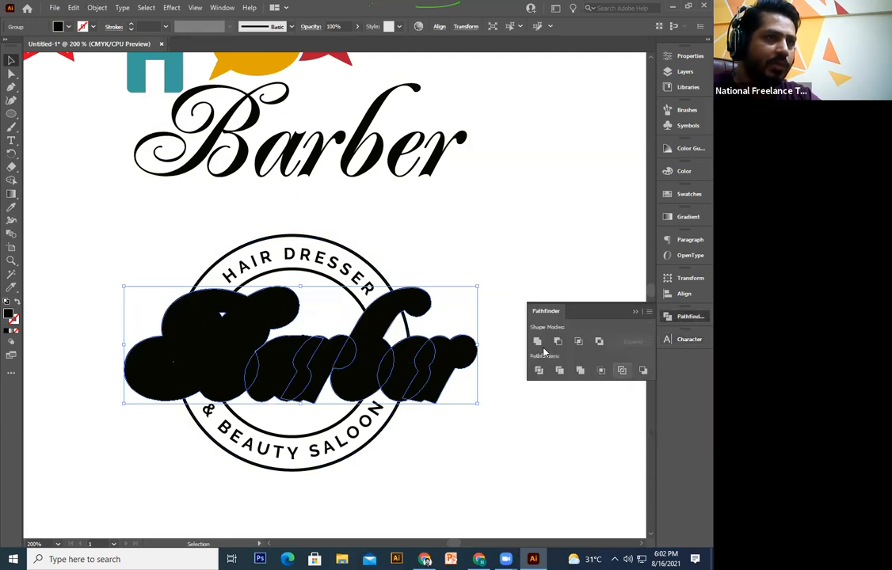
left_click(537, 341)
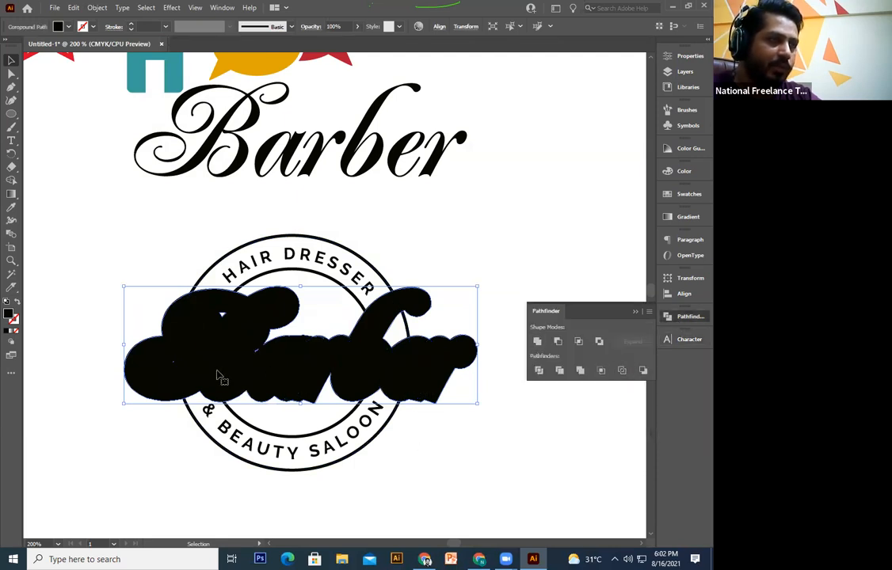
Step: Shift-select the outer and inner badge circles together with the black Barber shape
left_click(436, 486)
left_click(354, 431)
left_click(351, 414, "shift")
left_click(431, 396, "shift")
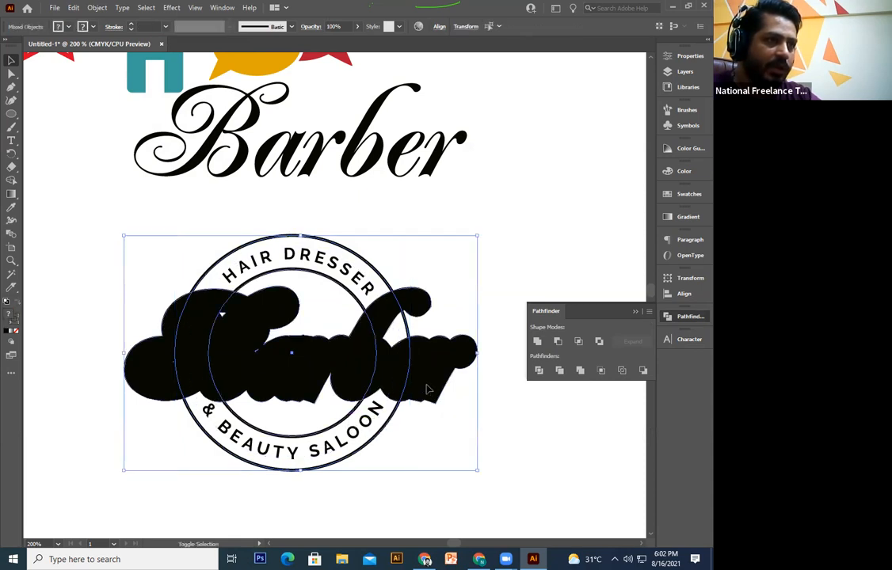
Step: Divide the circles and Barber shape, then delete the black Barber fragments inside the isolated group
left_click(540, 370)
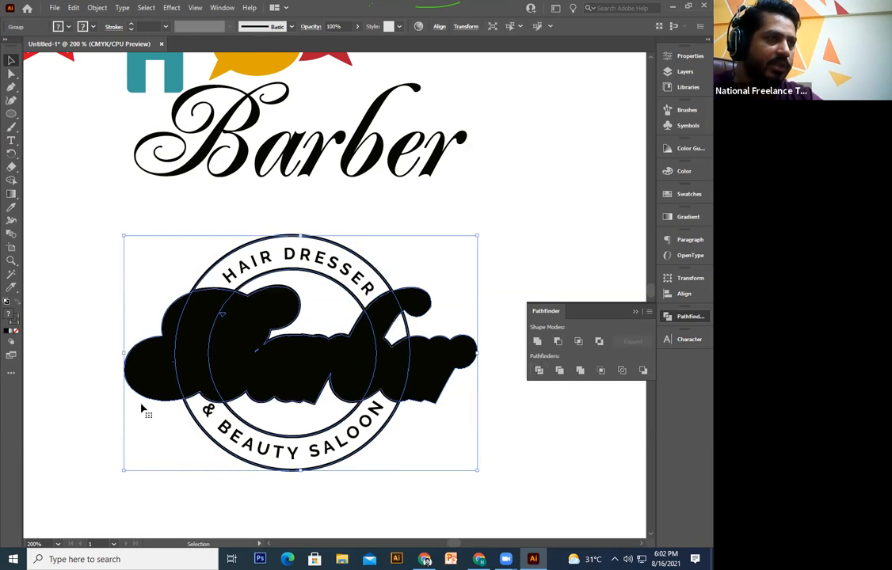
double_click(198, 414)
left_click(158, 365)
key("Delete")
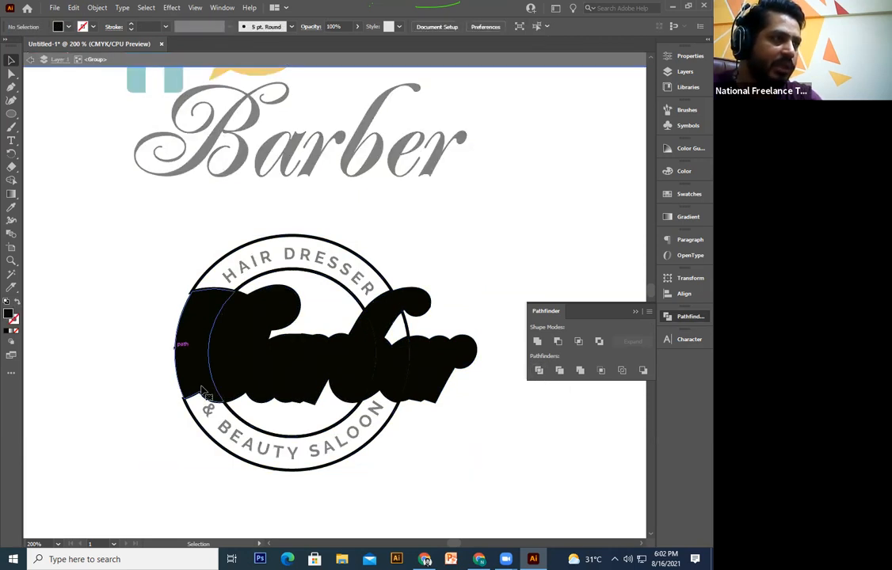
left_click(187, 348)
key("Delete")
left_click(238, 368)
key("Delete")
left_click(404, 370)
key("Delete")
left_click(438, 376)
key("Delete")
left_click(389, 339)
key("Delete")
left_click(346, 341)
key("Delete")
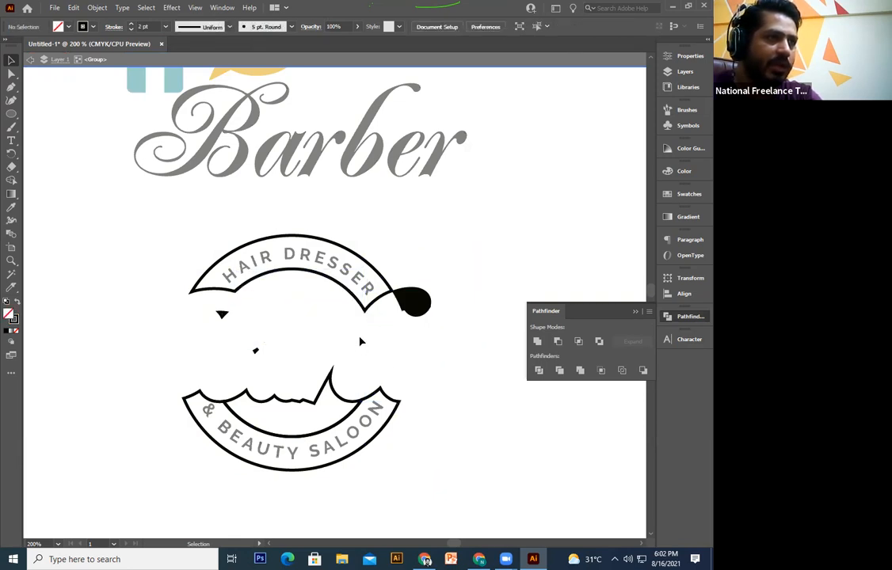
Step: Remove the remaining small black pieces near the top band and the wavy shape above BEAUTY SALOON
left_click_drag(339, 283, 339, 283)
key("Delete")
key("ctrl+z")
left_click_drag(244, 306, 212, 339)
key("Delete")
left_click(255, 350)
key("Delete")
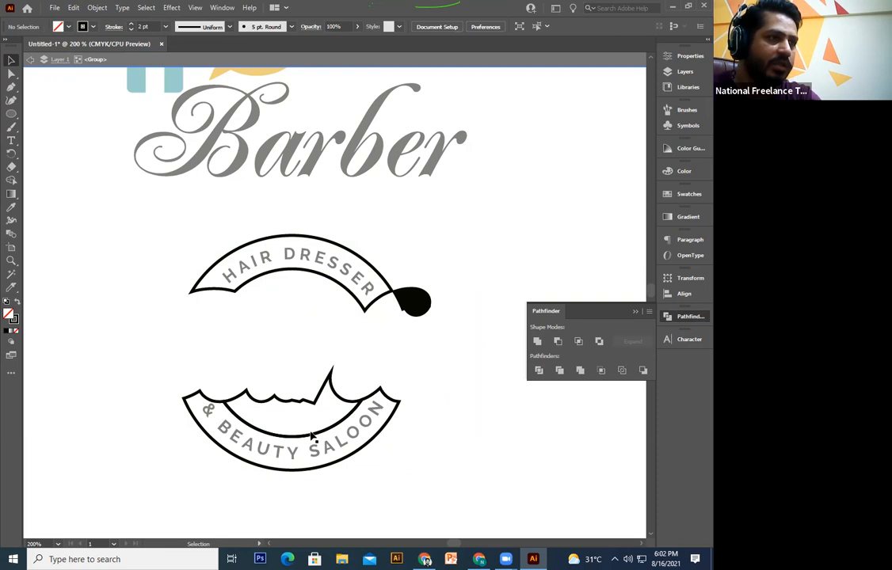
left_click(317, 402)
key("Delete")
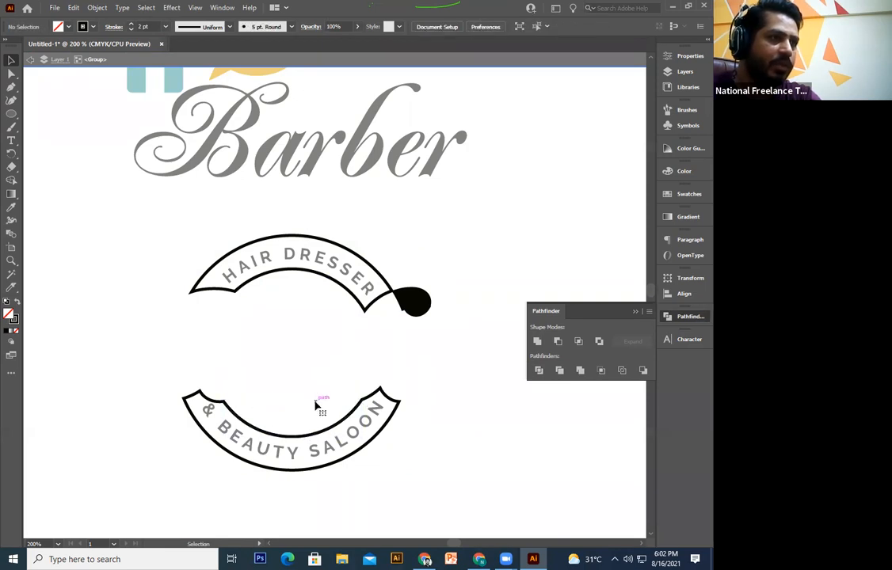
left_click(211, 400)
left_click(310, 327)
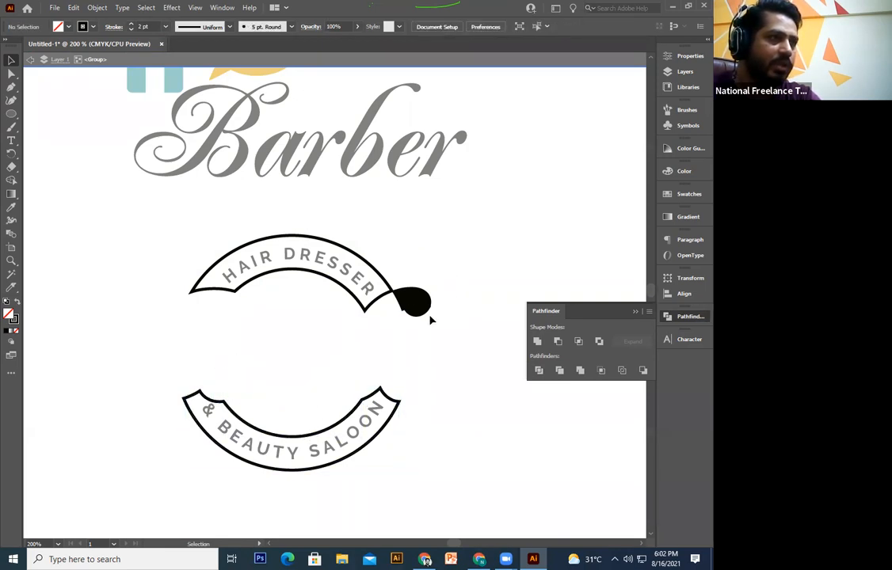
left_click(416, 301)
key("Delete")
Step: Exit isolation, paste the Barber group in front and restore its solid black fill
left_click_drag(435, 215, 174, 509)
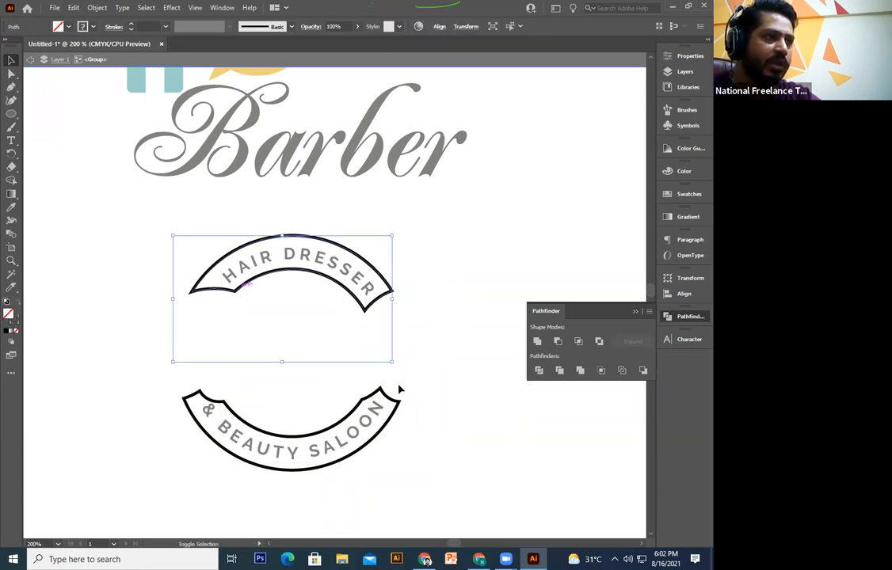
left_click(426, 352)
double_click(426, 352)
key("ctrl+f")
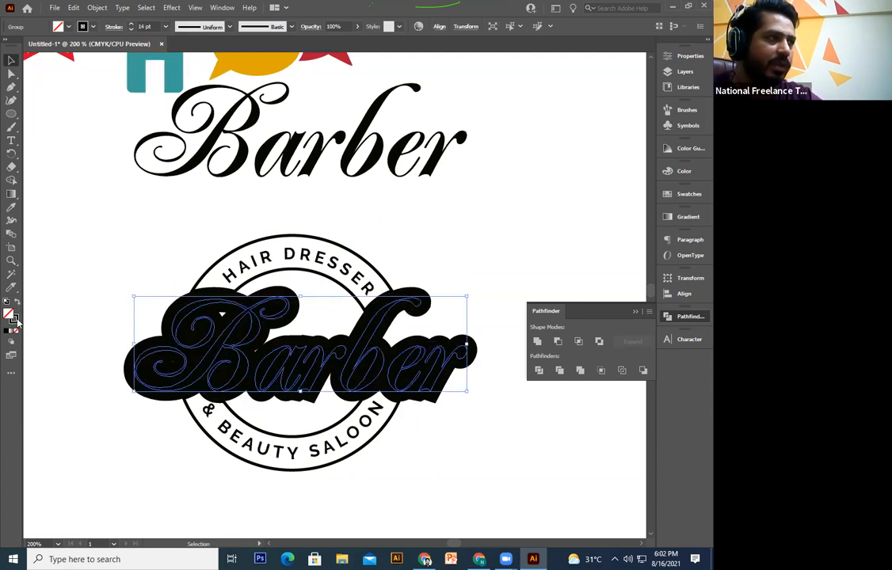
left_click(17, 303)
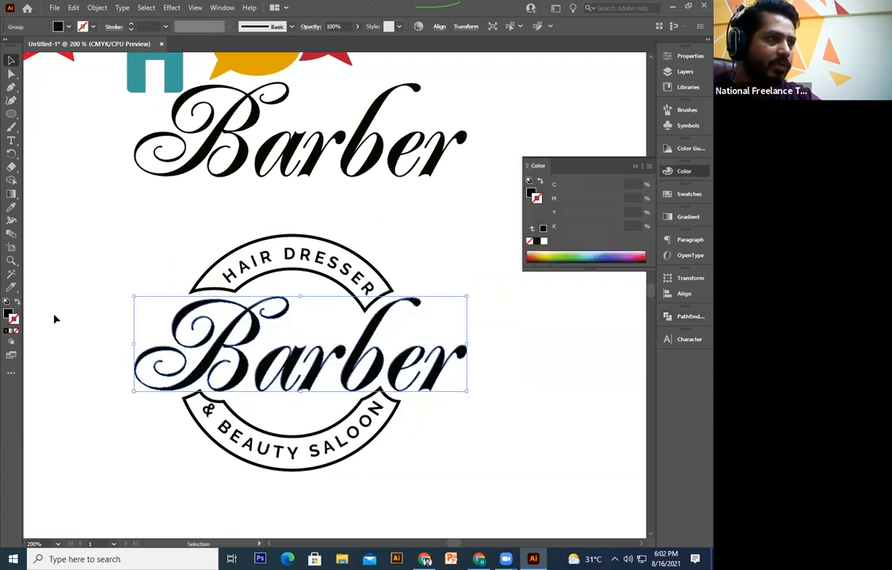
left_click(97, 336)
left_click_drag(341, 289, 334, 262)
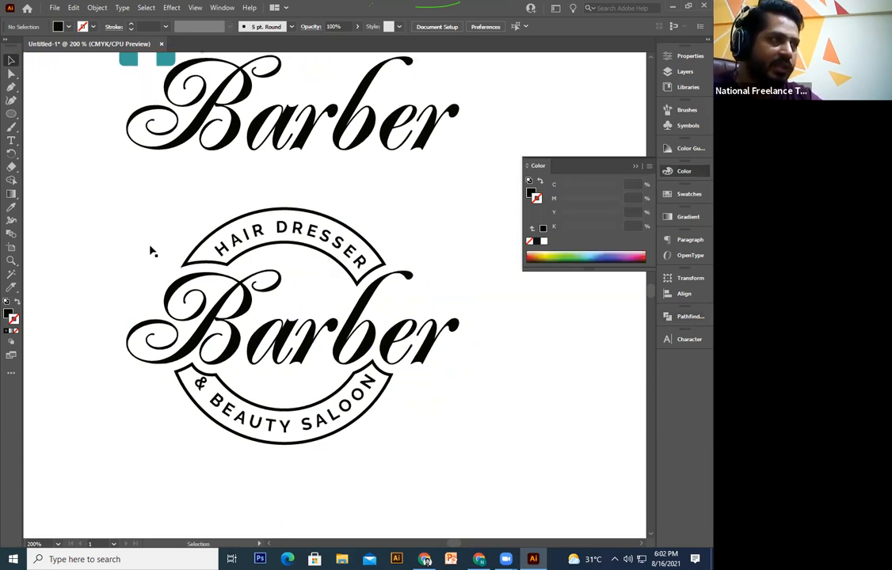
left_click(185, 264)
key("ctrl+=")
key("ctrl+=")
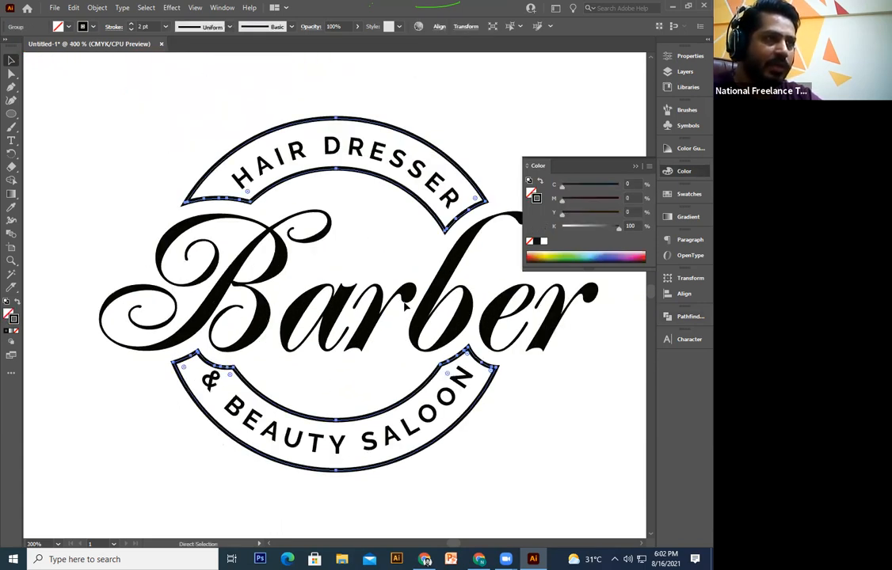
Step: Delete the top banner's right end segment, left connecting segment and leftover left end point
key("ctrl+=")
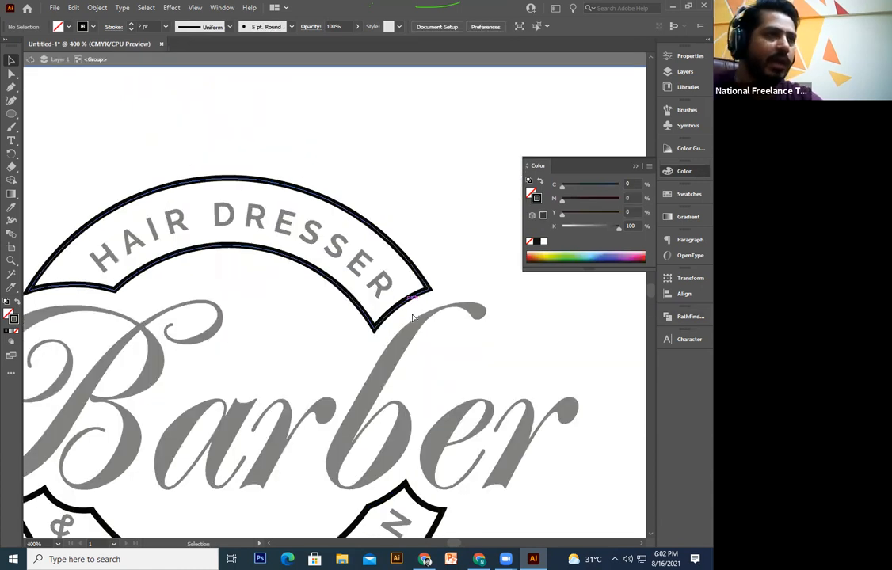
key("a")
left_click(404, 306)
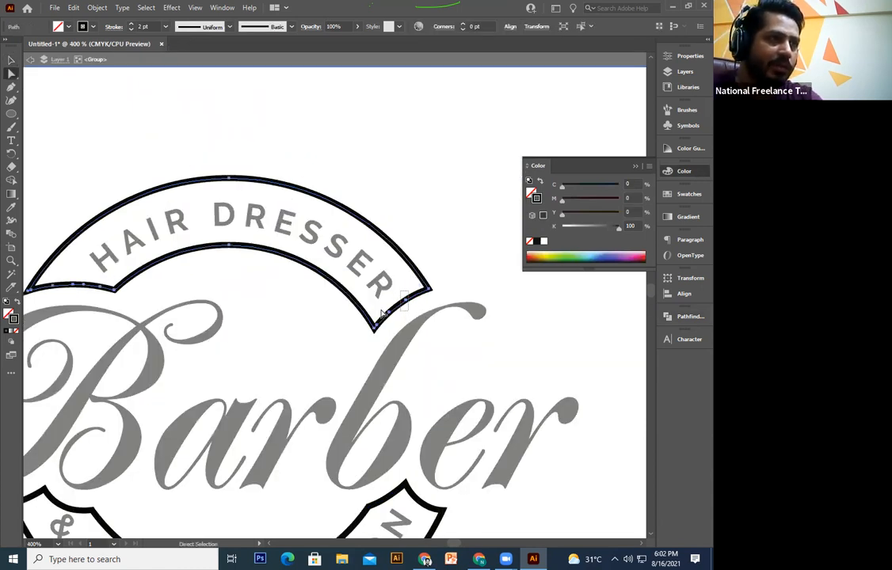
key("Delete")
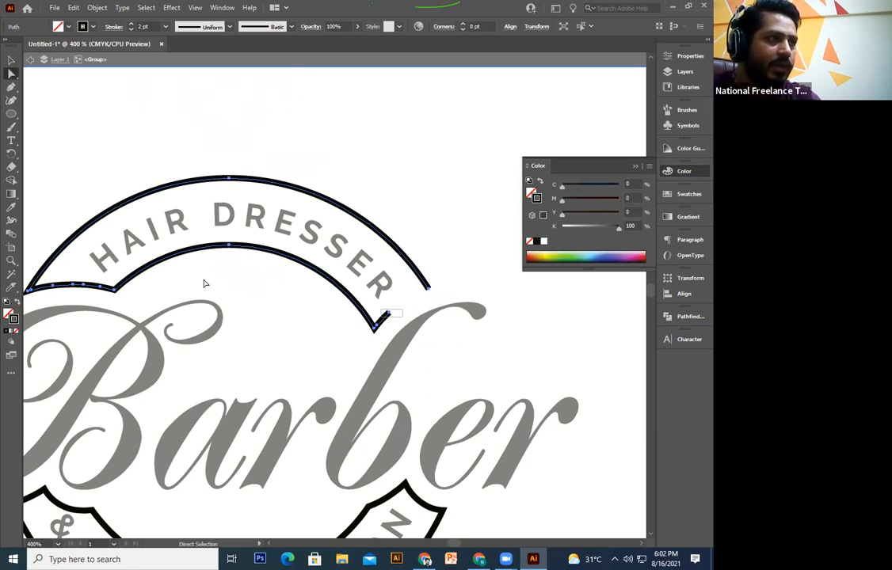
left_click_drag(162, 294, 186, 286)
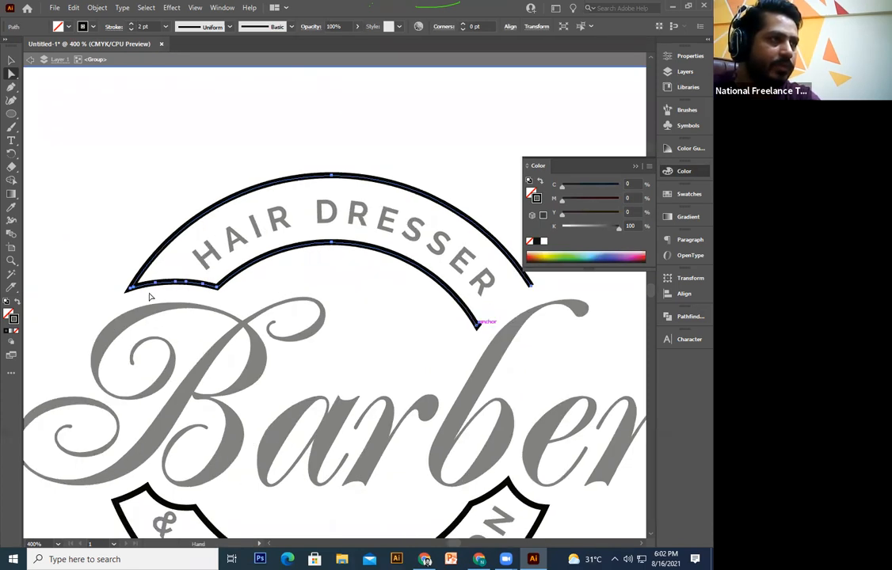
left_click(167, 283)
key("Delete")
left_click(135, 295)
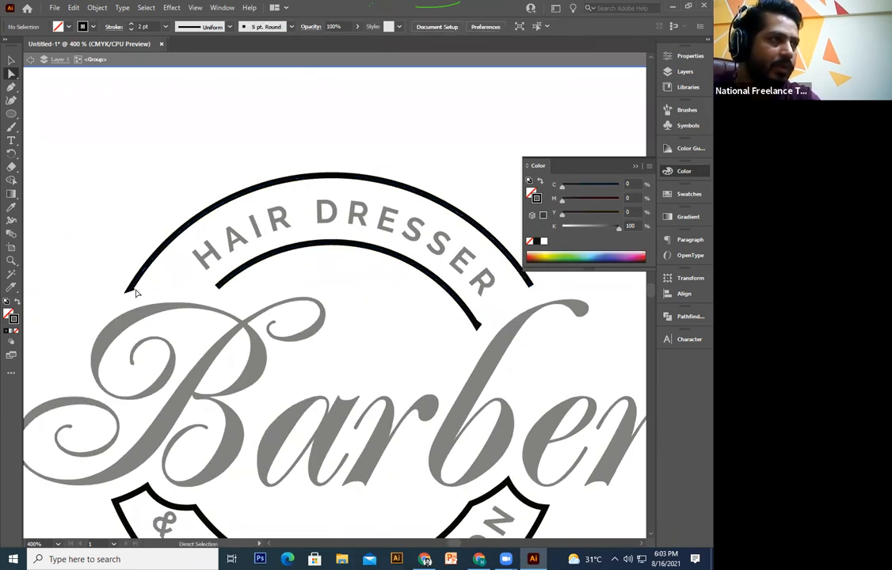
key("Delete")
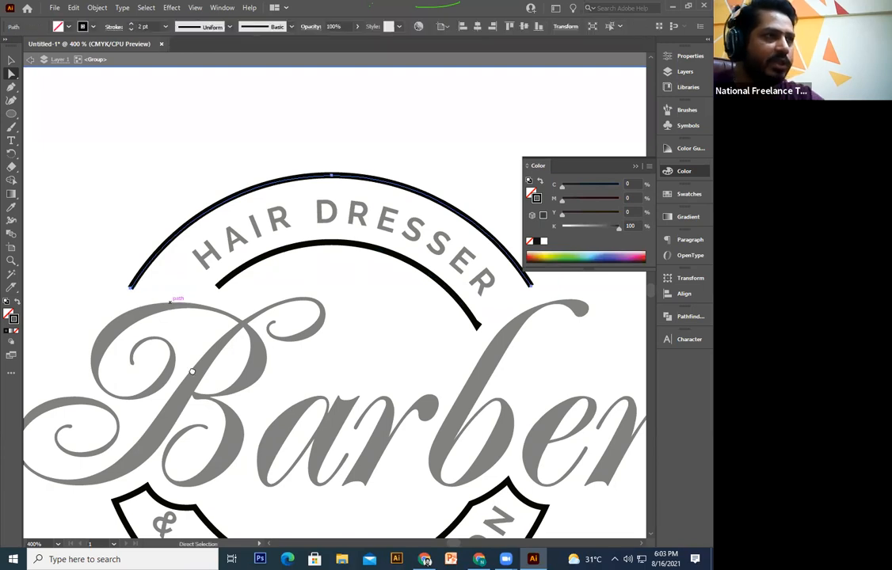
Step: Delete the bottom banner's right end point and its left connecting segment
left_click_drag(412, 325, 428, 252)
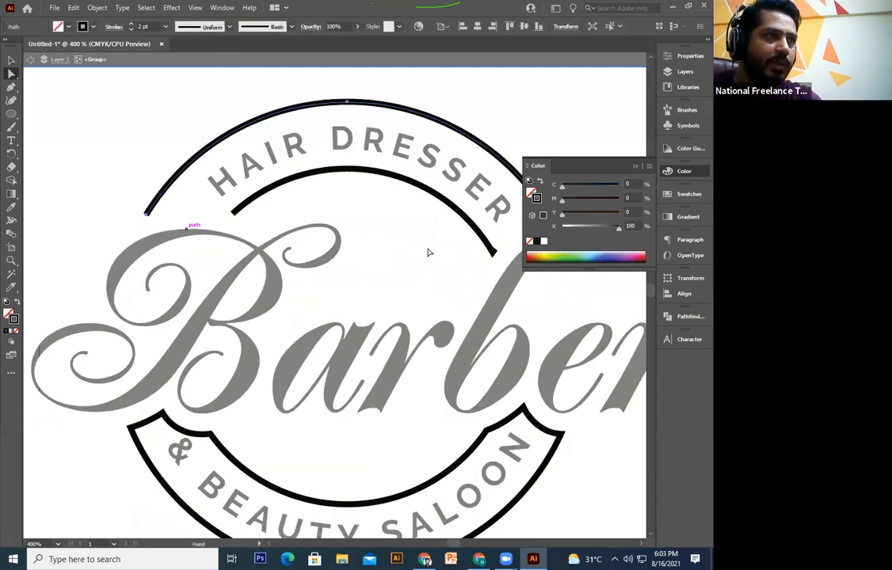
left_click_drag(430, 392, 432, 361)
left_click_drag(504, 351, 435, 379)
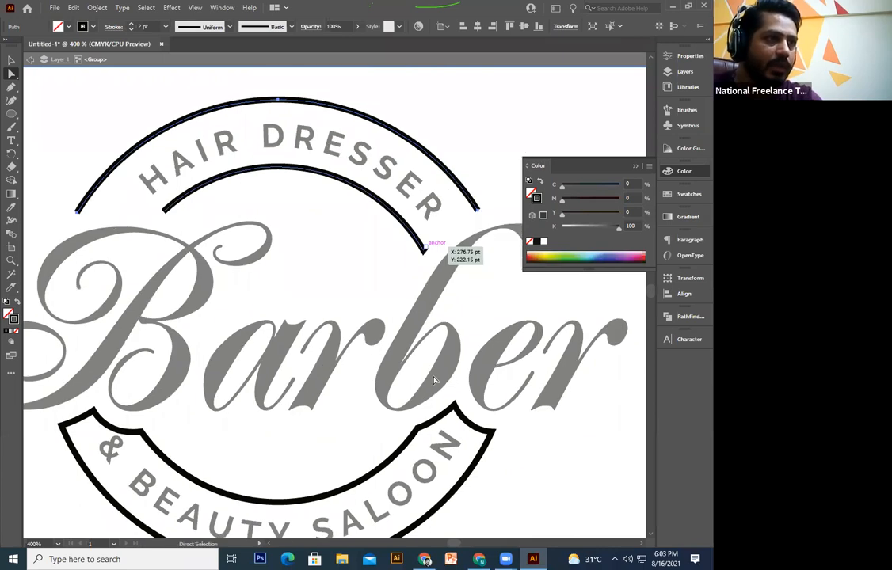
left_click_drag(443, 426, 413, 408)
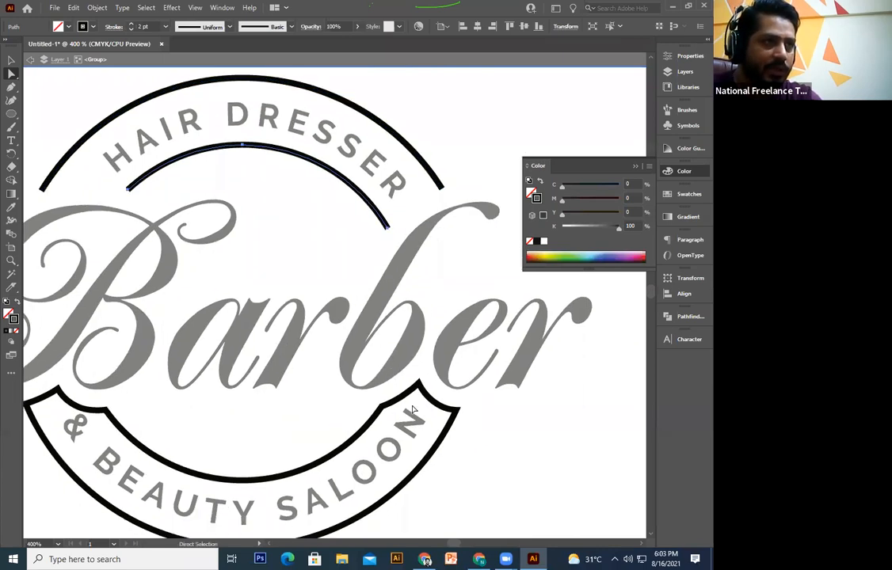
left_click(419, 379)
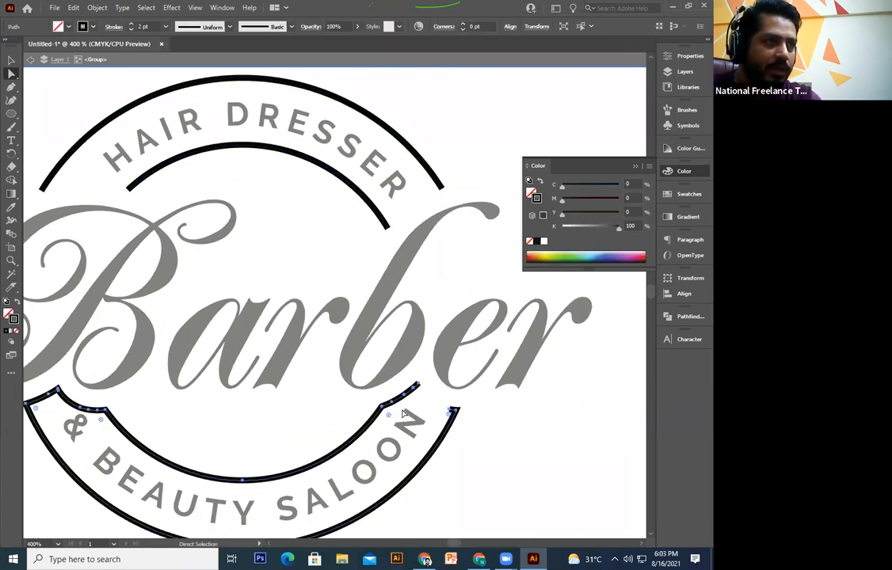
left_click(452, 410)
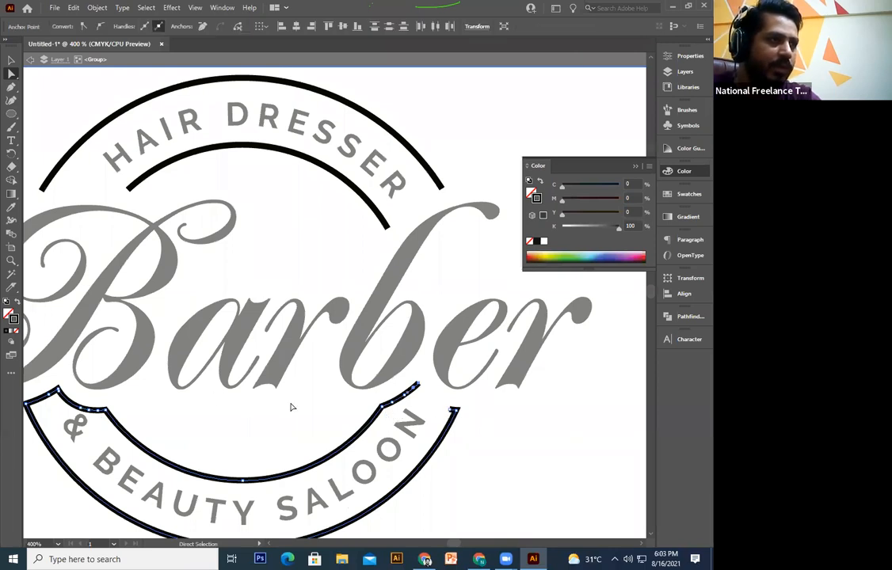
key("Delete")
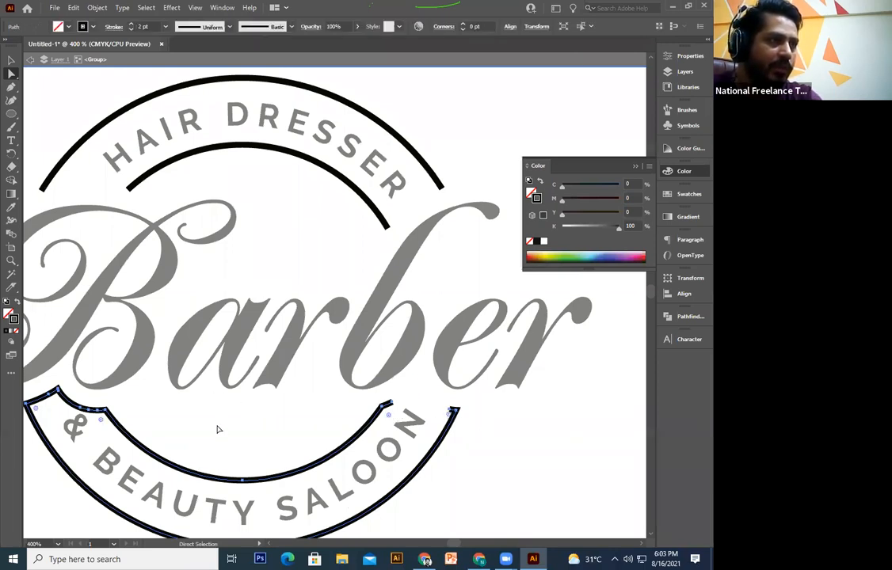
scroll(207, 402, "left", 2)
left_click(194, 392)
key("Delete")
key("Delete")
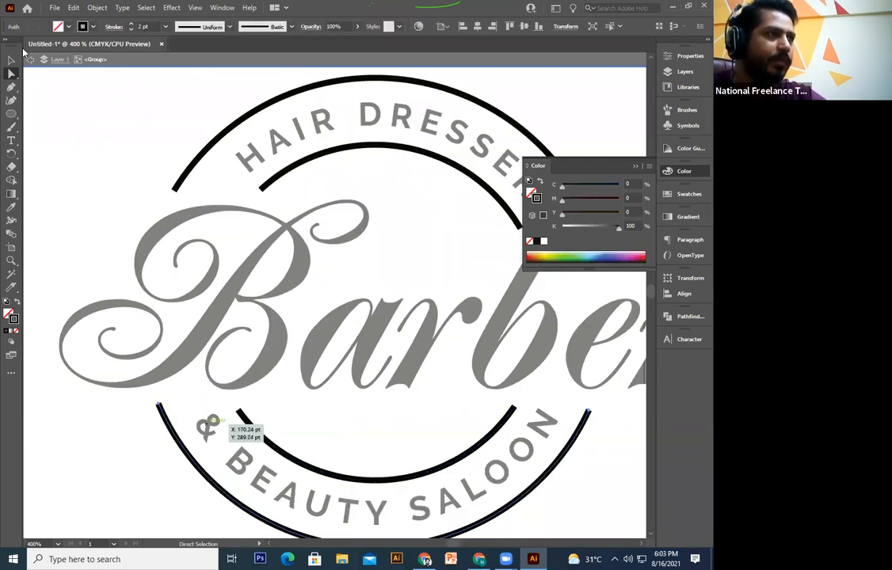
Step: Ungroup the arc group into four separate open arcs
key("v")
left_click(353, 439)
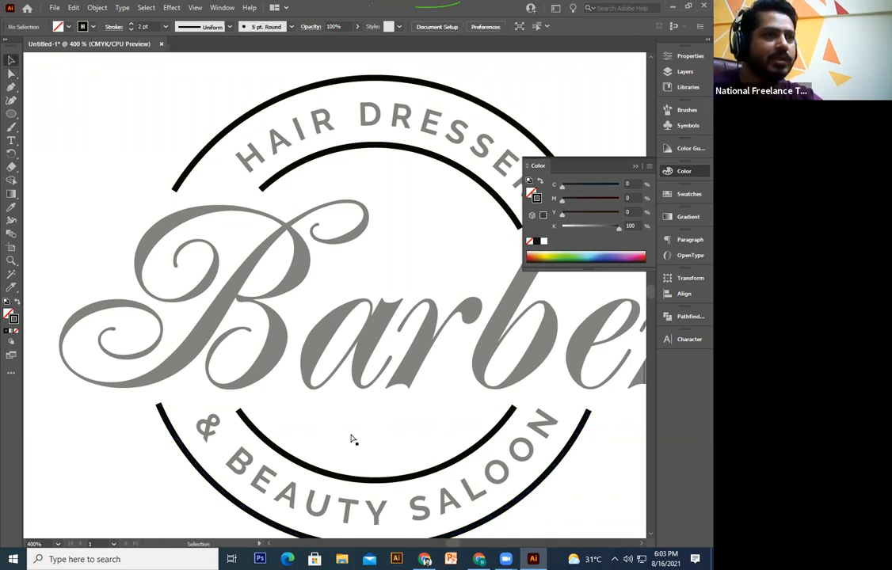
key("ctrl+minus")
key("ctrl+minus")
key("ctrl+minus")
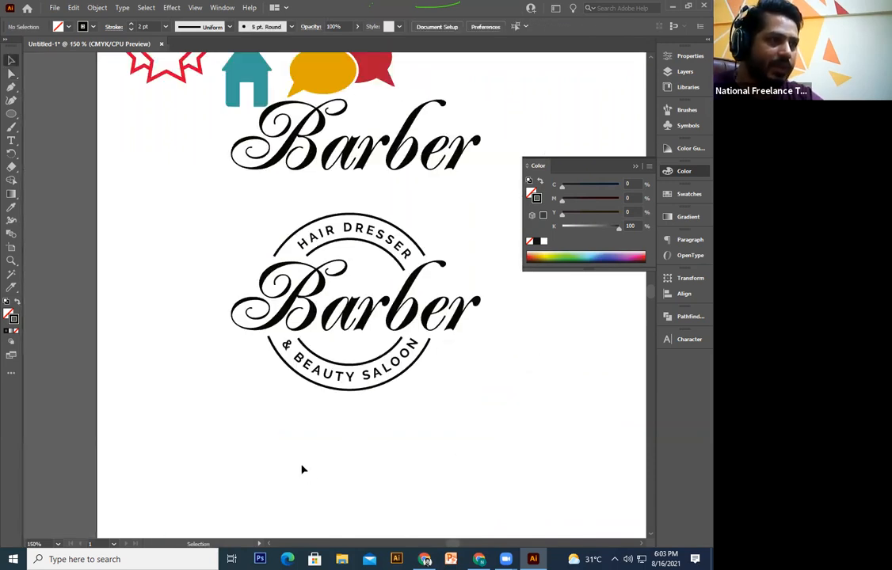
left_click_drag(261, 419, 193, 504)
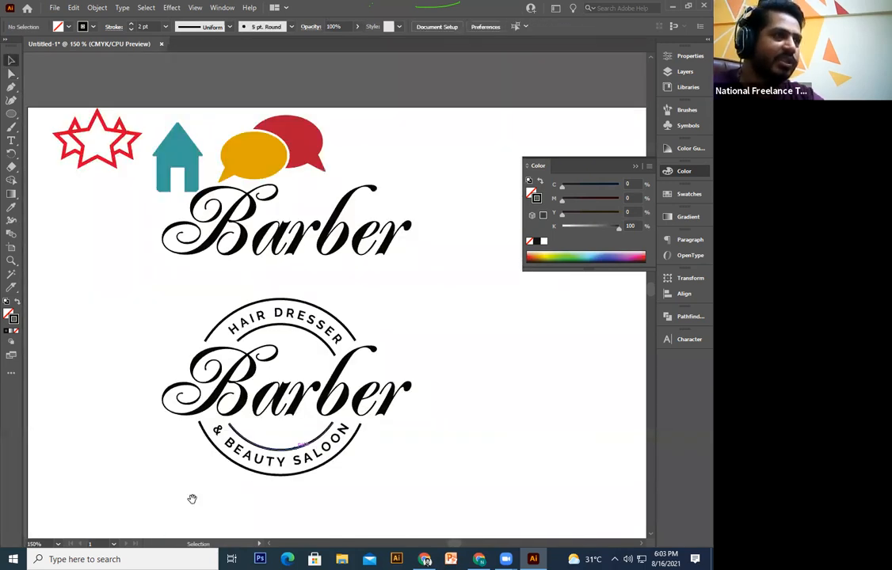
key("ctrl+z")
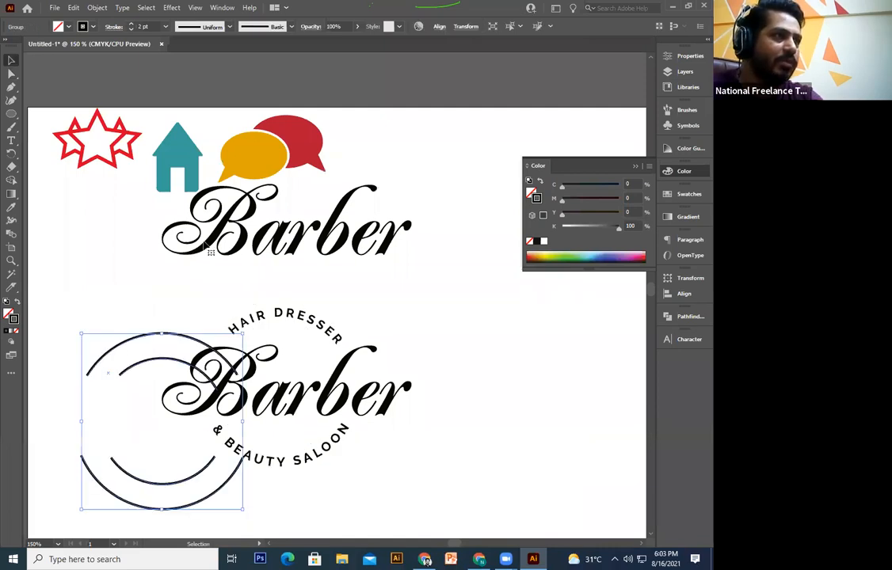
key("ctrl+shift+z")
key("ctrl+plus")
key("ctrl+plus")
left_click_drag(161, 169, 118, 209)
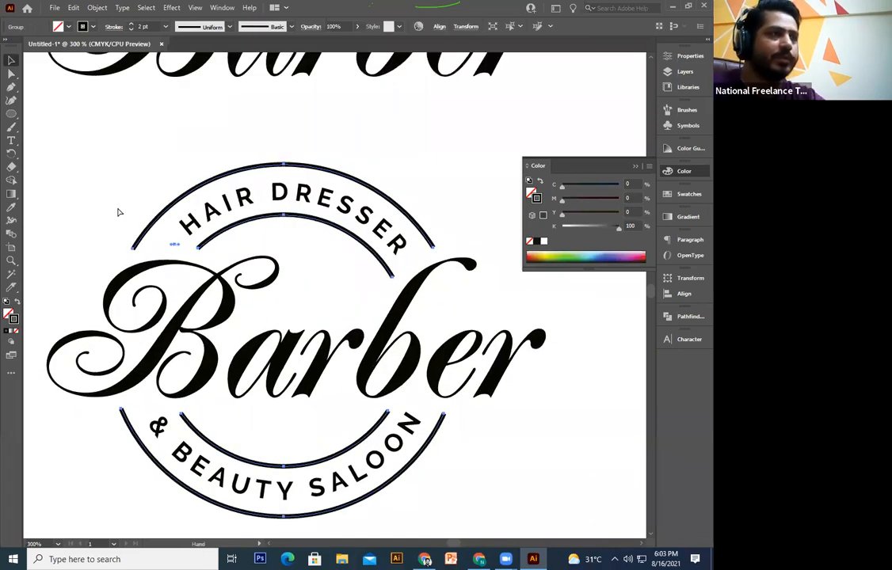
double_click(273, 219)
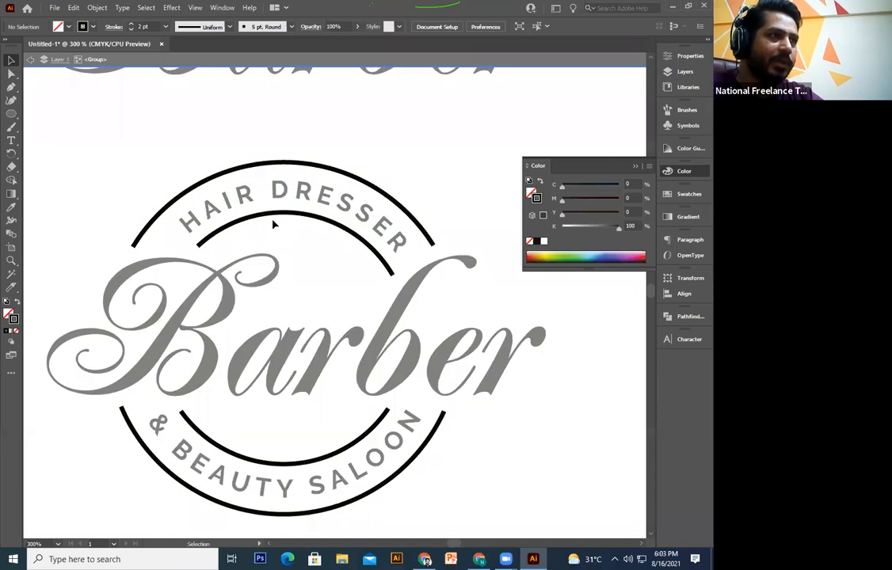
double_click(364, 454)
right_click(354, 436)
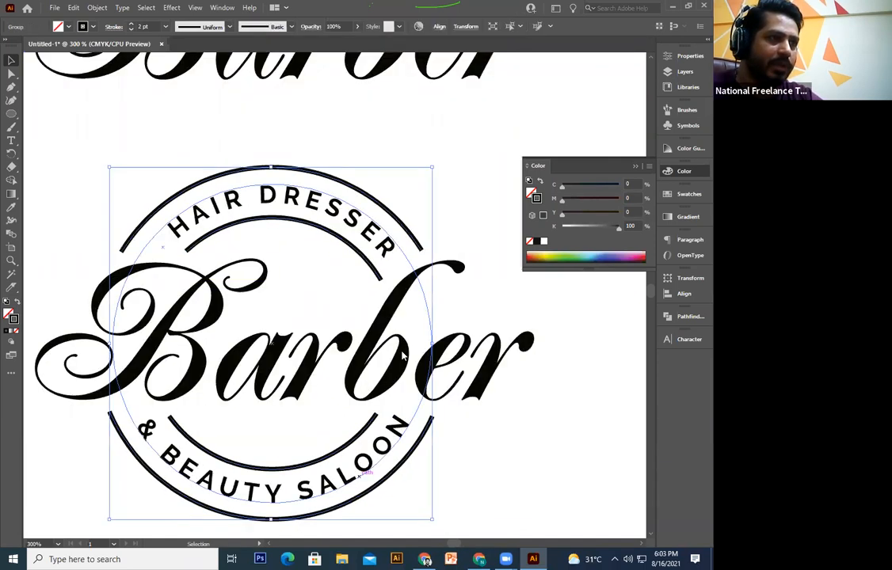
left_click(385, 335)
Step: Select all the arcs and show their anchor points for editing
left_click(366, 263)
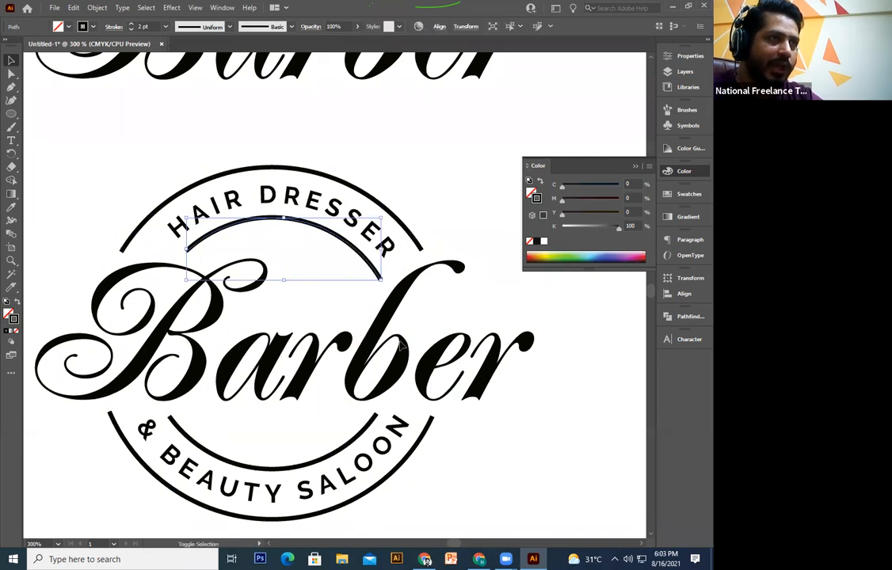
left_click(356, 439, "shift")
left_click(417, 448, "shift")
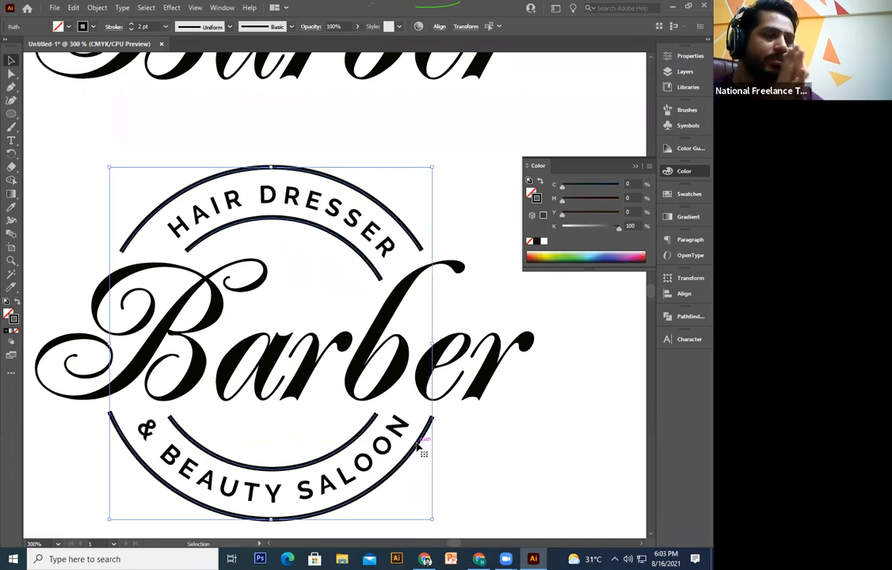
key("a")
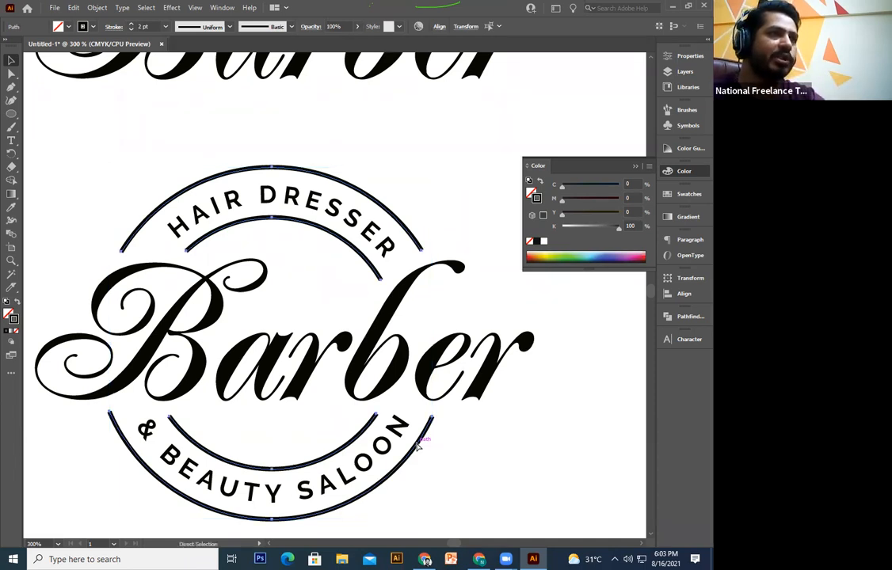
left_click_drag(366, 258, 342, 293)
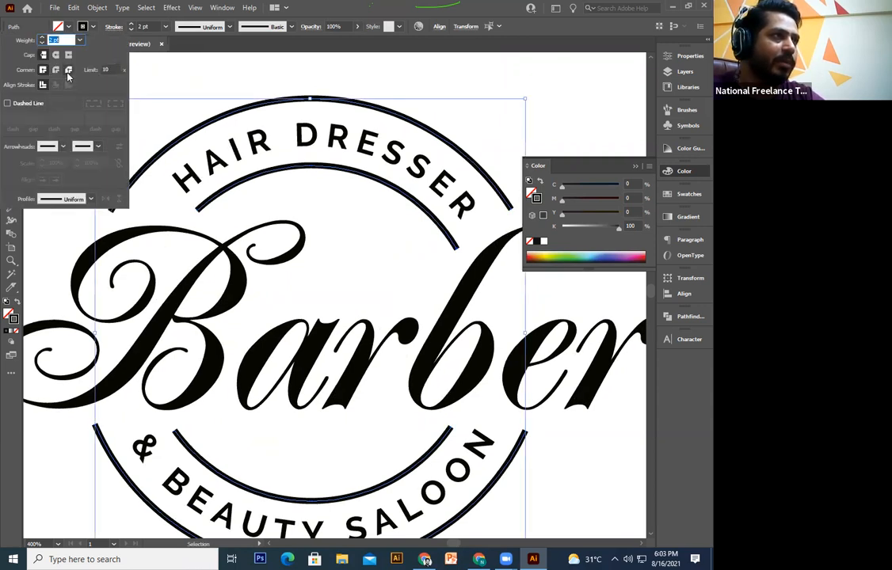
Step: Give the arcs round joins and round caps, and apply Width Profile 1
left_click(68, 72)
left_click(56, 71)
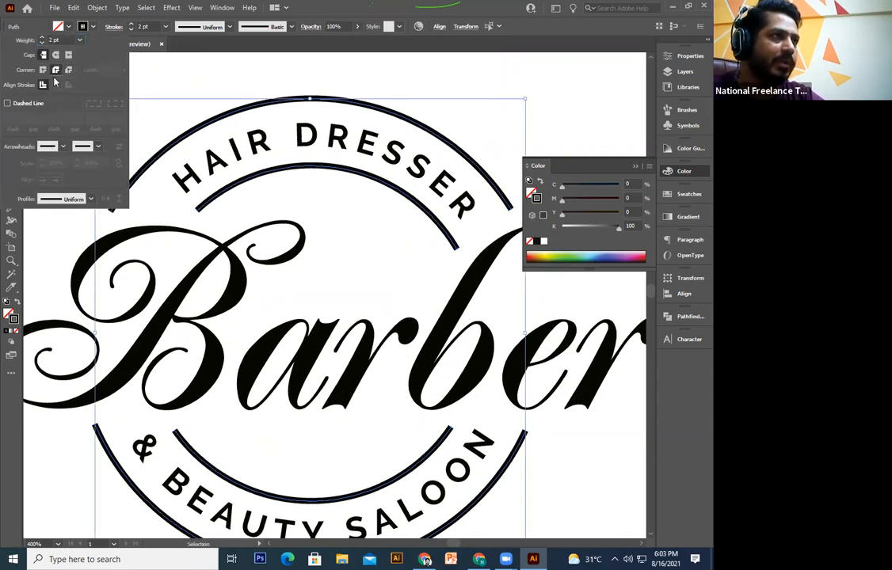
left_click(56, 56)
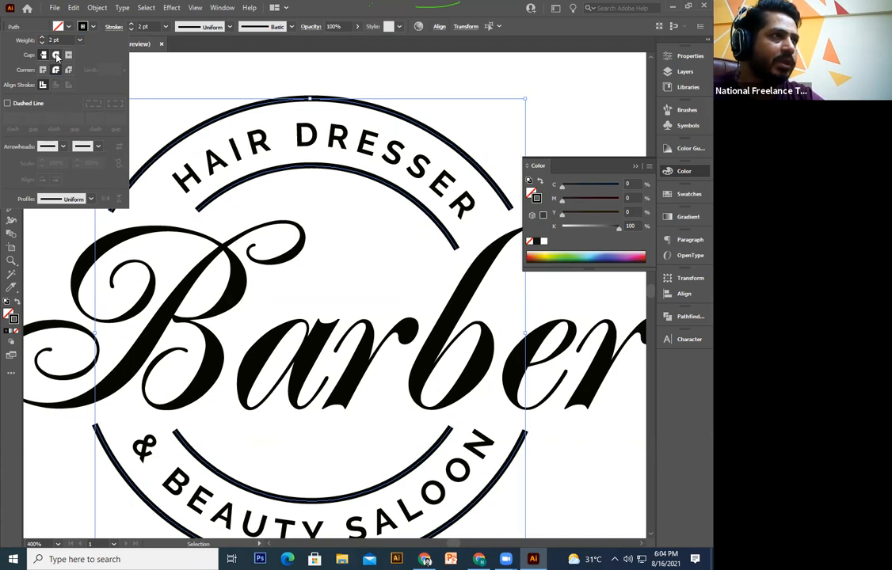
left_click(69, 55)
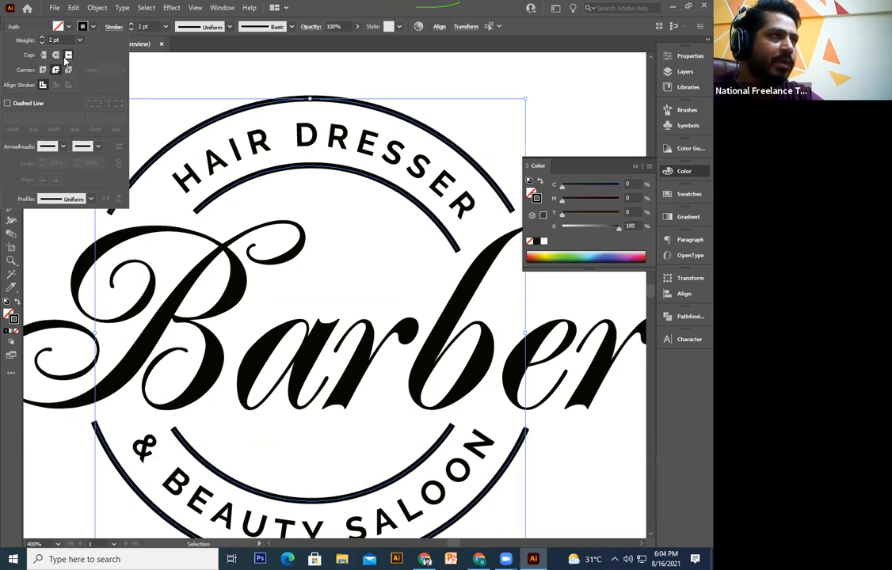
left_click(56, 56)
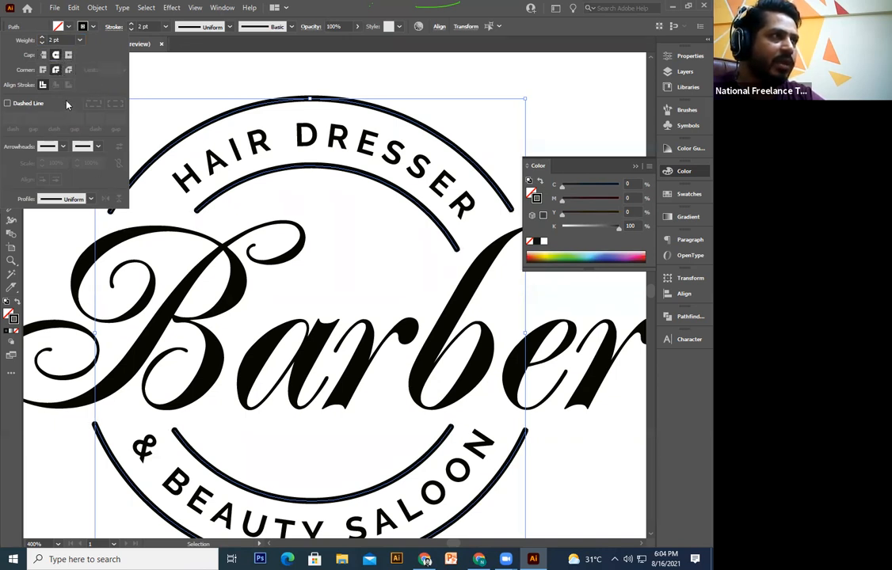
left_click(59, 200)
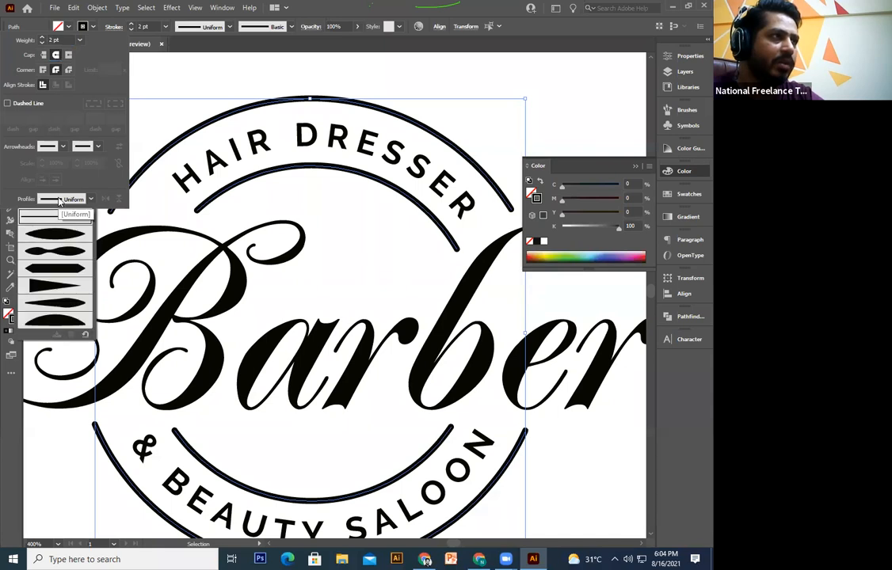
left_click(57, 236)
left_click_drag(365, 290, 371, 360)
left_click_drag(265, 532, 285, 367)
left_click_drag(93, 335, 157, 362)
left_click_drag(396, 247, 295, 266)
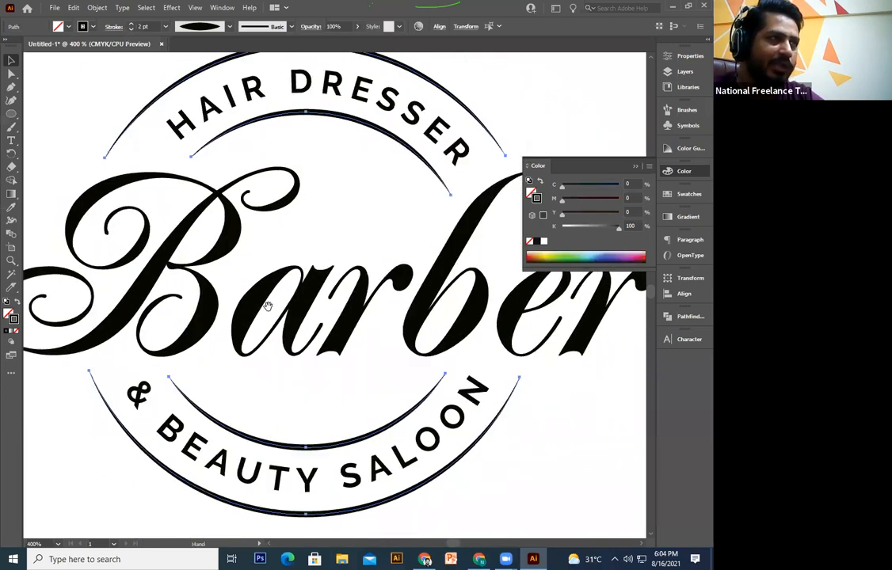
left_click_drag(268, 306, 271, 312)
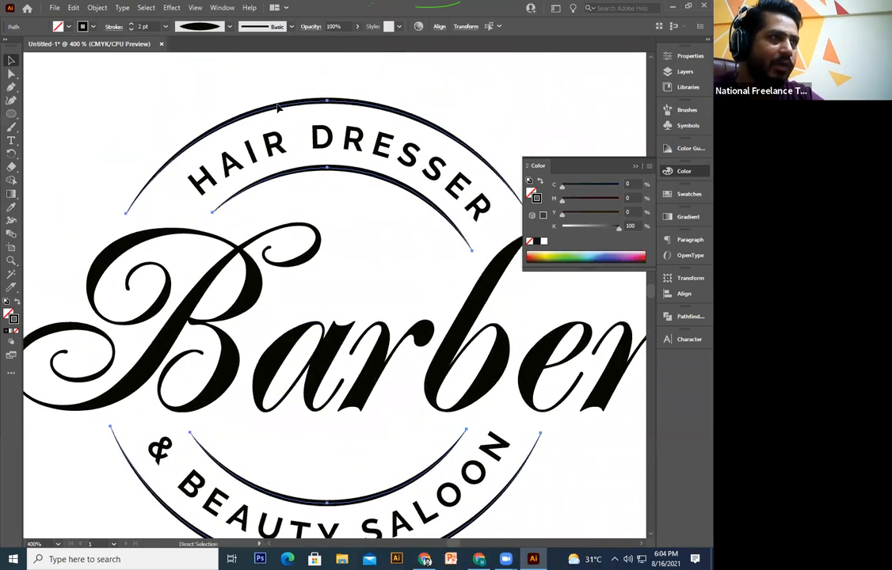
Step: Reselect the arcs as a whole and reapply the tapered Width Profile 1
key("v")
left_click(360, 140)
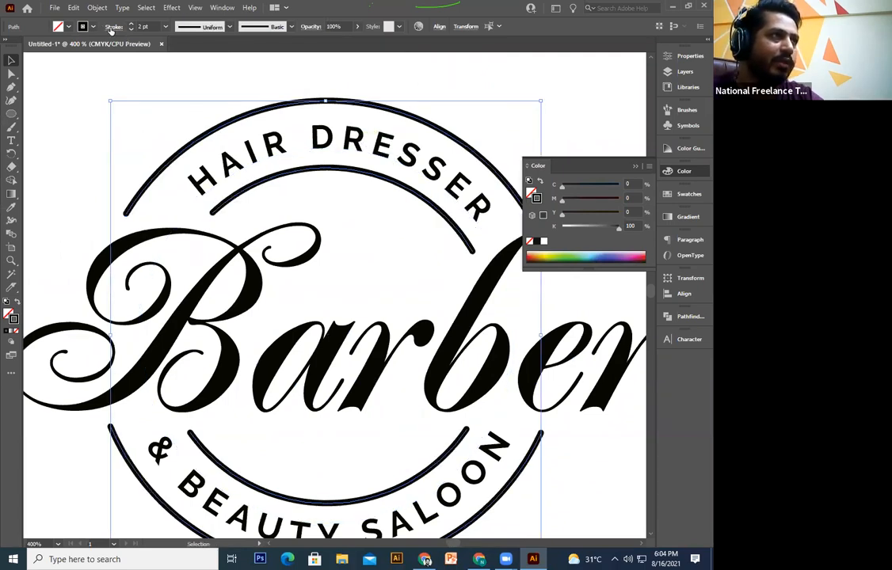
left_click(113, 27)
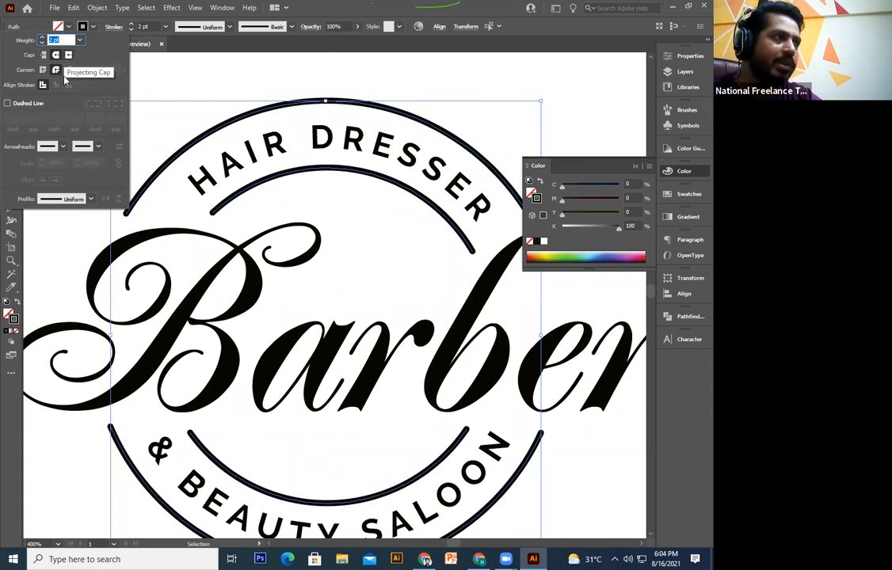
left_click(91, 200)
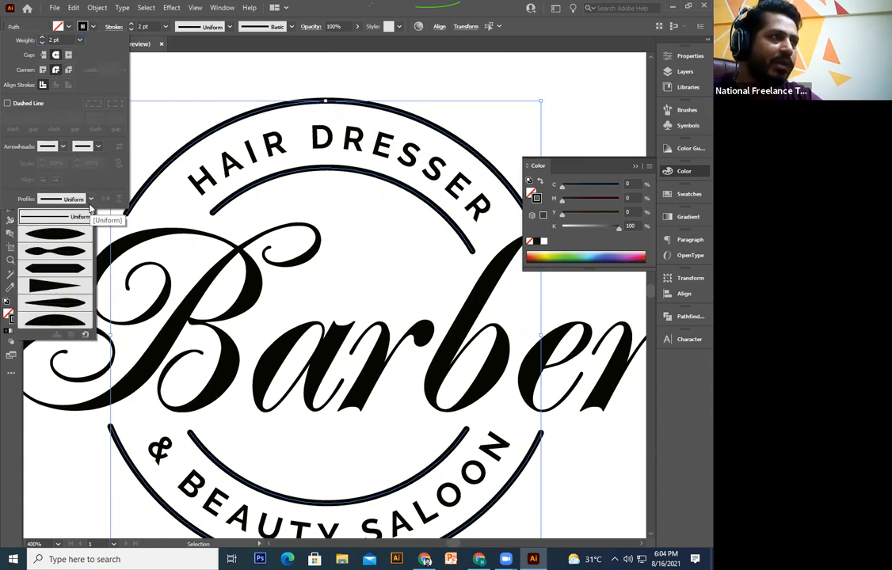
left_click(59, 241)
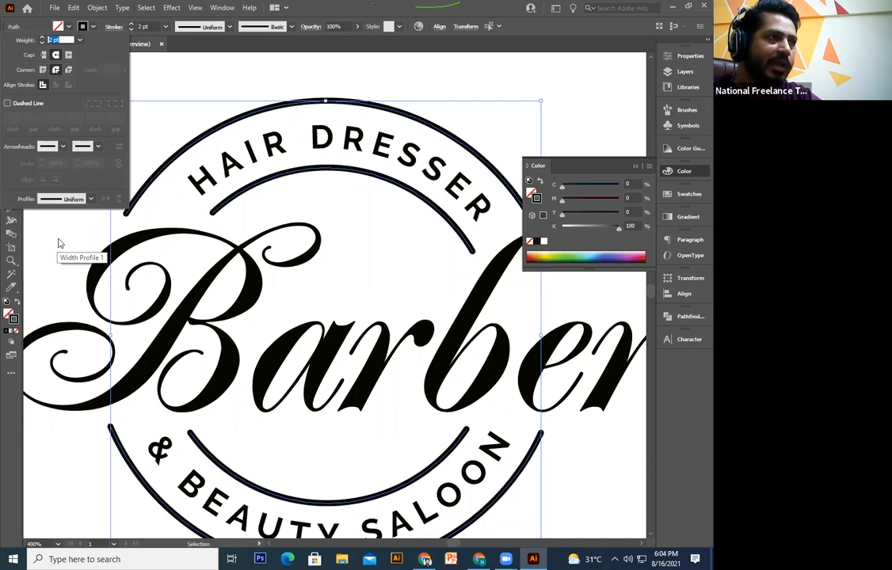
Step: Check the lower arc under BEAUTY SALOON, then zoom out to show the lower logo
left_click(520, 436)
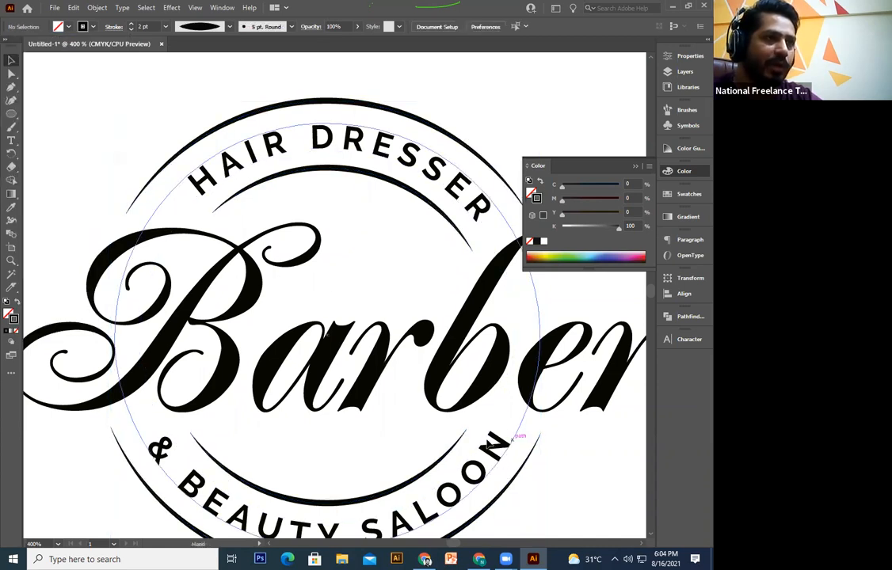
left_click_drag(475, 529, 469, 435)
left_click(469, 434)
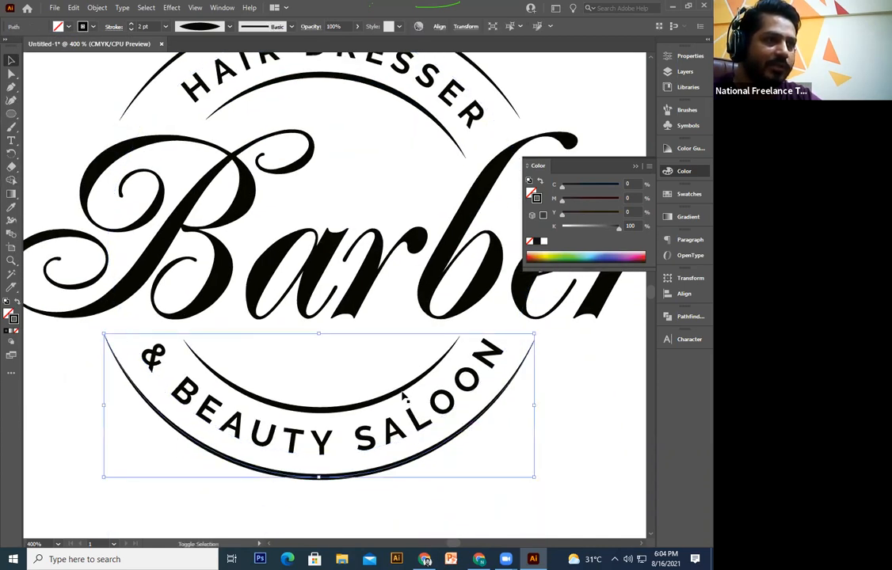
key("ctrl+minus")
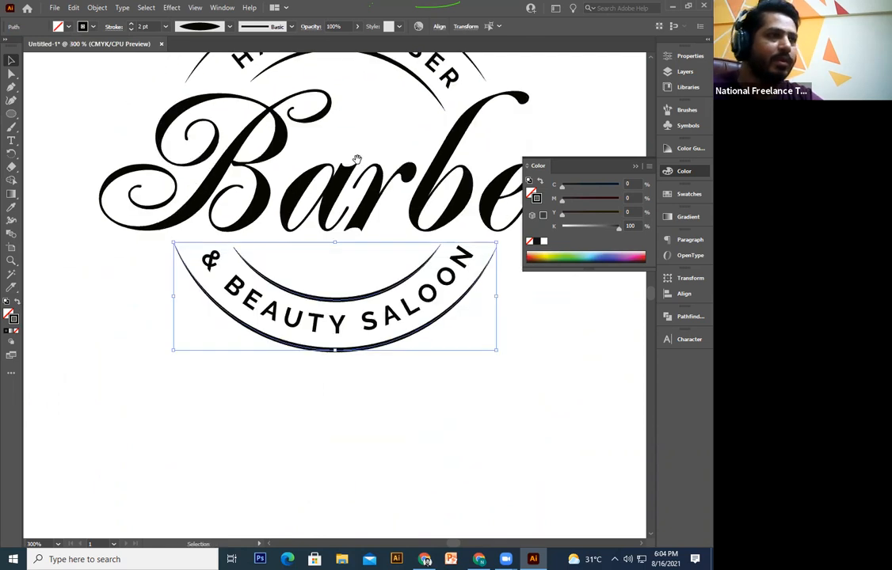
left_click_drag(416, 372, 388, 444)
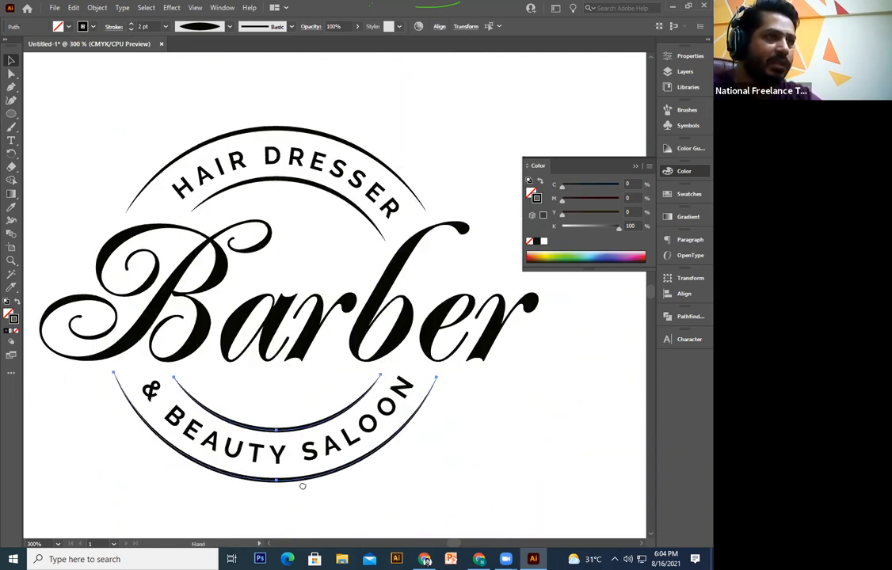
key("ctrl+minus")
key("ctrl+minus")
left_click(400, 341)
left_click_drag(400, 341, 309, 490)
Step: Select the lower badge's Barber lettering and bring up the colour controls
left_click_drag(410, 315, 142, 480)
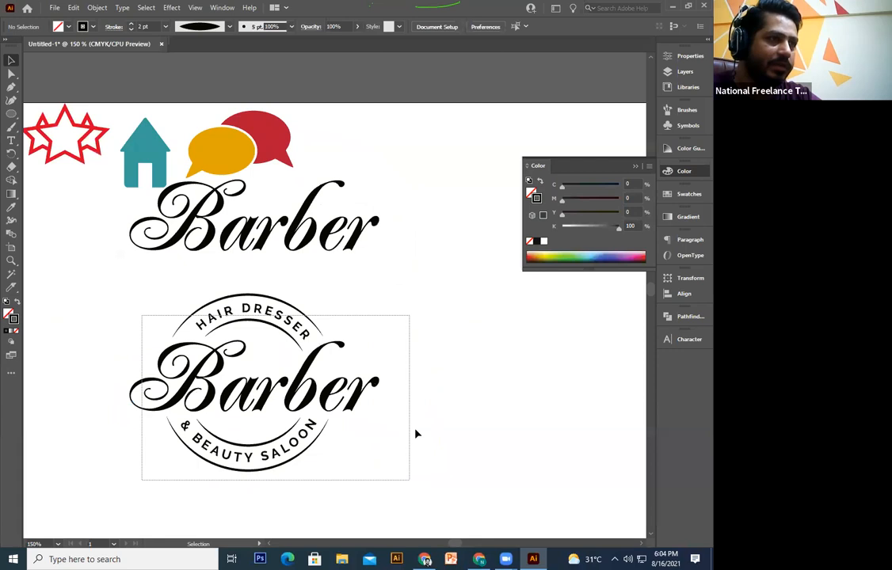
left_click(411, 344)
left_click_drag(412, 345, 426, 315)
left_click_drag(411, 261, 131, 483)
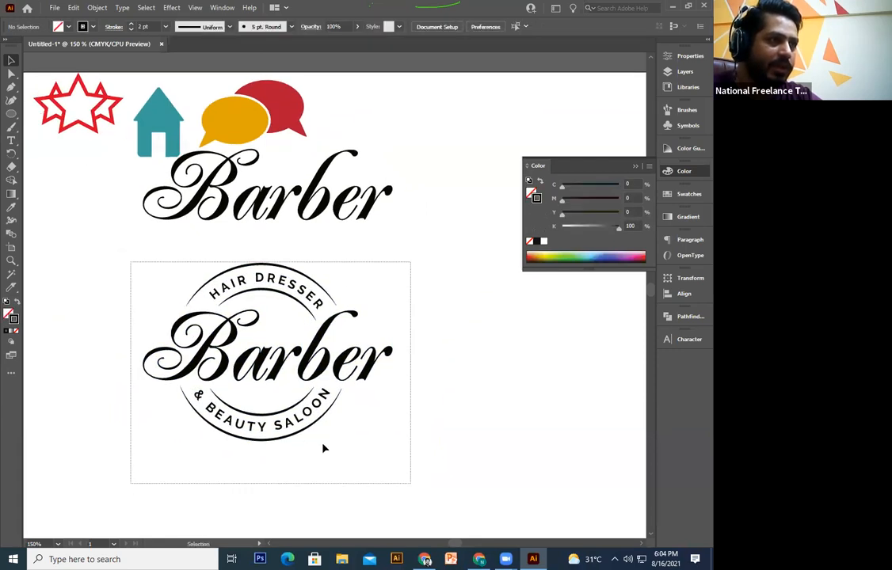
left_click_drag(387, 346, 406, 296)
left_click(403, 298)
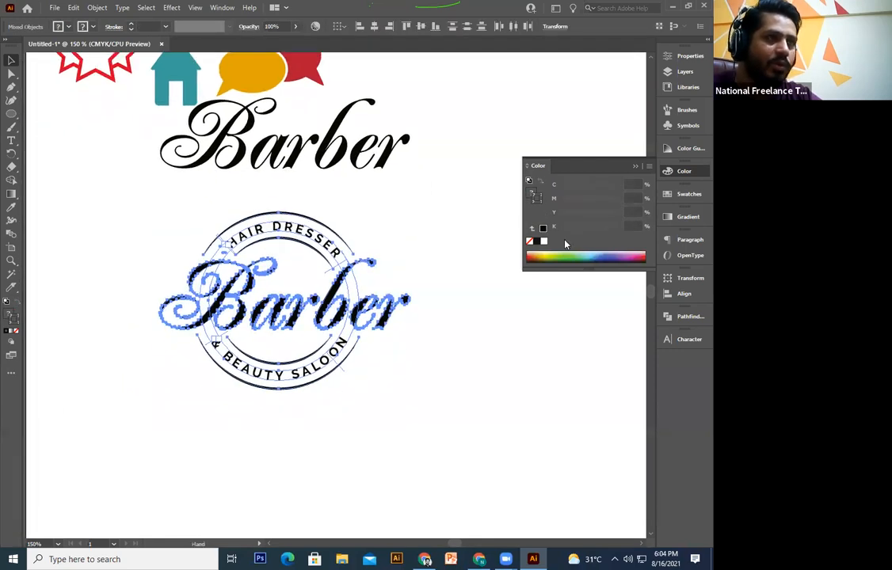
left_click(683, 171)
left_click(683, 171)
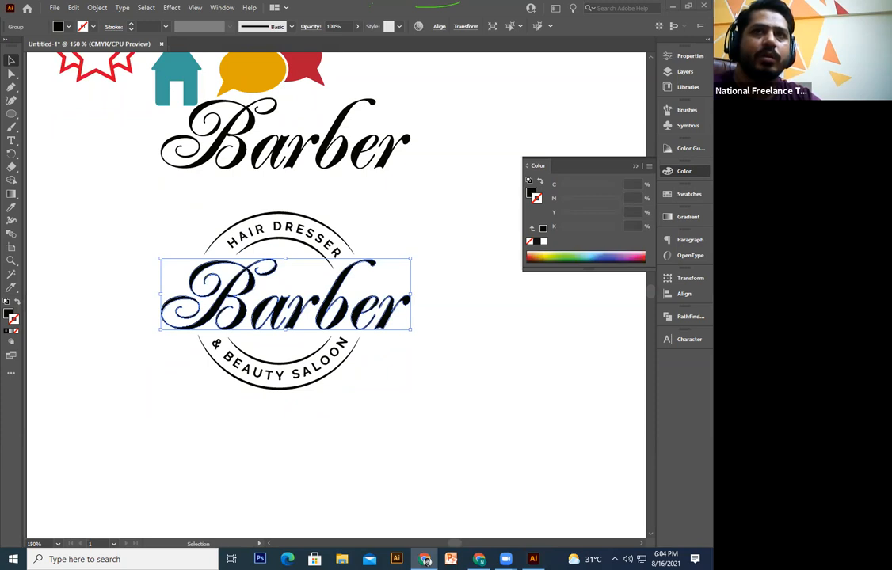
Step: Select the bottom, inner top and outer top arcs and stroke them orange #DD4400
left_click(293, 388)
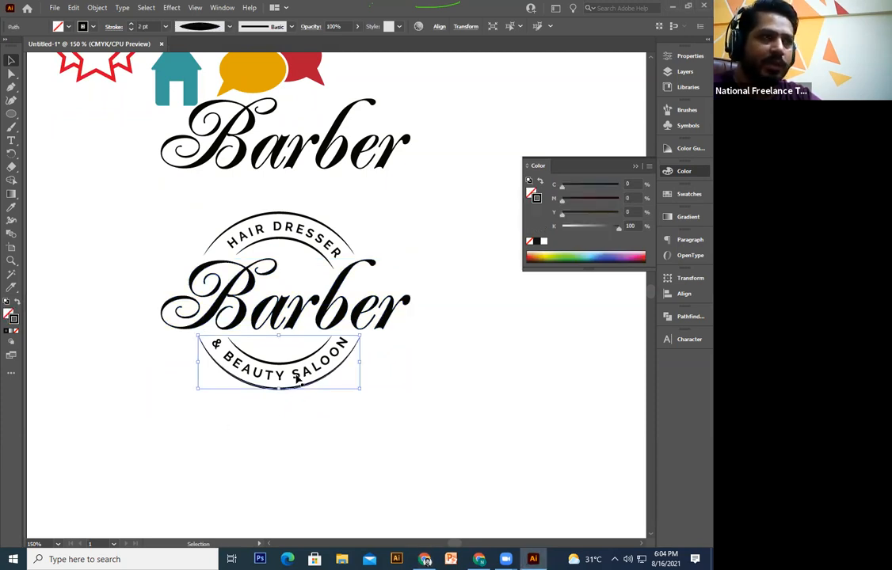
left_click(323, 255, "shift")
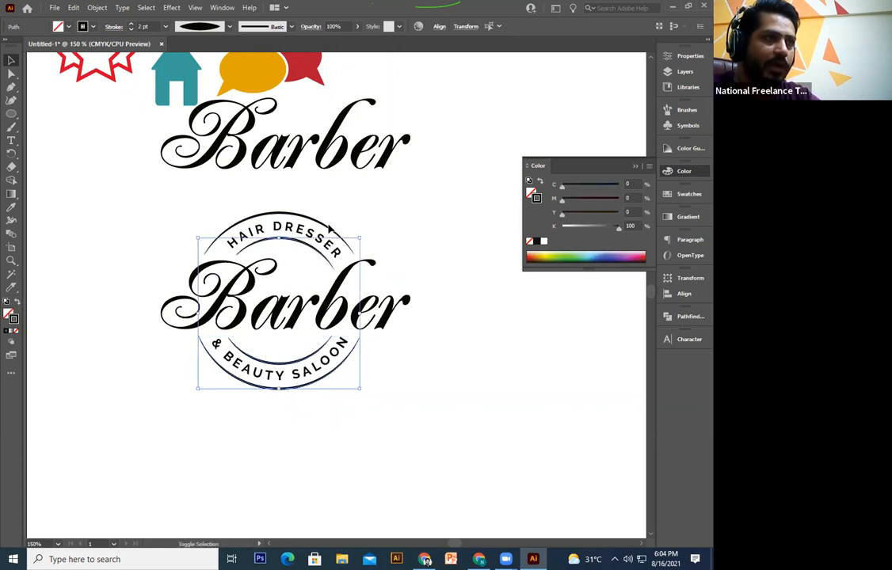
left_click(293, 212, "shift")
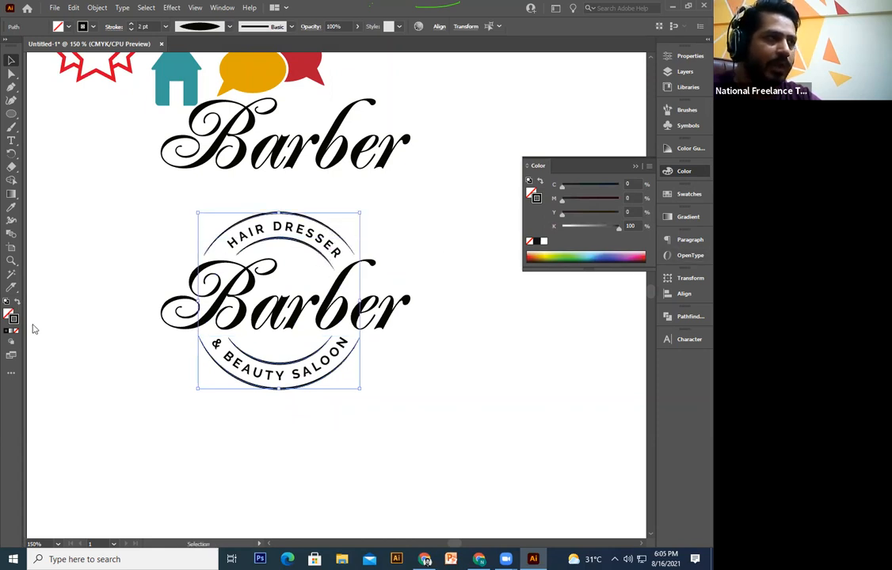
left_click(644, 253)
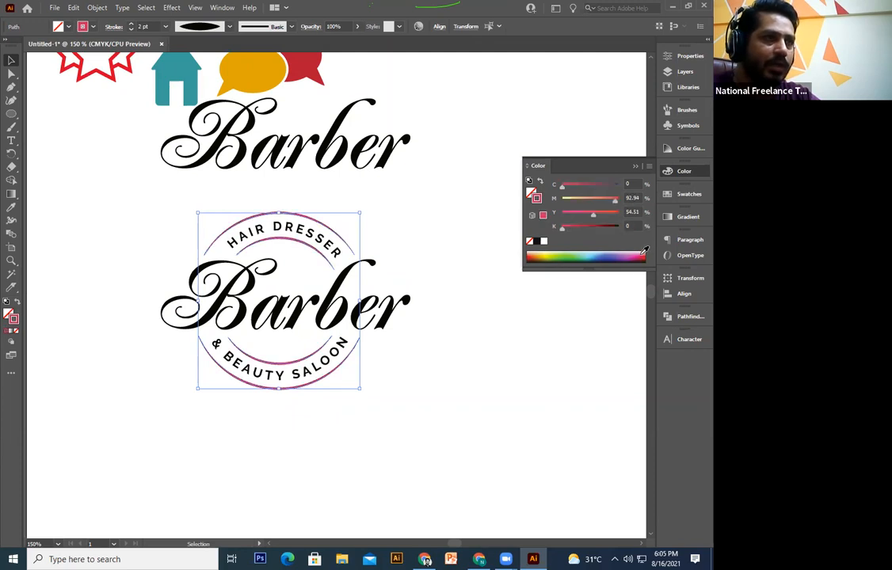
double_click(11, 322)
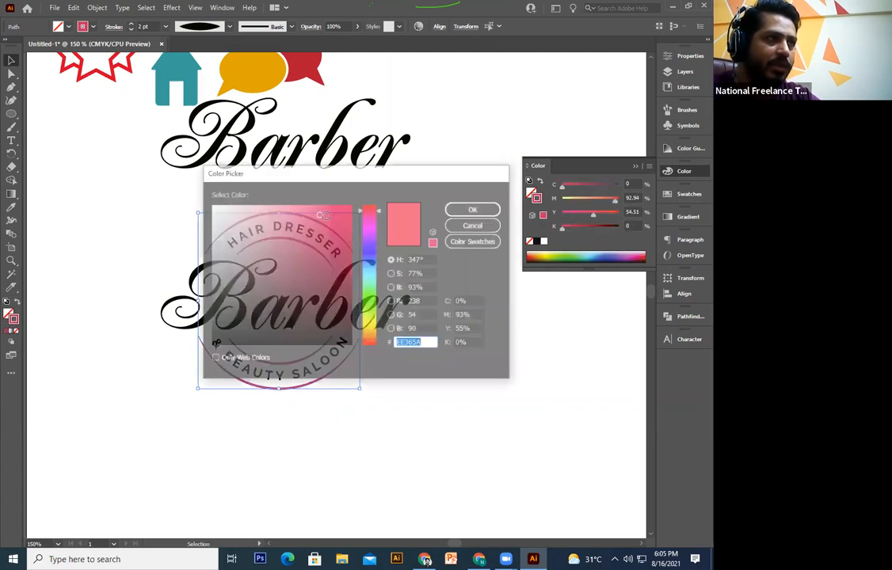
left_click(370, 339)
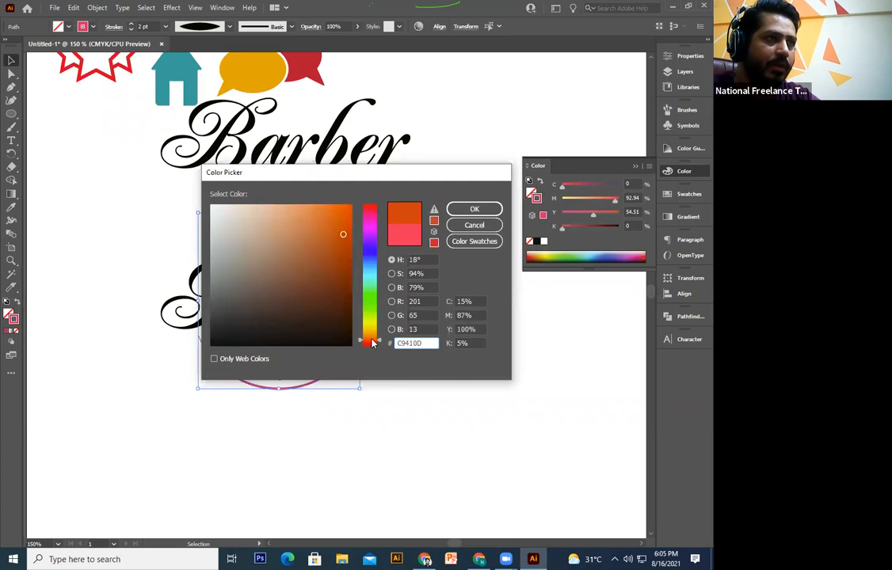
left_click(350, 252)
left_click_drag(351, 235, 352, 223)
left_click(482, 214)
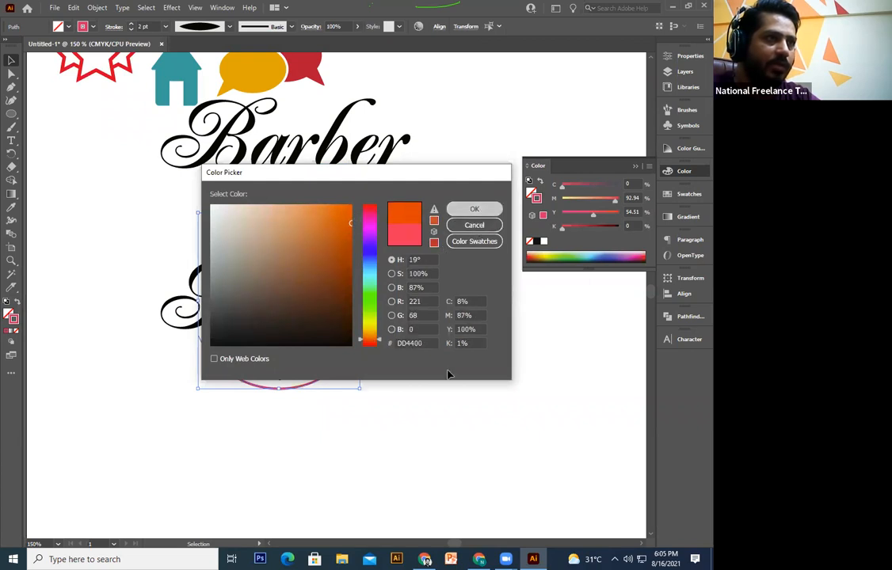
left_click_drag(430, 321, 433, 328)
left_click(412, 338)
left_click(379, 328)
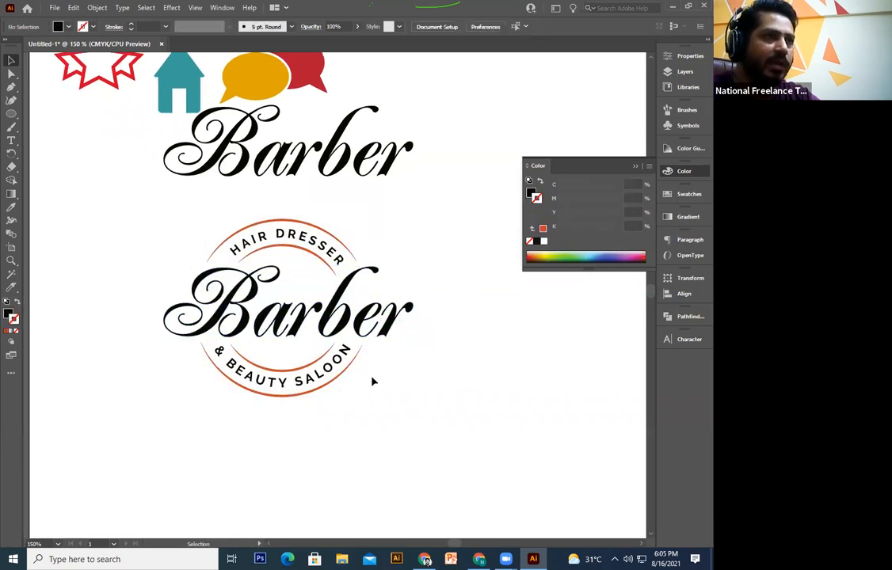
Step: Convert the circular HAIR DRESSER and BEAUTY SALOON text to outlines
left_click(325, 351)
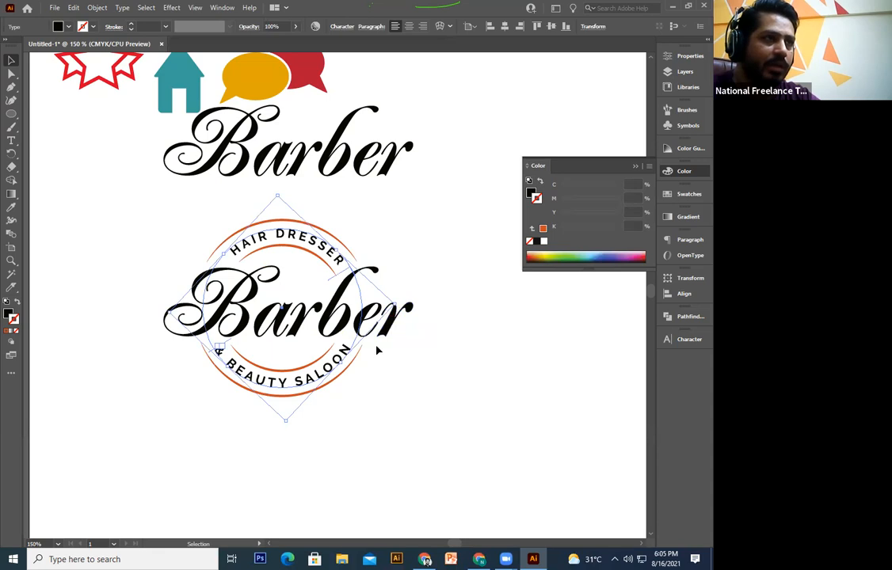
right_click(327, 366)
left_click(377, 203)
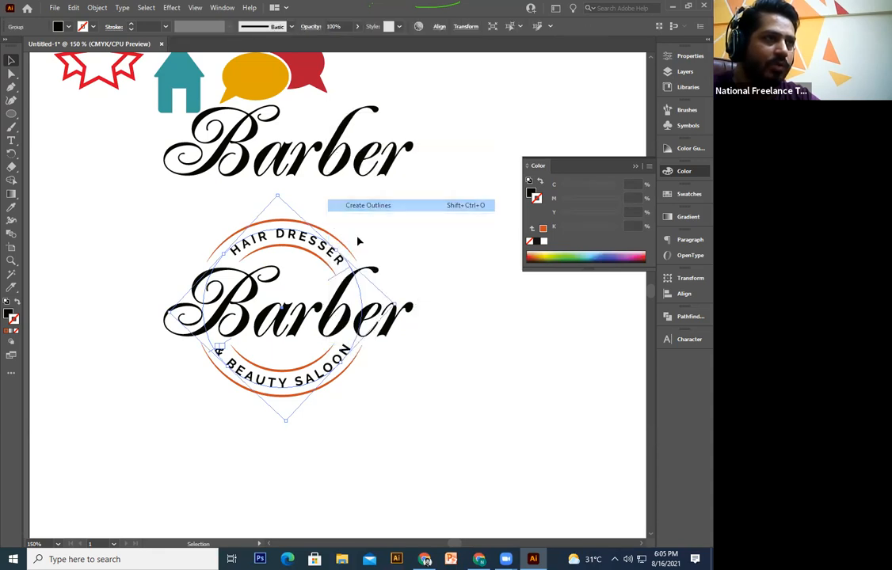
key("ctrl+z")
right_click(331, 249)
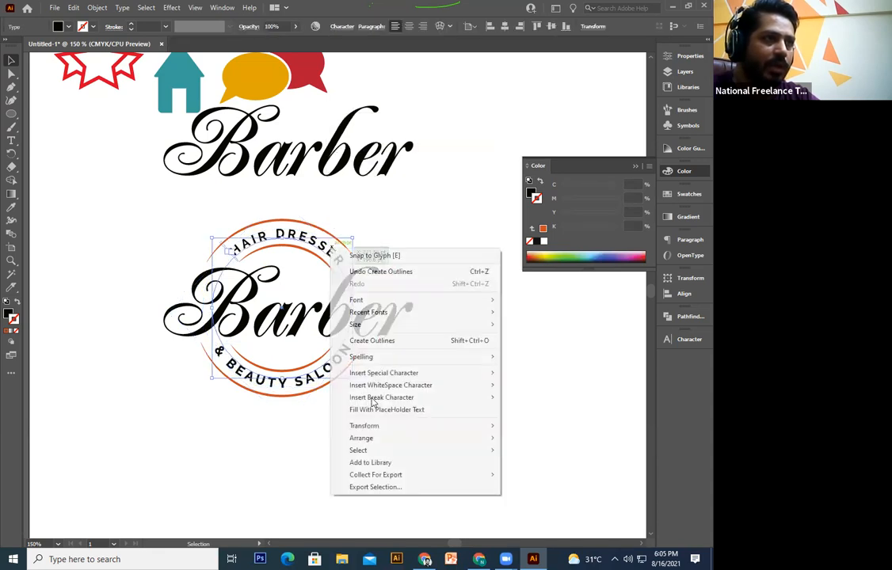
left_click(396, 340)
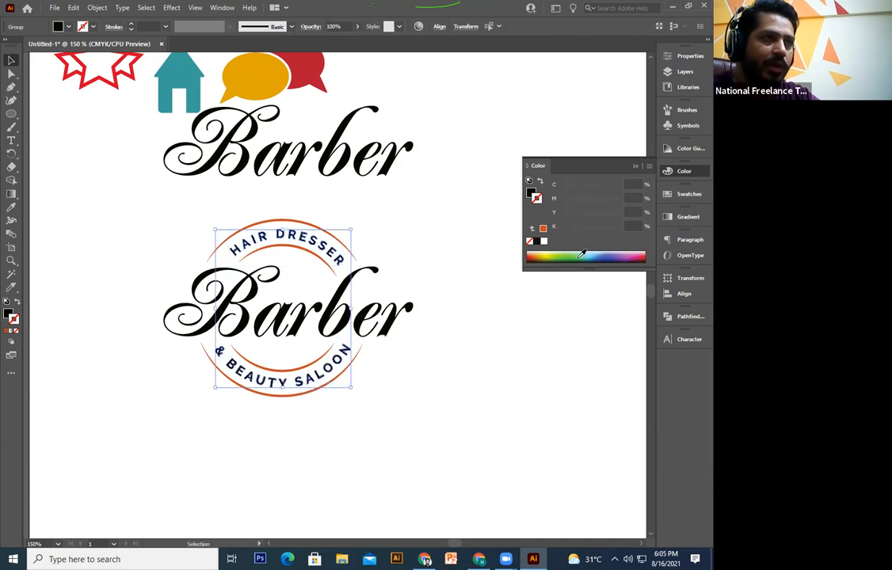
Step: Fill the outlined badge text with a dark grey swatch
left_click(688, 194)
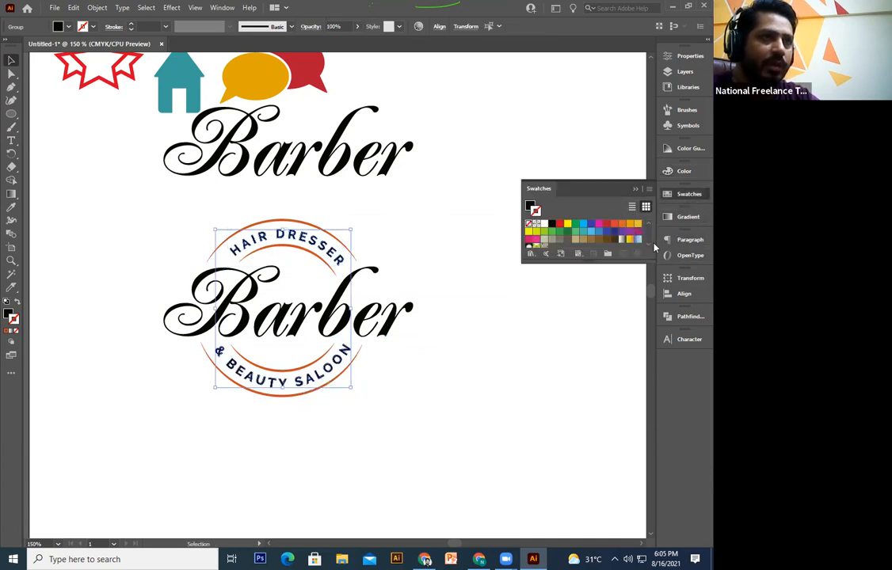
scroll(570, 234, "down", 2)
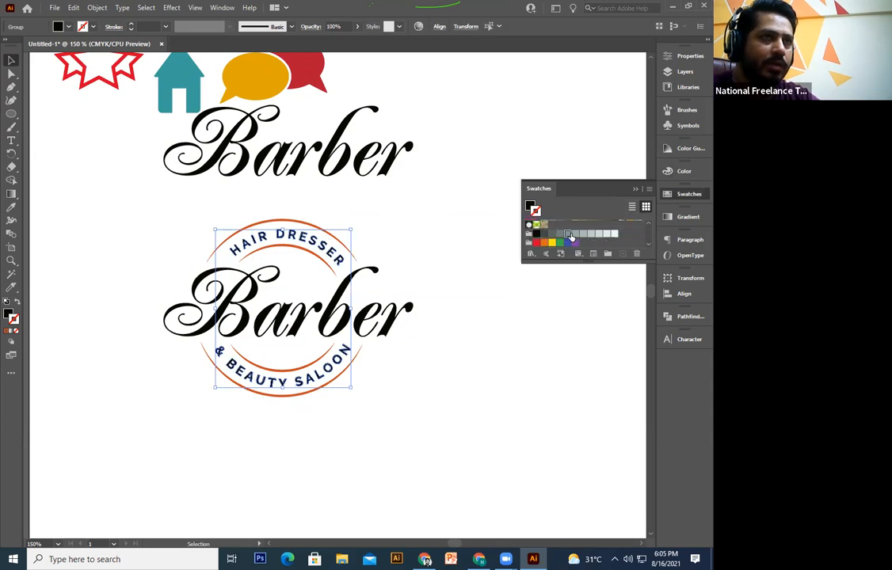
scroll(571, 236, "up", 2)
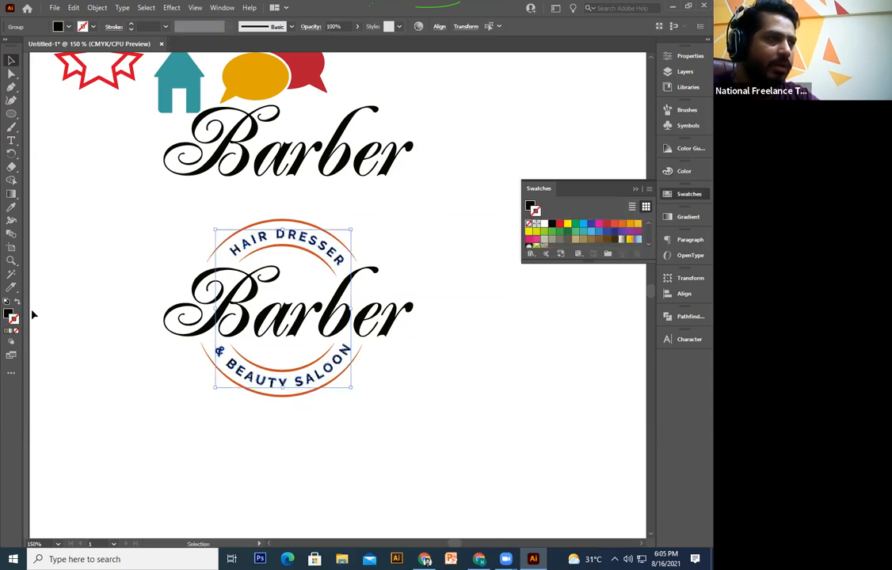
left_click(8, 315)
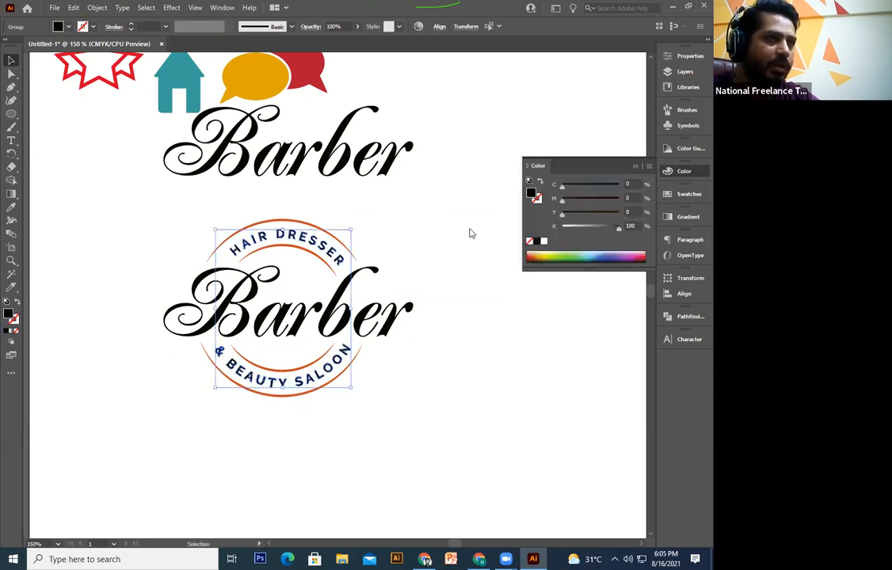
left_click(686, 195)
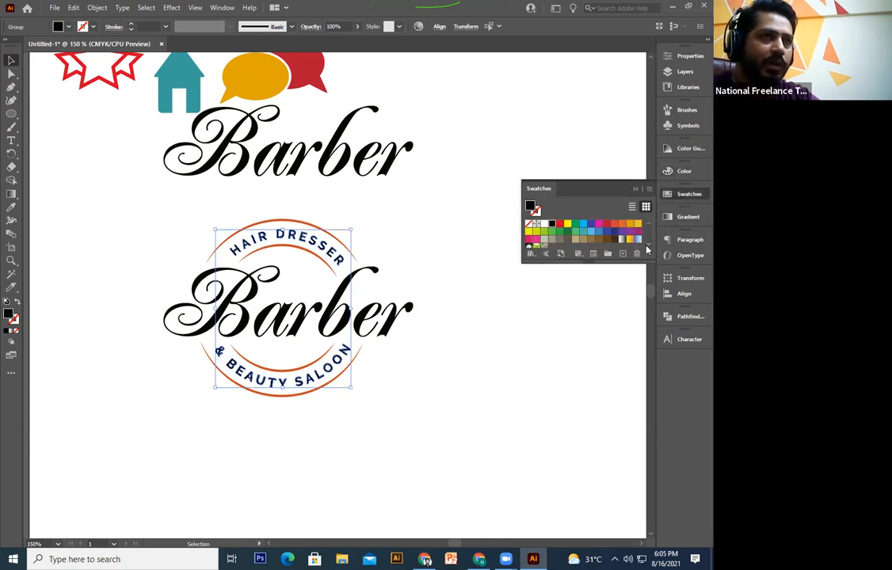
scroll(582, 236, "down", 2)
left_click(570, 237)
left_click(568, 236)
left_click(561, 236)
left_click(552, 236)
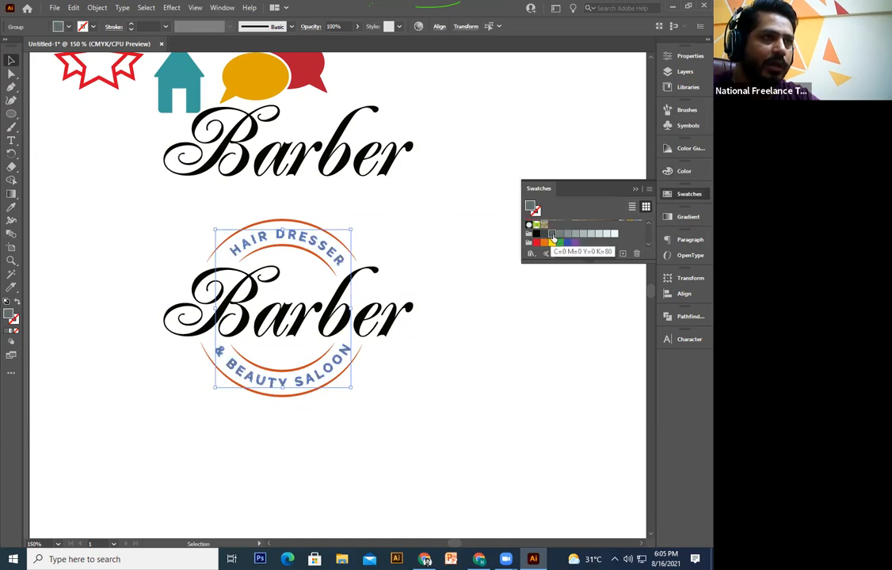
Step: Select the Barber lettering and nudge it slightly down and right
left_click(416, 428)
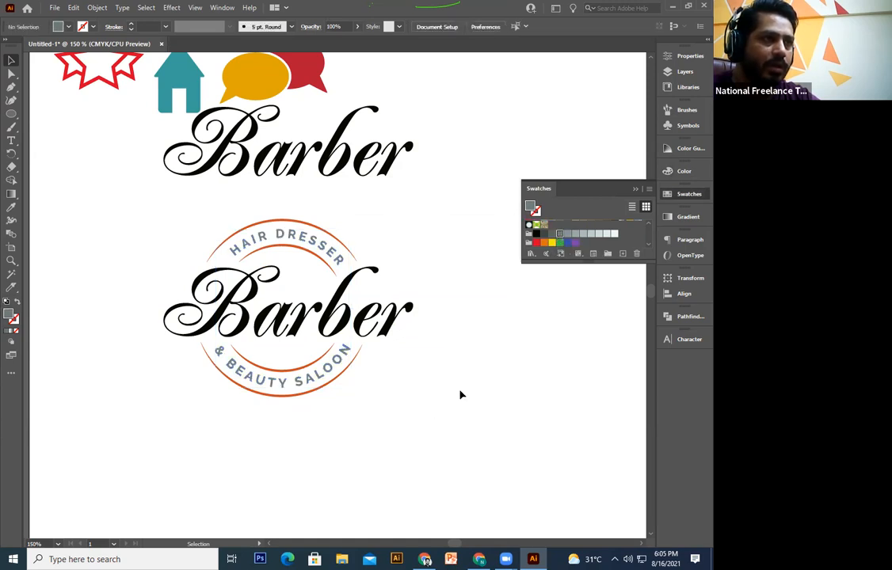
left_click(368, 323)
key("ctrl+equal")
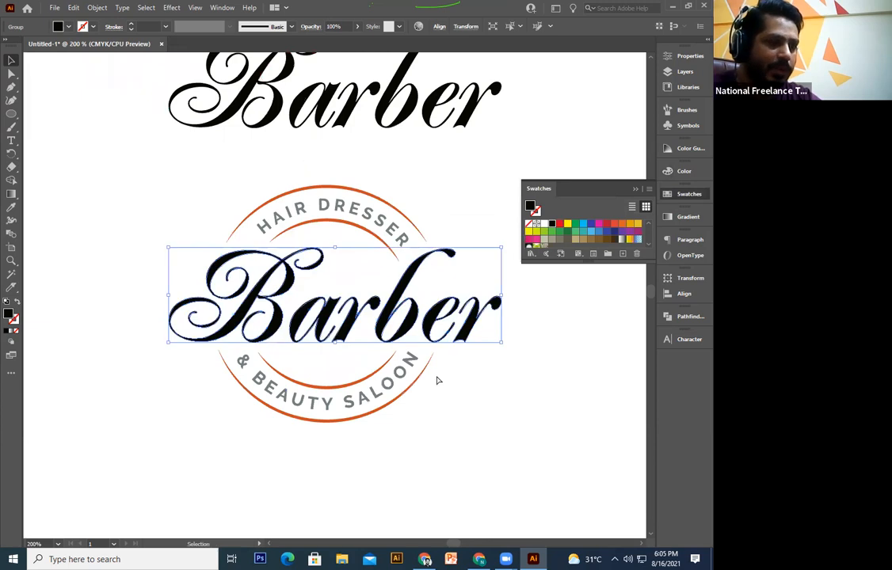
left_click_drag(466, 375, 438, 380)
left_click(436, 381)
scroll(416, 372, "up", 3)
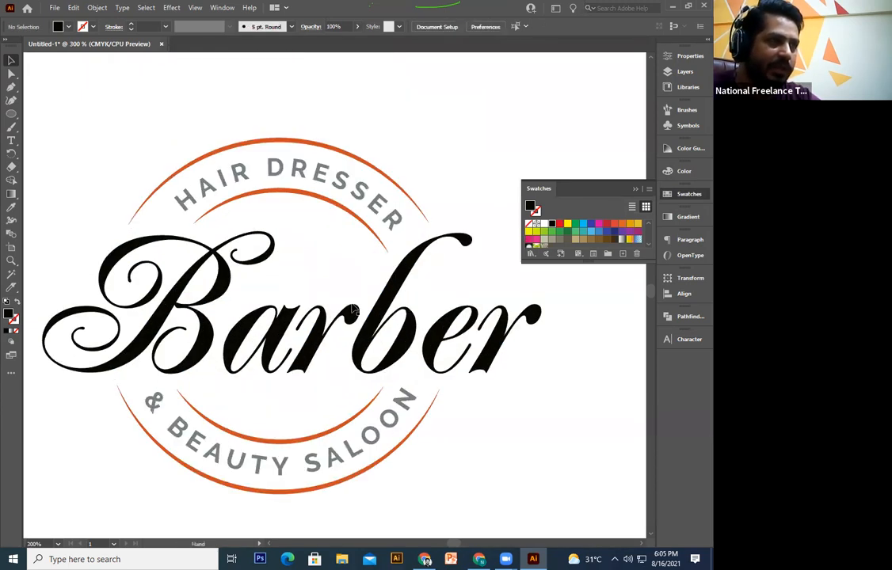
left_click(345, 320)
left_click_drag(344, 320, 350, 326)
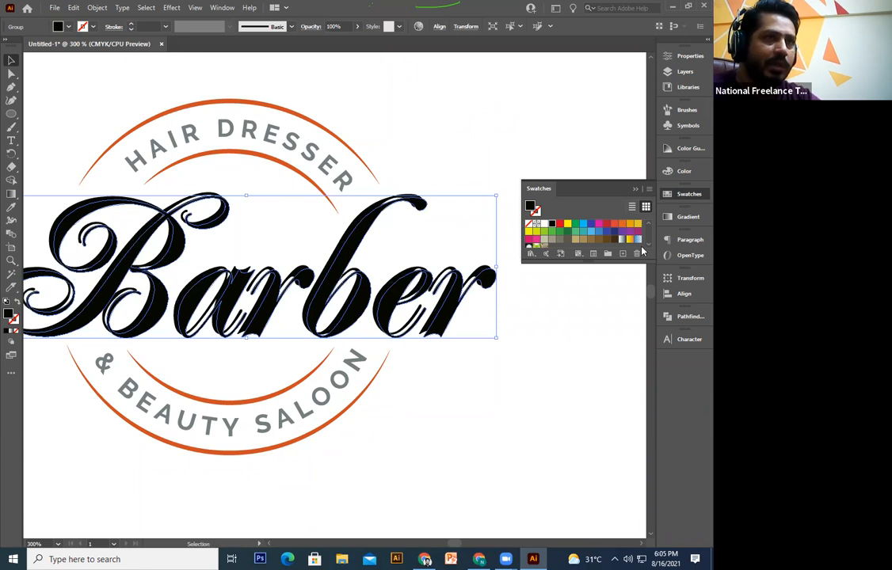
scroll(649, 248, "down", 2)
Step: Fill the Barber copy pale blue-grey and send it behind the black lettering
scroll(649, 248, "down", 1)
left_click(574, 235)
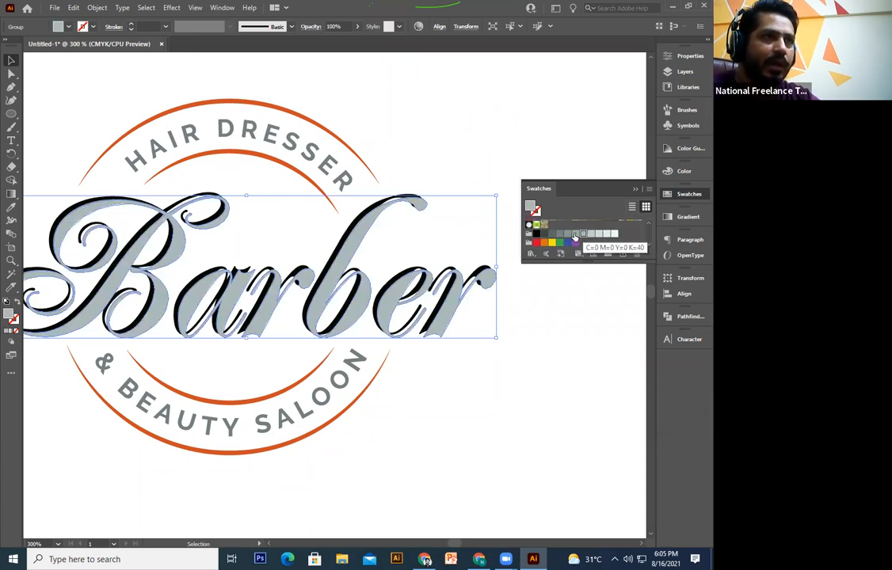
left_click(599, 234)
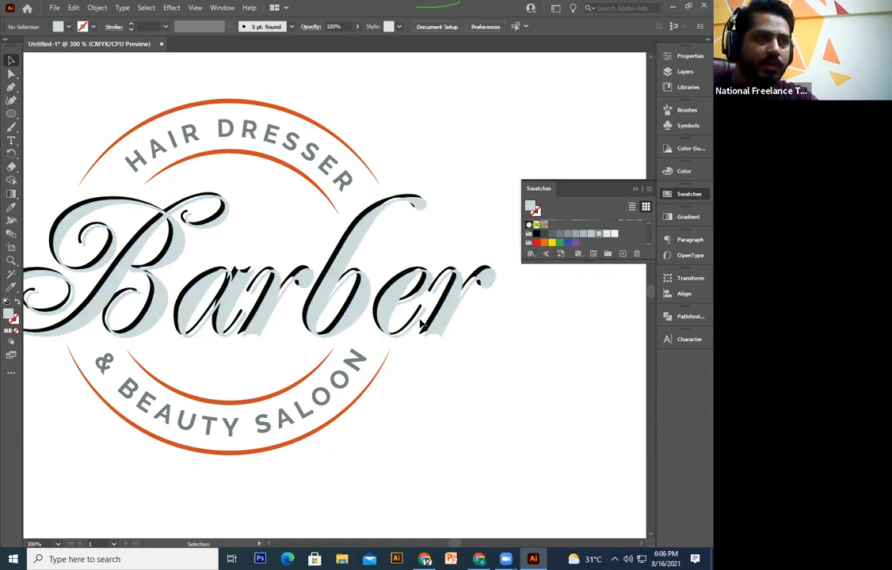
key("ctrl+[")
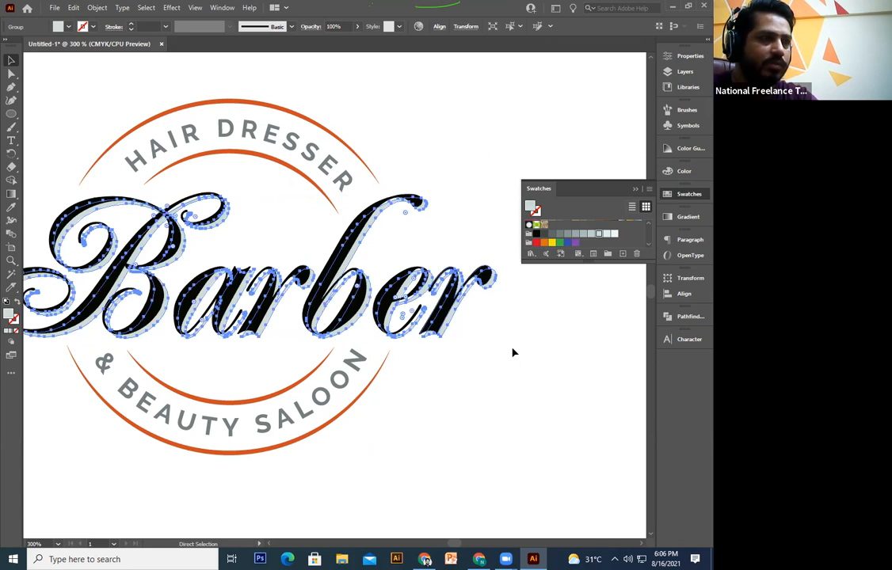
Step: Offset the grey shadow slightly left of the black Barber letters
left_click(432, 342)
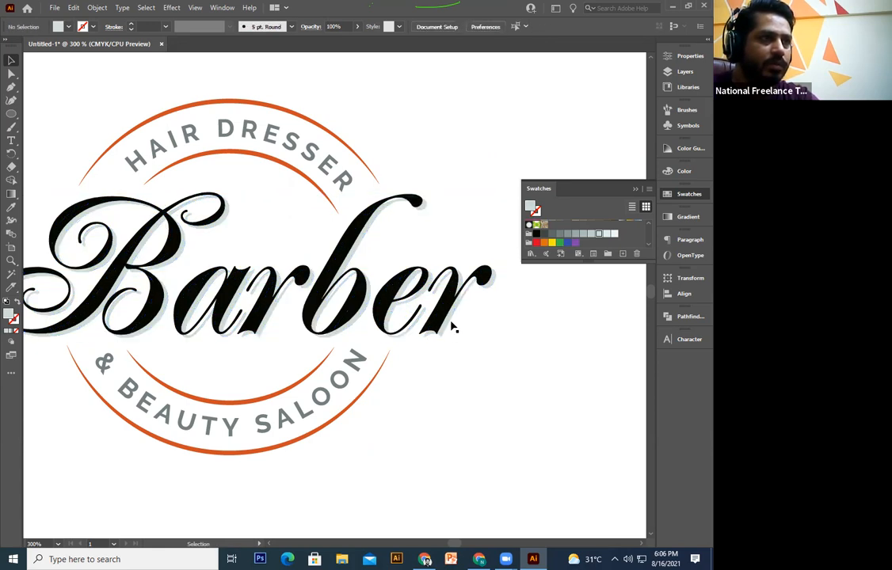
left_click(456, 320)
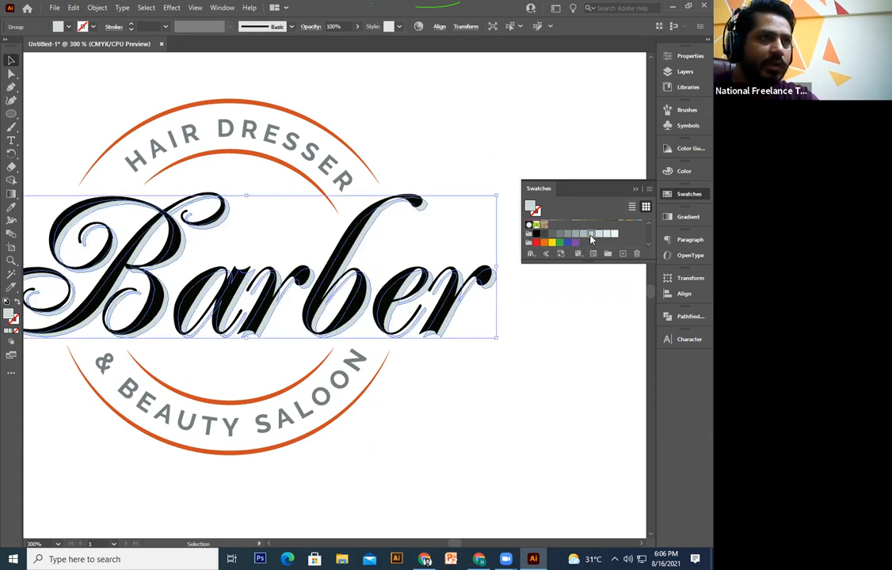
left_click(529, 370)
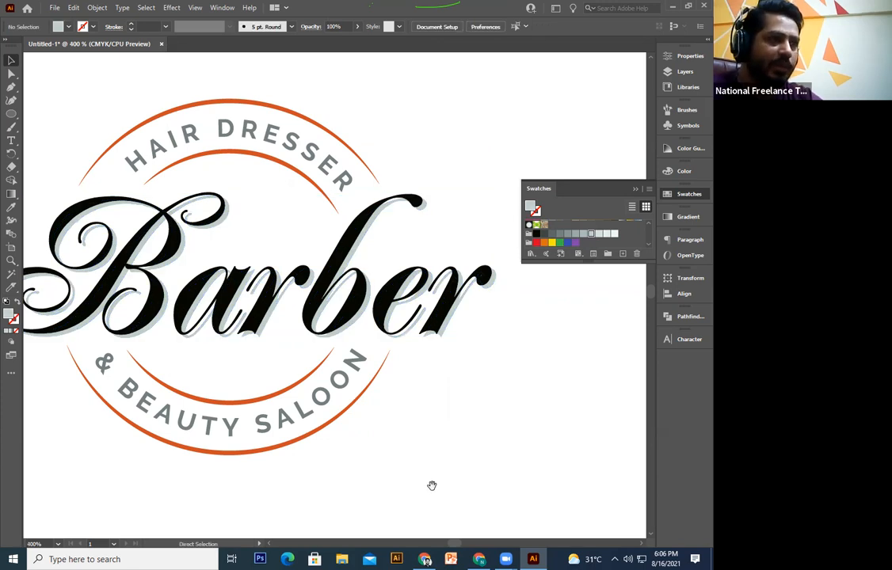
scroll(245, 473, "up", 5)
scroll(260, 467, "left", 3)
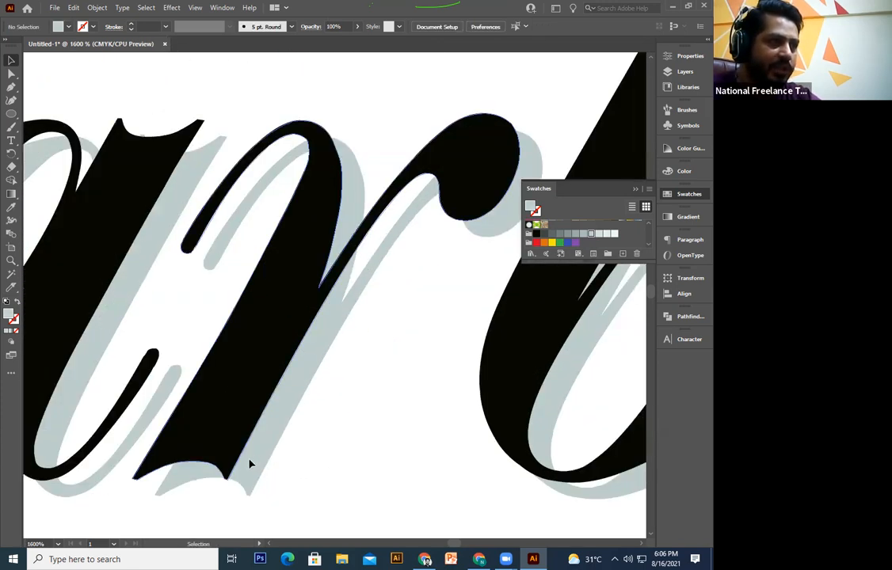
left_click_drag(248, 462, 226, 462)
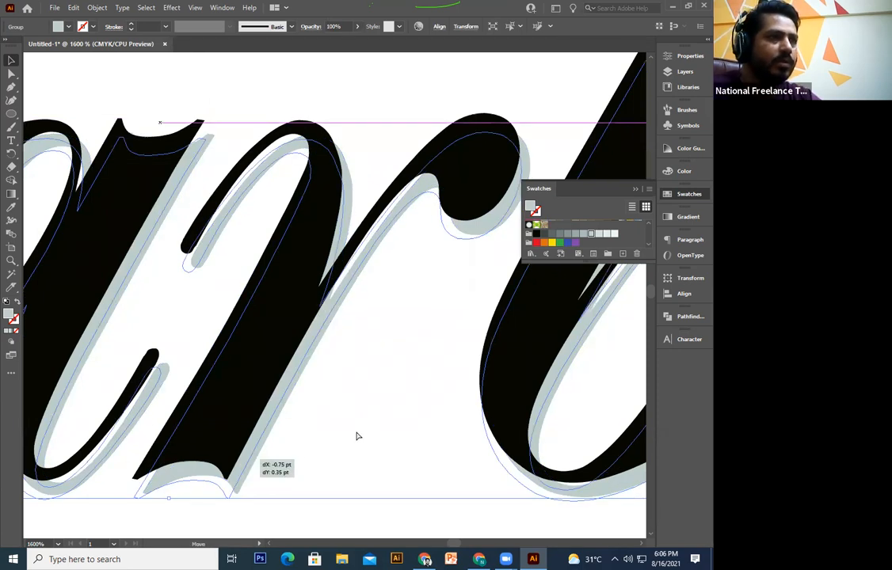
left_click(356, 437)
key("ctrl+minus")
key("ctrl+minus")
key("ctrl+minus")
key("ctrl+minus")
key("ctrl+minus")
key("ctrl+minus")
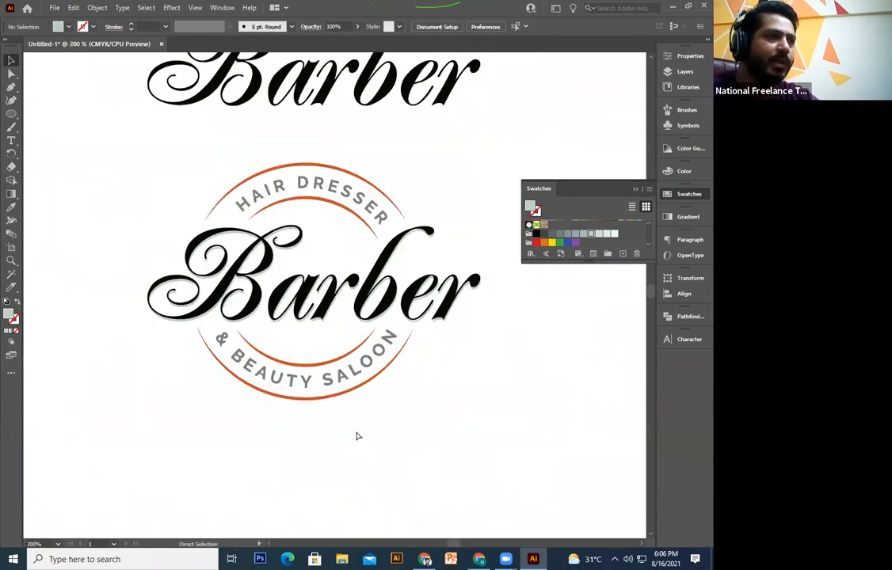
key("ctrl+plus")
key("ctrl+plus")
key("ctrl+plus")
key("ctrl+plus")
key("ctrl+plus")
mouse_move(217, 398)
left_mouse_down()
mouse_move(224, 352)
mouse_move(225, 399)
left_mouse_up()
left_click(223, 396)
left_click(336, 452)
key("ctrl+minus")
key("ctrl+minus")
key("ctrl+minus")
key("ctrl+minus")
key("ctrl+minus")
key("ctrl+minus")
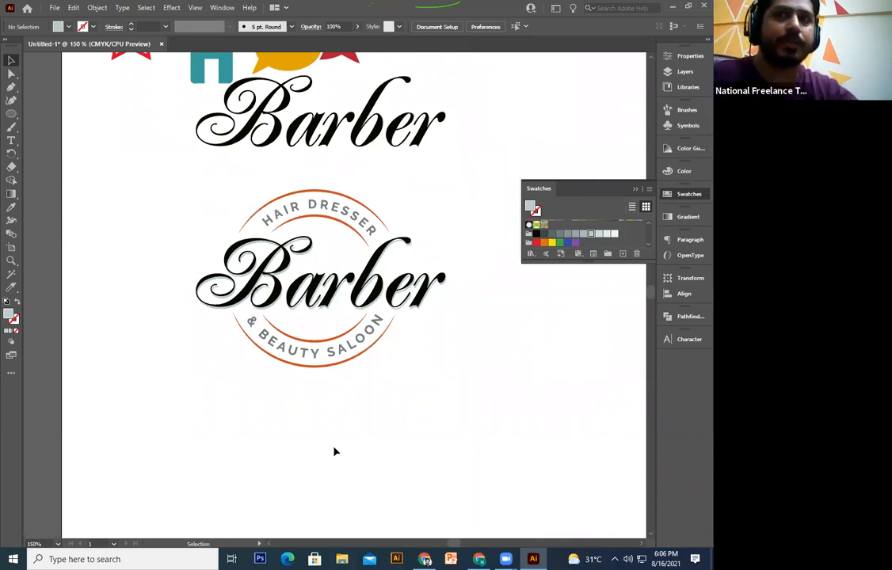
key("a")
key("ctrl+plus")
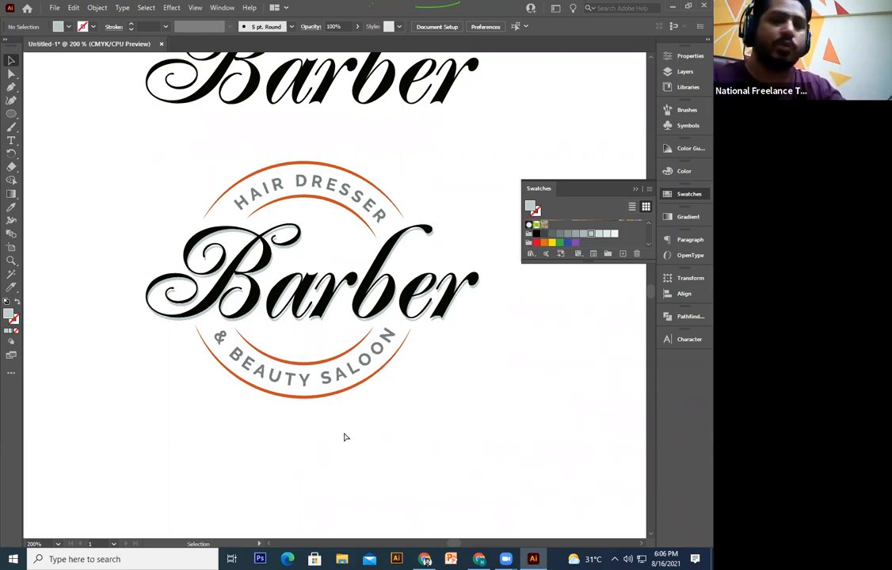
key("ctrl+minus")
key("ctrl+minus")
key("ctrl+plus")
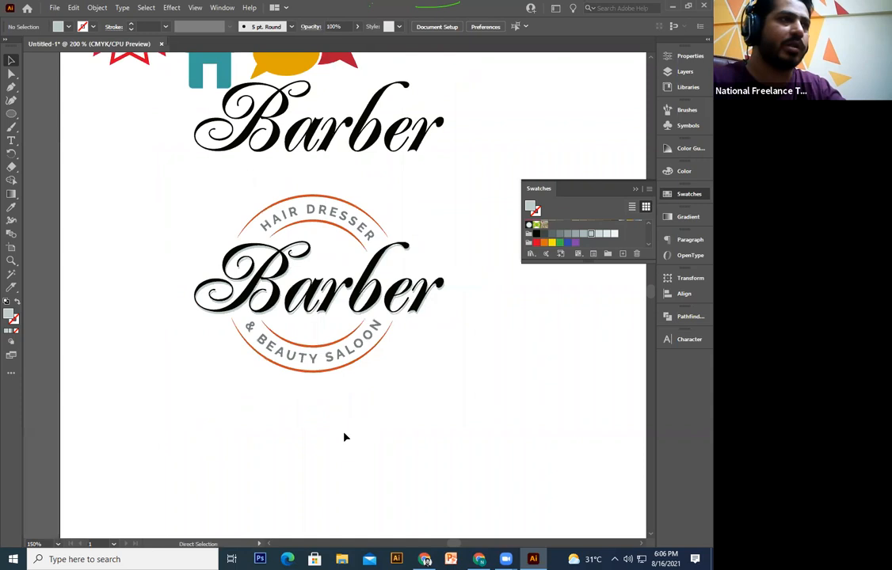
key("ctrl+plus")
left_click_drag(435, 358, 400, 349)
left_click_drag(321, 296, 321, 354)
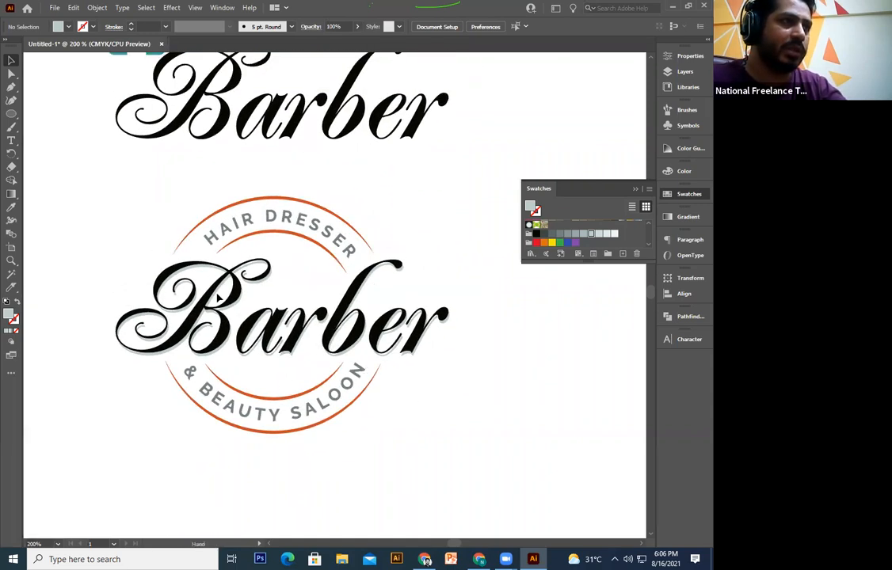
Step: Type SHOP and place it inside the badge circle just under Barber
left_click(12, 140)
scroll(248, 457, "down", 2)
left_click(244, 446)
type("SHOP")
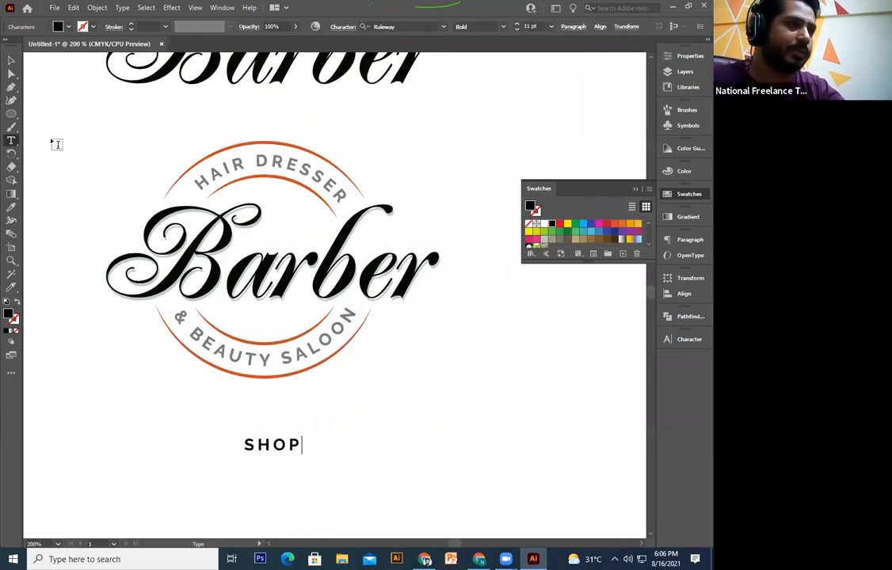
left_click(11, 60)
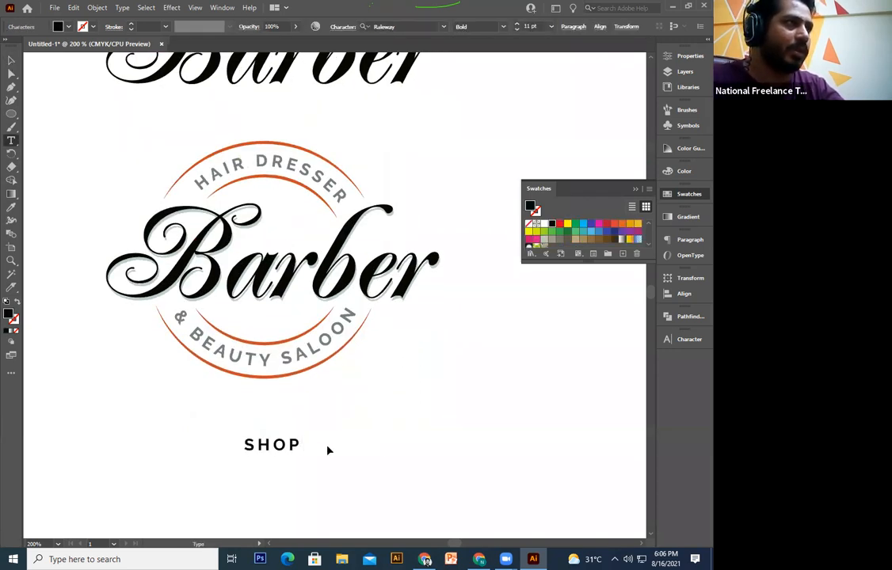
left_click_drag(284, 450, 264, 339)
left_click_drag(272, 333, 282, 333)
key("Up")
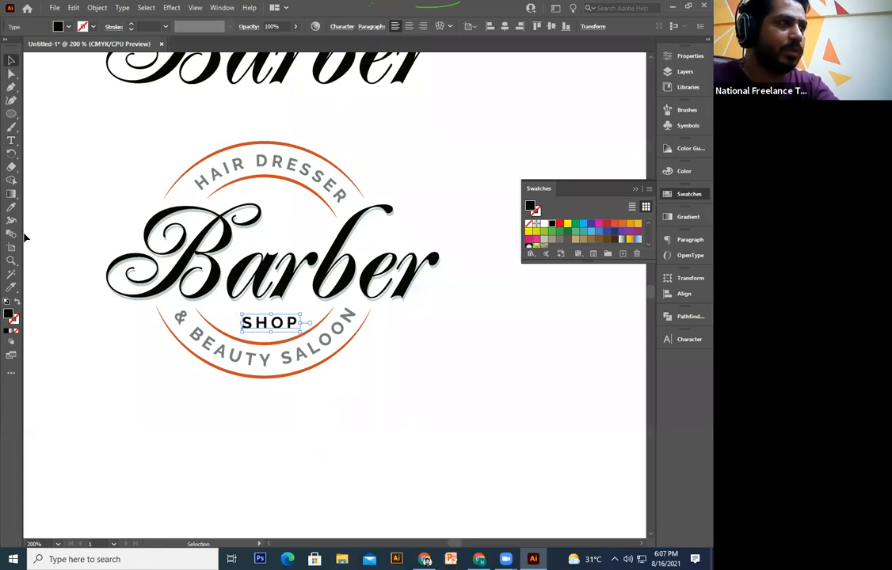
Step: Give SHOP the same grey as the BEAUTY lettering
left_click(11, 207)
left_click(252, 358)
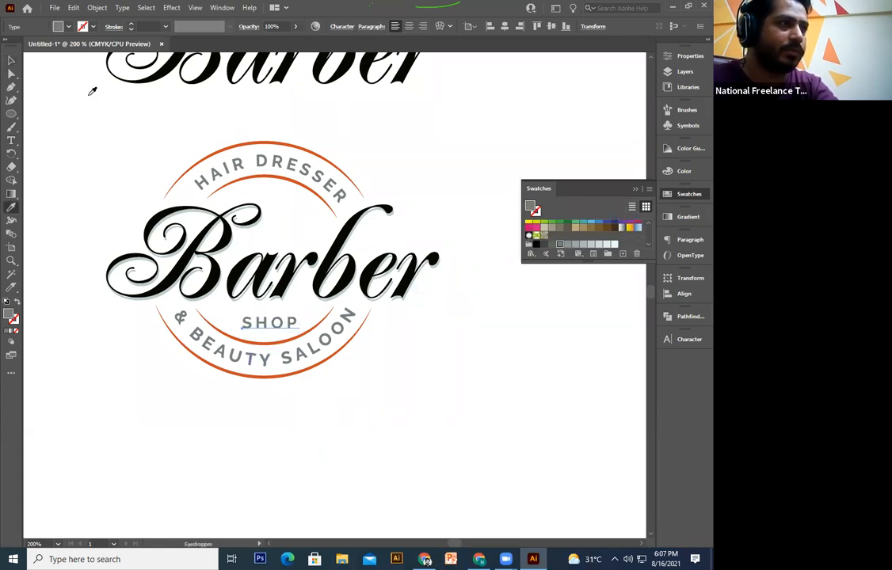
left_click(9, 64)
left_click(444, 407)
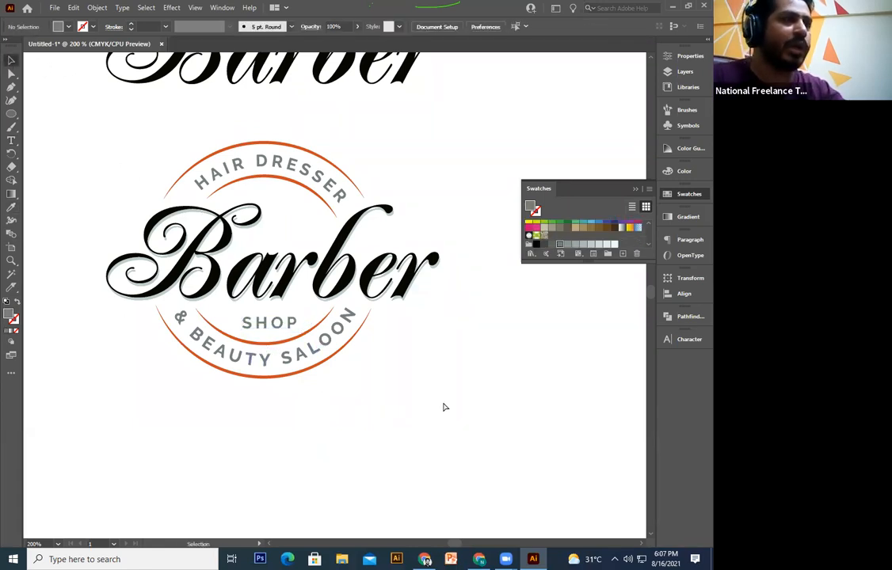
key("ctrl+minus")
key("ctrl+minus")
key("ctrl+equal")
key("ctrl+equal")
Step: Convert the SHOP text to outlines
left_click_drag(443, 402, 434, 415)
left_click_drag(228, 418, 273, 339)
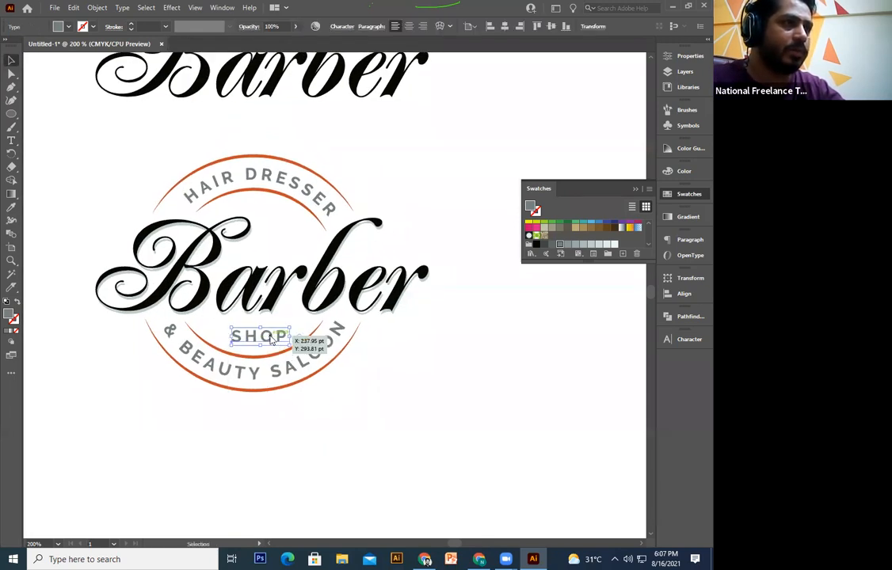
right_click(272, 336)
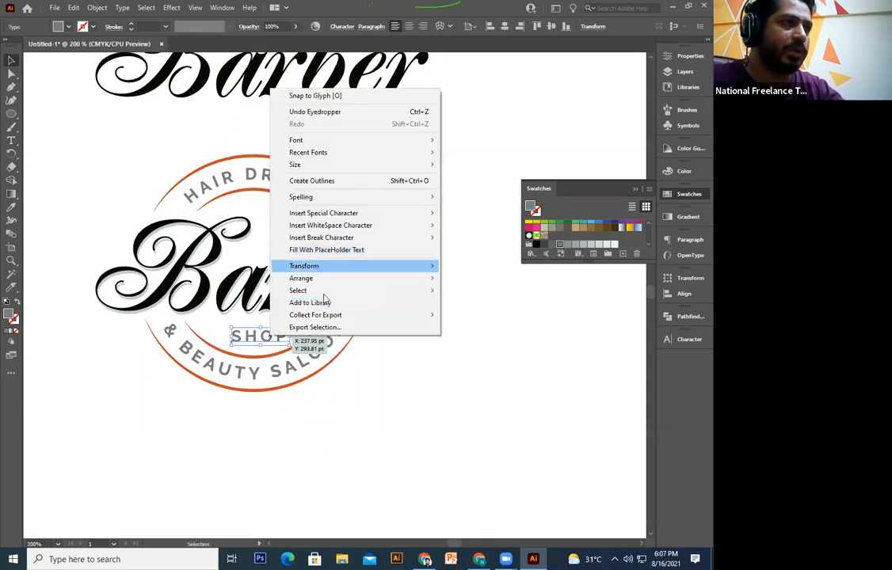
left_click(334, 181)
Step: Try horizontally centring the badge pieces, then undo it and deselect
left_click_drag(247, 417, 267, 336)
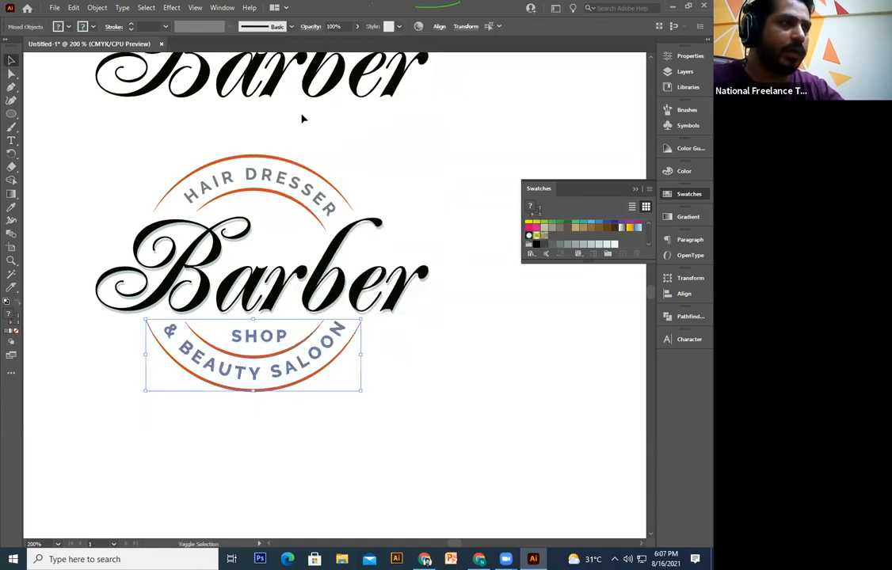
left_click_drag(371, 138, 388, 107)
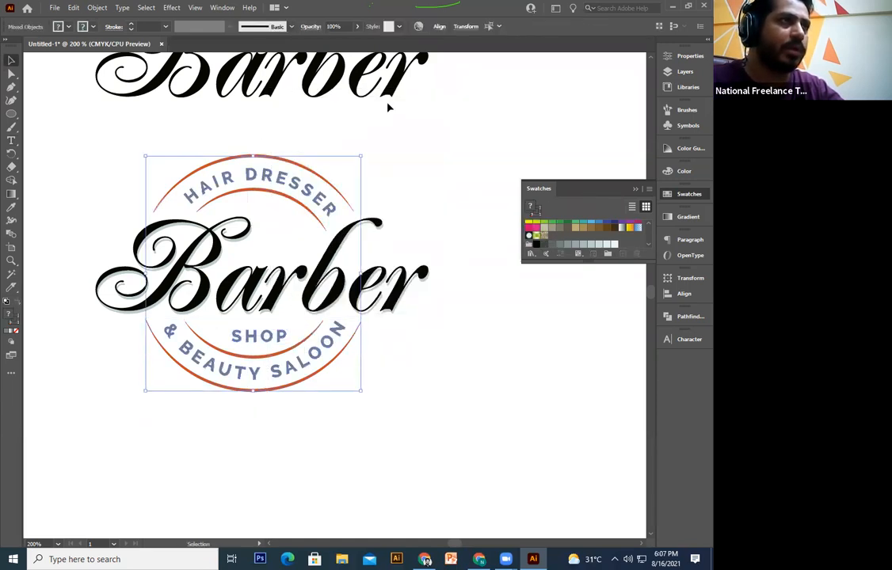
left_click(439, 26)
left_click(346, 59)
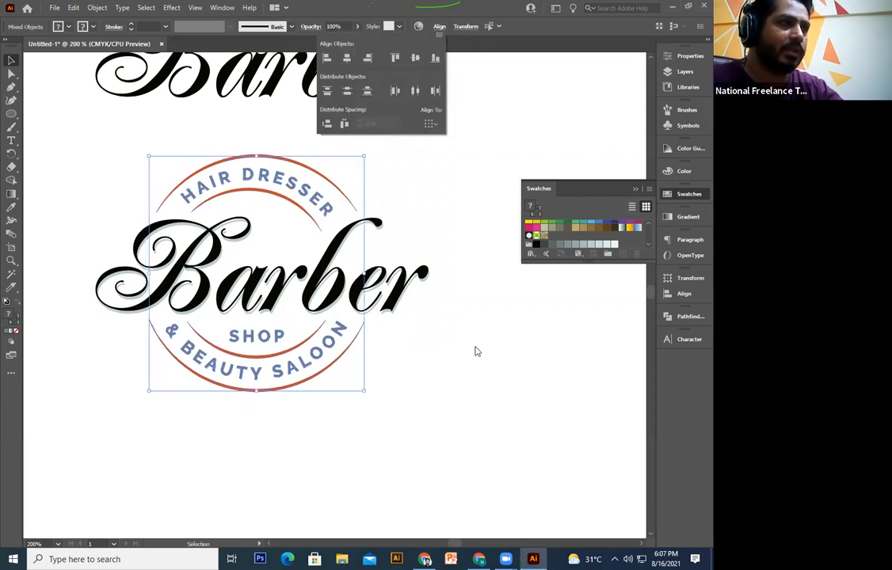
left_click(475, 351)
key("ctrl+z")
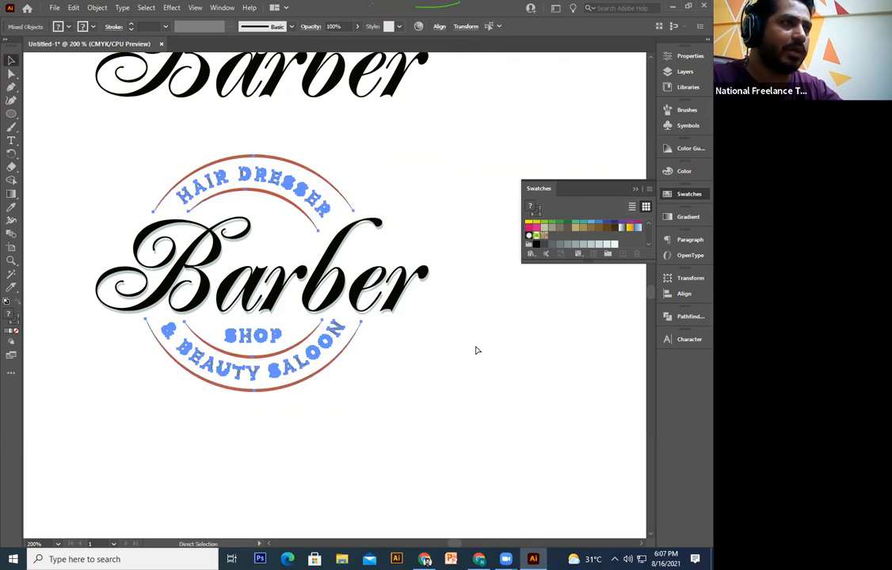
key("ctrl+shift+a")
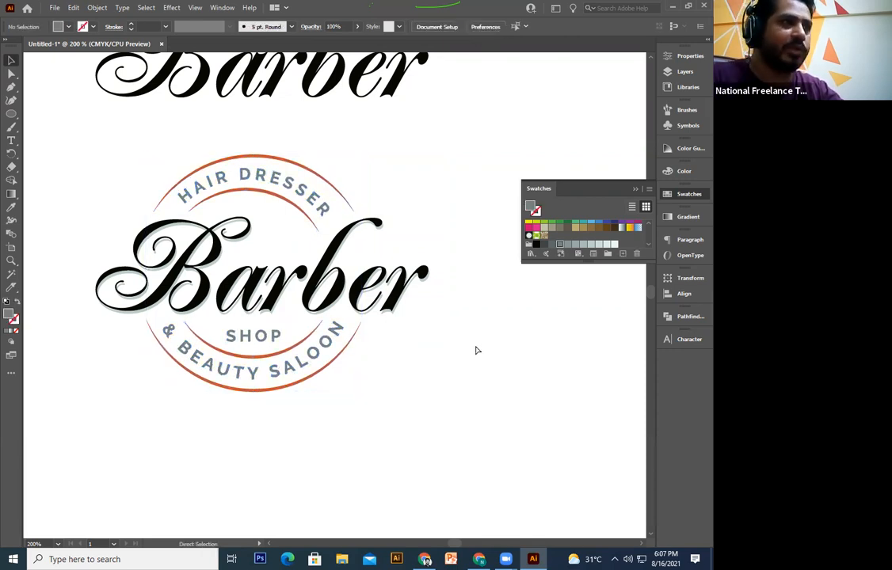
key("ctrl+minus")
left_click_drag(418, 264, 416, 226)
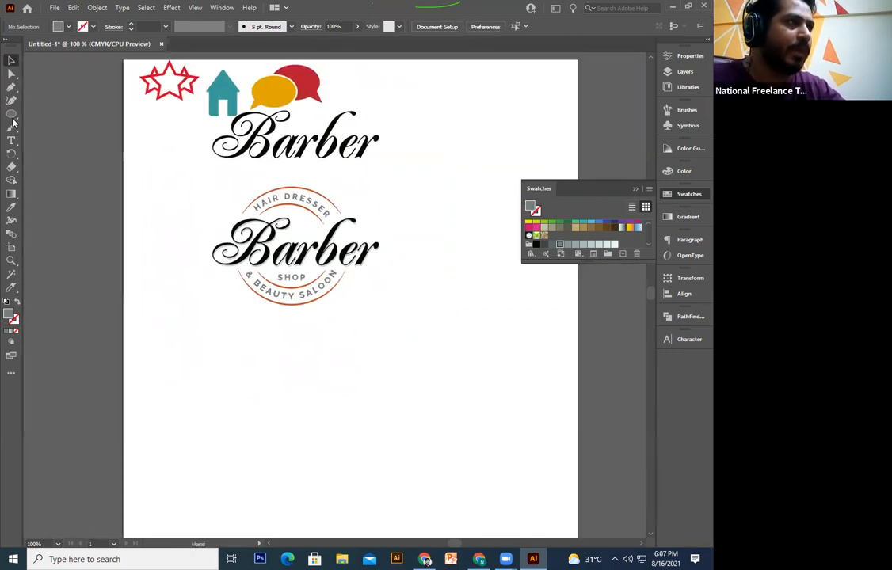
Step: Draw a large square below the badge and fill it black
left_click_drag(13, 116, 38, 113)
left_click_drag(206, 347, 191, 251)
left_click_drag(191, 251, 412, 472)
key("v")
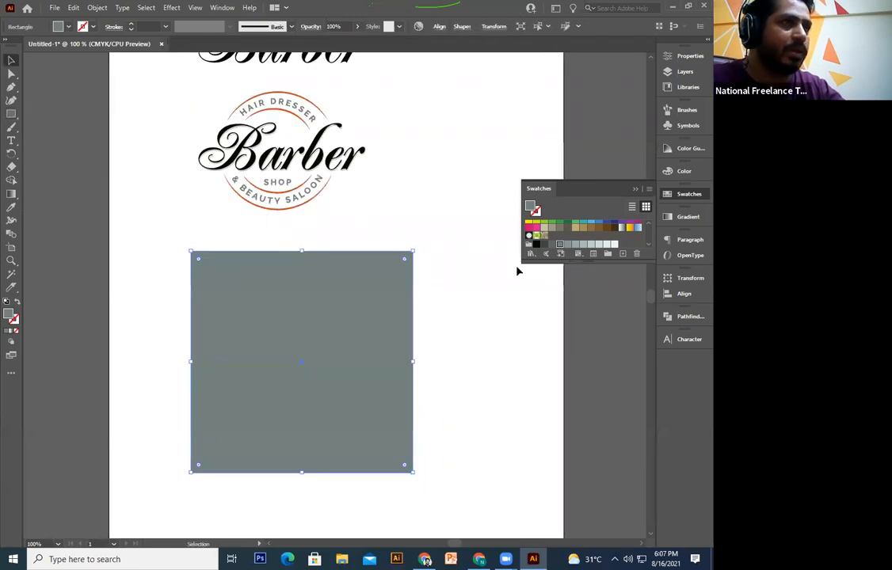
left_click(535, 245)
left_click(415, 265)
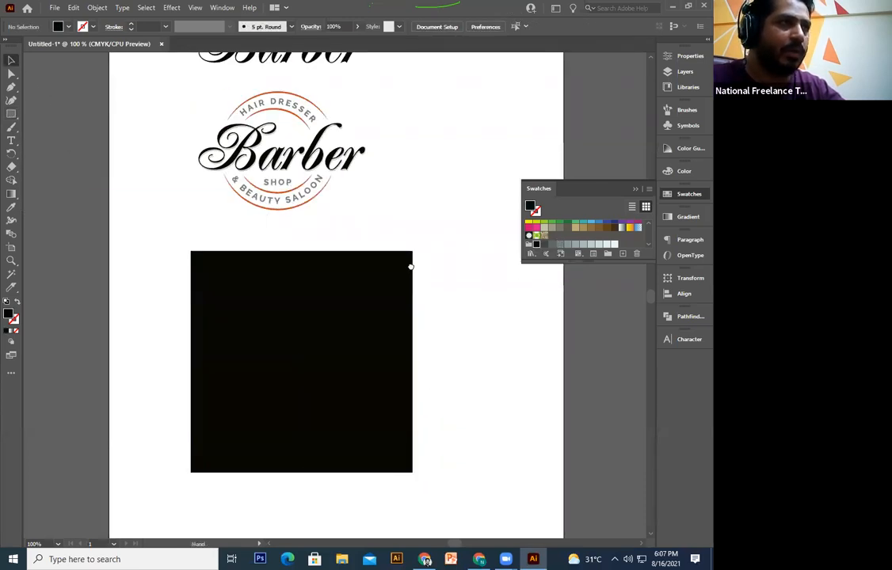
Step: Drag a copy of the Barber badge down onto the black square
scroll(382, 157, "up", 3)
left_click_drag(169, 292, 170, 290)
scroll(429, 246, "right", 1)
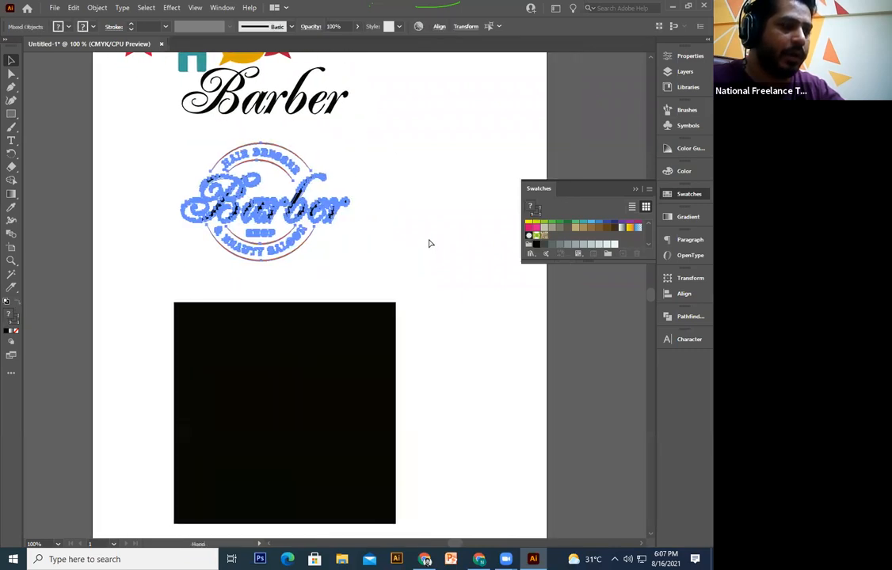
left_click(325, 243, "ctrl")
left_click_drag(306, 221, 334, 431)
scroll(333, 390, "down", 1)
Step: Arrange the badge copy so it sits in front of the black square
right_click(334, 389)
mouse_move(372, 335)
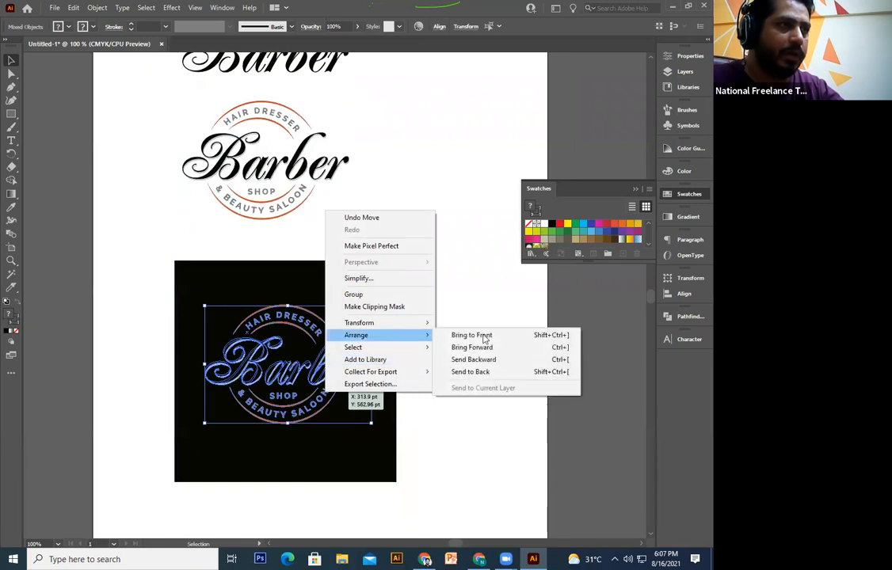
left_click(475, 362)
left_click(484, 396)
key("ctrl+z")
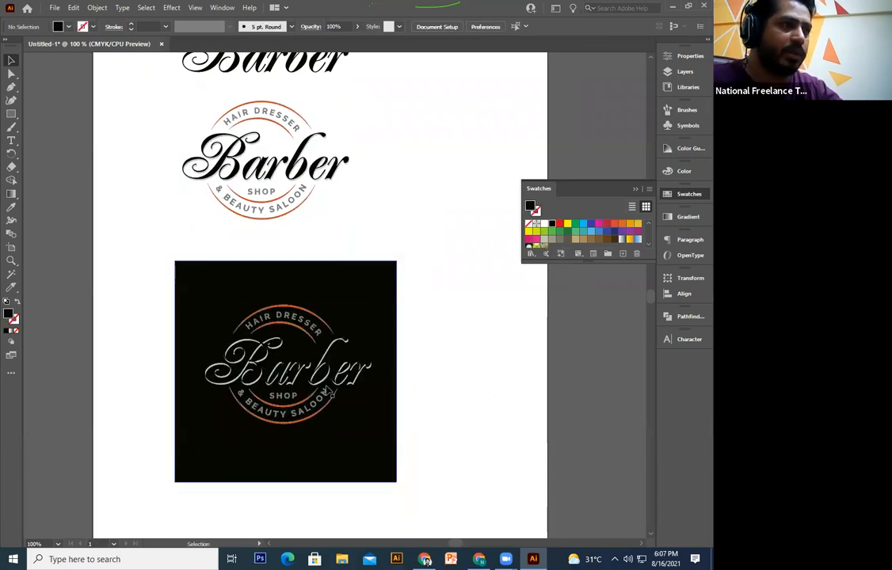
left_click_drag(418, 295, 238, 440)
right_click(273, 412)
mouse_move(339, 351)
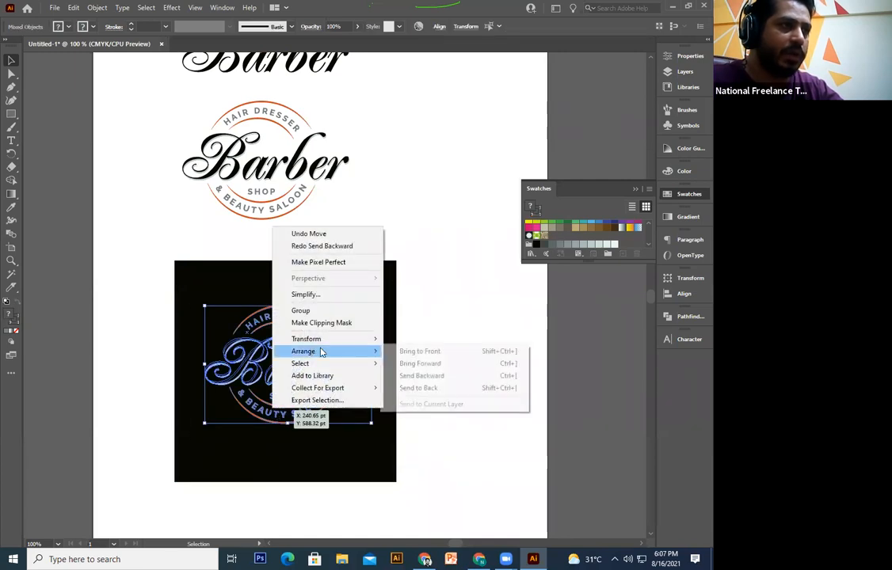
left_click(398, 351)
left_click(456, 384)
scroll(333, 296, "up", 4)
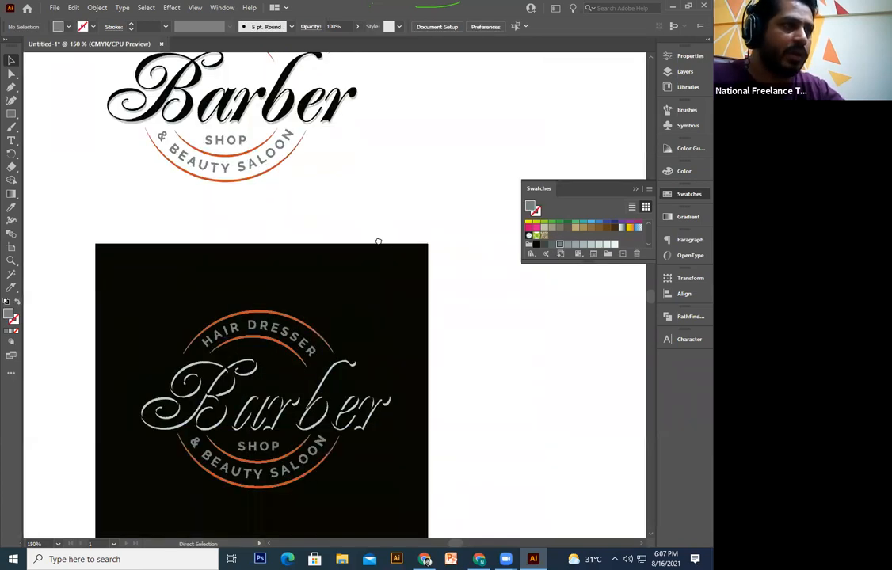
Step: Make the curved HAIR DRESSER and SALOON text white
left_click(272, 320)
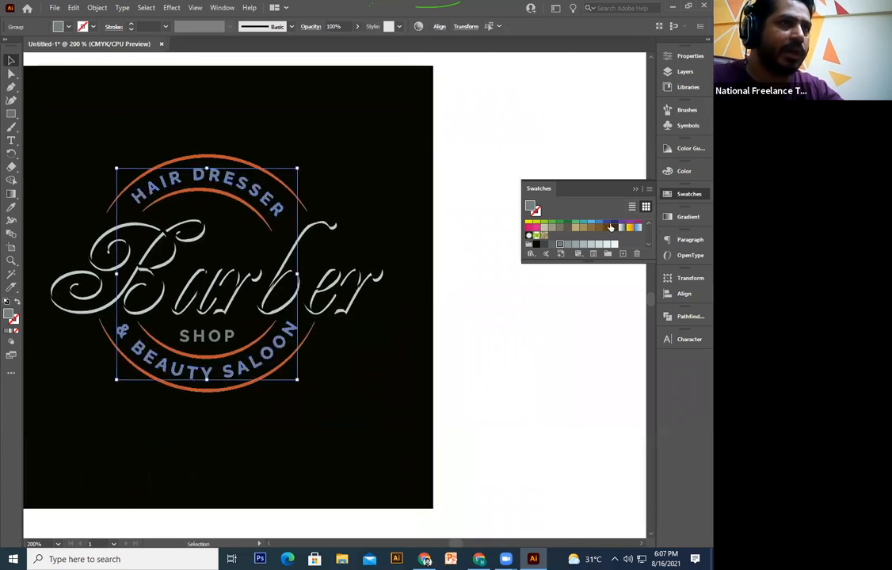
scroll(538, 226, "up", 2)
left_click(545, 224)
left_click(421, 366)
left_click_drag(314, 324, 343, 335)
Step: Recolour the Barber lettering group with a light grey fill
left_click(295, 320)
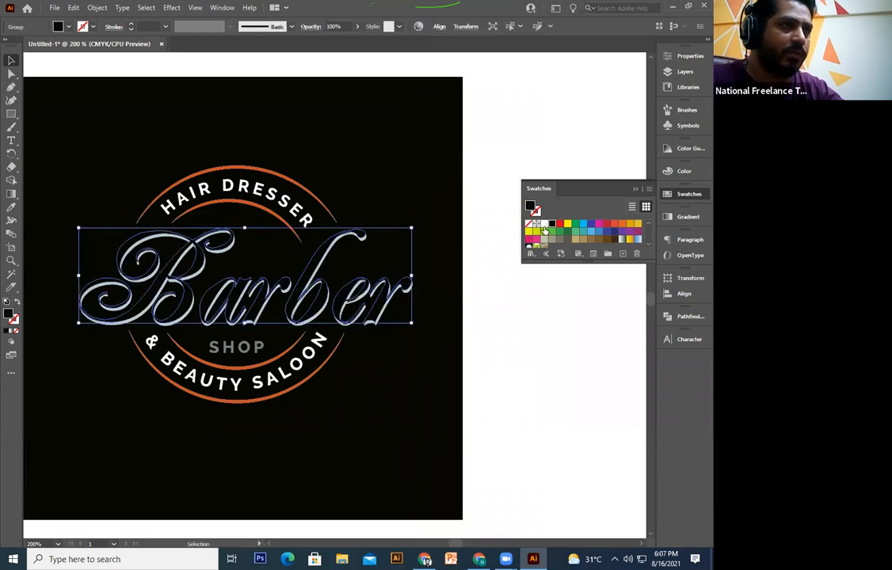
key("ctrl+z")
left_click(515, 428)
left_click_drag(370, 347, 400, 349)
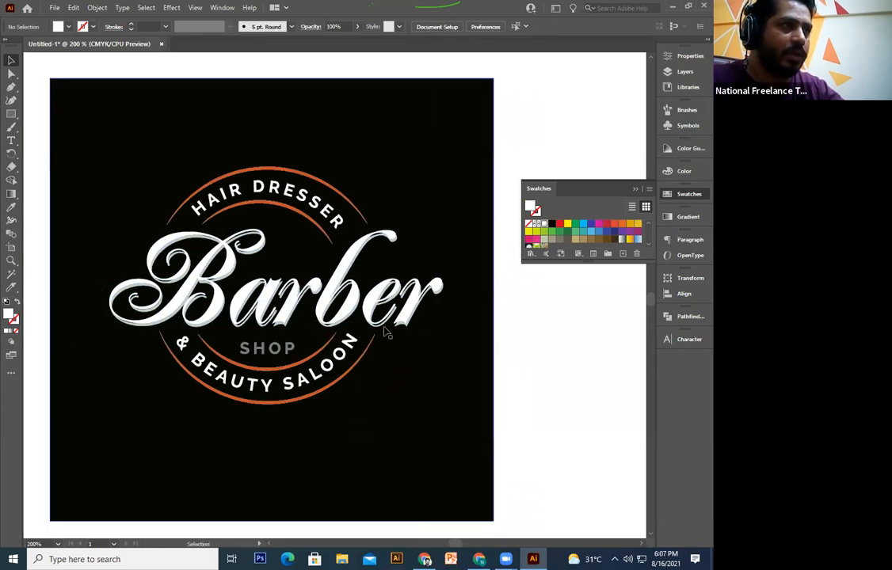
left_click(385, 327)
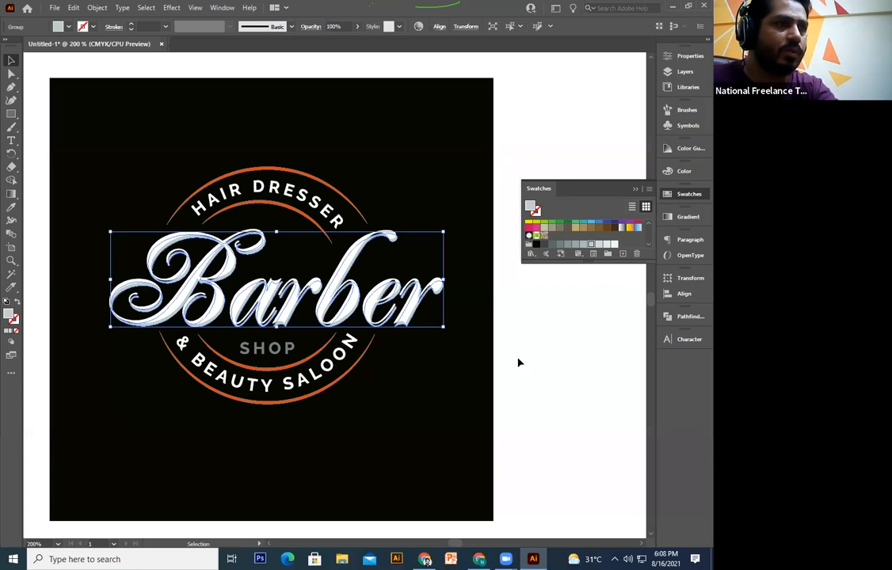
left_click(554, 246)
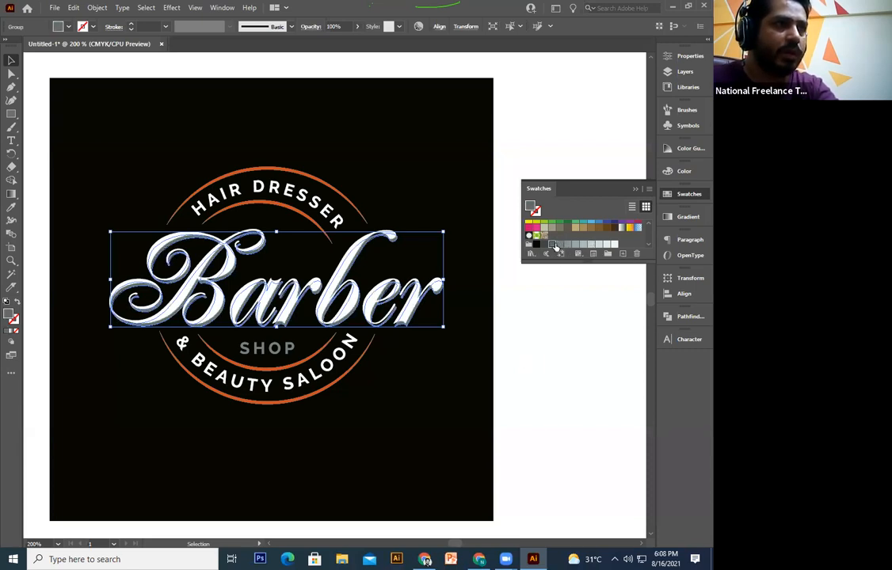
left_click(552, 313)
Step: Switch the HAIR DRESSER arc, lower arc text and outer ring to the gold gradient
left_click_drag(294, 244, 299, 273)
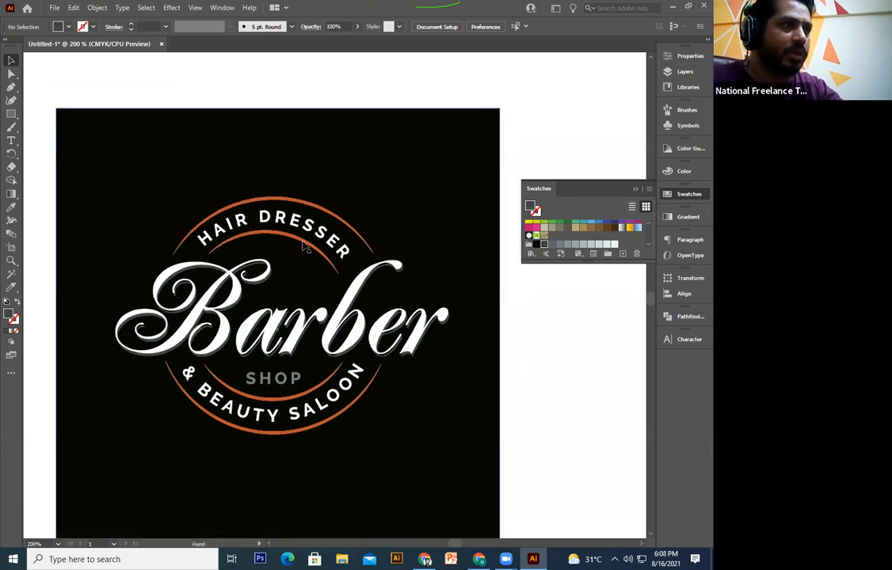
left_click(295, 208)
left_click(332, 407, "shift")
left_click(324, 430, "shift")
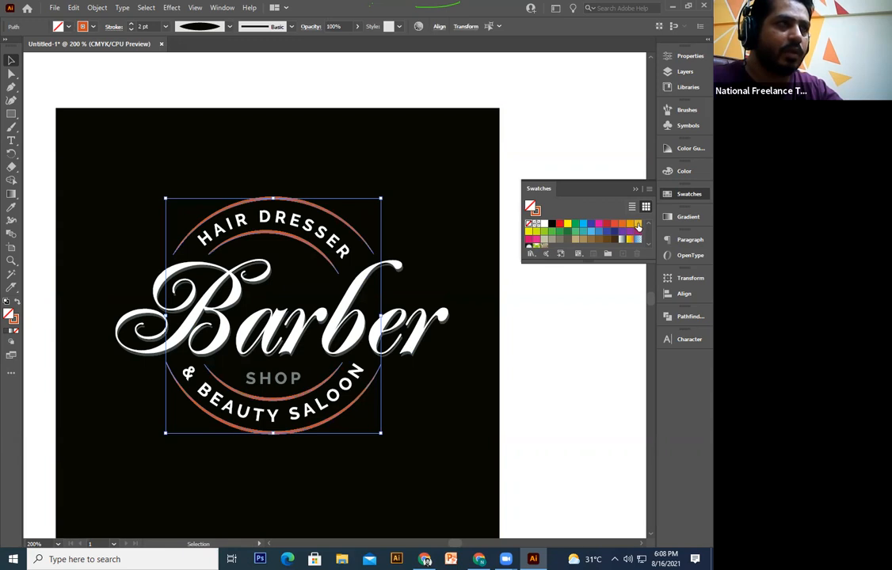
left_click(639, 225)
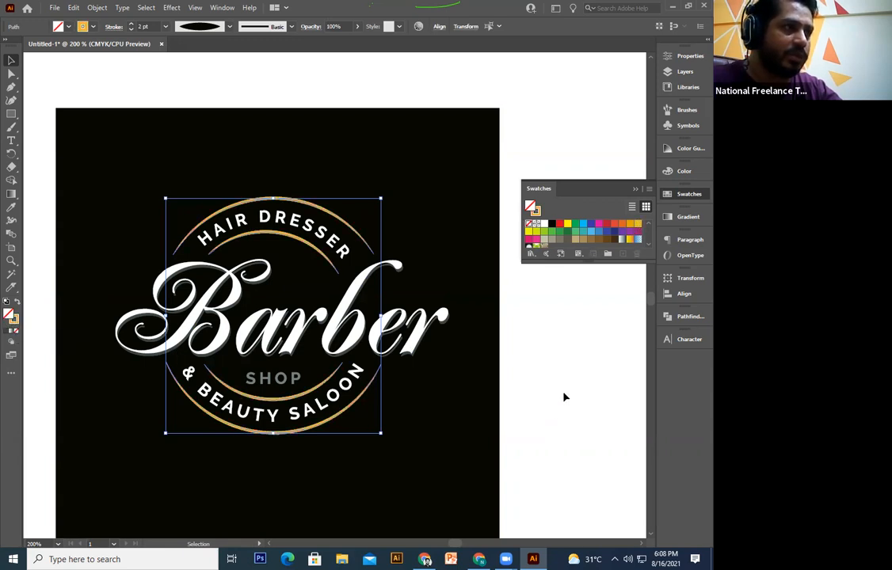
left_click(564, 397)
Step: Make the SHOP text white, then zoom out and select the dark badge
left_click(272, 378)
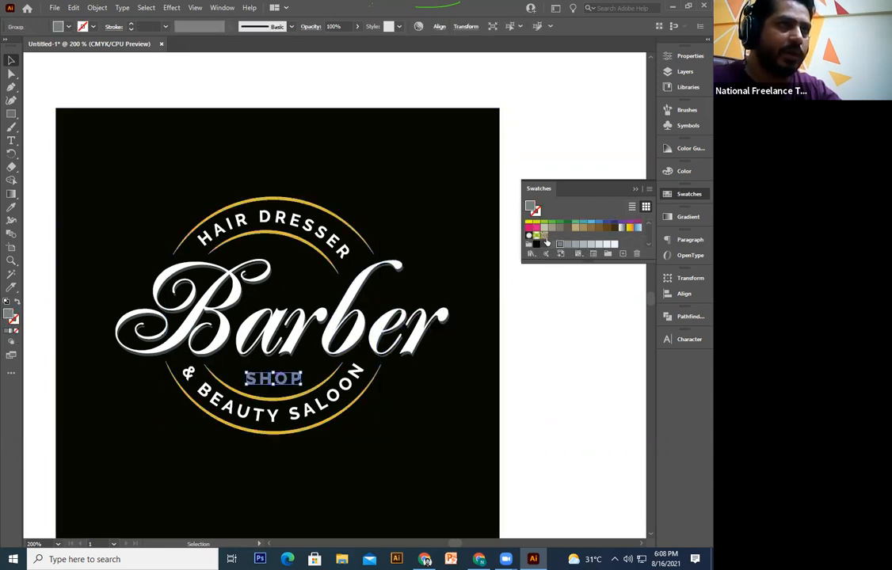
left_click(609, 245)
left_click(547, 394)
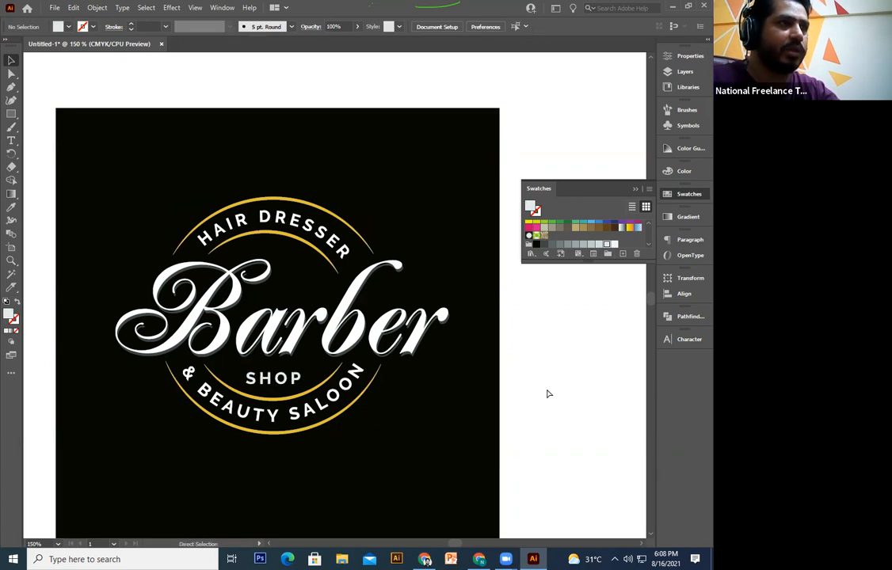
key("ctrl+minus")
left_click_drag(506, 367, 495, 392)
left_click_drag(449, 249, 150, 442)
left_click(386, 420, "shift")
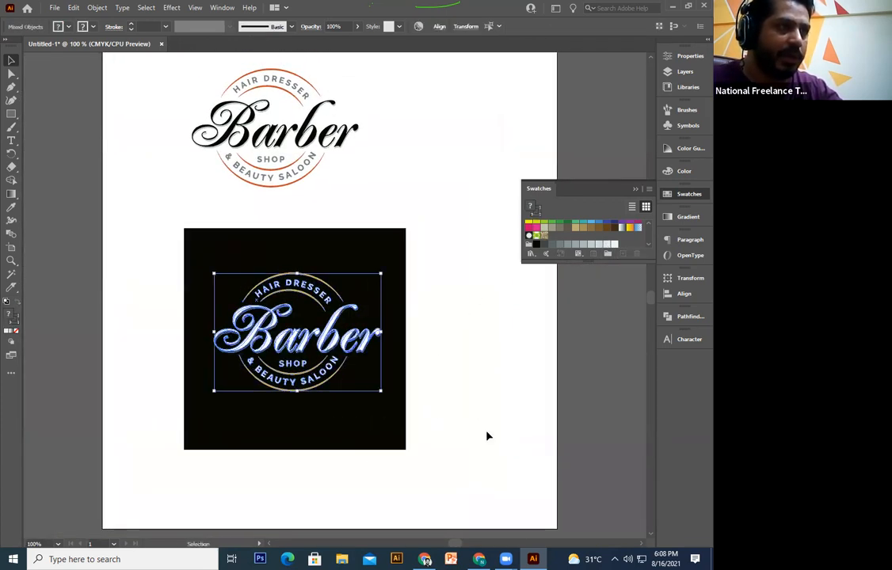
Step: Pull all four edges of the black square inward to hug the dark badge
left_click(302, 449)
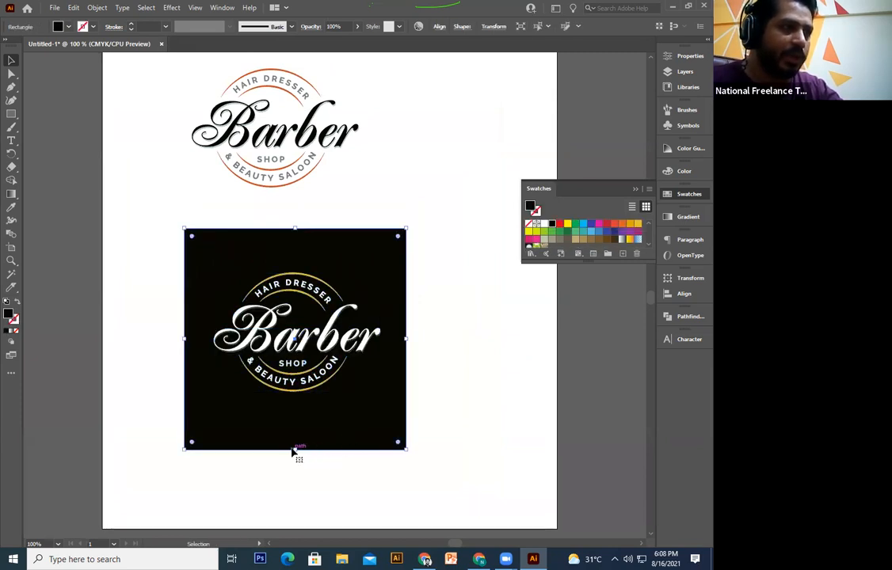
left_click_drag(300, 426, 301, 407)
left_click_drag(298, 236, 296, 258)
left_click_drag(188, 335, 207, 334)
left_click_drag(406, 335, 390, 334)
Step: Shift the dark badge left and place the light badge to its right
left_click_drag(426, 291, 238, 437)
left_click_drag(313, 377, 260, 377)
left_click_drag(349, 271, 301, 430)
left_click_drag(356, 227, 135, 395)
left_click_drag(240, 272, 431, 449)
left_click_drag(432, 309, 415, 247)
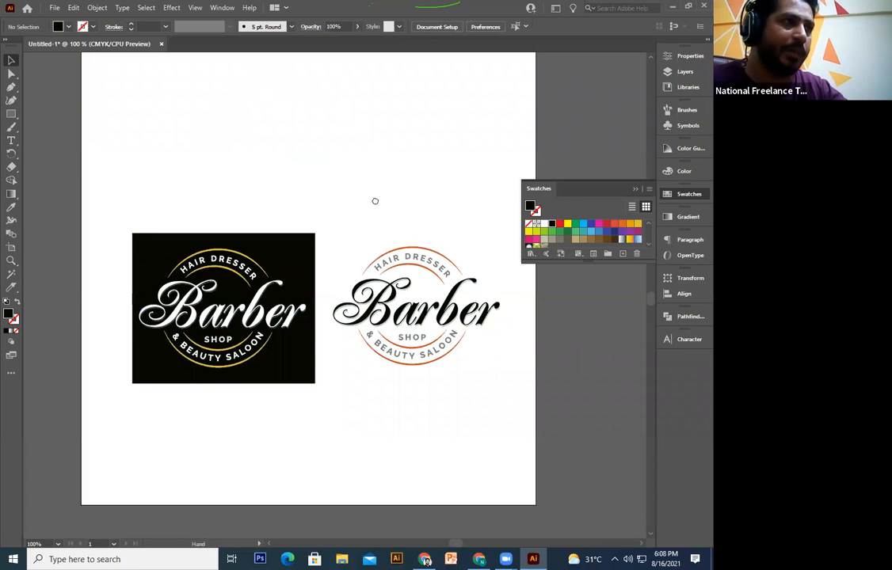
Step: Draw a small circle below the upper Barber lettering
left_click_drag(374, 201, 356, 323)
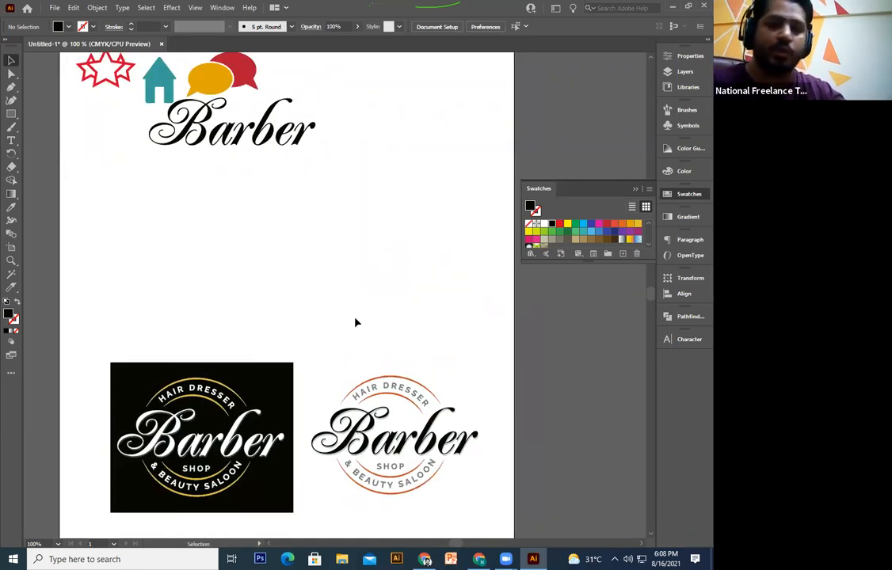
left_click_drag(280, 236, 325, 345)
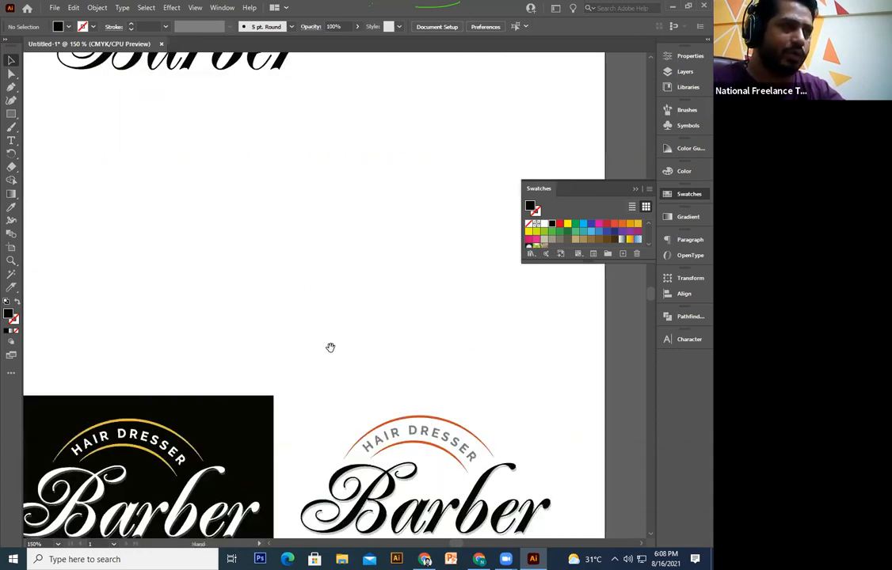
left_click_drag(11, 113, 62, 126)
left_click_drag(175, 301, 228, 339)
Step: Turn the circle into an unfilled outline with a 3 pt black stroke and position it
left_click(11, 59)
left_click(16, 302)
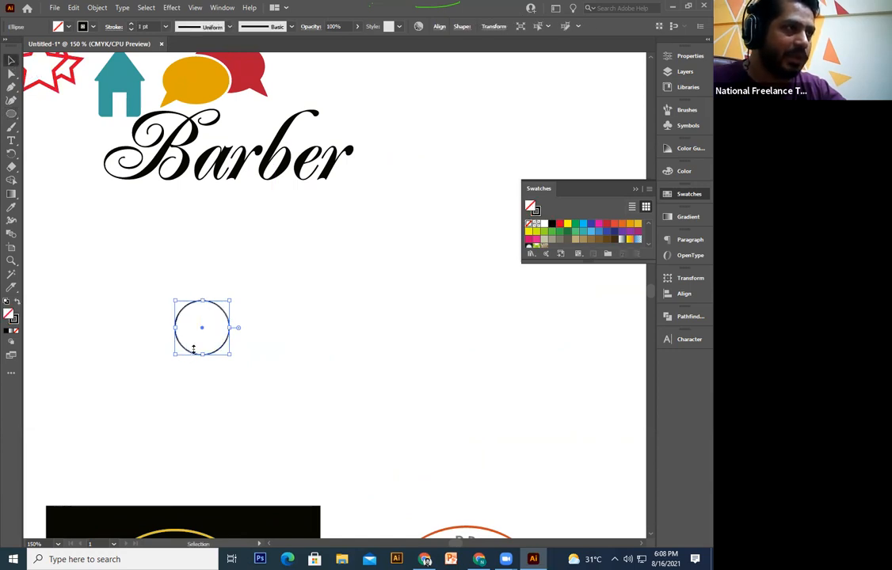
left_click_drag(216, 354, 212, 317)
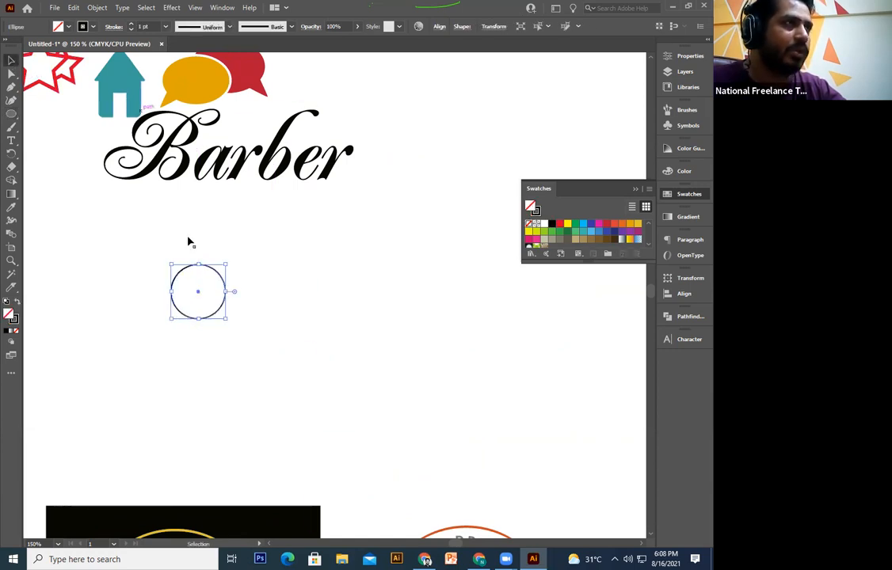
left_click(132, 23)
left_click(131, 24)
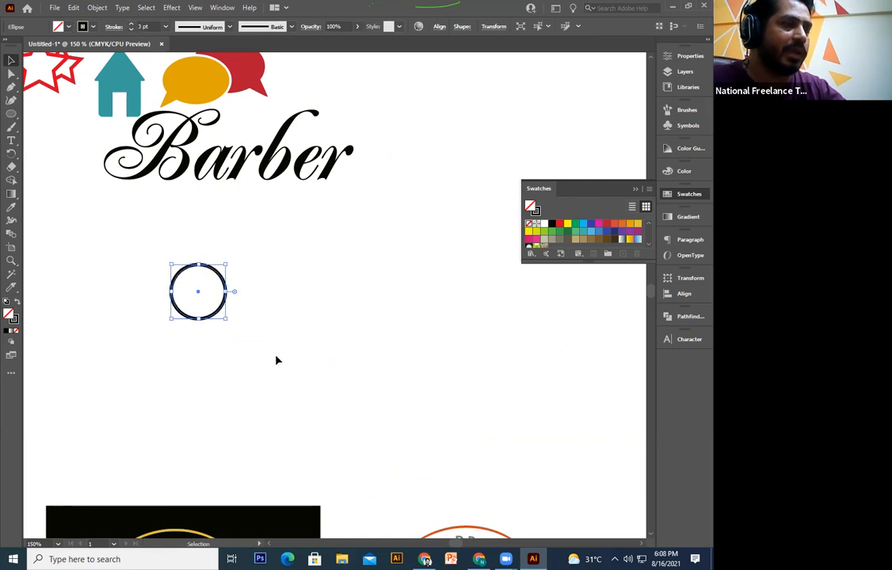
left_click(268, 333)
scroll(238, 317, "down", 1)
left_click_drag(213, 292, 216, 316)
scroll(214, 332, "right", 1)
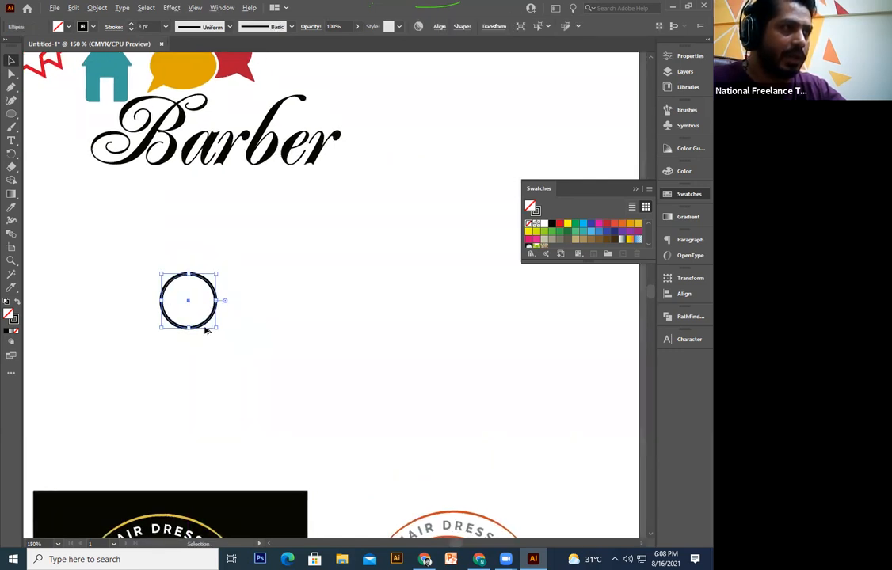
left_click(272, 332)
Step: Duplicate the circle straight to the right as the second wheel
left_click(208, 325)
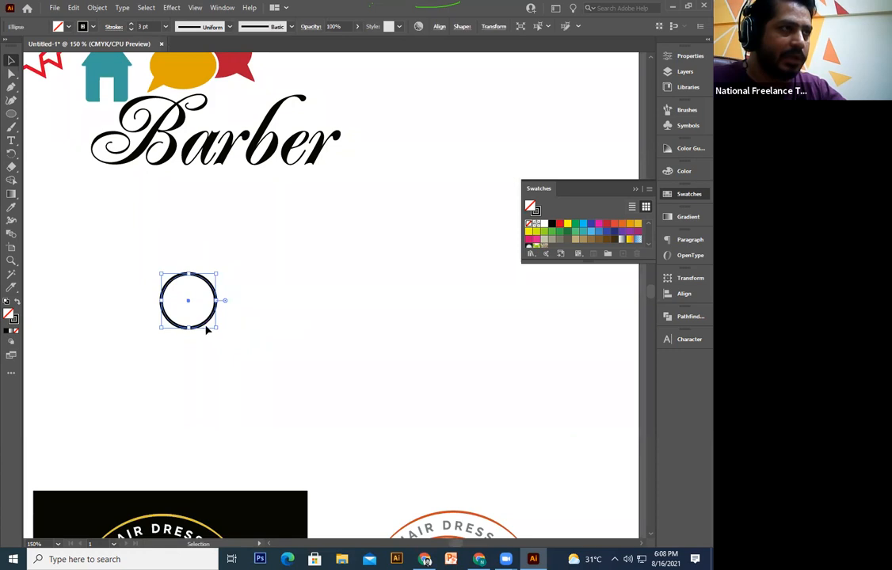
left_click_drag(207, 325, 296, 328)
left_click(104, 264)
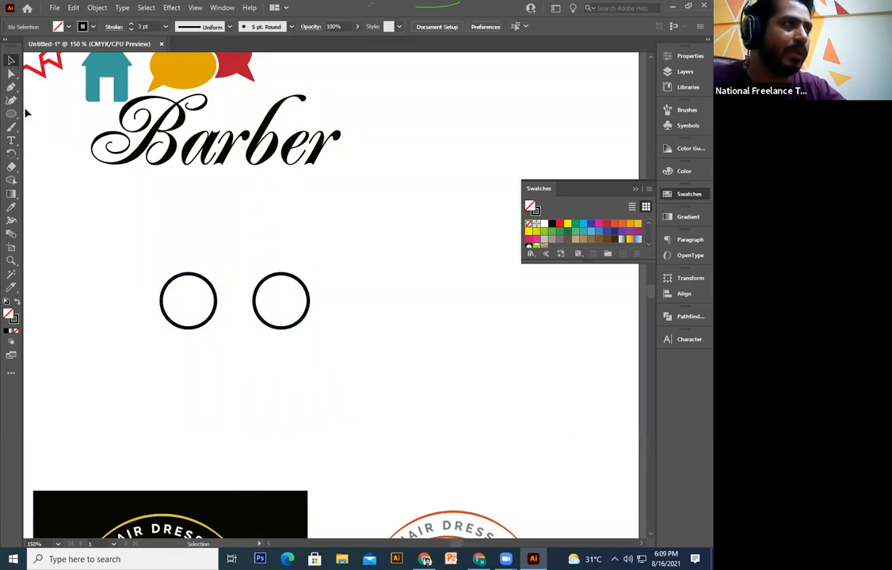
left_click(12, 73)
Step: Draw the frame line between wheel centres, the diagonal up, and the handlebar
left_click(12, 89)
left_click(189, 301)
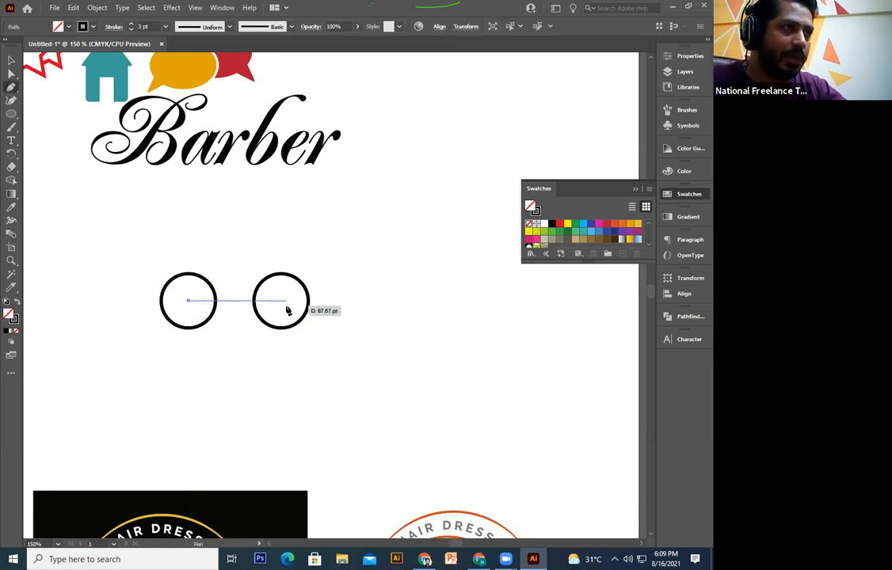
left_click(280, 302)
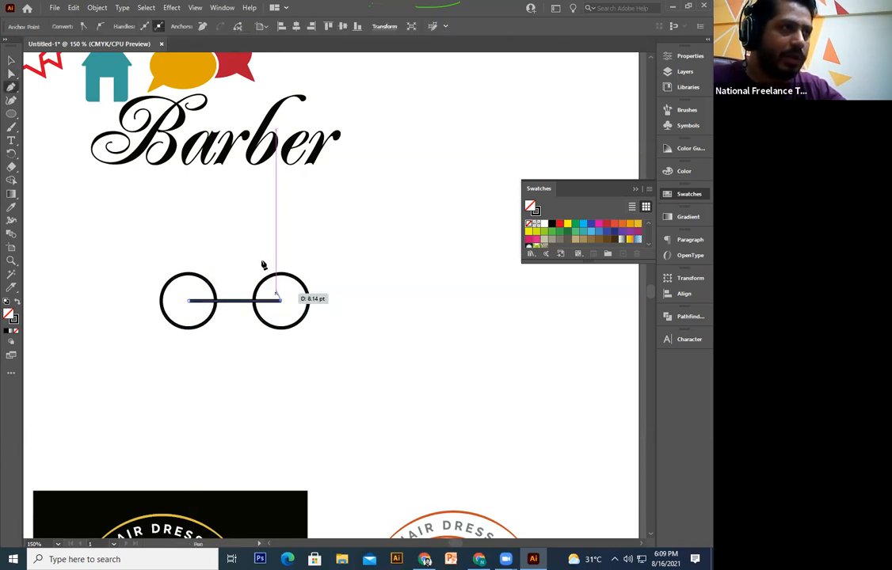
left_click(255, 240)
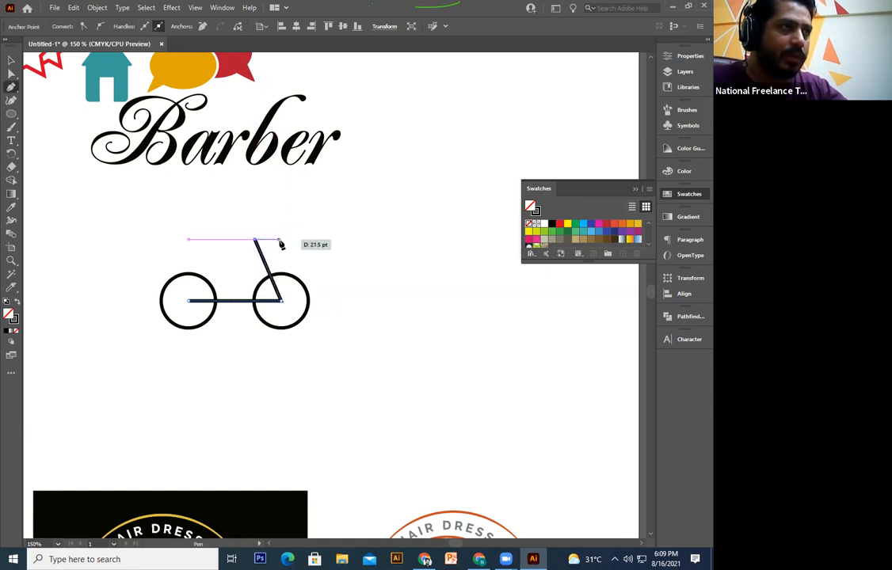
left_click(281, 239)
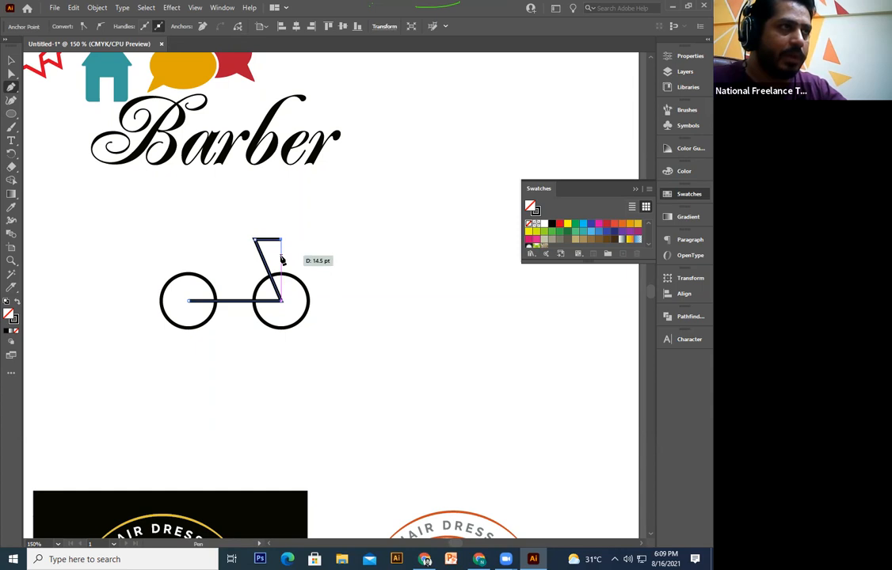
left_click(281, 256)
key("Escape")
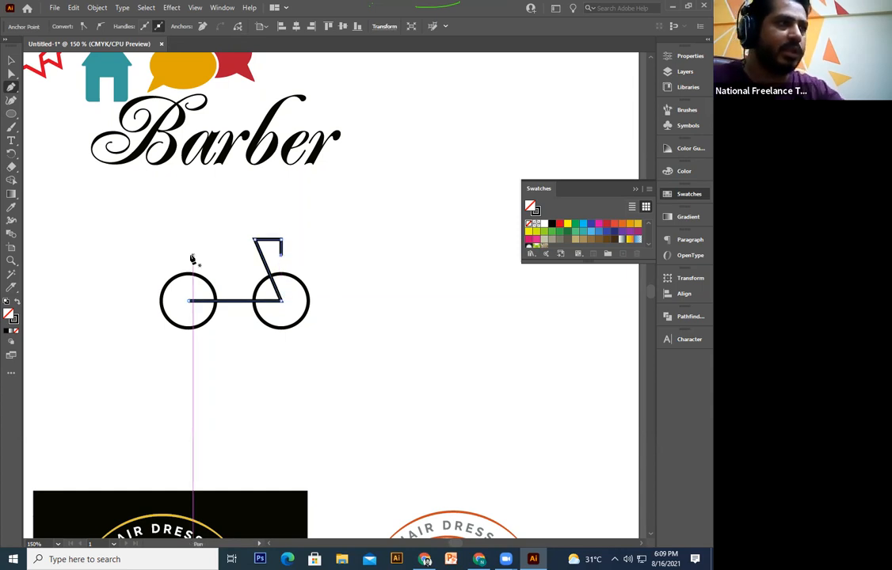
Step: Add a short horizontal bar meeting the diagonal and lengthen it slightly
key("ctrl+plus")
key("ctrl+plus")
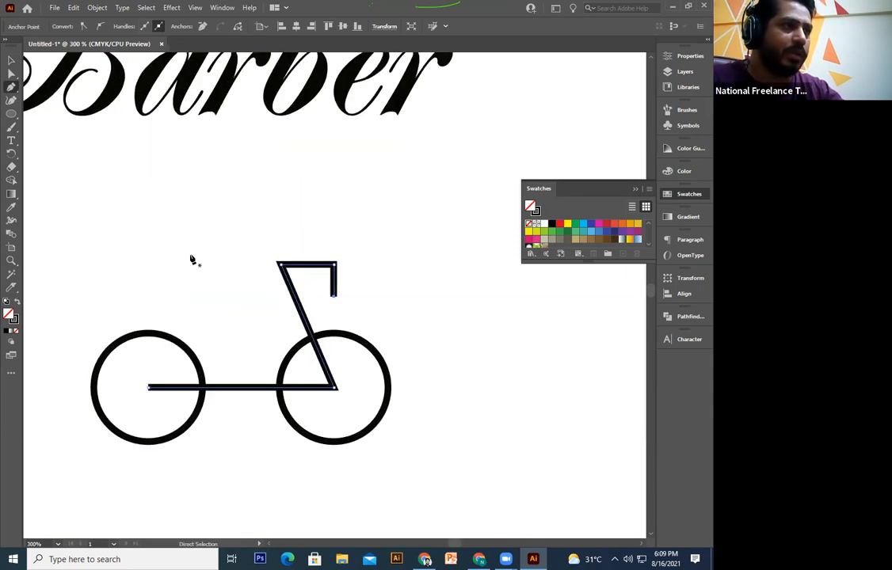
left_click(272, 337)
left_click(313, 336)
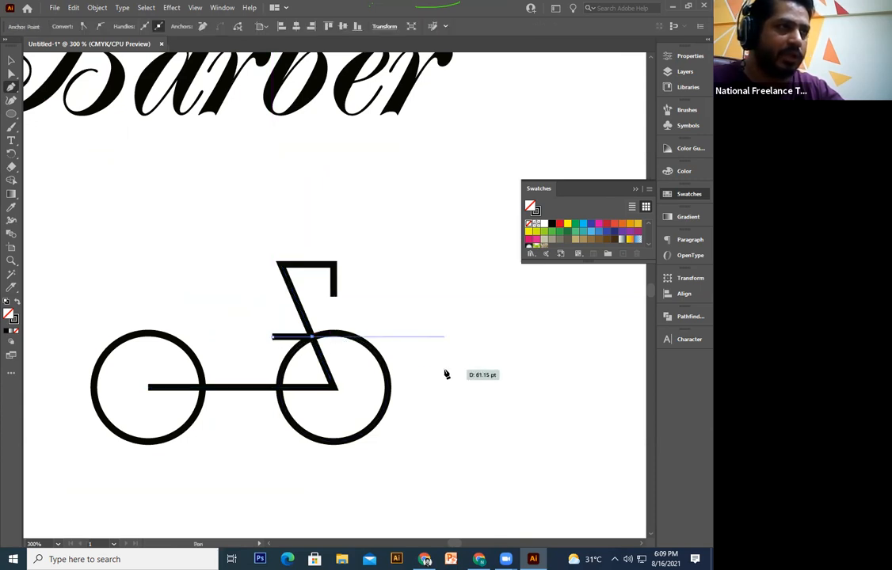
key("Escape")
left_click(9, 60)
left_click_drag(273, 336, 342, 323)
left_click(384, 293)
Step: Copy the short bar above the left wheel as the seat, then select the whole bicycle
key("space")
left_click(328, 323)
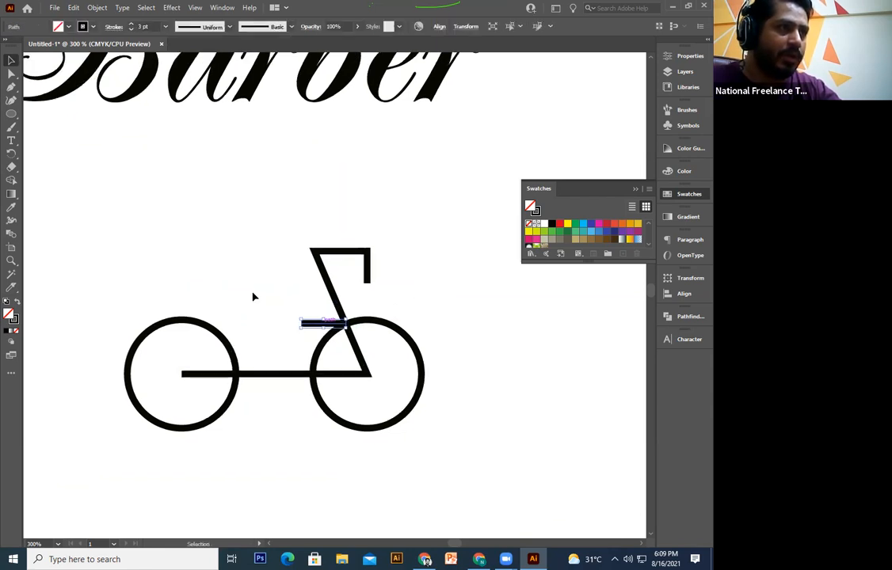
left_click(205, 285)
left_click(324, 324)
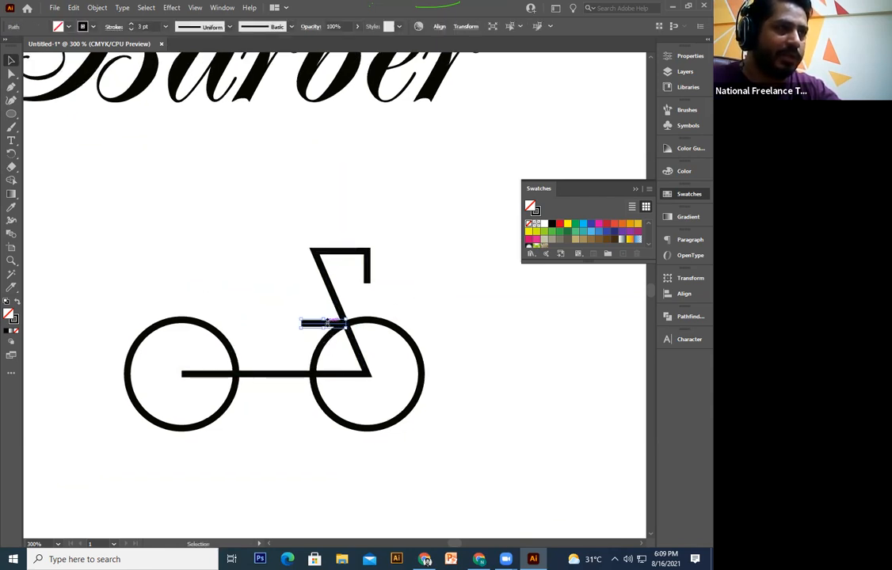
left_click_drag(330, 324, 197, 303)
left_click(219, 293)
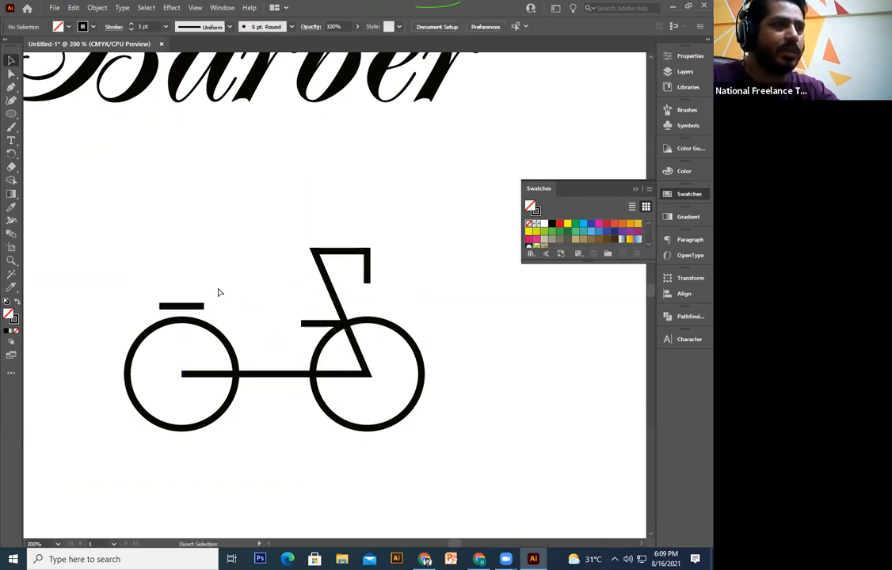
key("ctrl+minus")
left_click_drag(428, 265, 162, 412)
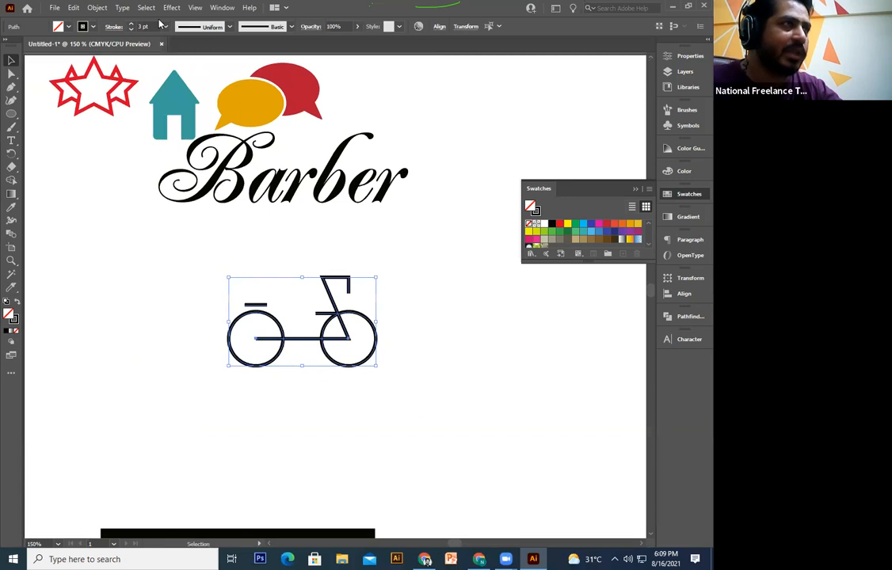
Step: Thicken the bicycle's line strokes to 5 pt
left_click(130, 25)
left_click(130, 25)
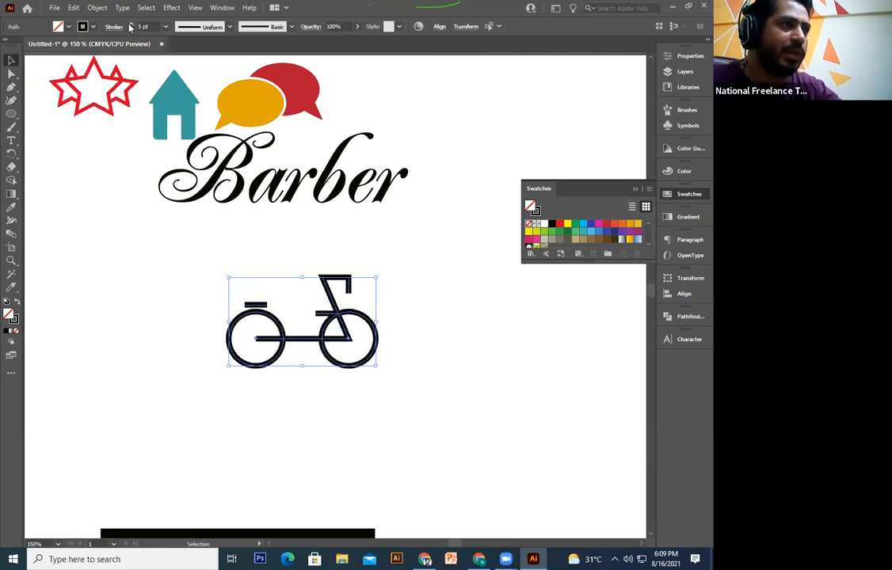
left_click(415, 418)
key("ctrl+plus")
key("ctrl+plus")
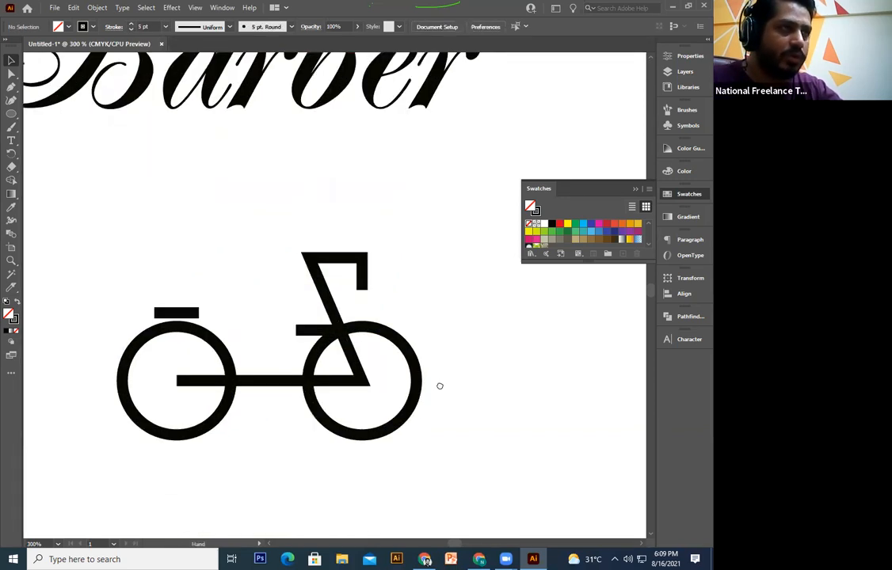
Step: Give all the bicycle's strokes round caps
left_click(379, 255)
left_click(430, 277)
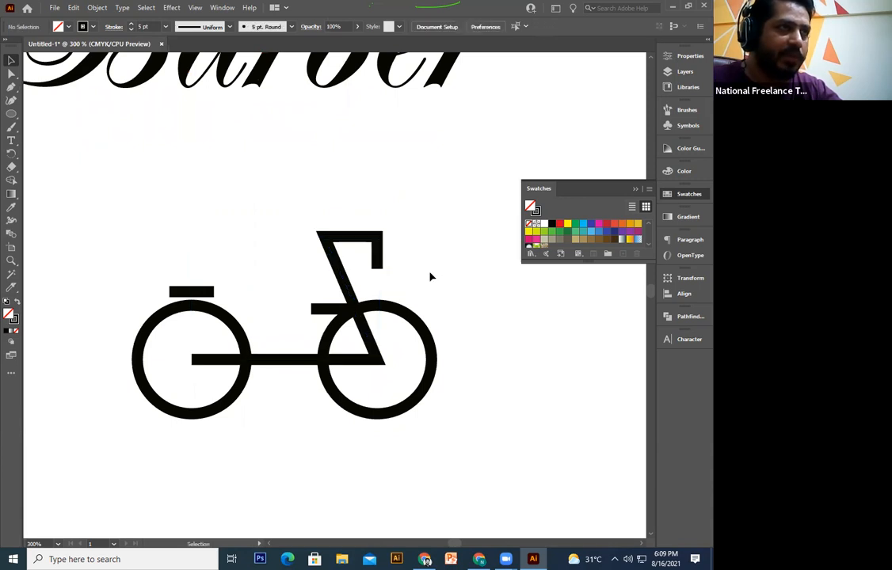
left_click_drag(248, 396, 114, 448)
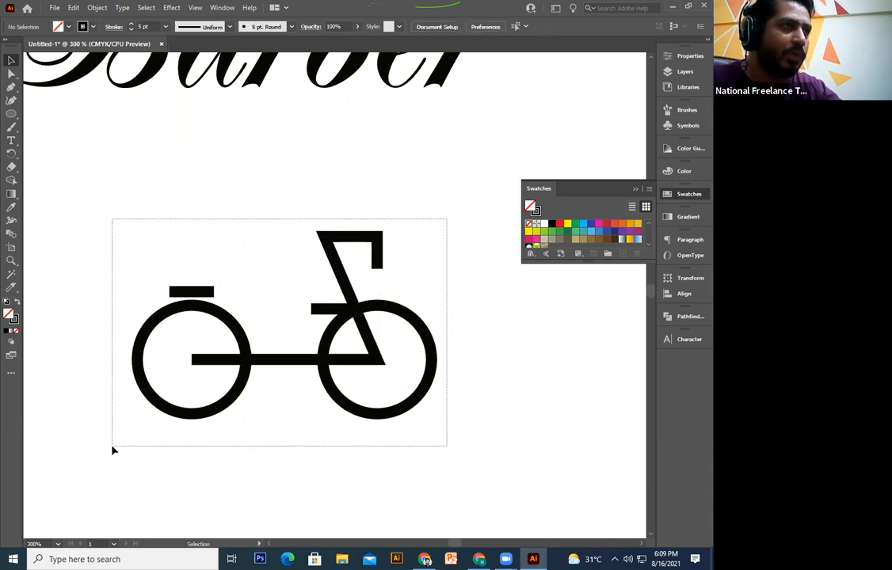
left_click(113, 26)
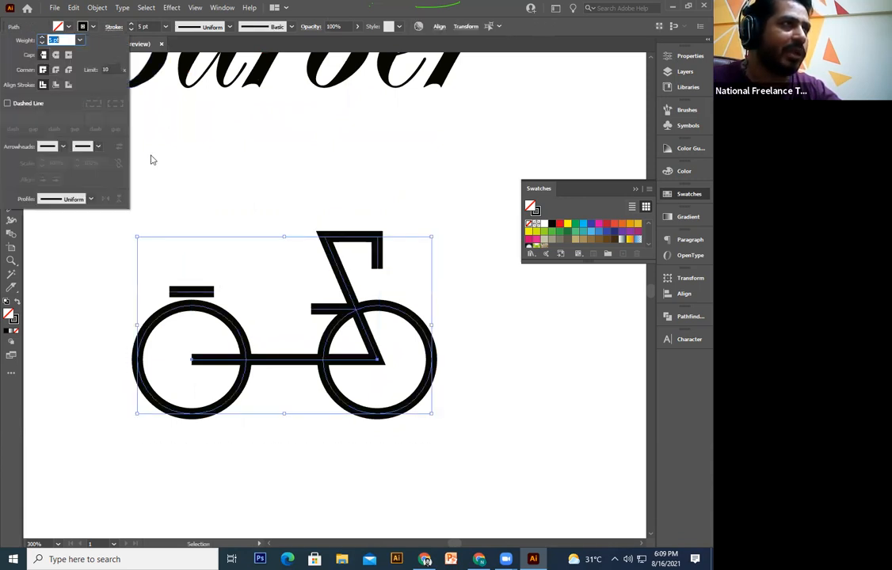
key("ctrl+minus")
key("ctrl+minus")
Step: Move the left wheel and its short bar slightly right, closer to the frame
left_click(269, 195)
left_click_drag(388, 404, 332, 437)
left_click_drag(424, 256, 354, 330)
left_click(328, 373)
key("ctrl+plus")
key("ctrl+plus")
key("ctrl+plus")
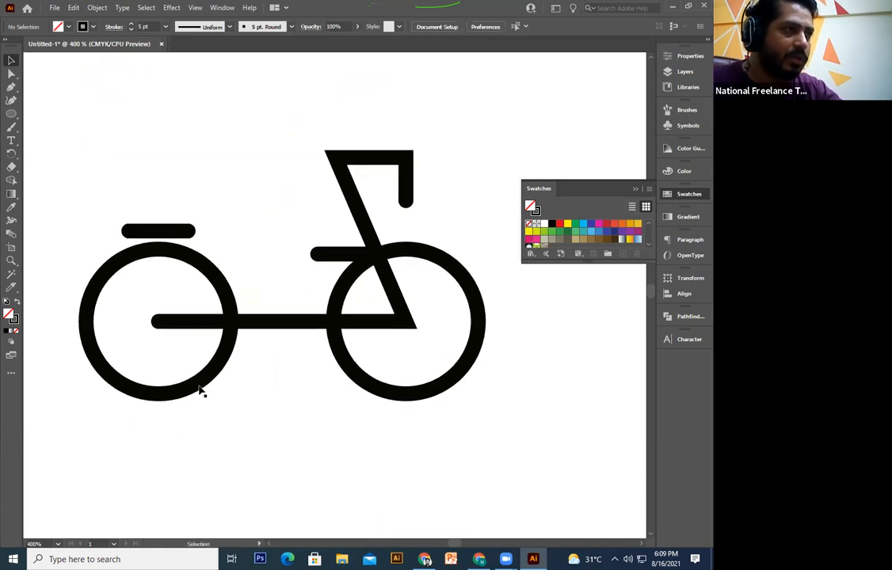
left_click(198, 388)
left_click(168, 234, "shift")
left_click_drag(169, 234, 187, 234)
left_click(321, 468)
Step: Shorten the frame's horizontal bar by dragging its left anchor point inward
left_click(287, 323)
left_click(11, 73)
left_click_drag(157, 323, 175, 322)
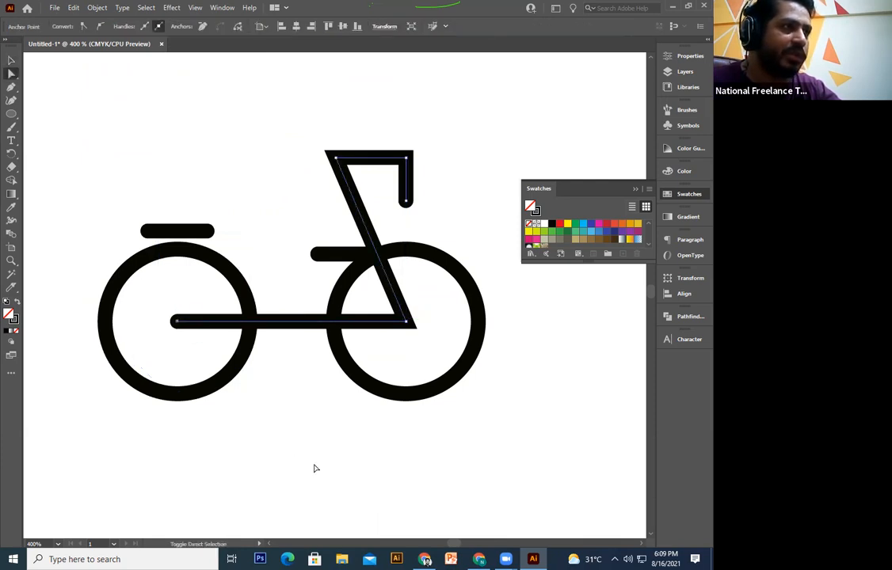
left_click(313, 468)
key("ctrl+minus")
key("ctrl+minus")
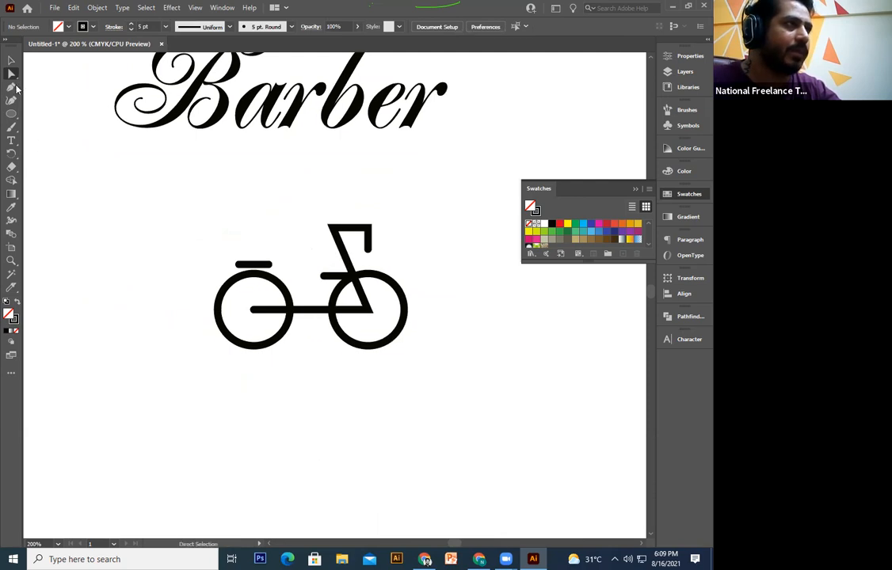
Step: Type the label 'EAS CYCLE' below the bicycle
left_click(11, 141)
scroll(230, 333, "down", 2)
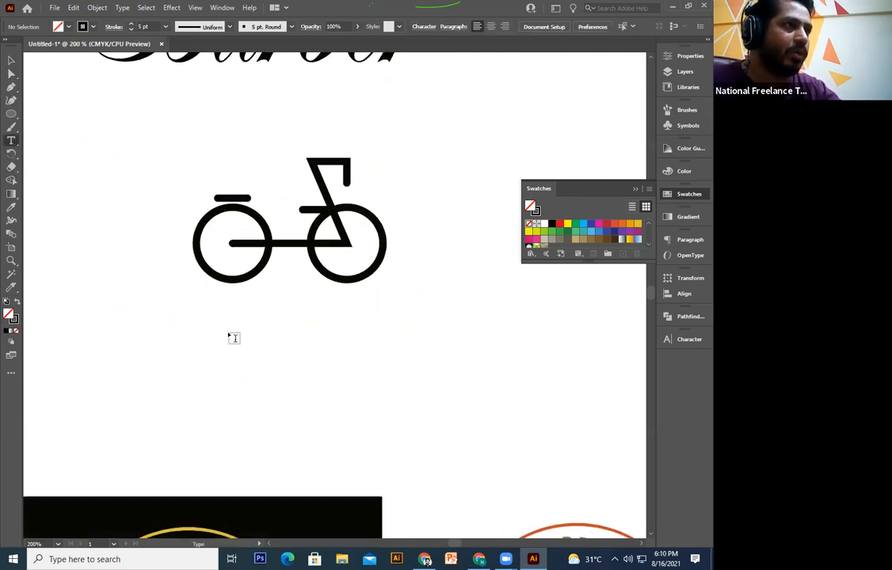
left_click(202, 320)
type("B")
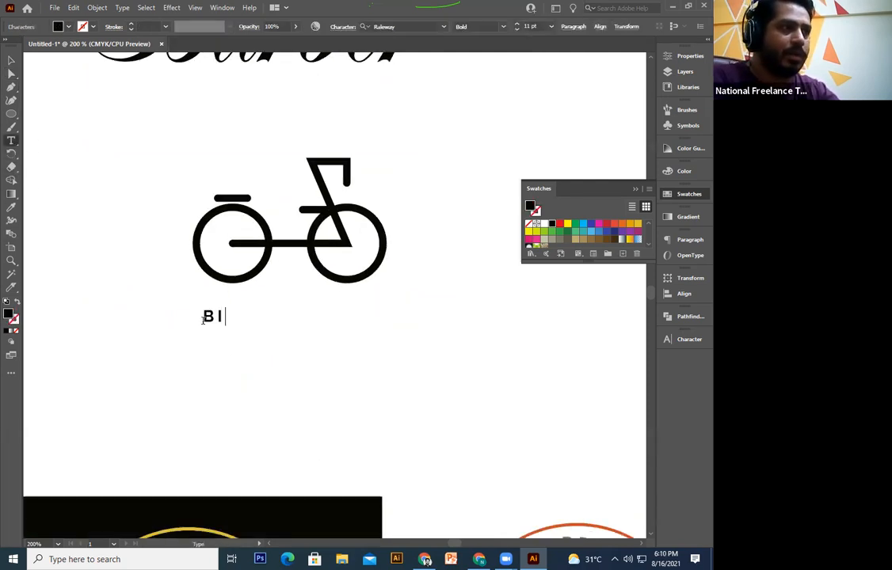
type("I")
key("BackSpace")
key("BackSpace")
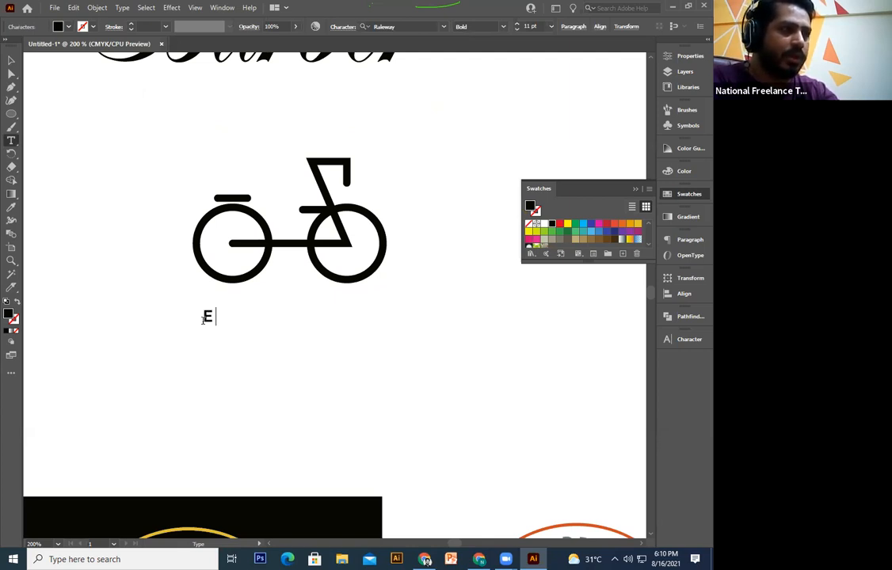
type("EAS CYS")
key("BackSpace")
type("CL")
type("Y")
key("BackSpace")
type("E")
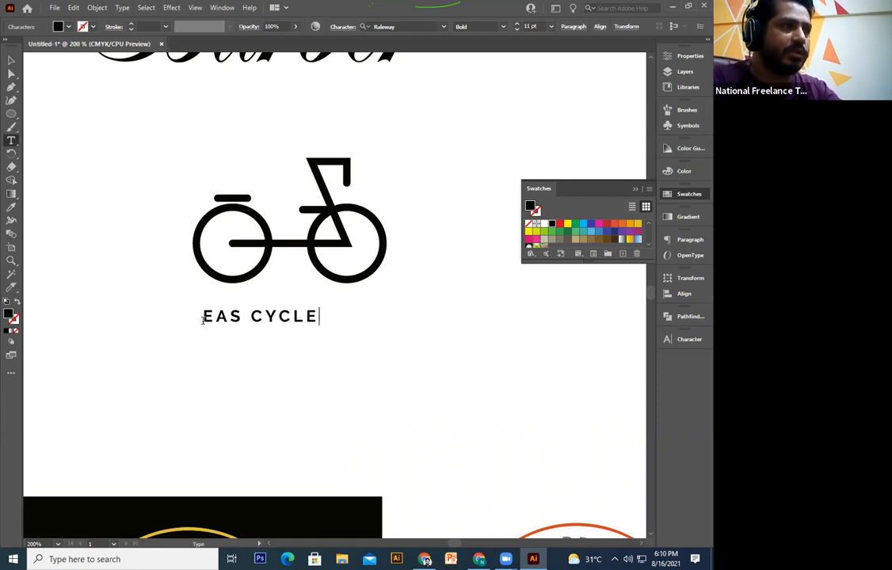
left_click(11, 60)
Step: Scale the EAS CYCLE label up to roughly the bicycle's width, placed underneath it
left_click_drag(324, 327, 400, 366)
left_click(380, 349)
left_click(353, 327)
mouse_move(360, 331)
left_mouse_down()
mouse_move(424, 365)
mouse_move(354, 320)
left_mouse_up()
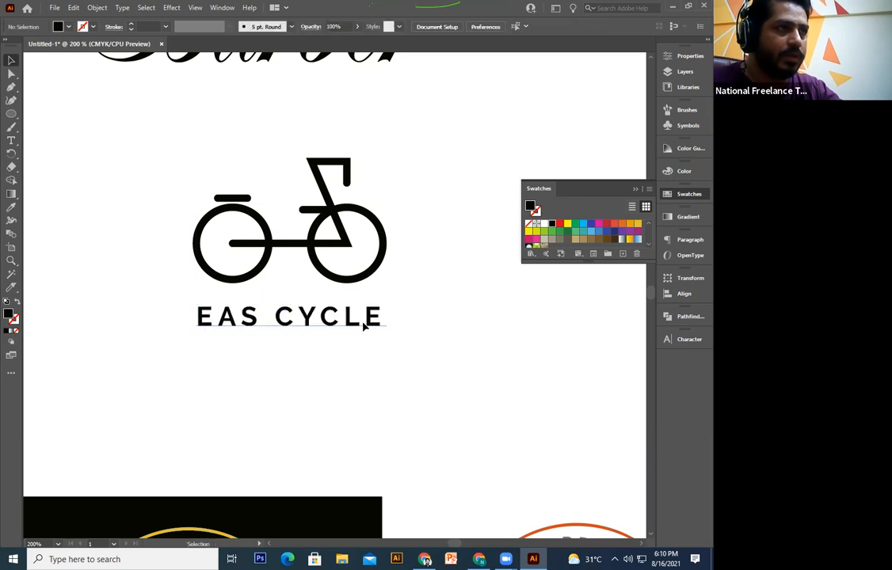
scroll(404, 349, "up", 1)
Step: Centre the EAS CYCLE label horizontally under the bicycle and nudge it up slightly
left_click_drag(414, 191, 150, 326)
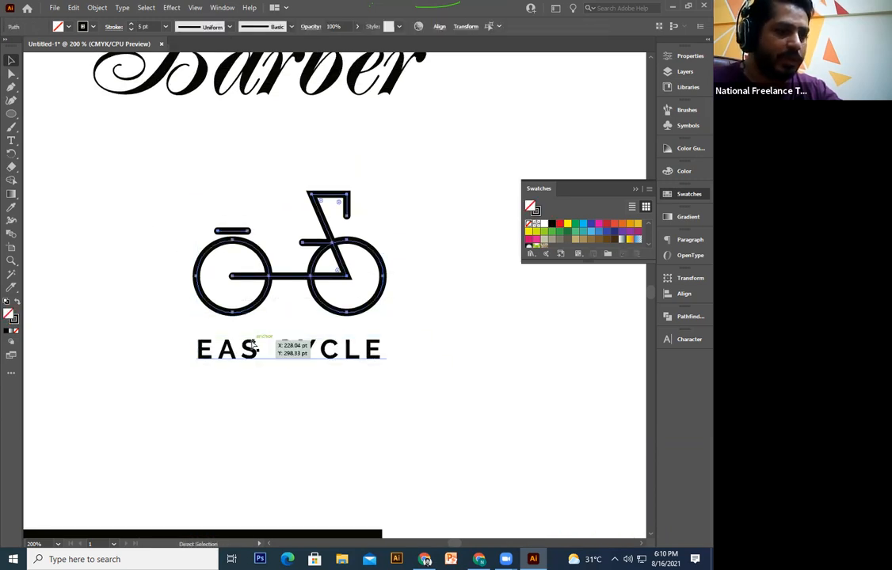
left_click(342, 356, "shift")
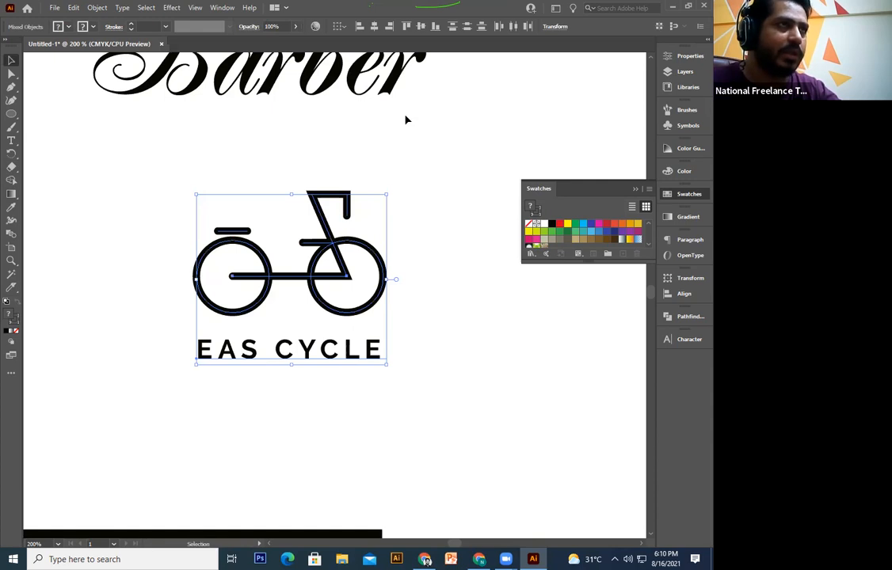
left_click(375, 28)
left_click(403, 309)
left_click(373, 355)
key("Up")
key("Up")
key("Up")
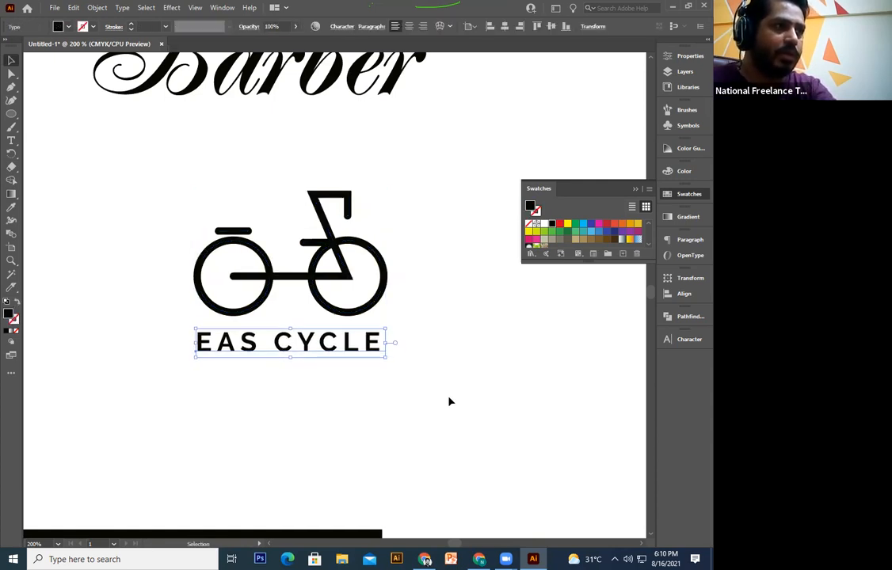
left_click(450, 396)
Step: Duplicate the whole bicycle logo with its label to the right of the original
scroll(390, 237, "up", 2)
scroll(390, 237, "right", 1)
left_click_drag(392, 232, 219, 445)
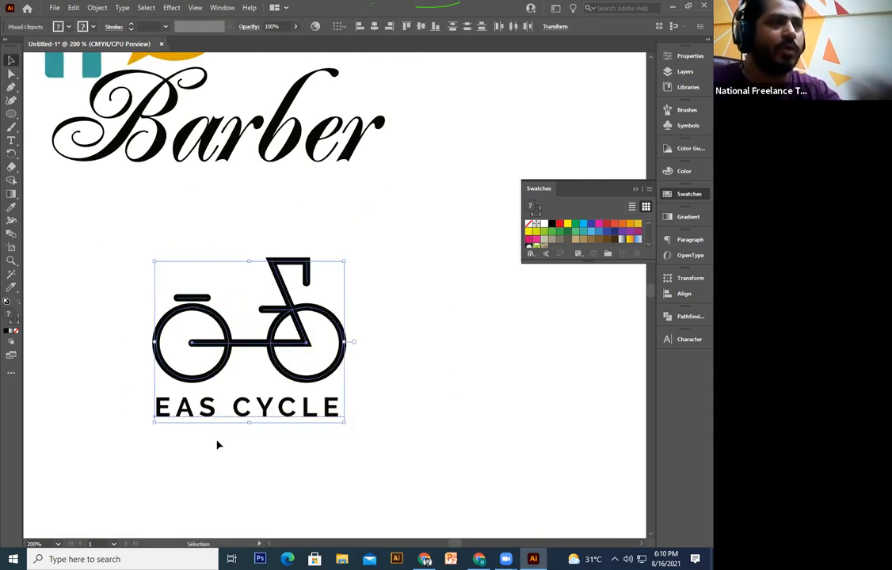
left_click(301, 435)
left_click_drag(300, 436, 299, 430)
left_click_drag(410, 217, 104, 465)
left_click_drag(417, 453, 366, 431)
left_click(393, 437)
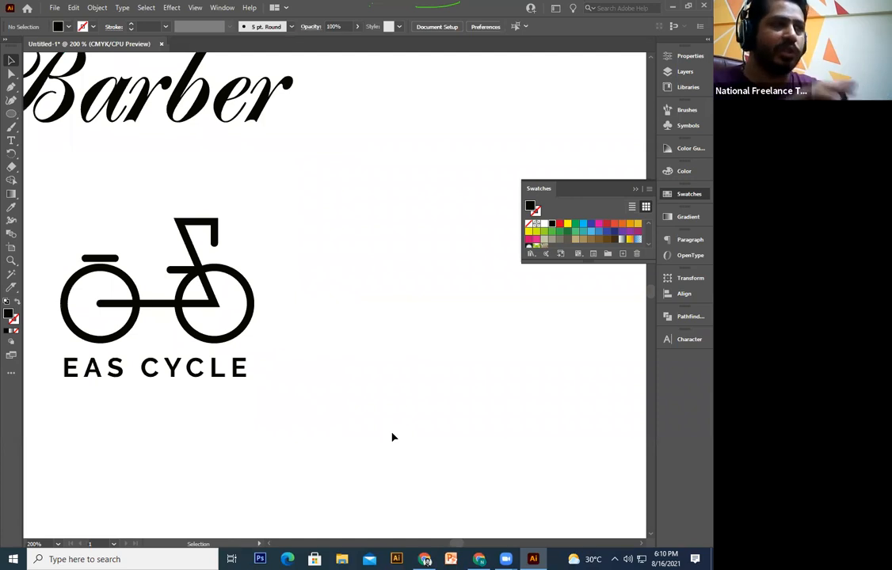
left_click_drag(416, 439, 417, 443)
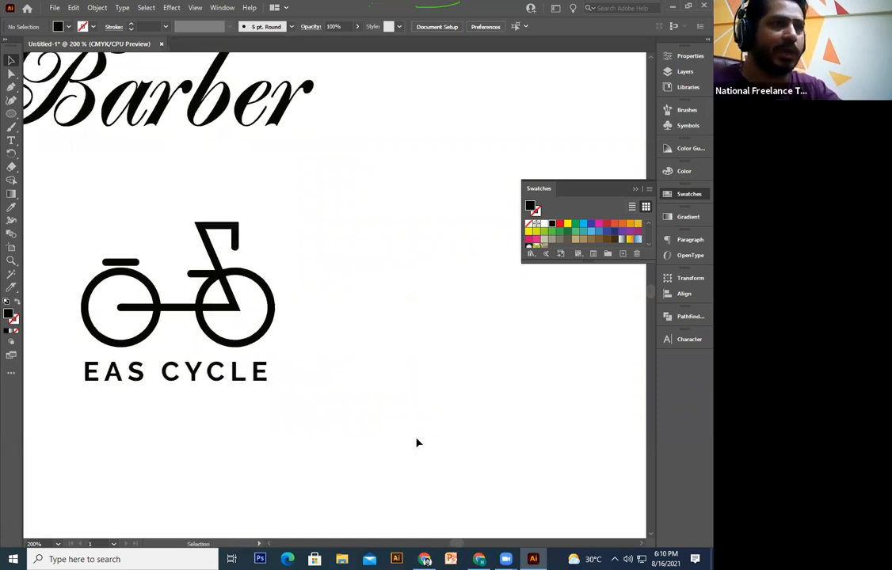
left_click_drag(292, 352, 312, 356)
left_click_drag(364, 232, 71, 411)
left_click_drag(208, 412, 174, 419)
left_click(302, 393)
key("ctrl+z")
left_click_drag(187, 325, 454, 329)
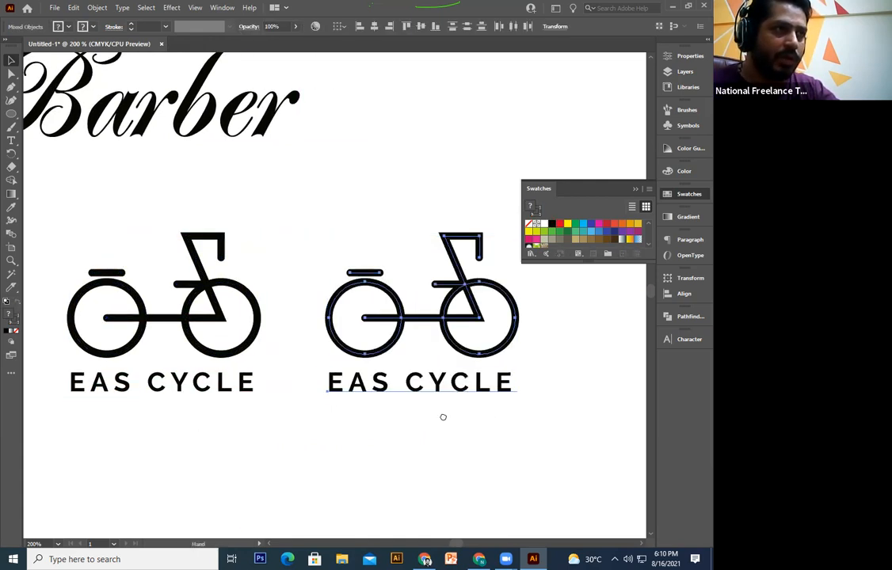
Step: Convert the copied EAS CYCLE text to outlines
left_click_drag(478, 421, 430, 387)
left_click(428, 394)
left_click(372, 375)
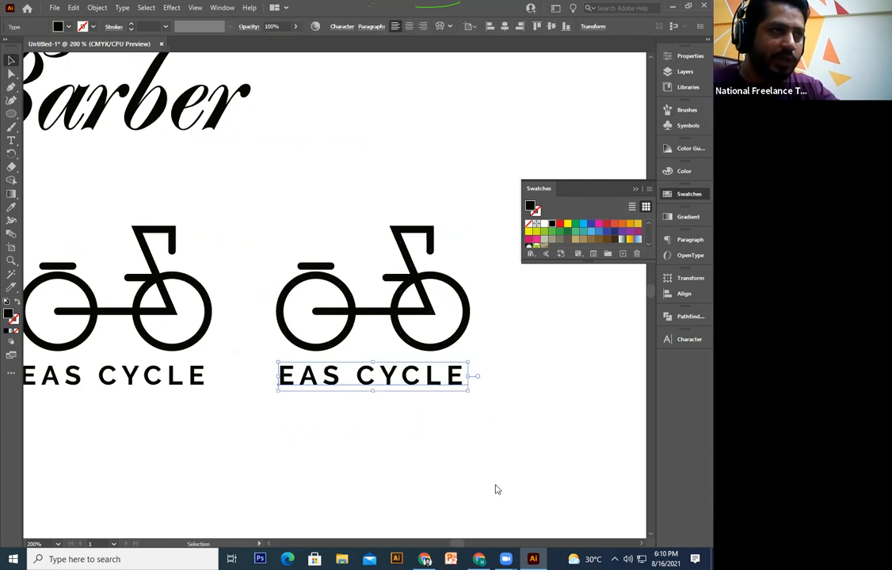
right_click(432, 377)
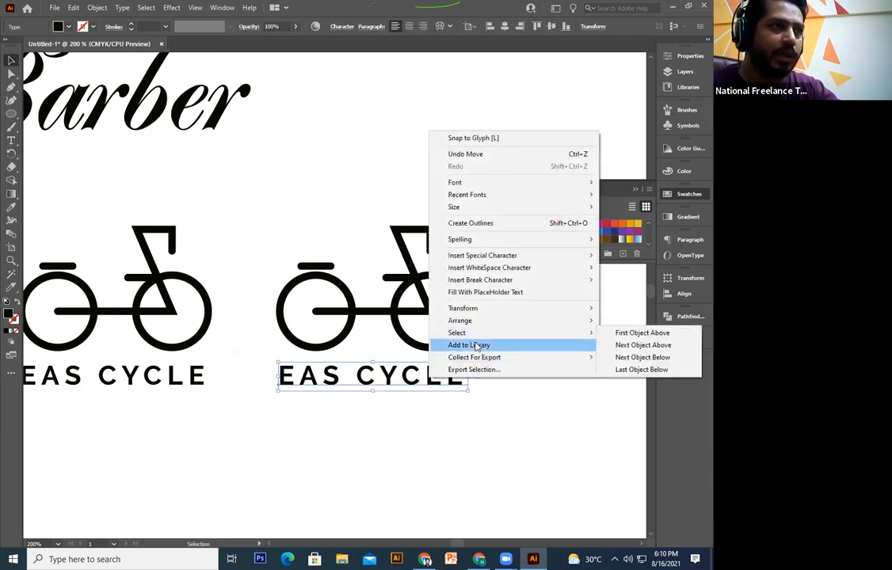
left_click(491, 225)
left_click(562, 434)
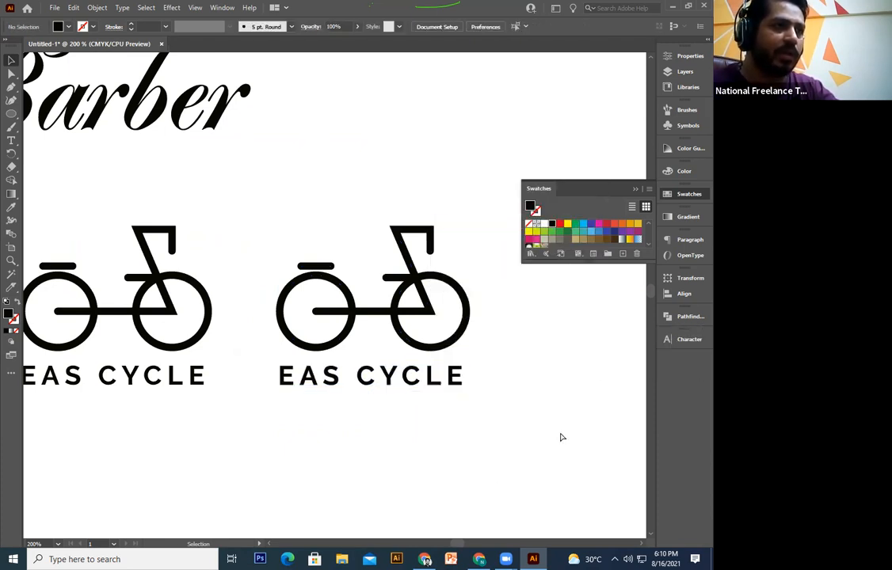
key("ctrl+equal")
key("ctrl+equal")
key("ctrl+equal")
key("ctrl+equal")
Step: Inside the outlined label group, rotate the first E by 180°
scroll(476, 317, "down", 6)
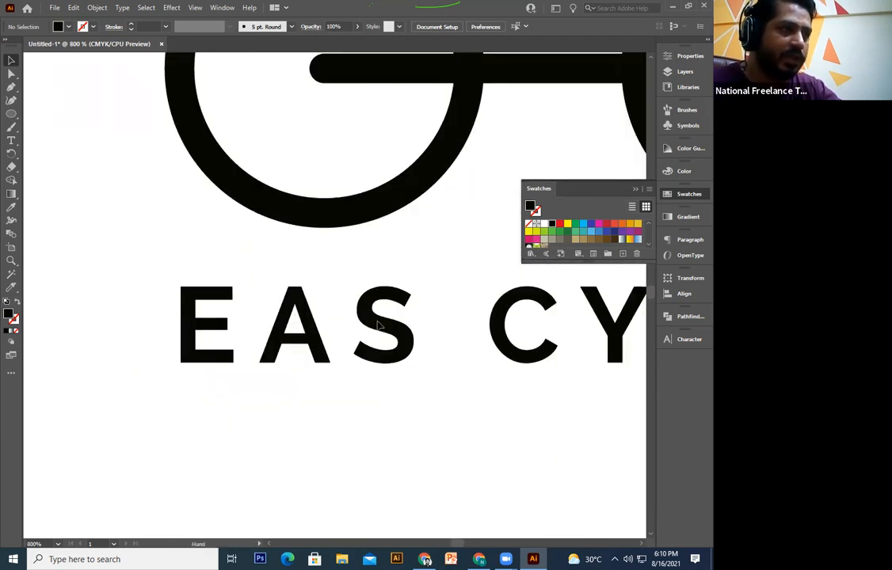
double_click(192, 327)
left_click(193, 327)
left_click_drag(238, 285, 181, 414)
left_click(237, 409)
left_click_drag(243, 414, 242, 416)
Step: Rotate the Y upside down, then undo it so the Y stays upright
scroll(329, 378, "right", 5)
left_click(369, 352)
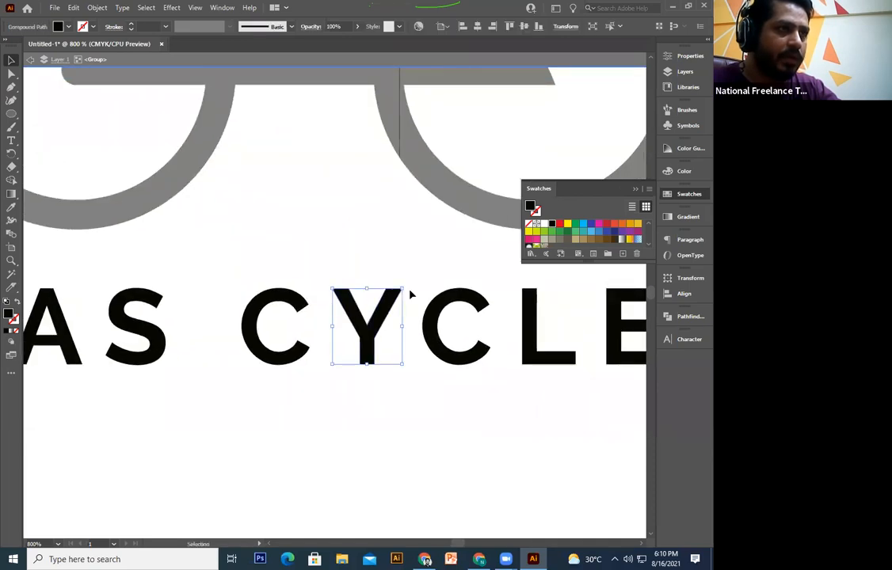
left_click_drag(398, 285, 332, 369)
left_click(456, 431)
left_click_drag(456, 431, 322, 458)
key("ctrl+z")
left_click(415, 458)
Step: Rotate the last E by 180° and exit the group to view both logos
left_click(334, 387)
left_click(503, 361)
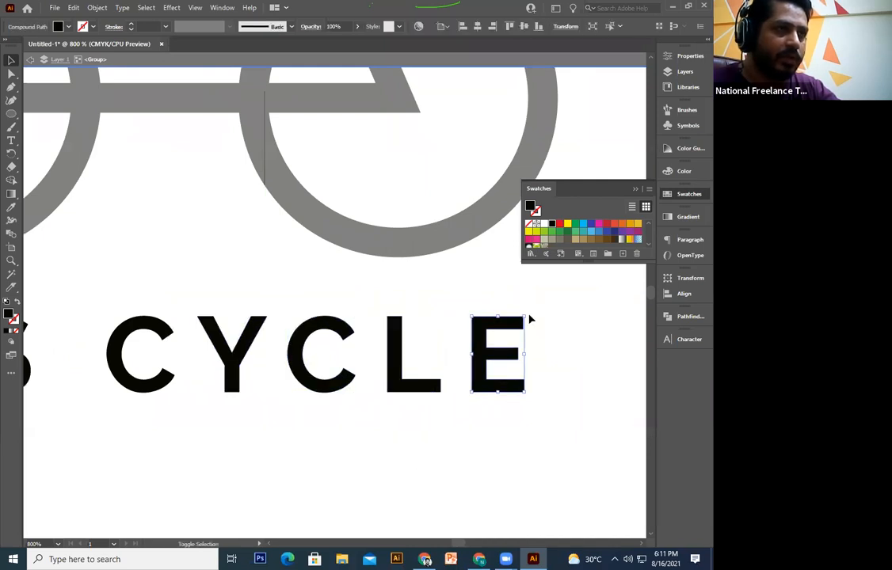
left_click_drag(529, 316, 456, 482)
double_click(496, 425)
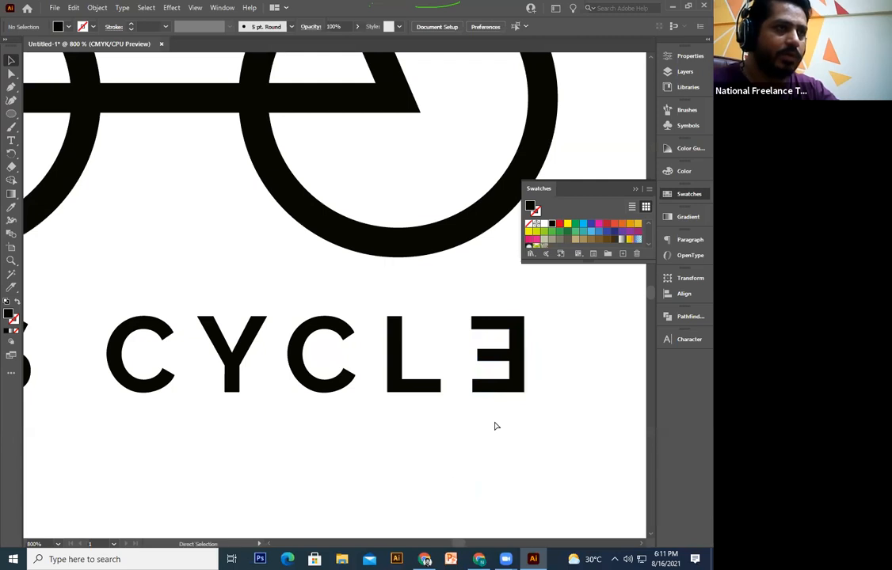
key("ctrl+plus")
key("ctrl+minus")
key("ctrl+minus")
key("ctrl+minus")
key("ctrl+minus")
key("ctrl+minus")
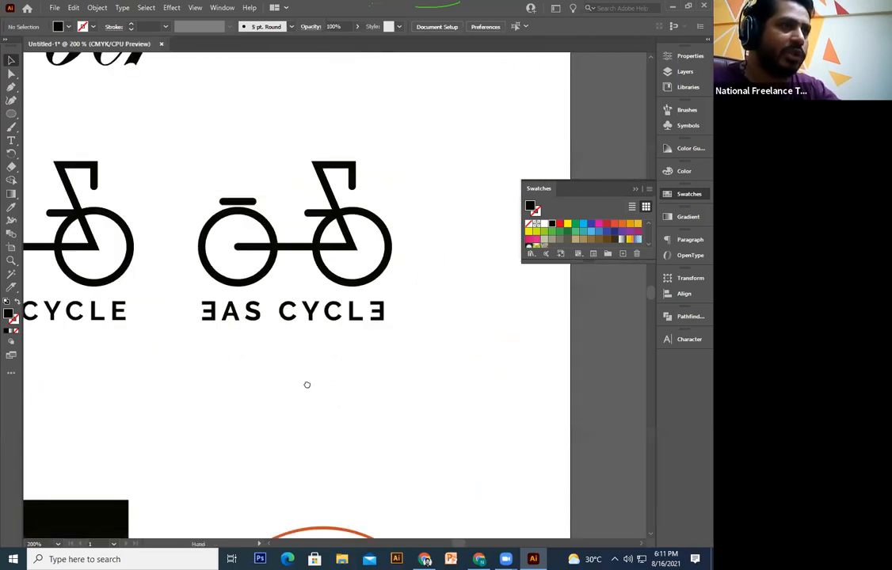
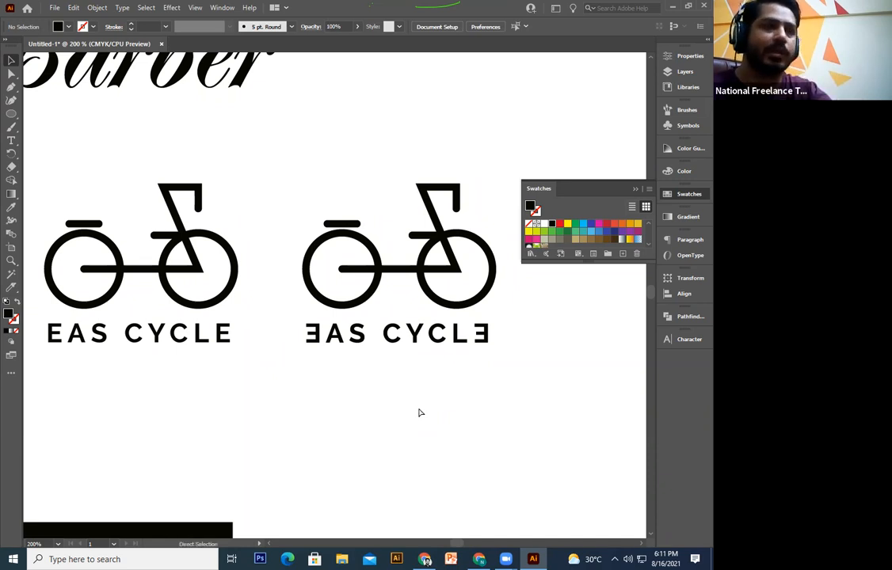
Step: Draw a black filled square covering the second, mirrored EAS CYCLE bicycle logo
key("ctrl+minus")
key("ctrl+equal")
key("ctrl+minus")
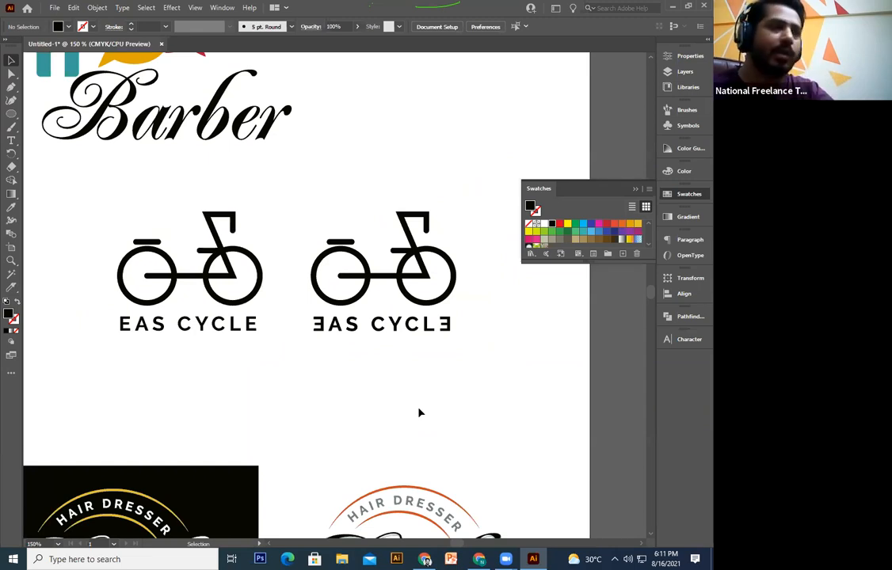
left_click_drag(423, 404, 378, 416)
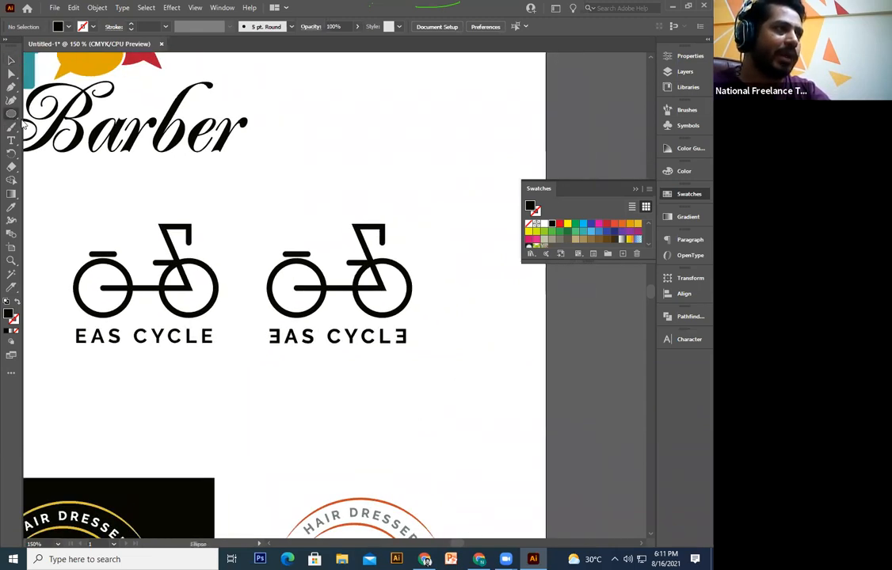
left_click_drag(15, 122, 84, 115)
left_click_drag(248, 184, 472, 407)
Step: Nudge the black square into place and send it behind the bicycle logo
left_click(11, 61)
left_click_drag(463, 350, 443, 340)
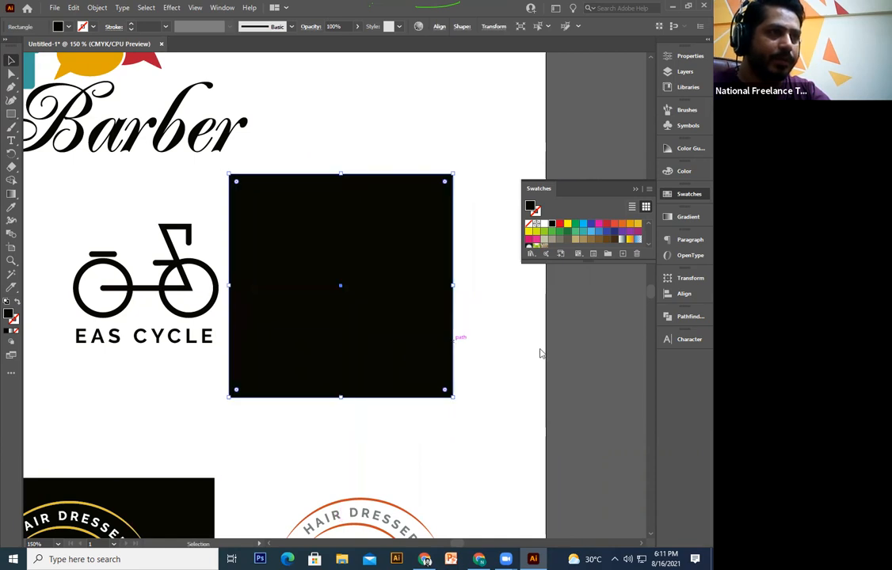
right_click(452, 342)
mouse_move(524, 284)
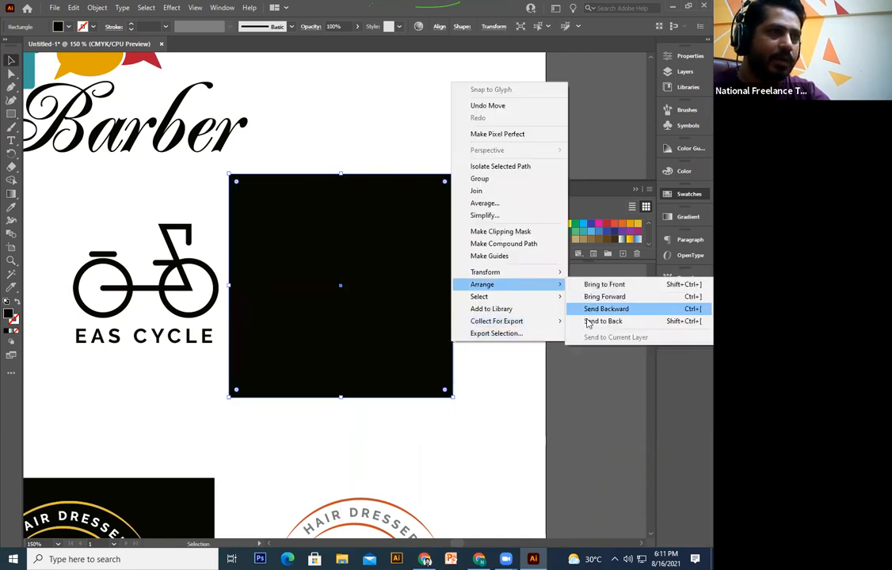
left_click(602, 321)
Step: Turn the bicycle's outline white
left_click_drag(470, 207, 360, 392)
left_click(350, 367, "shift")
left_click(344, 340, "shift")
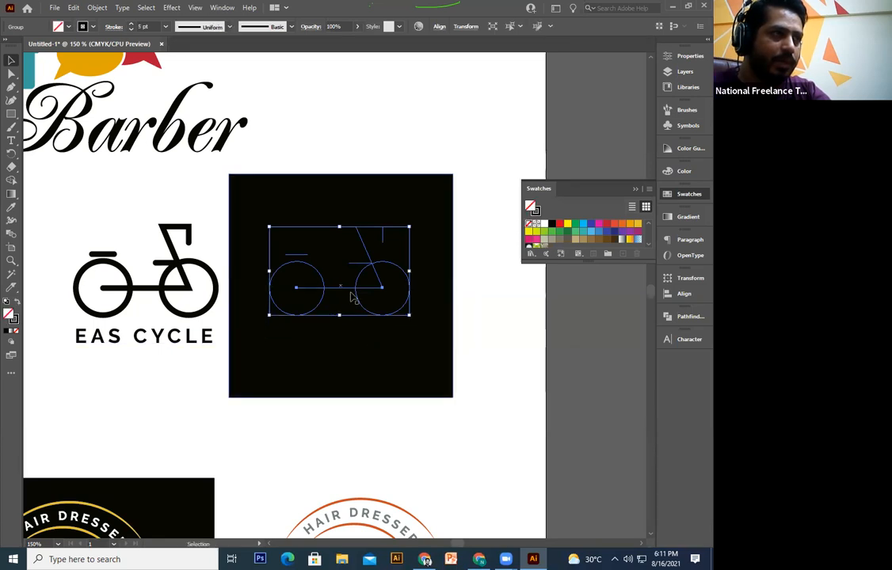
left_click(14, 320)
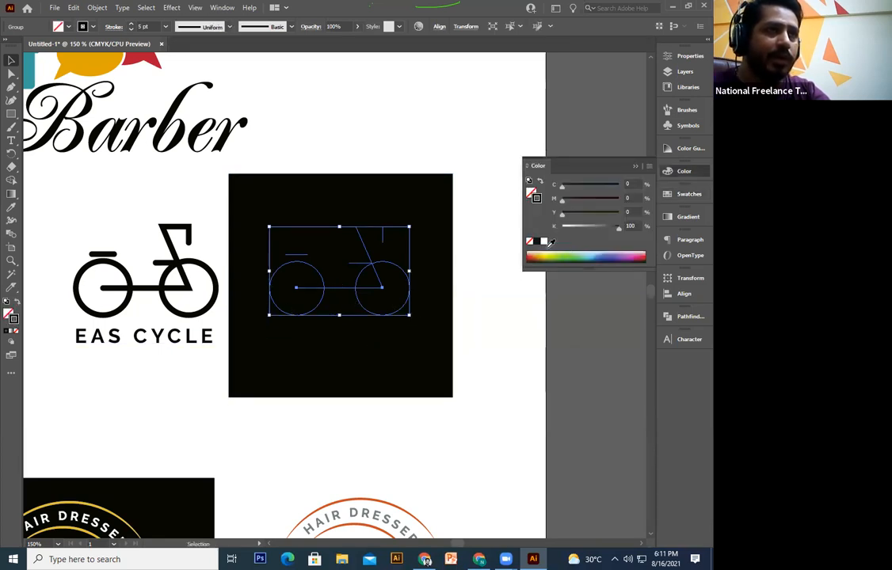
left_click(543, 242)
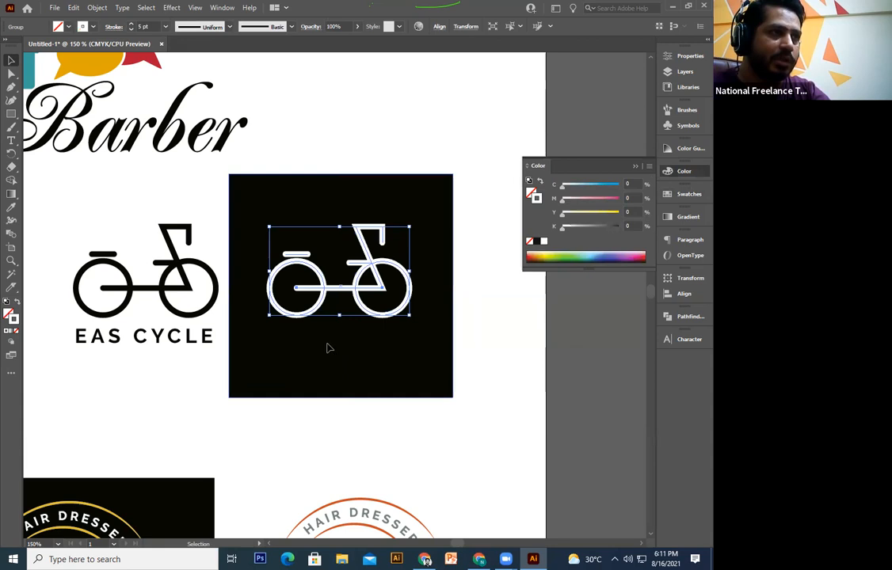
Step: Make the mirrored EAS CYCLE lettering white through its fill rather than its outline
left_click(330, 349)
left_click(333, 339)
left_click(545, 240)
left_click(482, 344)
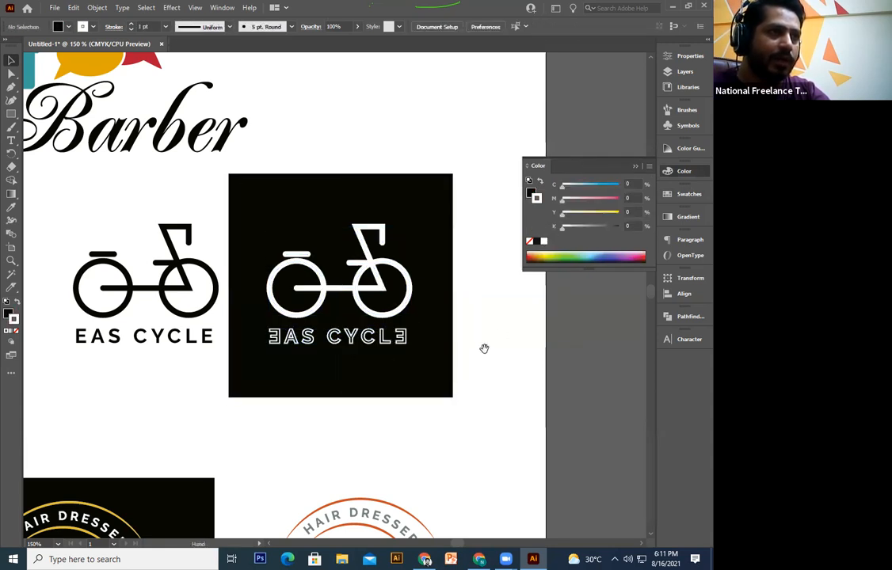
key("ctrl+z")
left_click(10, 313)
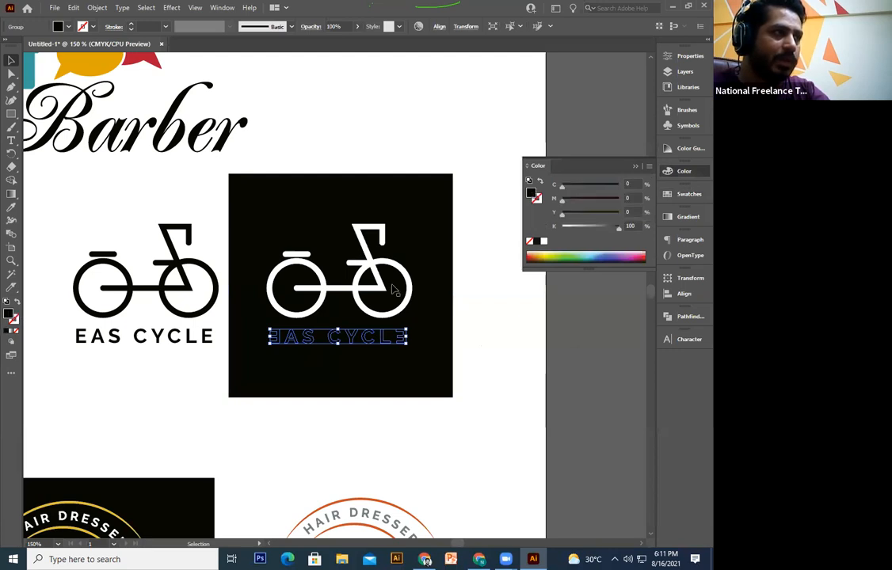
left_click(497, 358)
Step: Centre the bicycle and lettering horizontally and vertically on the black square
left_click_drag(467, 249, 262, 372)
left_click(423, 387, "shift")
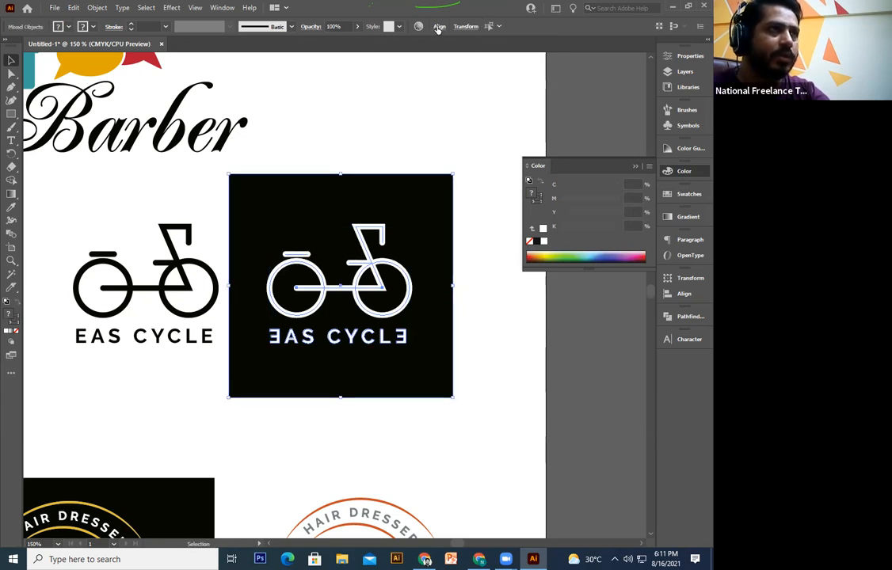
left_click(438, 28)
left_click(349, 57)
left_click(414, 58)
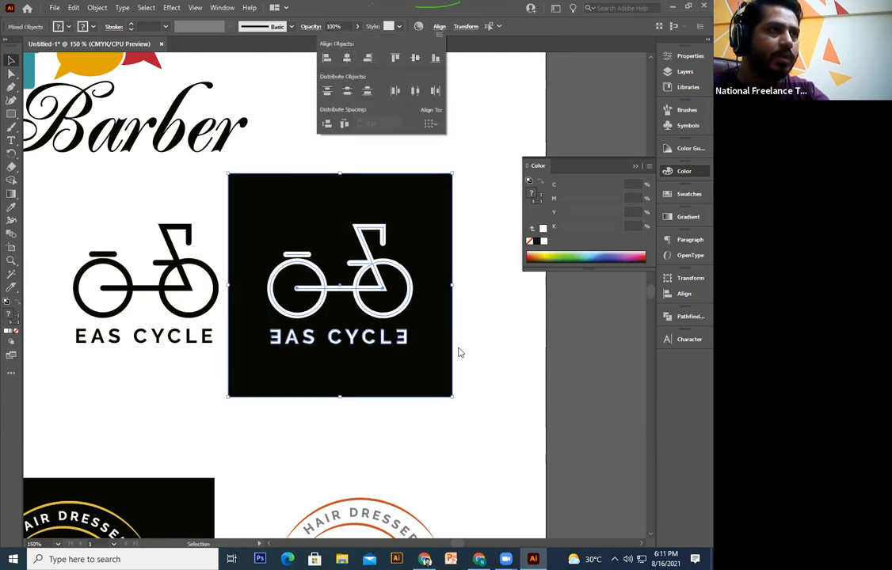
left_click(460, 357)
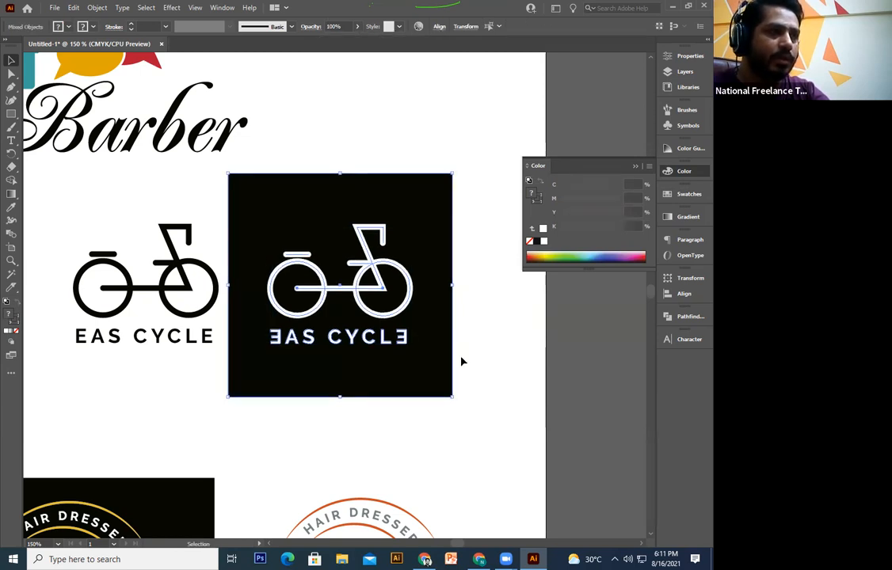
Step: Move the logo together with its black square to the right
left_click(349, 338, "shift")
left_click(474, 267)
left_click_drag(474, 265, 349, 383)
left_click_drag(383, 317, 510, 315)
left_click(530, 424)
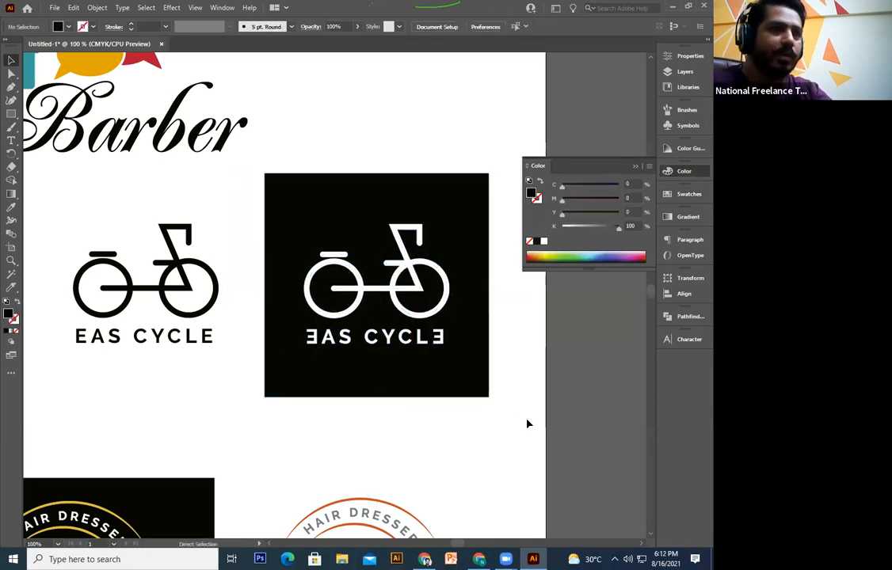
Step: Duplicate the EAS CYCLE text above the black logo
key("ctrl+minus")
key("ctrl+minus")
key("ctrl+plus")
key("ctrl+plus")
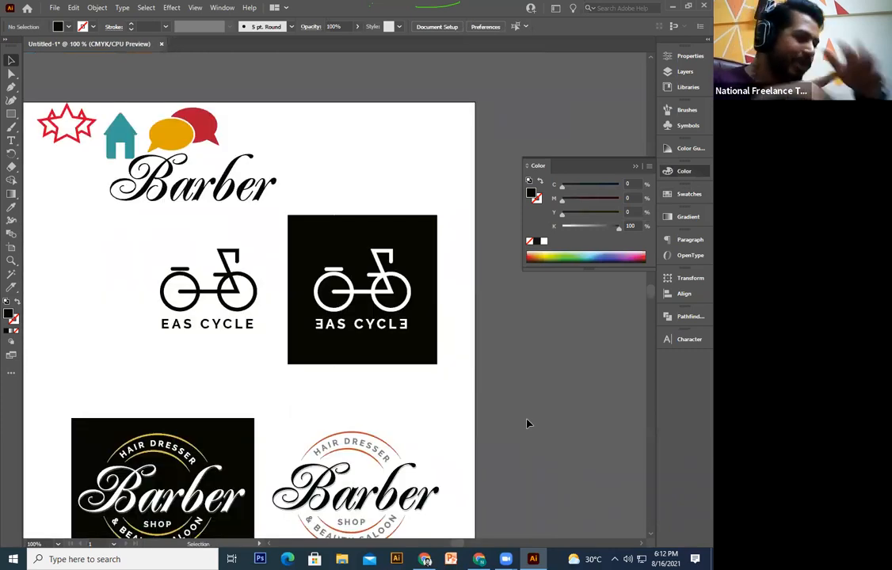
key("space")
left_click_drag(309, 310, 365, 306)
left_click_drag(287, 223, 307, 191)
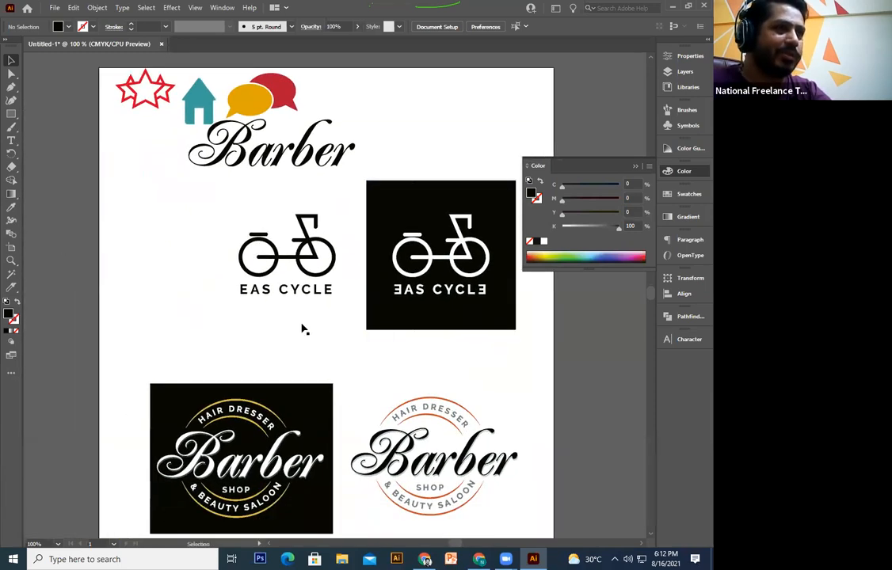
key("space")
left_click_drag(309, 323, 415, 172)
key("space")
left_click_drag(452, 327, 438, 295)
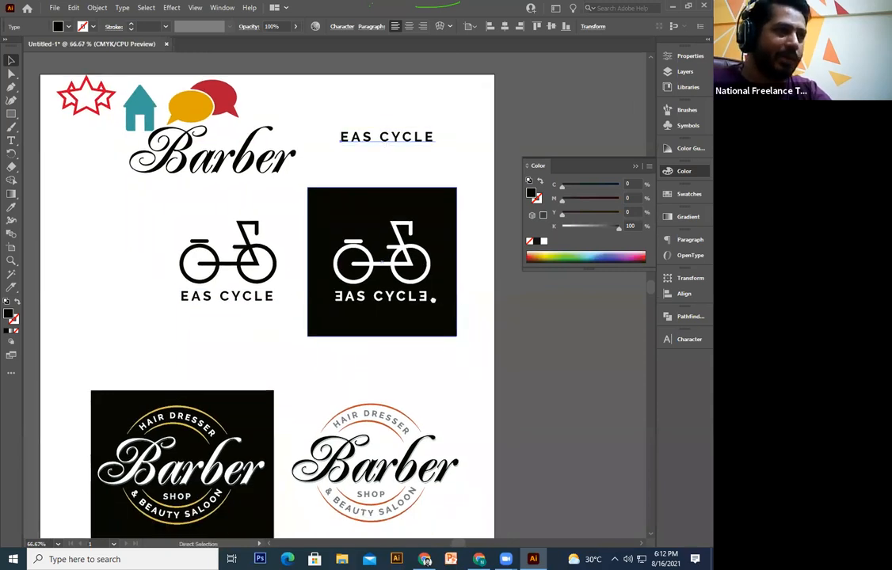
Step: Move all the practice logos off the artboard to the left and centre the text copy
key("space")
left_click_drag(466, 227, 524, 92)
left_click_drag(471, 202, 236, 416)
left_click_drag(346, 162, 187, 239)
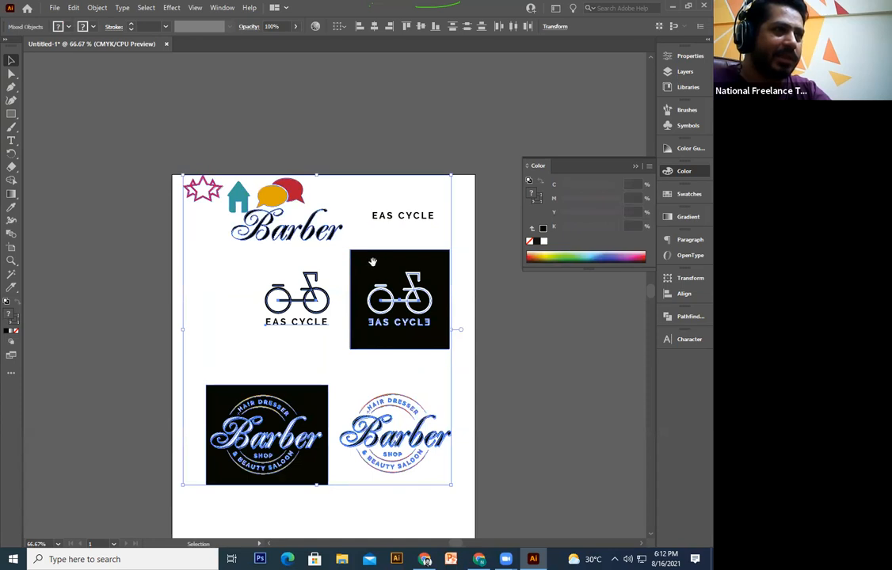
left_click_drag(370, 261, 382, 200)
left_click_drag(432, 285, 99, 285)
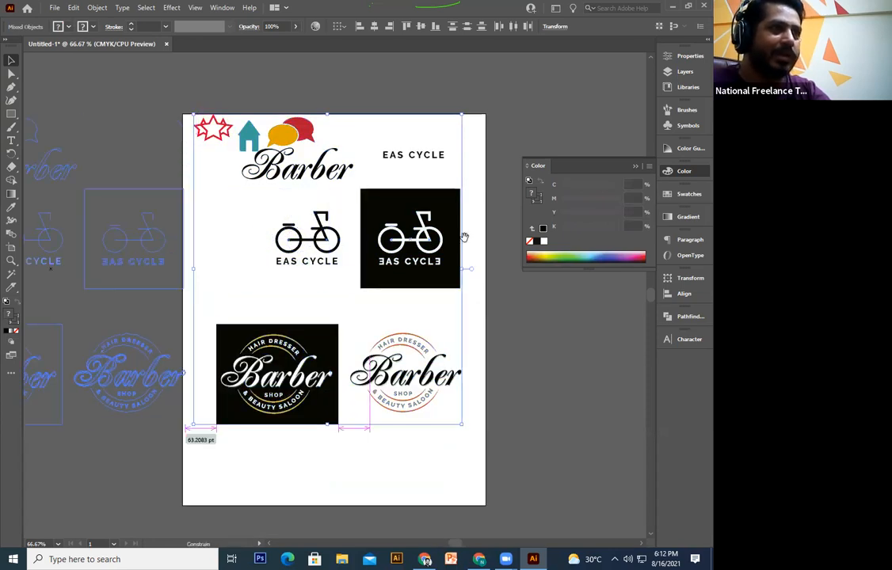
left_click(466, 241)
left_click_drag(443, 163, 302, 371)
Step: Retype the copied wording as TEETH and enlarge it
key("ctrl+plus")
key("ctrl+plus")
double_click(331, 319)
key("ctrl+a")
type("BR")
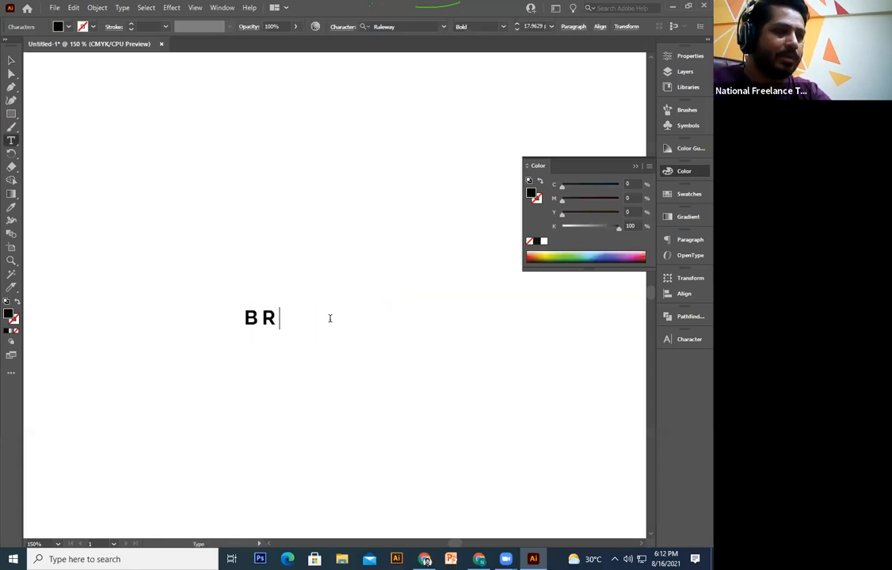
type("USH")
key("BackSpace")
key("BackSpace")
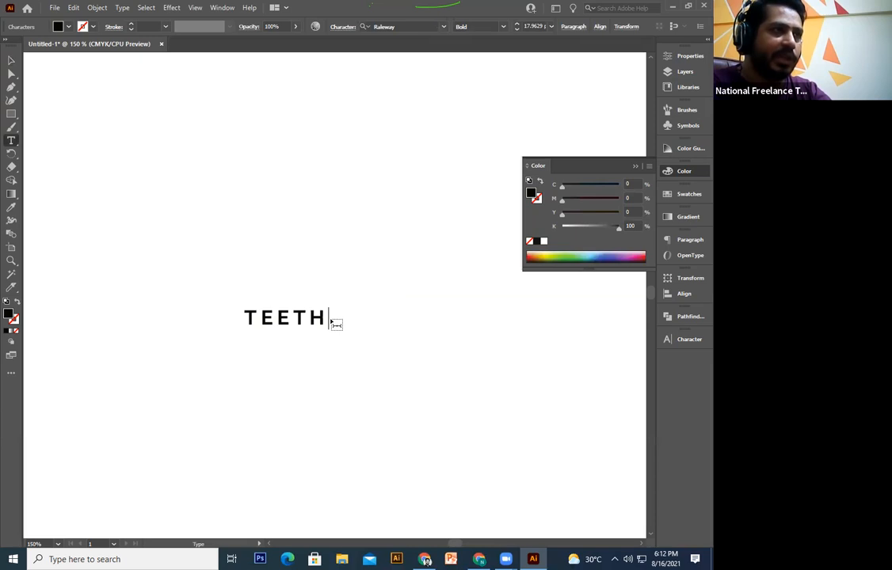
left_click(12, 60)
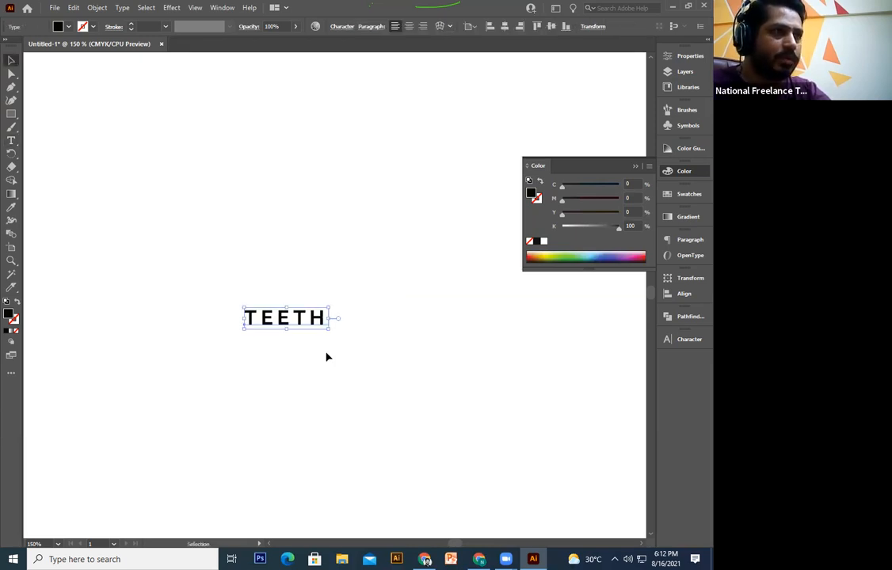
left_click_drag(326, 331, 424, 460)
left_click(424, 460)
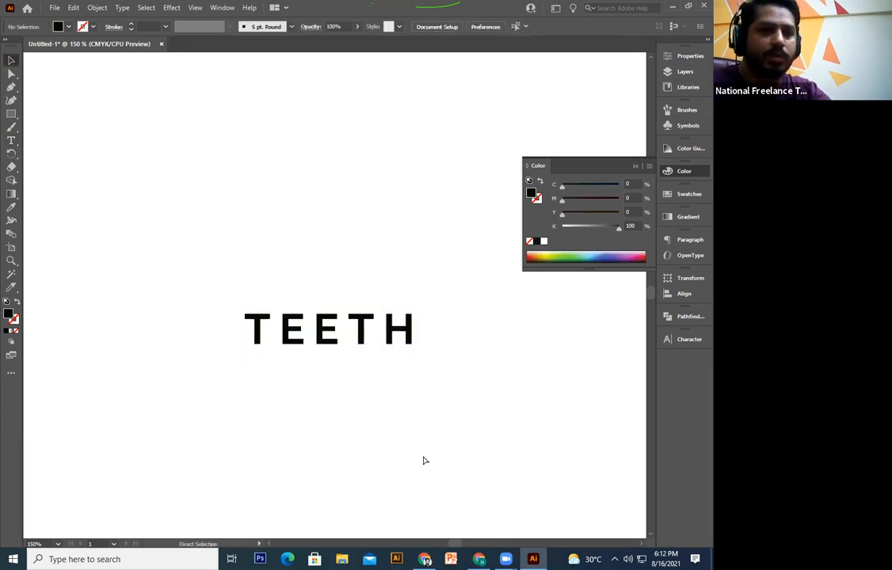
Step: Move TEETH up and left and convert it to outlines
key("ctrl+equal")
key("ctrl+equal")
left_click_drag(446, 393, 408, 366)
left_click(449, 361)
left_click_drag(366, 335, 334, 311)
right_click(334, 309)
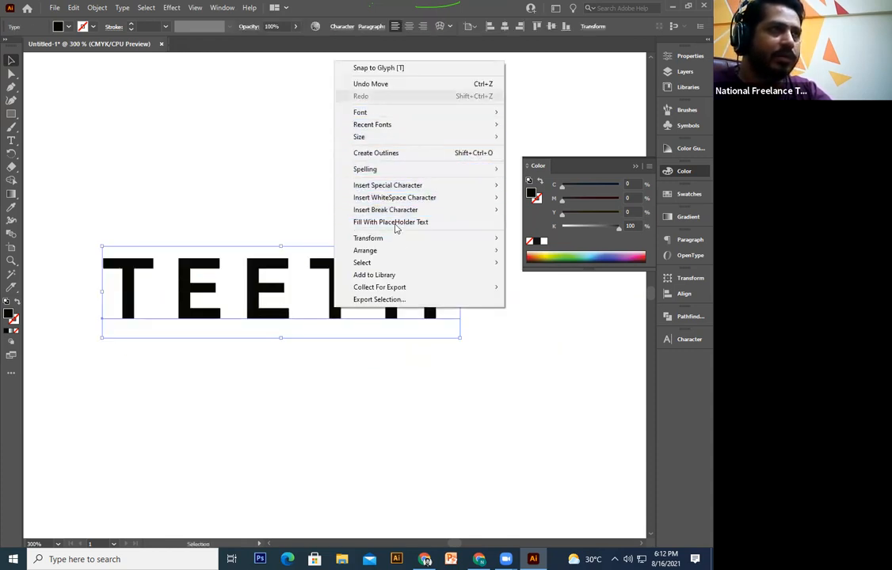
left_click(398, 357)
left_click(342, 314)
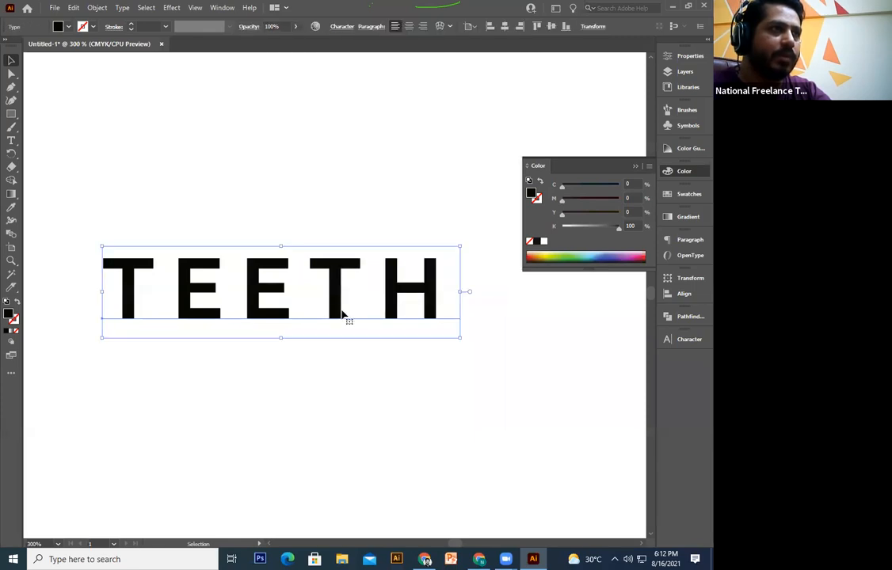
right_click(342, 310)
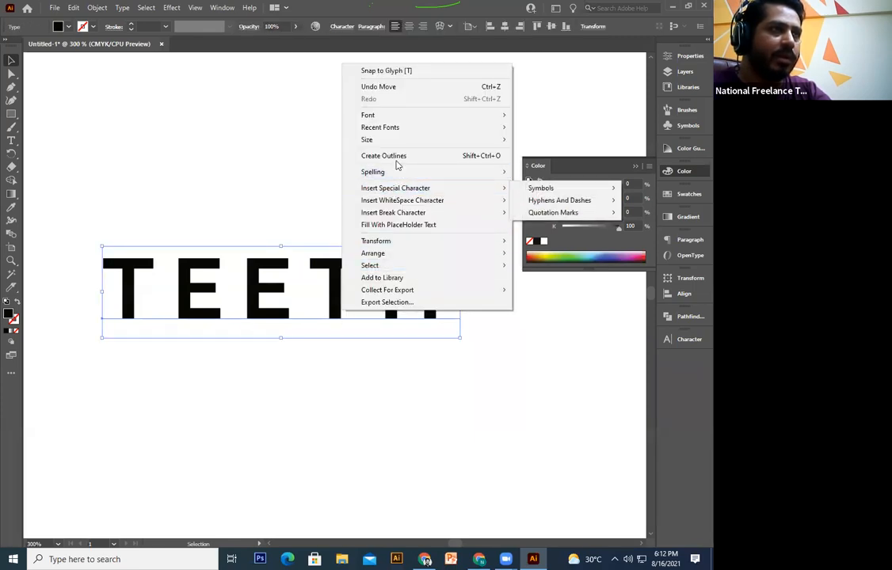
left_click(397, 159)
Step: Inside the letter group, draw a rectangle over the T's stem extending above its crossbar
key("ctrl+=")
key("ctrl+=")
key("ctrl+=")
left_click_drag(440, 327, 217, 394)
double_click(296, 337)
left_click(296, 337)
left_click(214, 235)
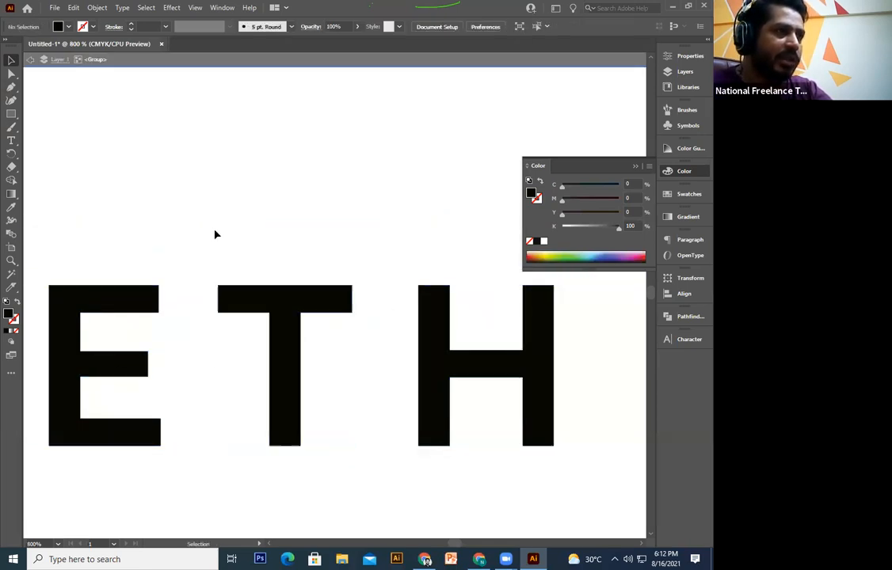
key("m")
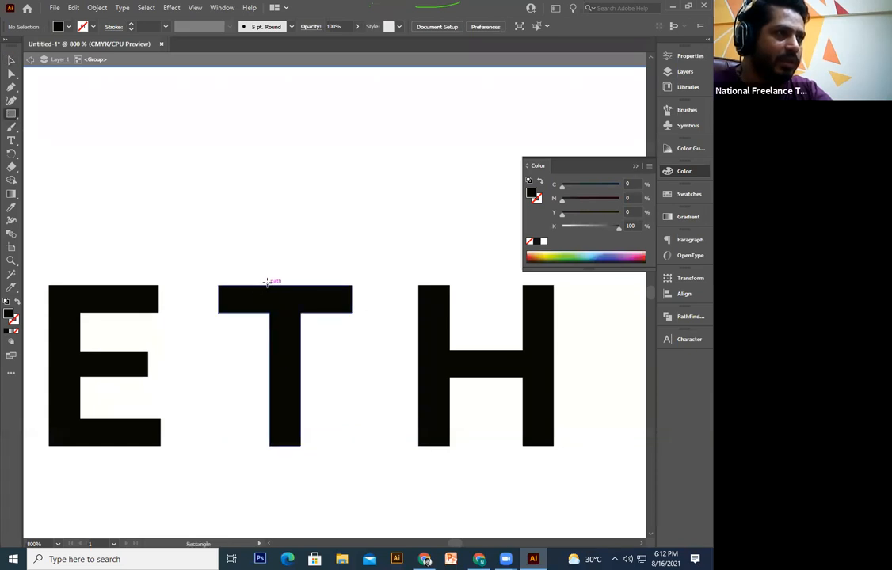
left_click_drag(271, 286, 301, 446)
left_click(11, 60)
left_click_drag(271, 366, 269, 365)
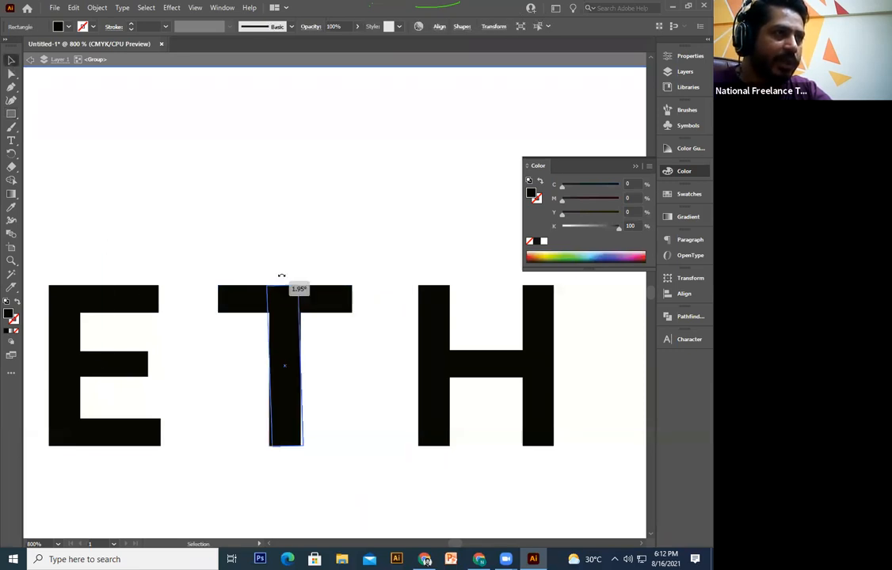
left_click_drag(285, 286, 281, 350)
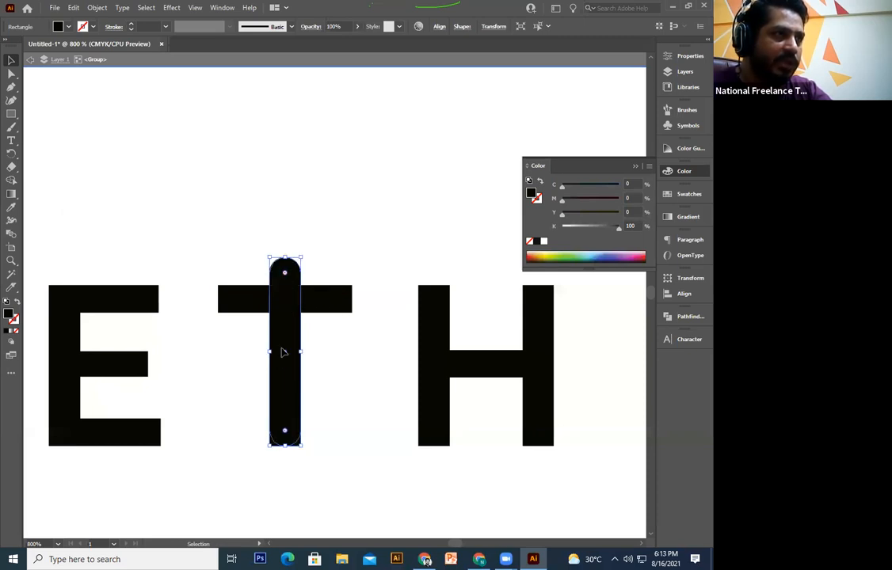
left_click(225, 229)
Step: Draw a thin bar beside the T's stem, aligned just under the crossbar's right end
left_click_drag(268, 255, 226, 232)
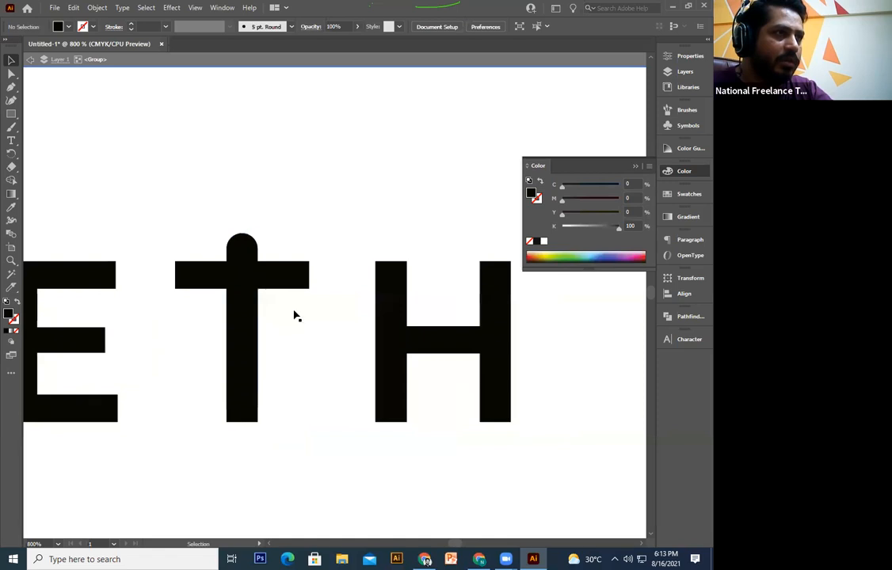
left_click(11, 115)
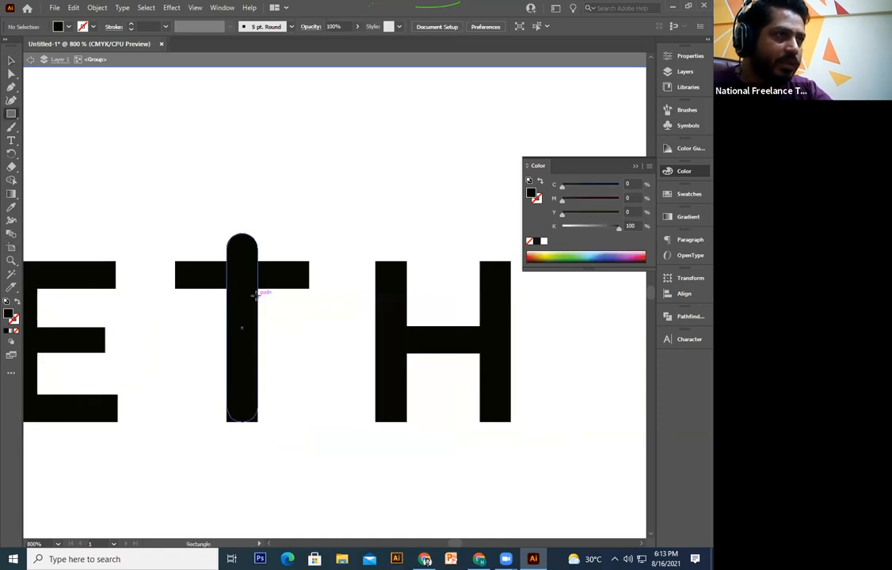
left_click_drag(256, 294, 308, 301)
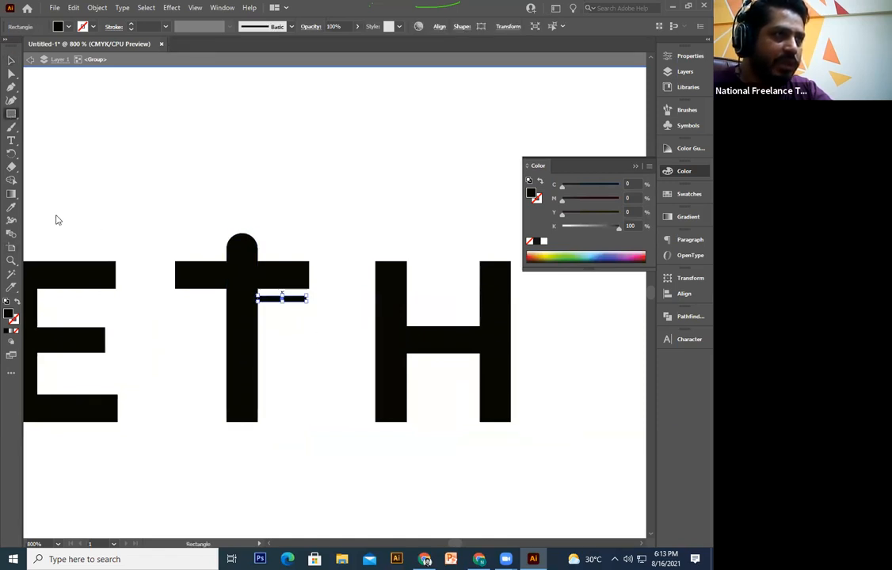
left_click(11, 60)
left_click(249, 165)
key("ctrl+plus")
key("ctrl+plus")
key("ctrl+plus")
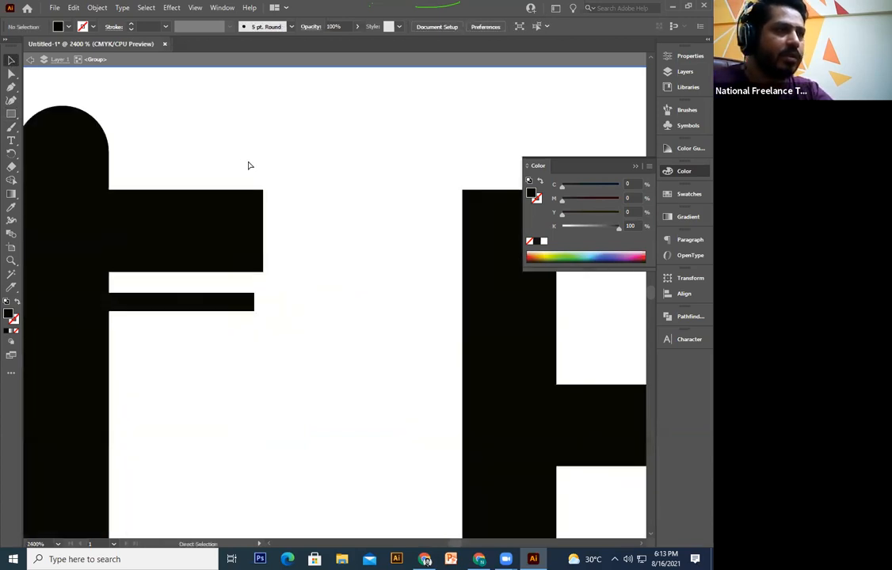
left_click_drag(326, 164, 402, 162)
left_click_drag(273, 303, 314, 297)
left_click(330, 347)
left_click_drag(343, 341, 345, 342)
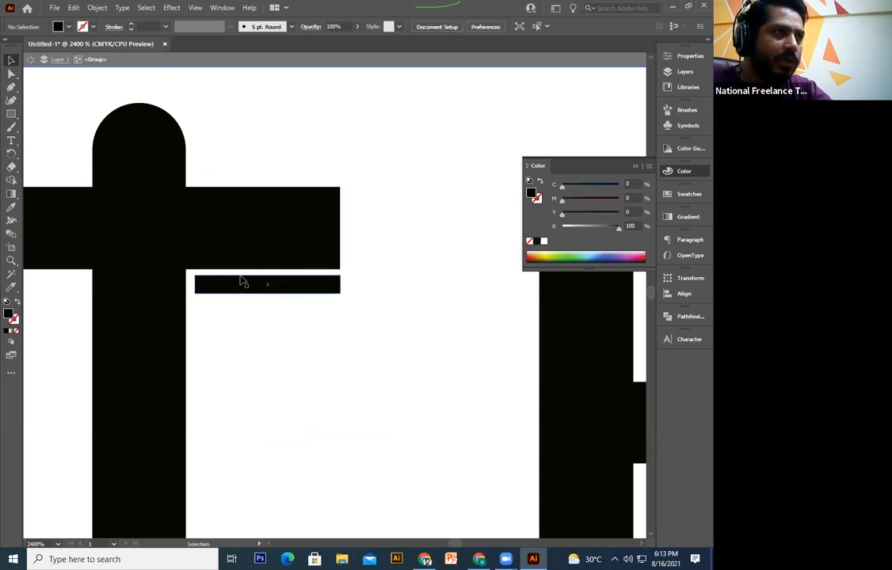
left_click_drag(269, 291, 270, 296)
Step: Add a taller block below the thin bar and copy the thin bar beneath it
left_click(316, 361)
left_click(11, 114)
left_click_drag(339, 310, 195, 369)
left_click(12, 61)
left_click_drag(268, 368, 268, 371)
left_click(279, 292)
left_click_drag(293, 302, 295, 356)
scroll(294, 357, "down", 1)
left_click_drag(306, 318, 320, 331)
left_click(384, 402)
left_click(346, 369)
Step: Copy the block below the bottom bar, then zoom out to view the whole word TEETH
left_click(336, 368)
left_click(311, 278)
left_click_drag(311, 278, 318, 391)
left_click(370, 423)
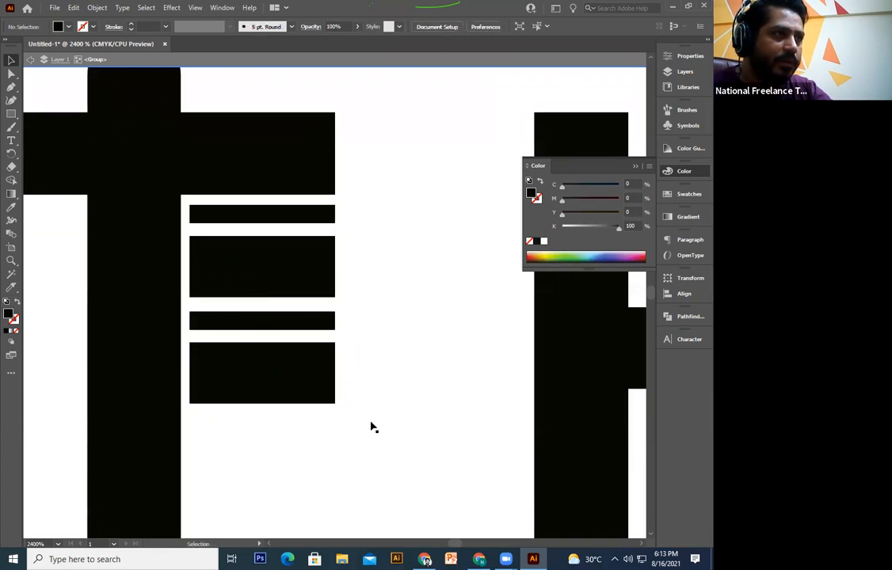
left_click(302, 395)
left_click(345, 419)
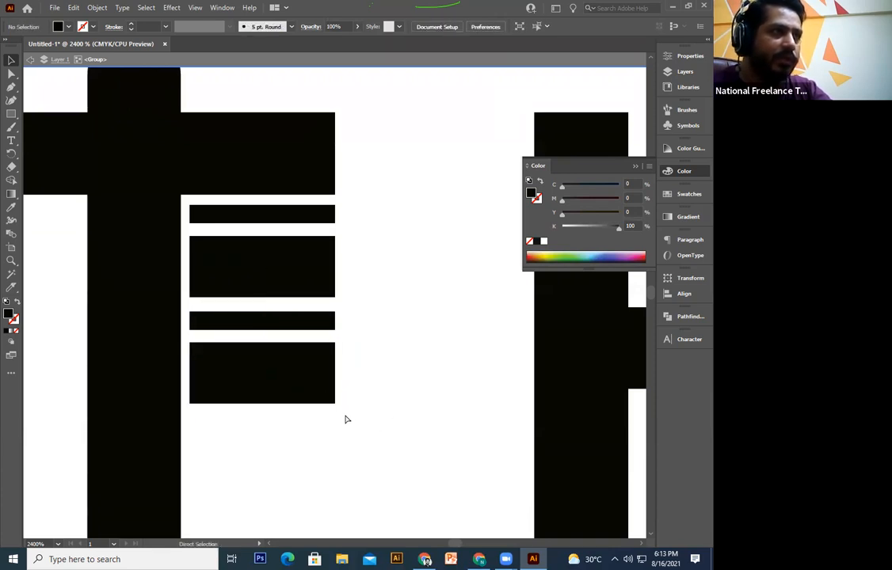
key("ctrl+minus")
key("ctrl+minus")
key("ctrl+minus")
key("ctrl+minus")
key("ctrl+plus")
key("ctrl+plus")
left_click_drag(306, 244, 244, 324)
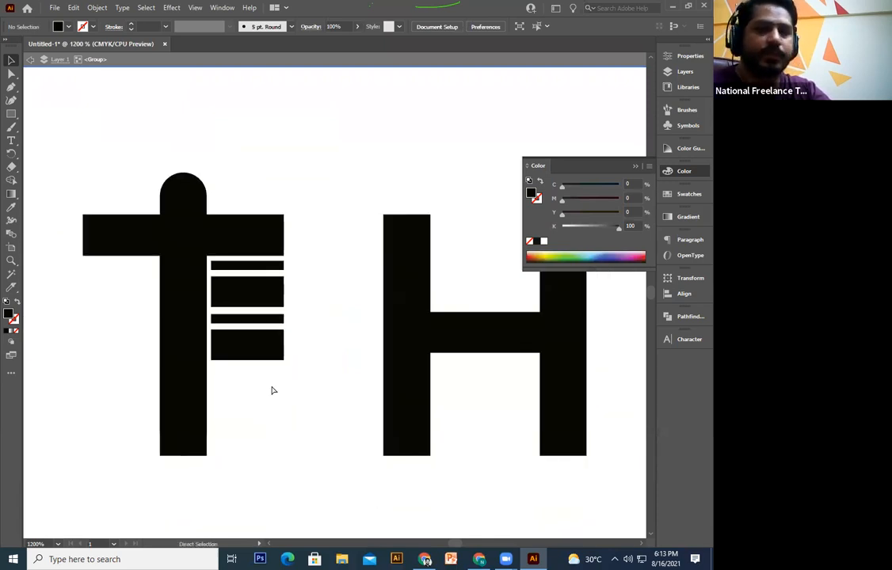
key("ctrl+minus")
key("ctrl+minus")
key("ctrl+minus")
key("ctrl+minus")
left_click_drag(289, 388, 302, 389)
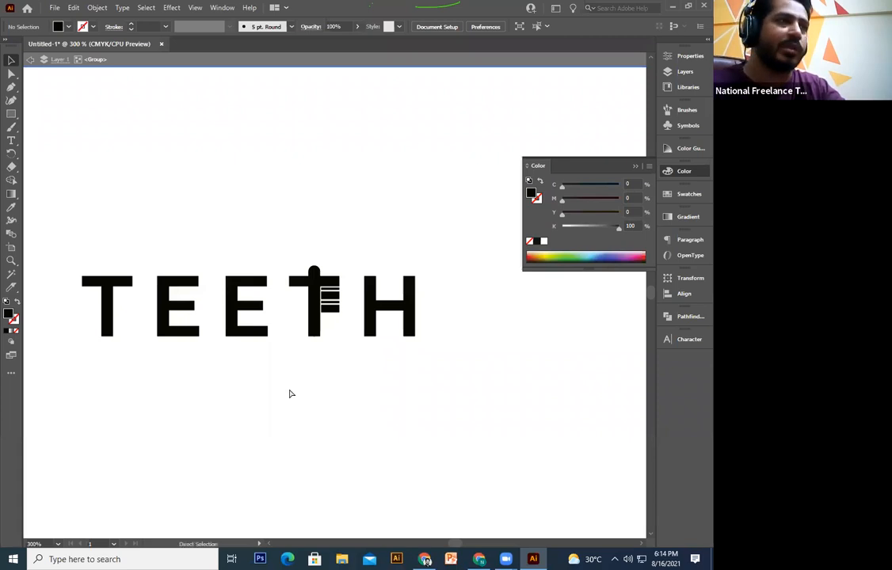
key("ctrl+minus")
key("ctrl+minus")
left_click_drag(306, 356, 298, 402)
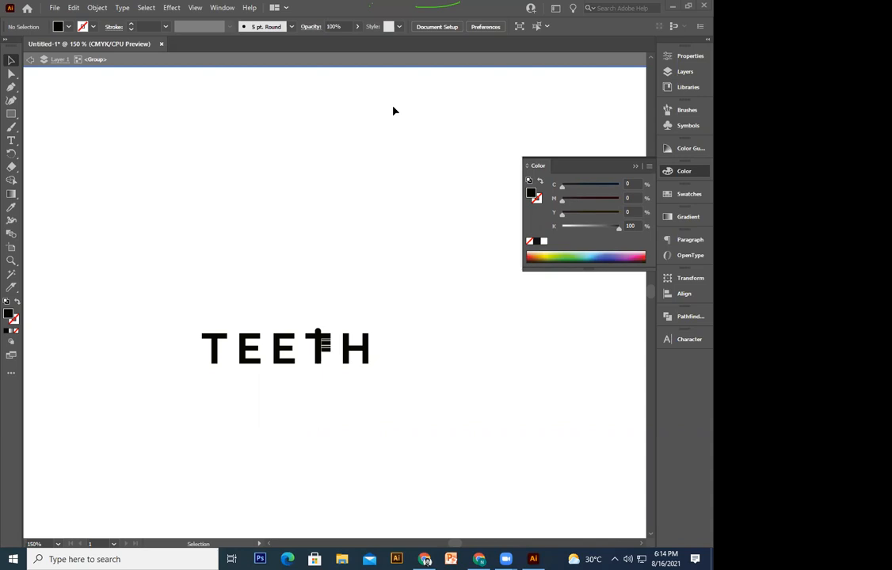
key("a")
left_click_drag(450, 249, 127, 431)
key("ctrl+minus")
key("ctrl+minus")
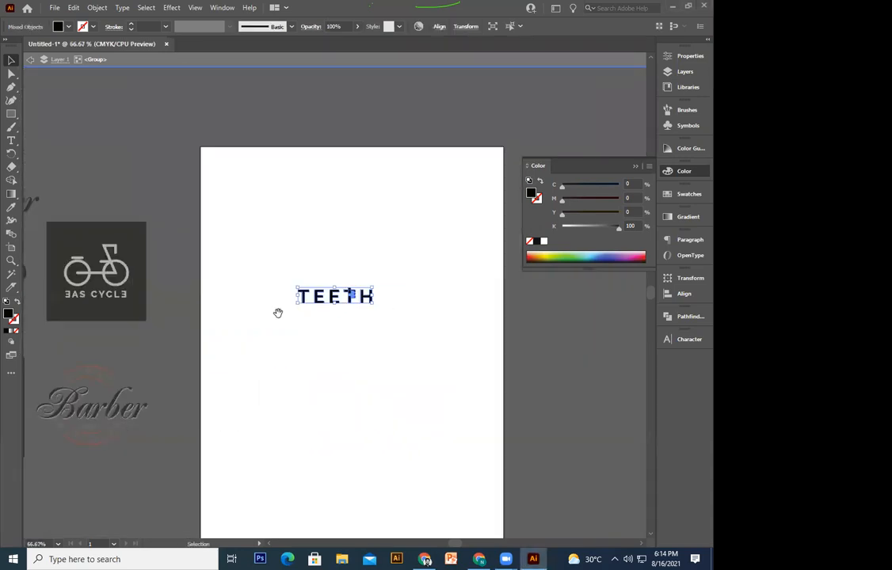
Step: Move TEETH off the artboard above the bicycle logo, exit isolation mode and centre the empty artboard at 100%
left_click_drag(277, 313, 275, 348)
left_click_drag(226, 300, 94, 231)
double_click(371, 312)
left_click_drag(309, 362, 322, 358)
left_click_drag(356, 325, 449, 265)
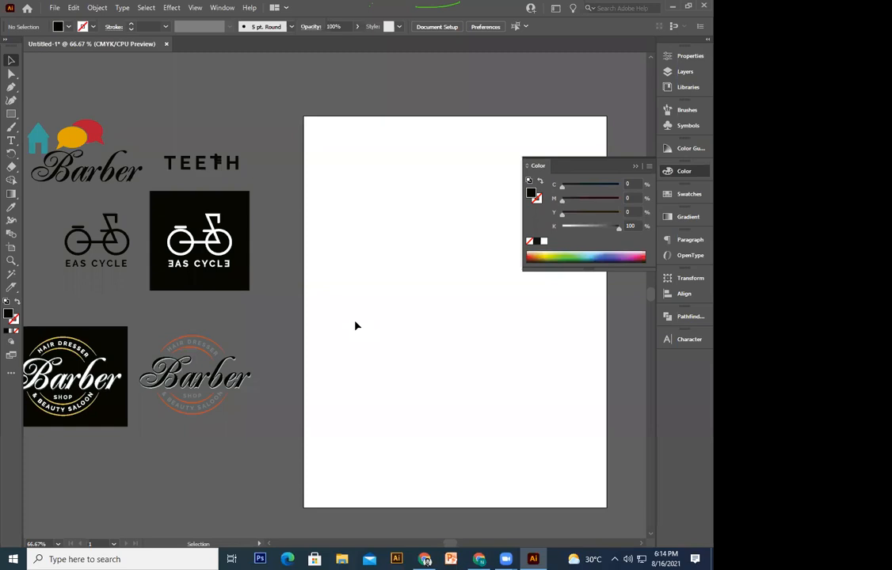
left_click_drag(355, 326, 227, 382)
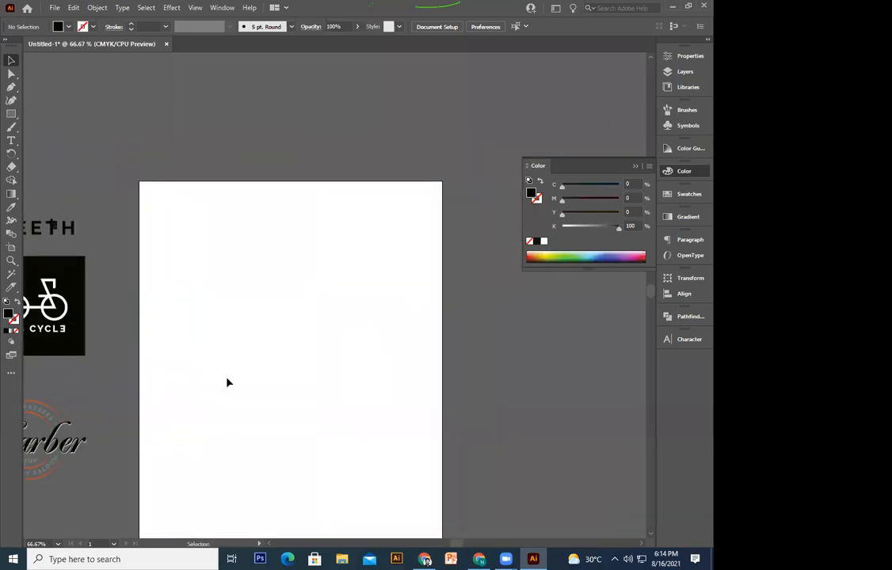
key("ctrl+1")
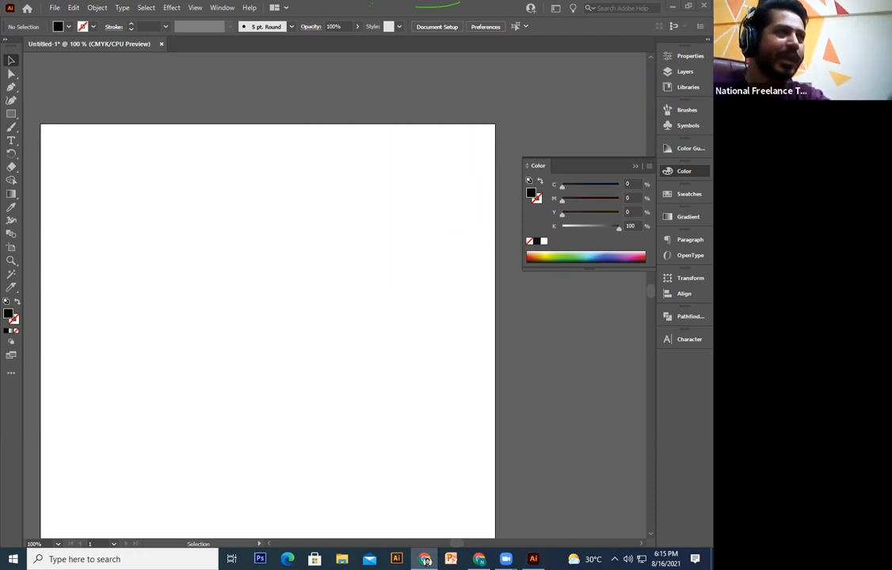
left_click(281, 355)
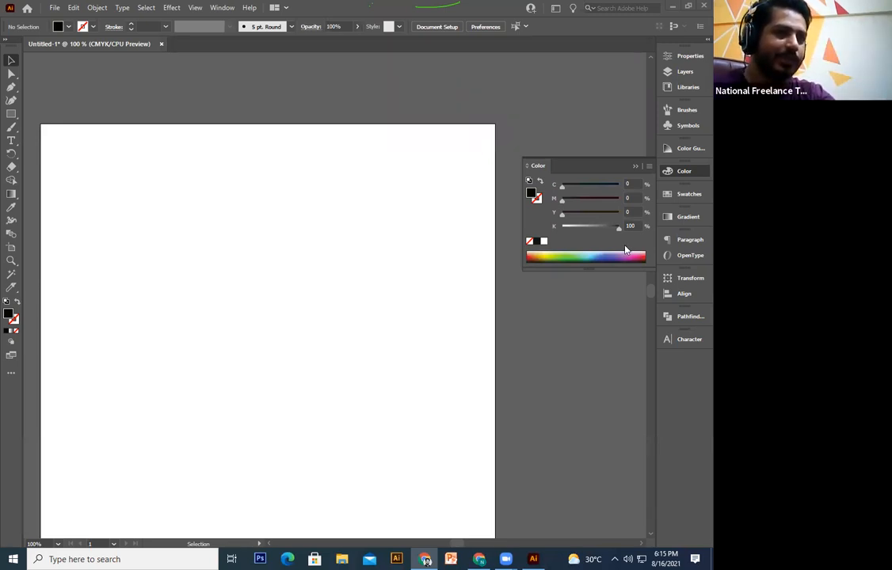
Step: Place the bottle design image on the artboard, enlarged and repositioned
left_click(273, 315)
key("space")
left_click_drag(272, 315, 326, 347)
key("space")
left_click_drag(426, 561, 231, 396)
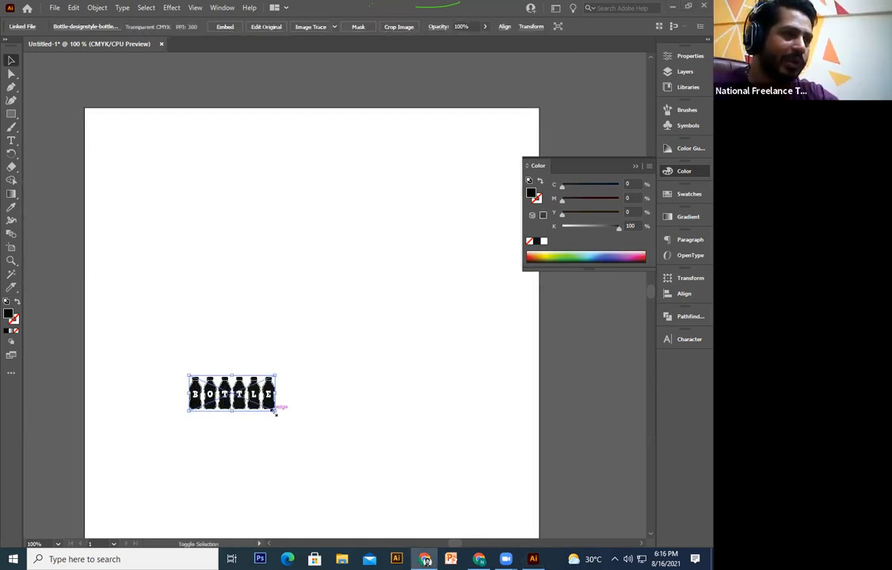
left_click_drag(279, 409, 361, 433)
left_click_drag(347, 392, 381, 353)
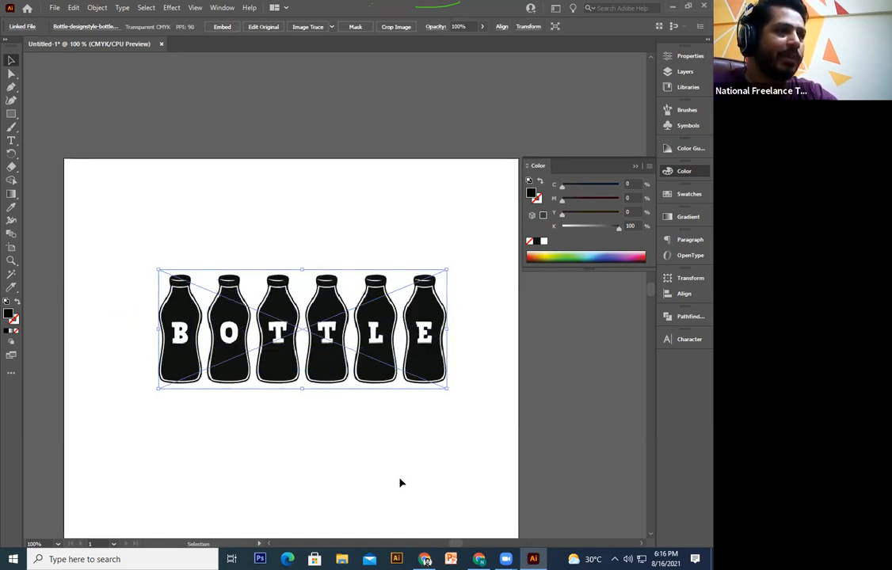
Step: Embed and image-trace the bottles, expand the trace into paths and scale the group up
left_click(228, 29)
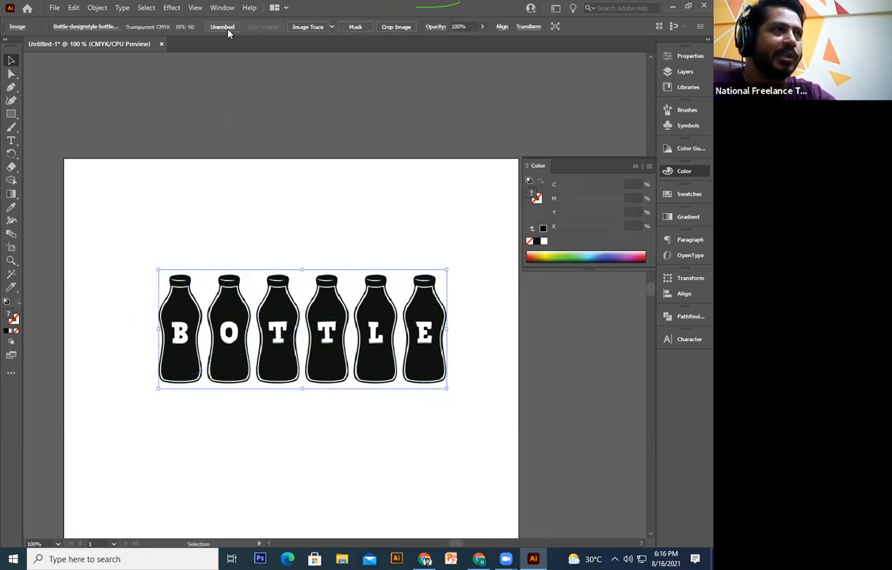
left_click(308, 27)
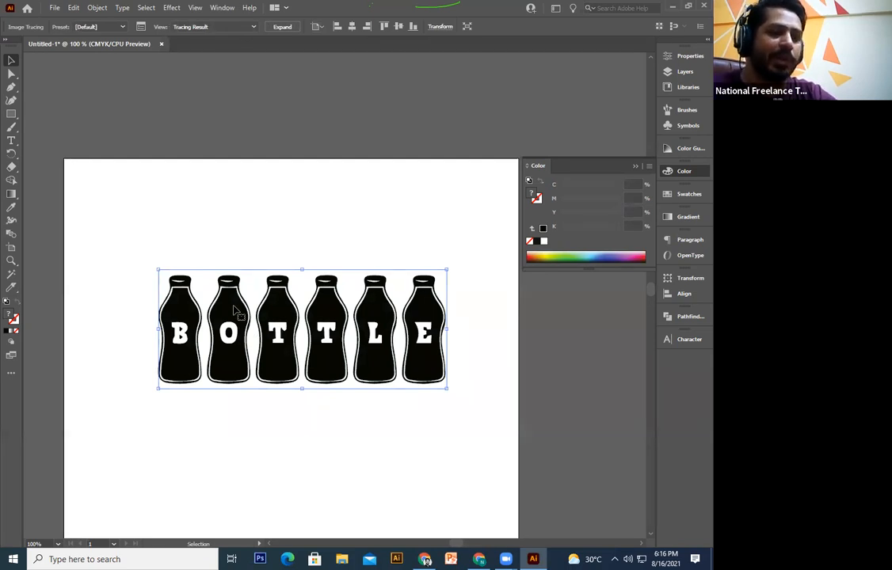
left_click(282, 29)
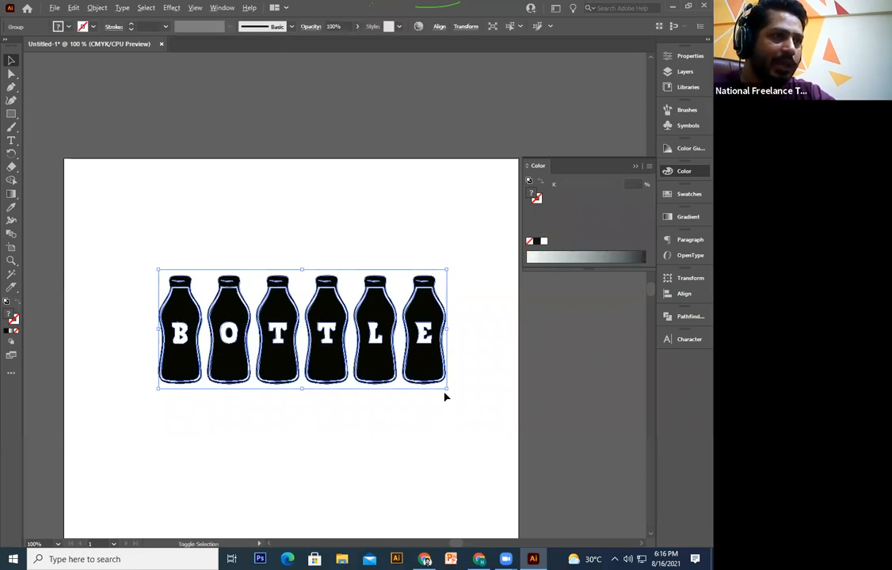
left_click_drag(447, 390, 335, 370)
key("a")
key("ctrl+plus")
key("ctrl+plus")
key("ctrl+plus")
key("ctrl+minus")
key("ctrl+minus")
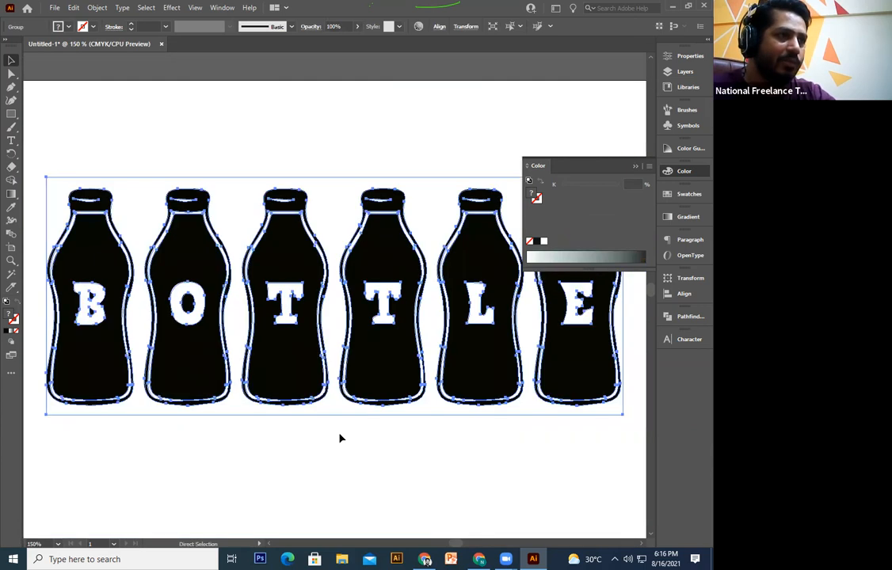
key("a")
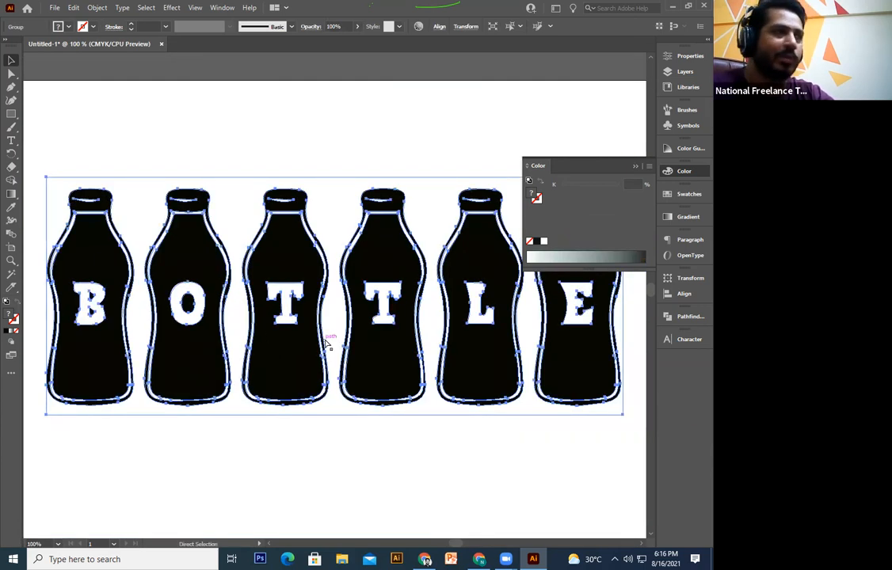
key("ctrl+minus")
key("ctrl+minus")
left_click_drag(339, 342, 232, 324)
left_click(11, 114)
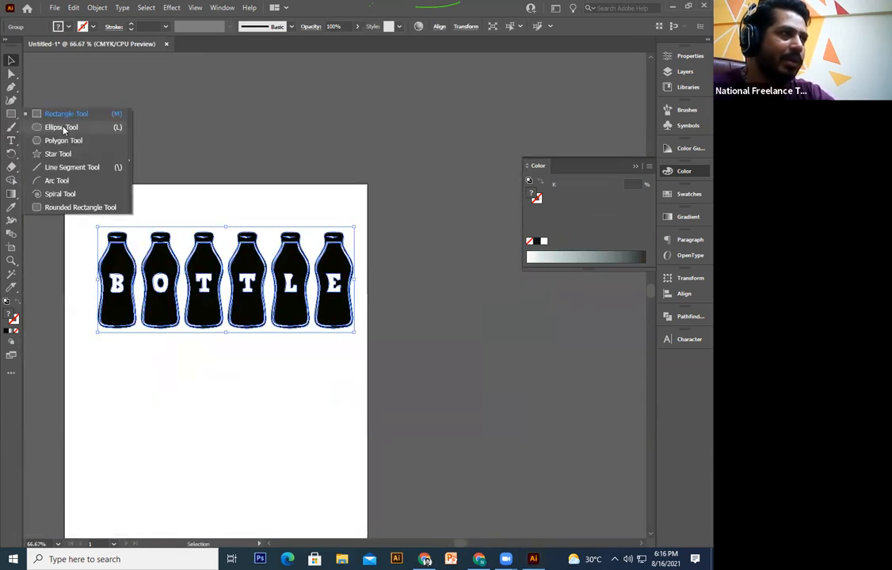
Step: Draw a pink rectangle over the bottles and send it to the back
left_click(11, 114)
mouse_move(81, 185)
left_mouse_down()
mouse_move(236, 358)
mouse_move(362, 372)
left_mouse_up()
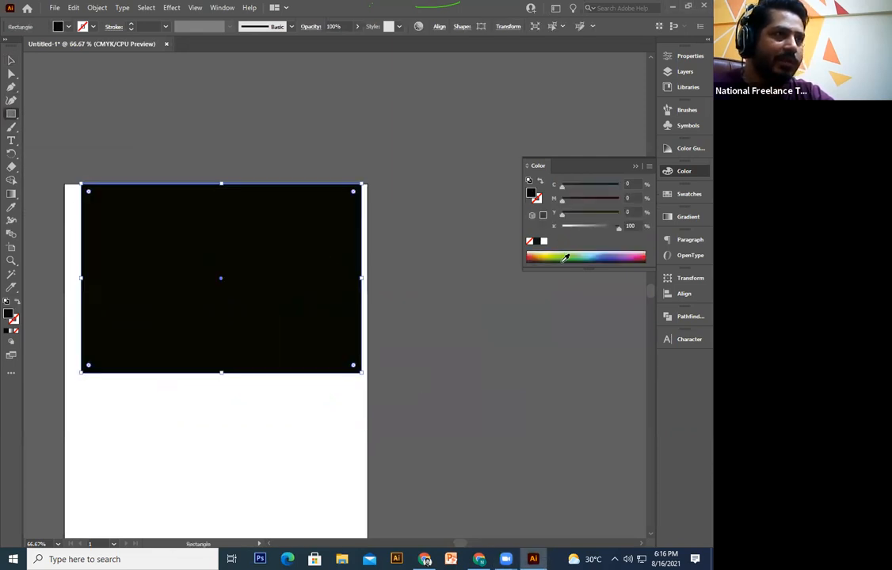
left_click(640, 257)
left_click(10, 60)
right_click(194, 252)
mouse_move(277, 469)
mouse_move(262, 454)
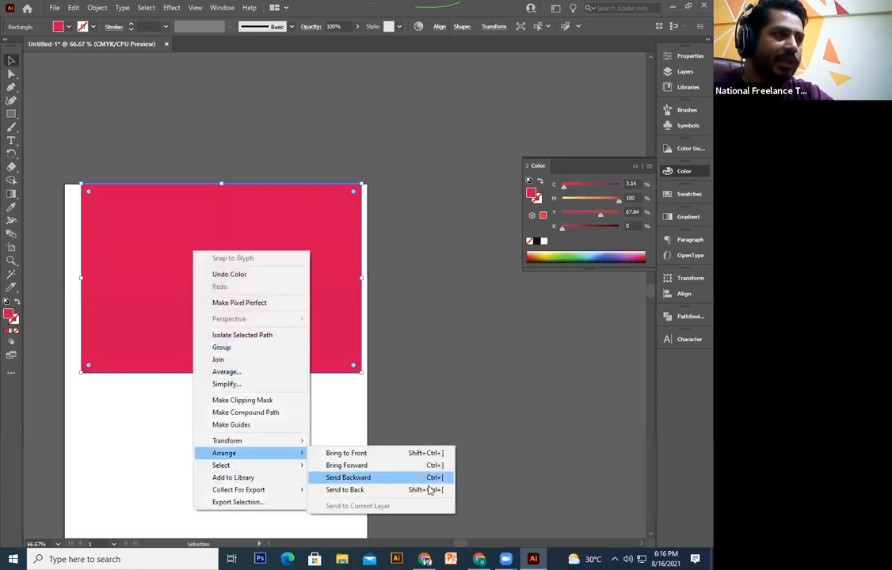
left_click(426, 489)
Step: Zoom to 100% on the bottles and ungroup the BOTTLE artwork
left_click(479, 431)
left_click_drag(480, 430, 518, 435)
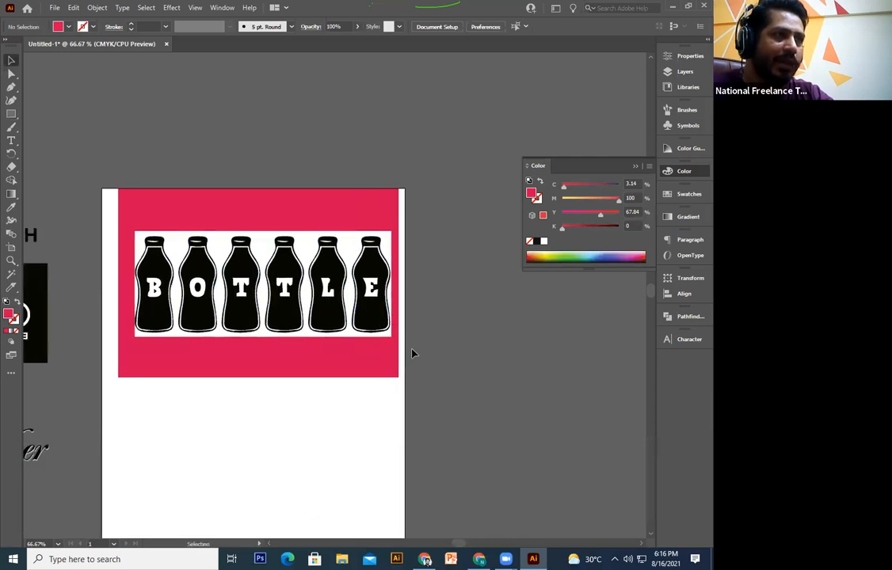
key("ctrl+plus")
left_click_drag(414, 346, 472, 347)
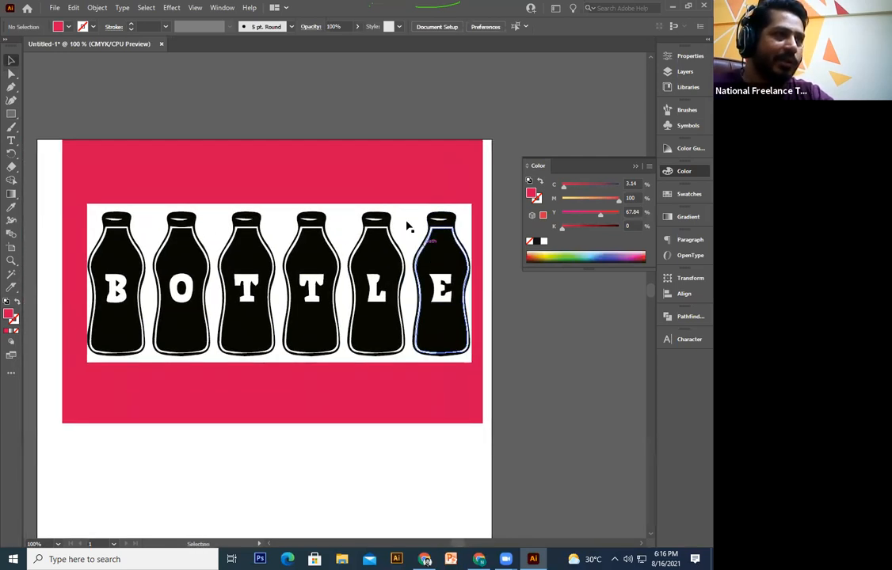
left_click(407, 225)
right_click(407, 225)
left_click(432, 313)
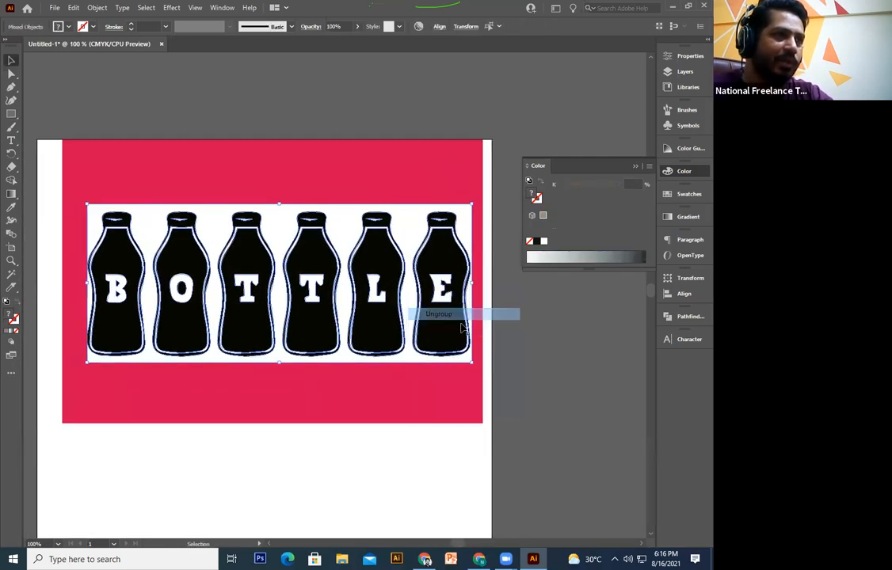
Step: Delete the white background, the third bottle's T and four black bottle bodies
left_click(408, 219)
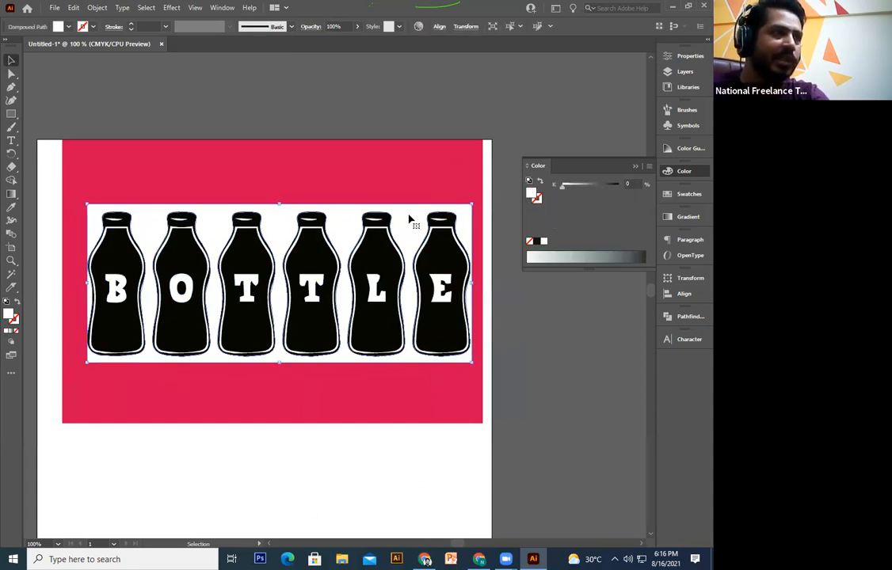
key("Delete")
left_click(246, 285)
key("Delete")
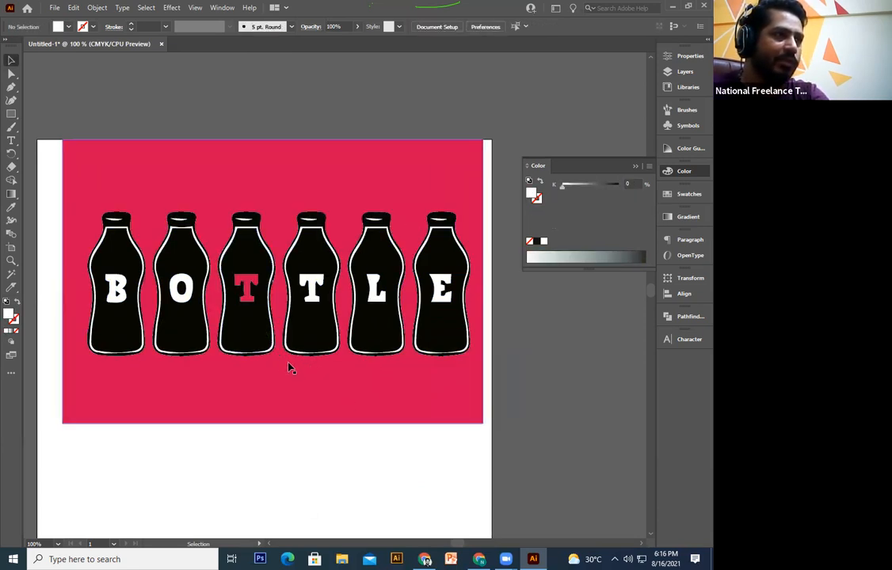
left_click(250, 327)
key("Delete")
left_click(313, 329)
key("Delete")
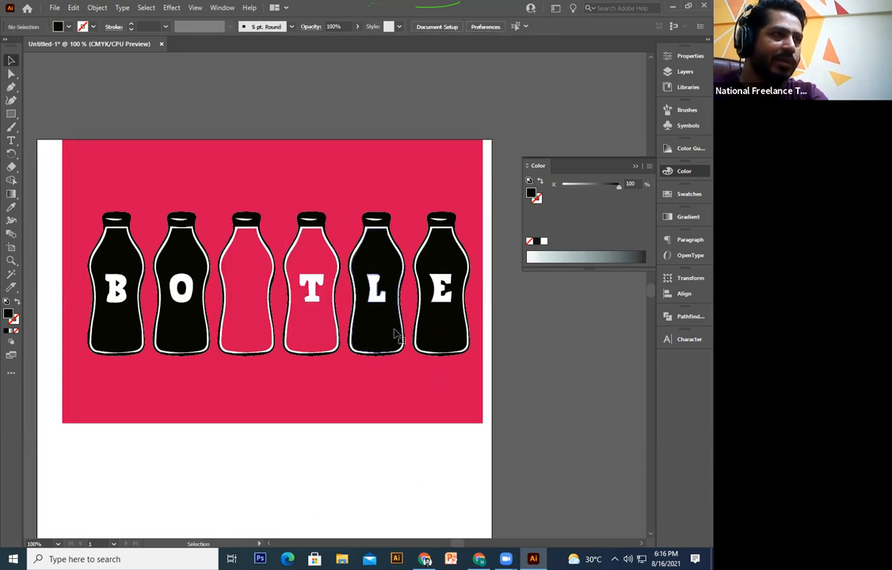
left_click(376, 328)
key("Delete")
left_click(453, 328)
key("Delete")
Step: Delete the remaining white letters, then marquee-select and delete all leftover bottle artwork
key("Delete")
left_click(311, 289)
key("Delete")
left_click(181, 289)
key("Delete")
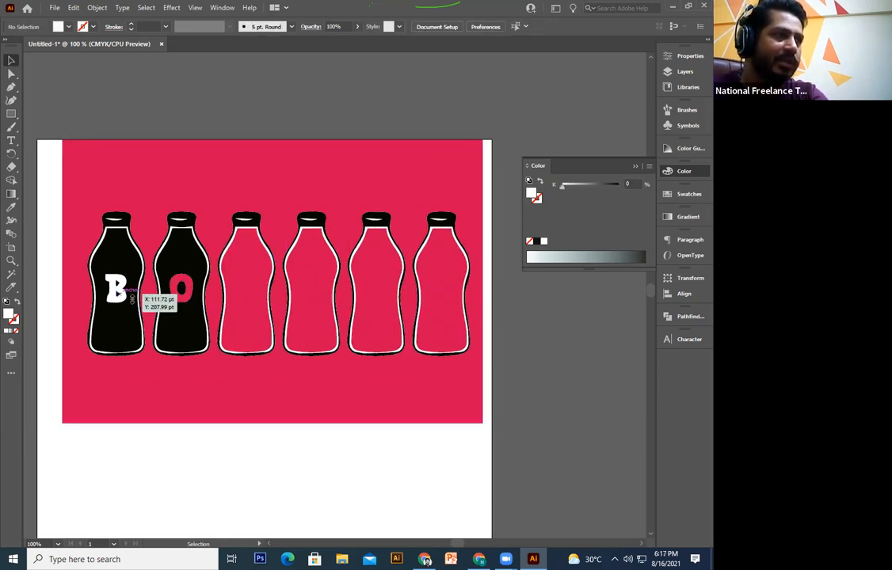
key("ctrl+minus")
left_click_drag(455, 185, 91, 480)
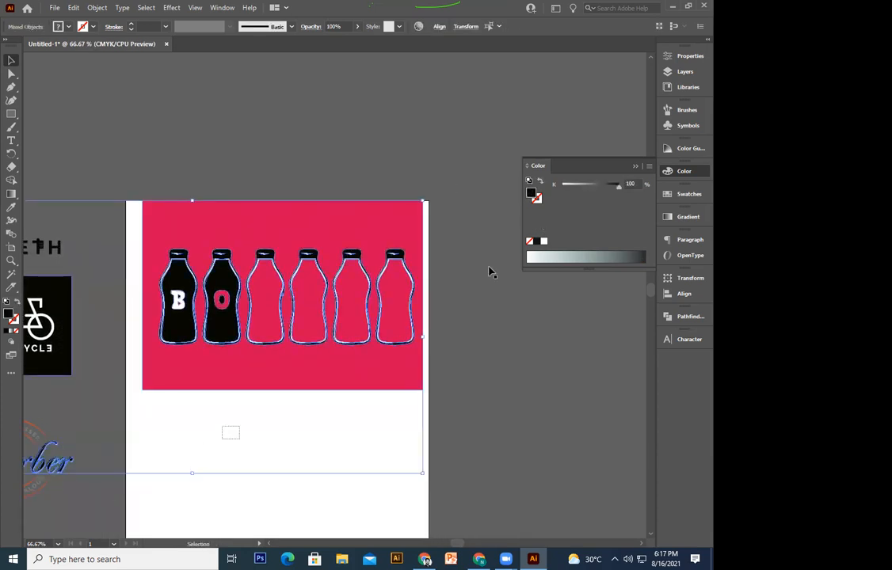
left_click_drag(454, 194, 158, 457)
key("Delete")
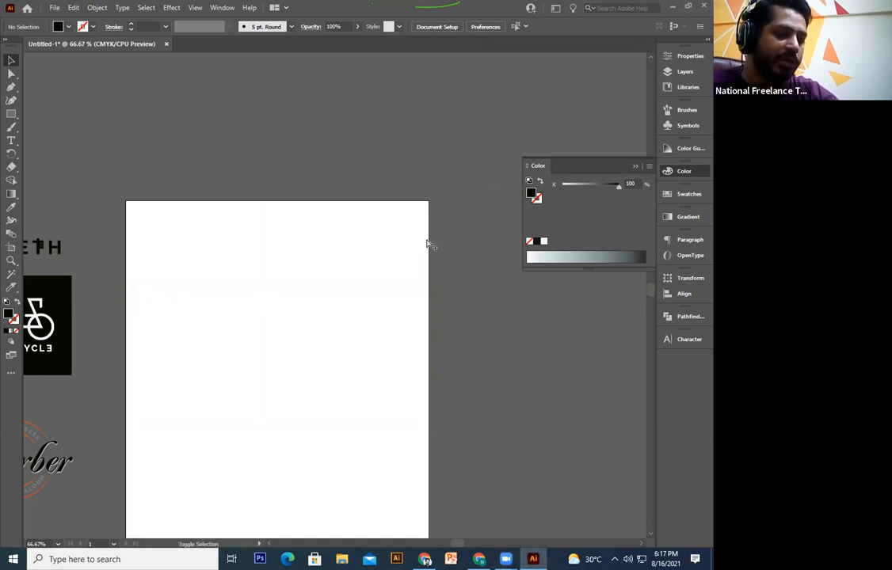
Step: Open Save for Web (Legacy) for the blank 612 × 792 px artboard with Alt+Shift+Ctrl+S
key("ctrl+alt+shift+s")
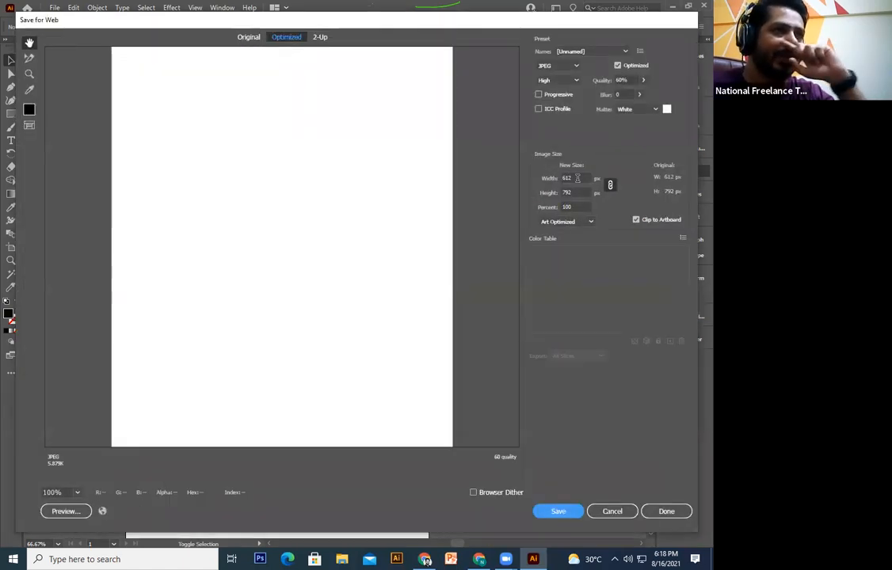
Step: Change the image width from 612 to 2000 px and save the JPEG at 60% quality
double_click(578, 178)
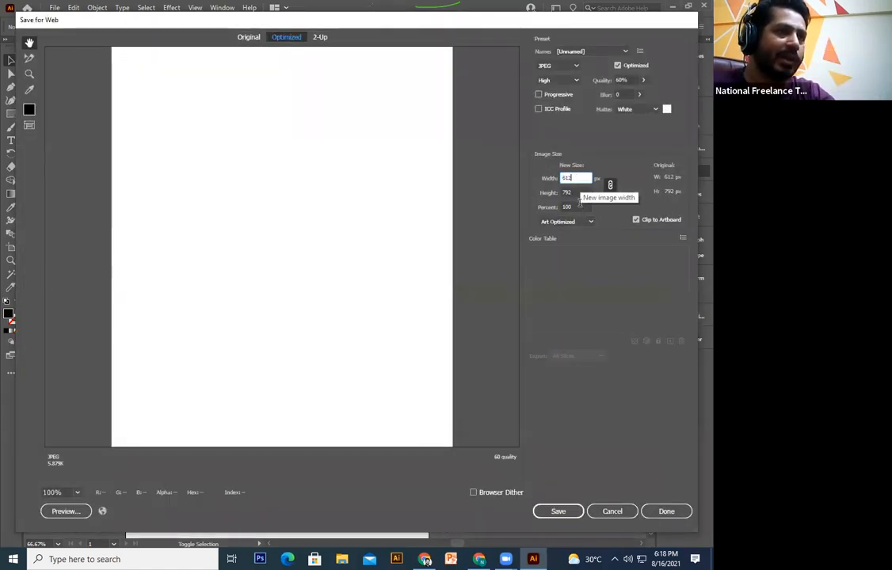
left_click_drag(576, 179, 547, 182)
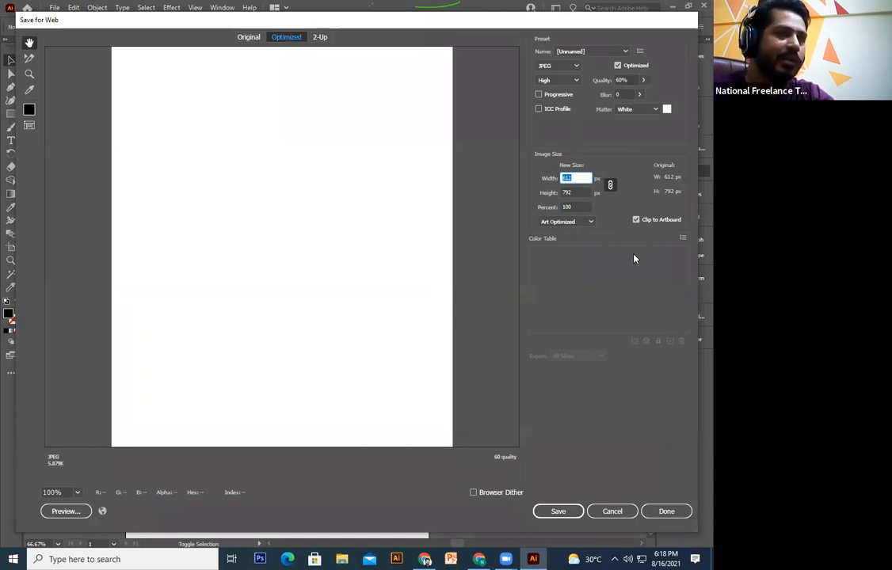
left_click(587, 179)
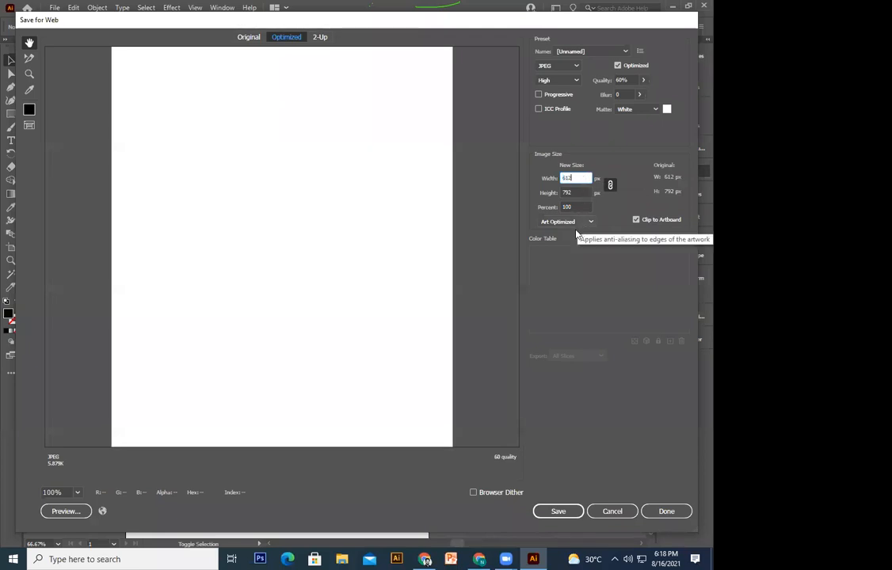
left_click_drag(587, 179, 559, 184)
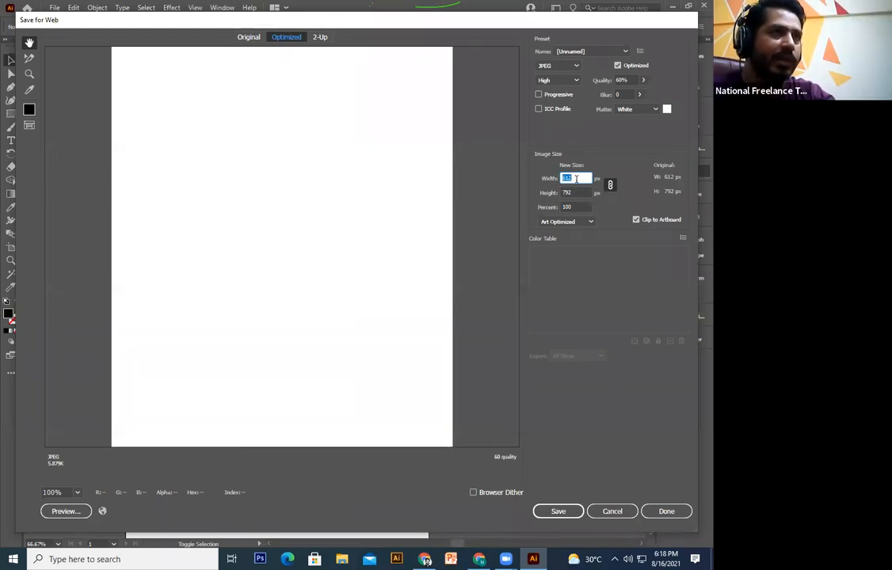
type("2000")
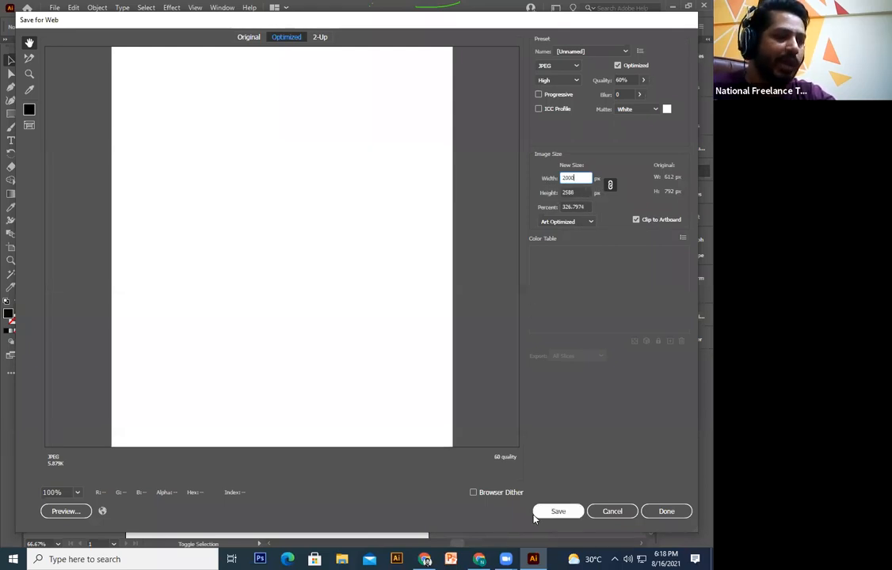
left_click(536, 515)
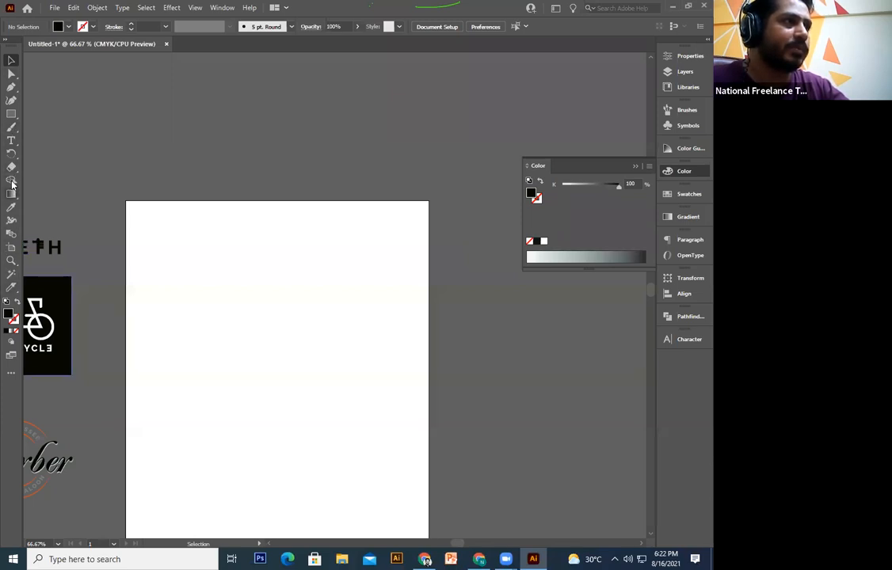
Step: Type 'MS' near the artboard's top-left and scale it up
left_click(13, 142)
left_click(167, 253)
type("MS")
key("Escape")
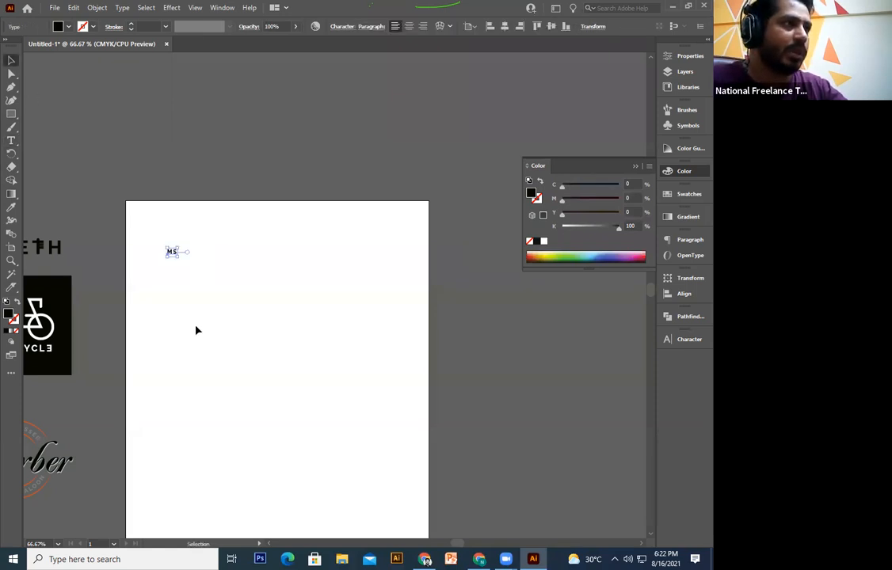
left_click_drag(179, 258, 305, 334)
key("ctrl+1")
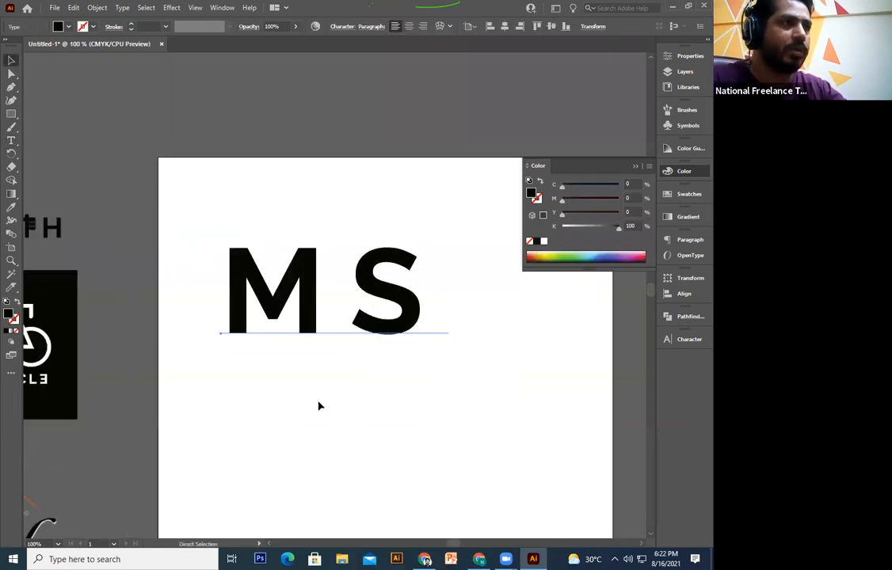
Step: Change the MS letters' font to the Romantic serif typeface
double_click(378, 259)
key("ctrl+a")
left_click(413, 21)
type("Roboto")
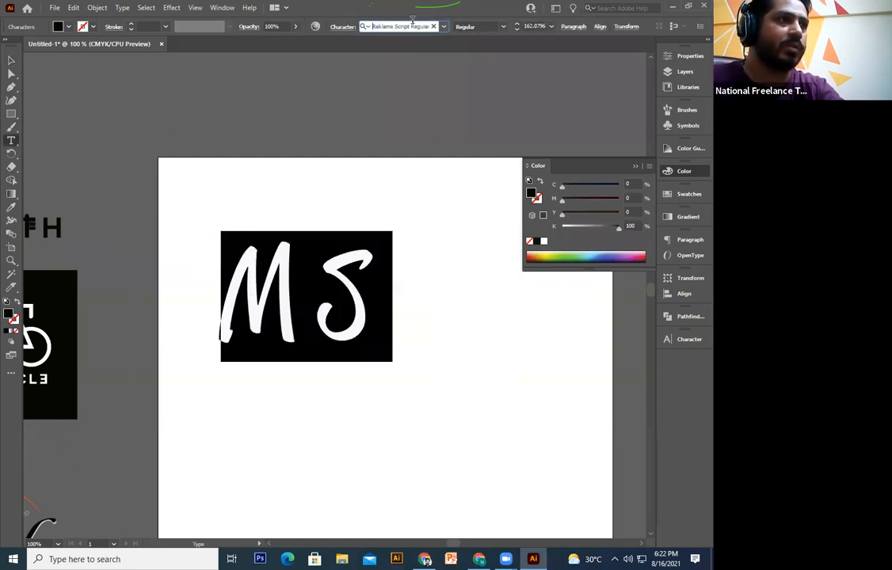
key("Down")
key("Down")
key("Down")
key("Down")
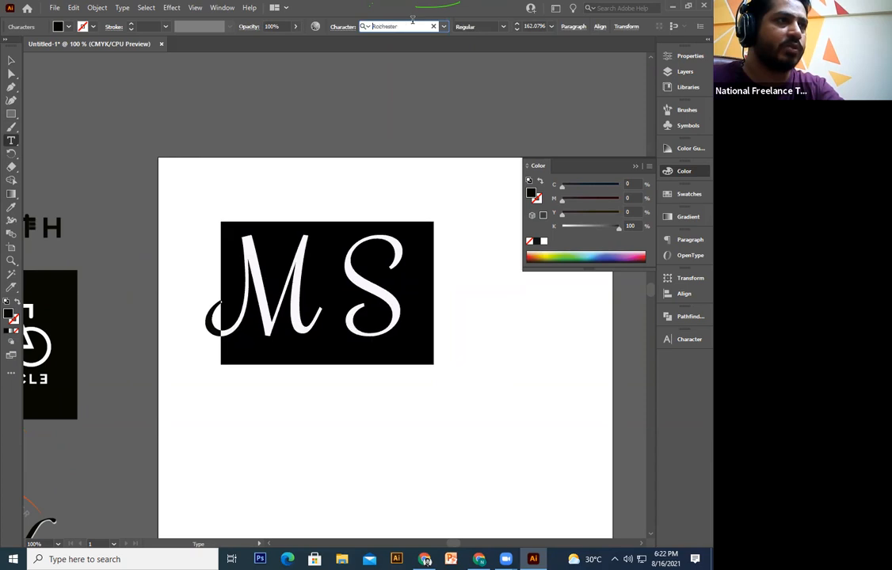
key("Up")
key("Down")
key("Down")
key("Down")
key("Down")
key("Down")
key("Down")
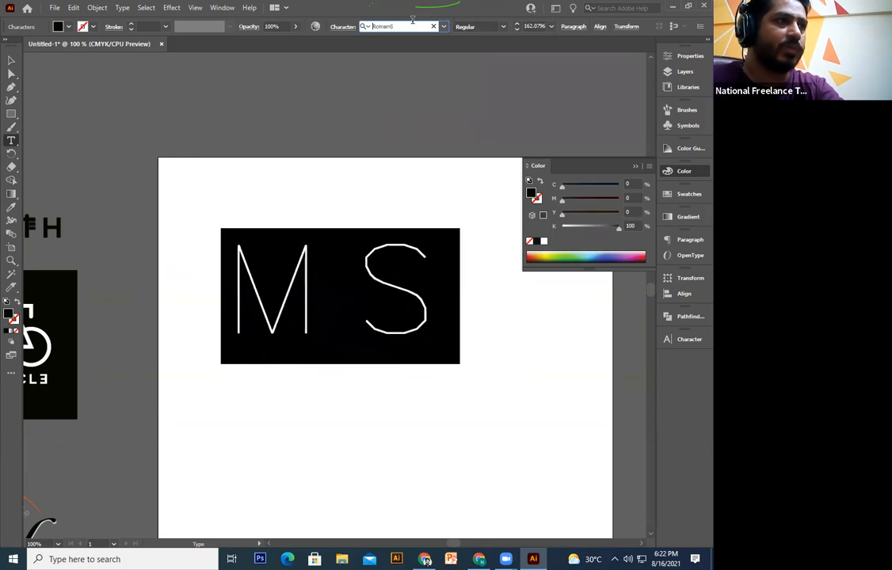
key("Up")
left_click(372, 340)
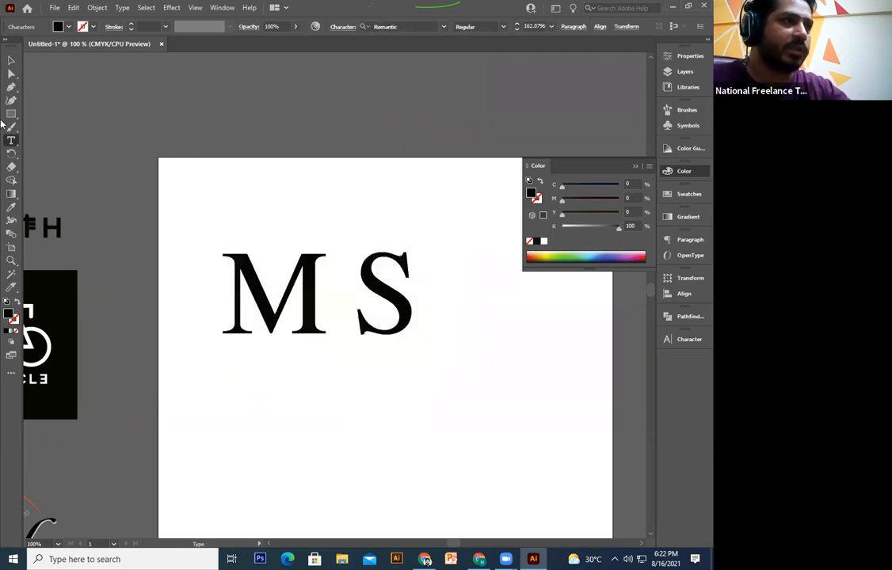
Step: Convert the MS text into outlined shapes
left_click(11, 61)
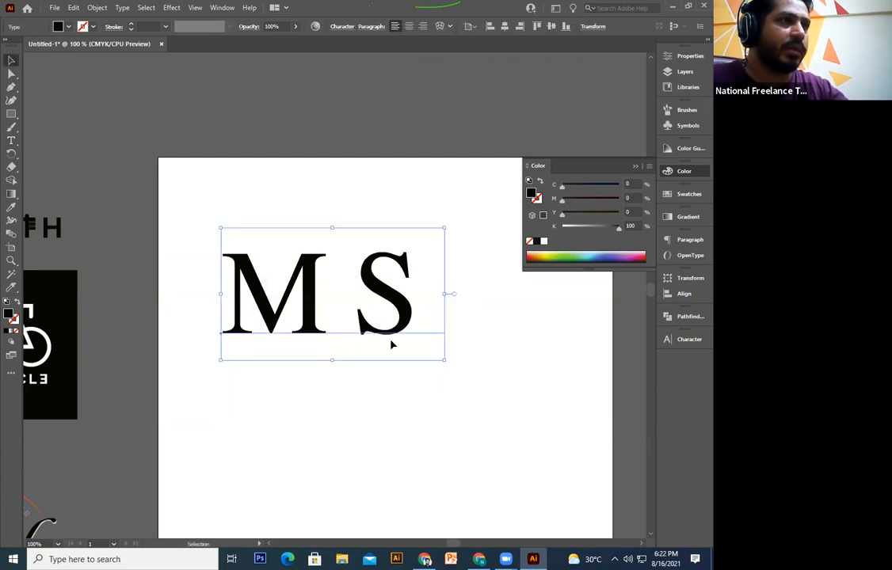
right_click(392, 306)
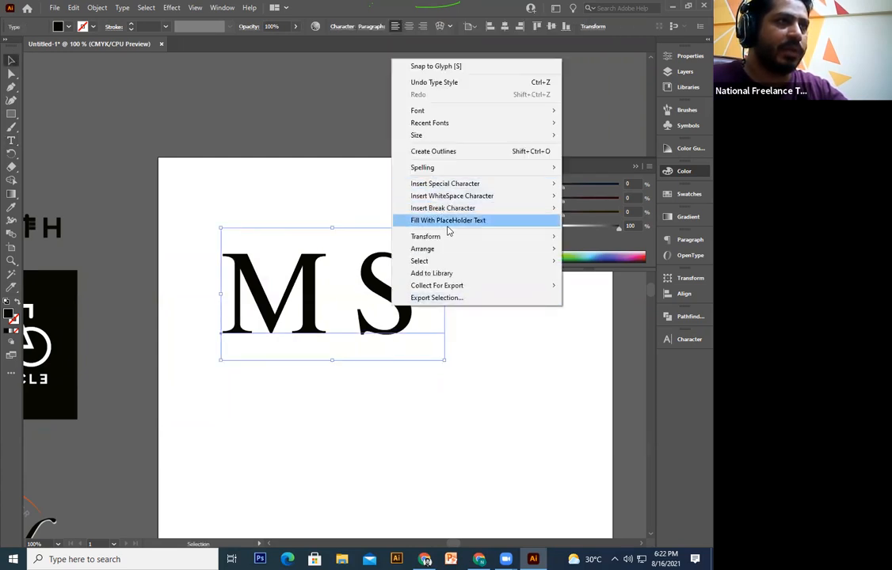
left_click(427, 152)
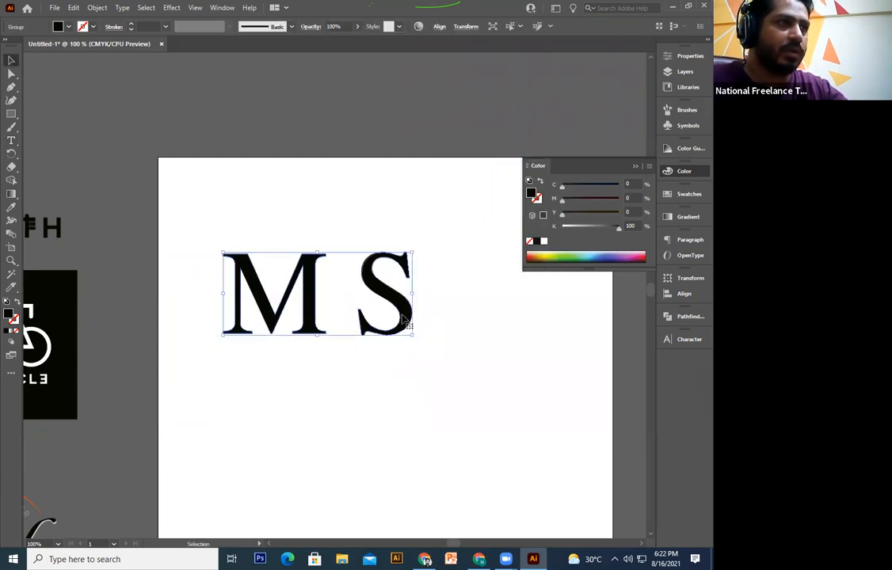
right_click(404, 318)
Step: Simplify the letter outlines and move the S down-left to overlap the M's lower right
left_click(434, 425)
left_click(390, 436)
left_click_drag(405, 314, 323, 430)
left_click(407, 329)
key("ctrl+equal")
left_click(448, 331)
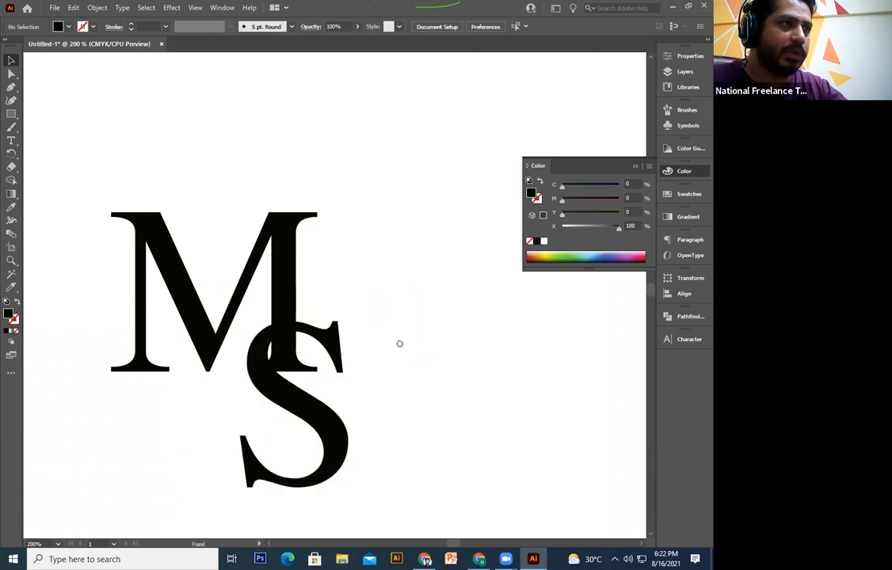
scroll(384, 322, "down", 1)
left_click_drag(379, 323, 393, 330)
left_click(408, 331)
scroll(408, 330, "up", 1)
Step: Draw a diagonal straight line through the M/S overlap, then select the M, S and line
left_click(11, 86)
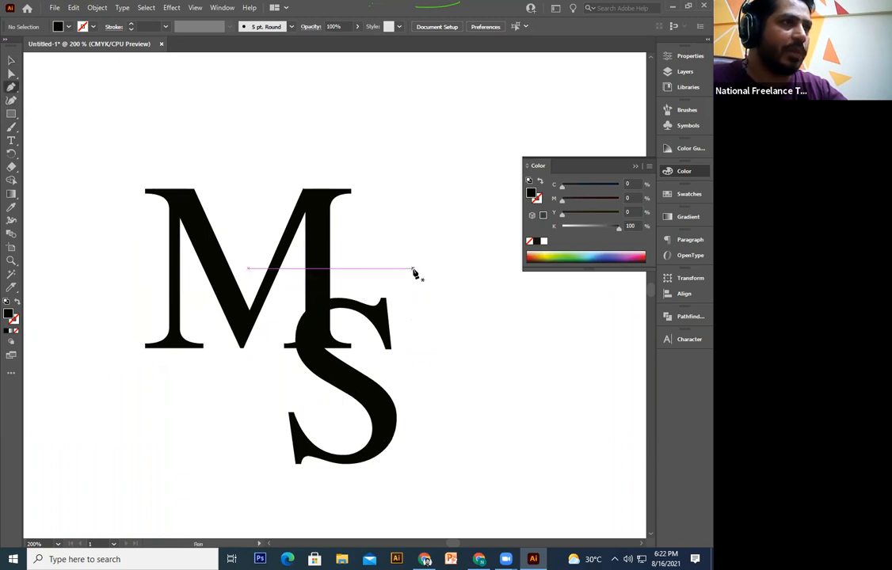
left_click_drag(443, 246, 262, 367)
left_click(248, 373)
key("ctrl+z")
left_click_drag(228, 381, 455, 250)
left_click(11, 60)
left_click(416, 290)
key("a")
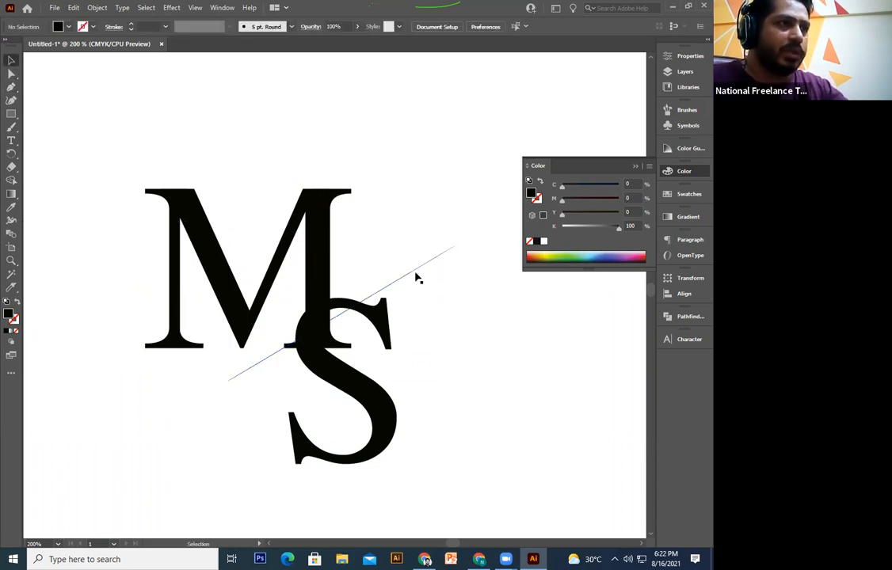
left_click(417, 270)
key("v")
left_click_drag(440, 241, 247, 409)
left_click(675, 317)
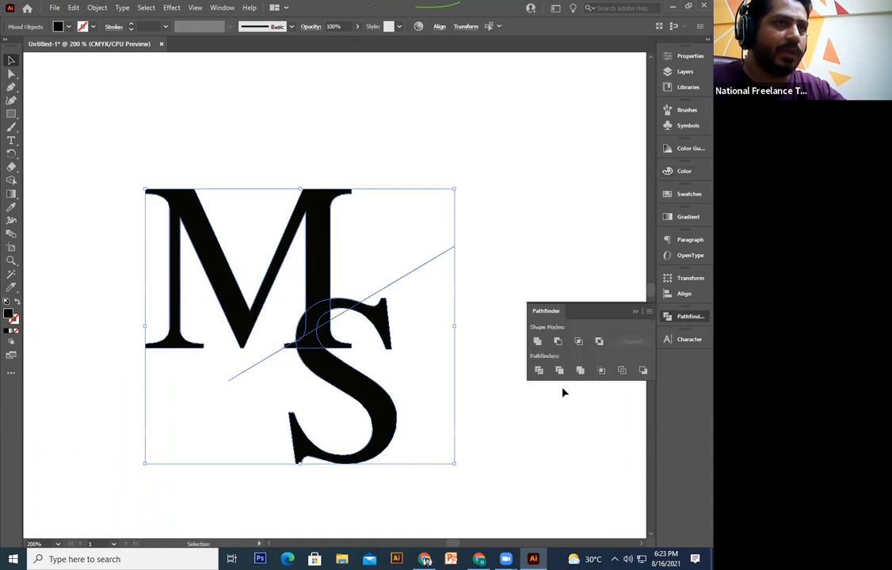
Step: Divide the M, S and line with Pathfinder, then nudge the M piece up slightly
left_click(538, 371)
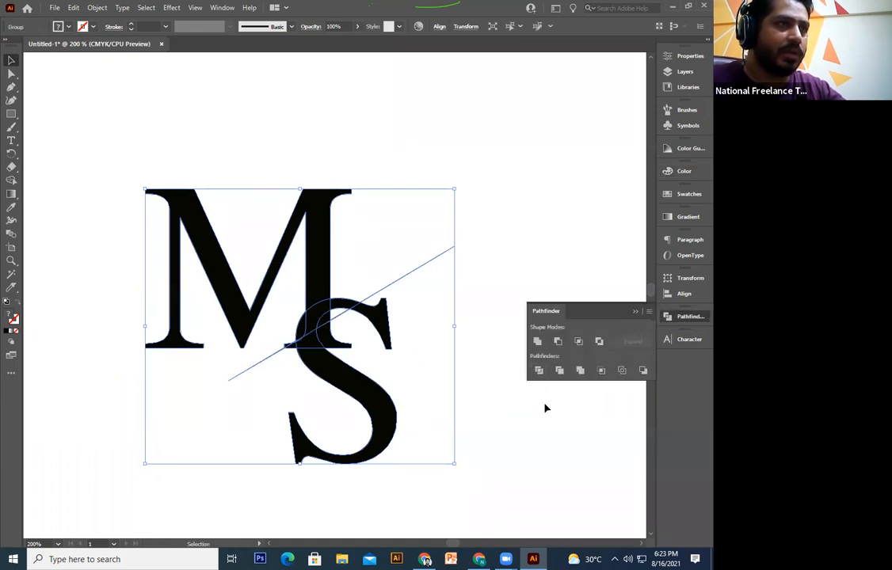
double_click(300, 325)
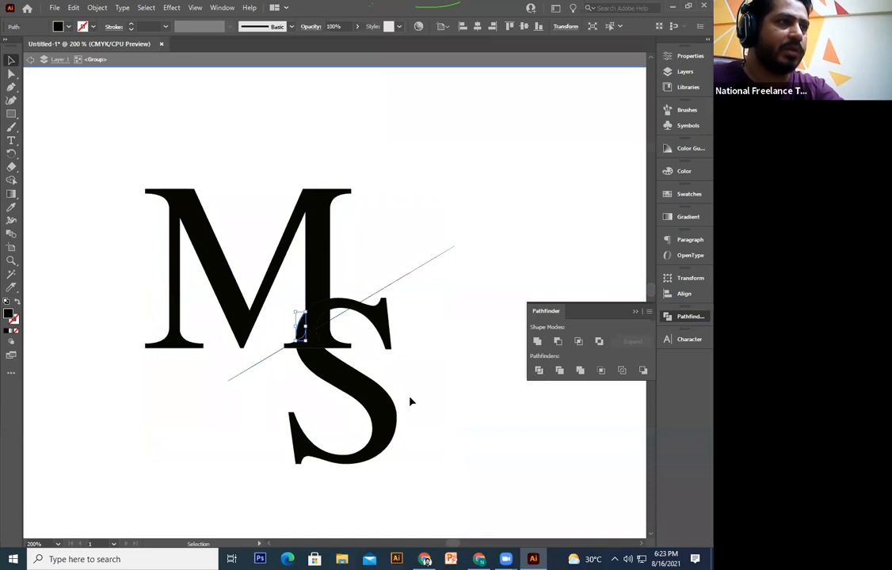
left_click(329, 263)
left_click_drag(324, 287, 325, 280)
left_click(484, 239)
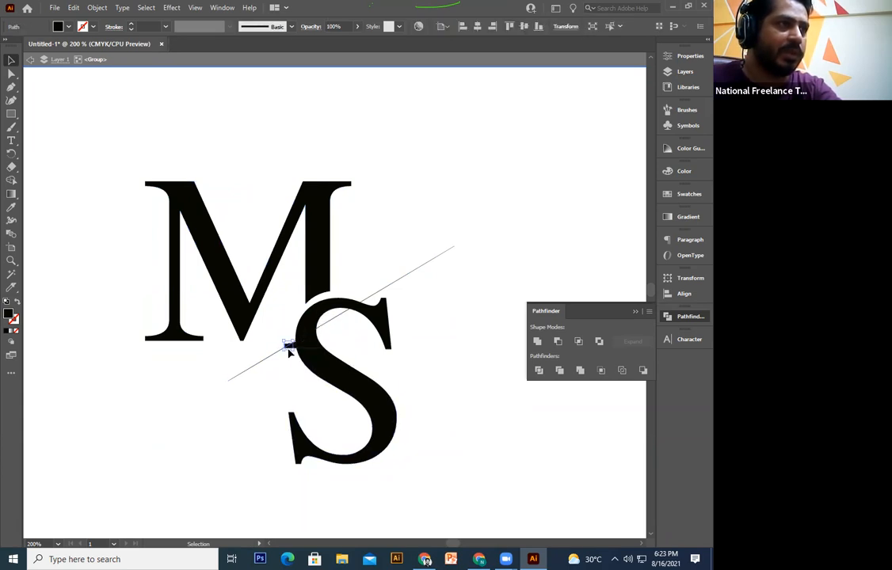
Step: Remove a short line piece beside the S's left edge, leaving a gap in the diagonal
mouse_move(286, 338)
left_mouse_down()
mouse_move(208, 393)
mouse_move(223, 394)
mouse_move(285, 352)
left_mouse_up()
double_click(214, 418)
key("Delete")
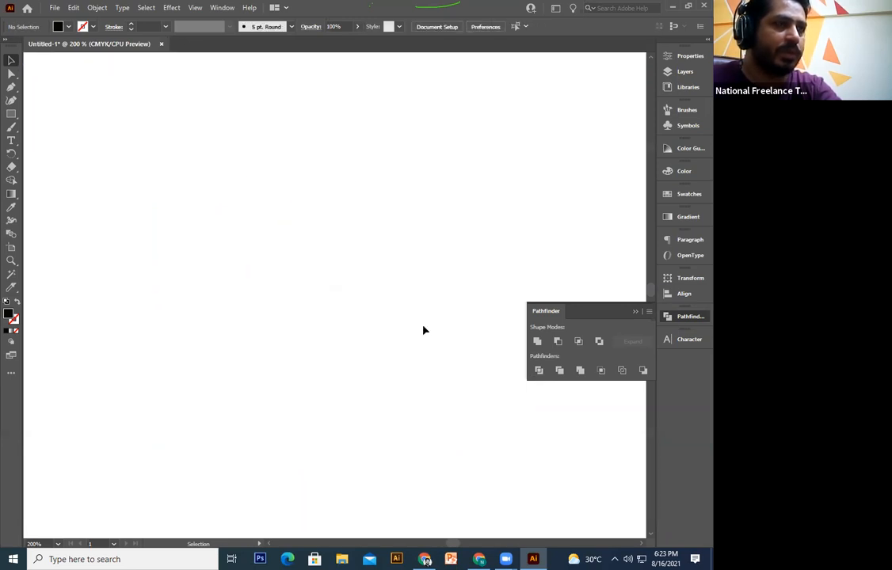
key("ctrl+z")
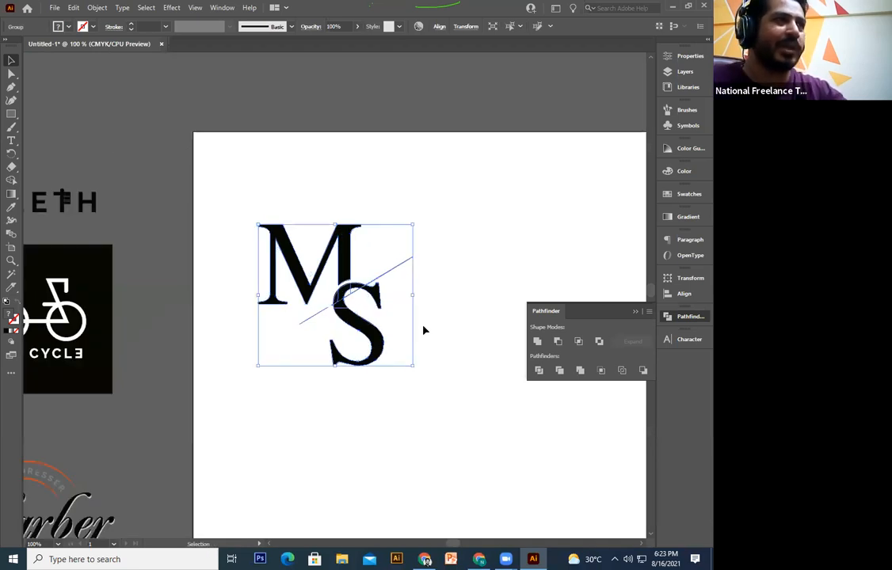
left_click(424, 249)
key("space")
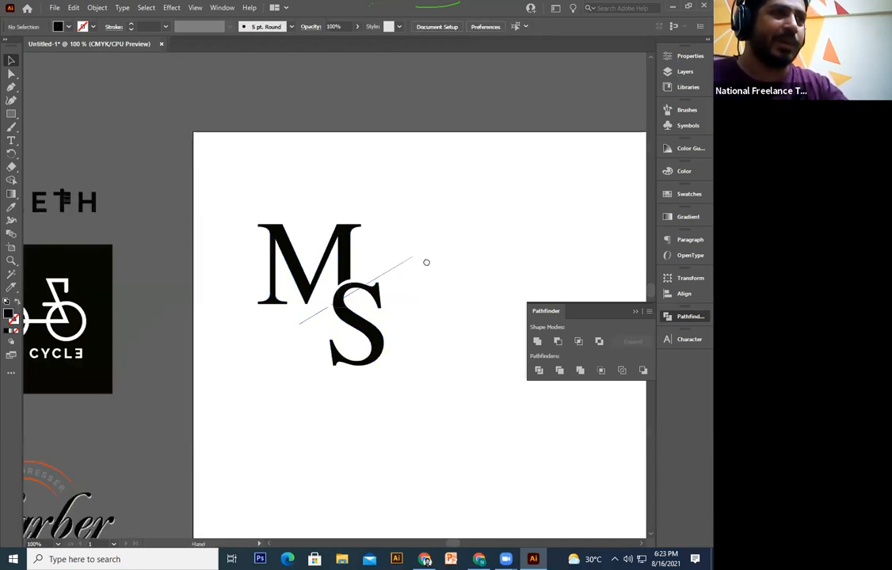
Step: Save the logo sheet as class2.ai with default Illustrator options and close the document
left_click_drag(426, 262, 426, 266)
key("ctrl+s")
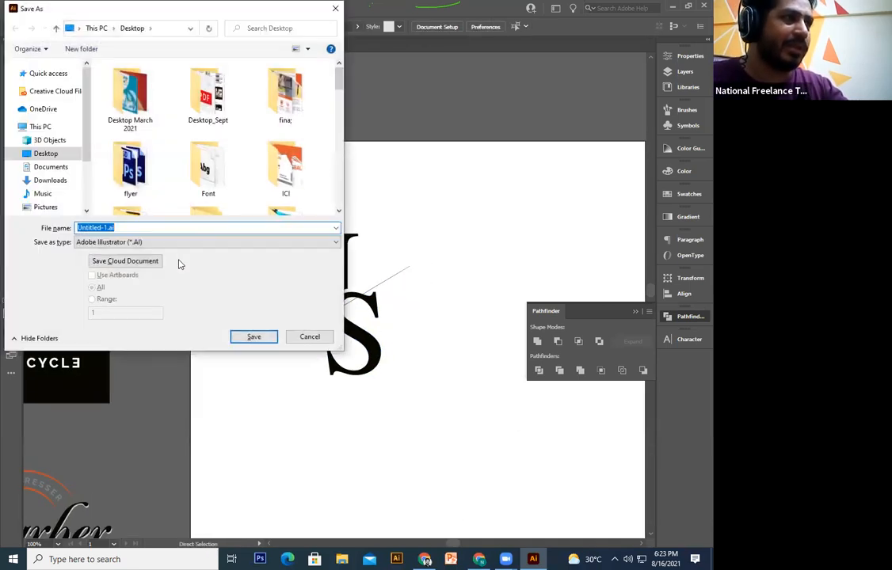
type("class")
key("Return")
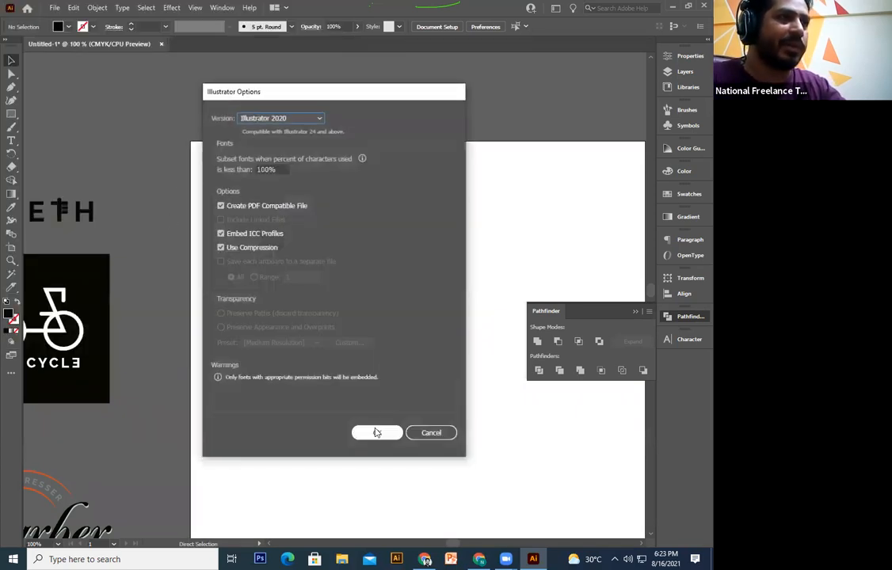
left_click(377, 433)
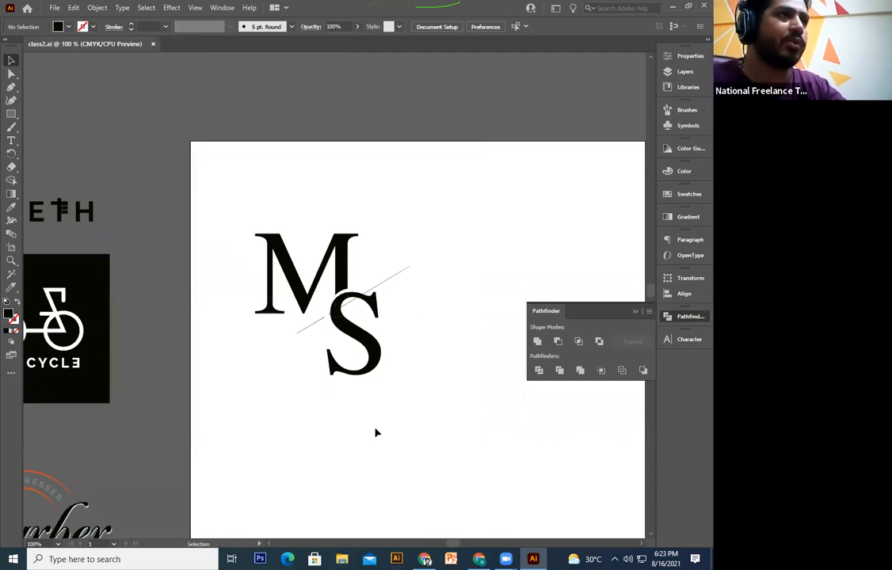
left_click(153, 44)
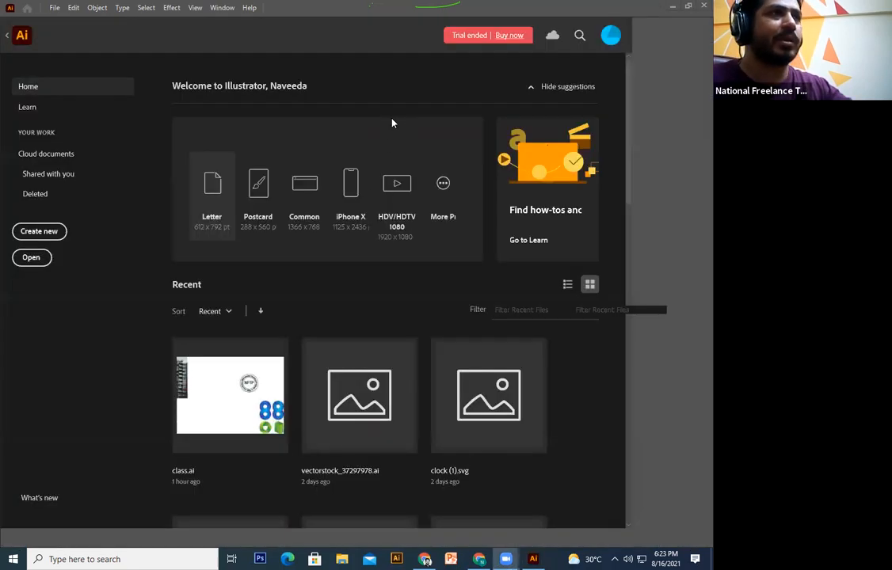